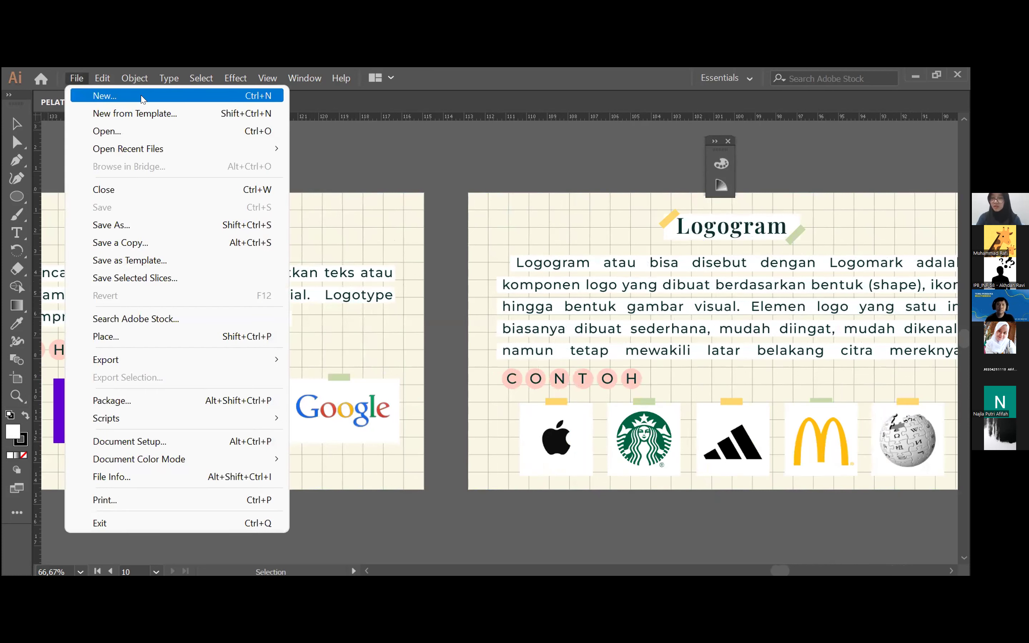
Start a new document and name it LOGO MULMED.
key("Escape")
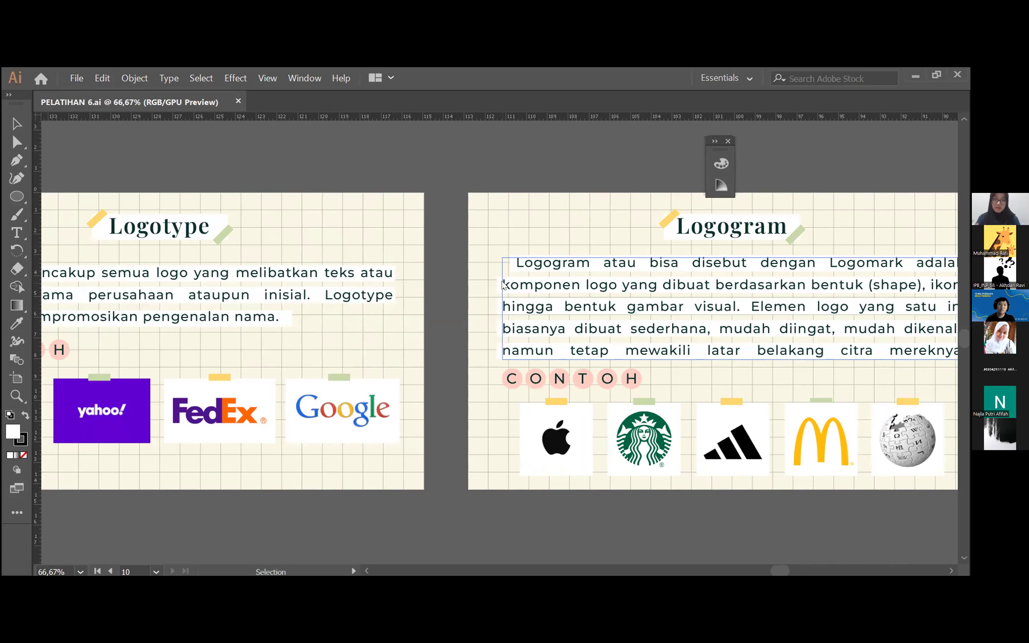
key("ctrl+n")
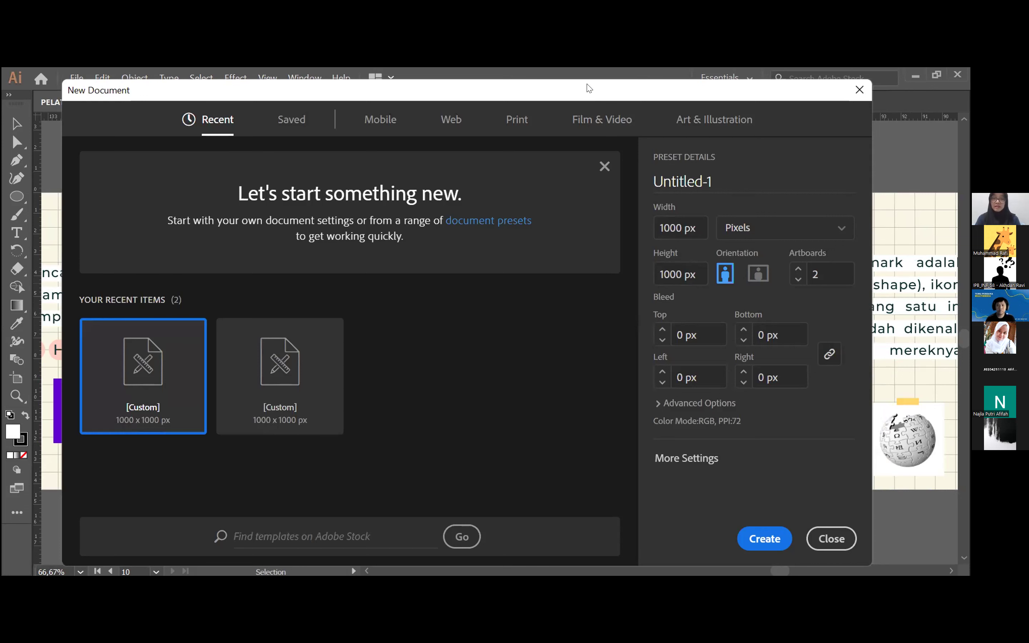
left_click_drag(589, 87, 592, 78)
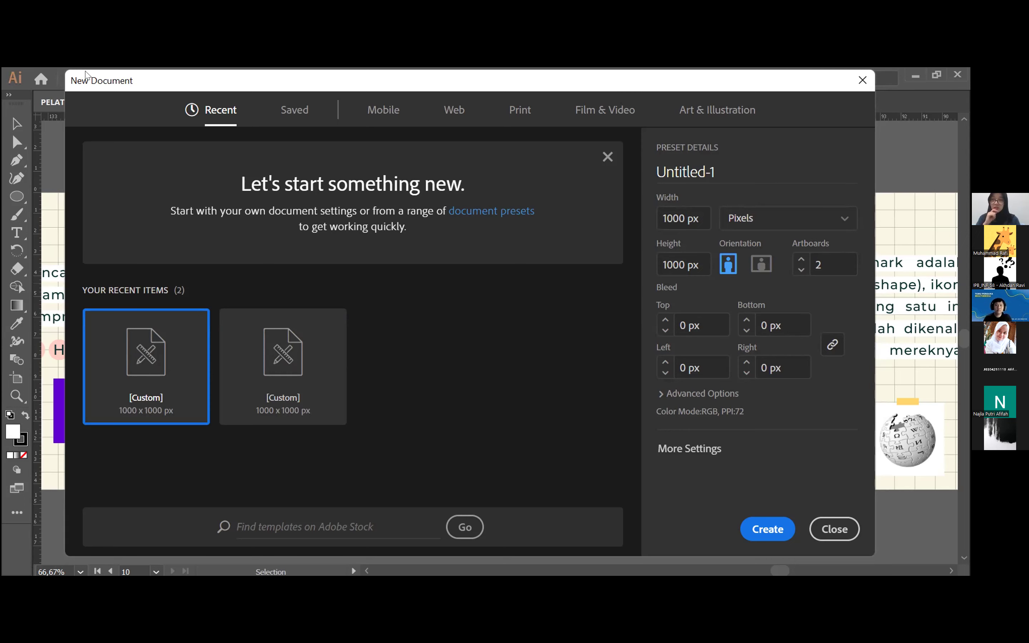
left_click_drag(87, 76, 115, 80)
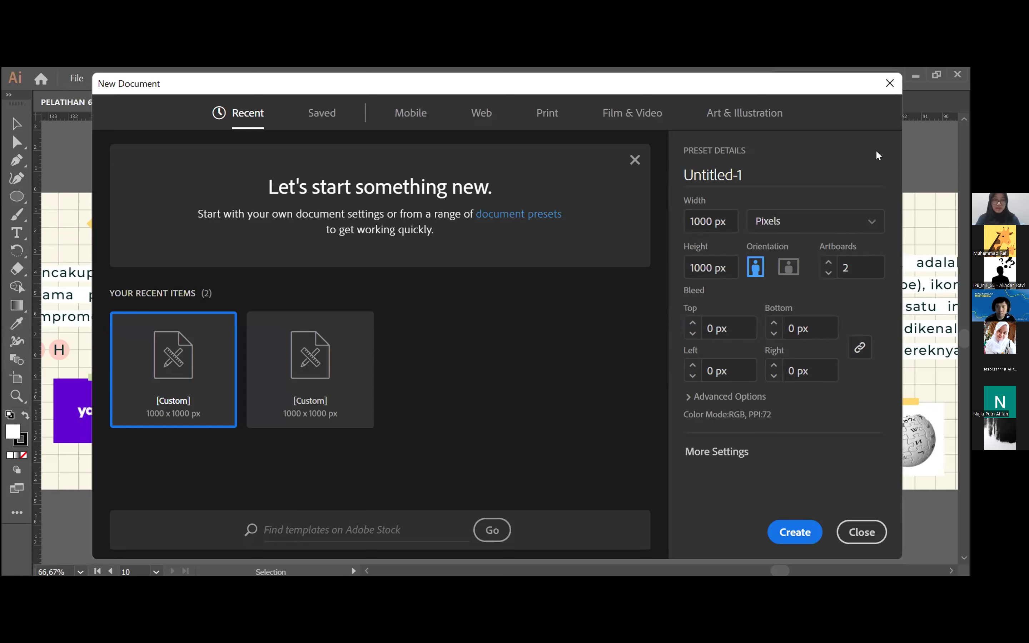
left_click(764, 170)
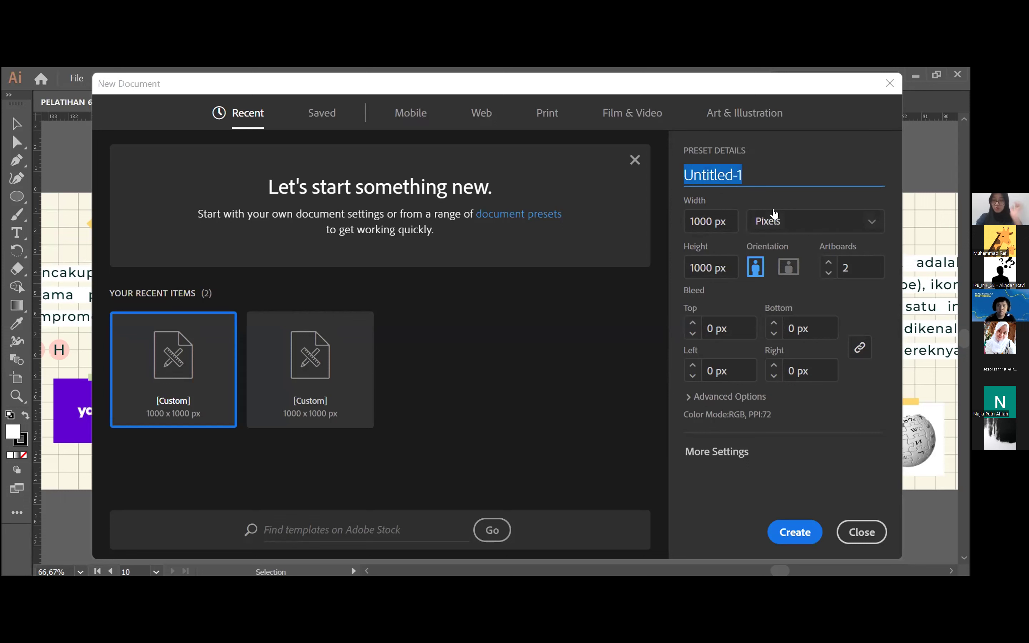
type("LOGO MU")
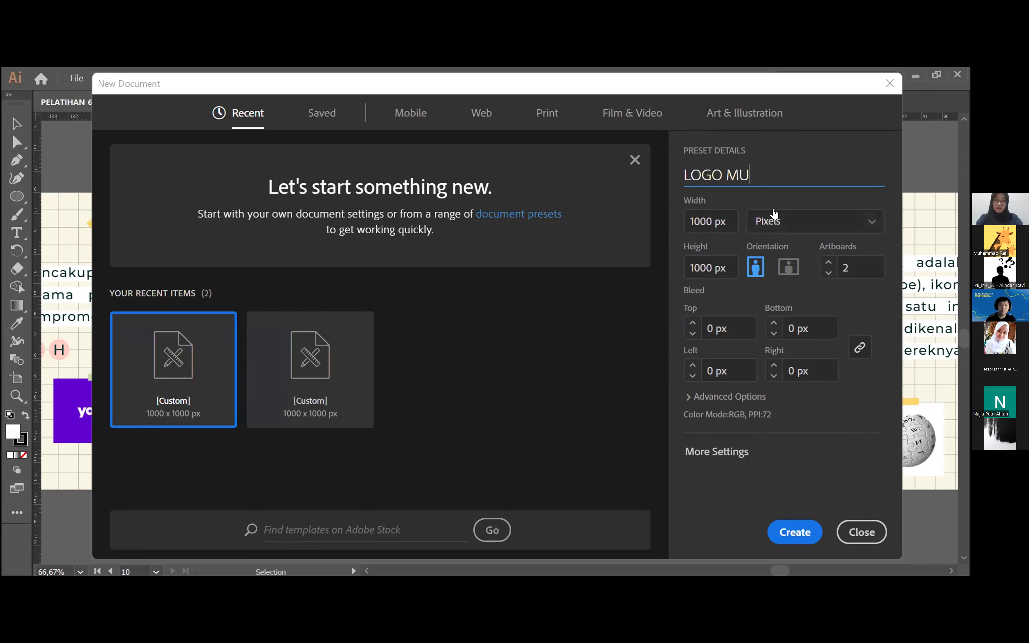
type("LMED")
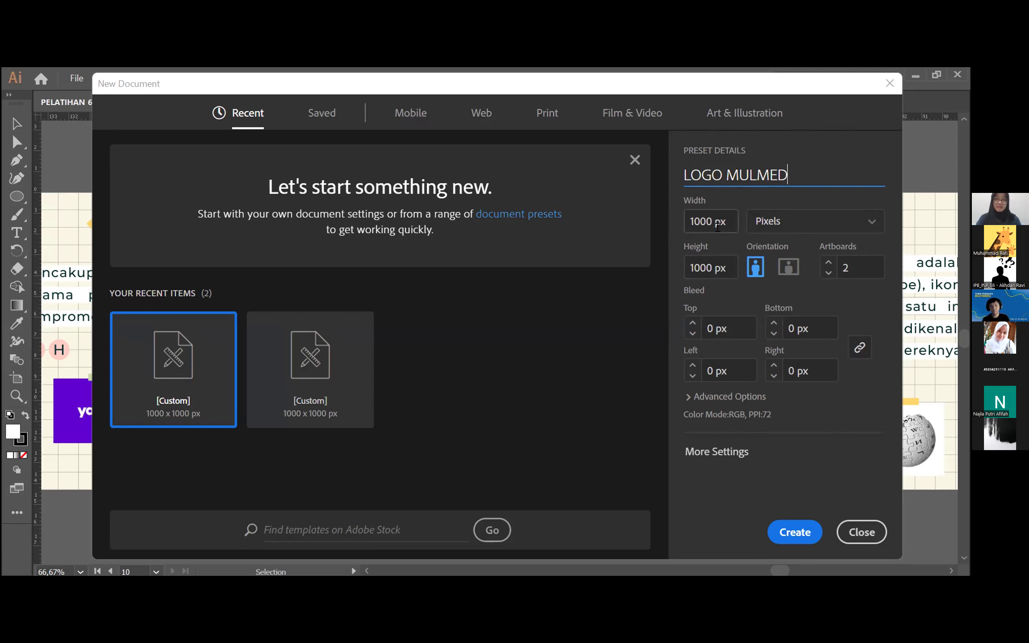
Create the document with pixels as the unit, a size of 1000 x 1000 px and 2 artboards.
left_click(806, 230)
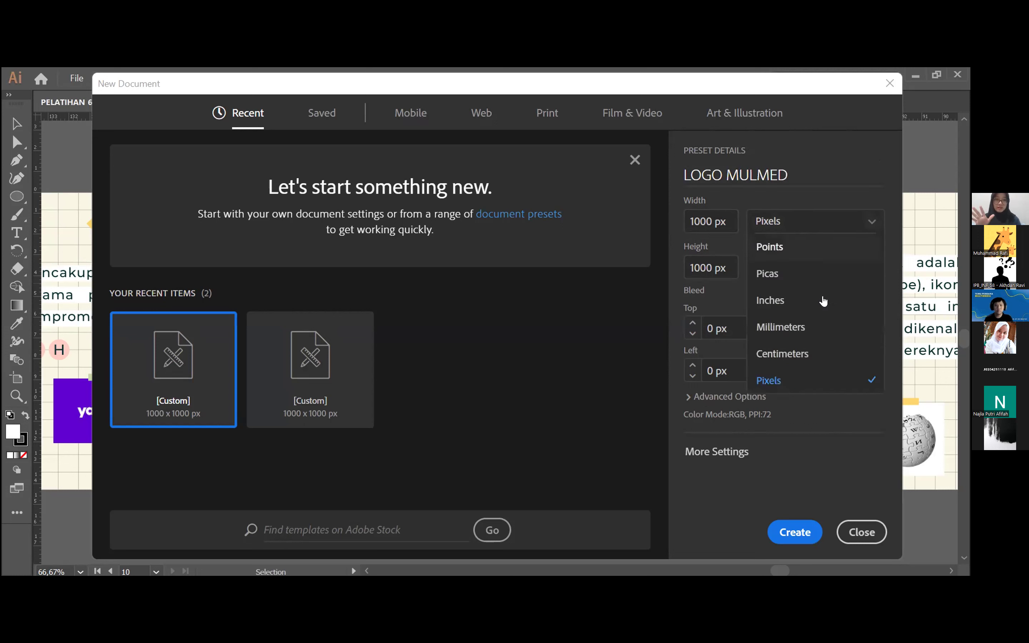
left_click(806, 382)
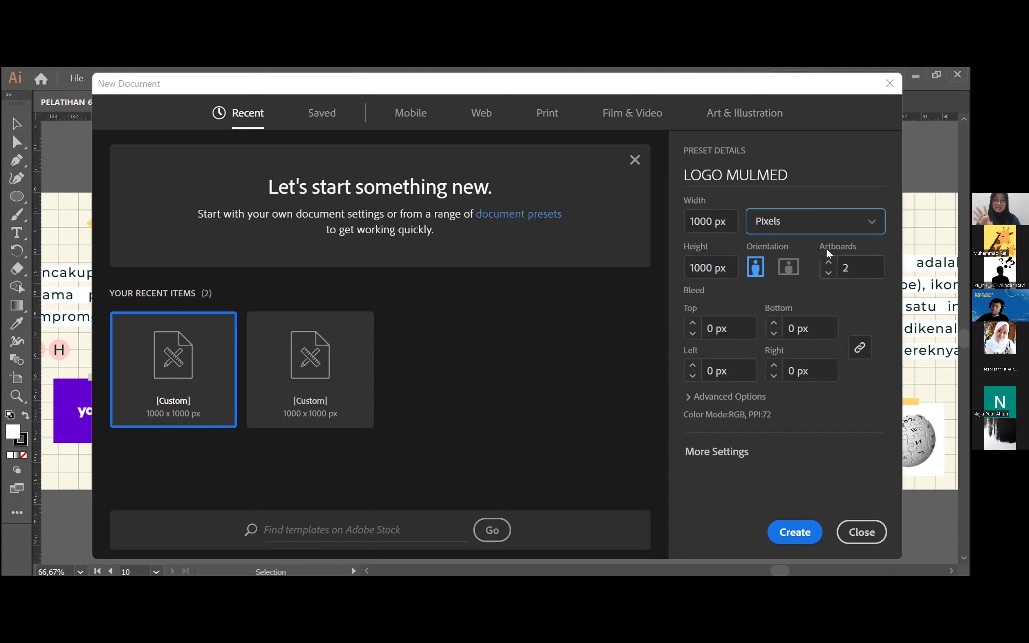
left_click(855, 268)
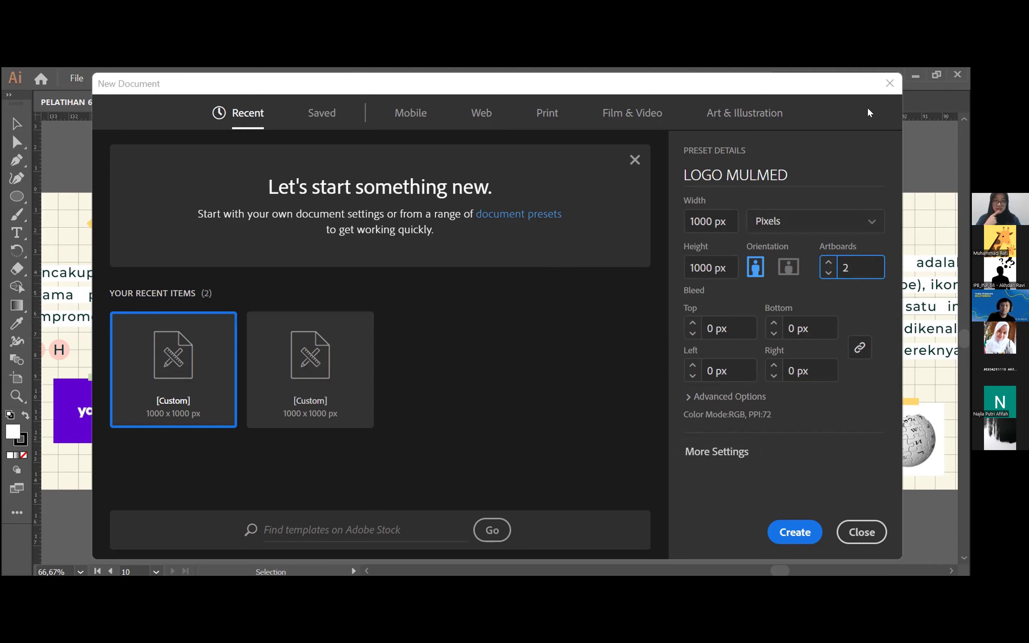
key("Return")
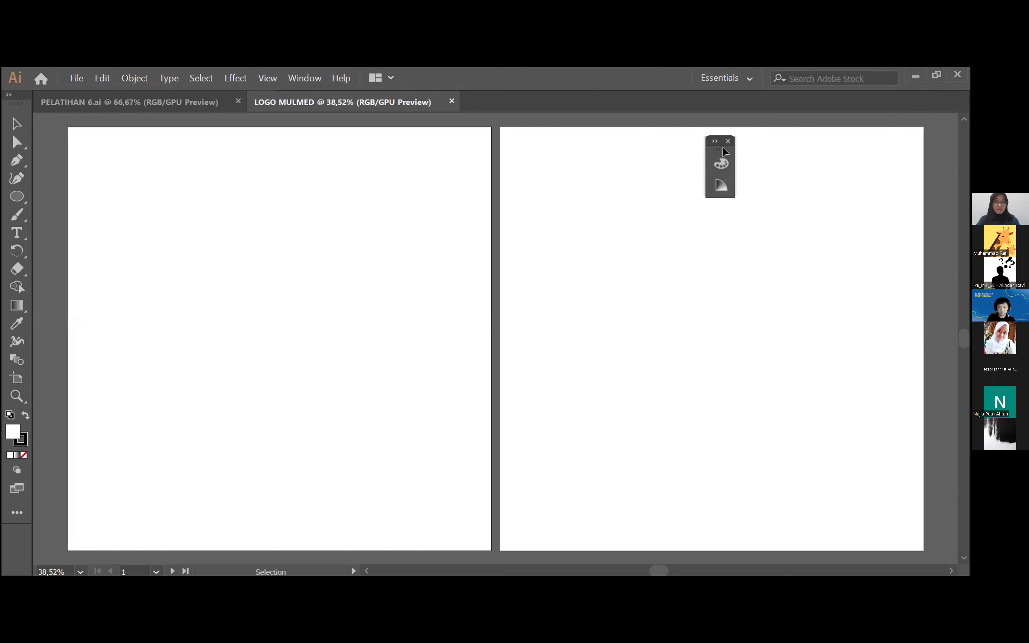
Show the Align panel and move it slightly higher over the second artboard.
left_click(304, 78)
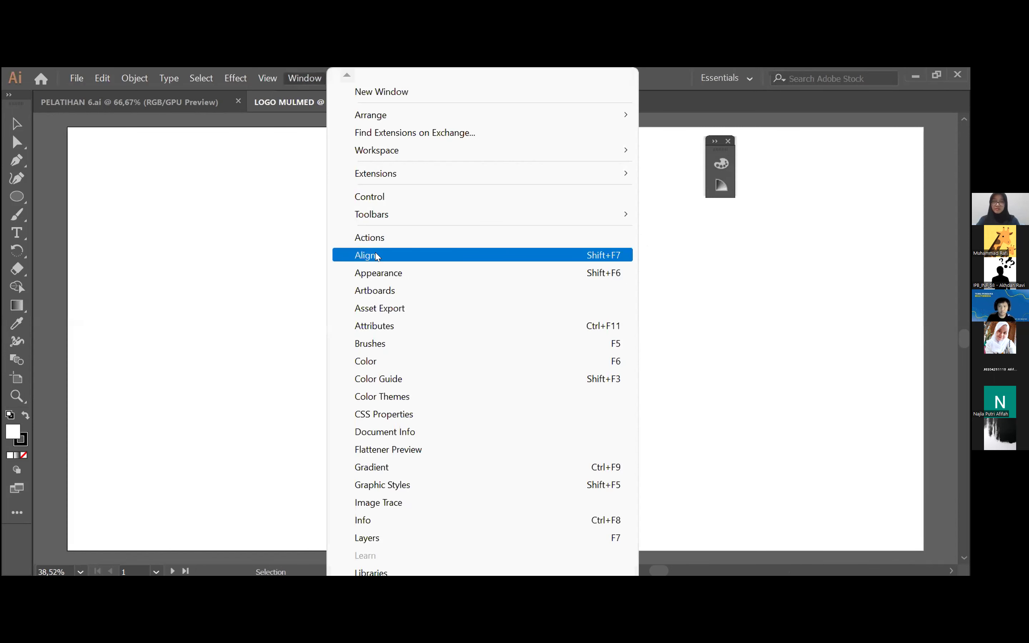
left_click(376, 255)
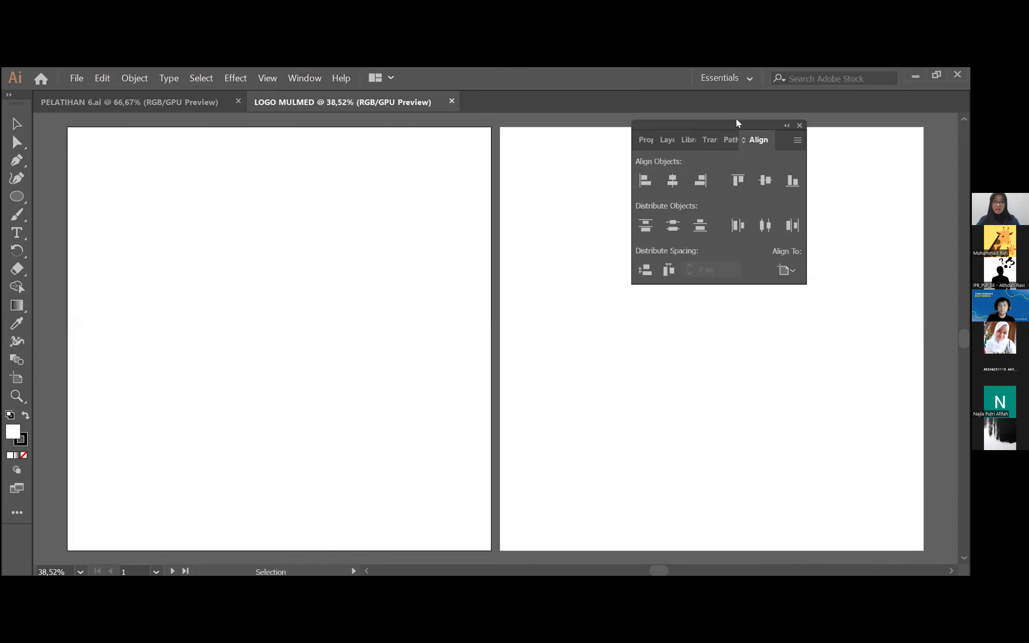
left_click_drag(735, 125, 728, 104)
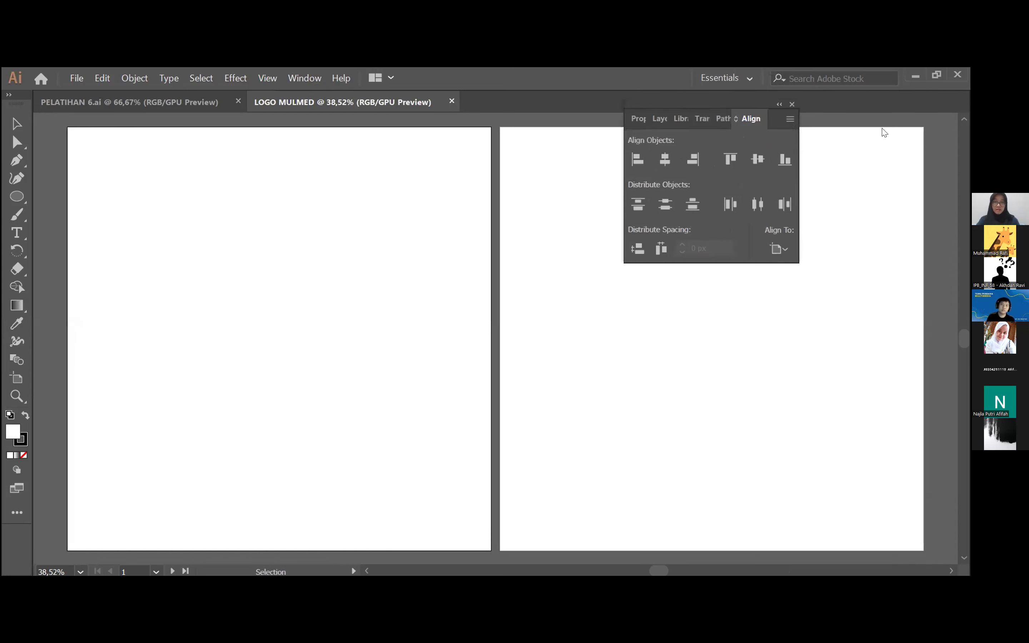
scroll(465, 302, "left", 3)
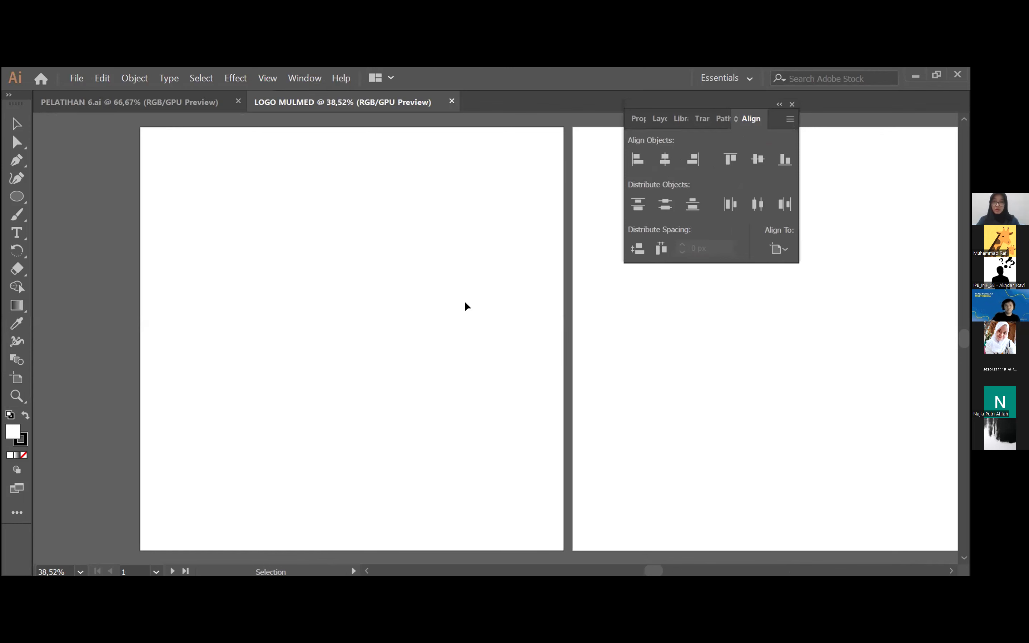
key("ctrl+minus")
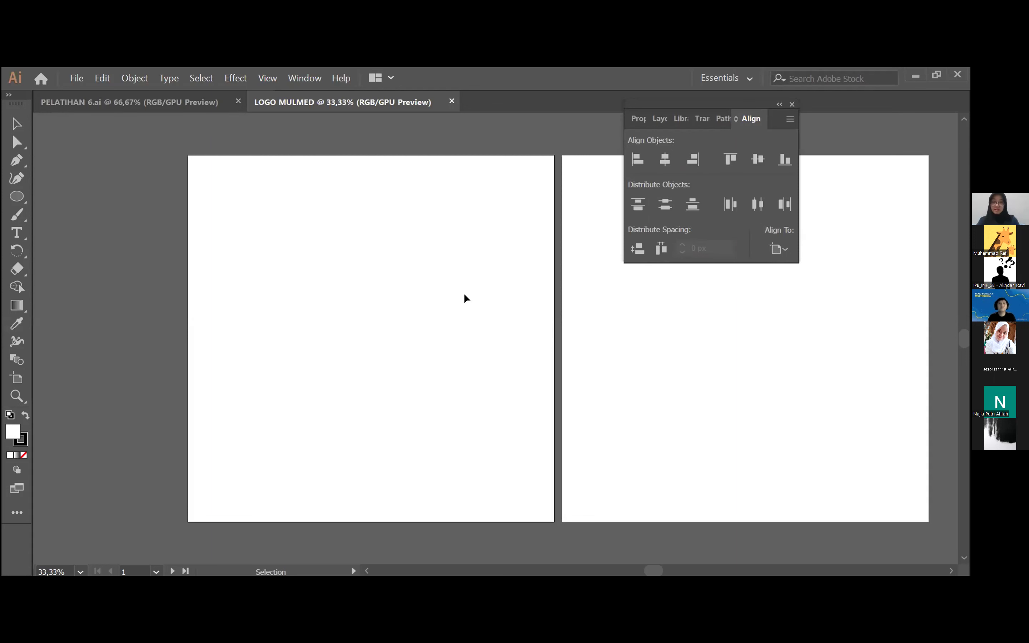
scroll(466, 299, "right", 3)
scroll(466, 299, "left", 2)
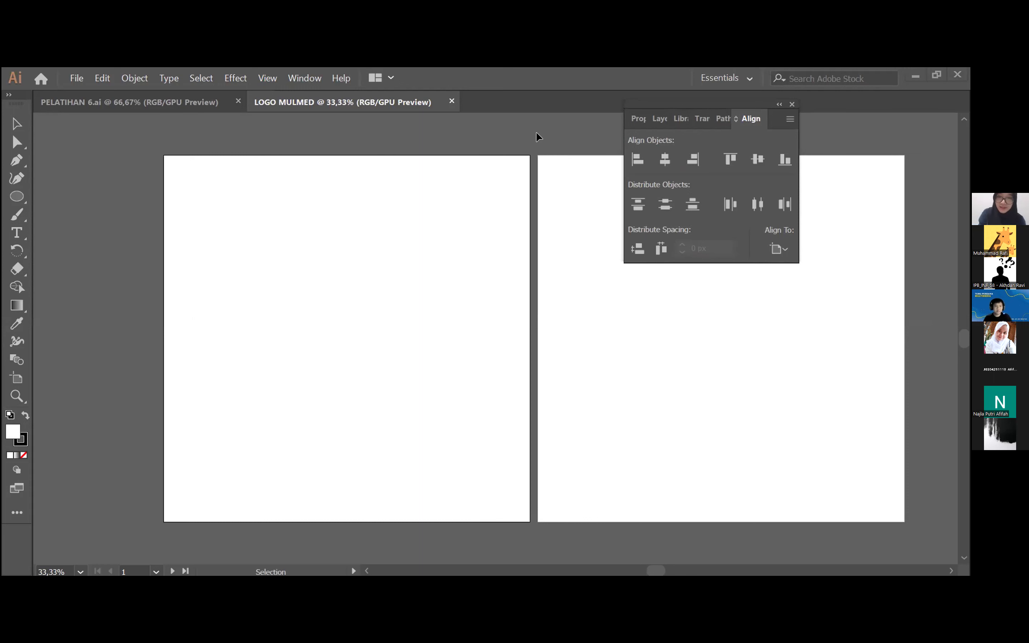
left_click(77, 77)
left_click(91, 94)
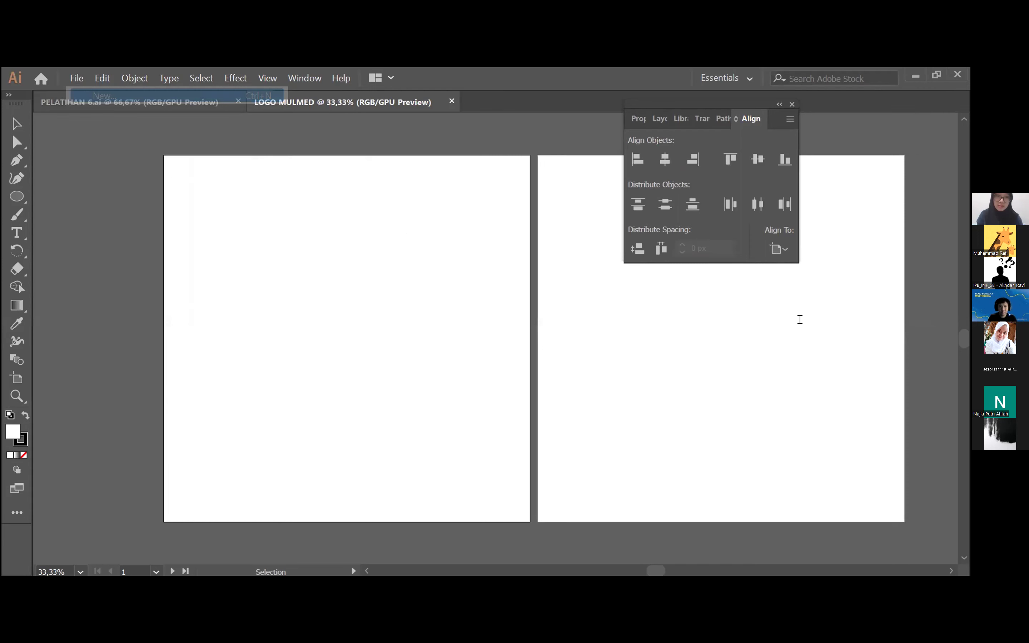
double_click(779, 274)
left_click(779, 273)
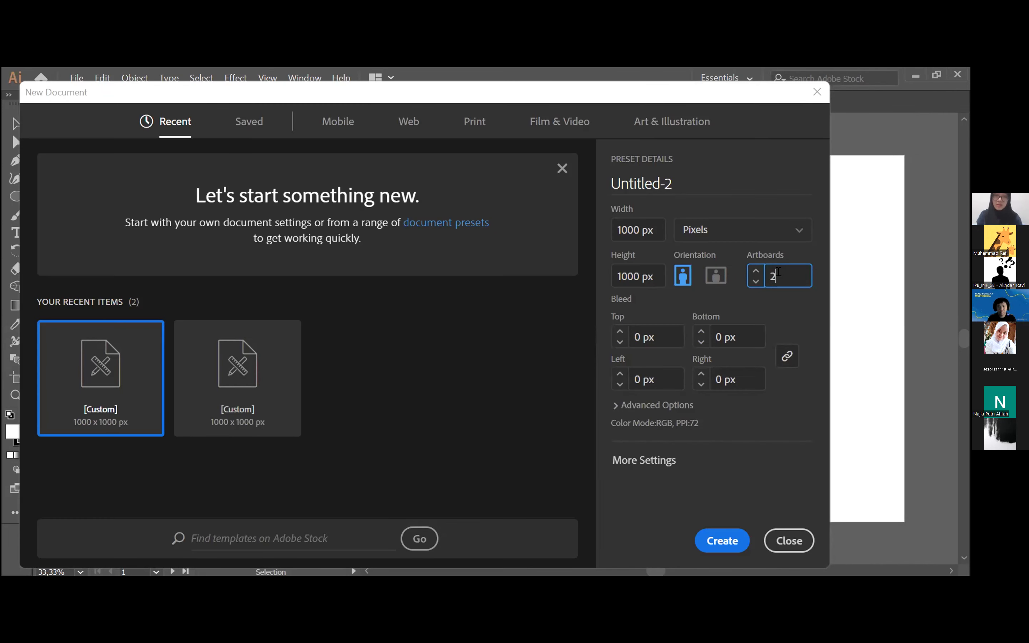
left_click_drag(781, 275, 763, 269)
left_click(781, 272)
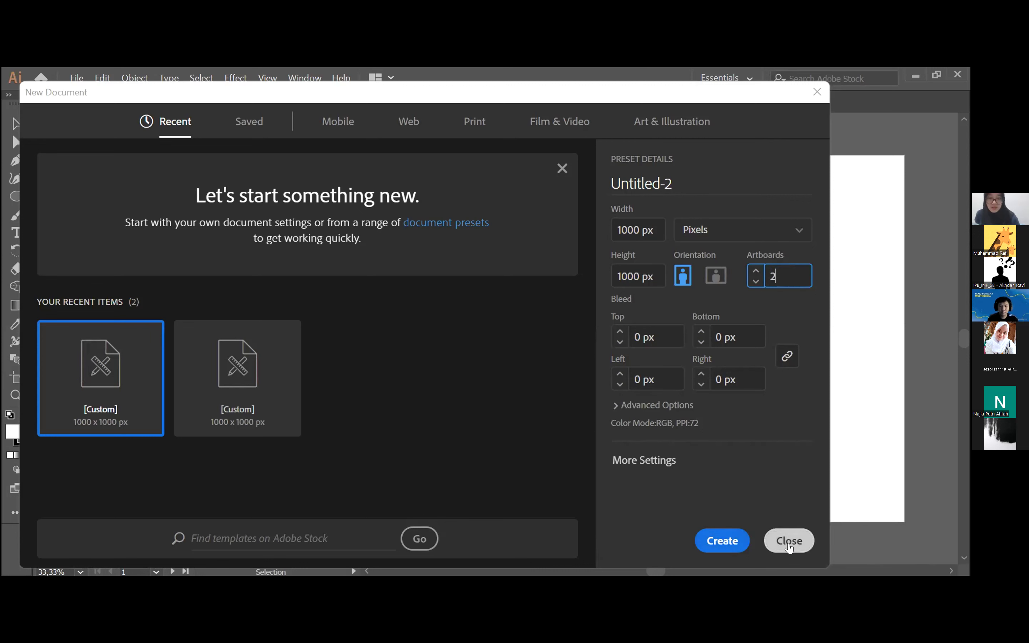
left_click(788, 541)
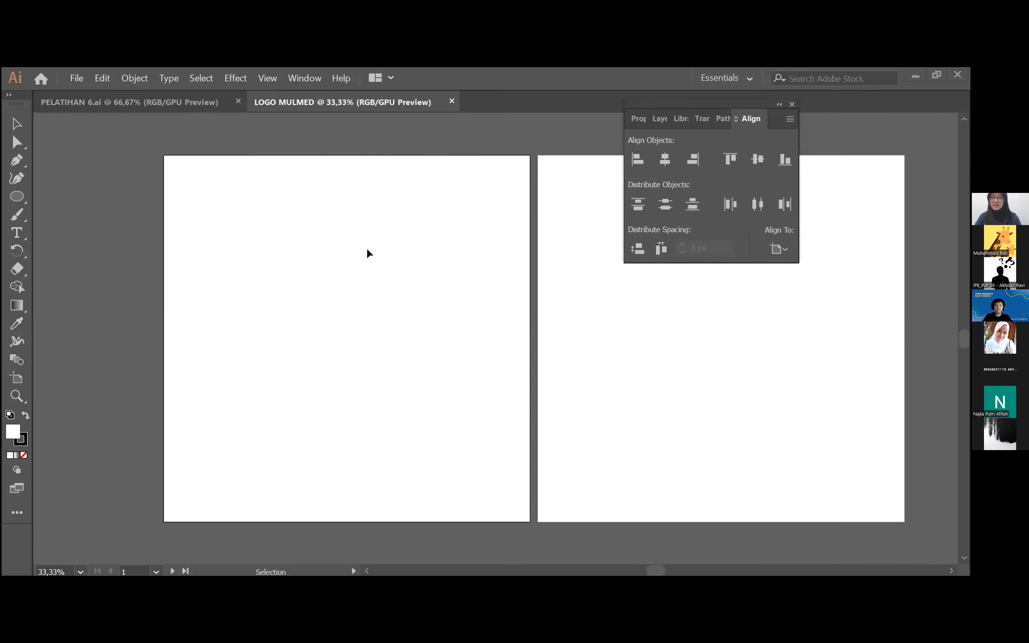
Place the linked image CONTOH LOGO-01 from the ASSET LOGO folder so it fills the first artboard from its upper-left corner.
scroll(437, 266, "right", 2)
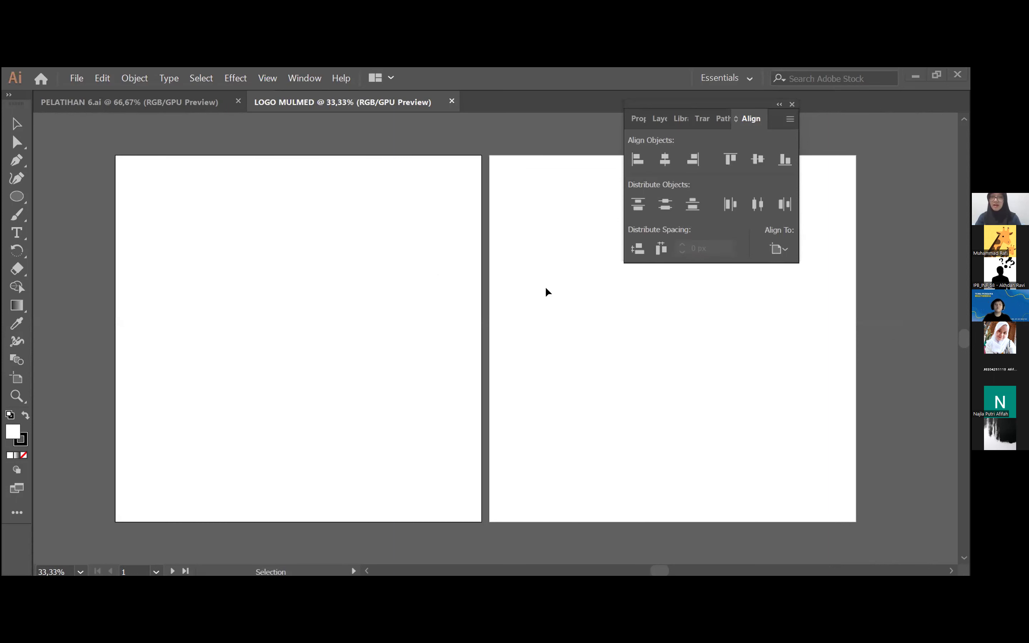
scroll(548, 291, "up", 1)
scroll(545, 295, "down", 1)
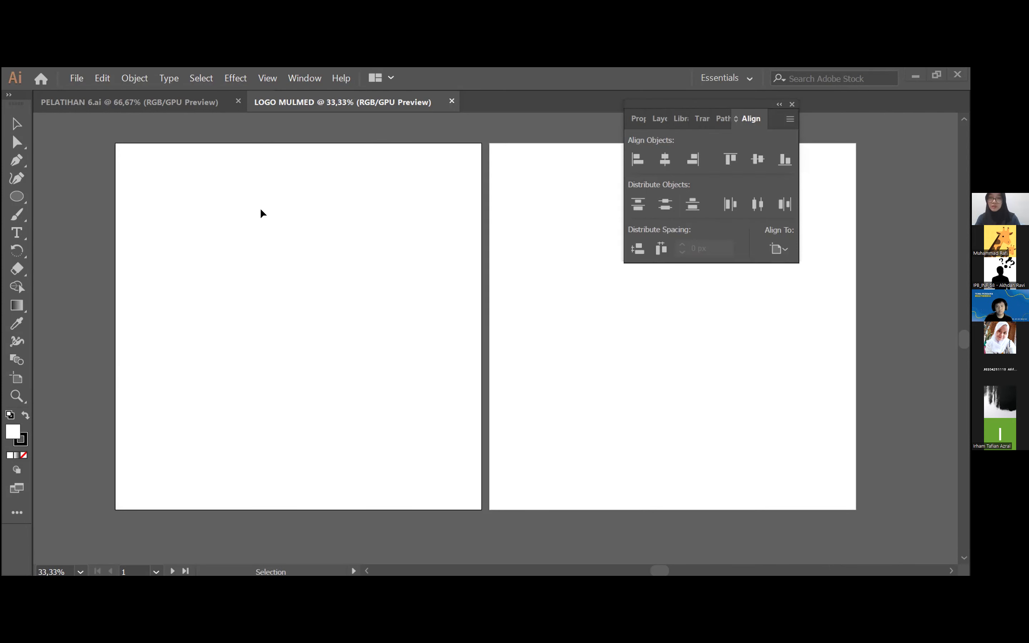
scroll(260, 211, "left", 3)
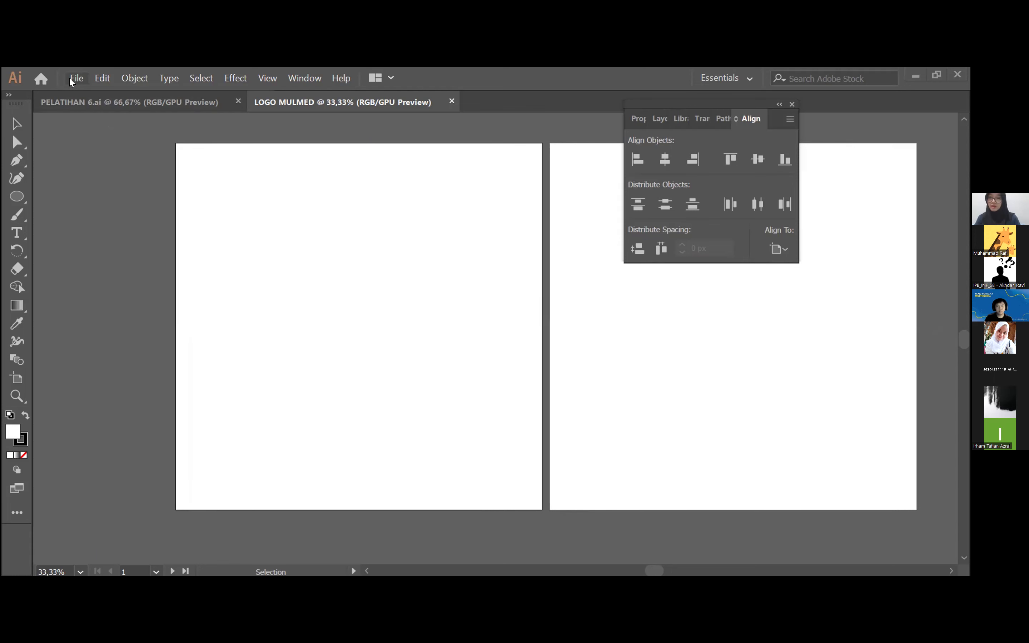
left_click(71, 81)
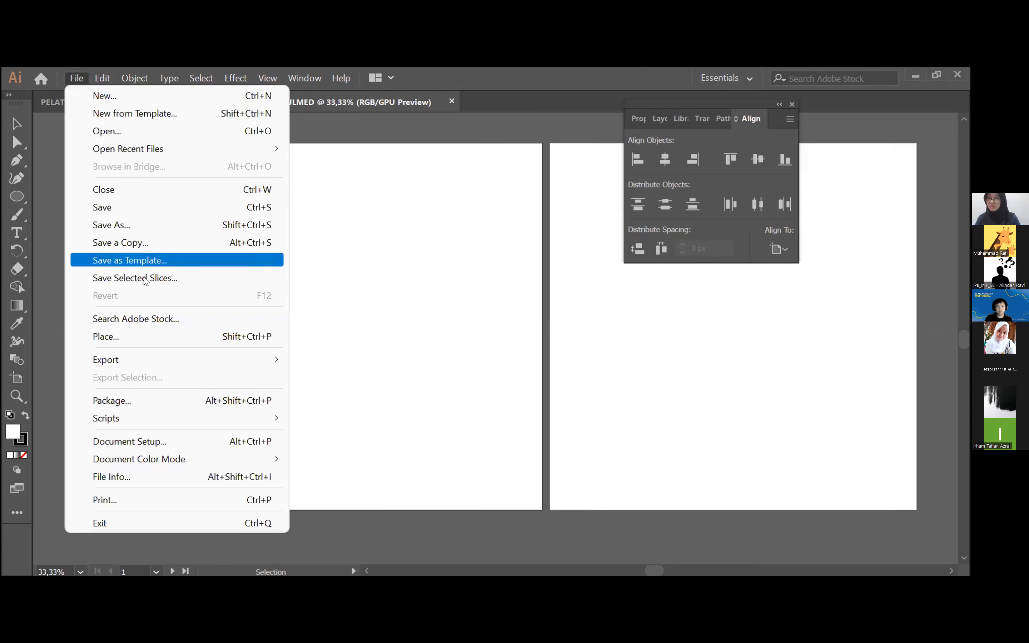
left_click(128, 339)
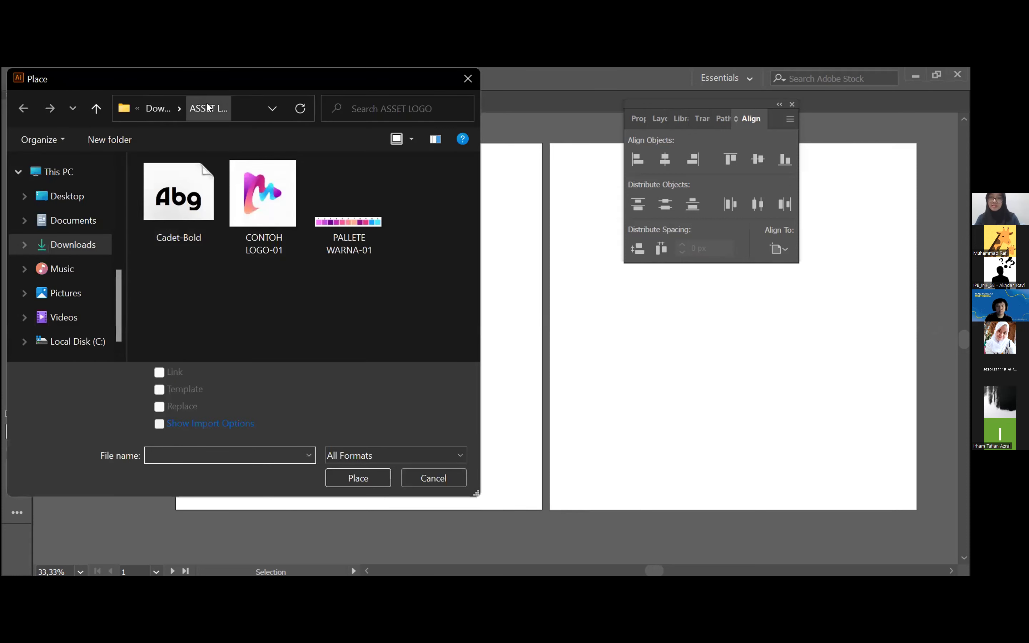
left_click(255, 226)
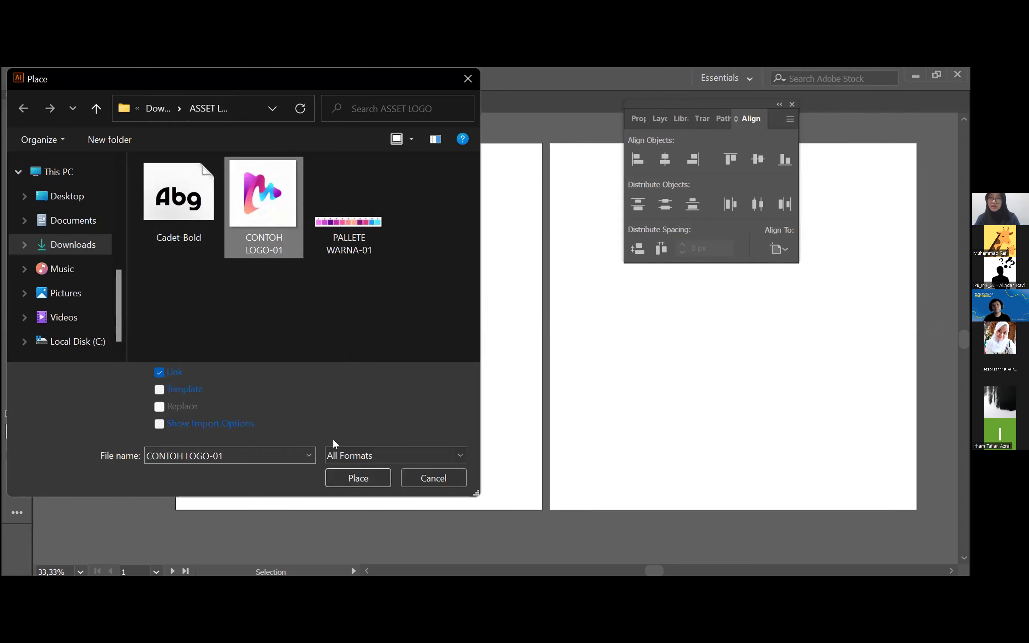
left_click(363, 478)
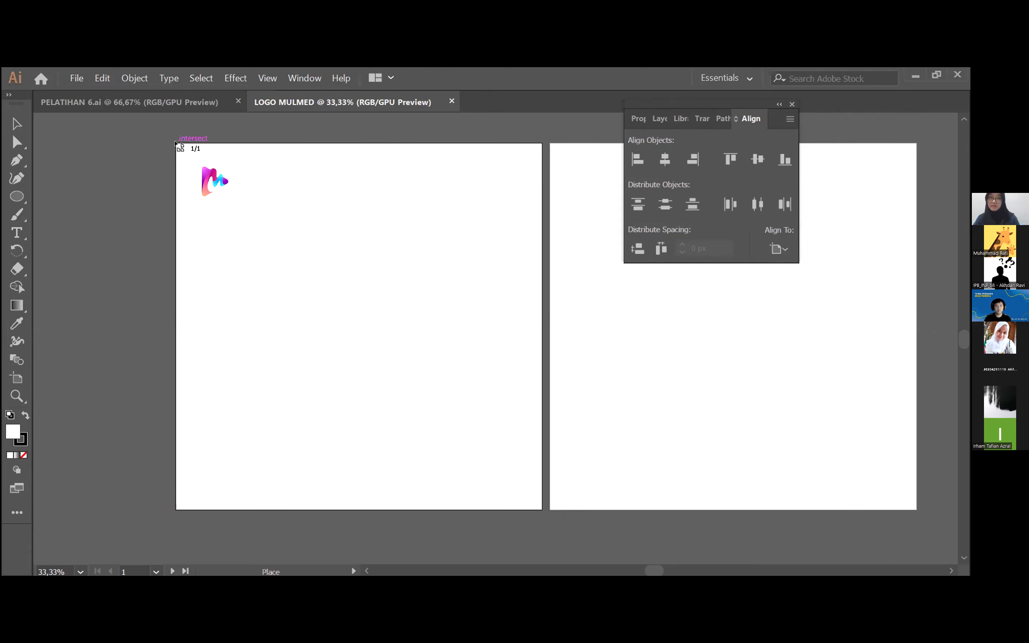
left_click(175, 143)
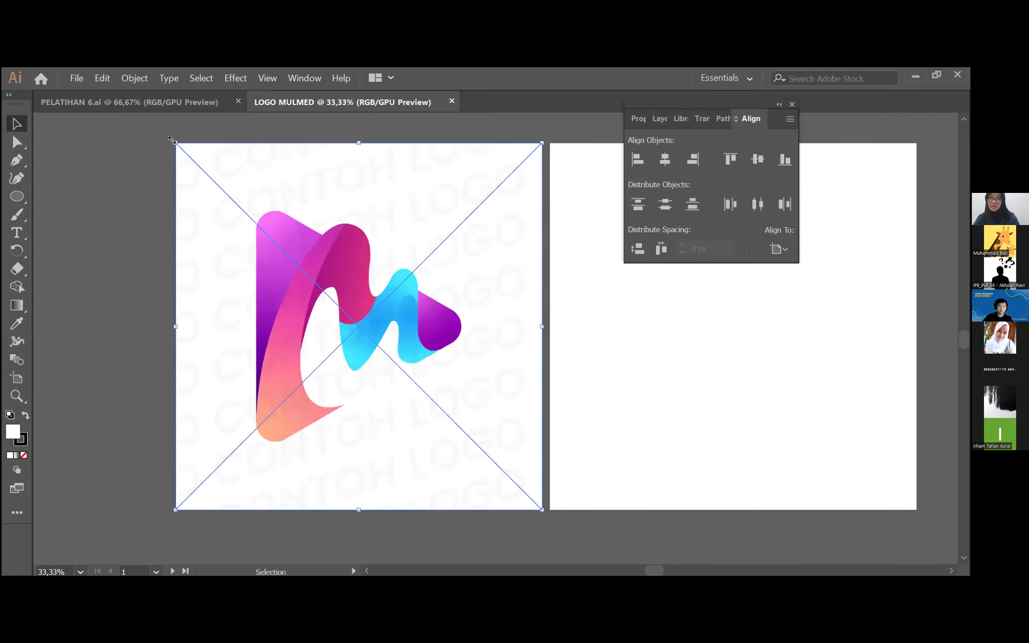
left_click(648, 305)
left_click(447, 279)
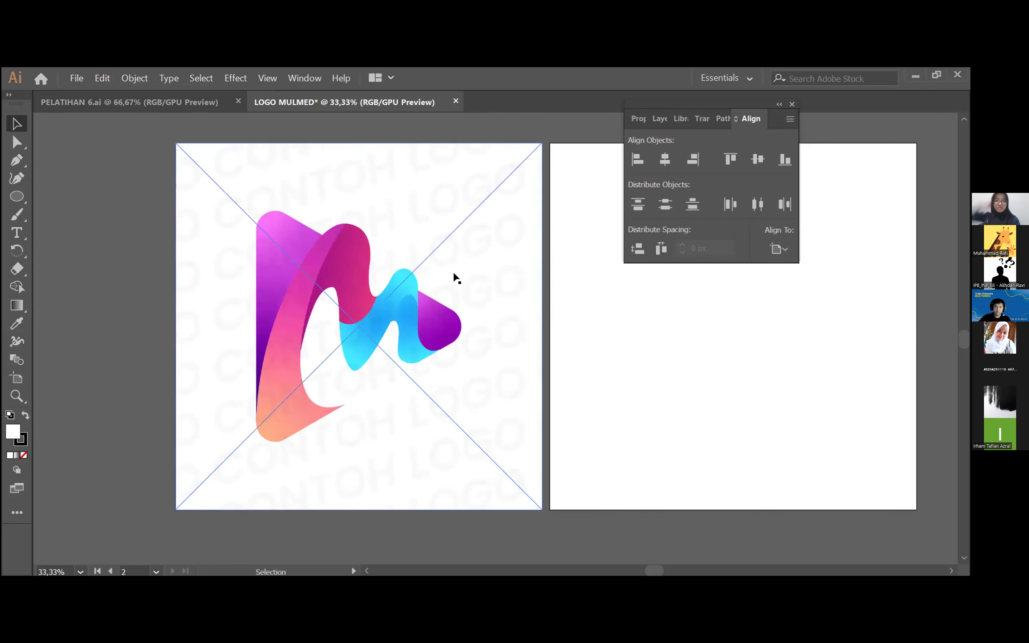
left_click(594, 313)
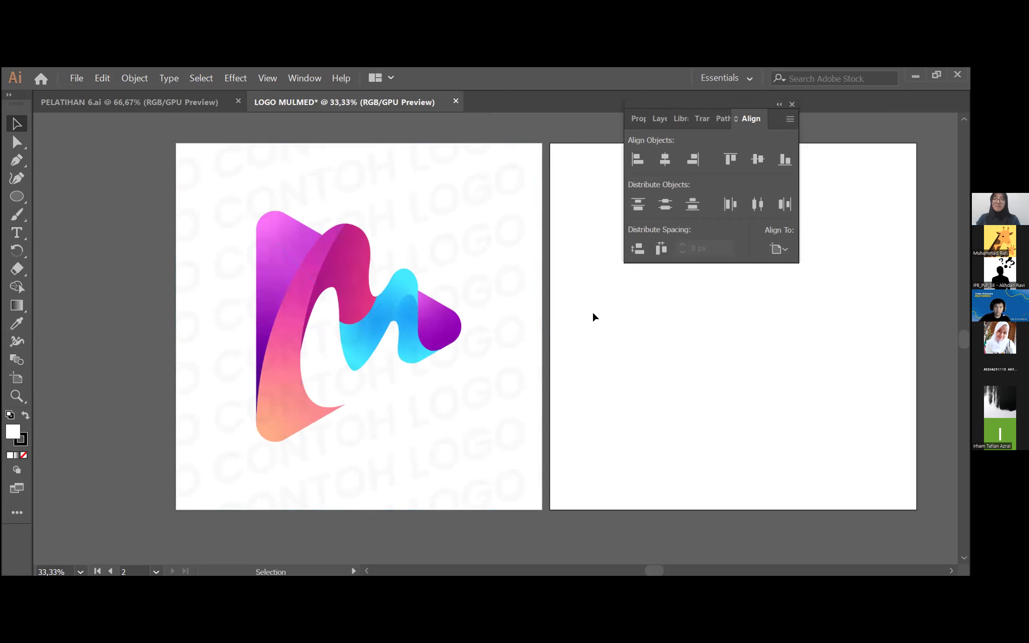
left_click(365, 256)
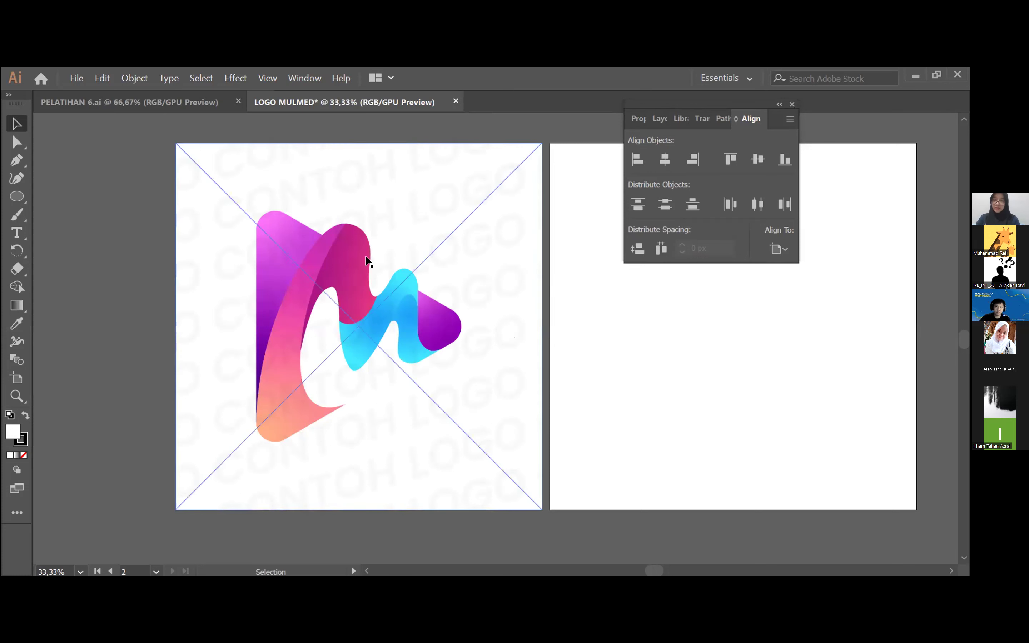
left_click(376, 239)
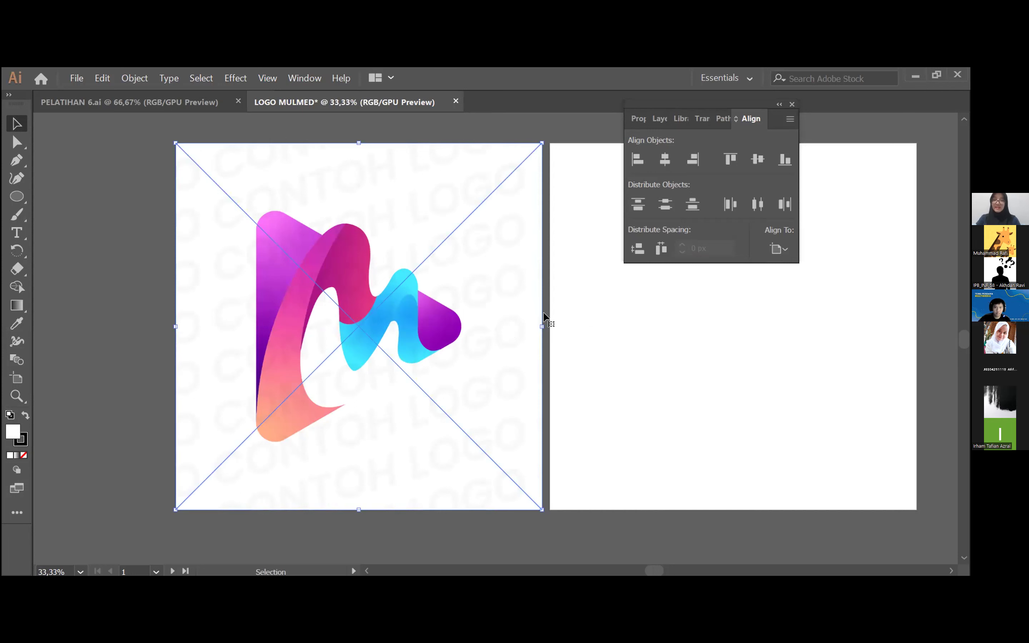
left_click(643, 299)
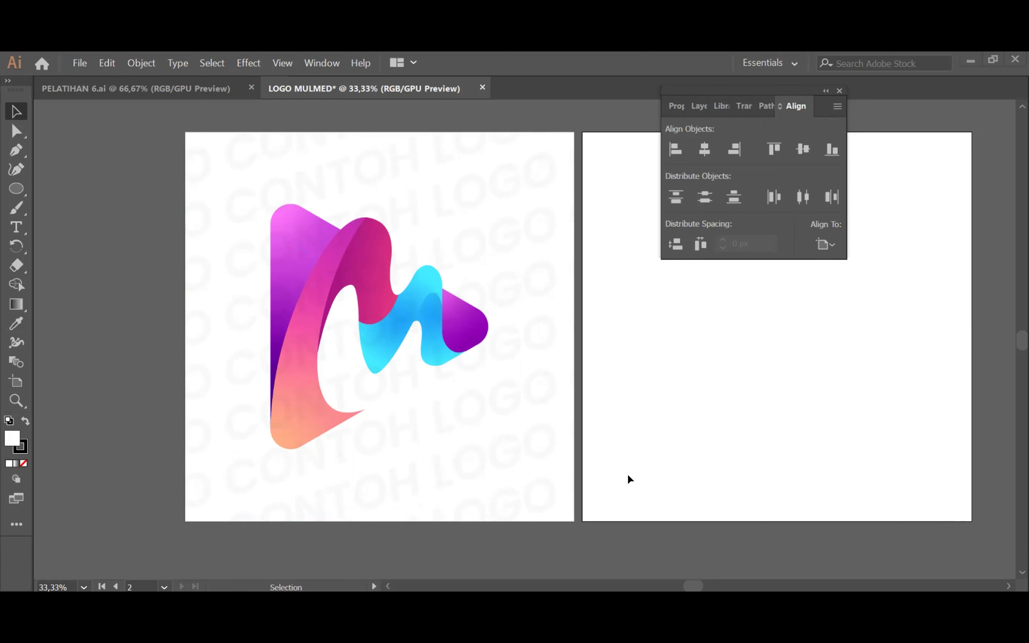
mouse_move(919, 104)
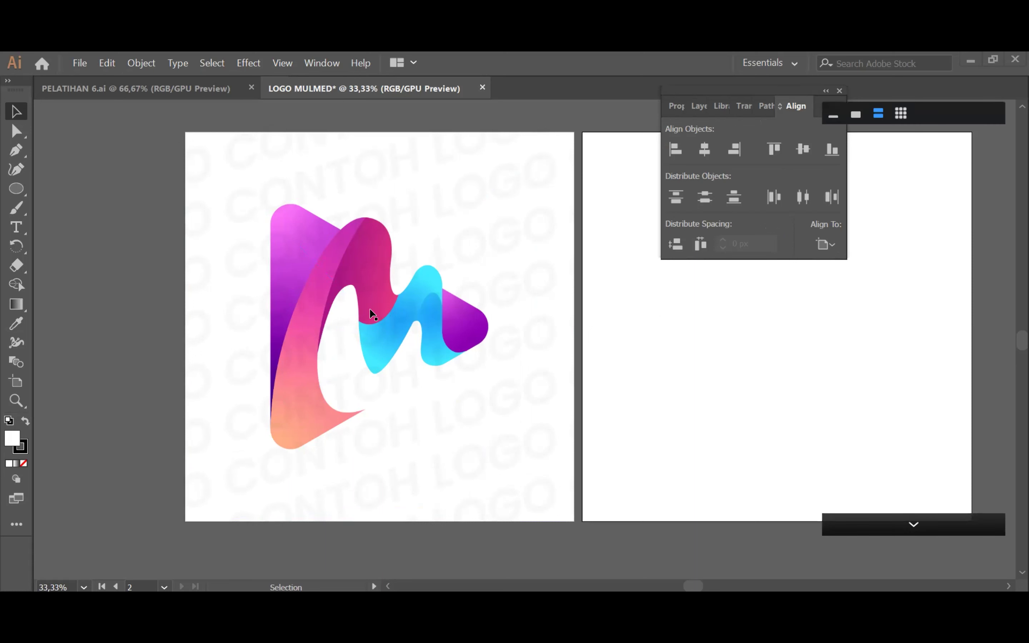
Rename the layer holding the example logo as CONTOH and lock it.
left_click(709, 106)
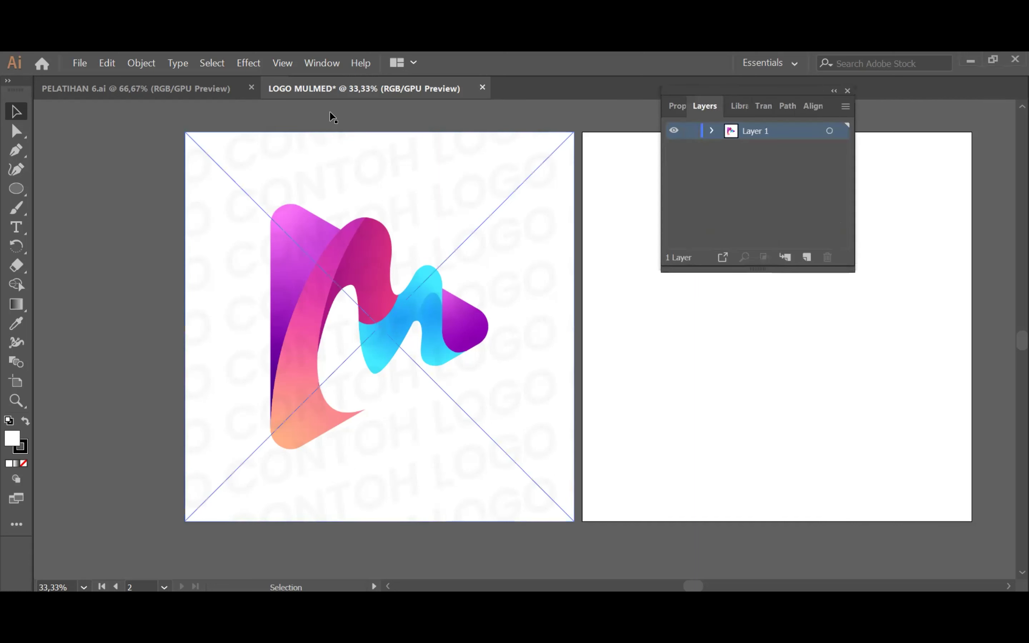
left_click(315, 68)
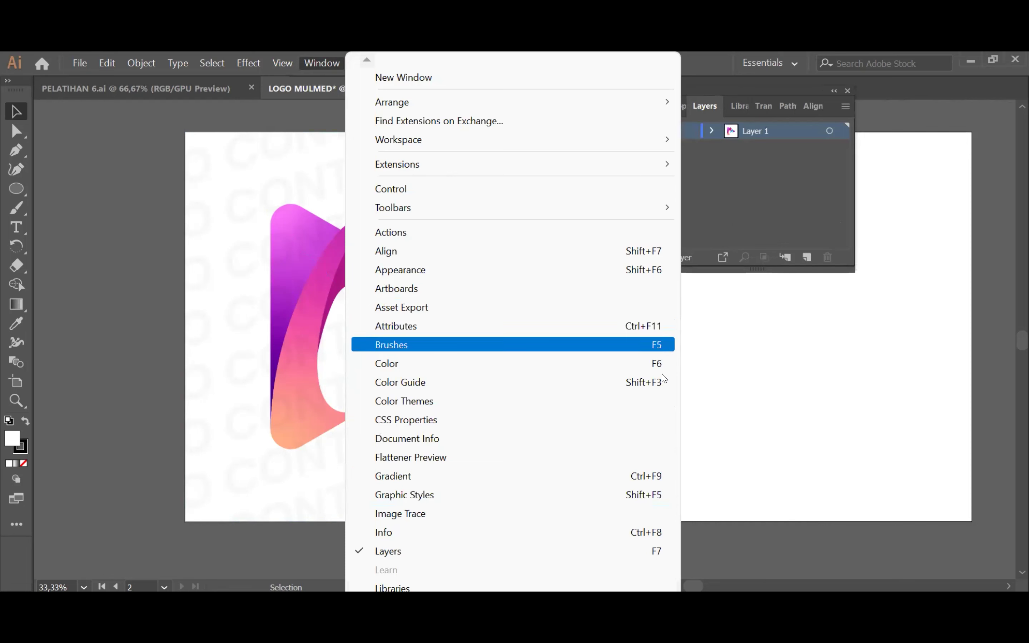
left_click(780, 382)
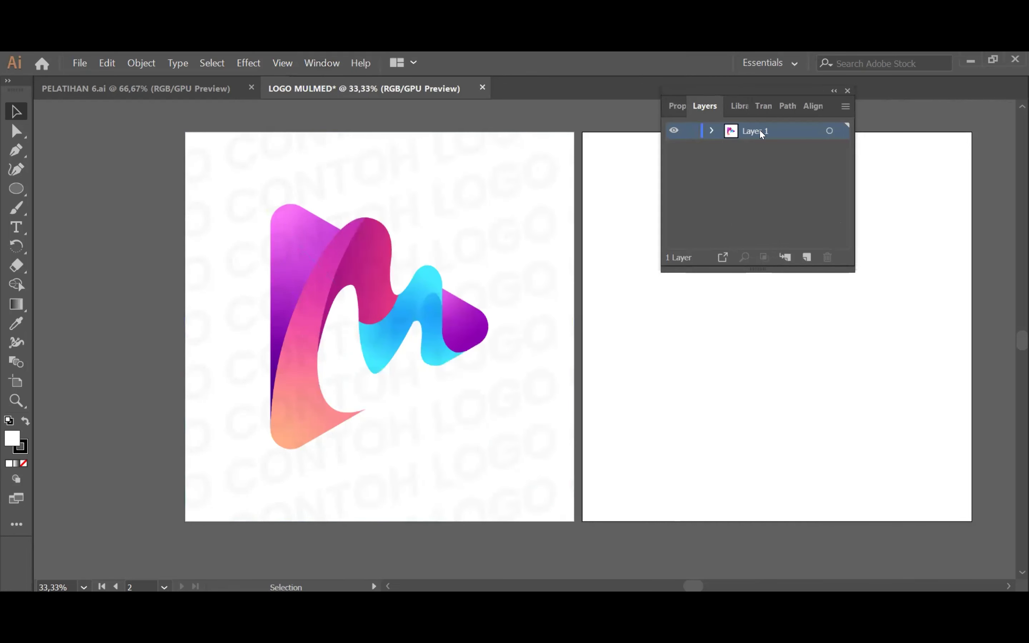
double_click(759, 131)
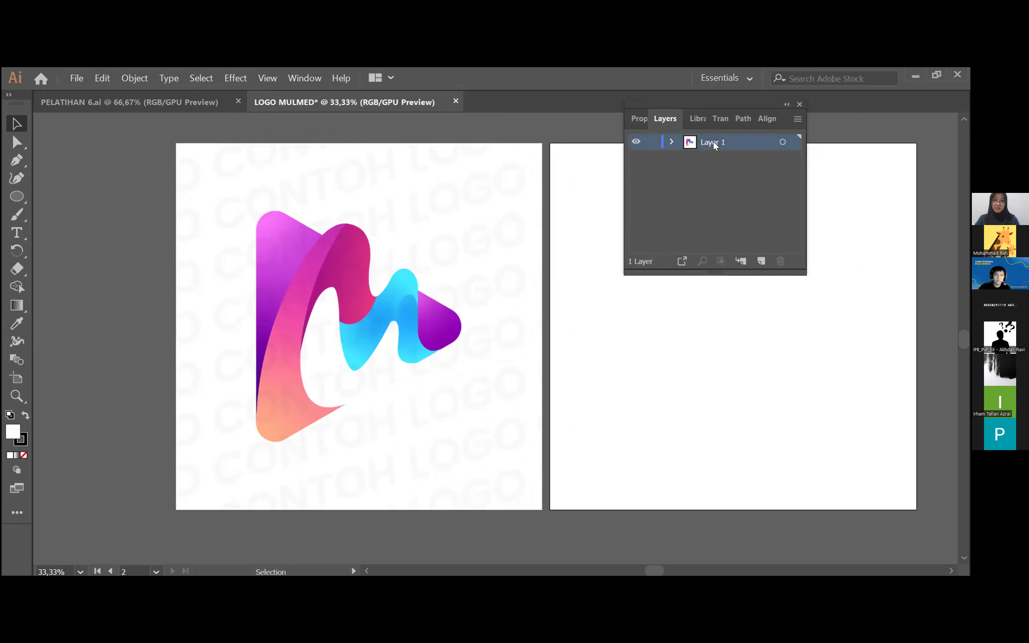
type("CONTOH")
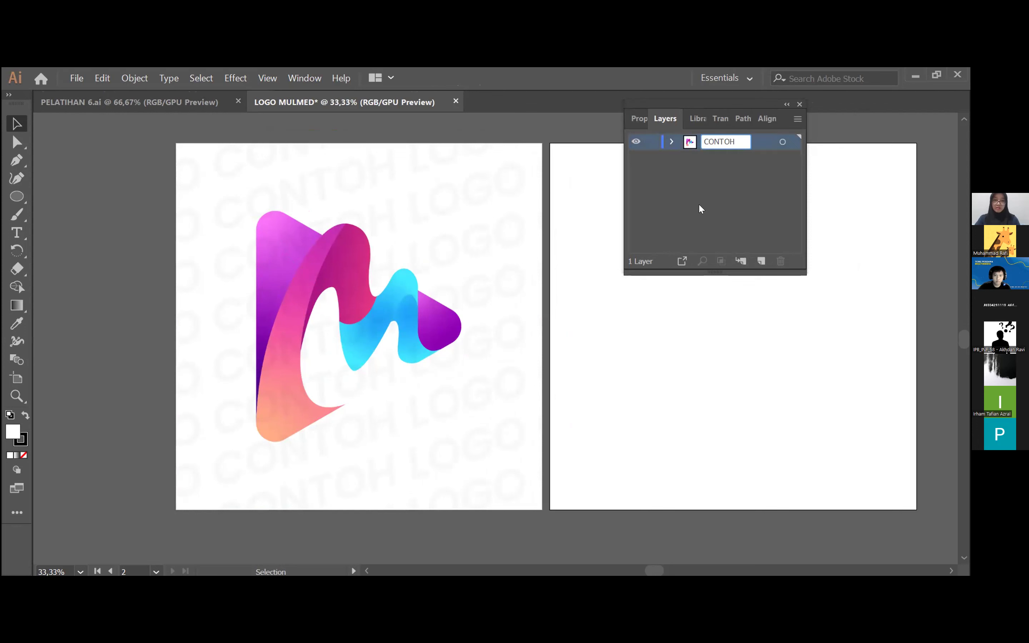
key("Return")
left_click(317, 230)
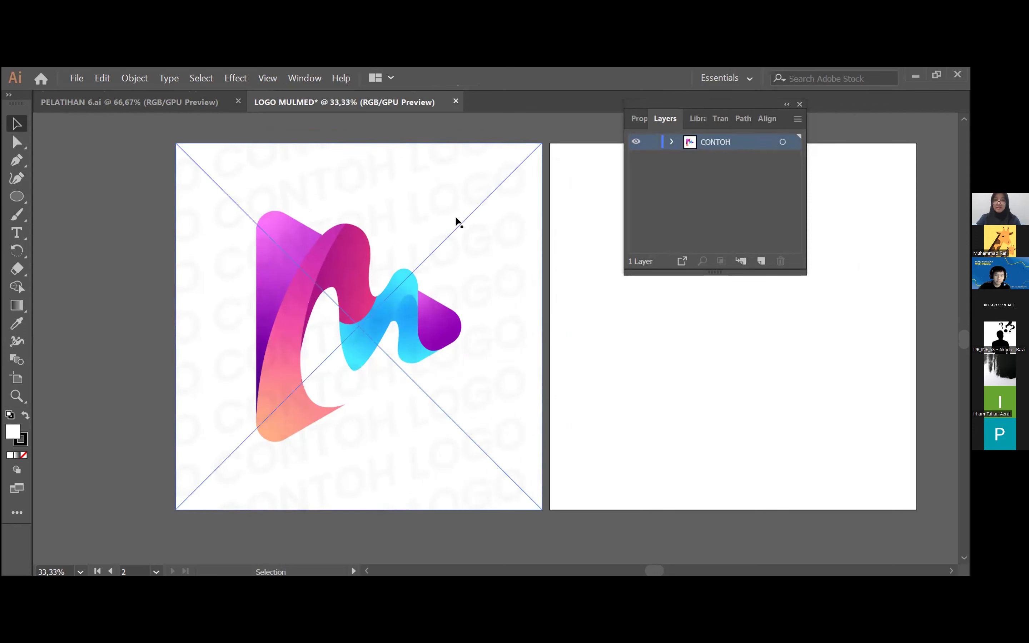
left_click(650, 143)
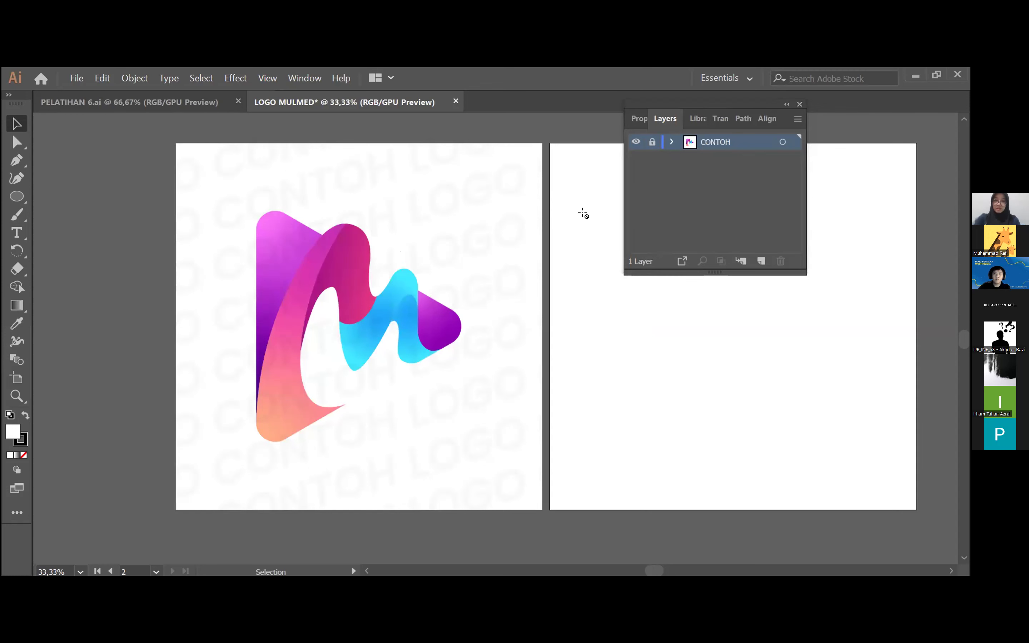
Add a new layer above CONTOH and name it LOGOGRAM.
left_click(762, 261)
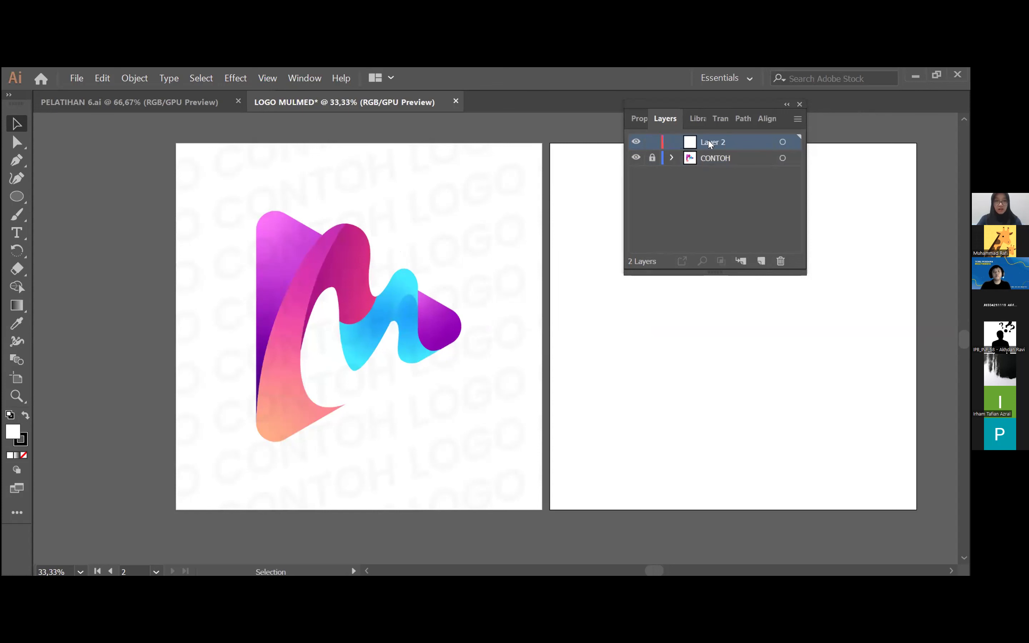
double_click(730, 142)
type("LOGOGRAM")
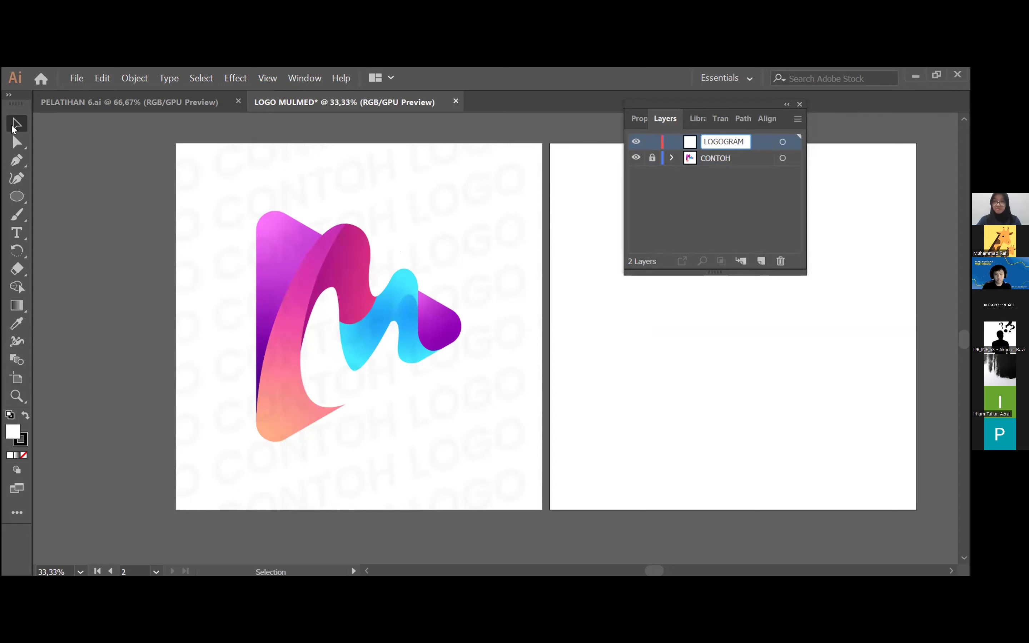
key("Return")
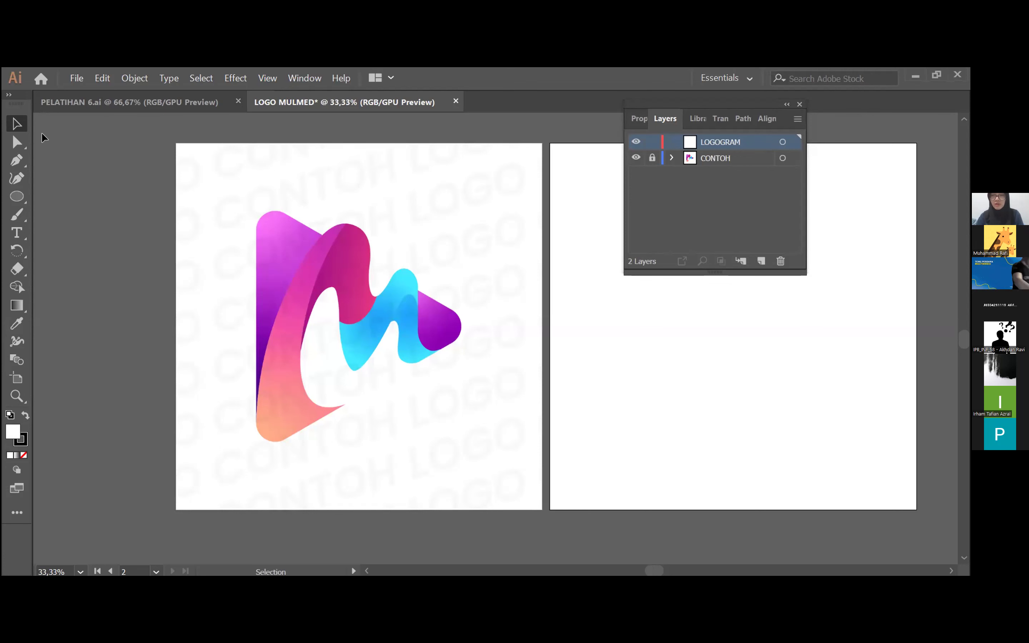
Show the rulers around the document.
left_click(268, 78)
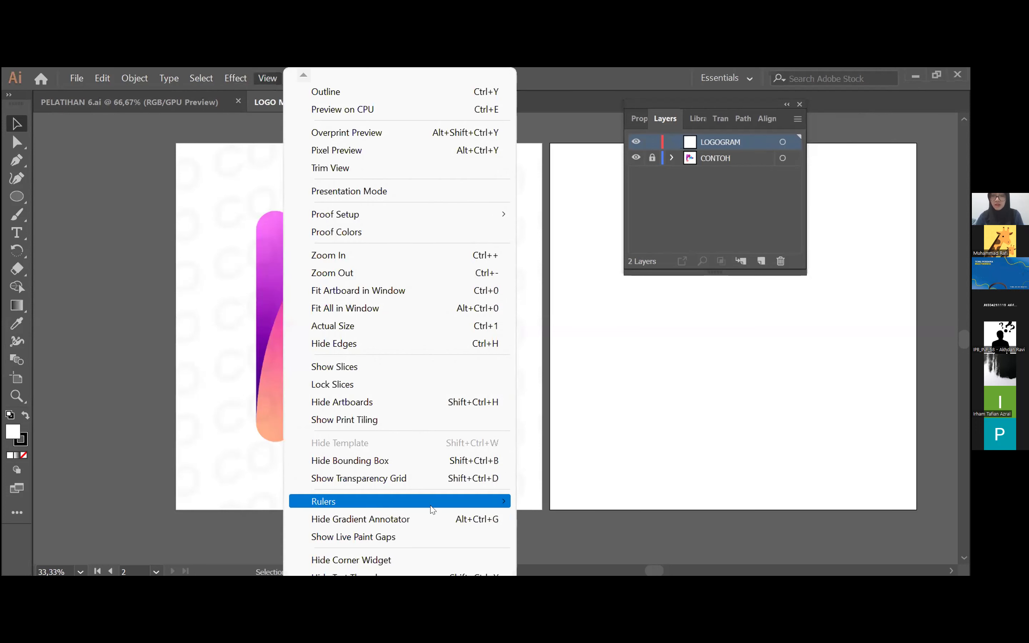
mouse_move(432, 508)
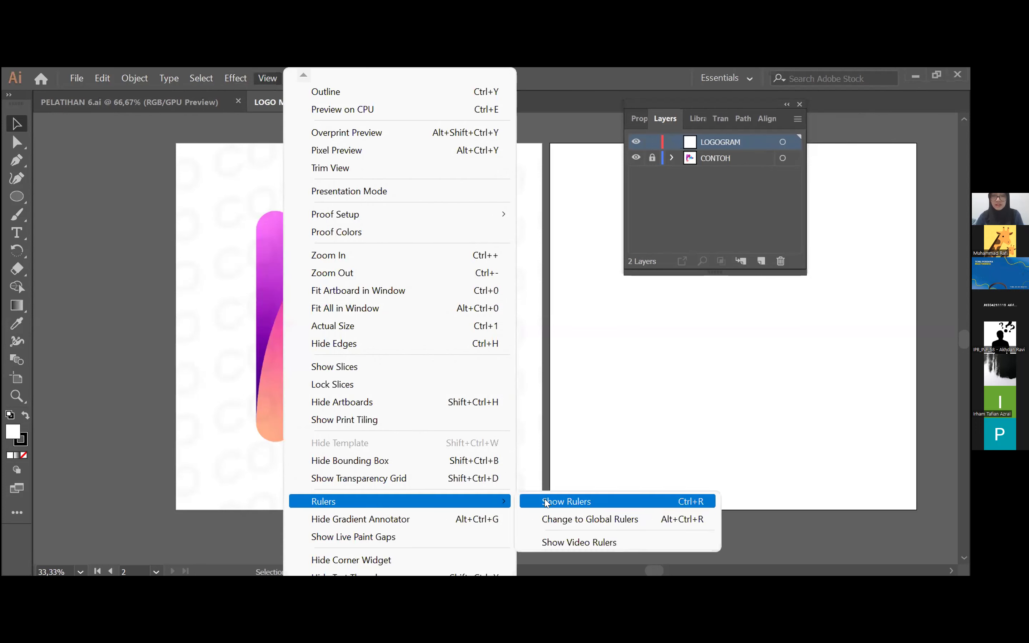
left_click(595, 507)
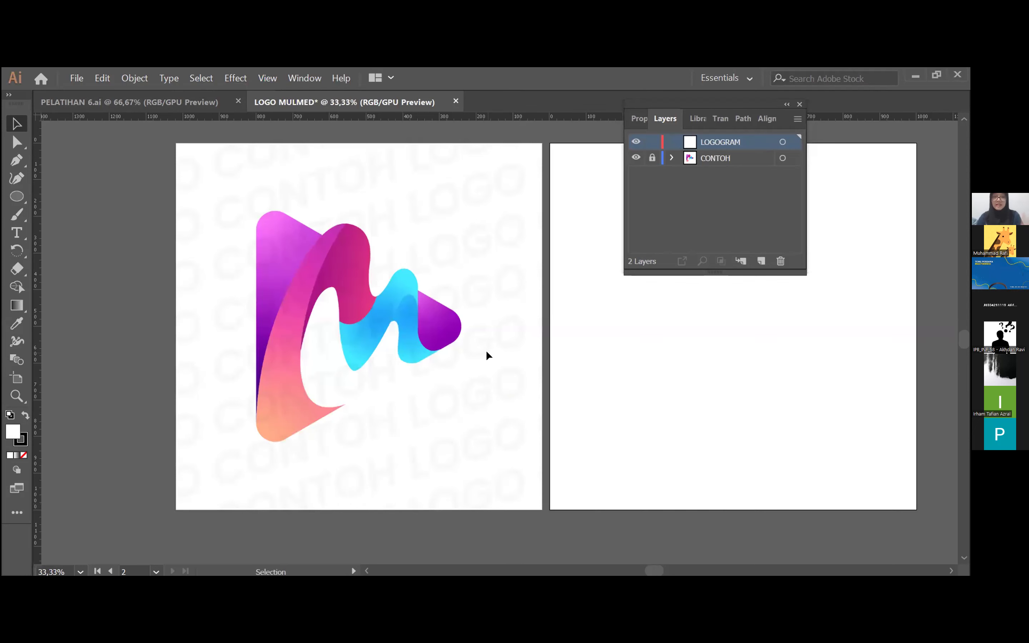
key("ctrl+equal")
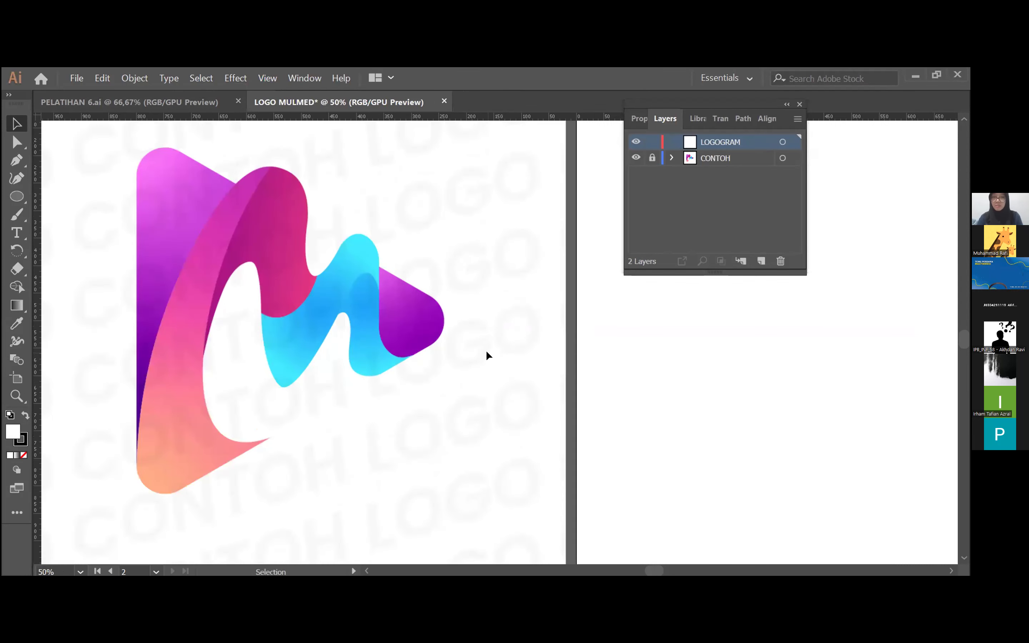
scroll(486, 350, "up", 1)
scroll(485, 350, "left", 4)
scroll(486, 350, "right", 1)
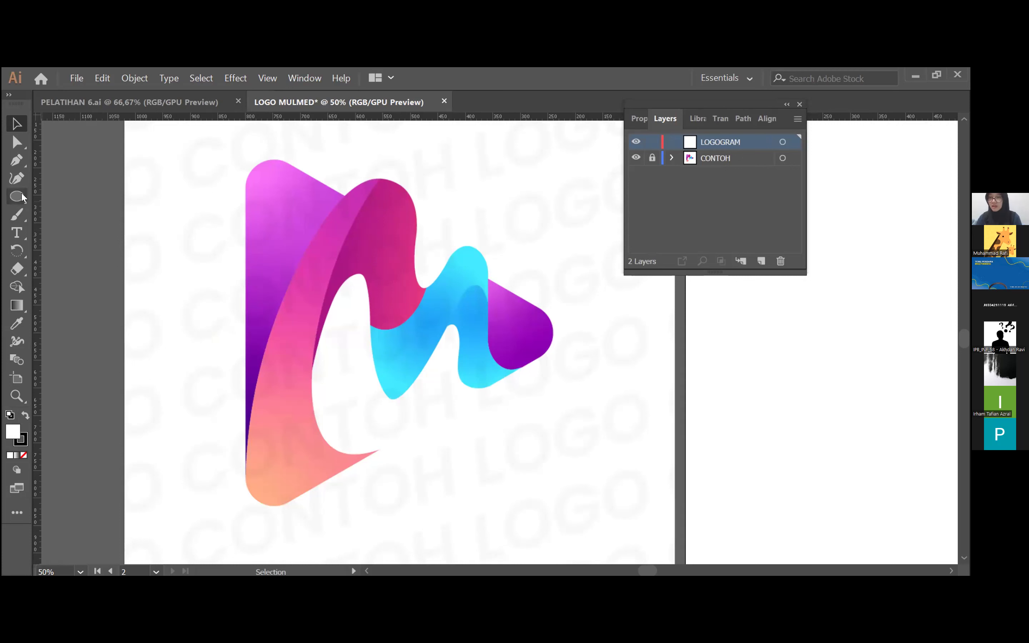
left_click_drag(23, 197, 68, 275)
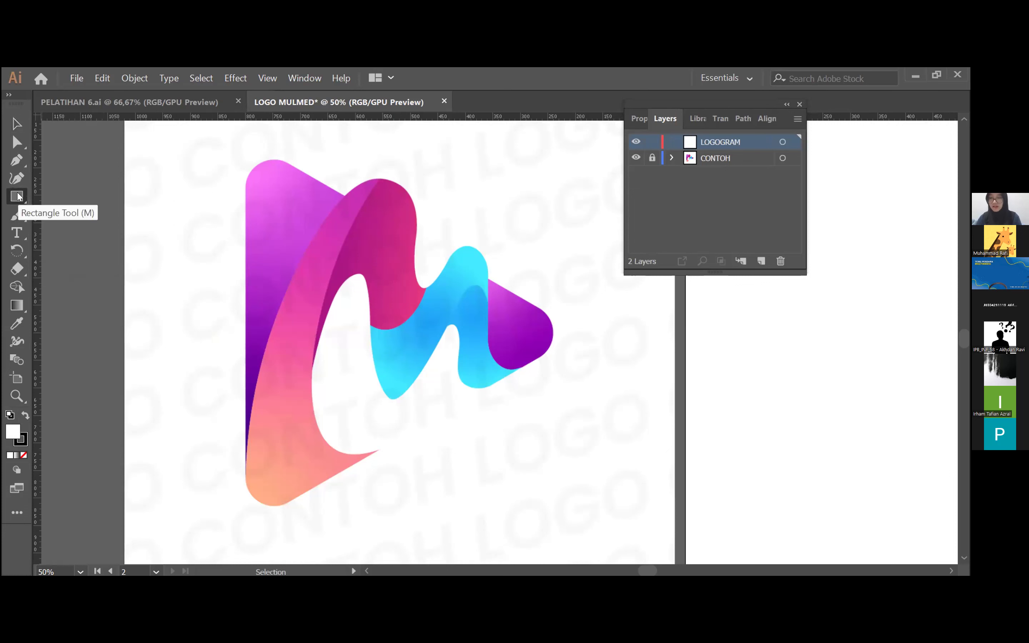
left_click(17, 196)
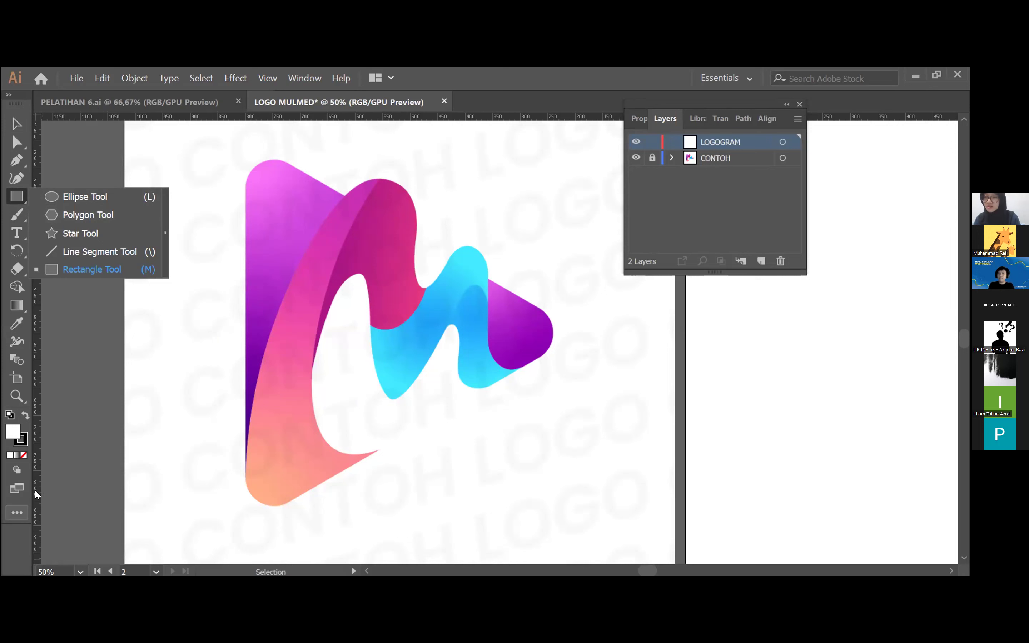
left_click(17, 513)
scroll(114, 264, "down", 10)
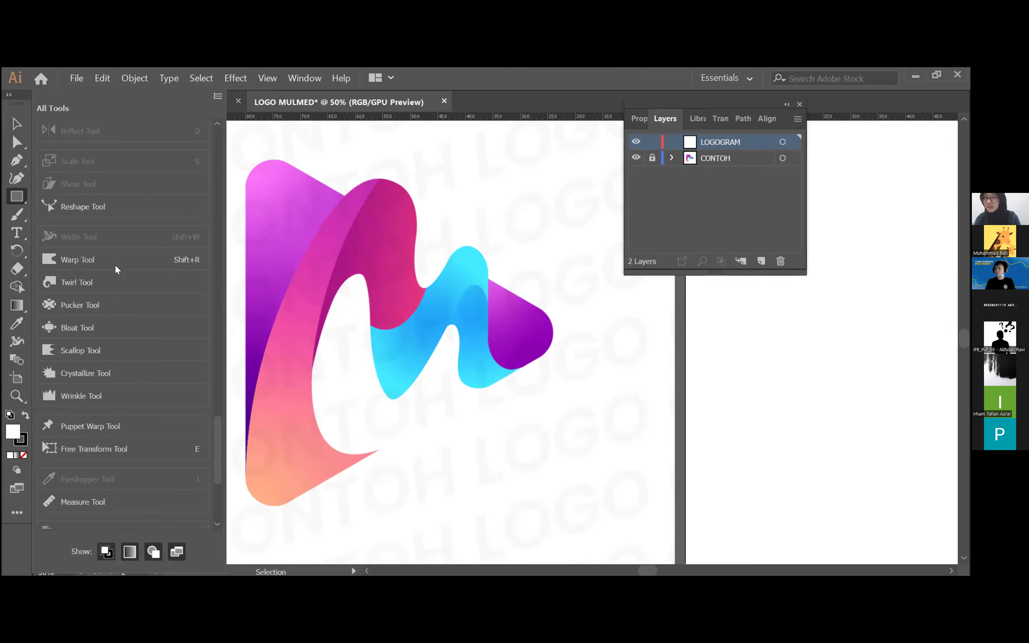
left_click(15, 514)
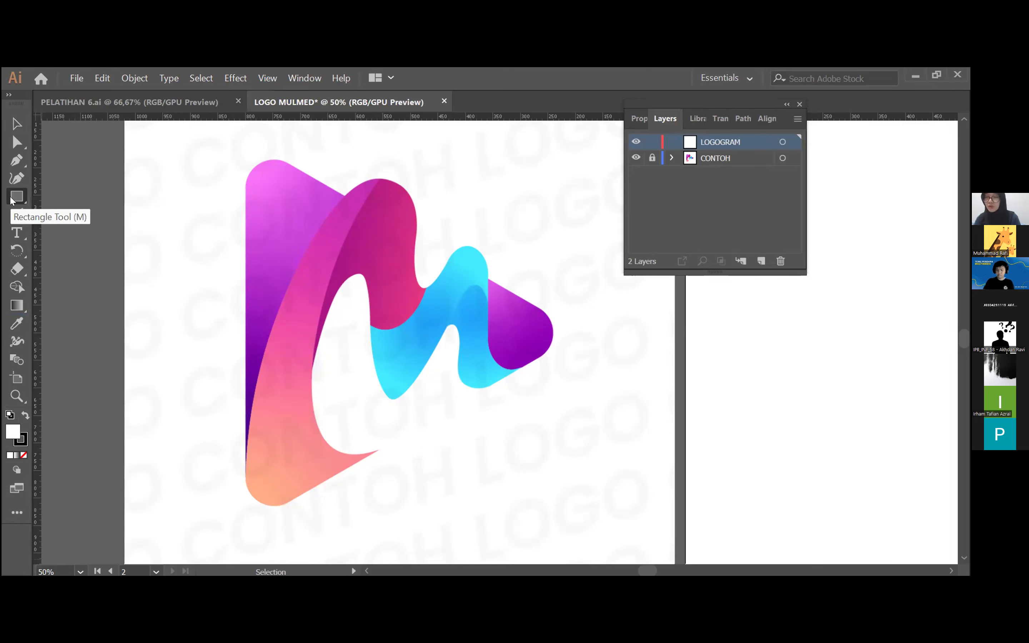
Create a polygon with 3 sides and a 50 px radius over the middle of the example logo.
left_click(16, 196)
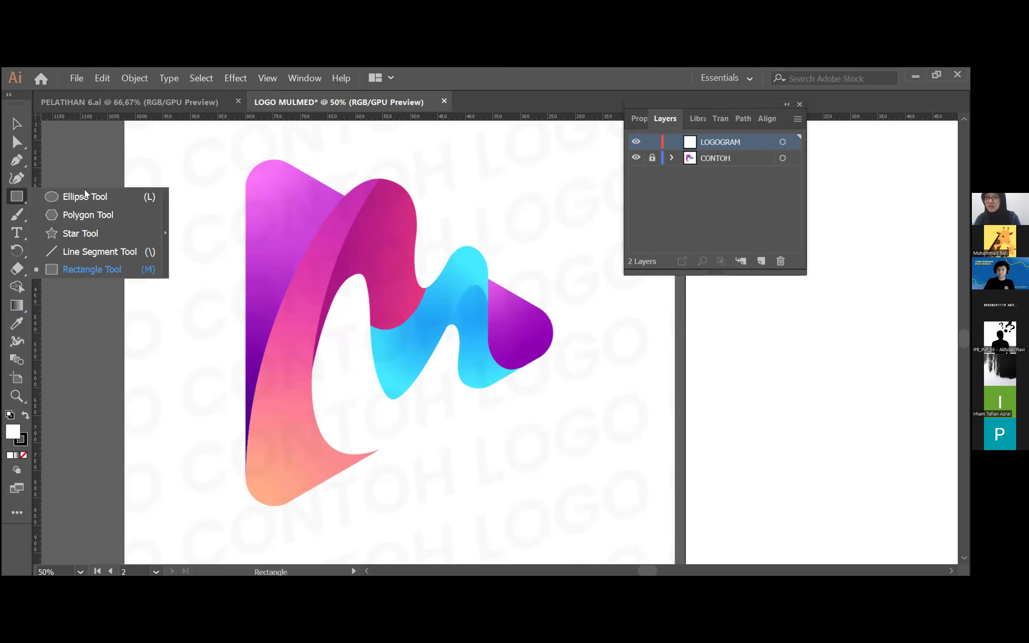
left_click(94, 214)
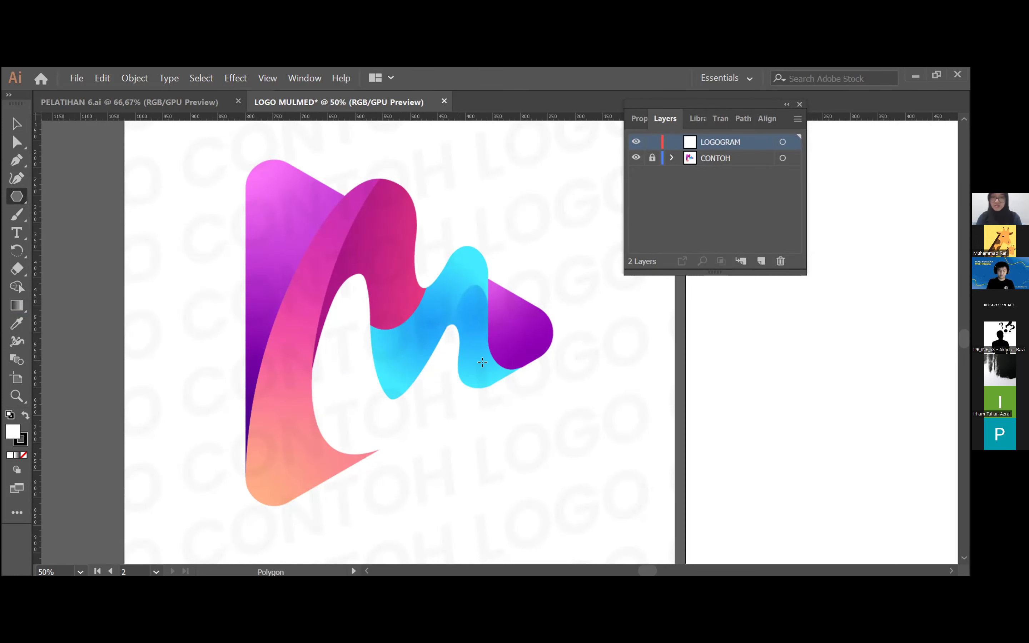
left_click(389, 297)
left_click(470, 322)
double_click(467, 325)
type("3")
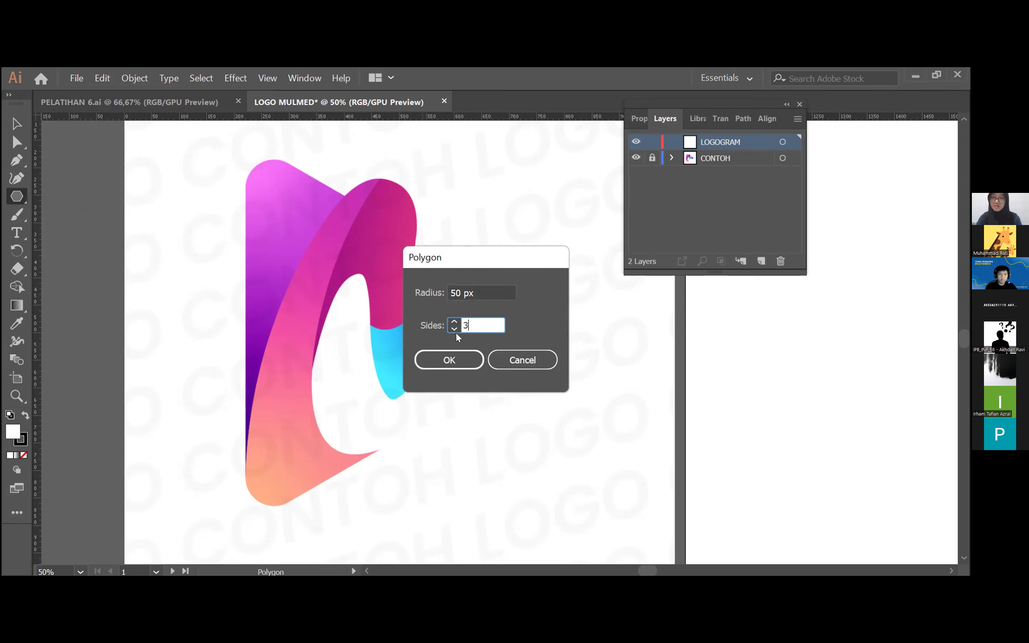
left_click(467, 360)
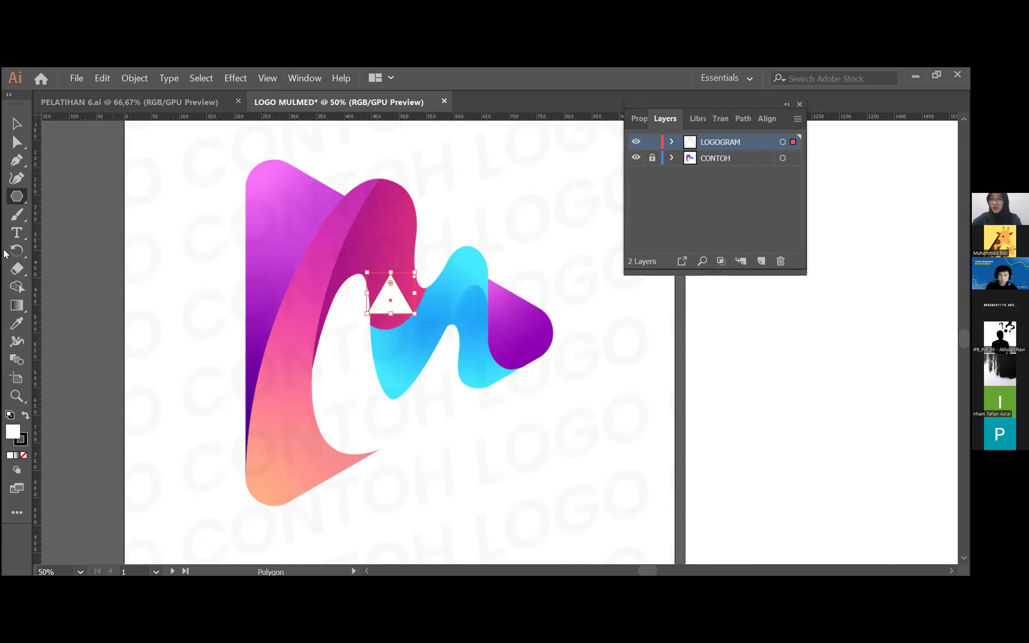
Rotate the small triangle to 270° so it points right, and show its properties.
left_click(16, 126)
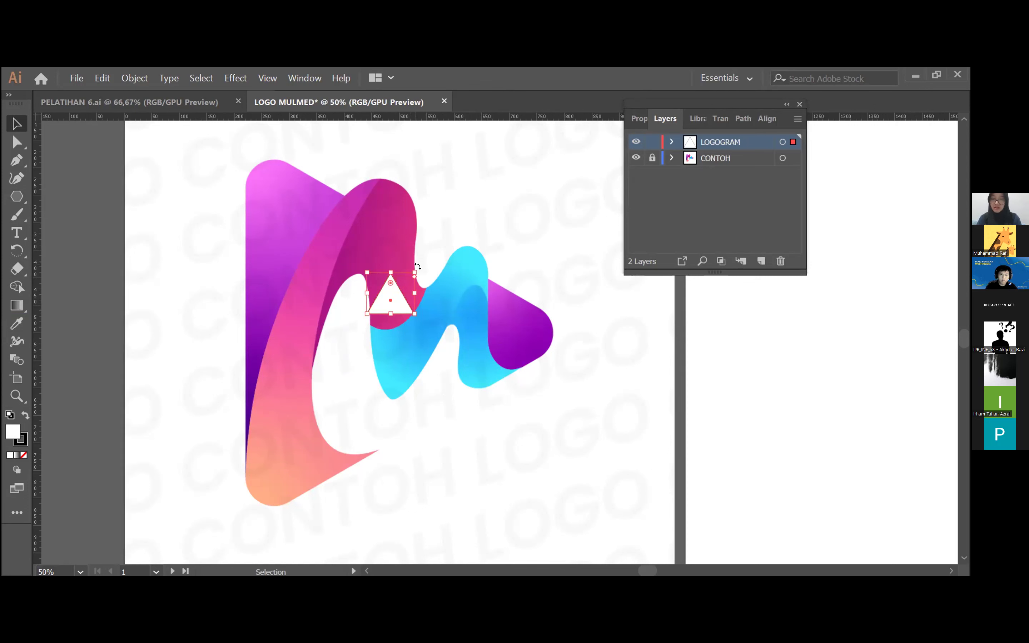
left_click_drag(417, 266, 421, 330)
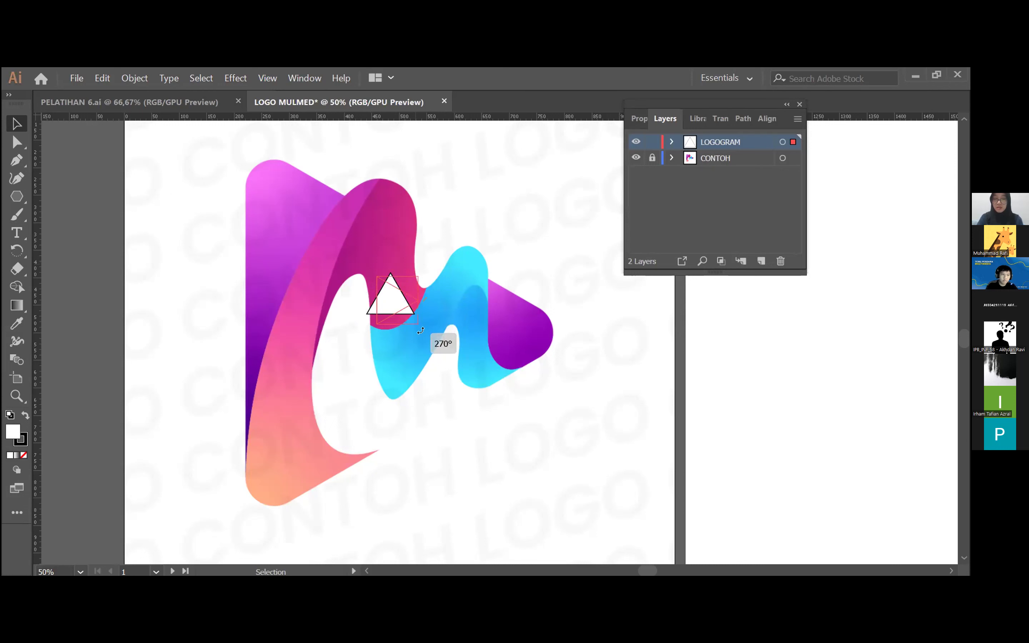
left_click_drag(420, 330, 420, 325)
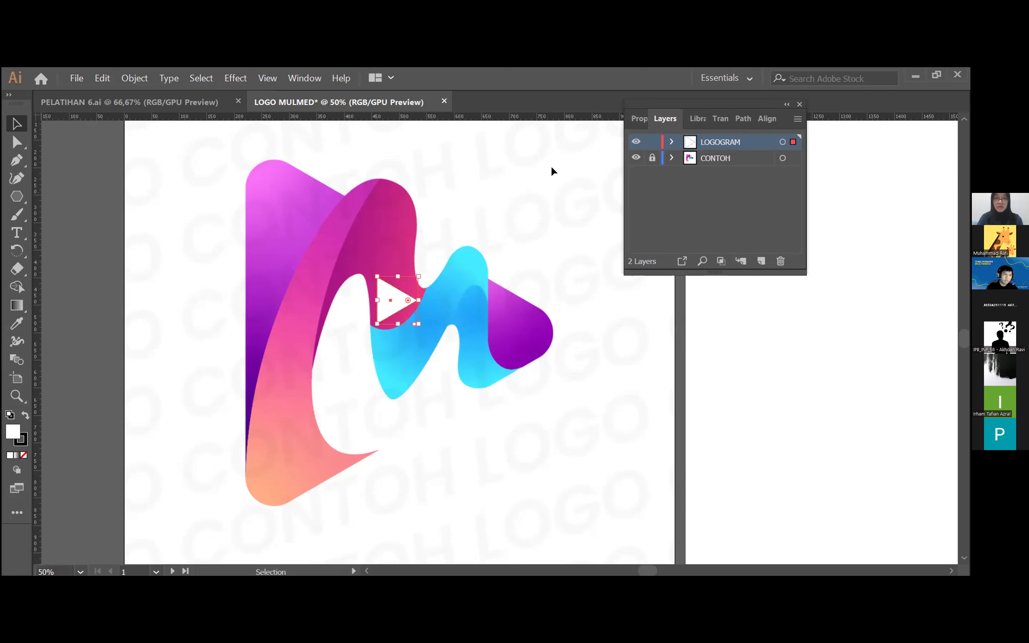
left_click(633, 123)
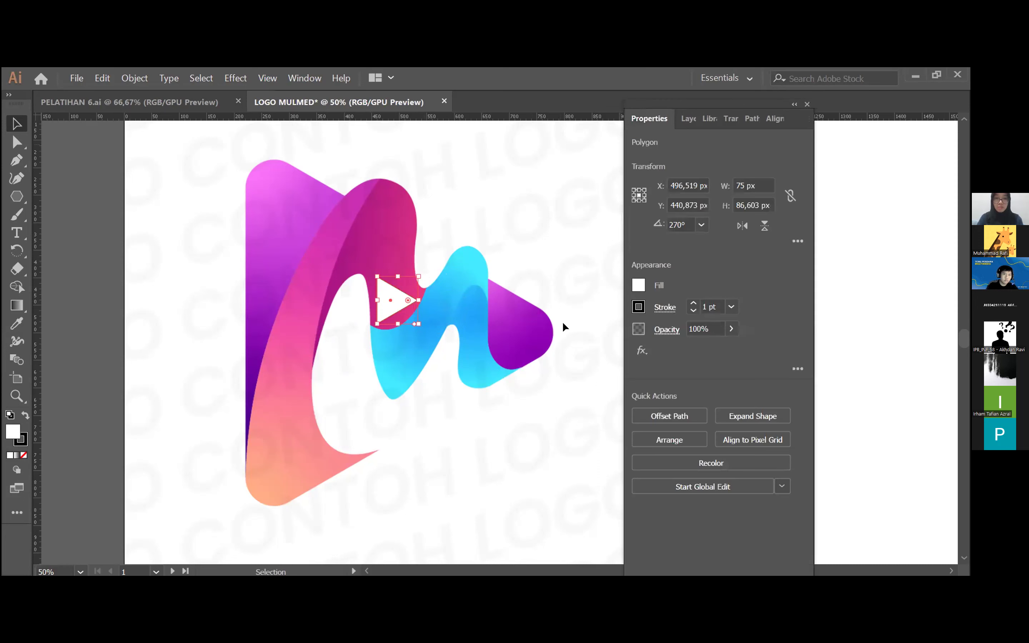
Delete the rotated triangle from the LOGOGRAM layer.
left_click(408, 307)
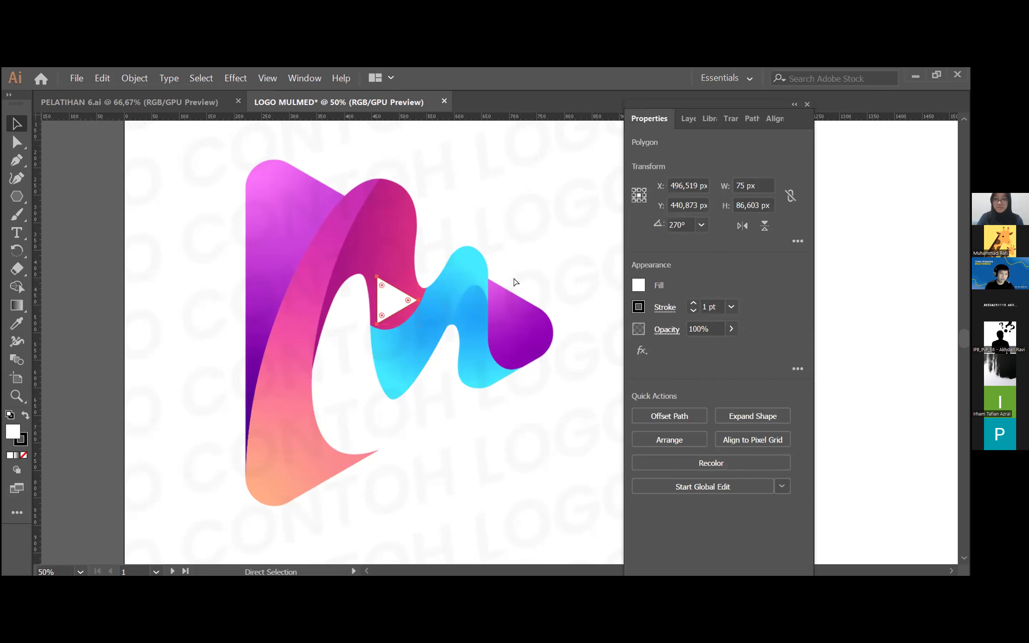
key("ctrl+z")
left_click(434, 291)
left_click(390, 298)
key("Delete")
Create a new triangle over the example logo as a polygon with a 50 px radius and 3 sides.
left_click(16, 199)
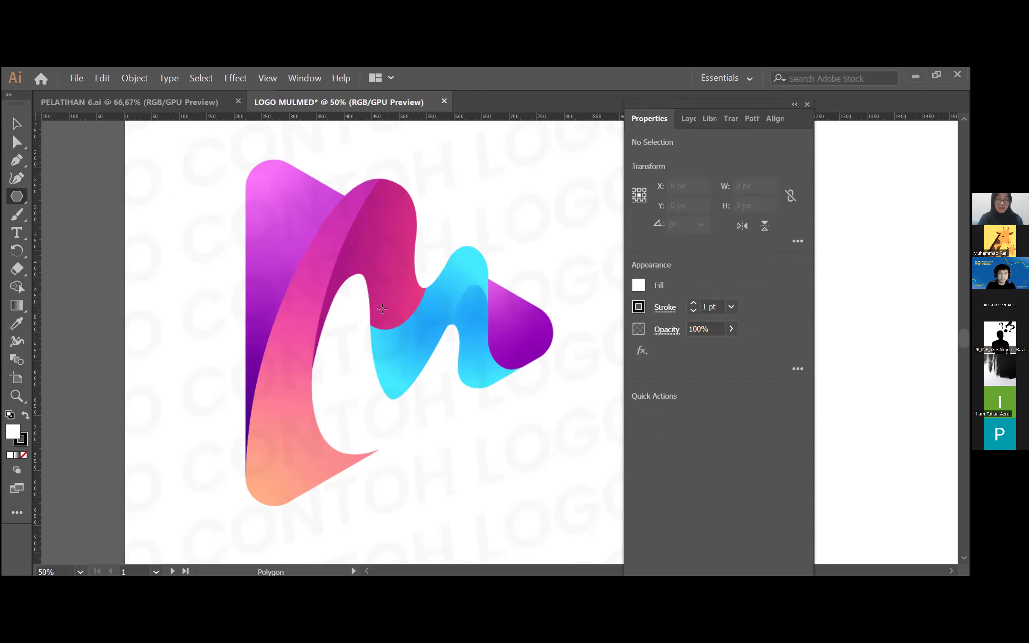
left_click(483, 317)
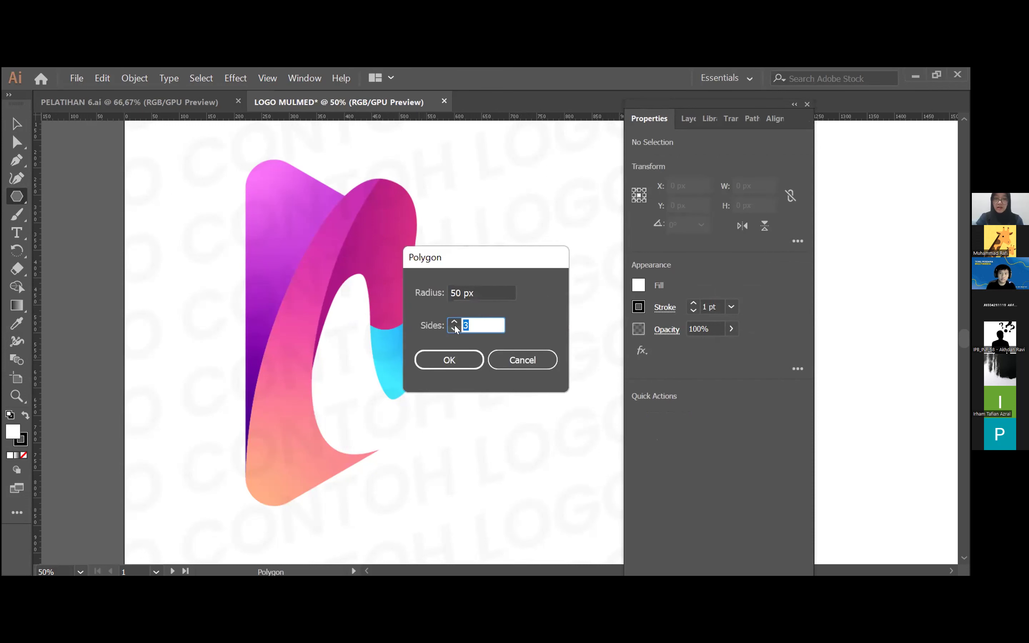
left_click(487, 325)
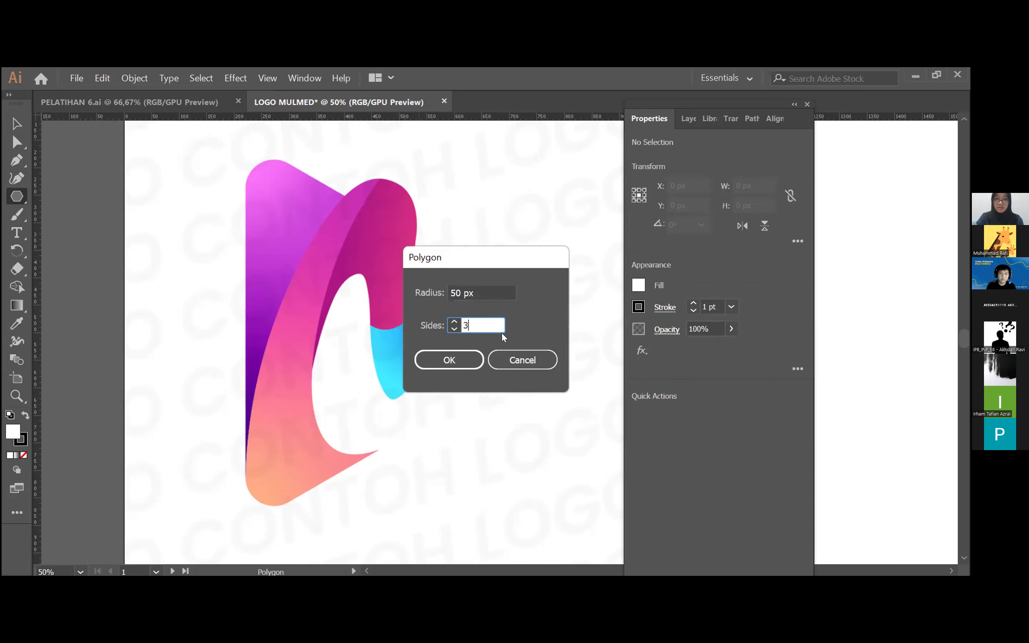
left_click(467, 362)
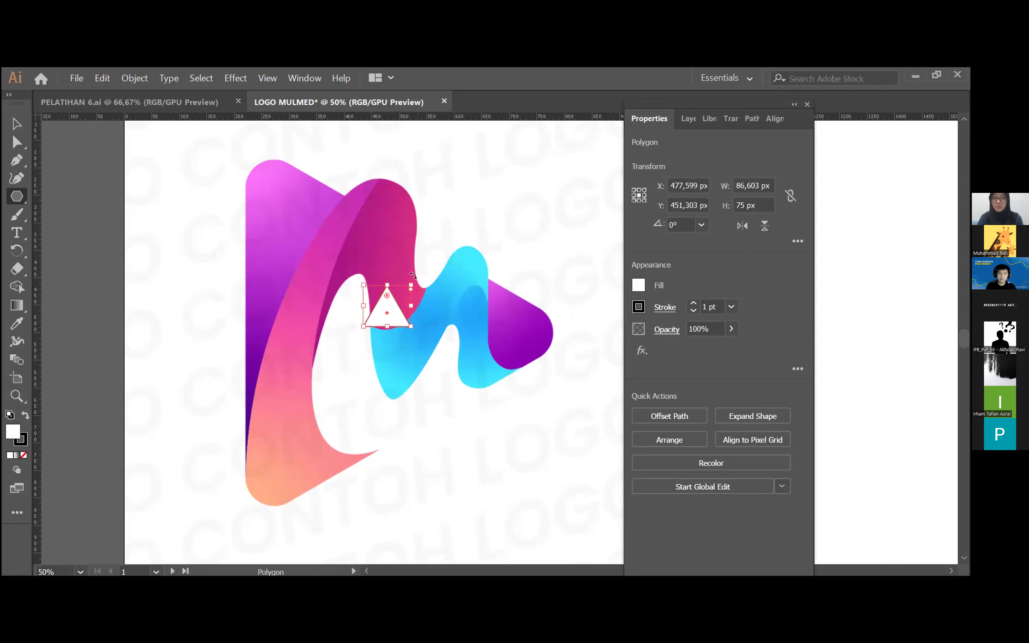
Rotate the new triangle to 270° so it points right, and open the list of preset rotation angles.
left_click_drag(412, 276, 427, 350)
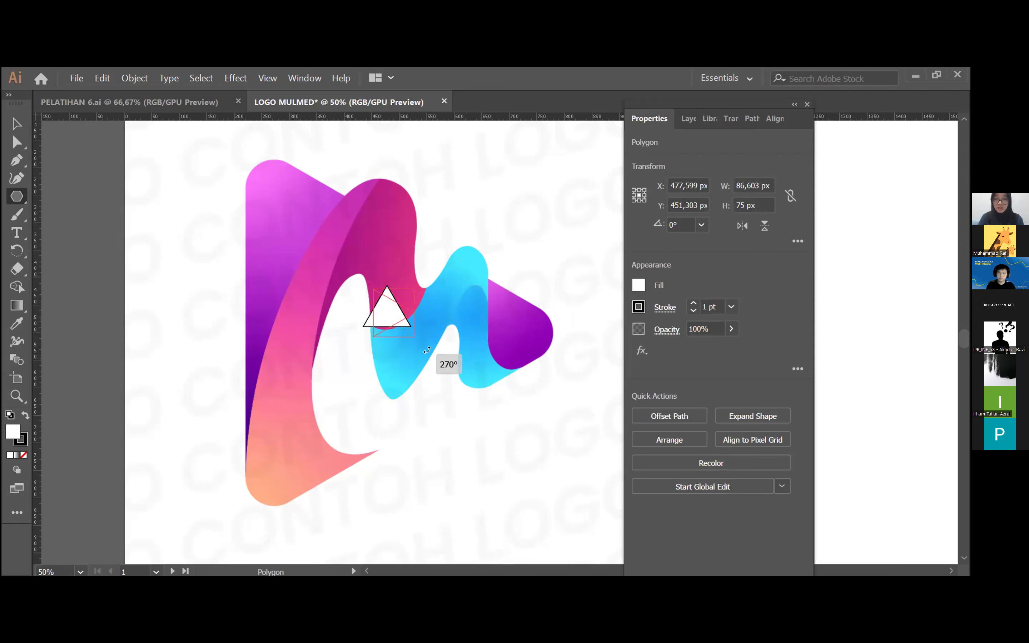
left_click_drag(427, 350, 425, 345)
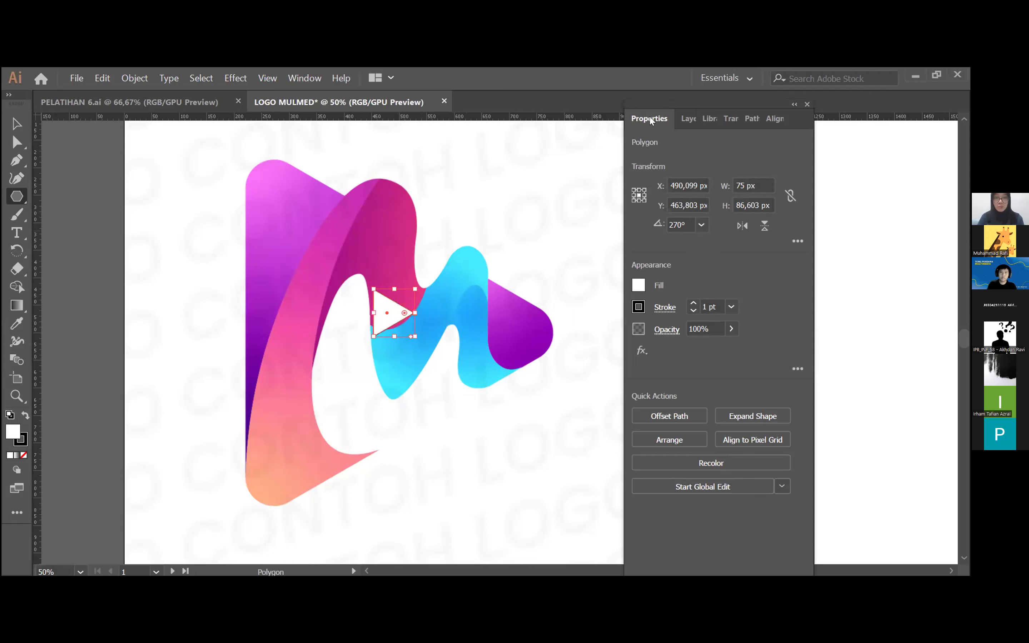
left_click(701, 226)
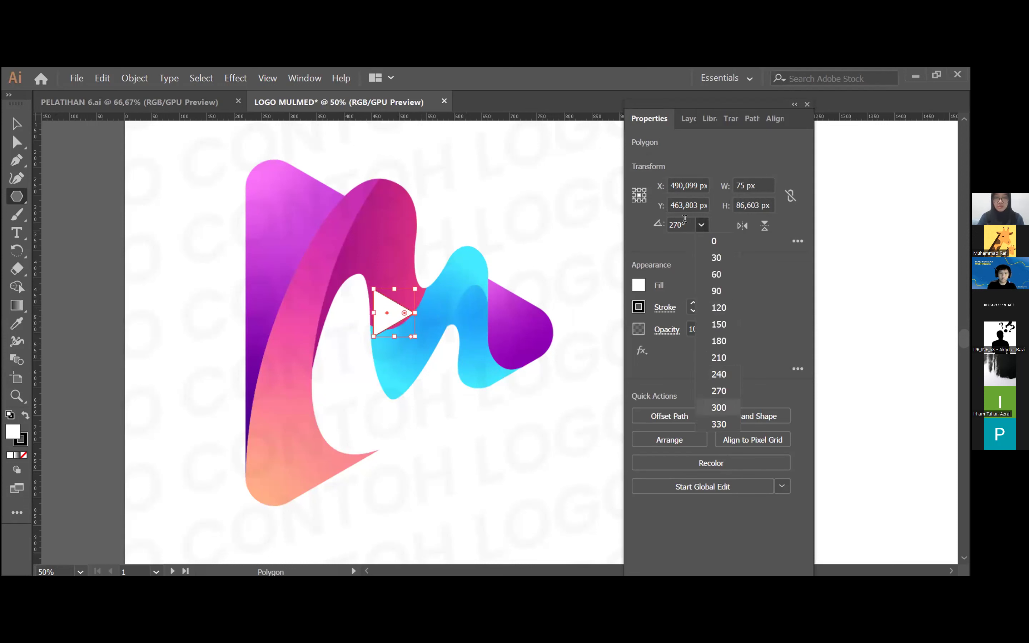
Remove the stroke from the white triangle by setting its stroke colour to None.
left_click(701, 225)
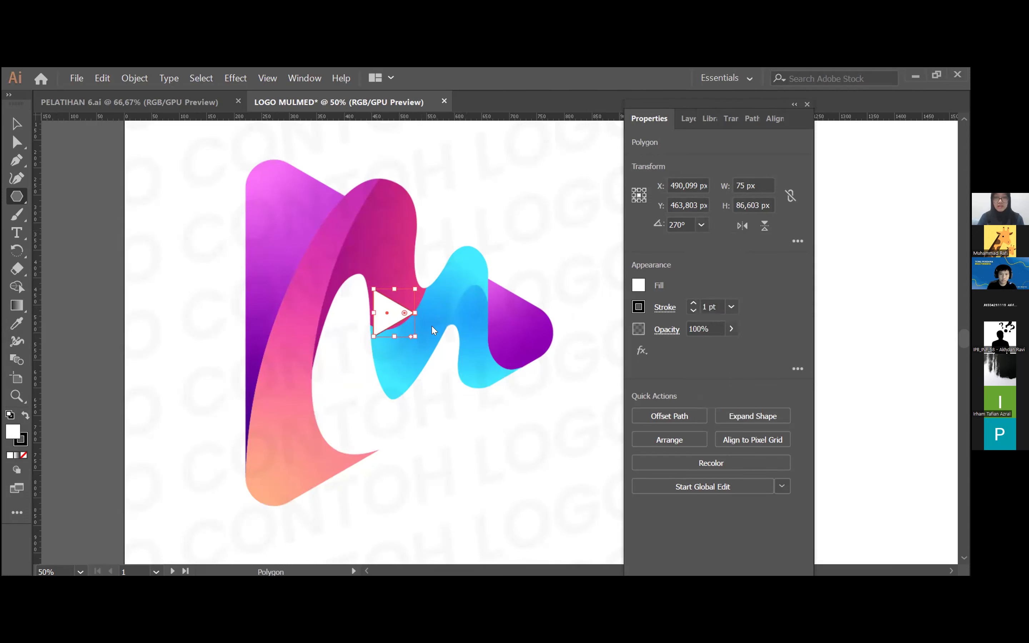
left_click(16, 124)
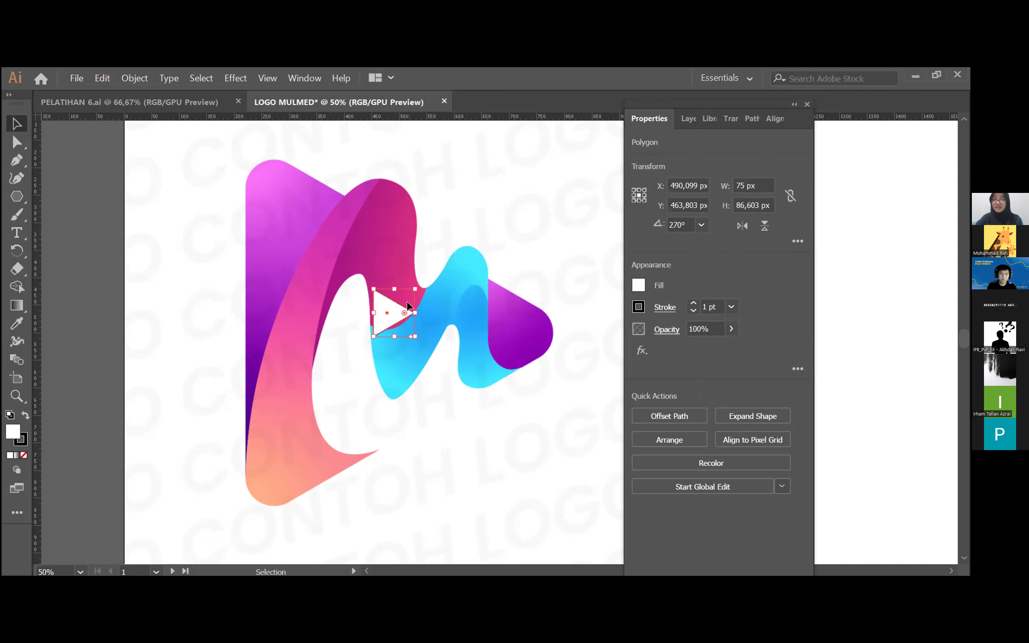
left_click(406, 328)
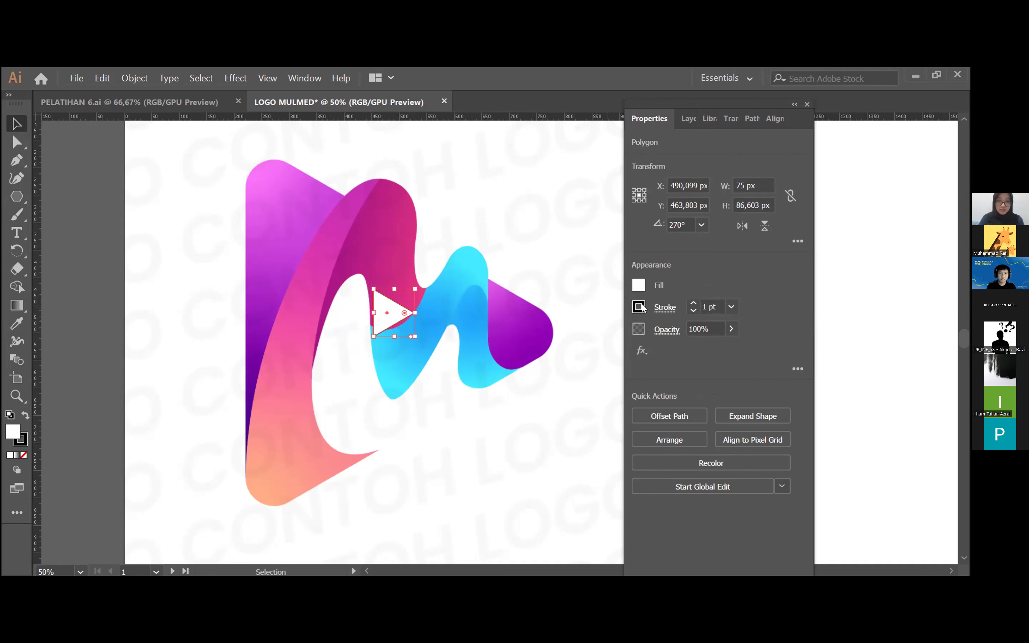
left_click(651, 288)
left_click(640, 308)
left_click(641, 308)
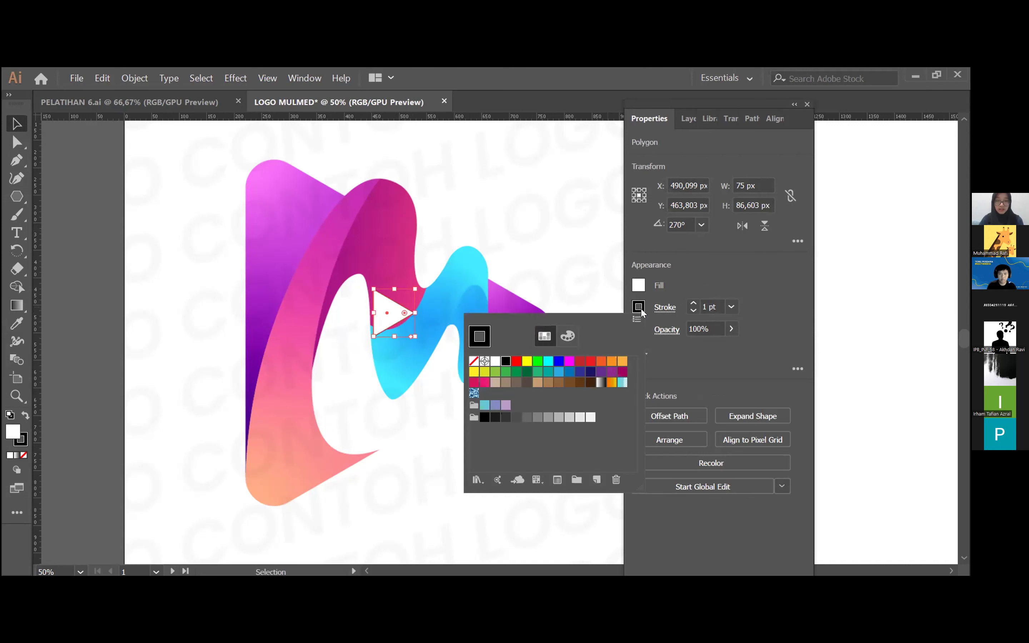
left_click(470, 362)
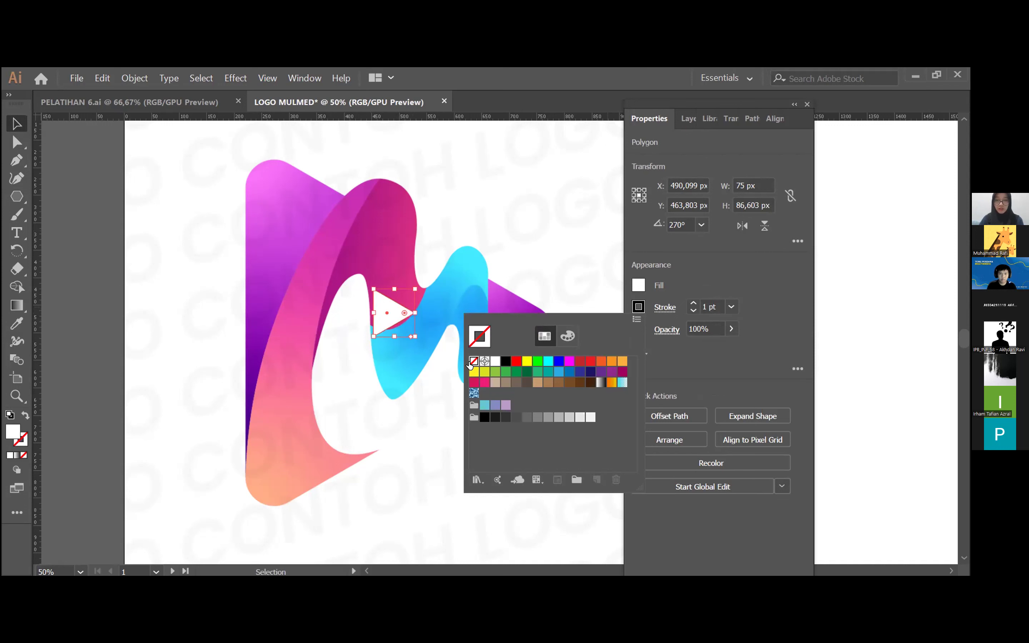
left_click(496, 270)
left_click(496, 270)
Move the small white triangle to the upper-left corner of the example logo, aligned with its vertical edge.
left_click(390, 314)
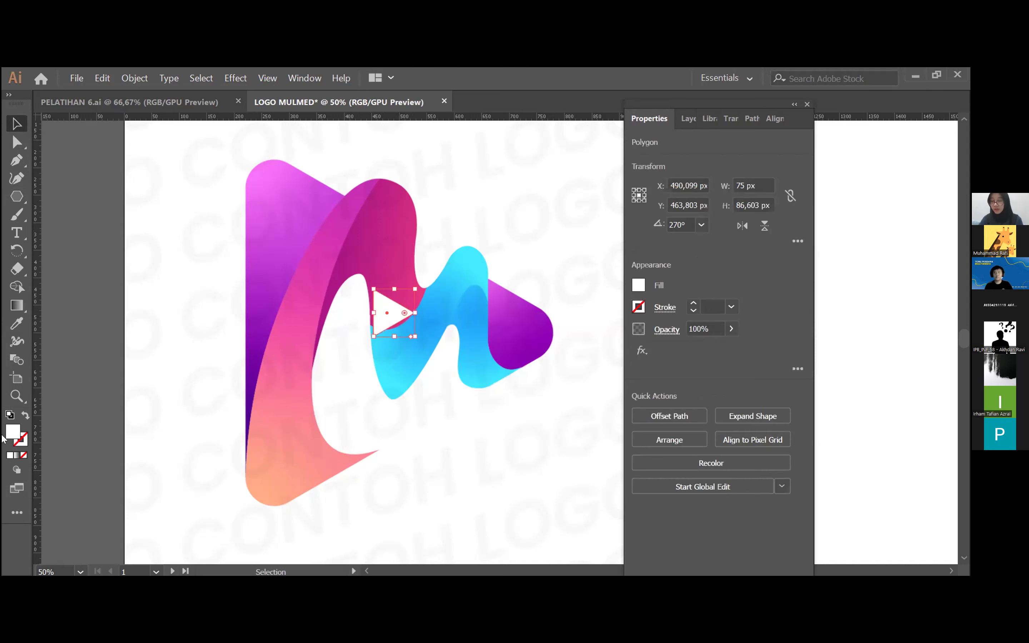
left_click(518, 255)
left_click(403, 309)
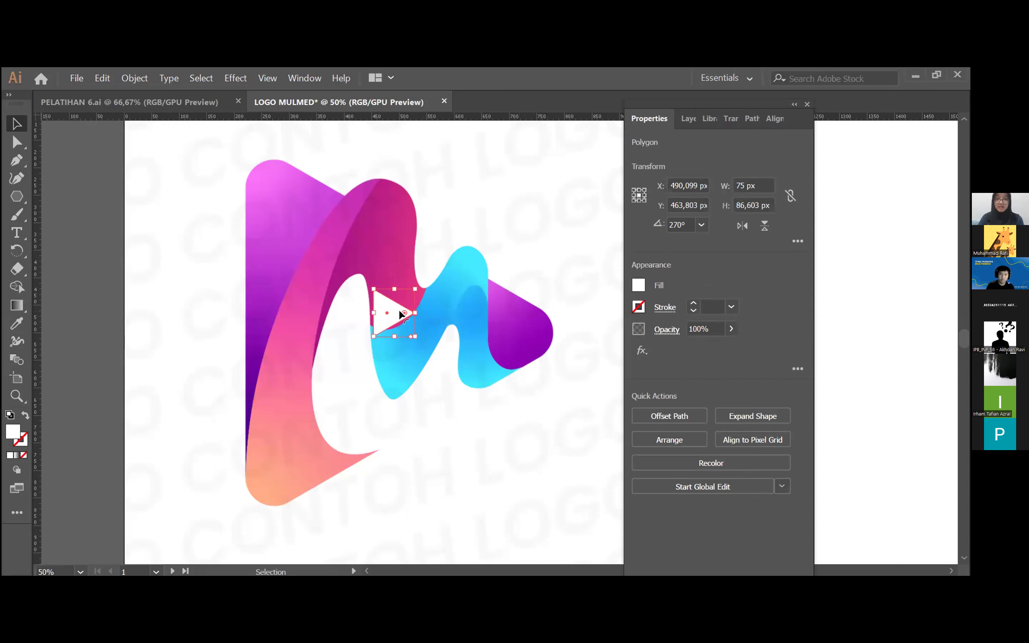
left_click_drag(392, 311, 264, 164)
left_click(370, 333)
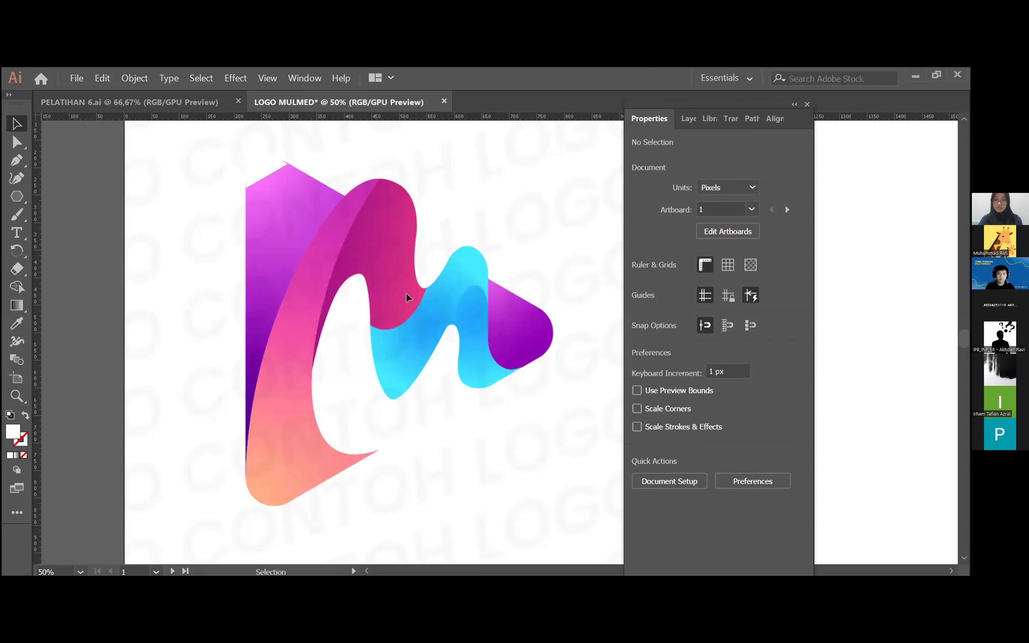
left_click(253, 153)
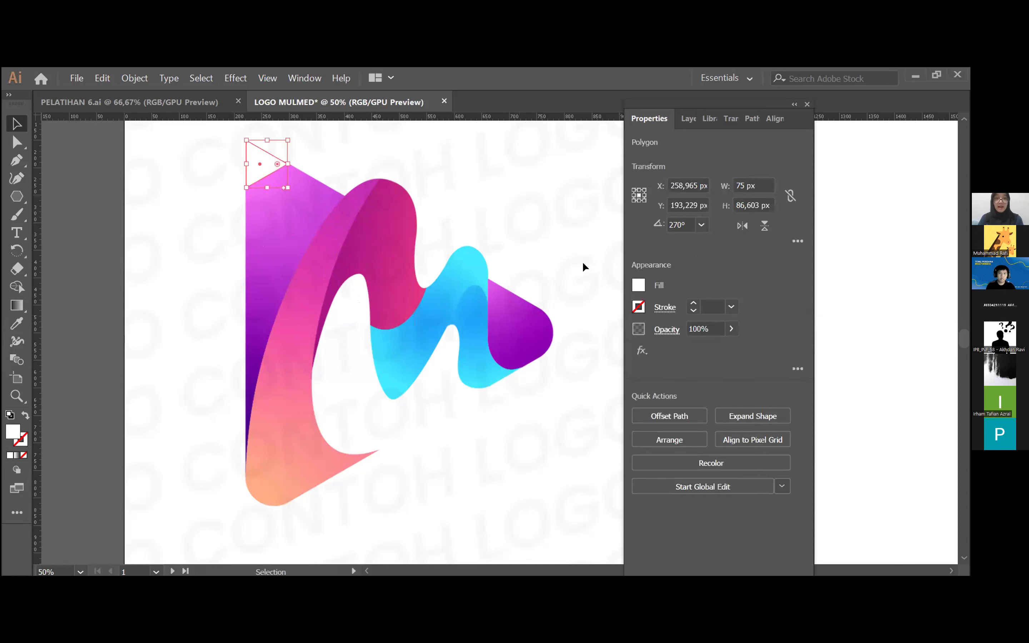
Lower the small triangle's opacity to 26% so the example logo shows through it.
left_click_drag(284, 189, 396, 313)
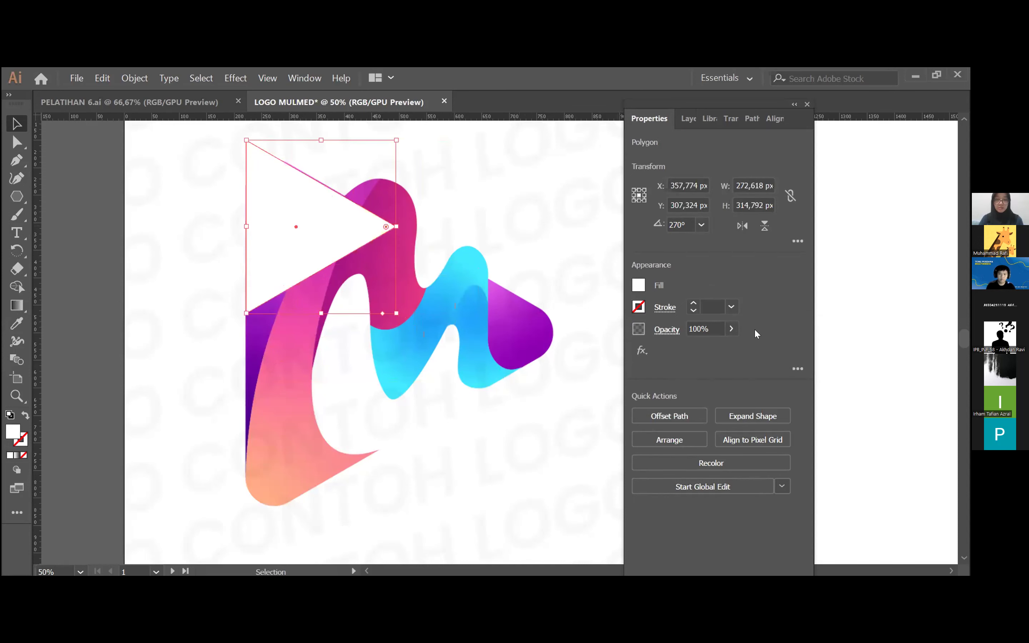
key("ctrl+z")
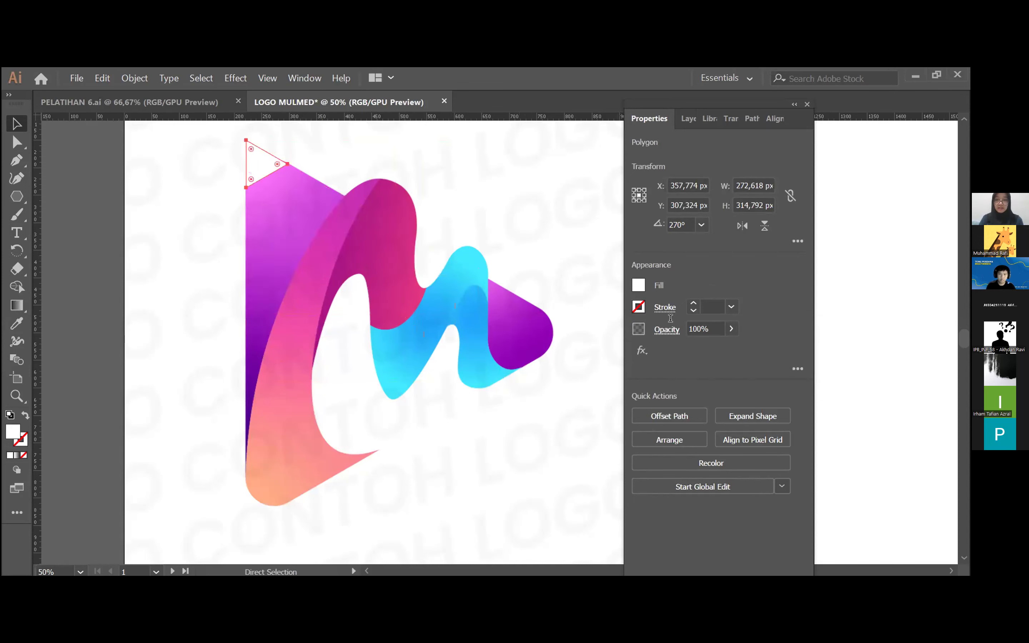
left_click(731, 330)
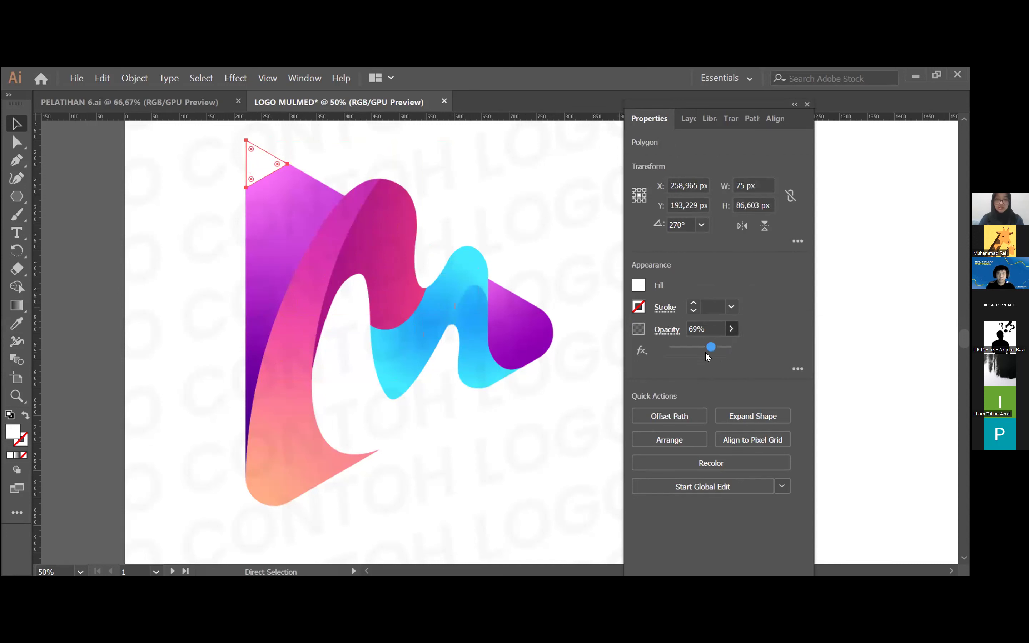
left_click_drag(692, 353, 682, 351)
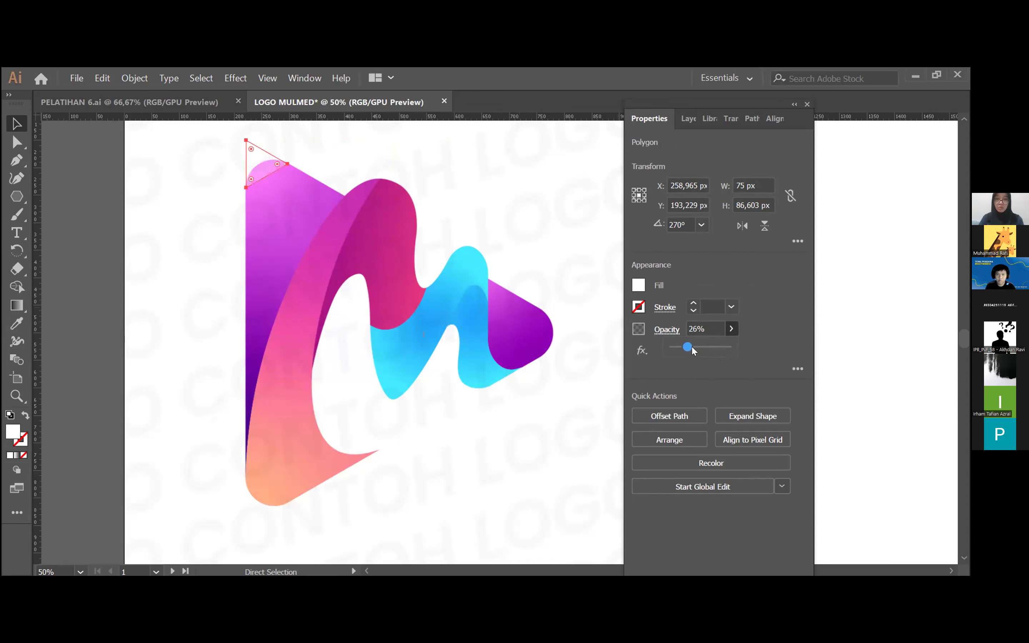
key("v")
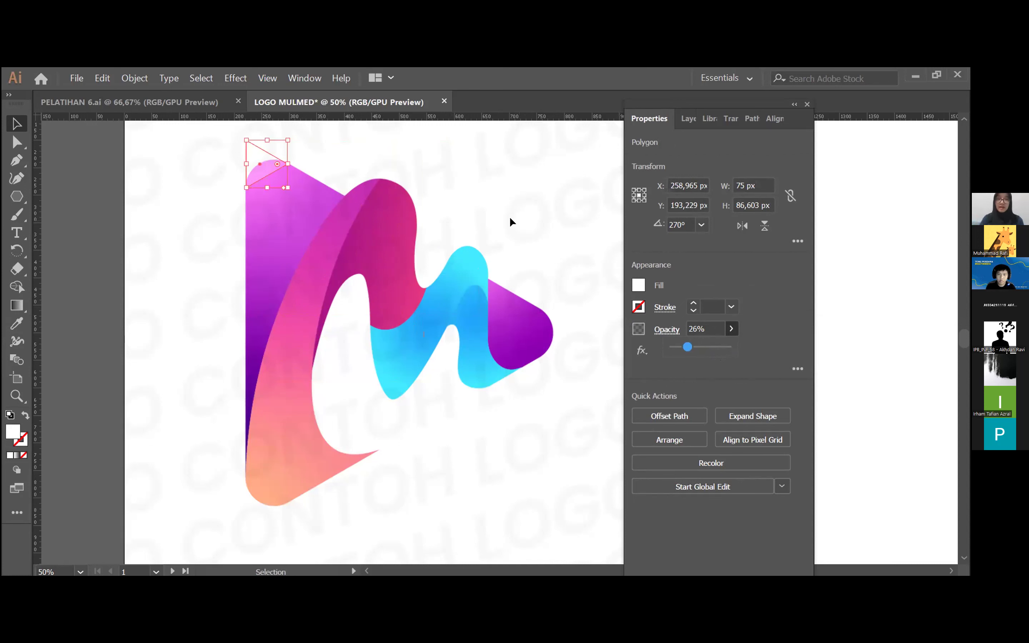
left_click(495, 205)
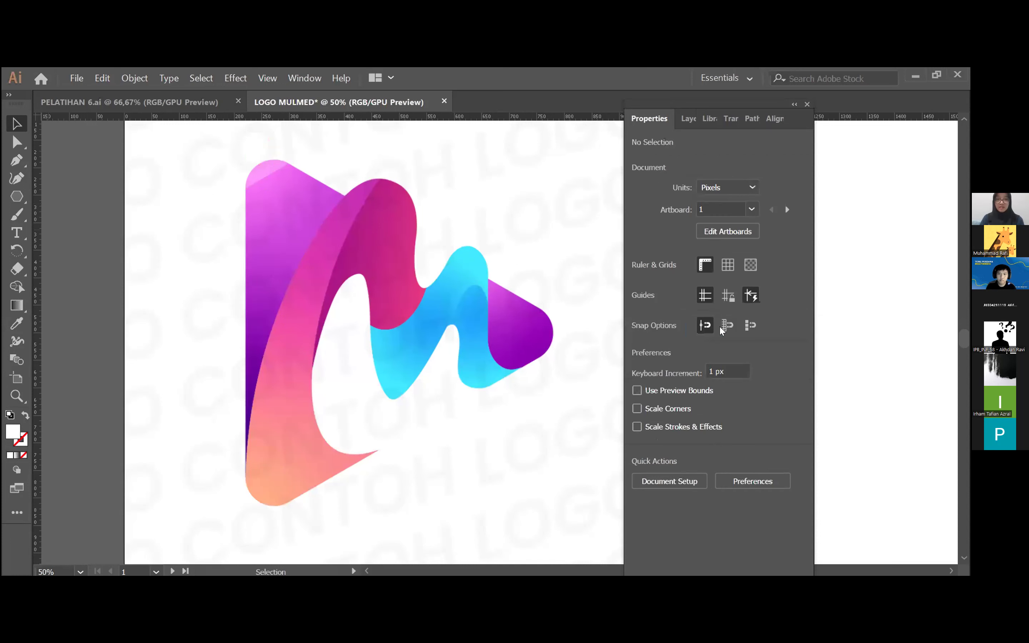
Enlarge the triangle proportionally to about 608 × 702 px so its sides follow the outline of the example logo.
left_click(267, 172)
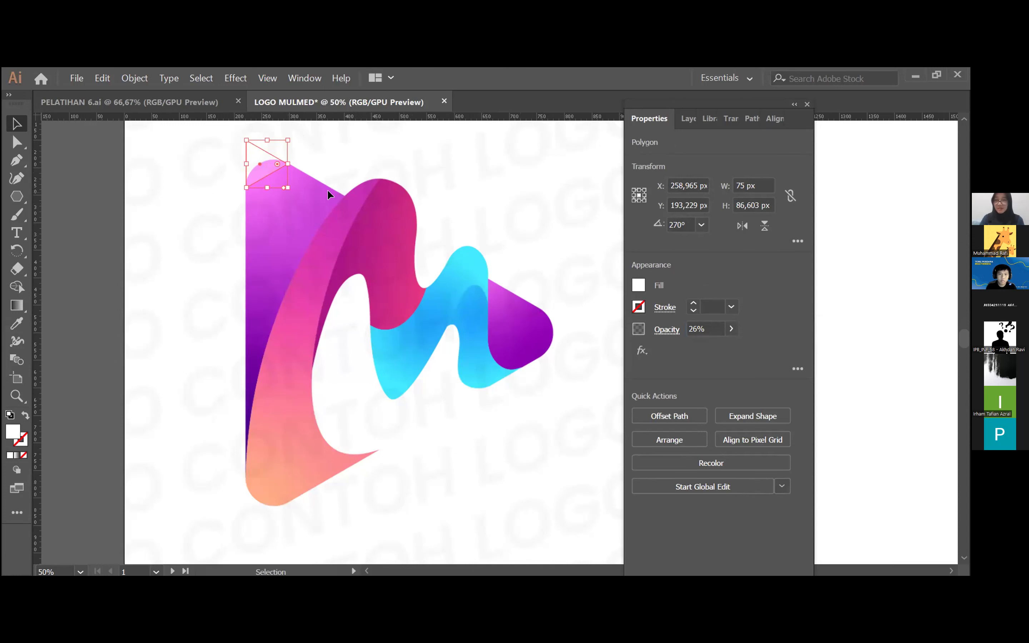
left_click(342, 199)
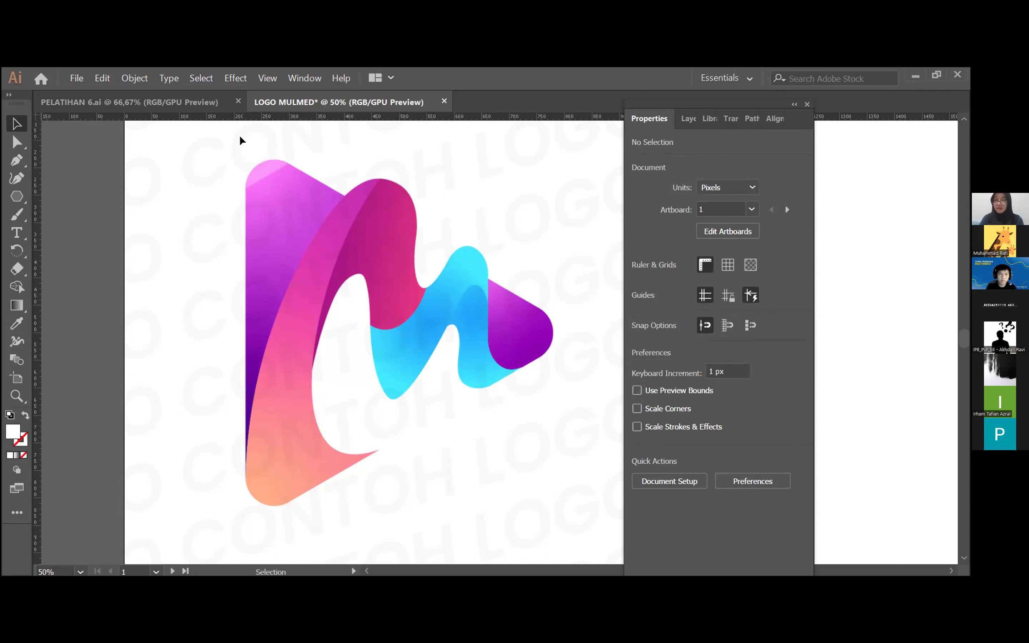
left_click(253, 157)
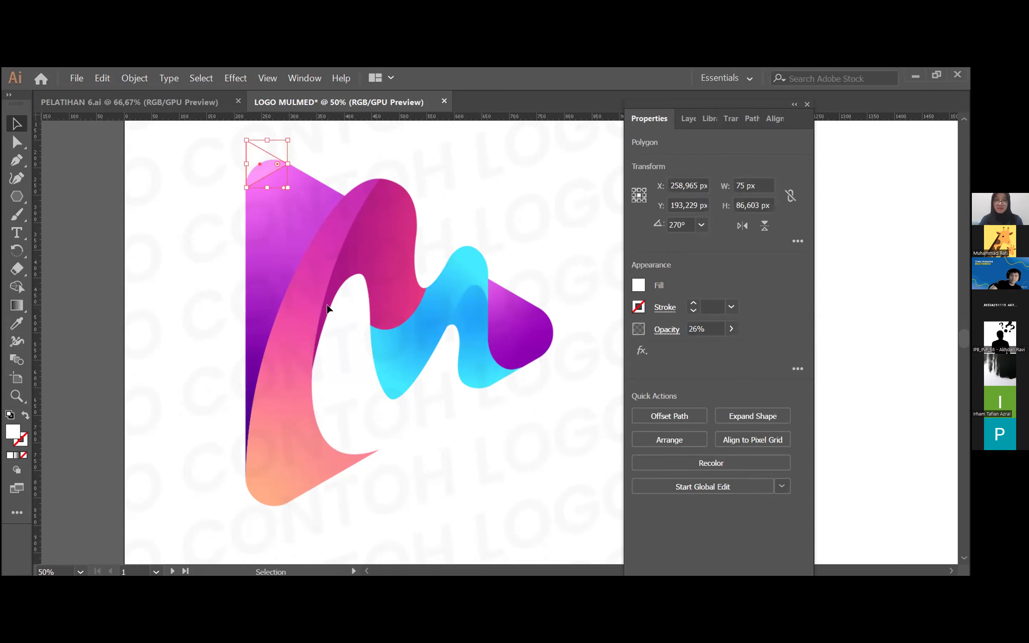
left_click(462, 205)
left_click(268, 165)
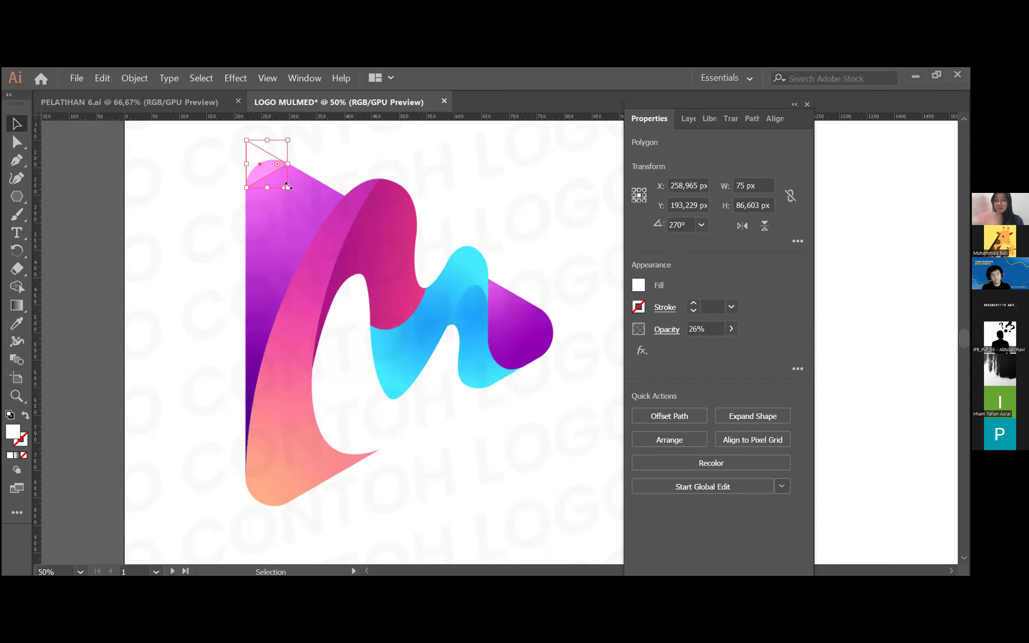
left_click_drag(289, 186, 716, 523)
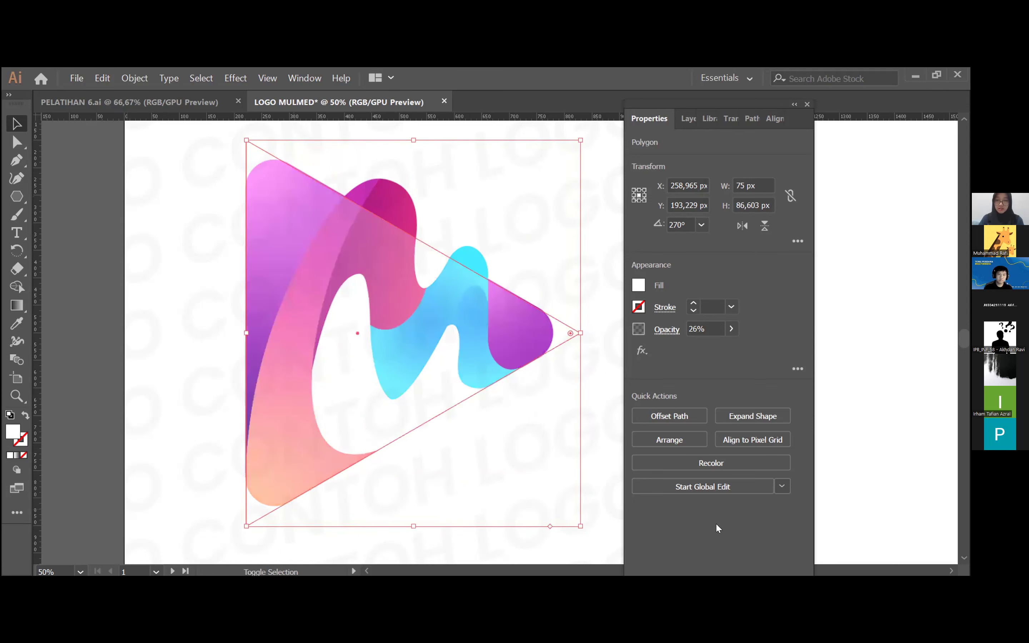
left_click(192, 302)
left_click(302, 252)
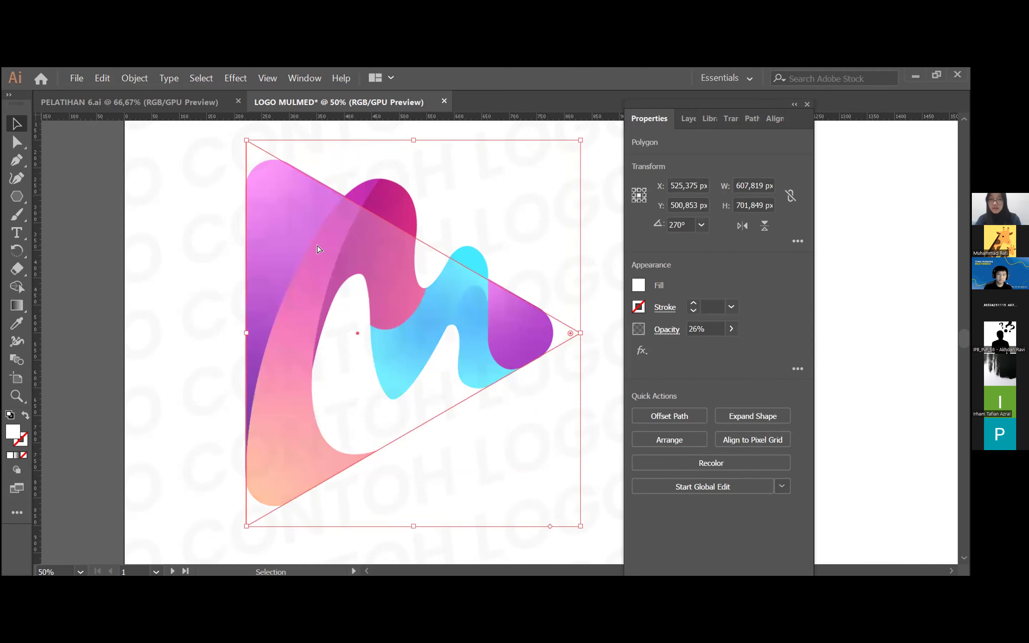
Examine up close how the enlarged triangle's edges line up with the example logo.
key("ctrl+1")
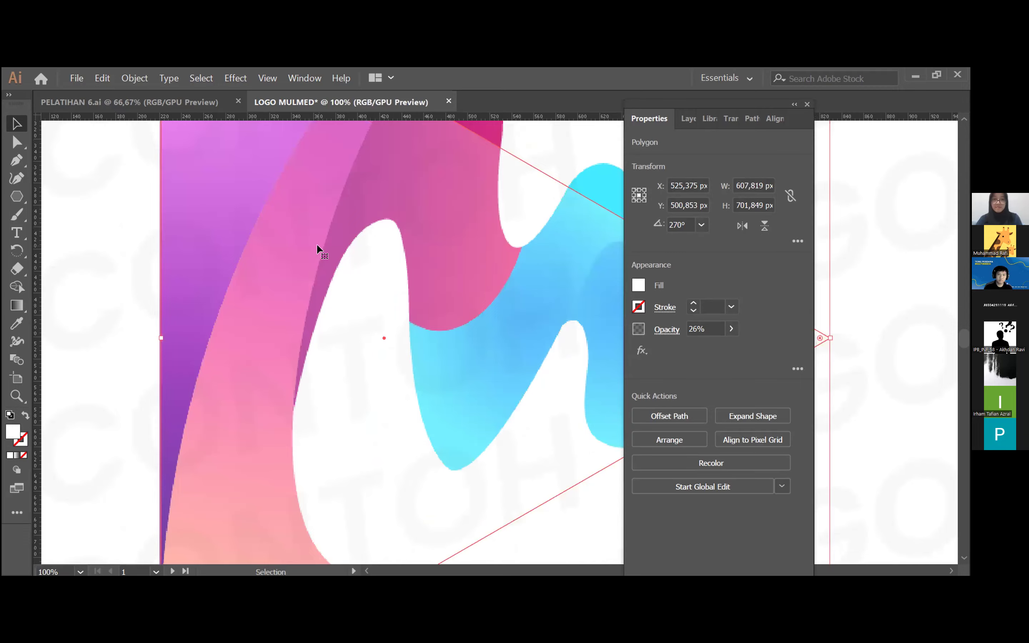
scroll(317, 243, "up", 10)
scroll(317, 244, "right", 3)
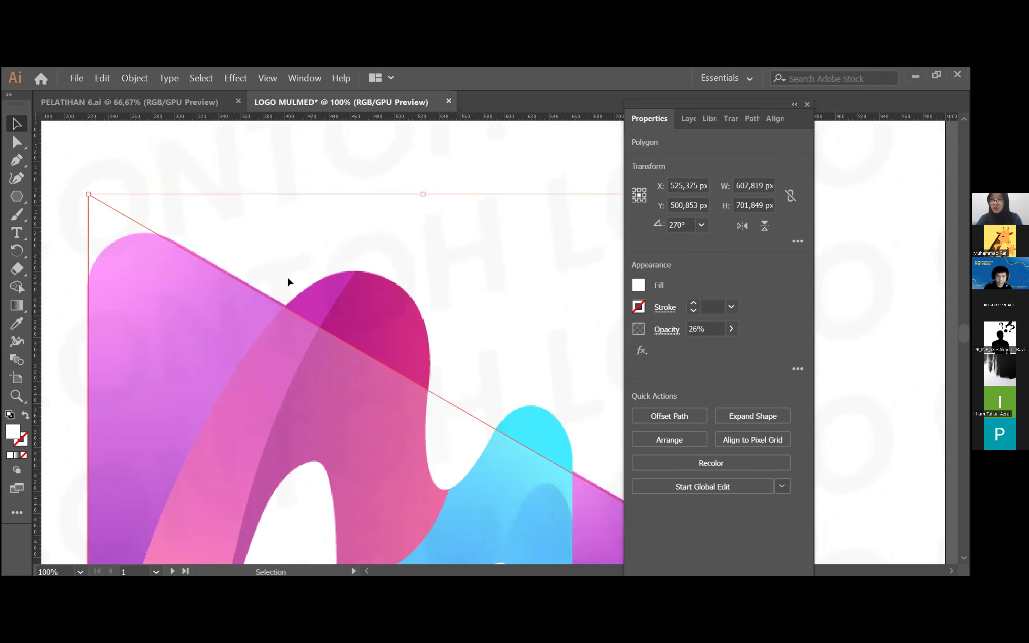
scroll(289, 281, "right", 3)
key("ctrl+minus")
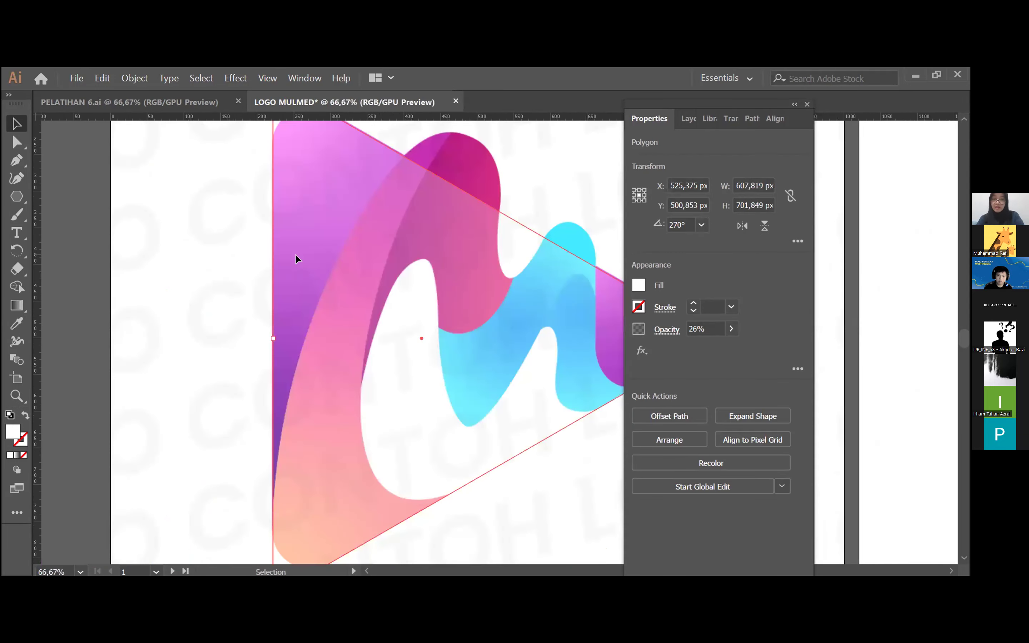
scroll(295, 253, "right", 3)
scroll(530, 180, "up", 3)
scroll(530, 181, "right", 4)
left_click_drag(526, 170, 522, 172)
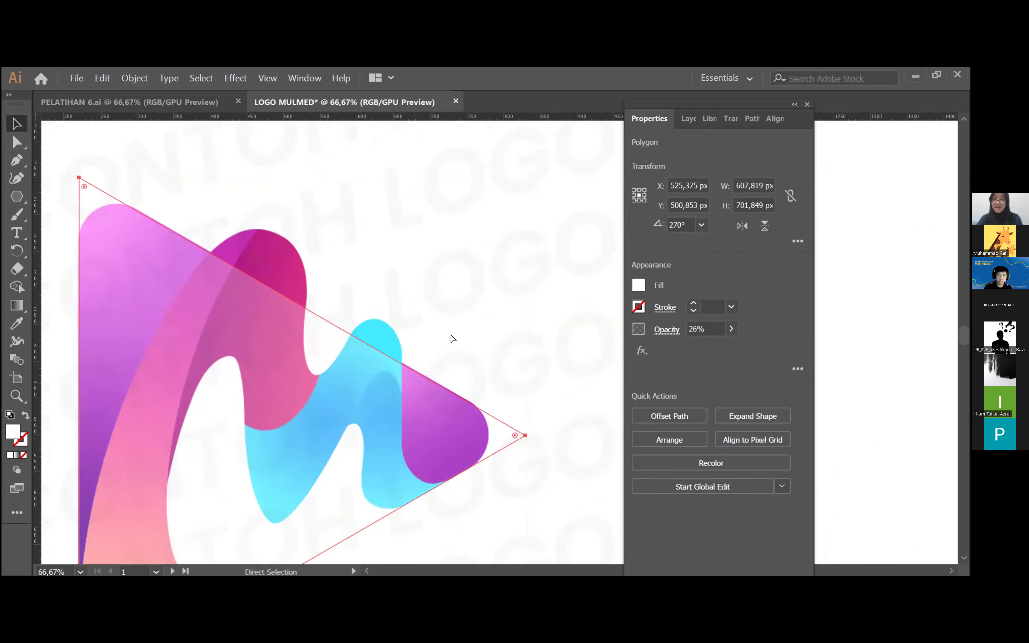
key("ctrl+minus")
scroll(220, 277, "left", 3)
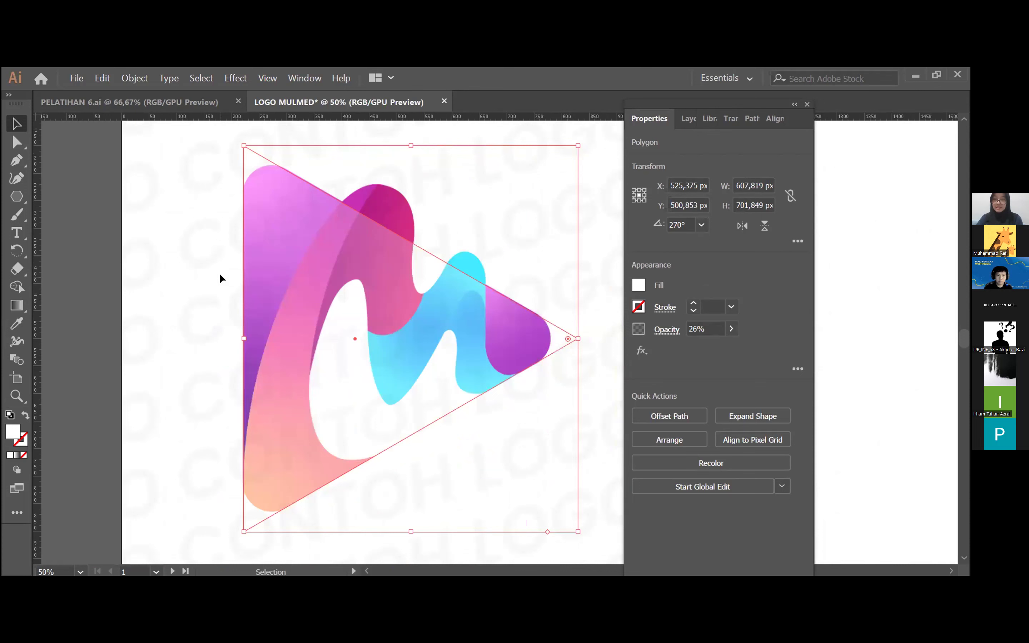
Round all three corners of the triangle to match the logo's rounded tips, giving it a size of about 557 × 628 px.
left_click(601, 241)
left_click(479, 332)
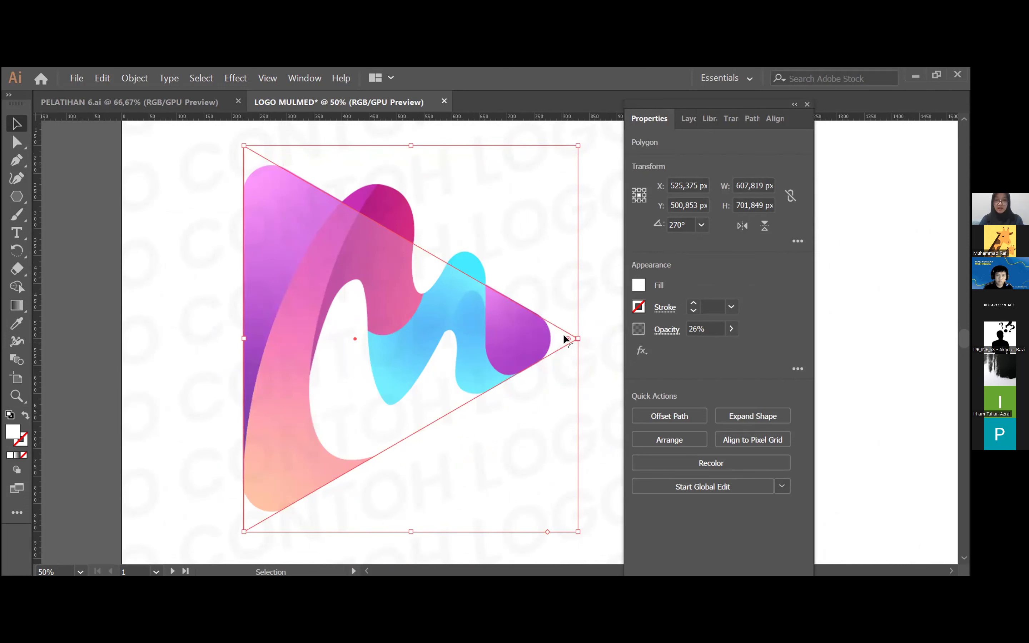
left_click_drag(568, 338, 522, 340)
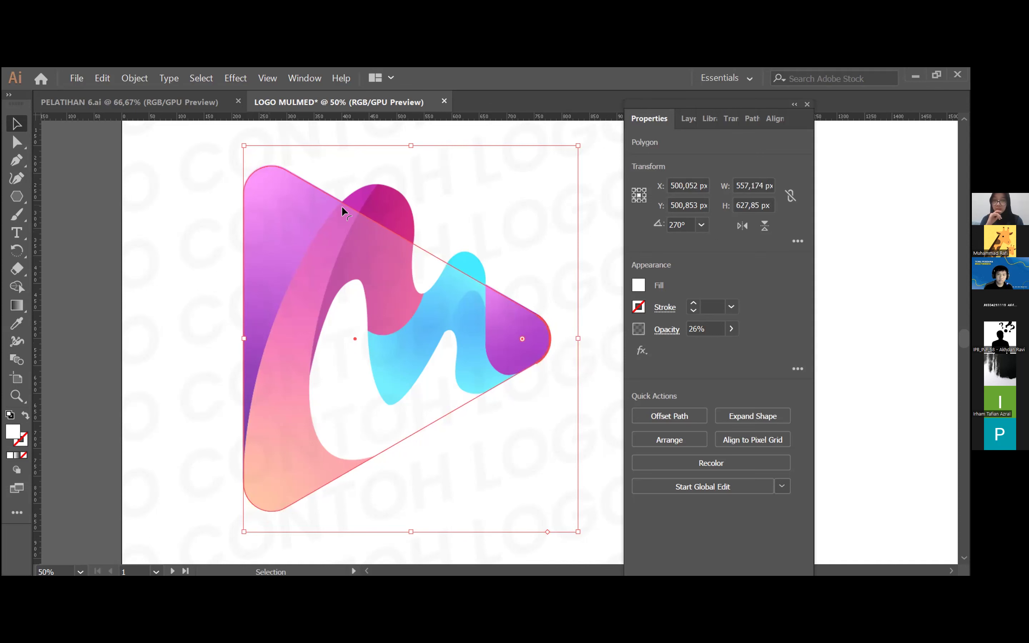
Resize the rounded triangle from its upper-right corner to about 549 × 630 px.
key("ctrl+equal")
scroll(454, 335, "right", 5)
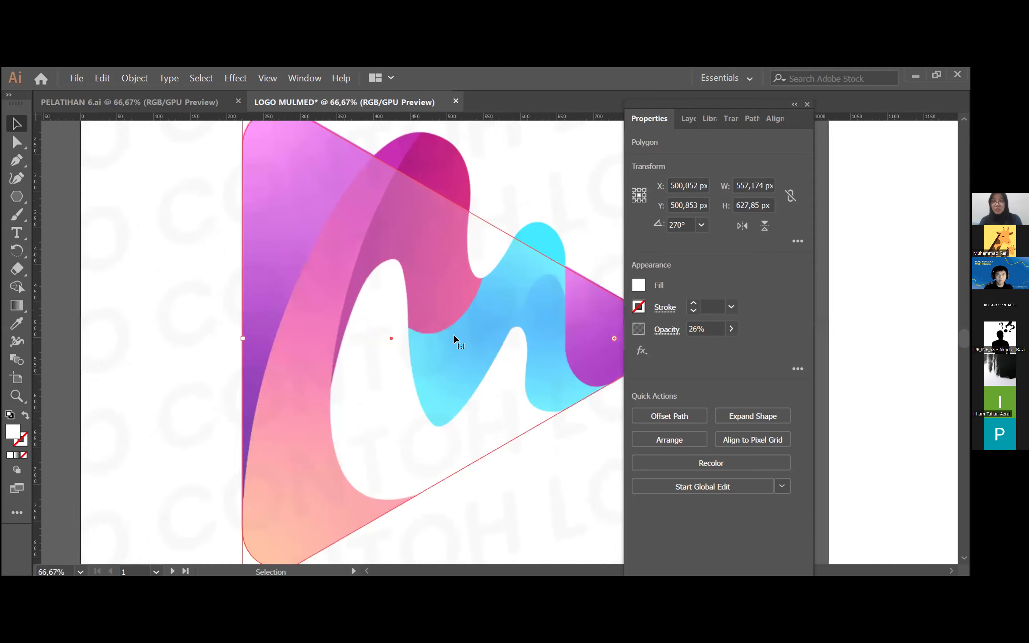
scroll(450, 331, "up", 4)
scroll(450, 328, "right", 2)
scroll(449, 329, "up", 1)
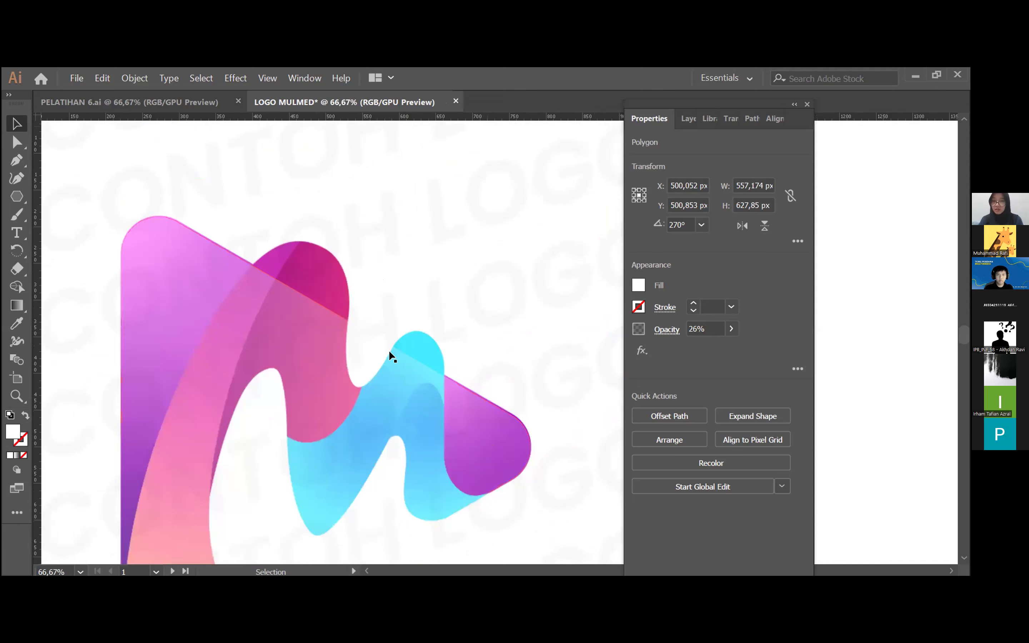
left_click_drag(565, 210, 552, 212)
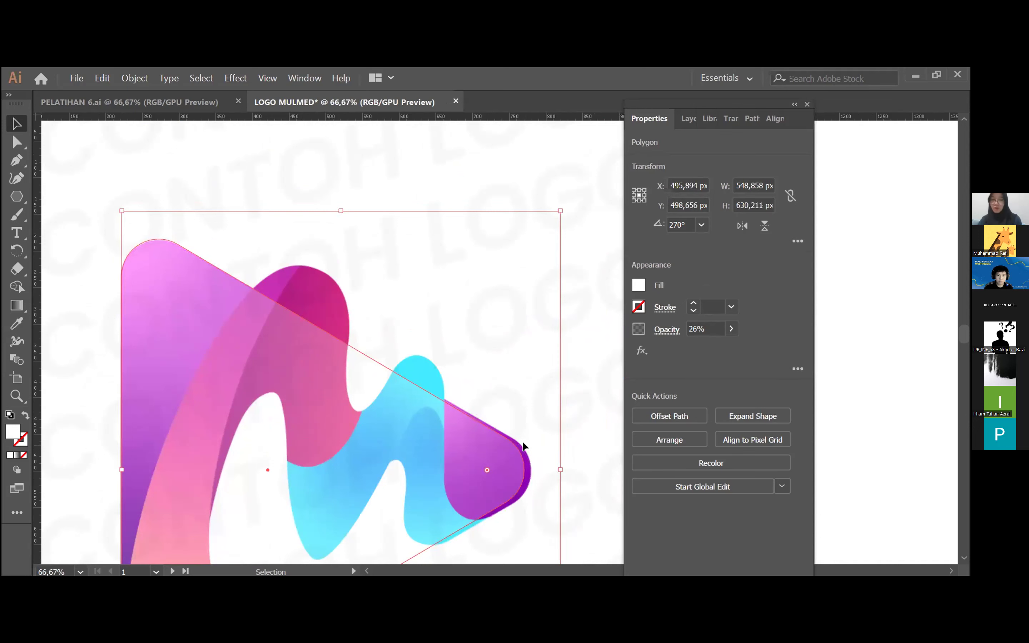
Try a slightly smaller corner rounding and a small shift of the triangle to the right, and undo both changes.
scroll(524, 445, "down", 5)
left_click_drag(496, 315, 507, 315)
scroll(535, 464, "down", 3)
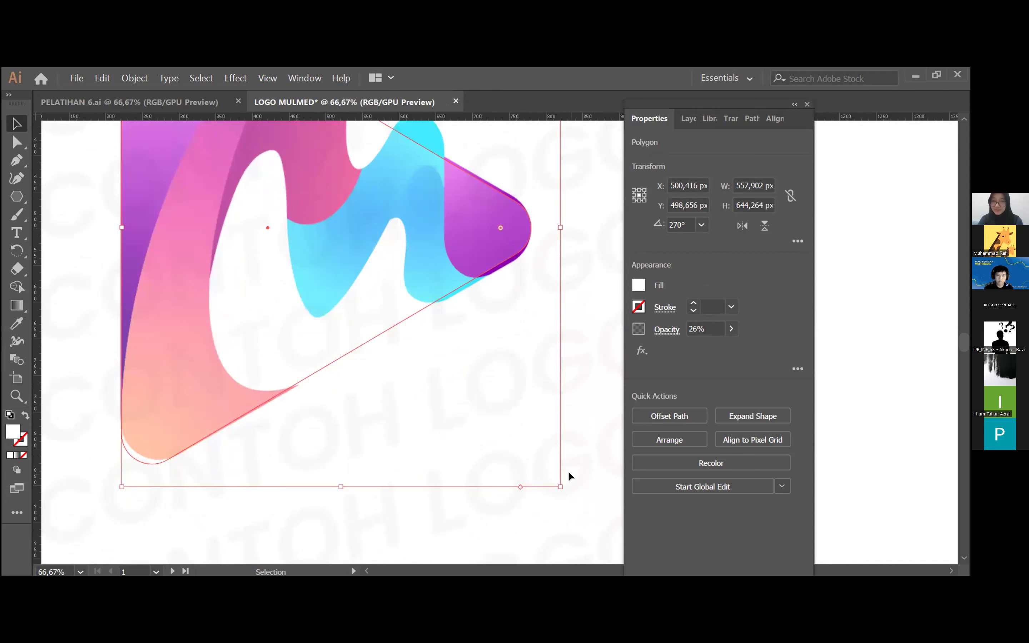
left_click_drag(309, 300, 317, 300)
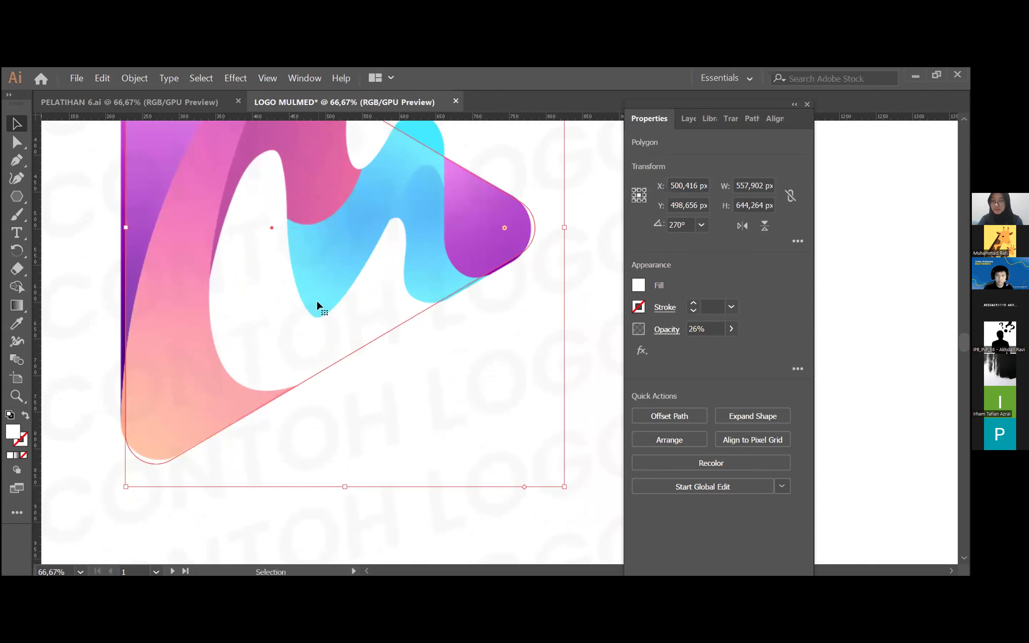
scroll(285, 347, "up", 2)
key("a")
key("ctrl+z")
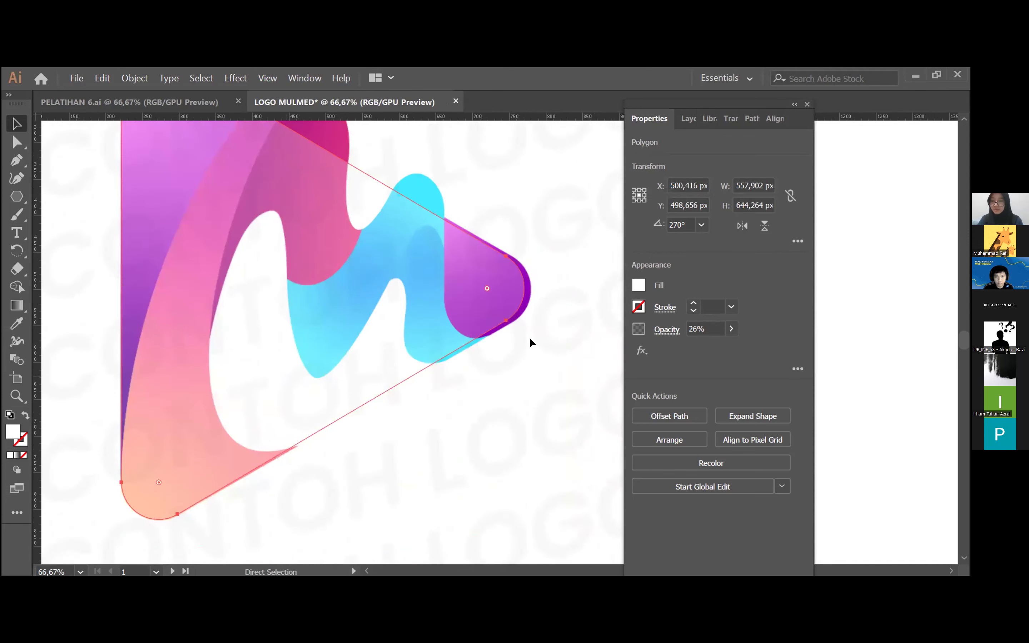
key("v")
scroll(531, 338, "up", 4)
left_click(563, 311)
left_click(413, 450)
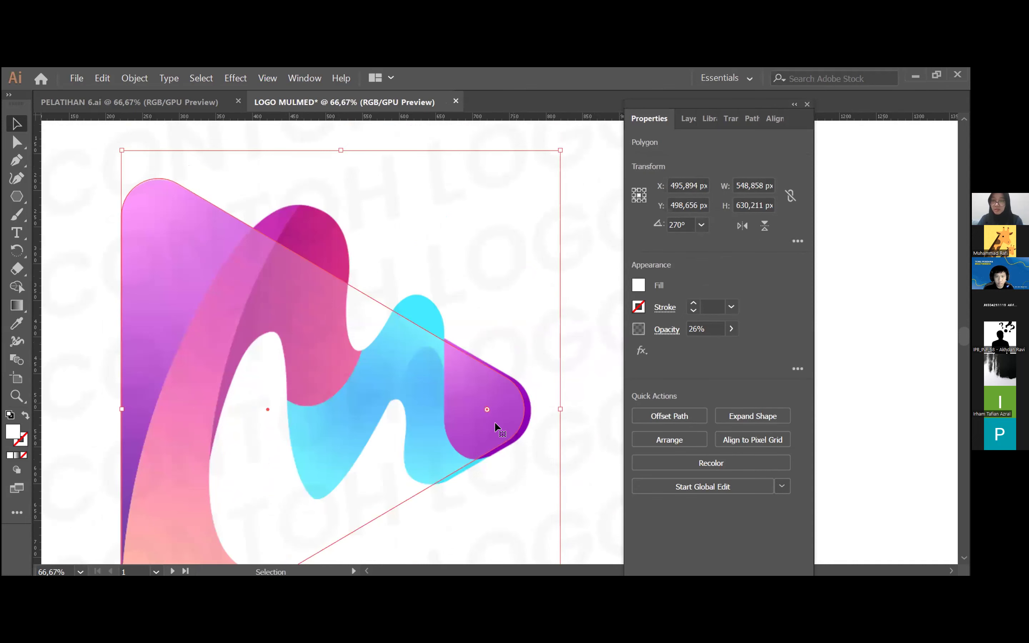
Try a slightly smaller corner rounding on the triangle, giving it a size of about 555 × 639 px.
left_click_drag(486, 409, 495, 404)
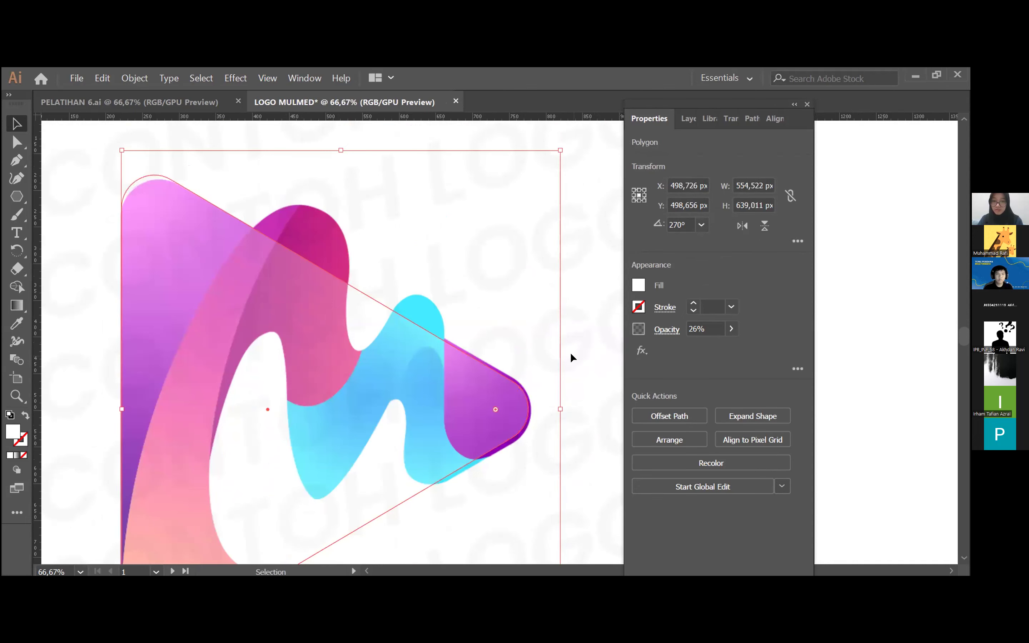
left_click(571, 352)
scroll(436, 351, "down", 2)
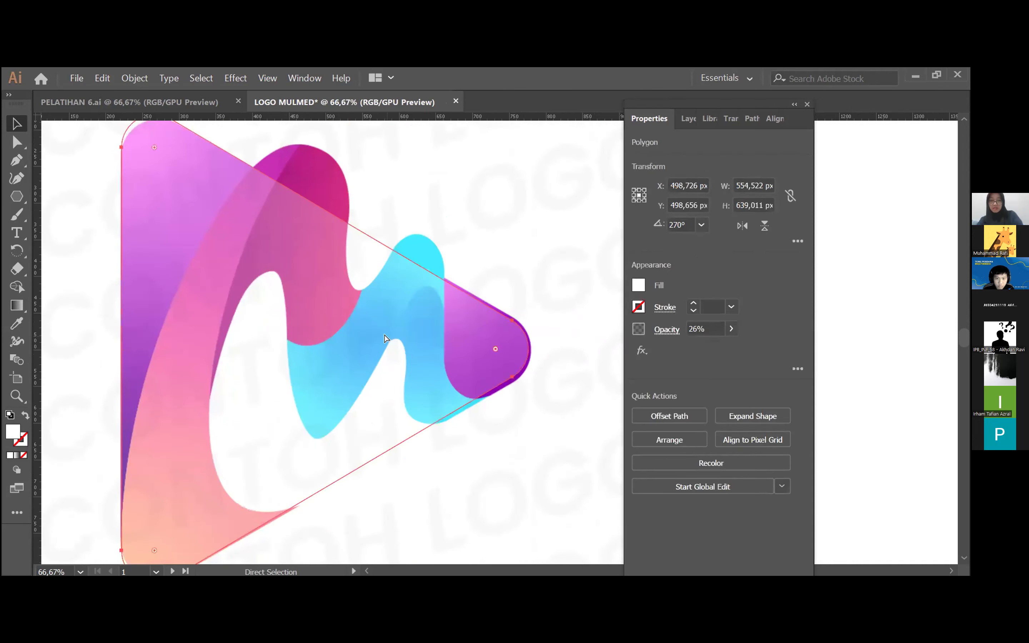
key("ctrl+minus")
scroll(385, 335, "right", 2)
scroll(483, 357, "right", 2)
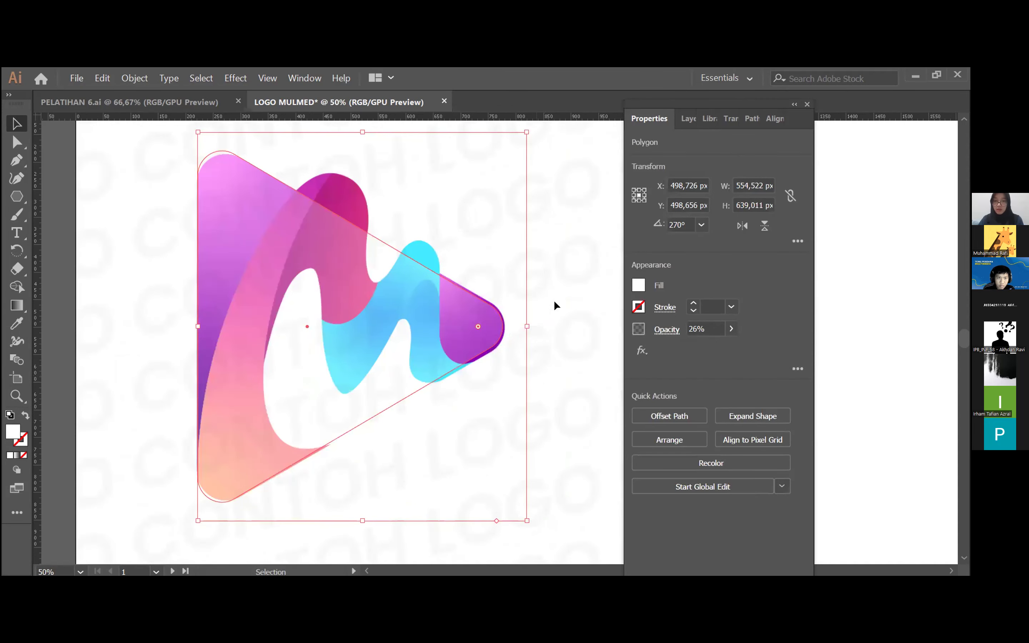
Try centering the triangle horizontally and aligning its top to the artboard, and undo the top alignment.
left_click(767, 118)
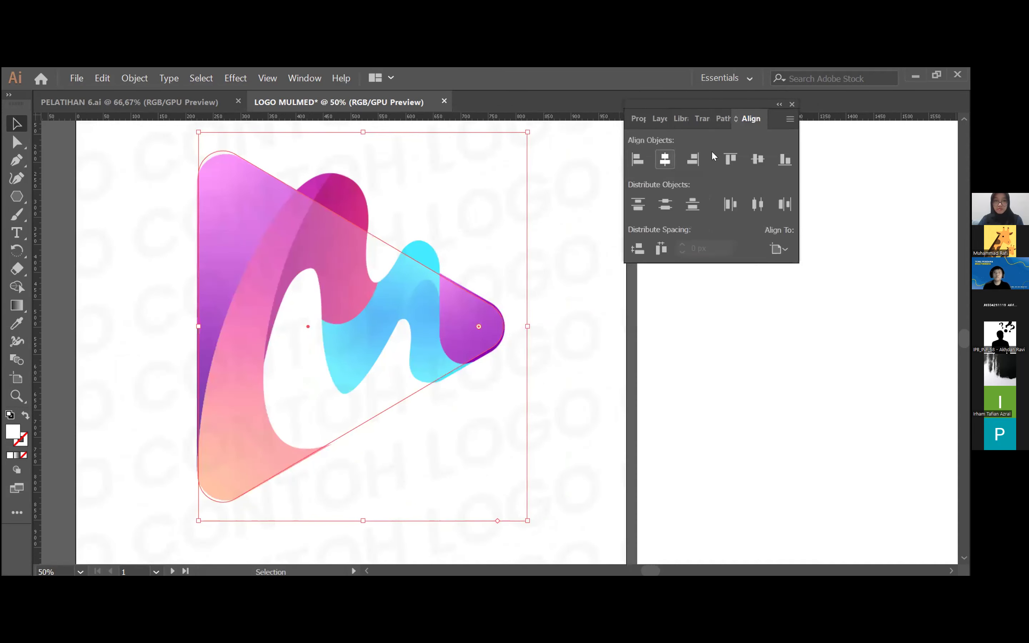
left_click(729, 158)
key("ctrl+z")
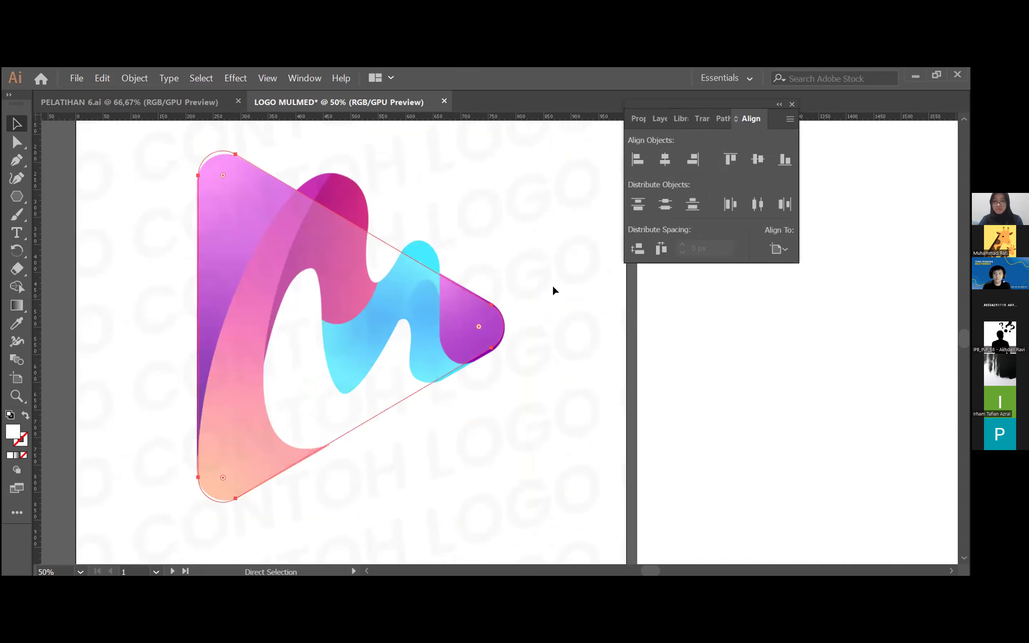
left_click(553, 285)
scroll(553, 284, "up", 2)
scroll(552, 286, "up", 1)
scroll(553, 286, "down", 3)
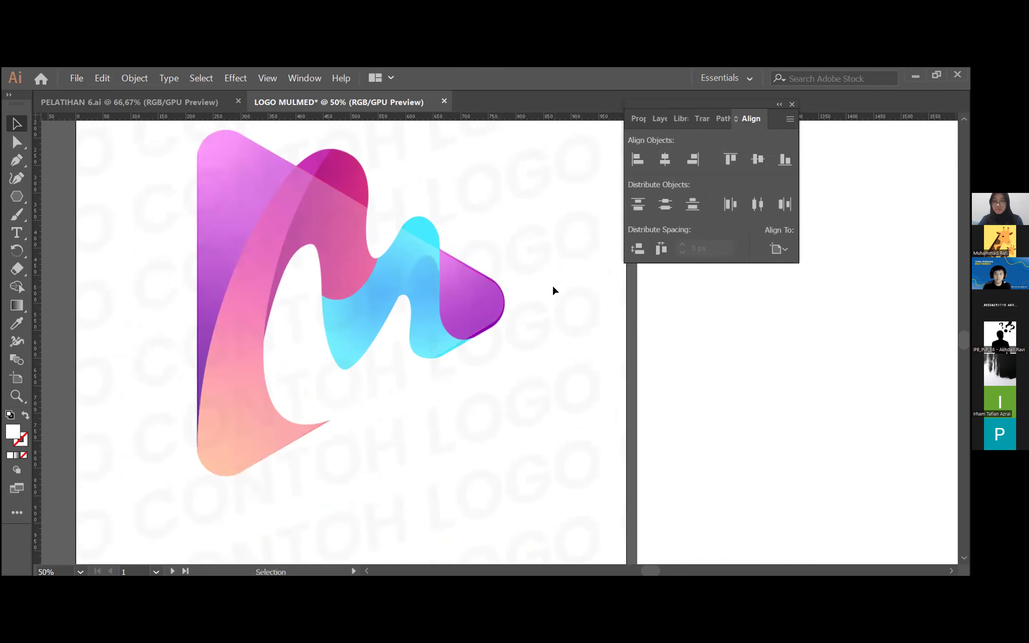
Undo the triangle's recent alignment, corner rounding and resizing changes, and deselect it.
scroll(553, 287, "left", 2)
left_click(423, 324)
scroll(424, 326, "right", 2)
key("a")
key("ctrl+z")
key("ctrl+z")
key("ctrl+z")
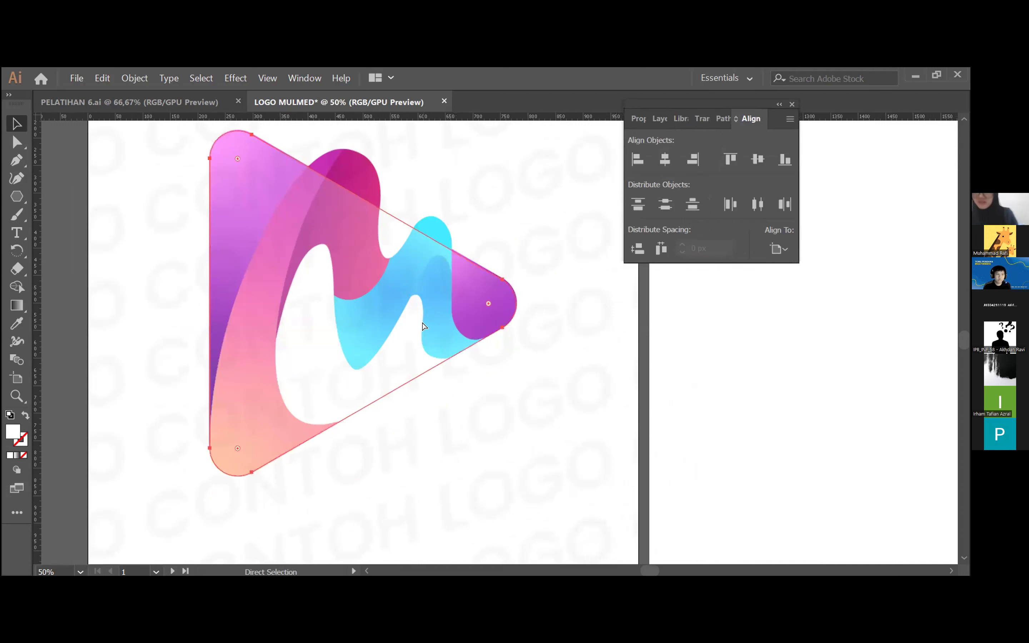
key("v")
left_click(584, 324)
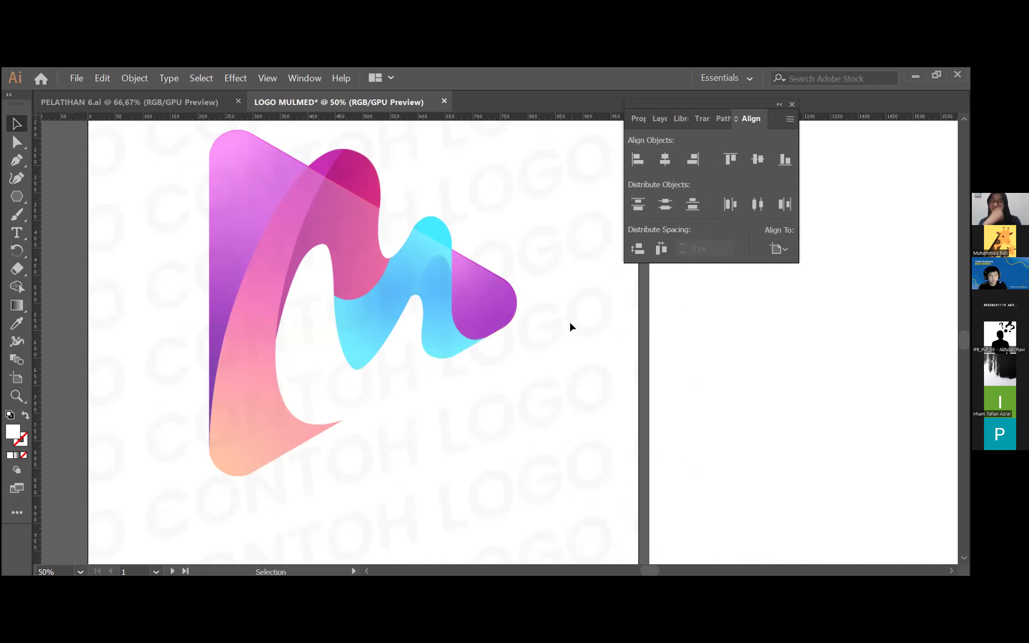
Nudge the rounded triangle slightly to the right so its tip covers the example logo's purple right corner.
key("ctrl+equal")
key("ctrl+equal")
key("ctrl+equal")
key("ctrl+equal")
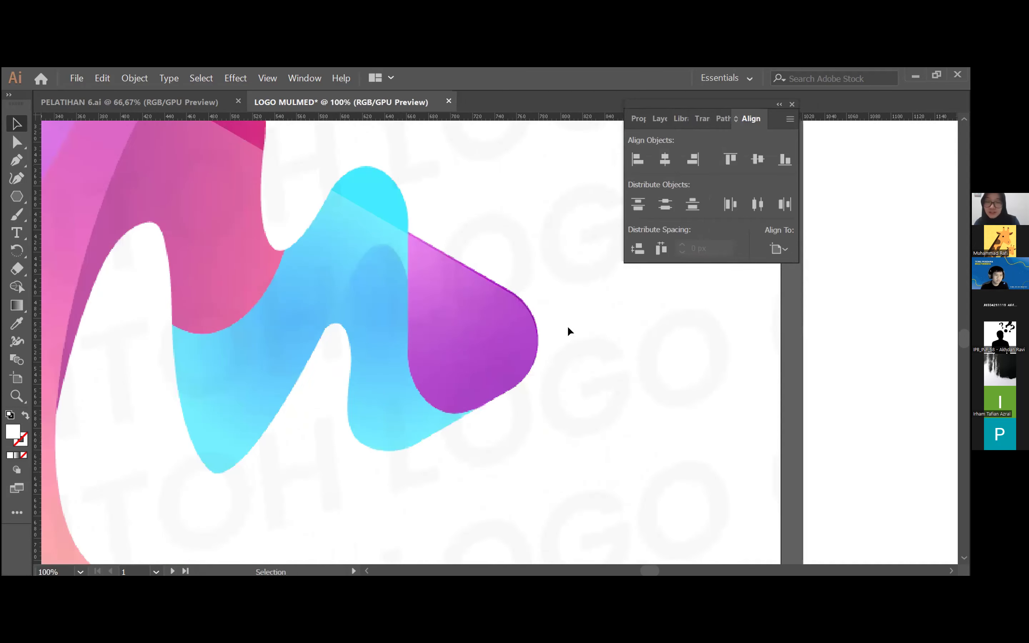
scroll(568, 327, "left", 1)
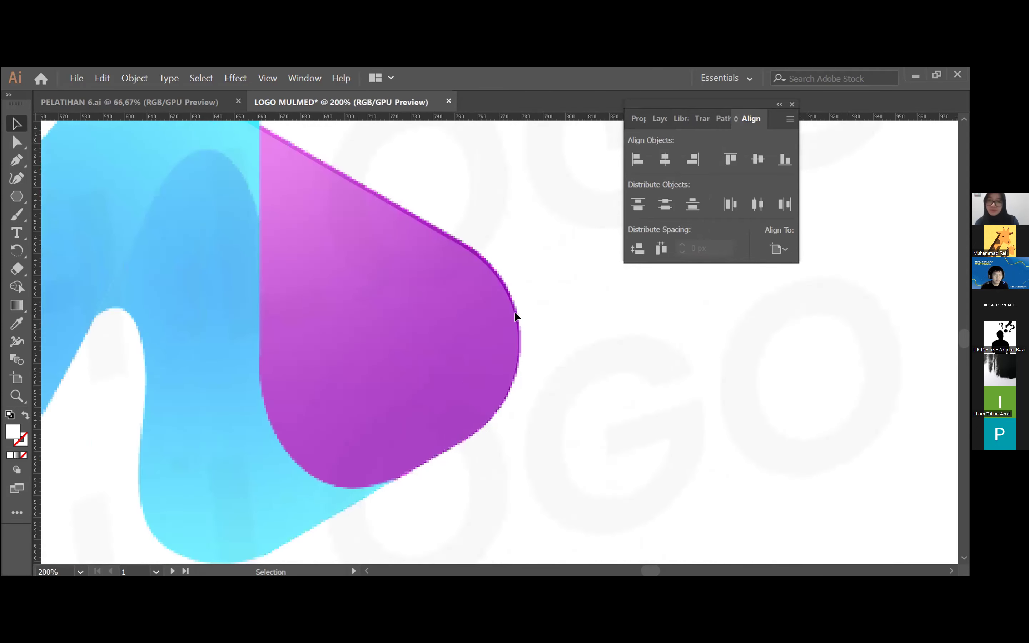
scroll(515, 313, "up", 1)
left_click_drag(454, 380, 458, 377)
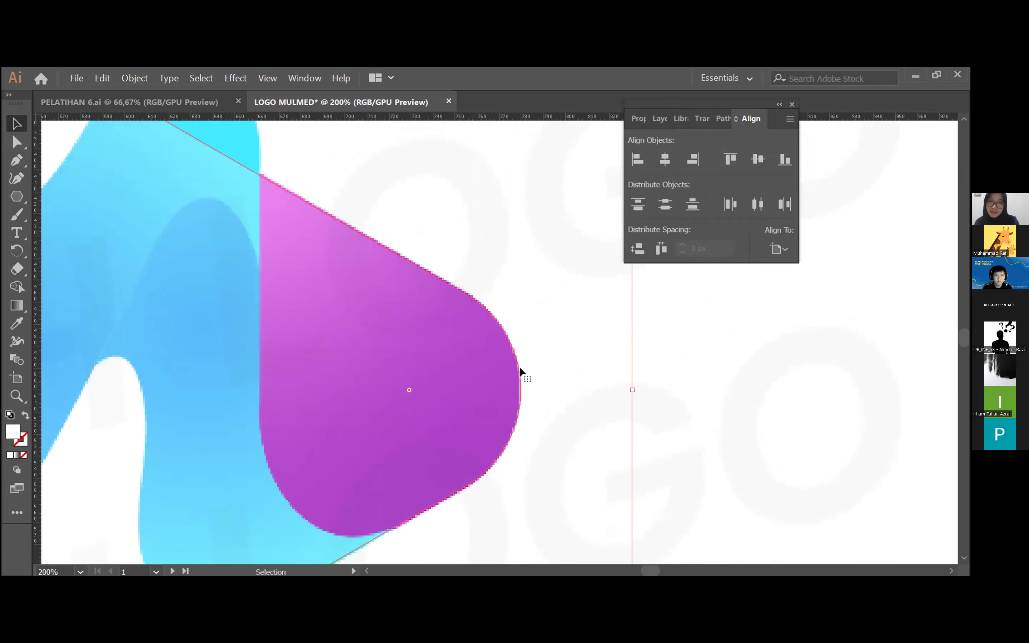
key("ctrl+minus")
key("ctrl+minus")
key("ctrl+minus")
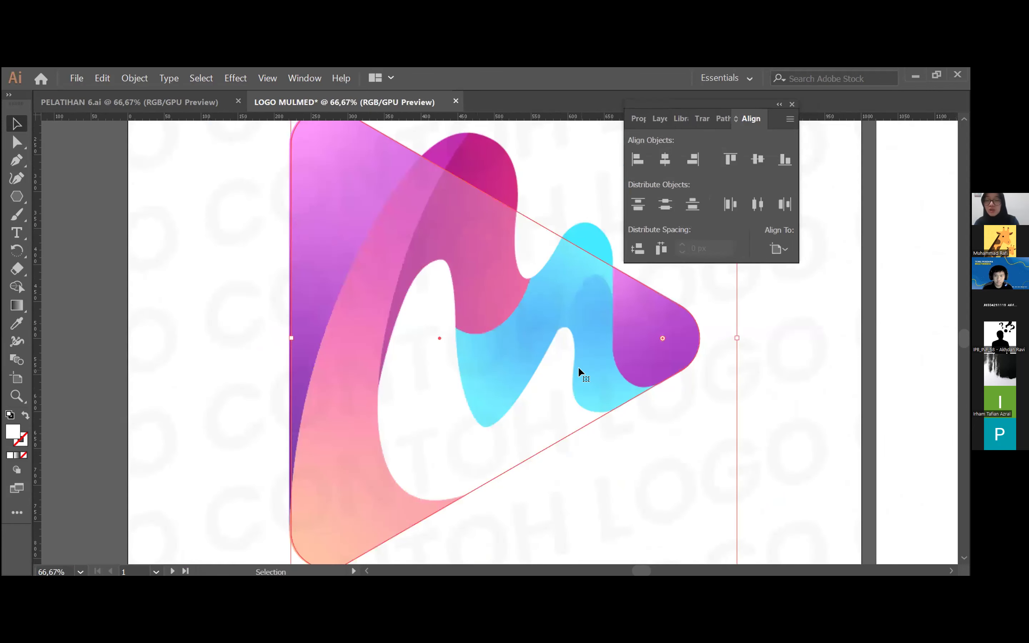
scroll(84, 303, "right", 3)
left_click(125, 228)
scroll(126, 235, "up", 2)
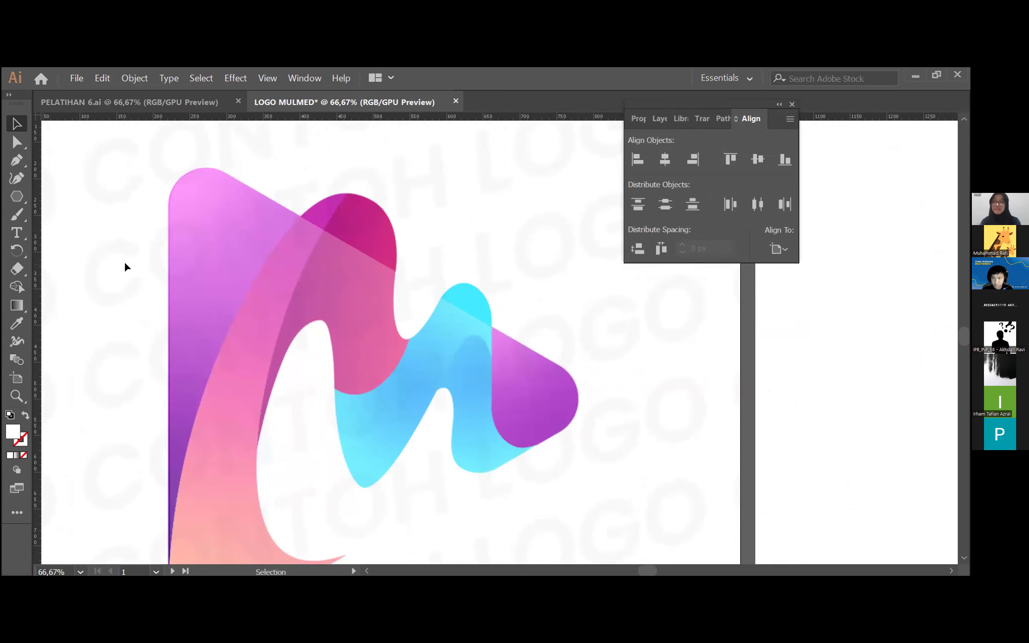
Nudge the triangle slightly back to the left to line its vertical edge up with the example logo's left edge.
scroll(124, 262, "down", 2)
left_click(345, 284)
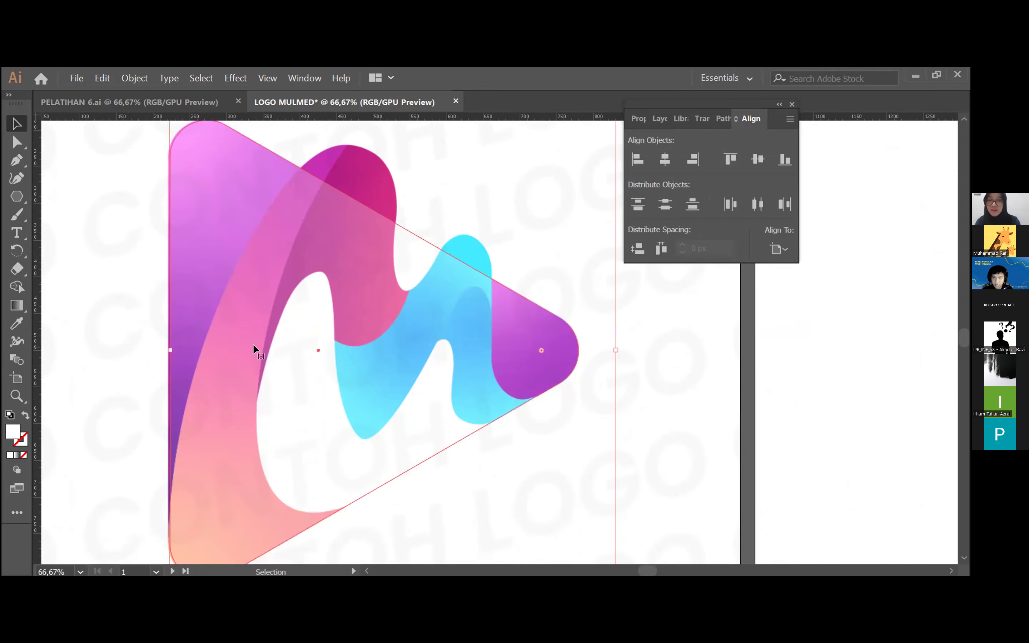
scroll(254, 348, "up", 1)
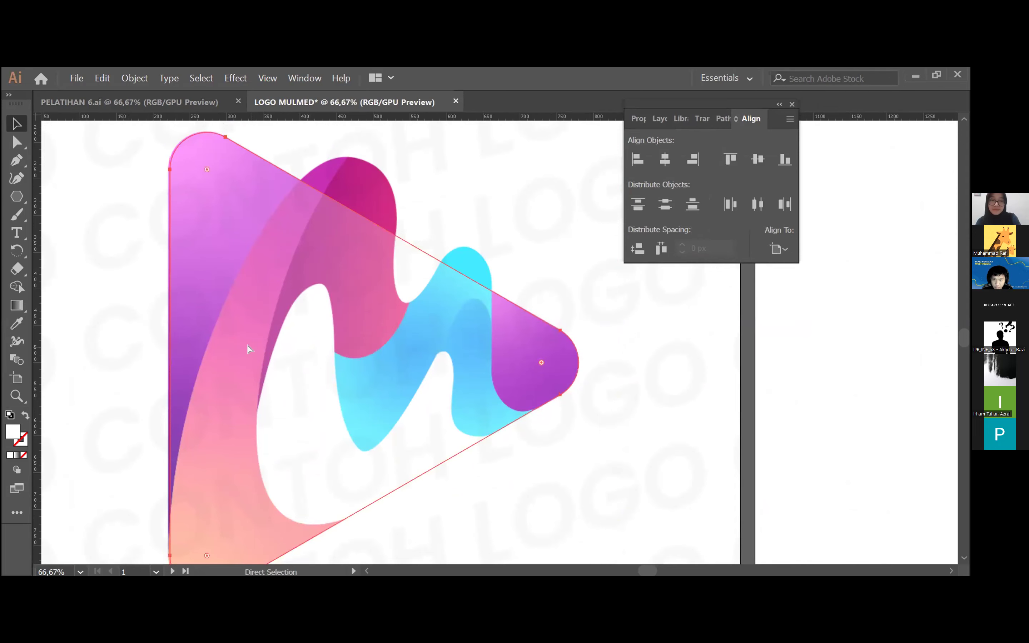
key("ctrl+1")
left_click_drag(186, 339, 184, 338)
left_click(165, 330)
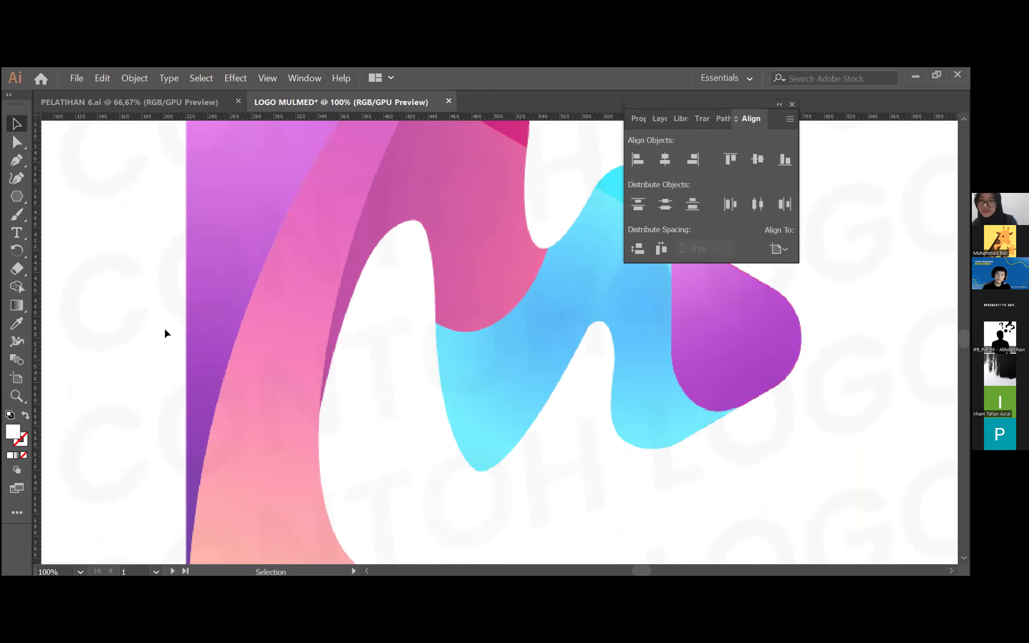
key("ctrl+minus")
key("ctrl+minus")
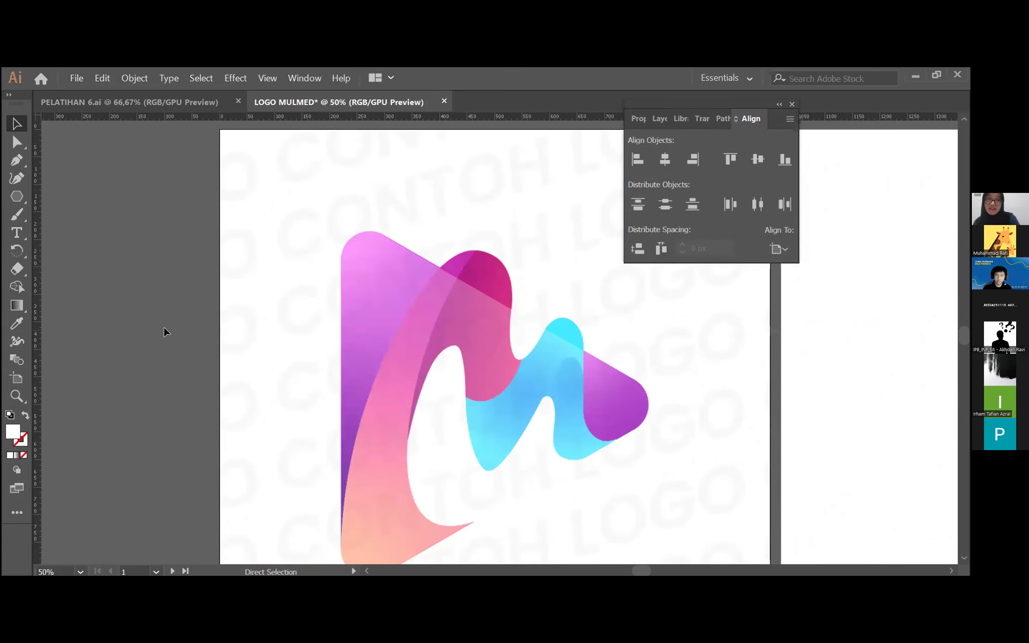
Examine how the triangle's outline fits the example logo, both with the triangle selected and deselected.
scroll(198, 334, "down", 3)
scroll(199, 334, "right", 5)
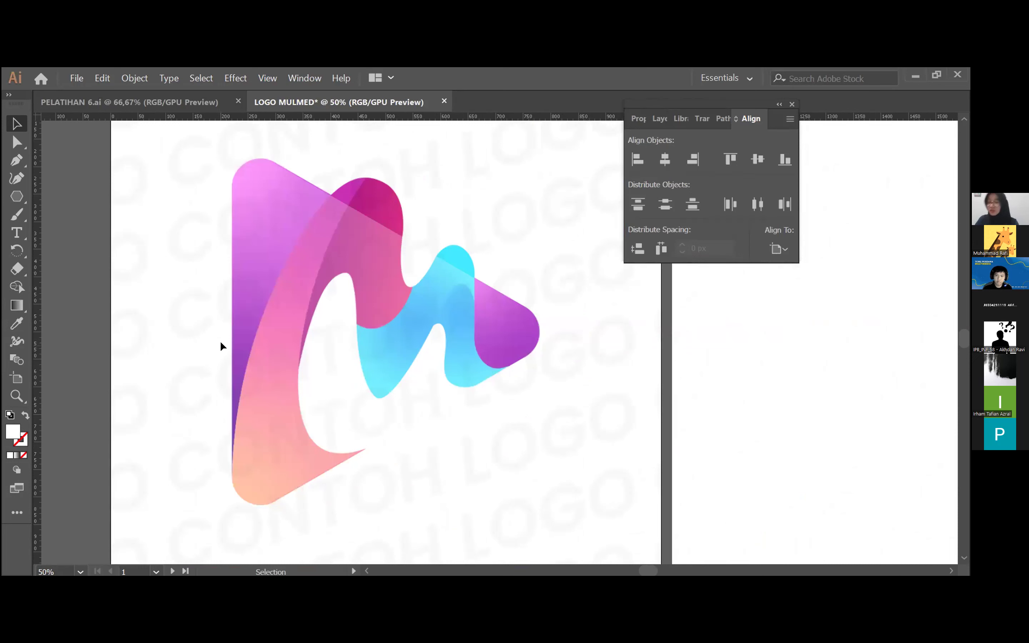
scroll(224, 335, "up", 1)
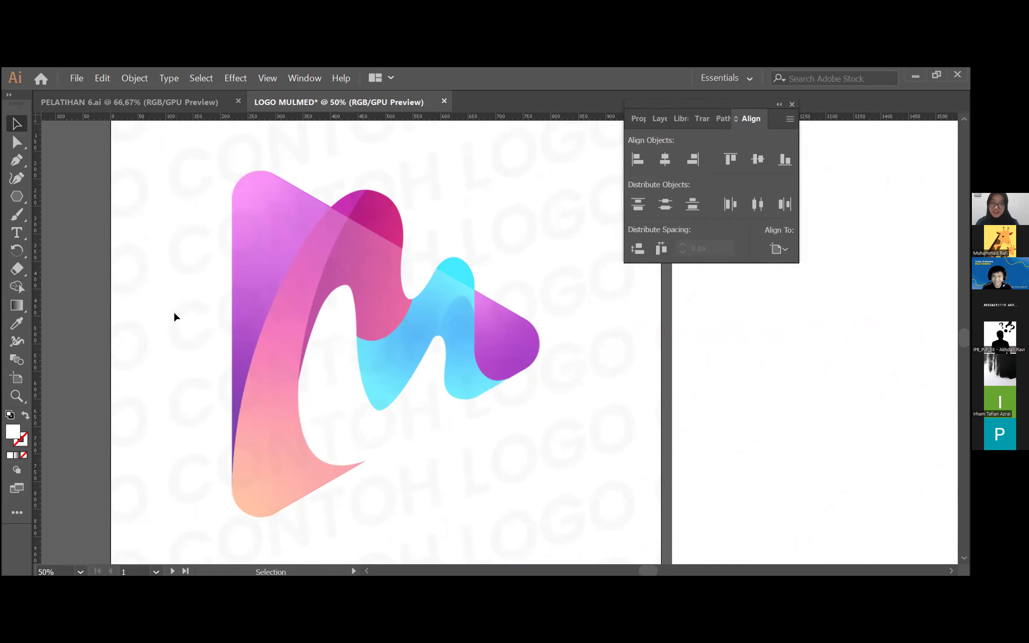
key("a")
key("ctrl+equal")
key("ctrl+minus")
key("v")
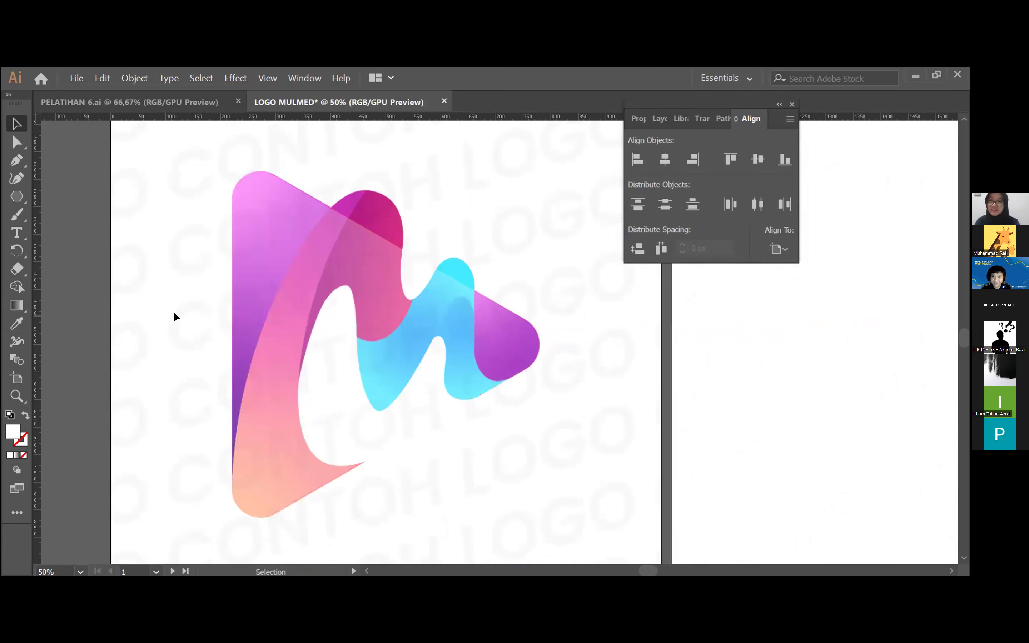
left_click(357, 309)
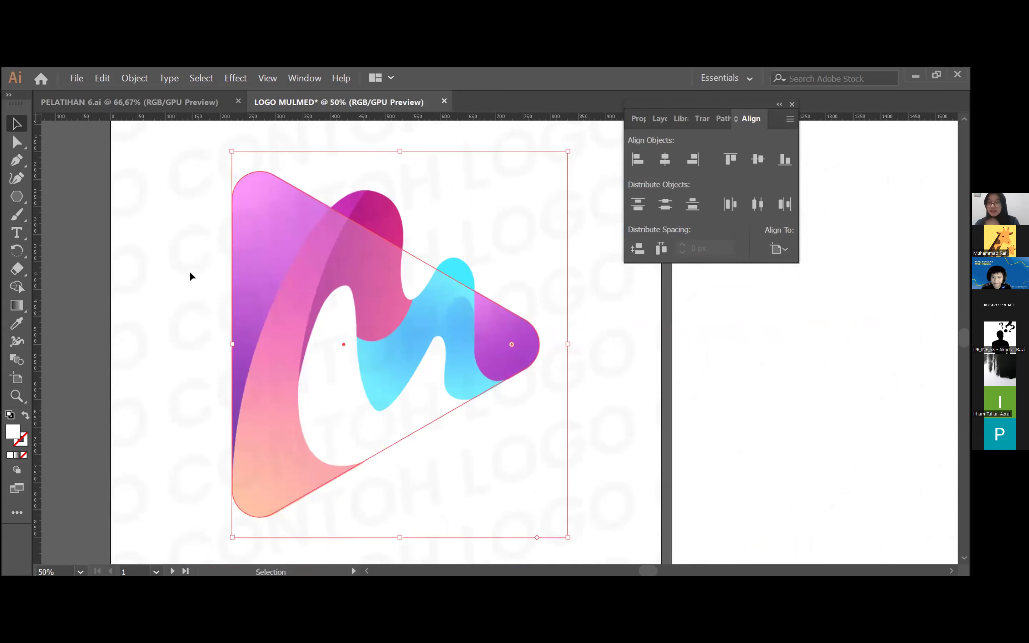
scroll(180, 268, "down", 1)
left_click(175, 264)
left_click(373, 314)
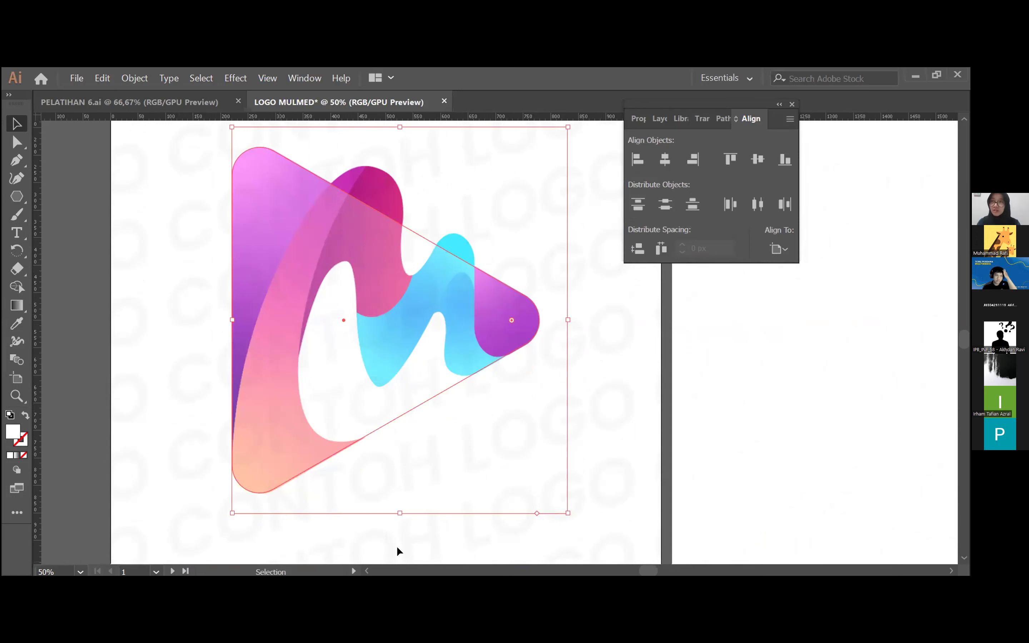
Deselect the fitted triangle and look through the complete list of available tools.
left_click(16, 161)
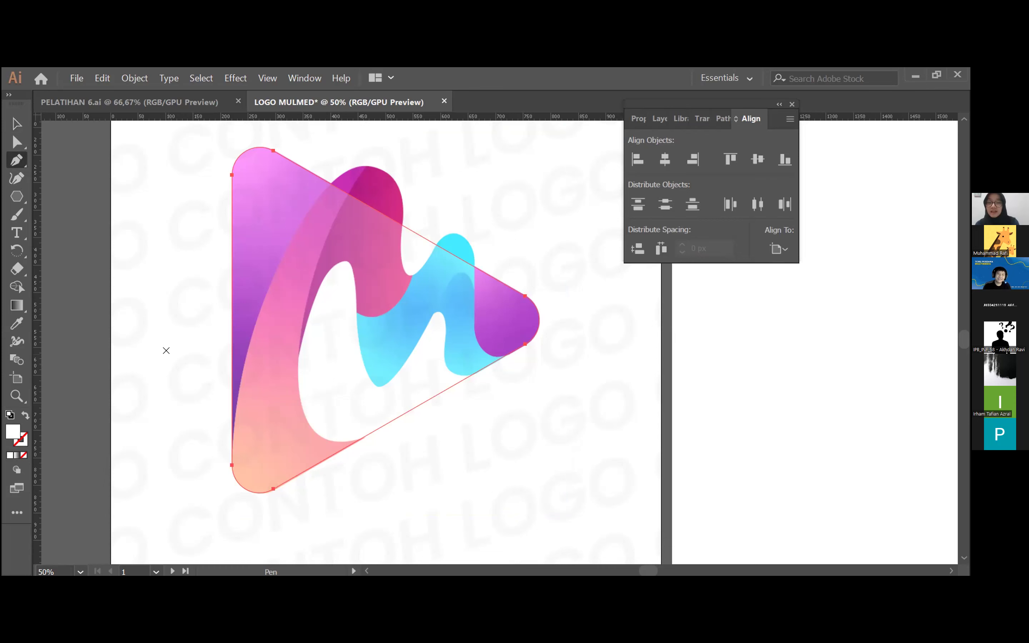
key("ctrl+plus")
scroll(187, 365, "up", 3)
scroll(213, 370, "right", 3)
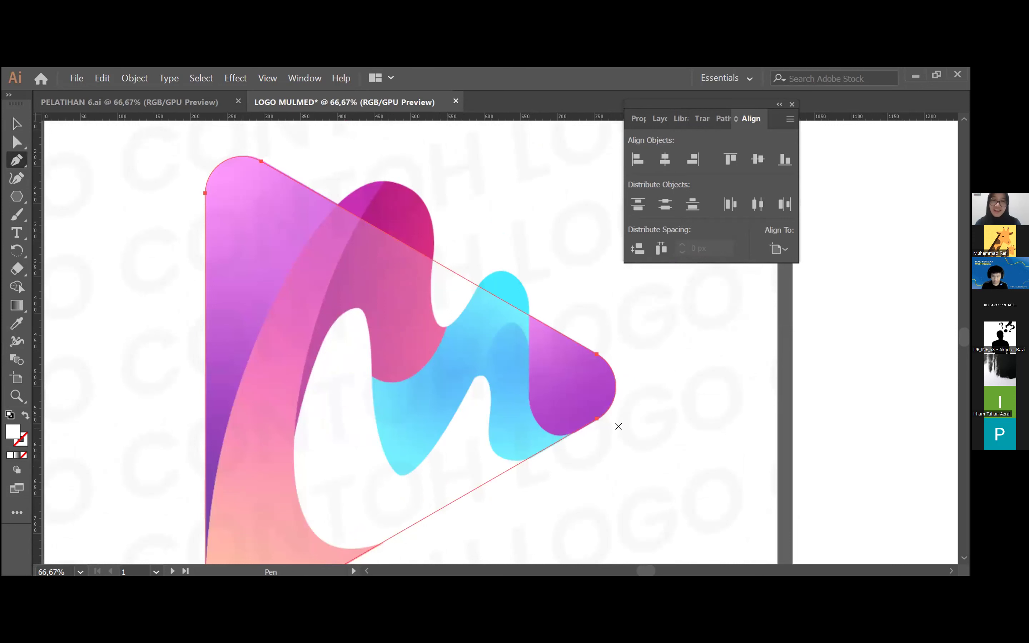
scroll(617, 423, "down", 3)
key("ctrl")
left_click(15, 123)
left_click(150, 266)
left_click(255, 238)
left_click(127, 241)
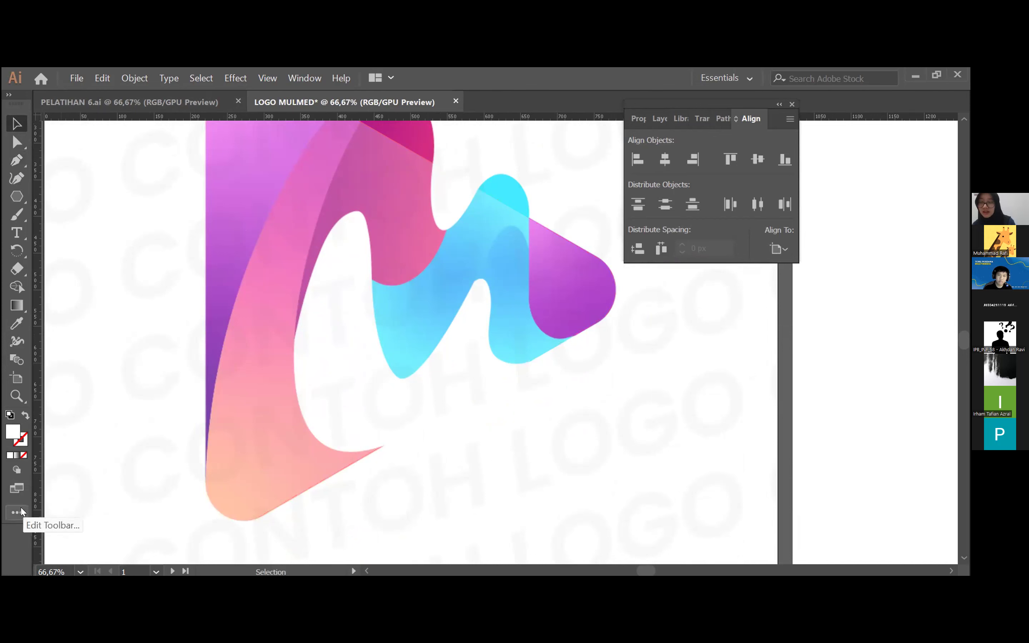
scroll(108, 397, "up", 10)
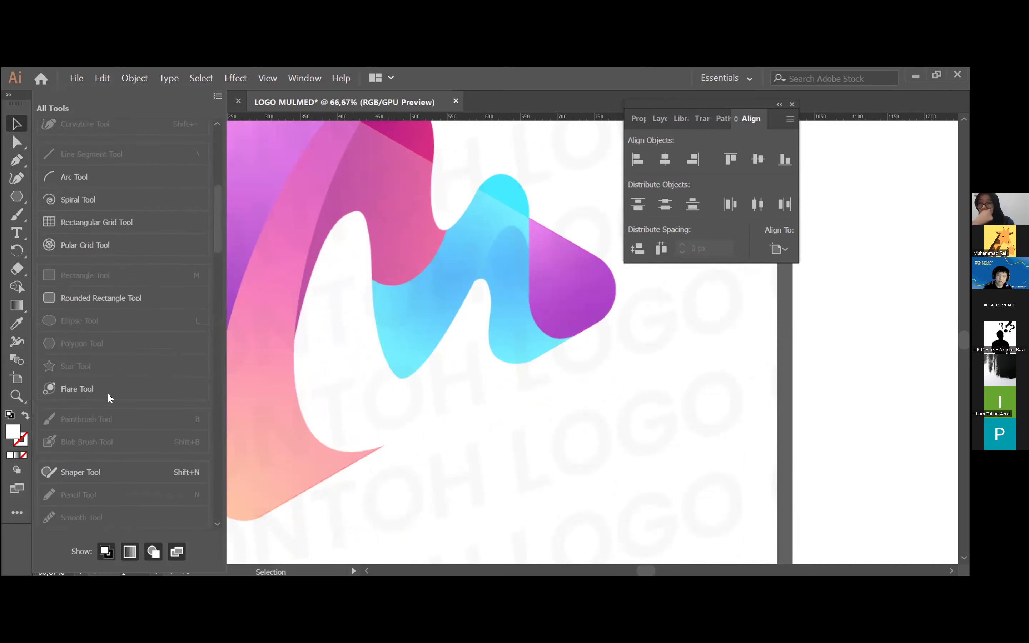
scroll(108, 398, "up", 8)
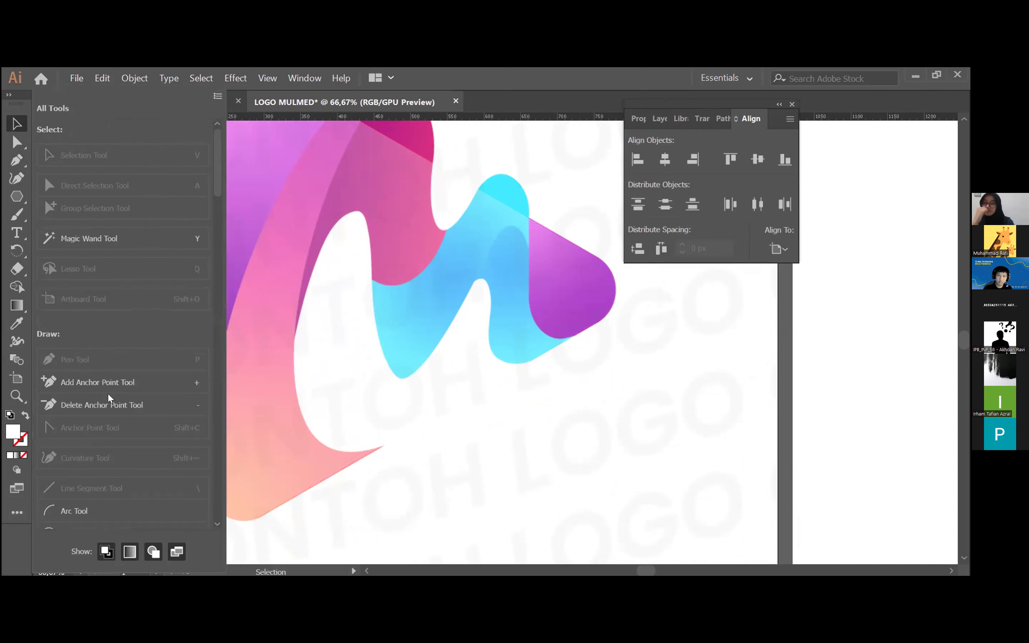
left_click(18, 509)
Start a Pen tool path with an anchor on the logo's left edge, where the pink band's outer edge begins.
left_click(22, 166)
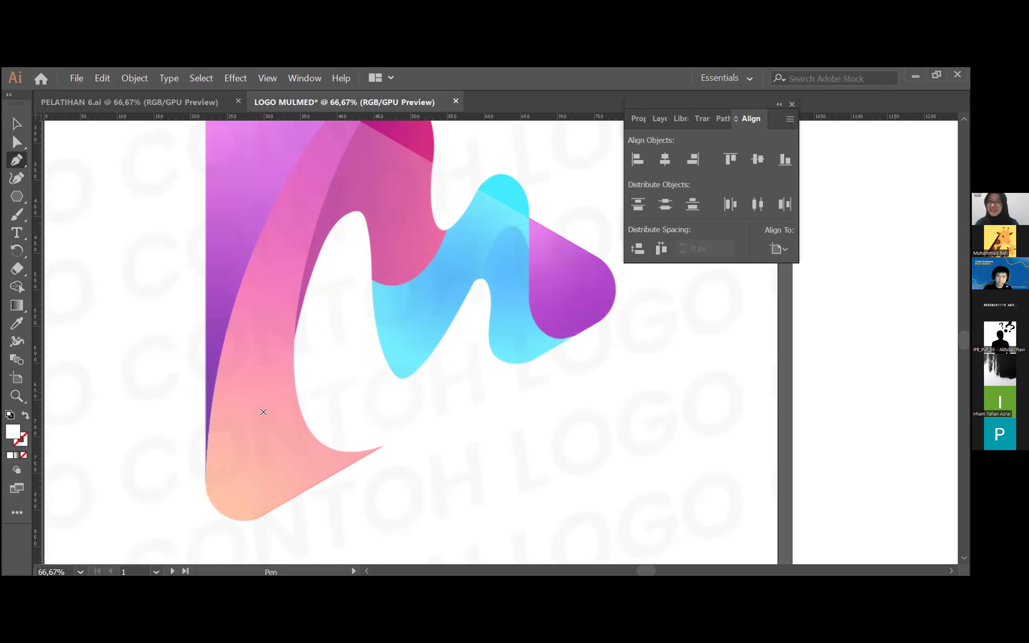
scroll(269, 378, "up", 2)
scroll(281, 382, "left", 4)
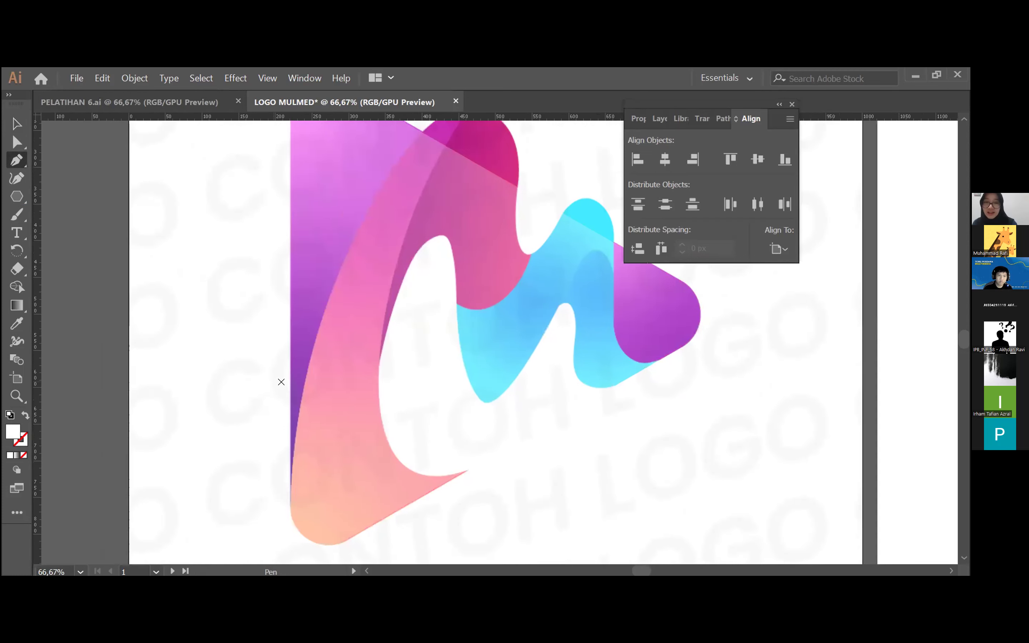
scroll(281, 382, "down", 2)
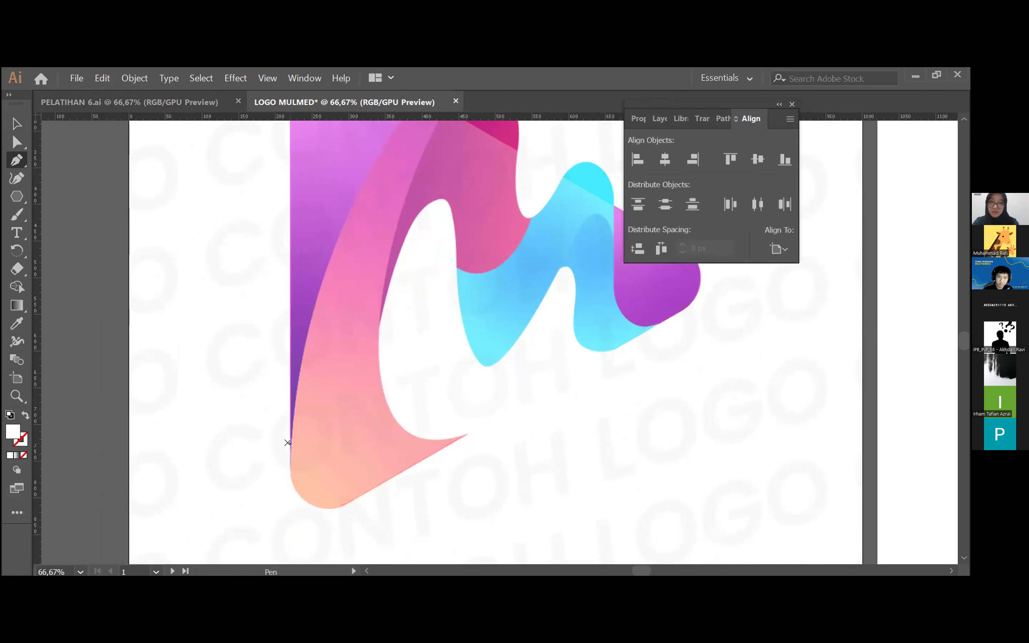
left_click(290, 470)
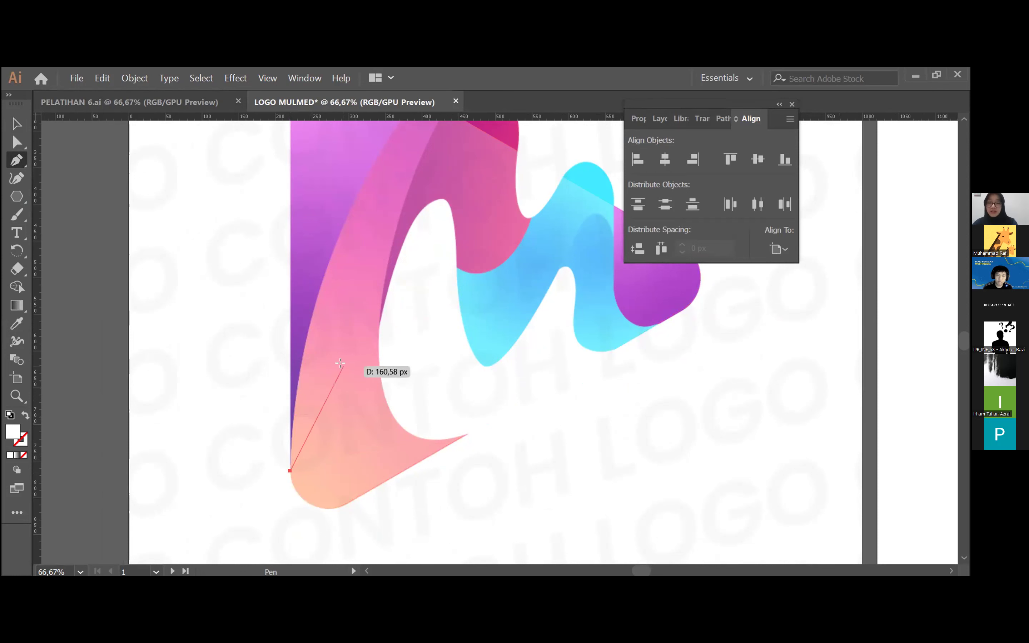
Examine the first anchor's placement on the logo's left edge at 200% zoom.
key("ctrl+plus")
key("ctrl+plus")
key("ctrl+plus")
scroll(343, 366, "right", 3)
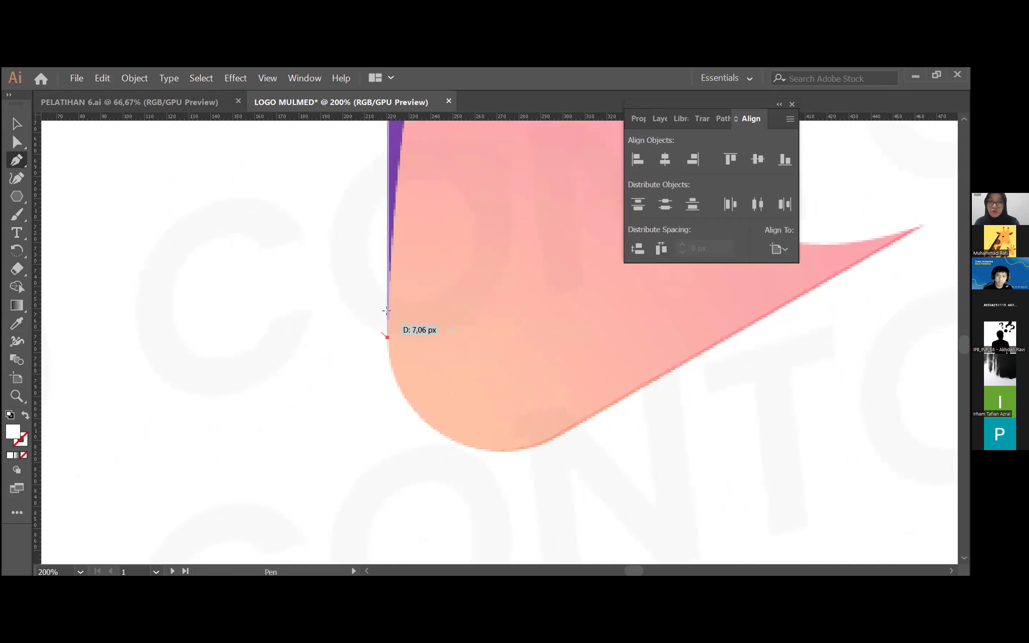
key("ctrl+minus")
key("ctrl+minus")
key("ctrl+minus")
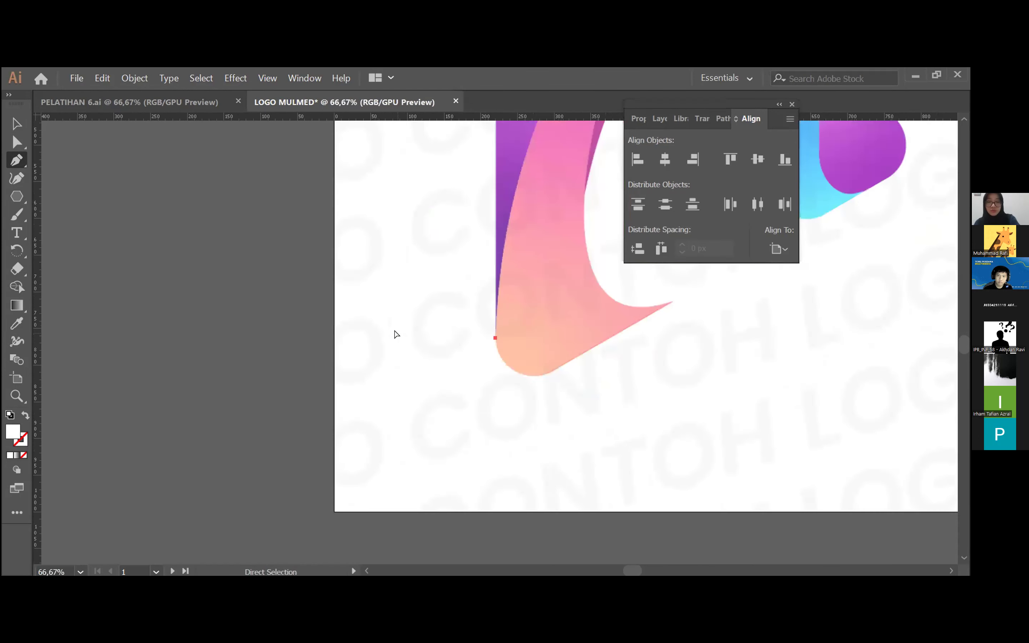
scroll(394, 330, "right", 5)
scroll(460, 326, "up", 5)
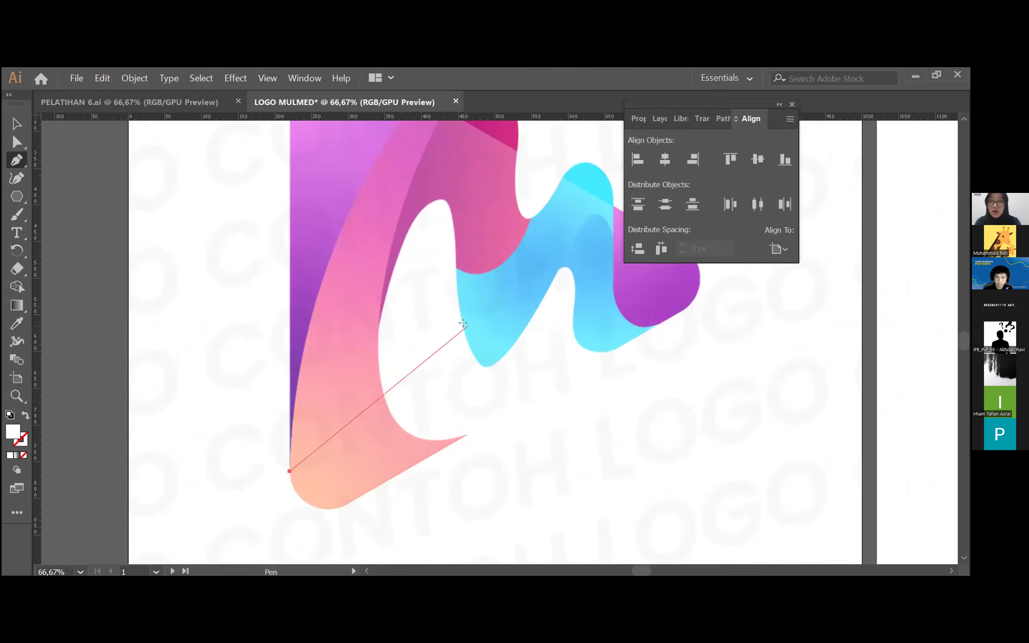
Try to curve the path along the band's outer edge to an anchor at the magenta arch's peak, and undo it.
scroll(444, 355, "up", 1)
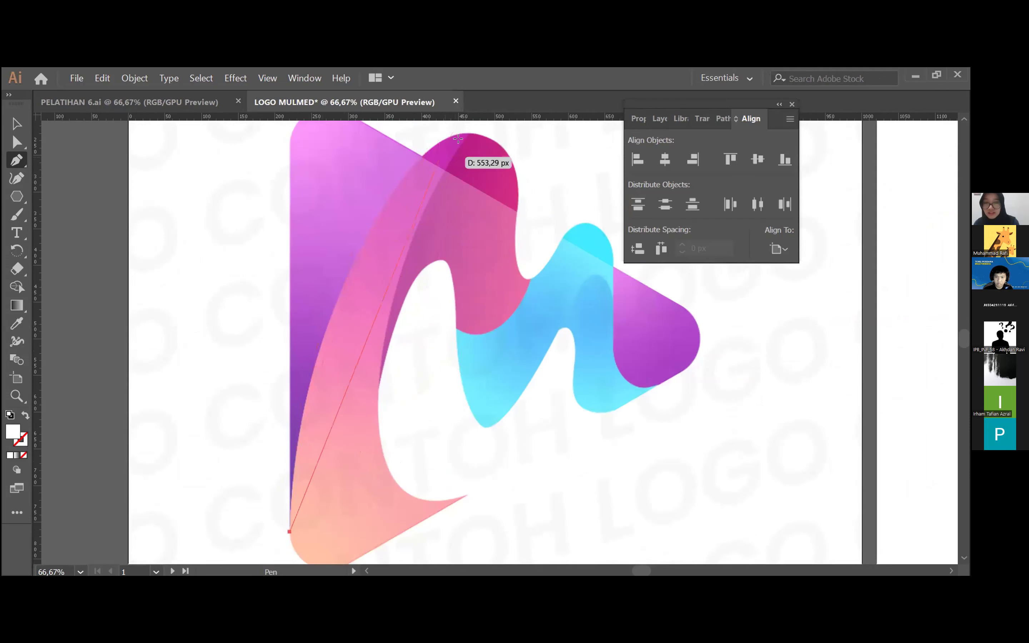
scroll(397, 230, "up", 1)
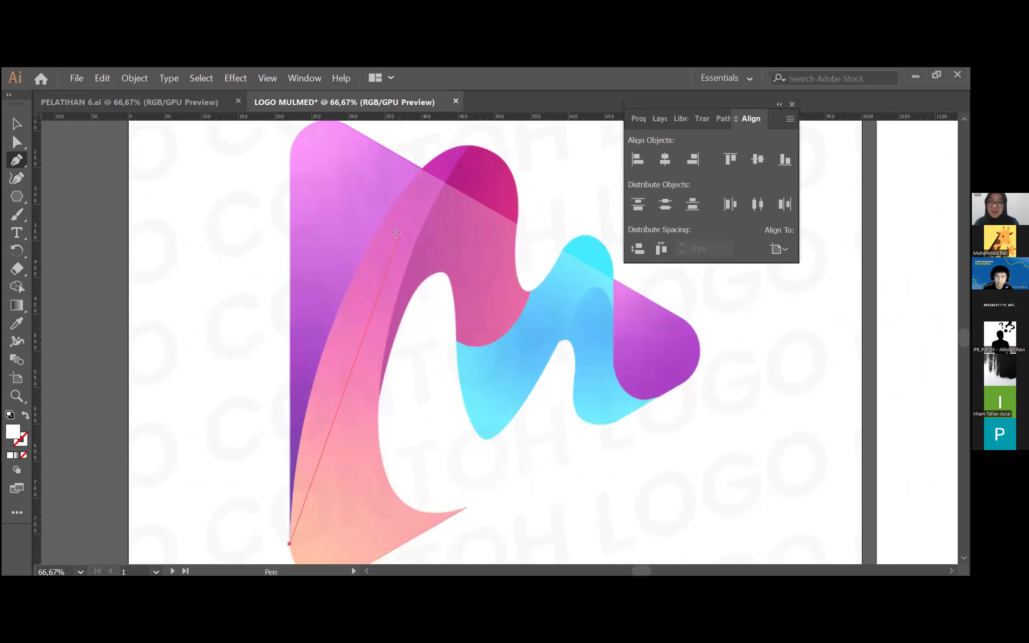
scroll(396, 233, "down", 1)
left_click(289, 534)
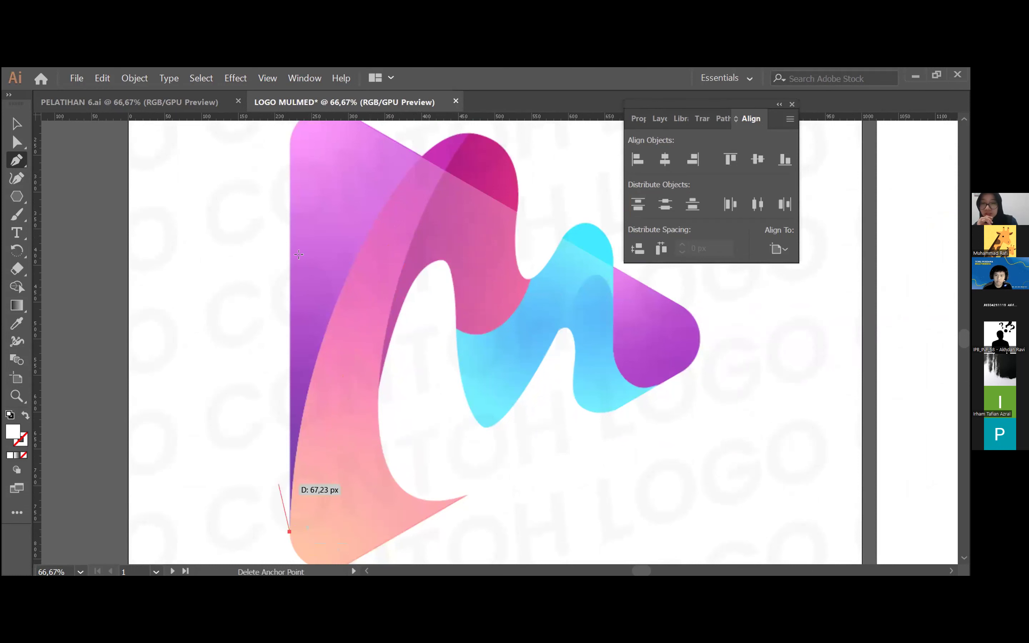
scroll(423, 188, "up", 5)
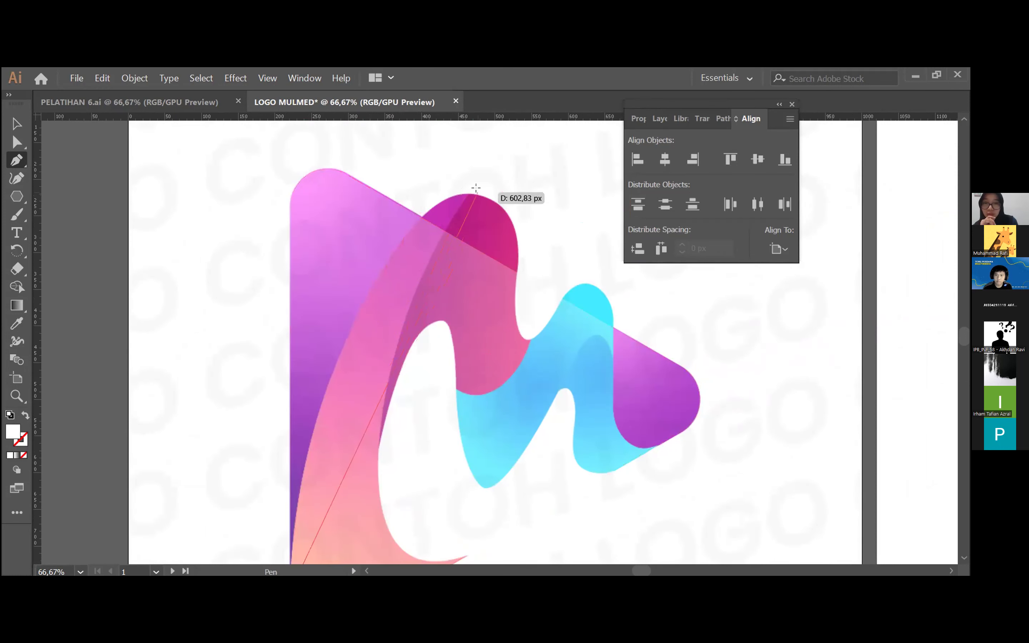
mouse_move(470, 194)
left_mouse_down()
mouse_move(506, 207)
mouse_move(487, 190)
left_mouse_up()
key("ctrl+z")
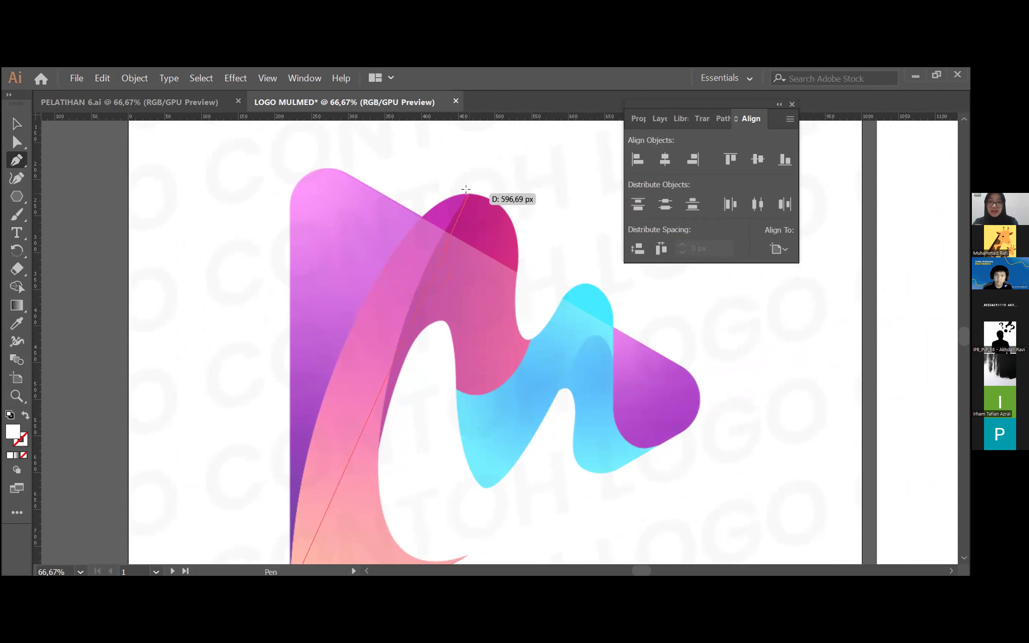
left_click_drag(467, 192, 588, 188)
scroll(600, 221, "down", 3)
scroll(566, 221, "down", 1)
scroll(497, 197, "up", 2)
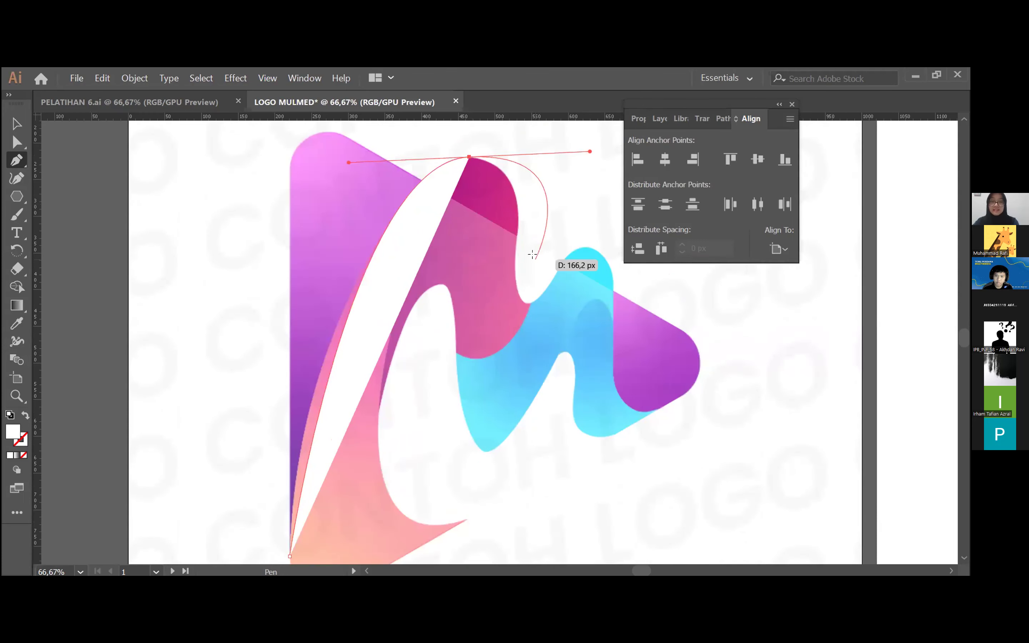
key("ctrl+z")
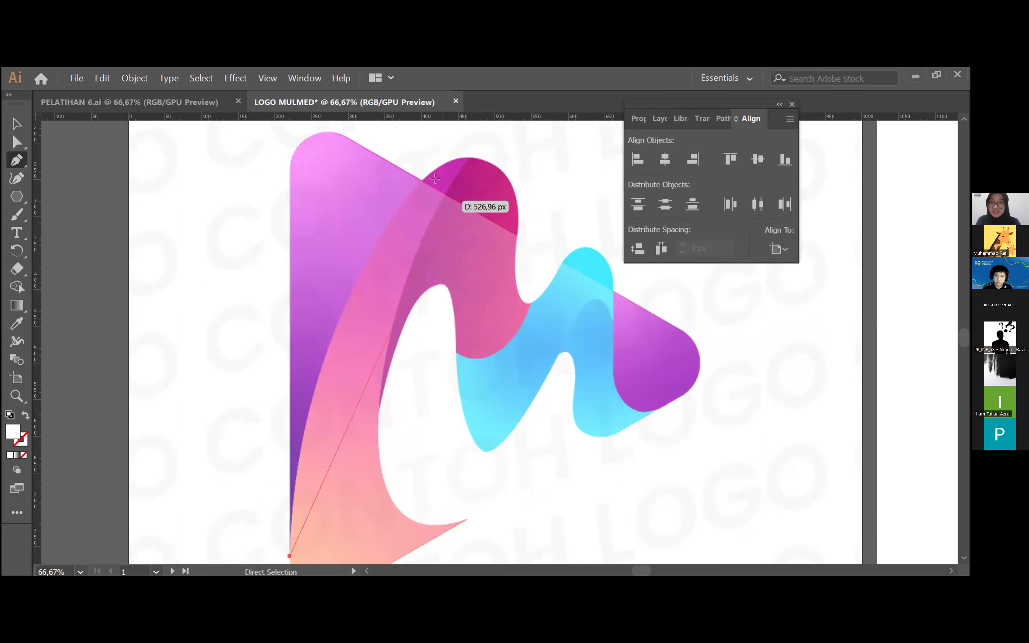
Place a curved anchor just past the band's crossing with the triangle's sloped edge, and remove its outgoing handle.
left_click_drag(431, 172, 566, 138)
scroll(507, 237, "down", 4)
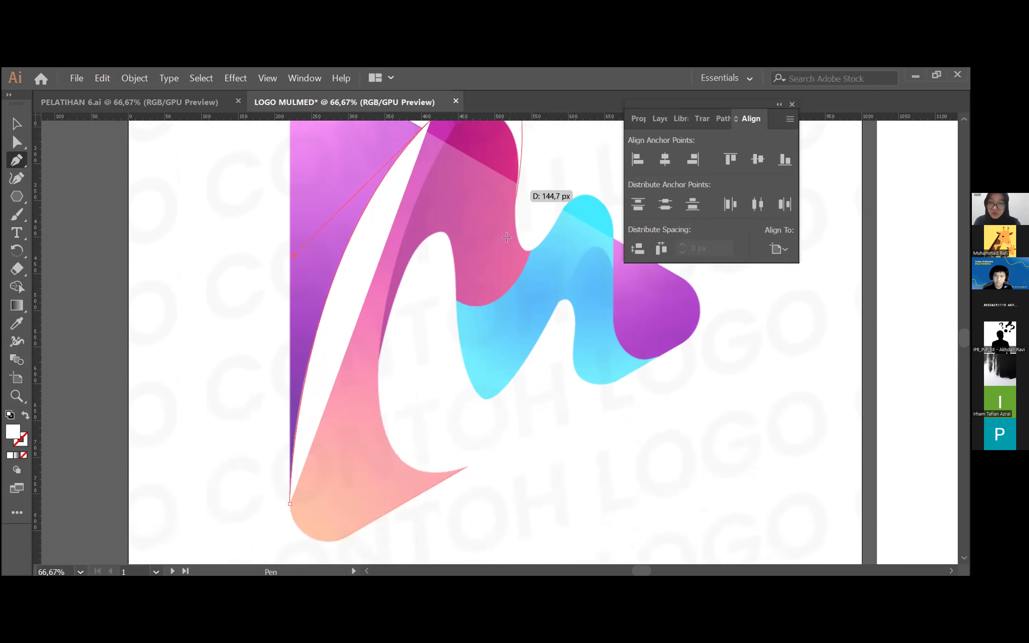
scroll(507, 237, "down", 1)
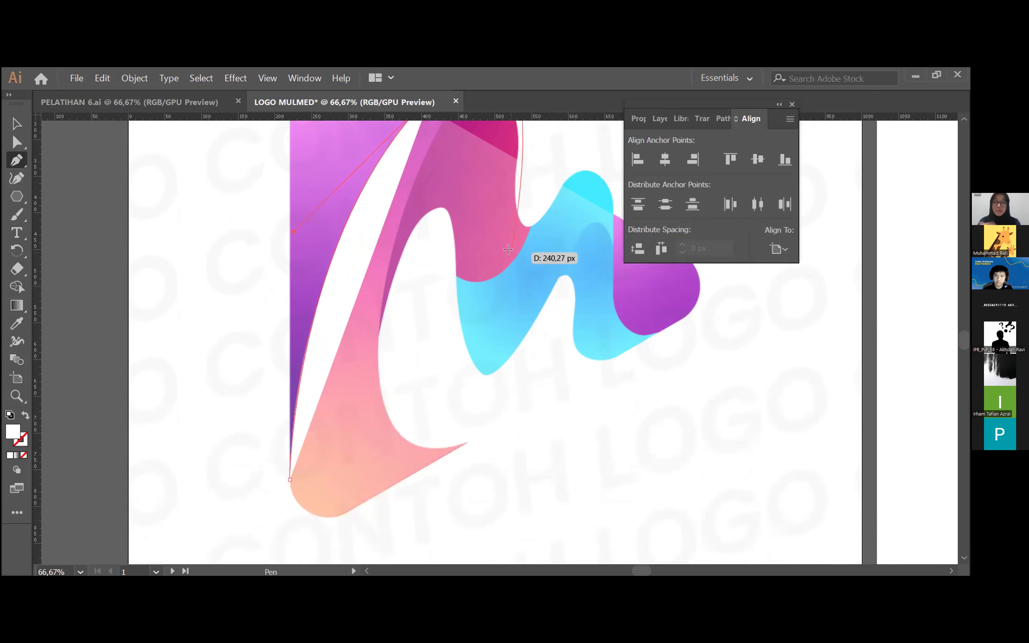
scroll(508, 250, "up", 4)
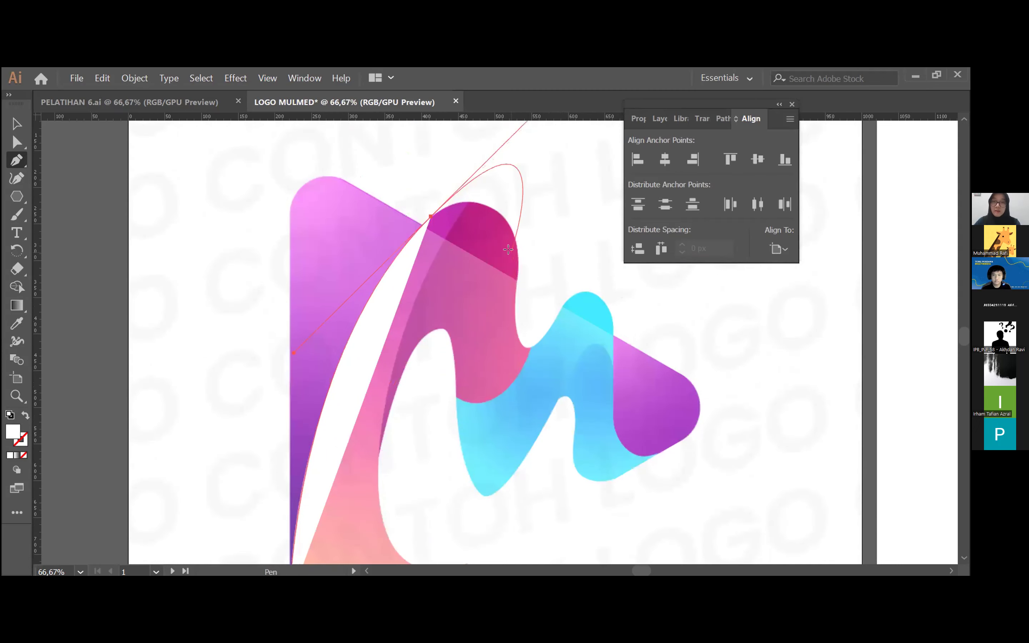
scroll(508, 250, "up", 1)
scroll(508, 245, "right", 3)
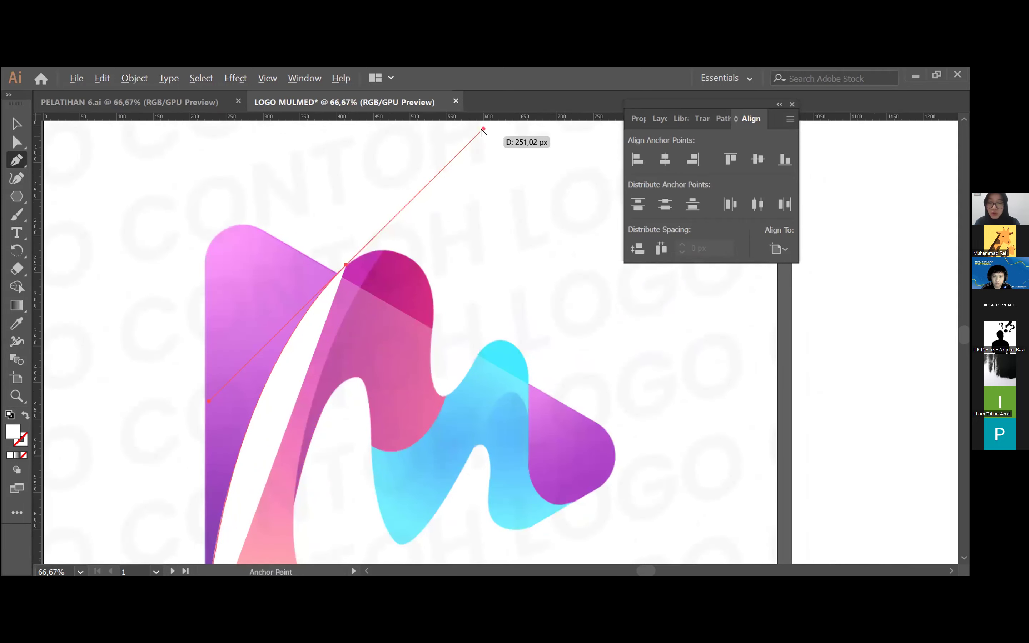
left_click_drag(483, 128, 421, 213)
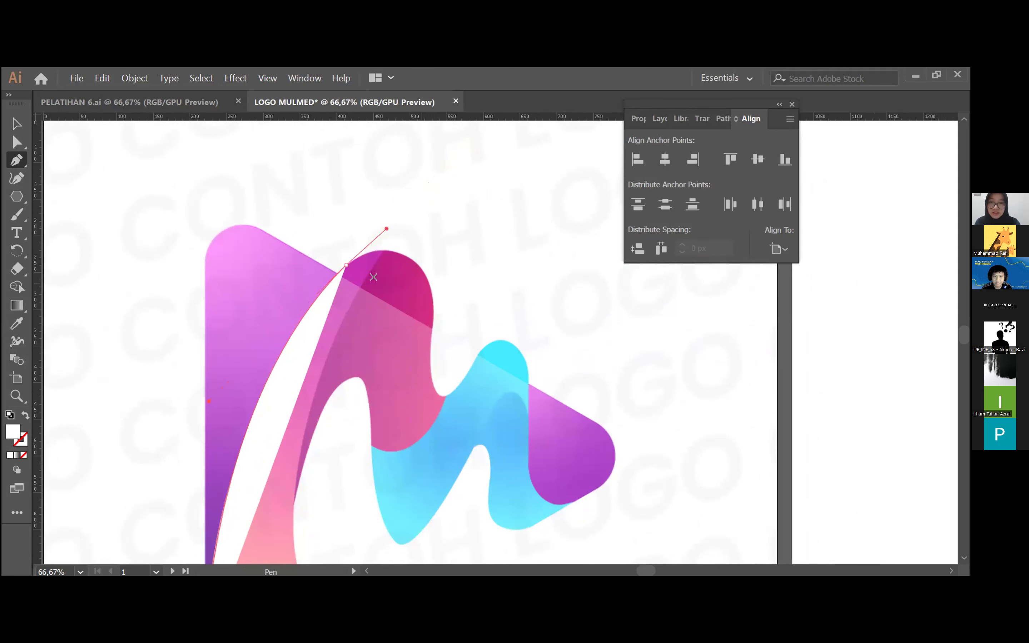
left_click(347, 262)
Discard the unfinished path along the band and return to the Selection tool.
scroll(425, 238, "down", 2)
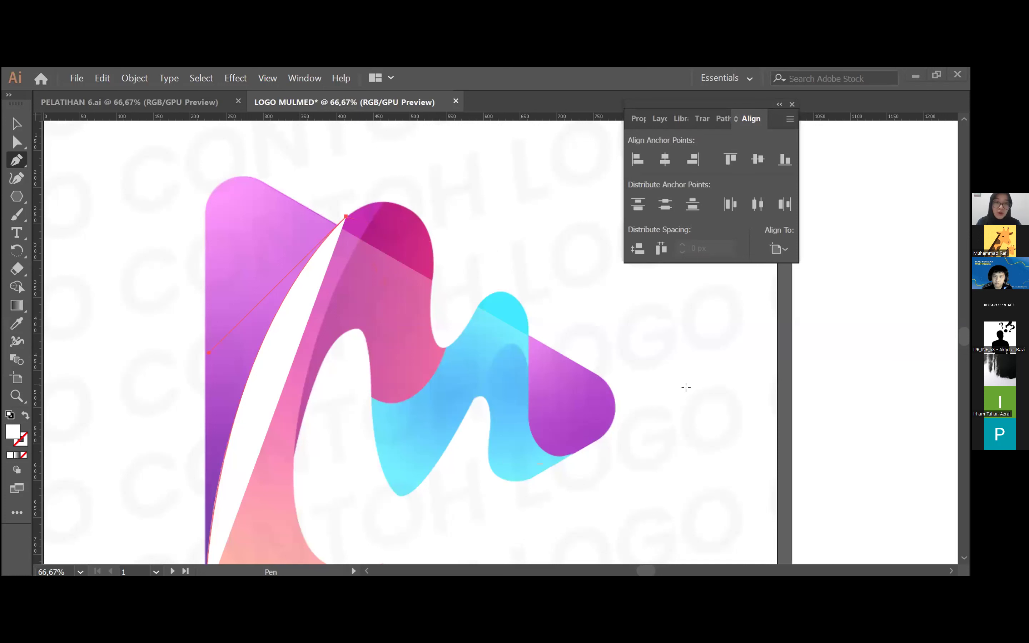
scroll(365, 362, "down", 2)
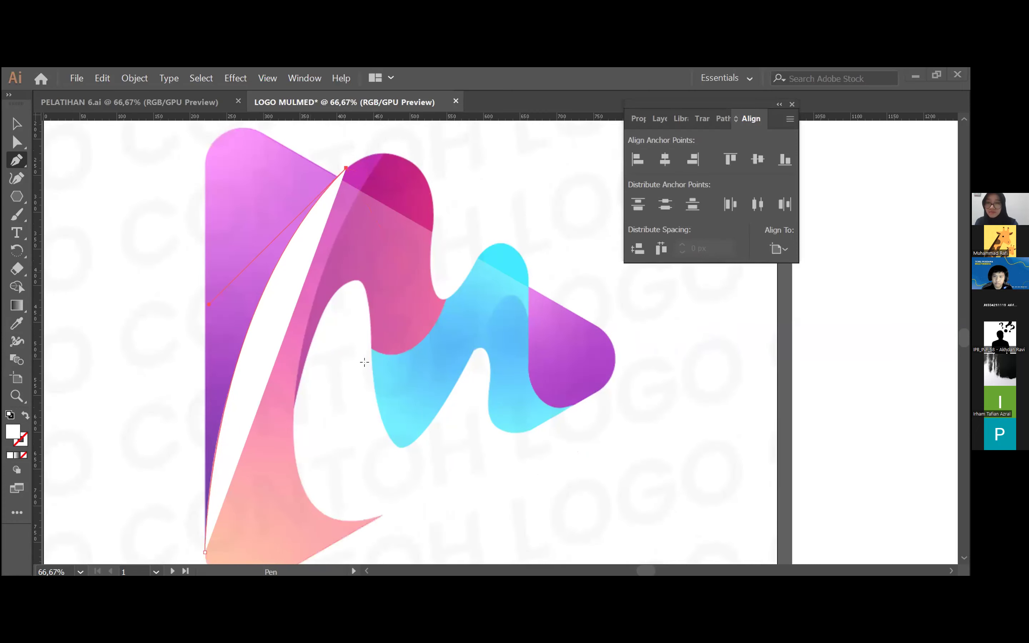
scroll(365, 362, "down", 1)
left_click(16, 121)
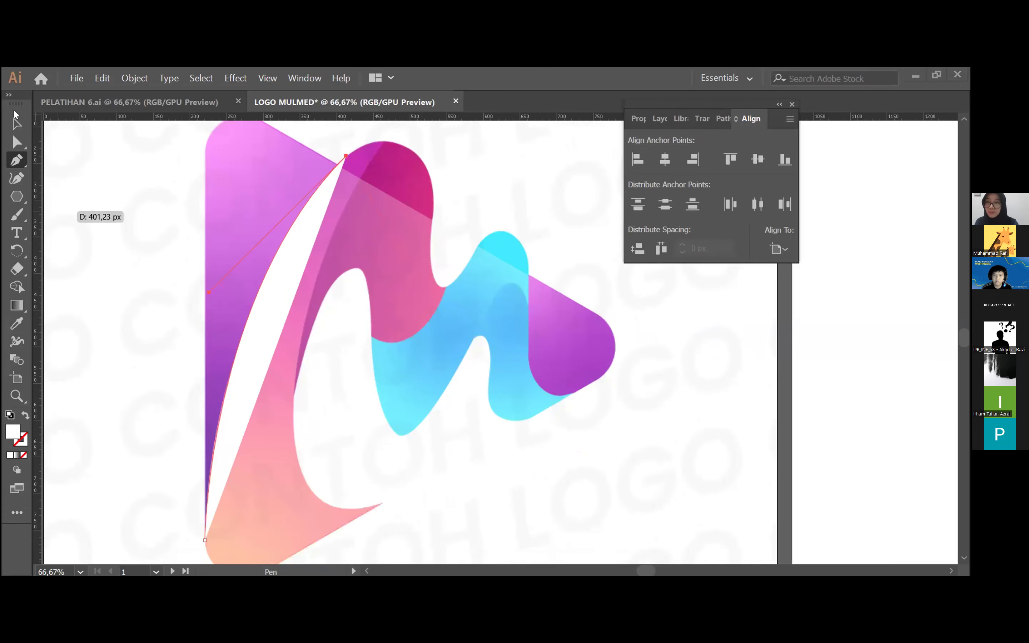
left_click(451, 248)
key("v")
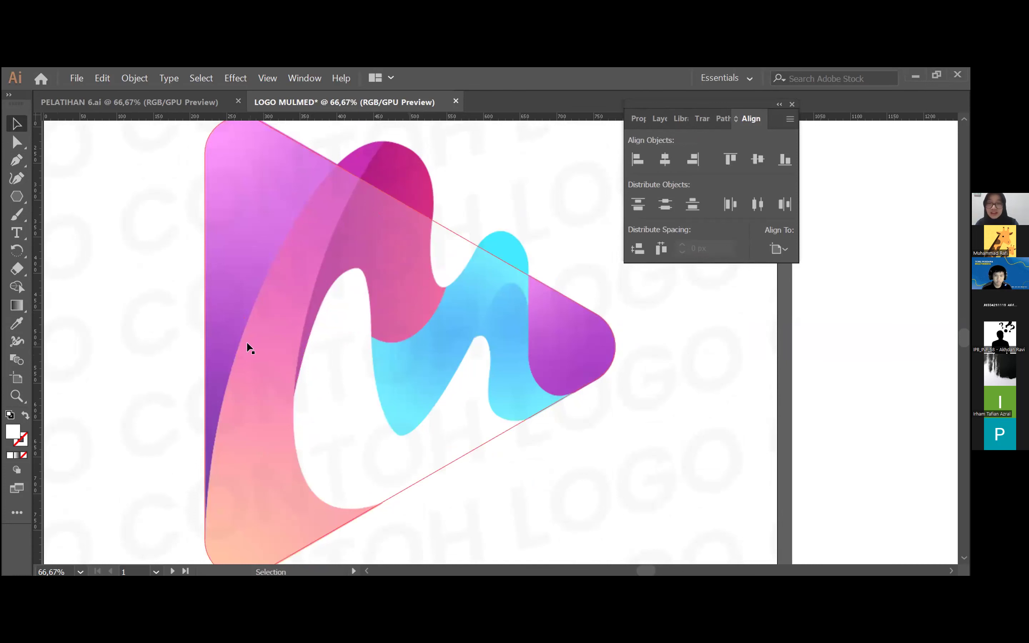
Trace the pink band's outer edge with the Pen tool from the logo's left edge up to a curved anchor before the arch's peak.
scroll(332, 423, "down", 3)
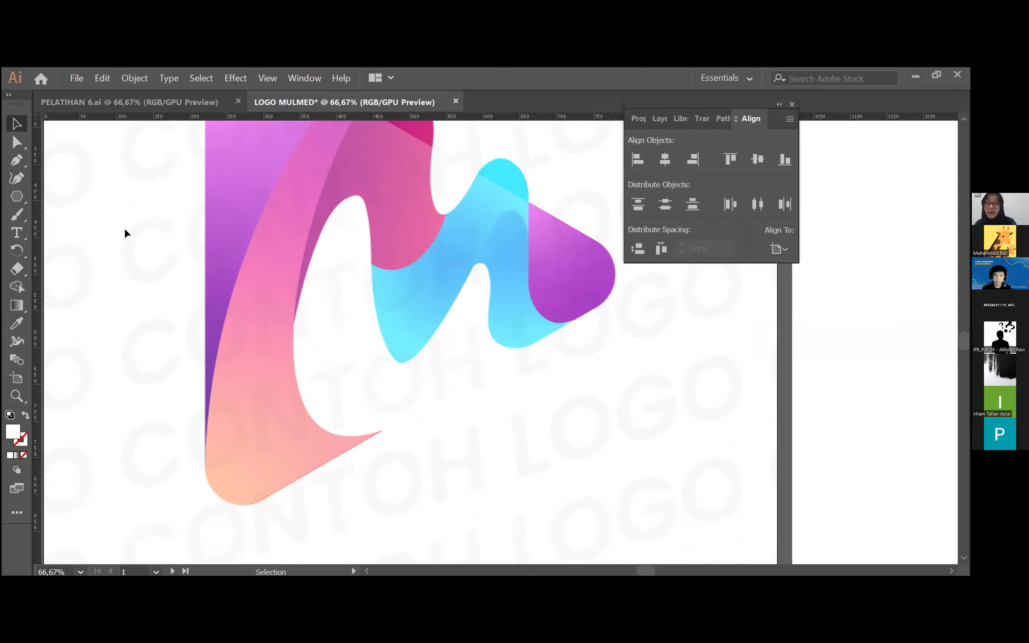
left_click(22, 157)
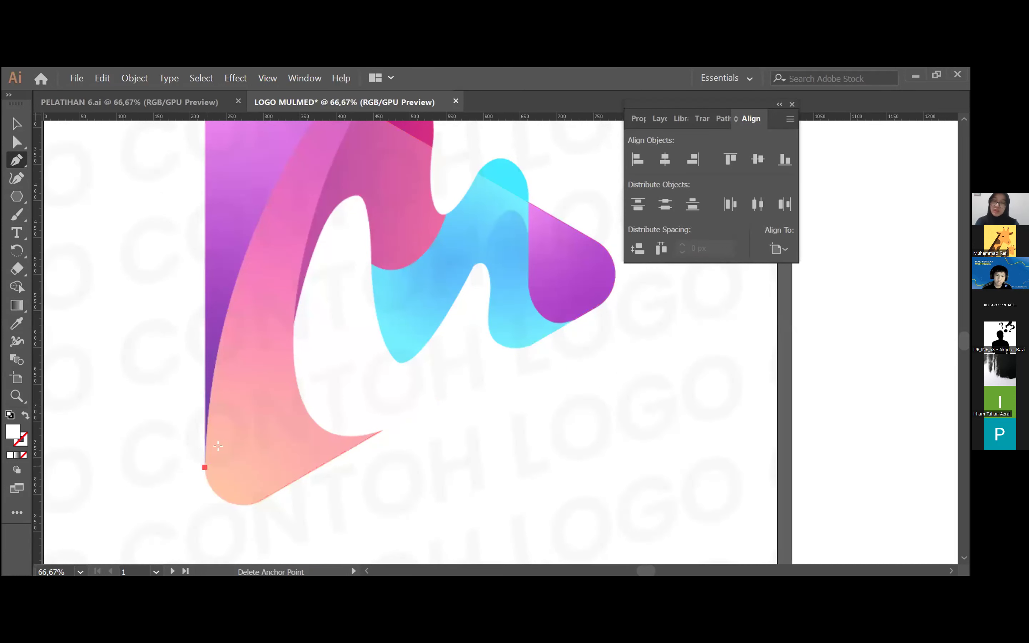
scroll(242, 432, "up", 5)
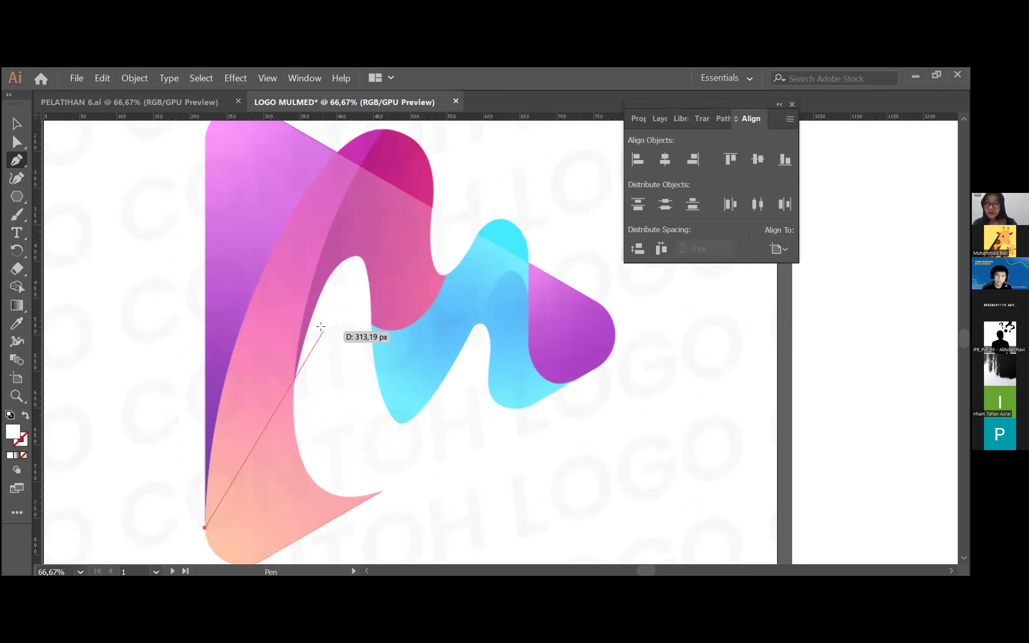
scroll(320, 328, "up", 2)
scroll(307, 351, "down", 3)
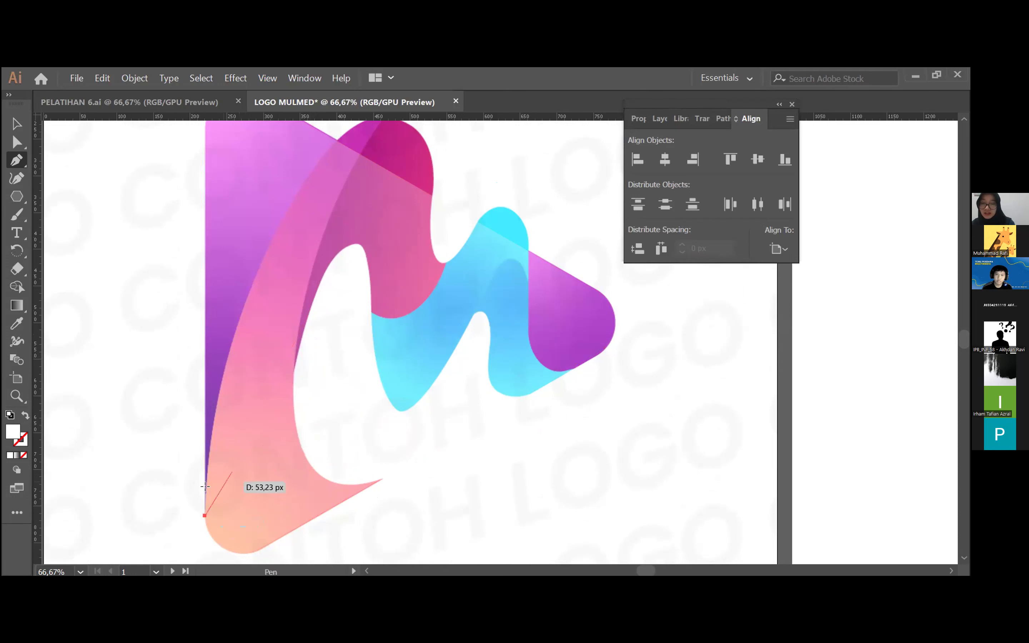
scroll(293, 280, "up", 3)
scroll(298, 274, "up", 2)
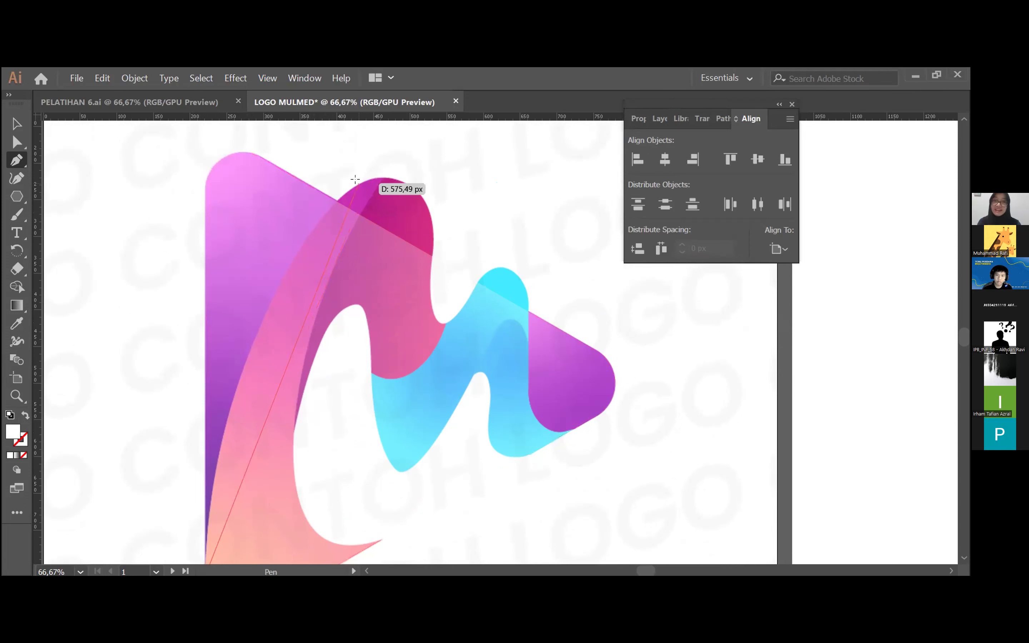
left_click_drag(353, 187, 506, 132)
Shorten the curved anchor's outgoing handle and angle it along the start of the magenta arch.
scroll(474, 134, "up", 1)
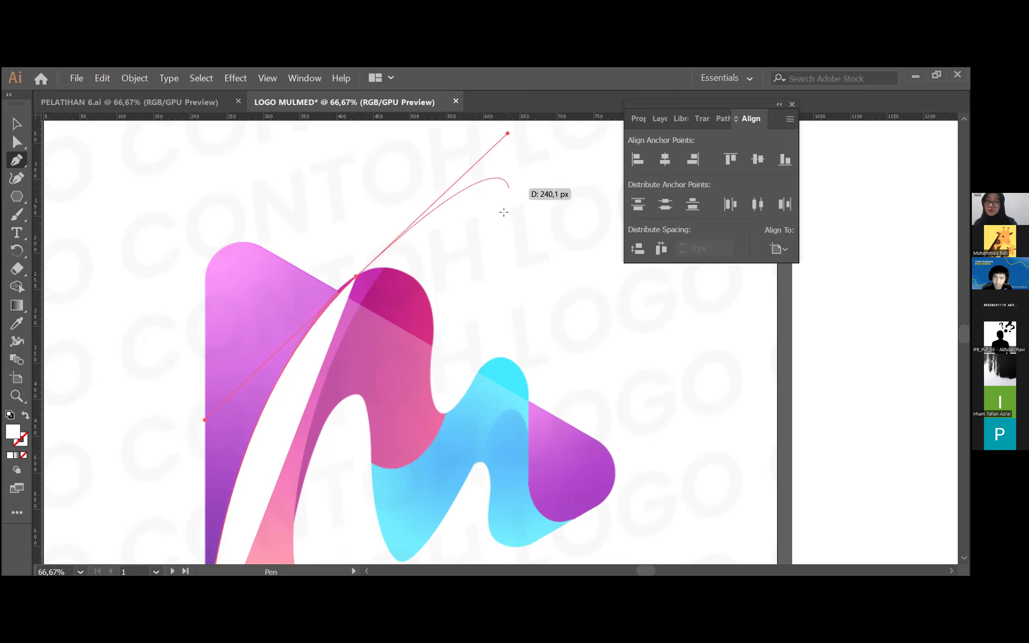
scroll(502, 230, "down", 4)
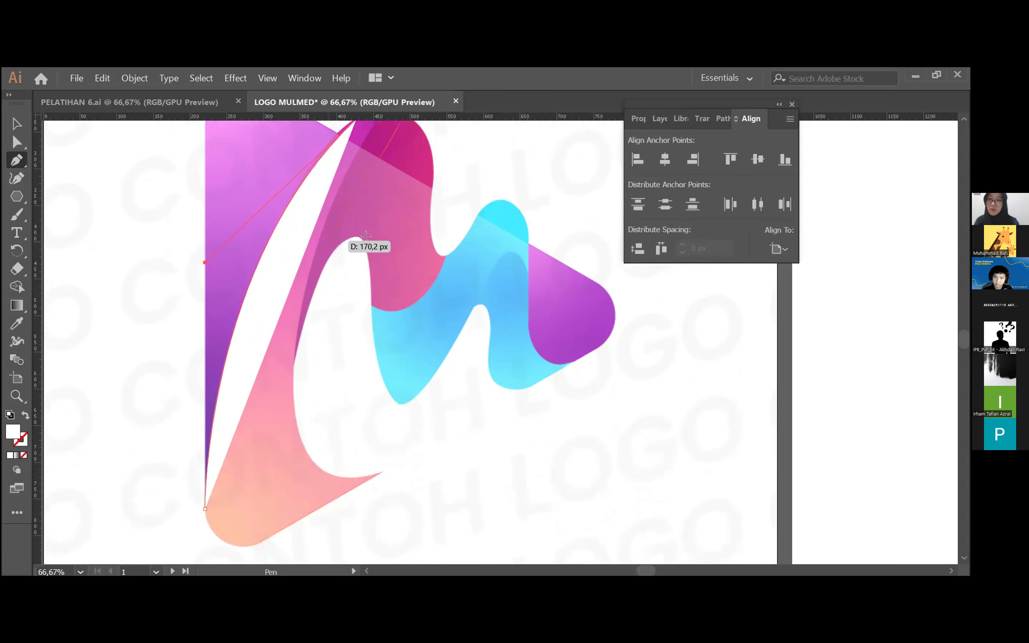
scroll(319, 298, "up", 5)
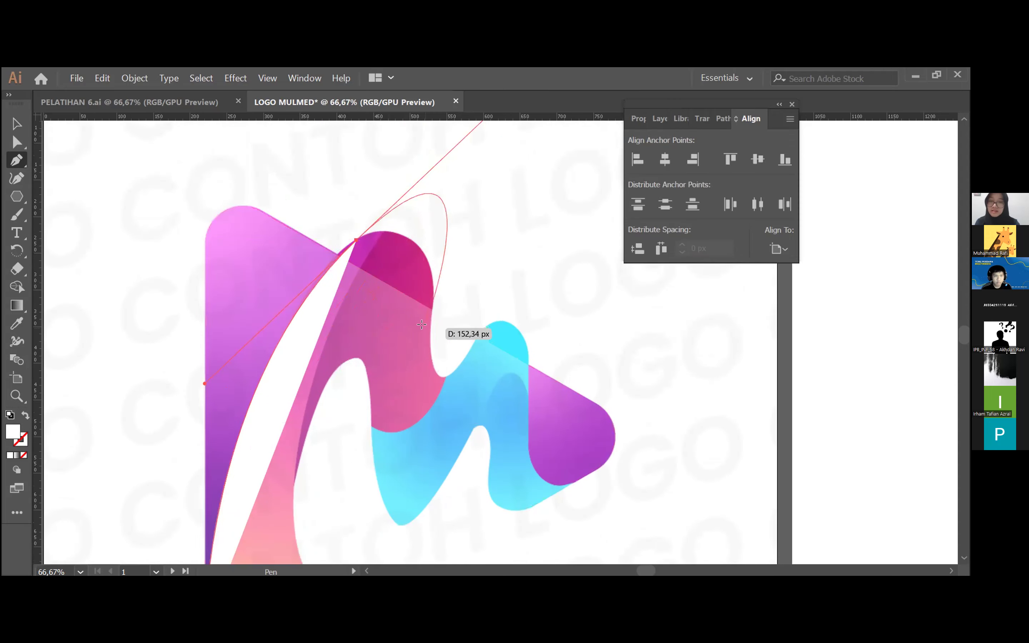
scroll(453, 285, "up", 2)
left_click_drag(506, 146, 389, 267)
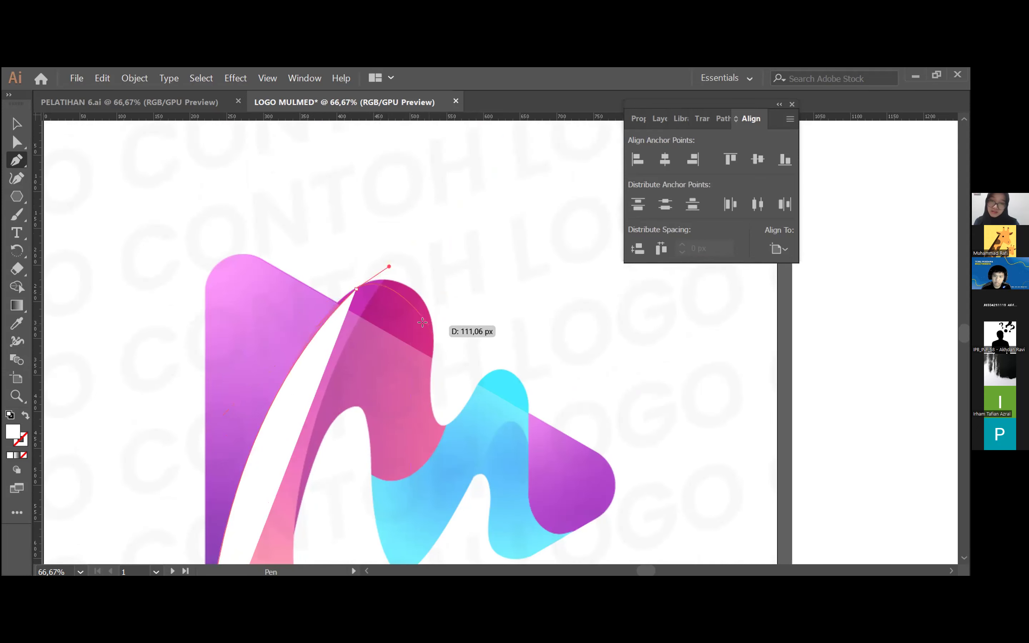
Curve the path over the magenta arch to an anchor on its right side, with vertical handles following the edge.
left_click_drag(434, 335, 432, 378)
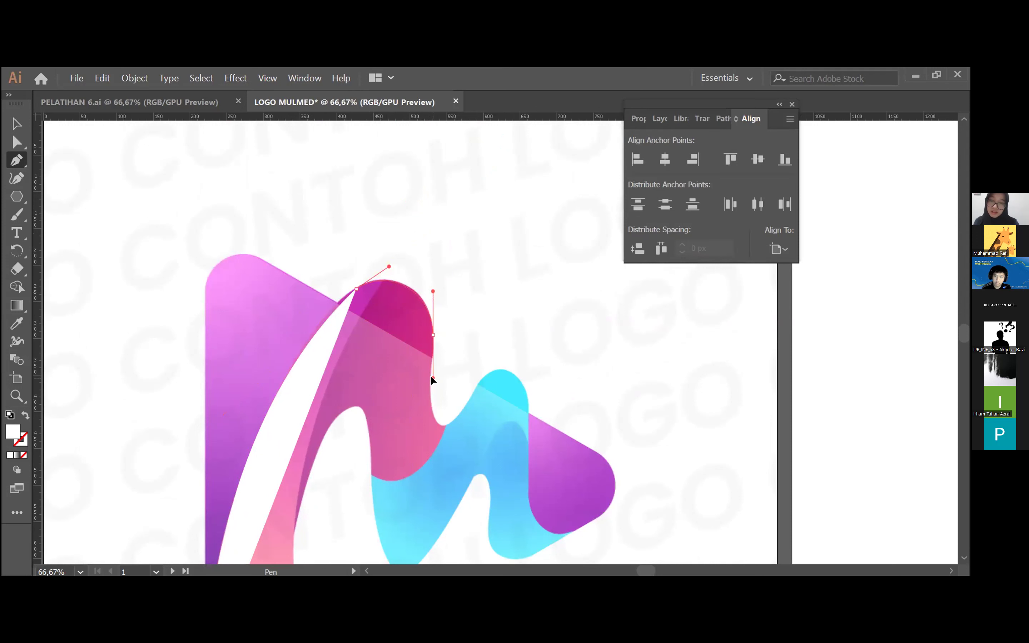
left_click_drag(432, 378, 434, 378)
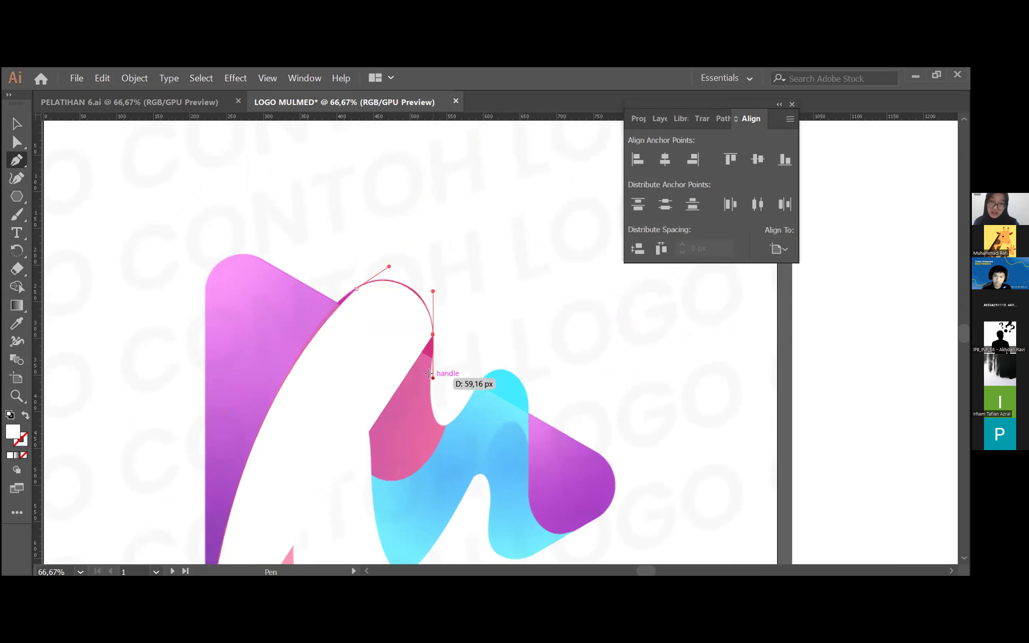
scroll(436, 421, "down", 2)
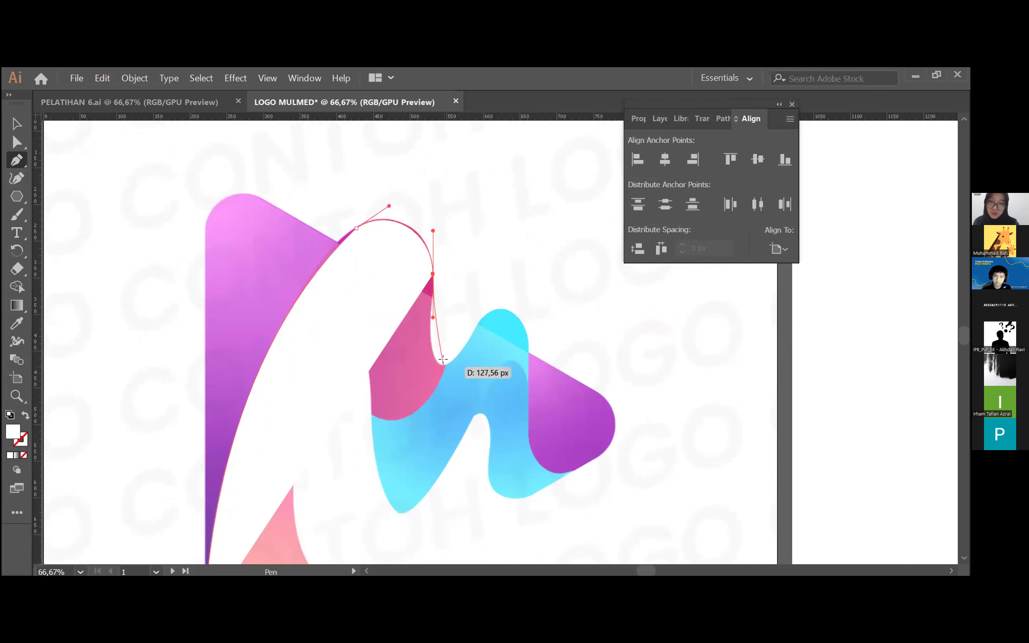
Curve the path through the valley to an anchor on the cyan arch's rising edge and set the path's opacity to 22%.
left_click_drag(474, 331, 526, 244)
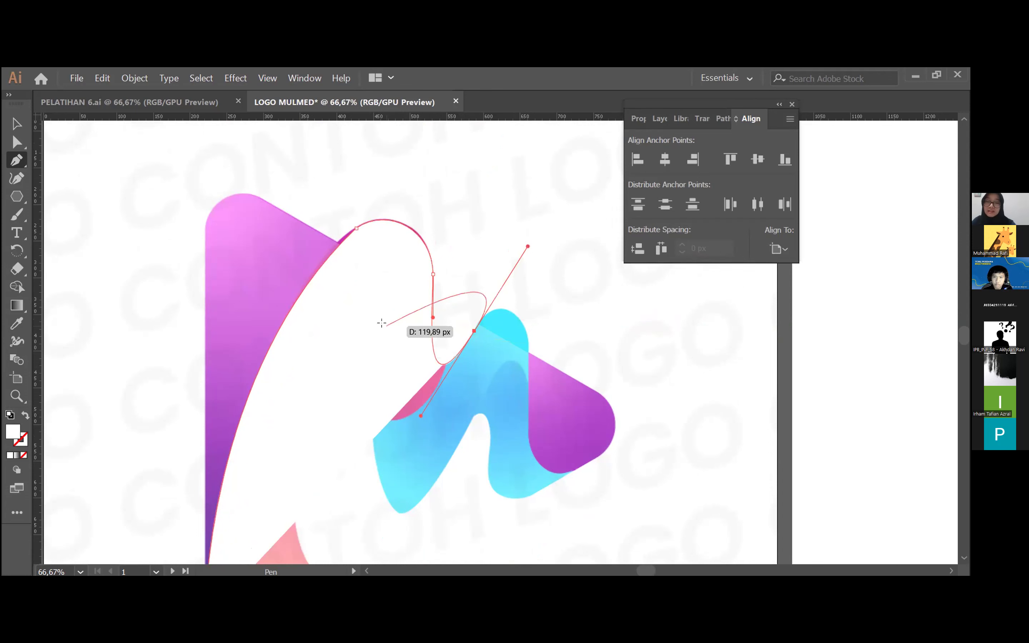
scroll(383, 324, "down", 3)
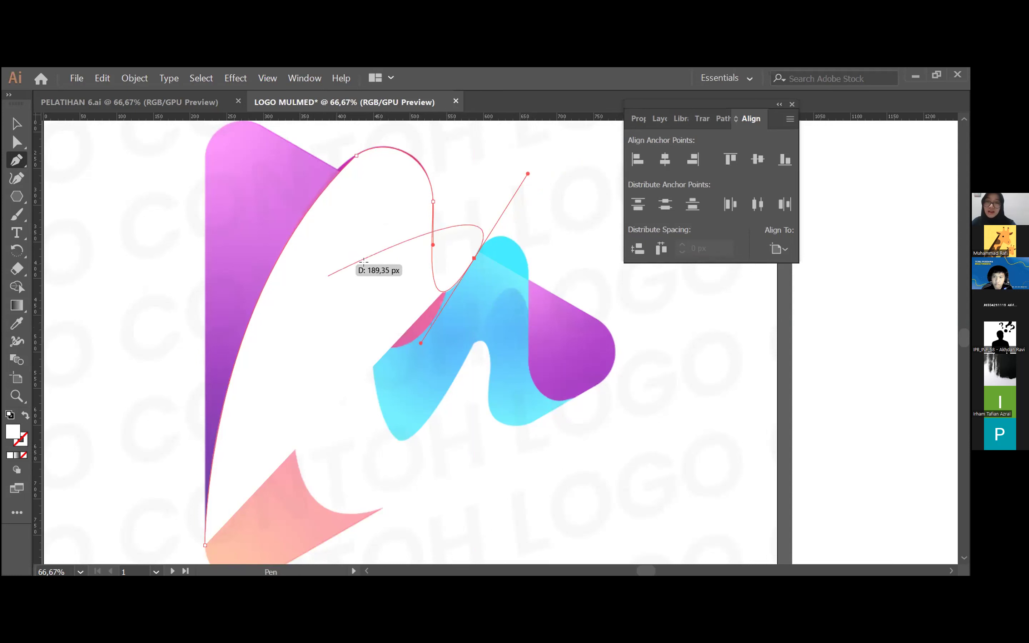
left_click(639, 120)
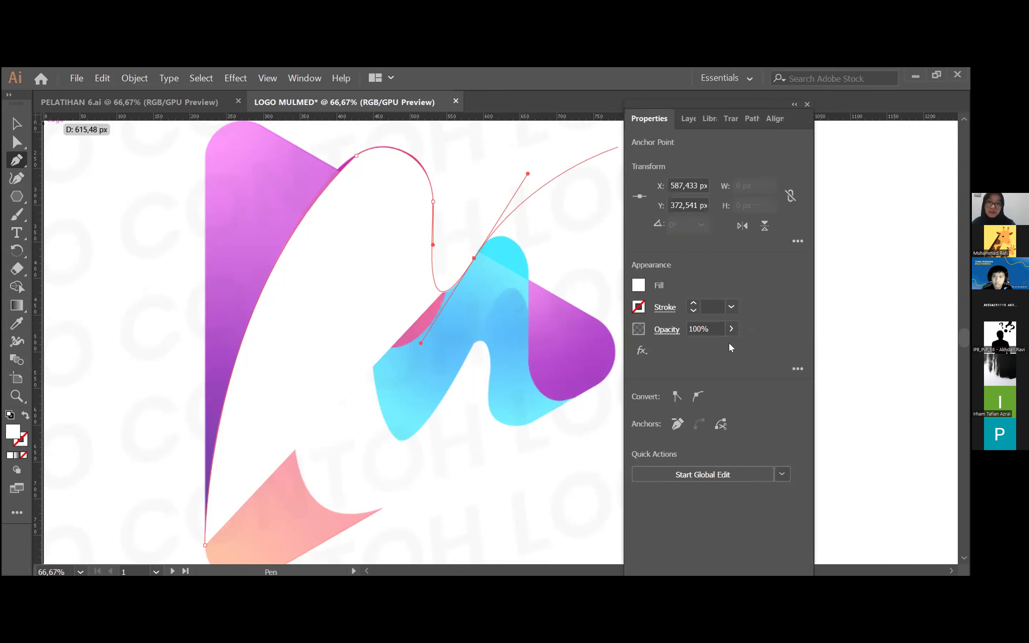
left_click_drag(732, 329, 686, 348)
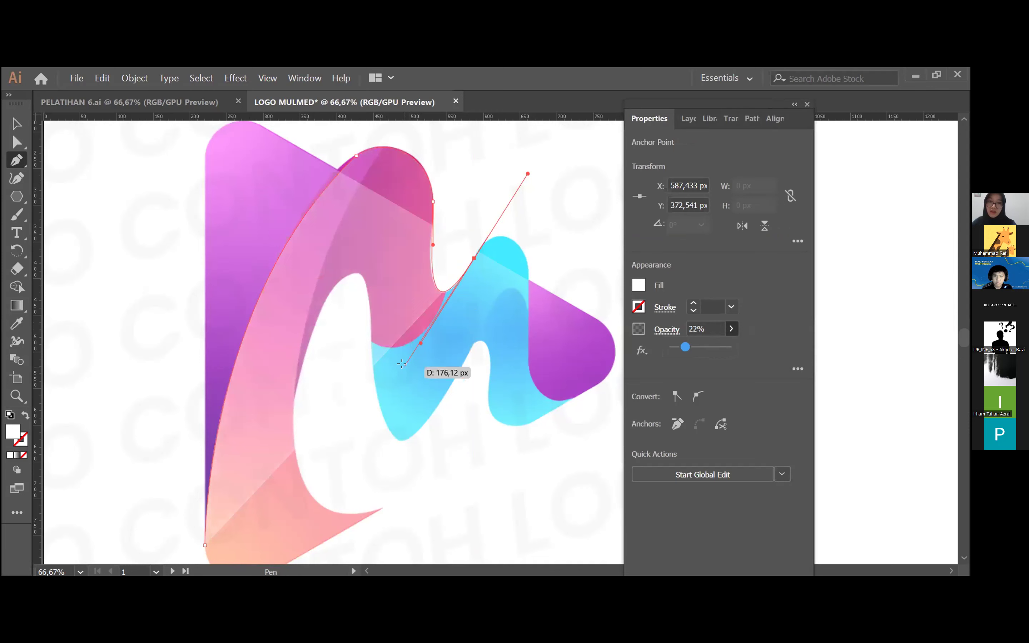
scroll(461, 334, "up", 3)
scroll(486, 382, "down", 4)
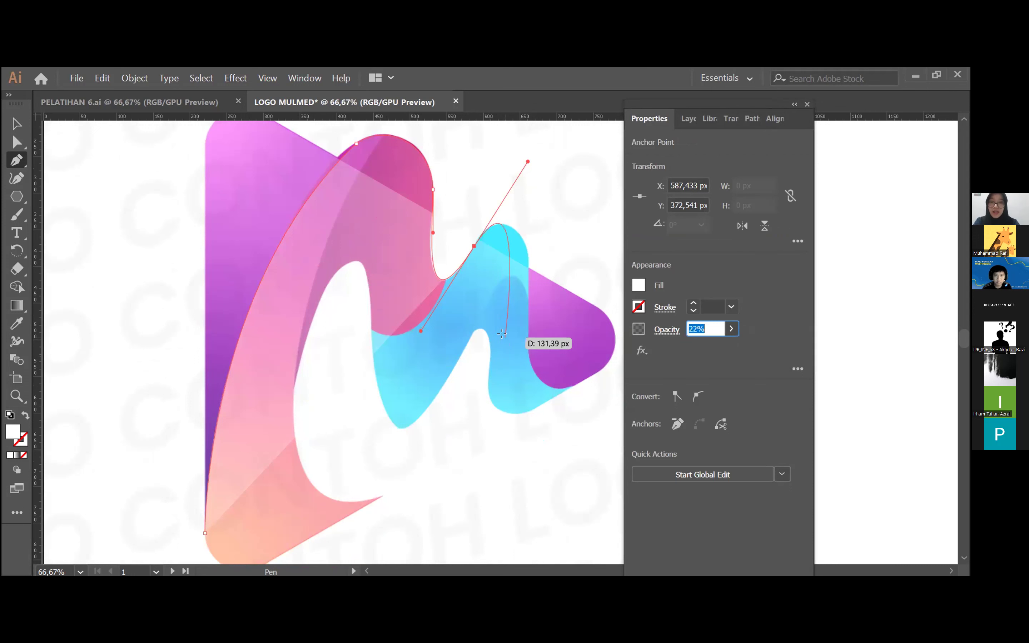
Shorten the new anchor's outgoing handle so that it ends just above the start of the cyan arch.
scroll(501, 339, "right", 3)
scroll(411, 291, "up", 2)
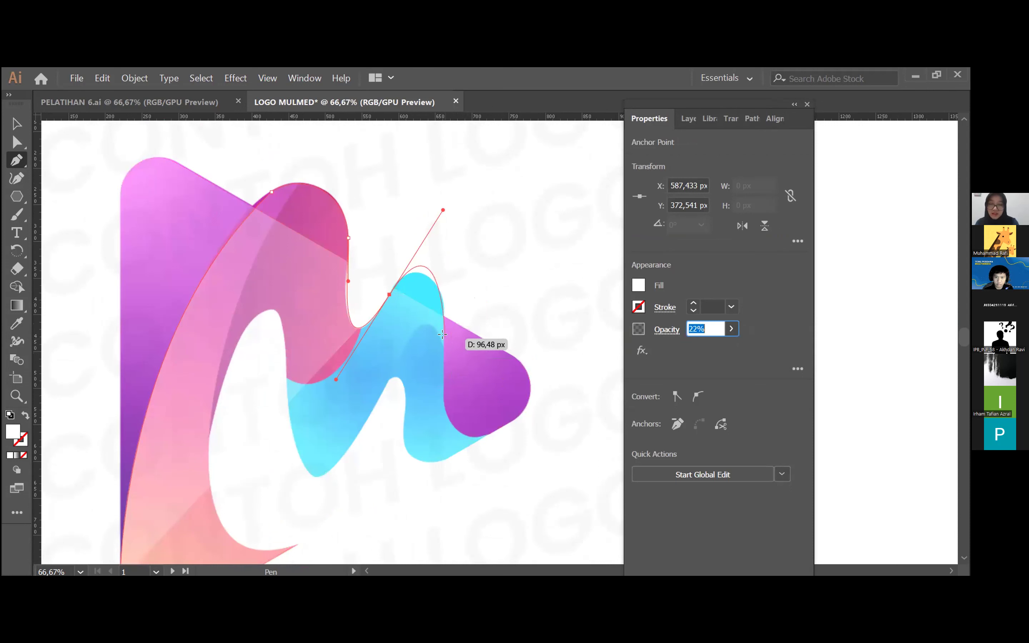
key("alt")
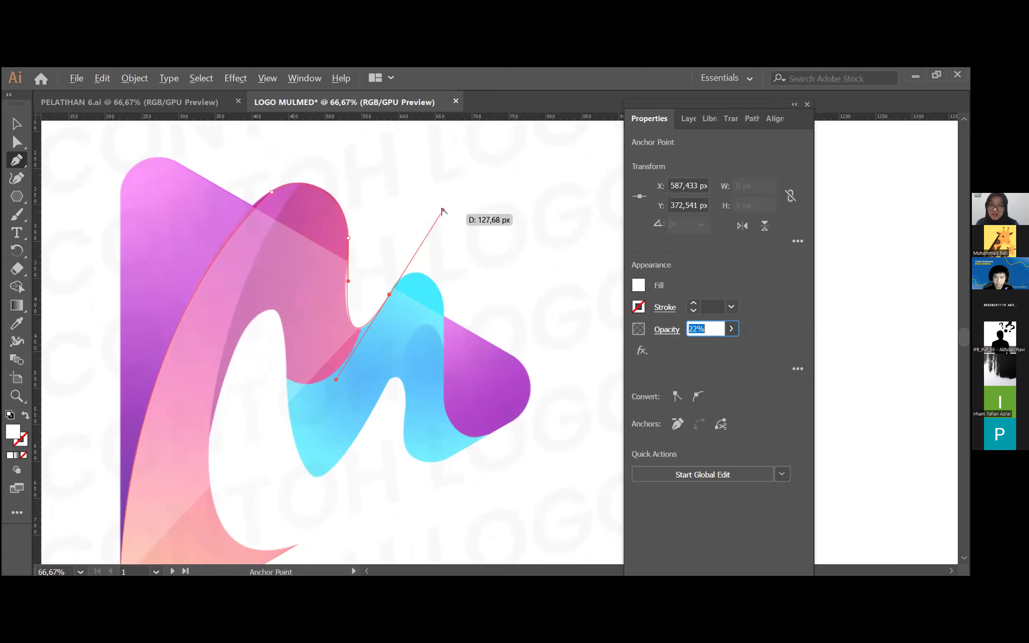
left_click_drag(441, 206, 406, 268)
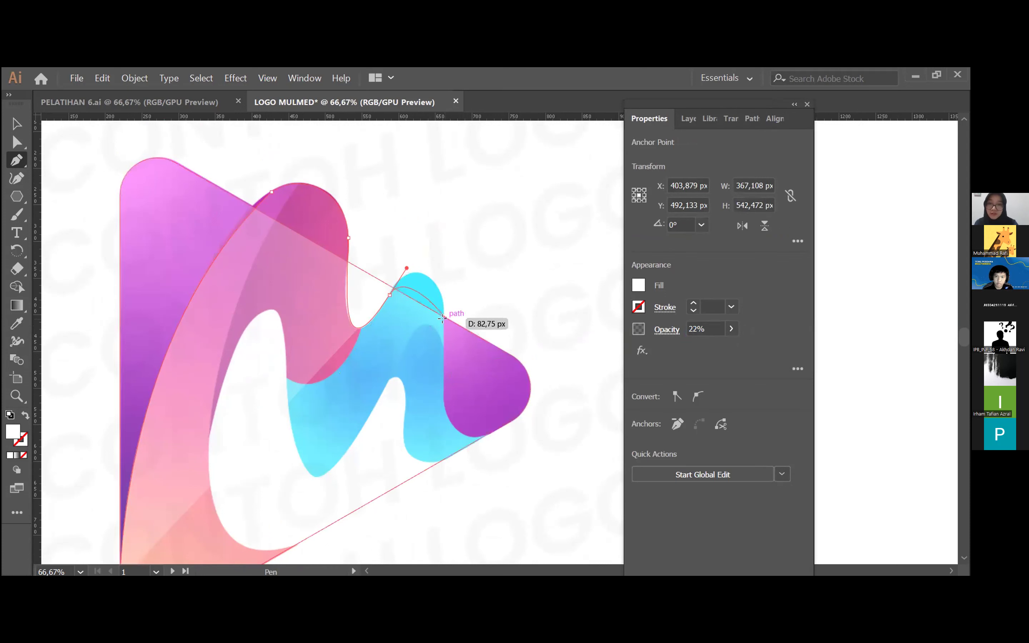
Curve the path over the cyan arch to its right side and down around the purple shape to an anchor on its lower edge.
left_click_drag(442, 318, 446, 373)
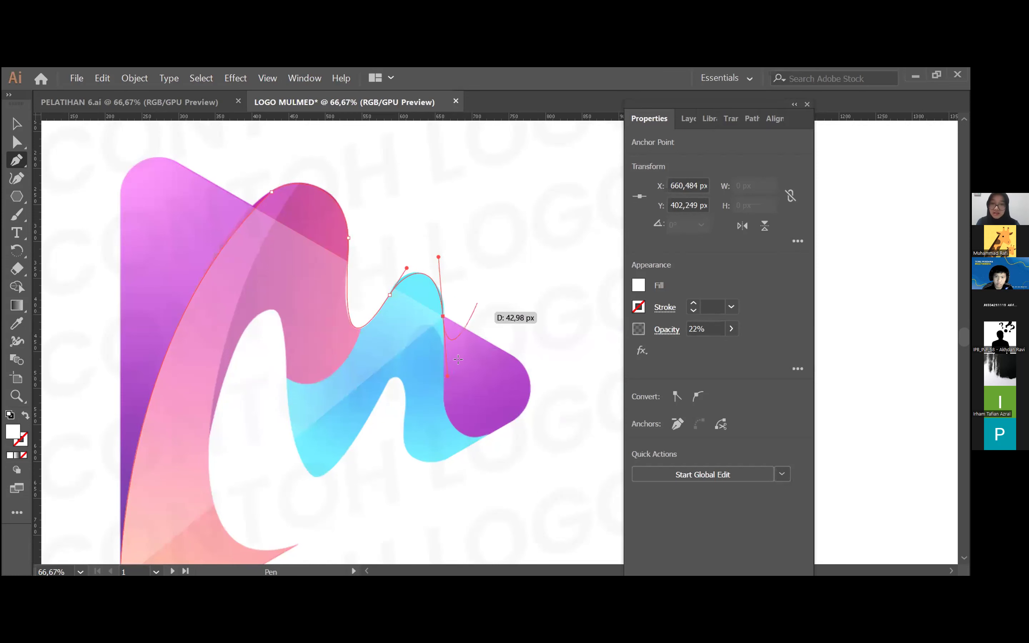
scroll(484, 343, "down", 5)
left_click_drag(488, 349, 546, 343)
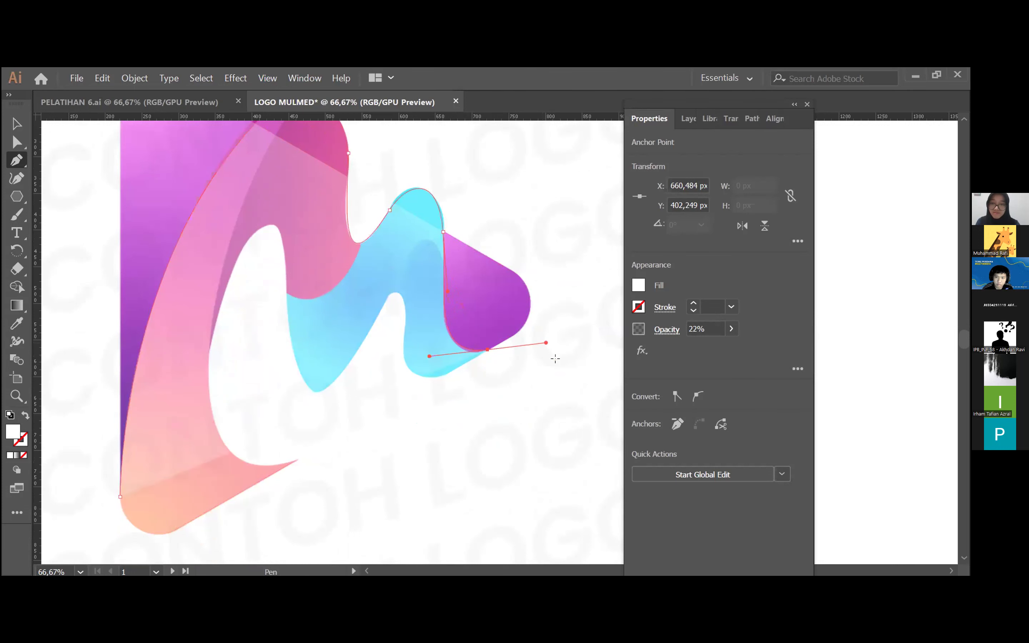
Try shortening and re-angling the outgoing handle of the anchor on the purple shape's lower edge.
scroll(556, 359, "up", 4)
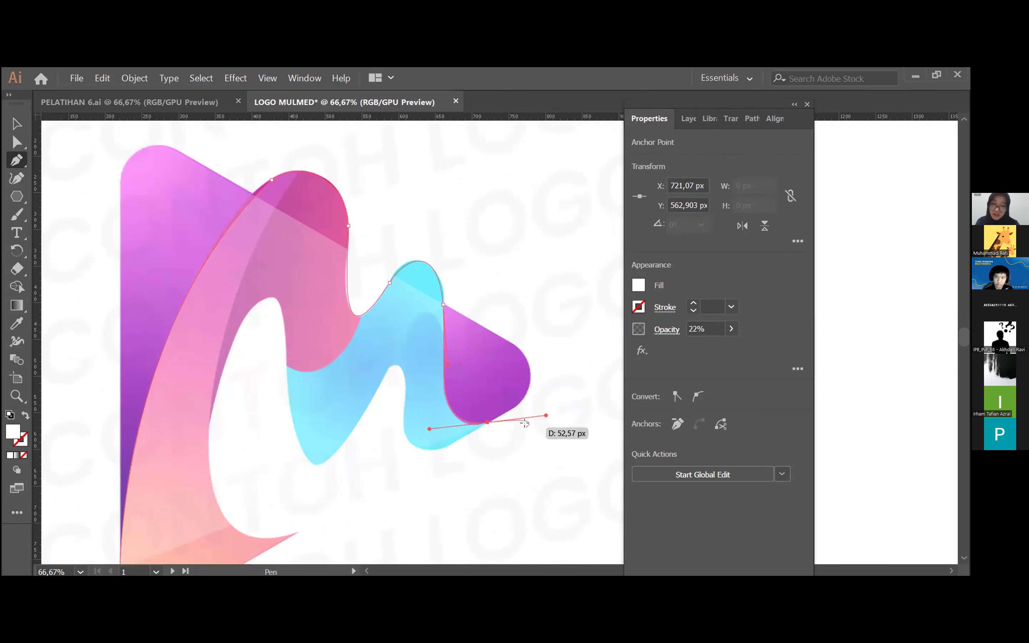
mouse_move(546, 415)
left_mouse_down()
mouse_move(514, 415)
mouse_move(536, 416)
left_mouse_up()
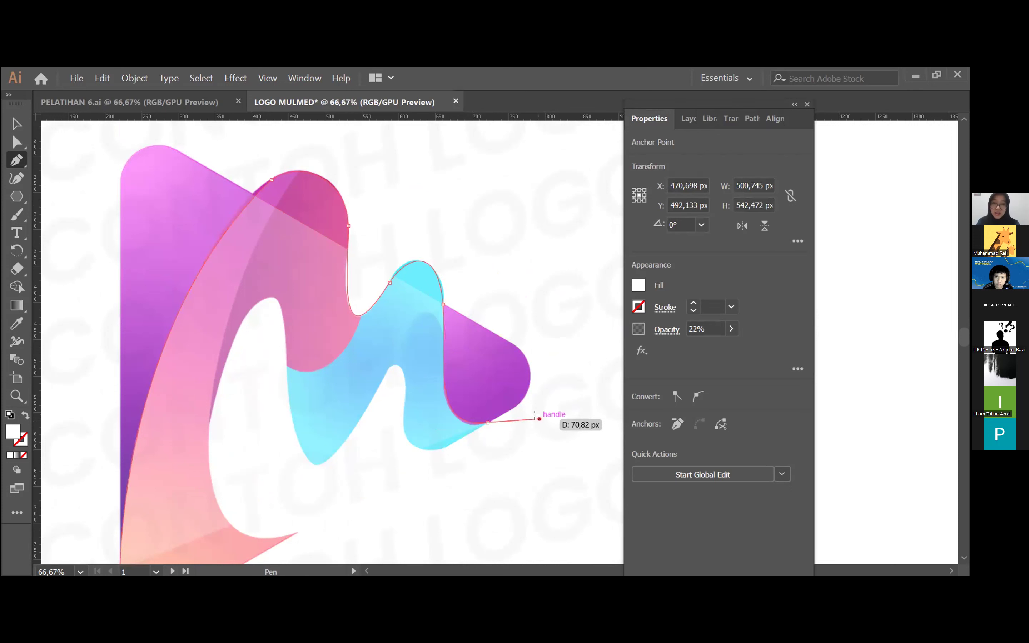
scroll(412, 391, "down", 5)
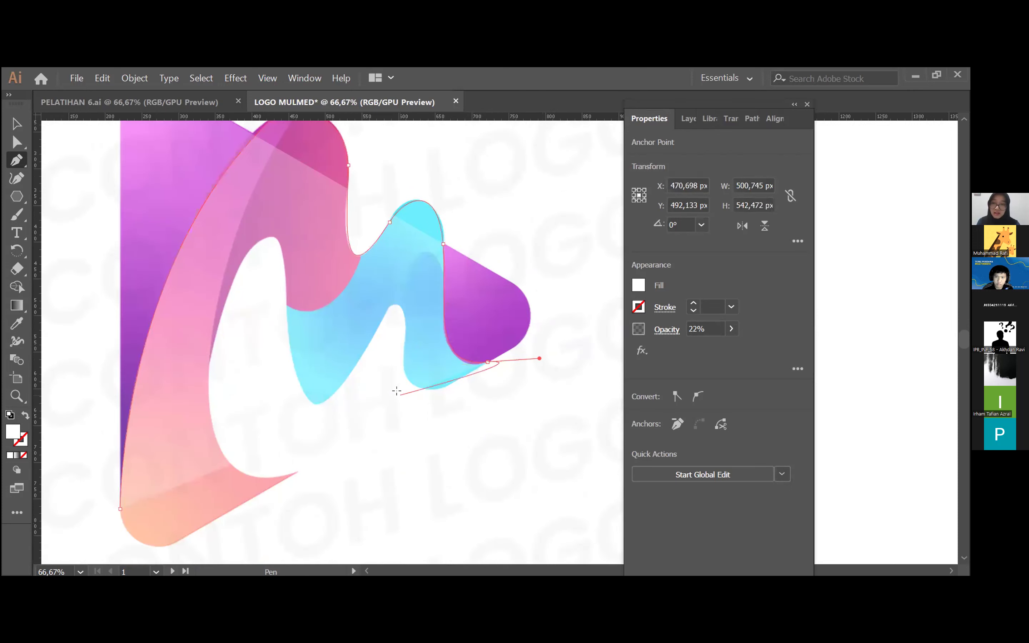
scroll(543, 316, "up", 2)
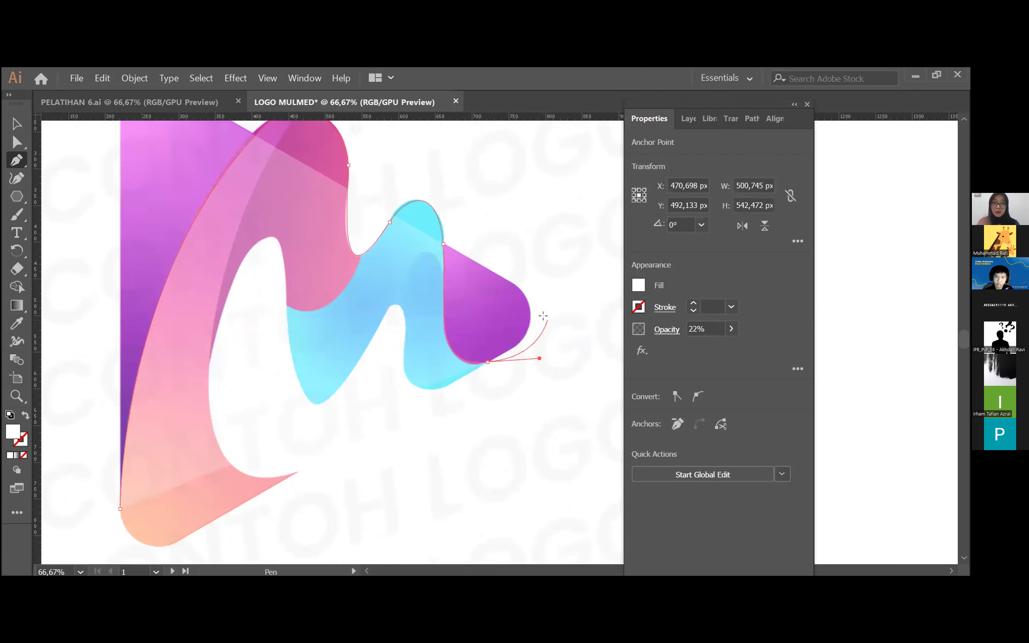
left_click(533, 401)
key("ctrl+z")
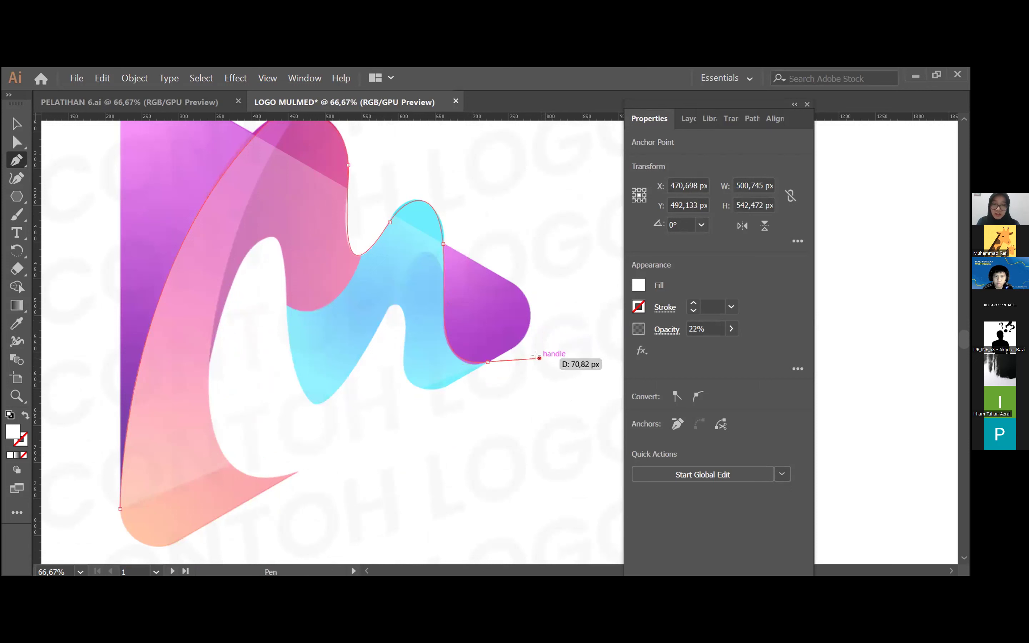
key("alt")
left_click_drag(538, 359, 533, 361)
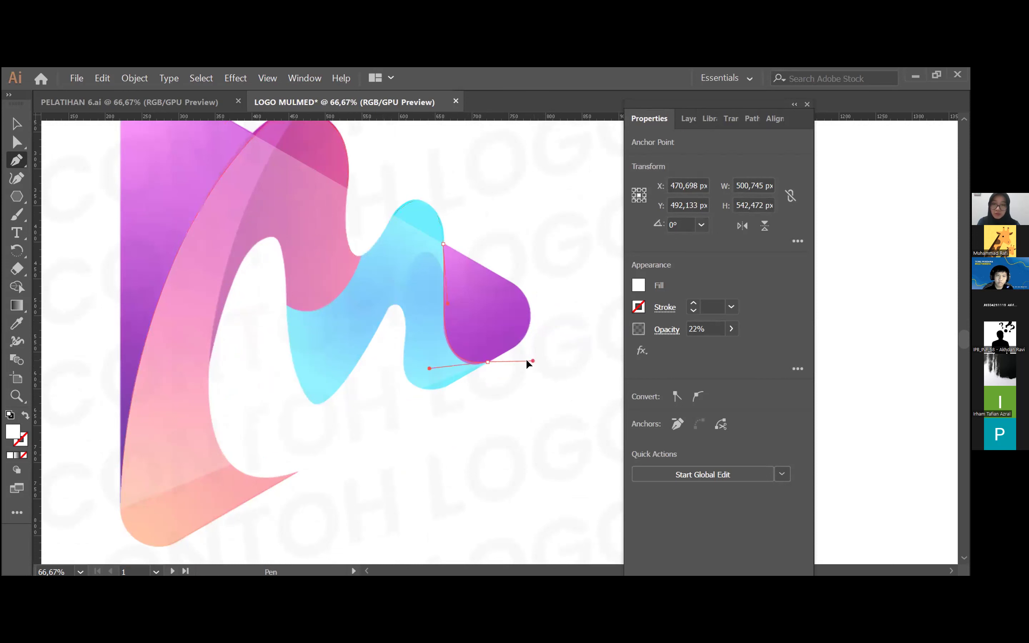
Remove the outgoing handle of the anchor on the purple shape's lower edge so a straight segment can follow.
left_click(485, 358)
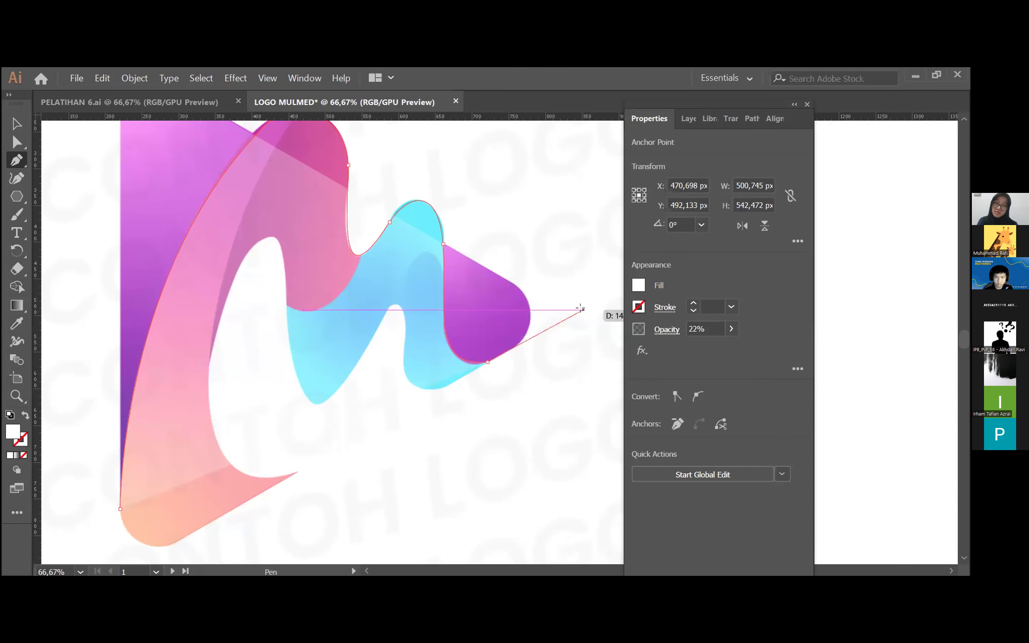
scroll(581, 309, "down", 2)
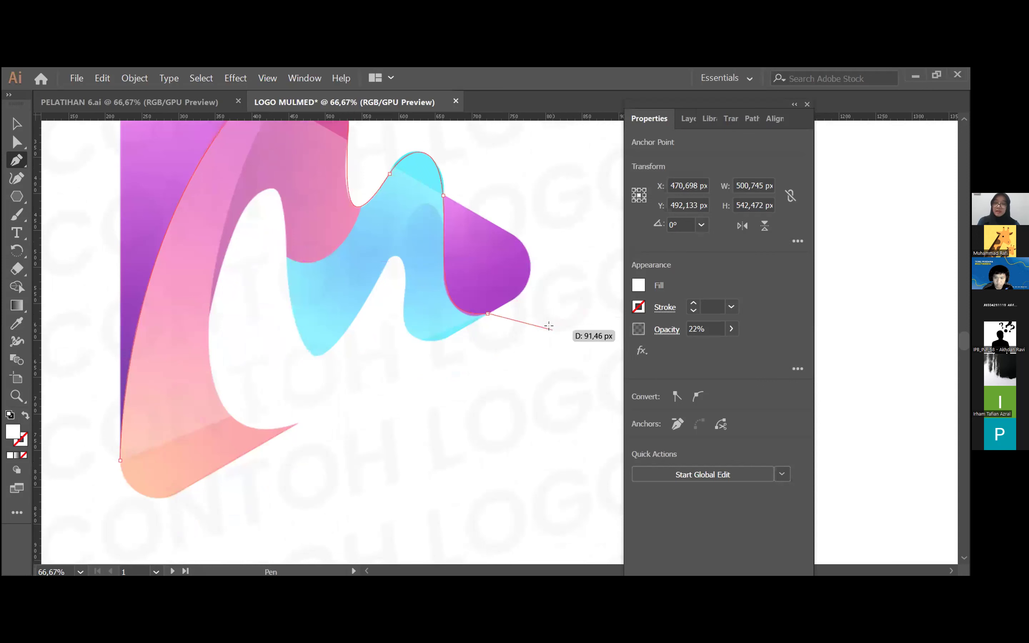
scroll(548, 326, "up", 2)
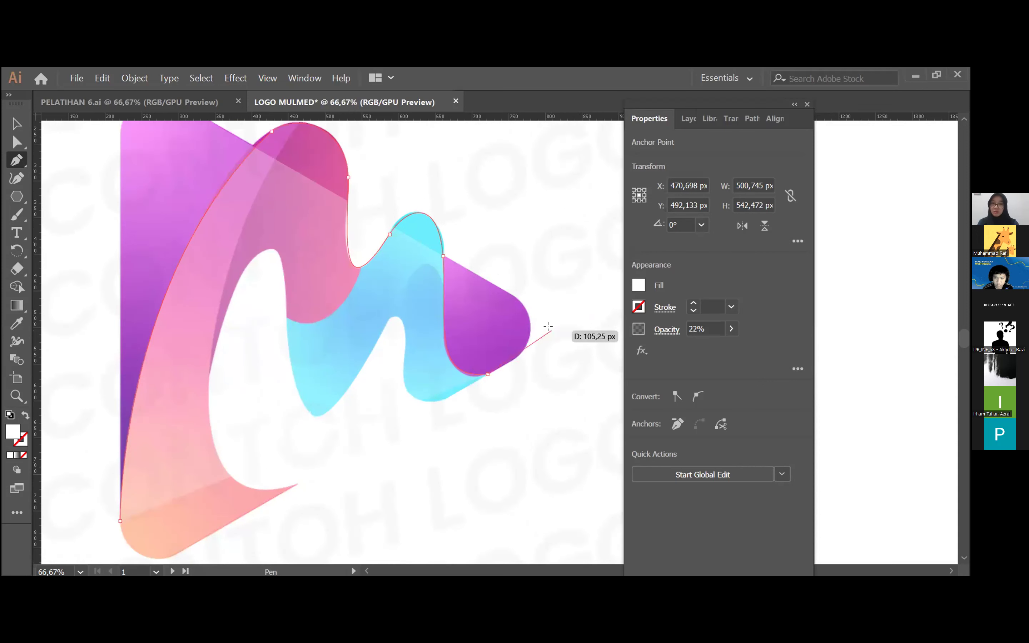
scroll(548, 326, "up", 1)
scroll(548, 326, "left", 1)
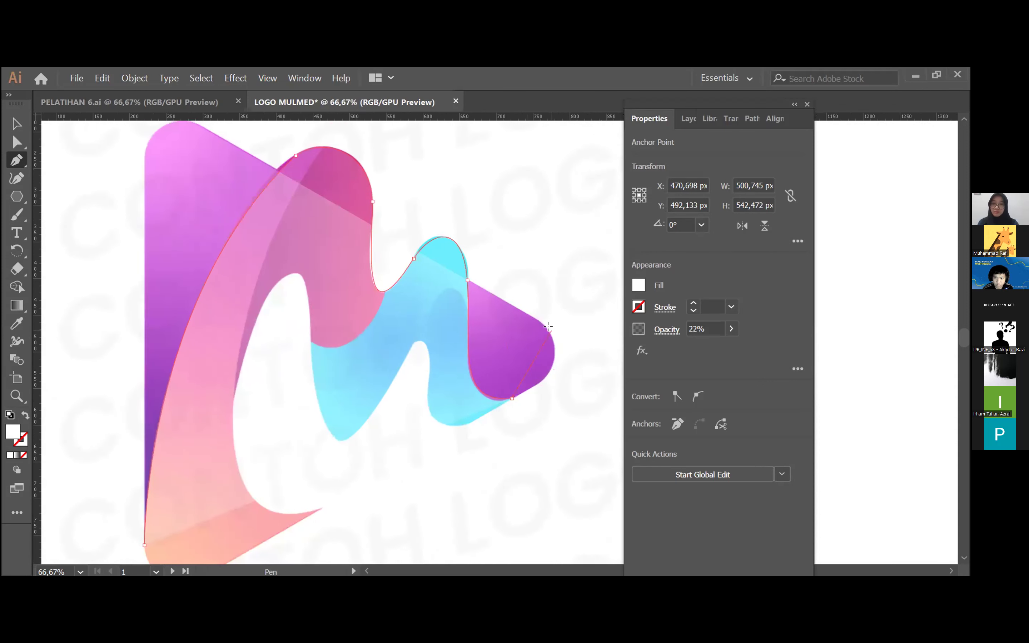
scroll(548, 326, "down", 2)
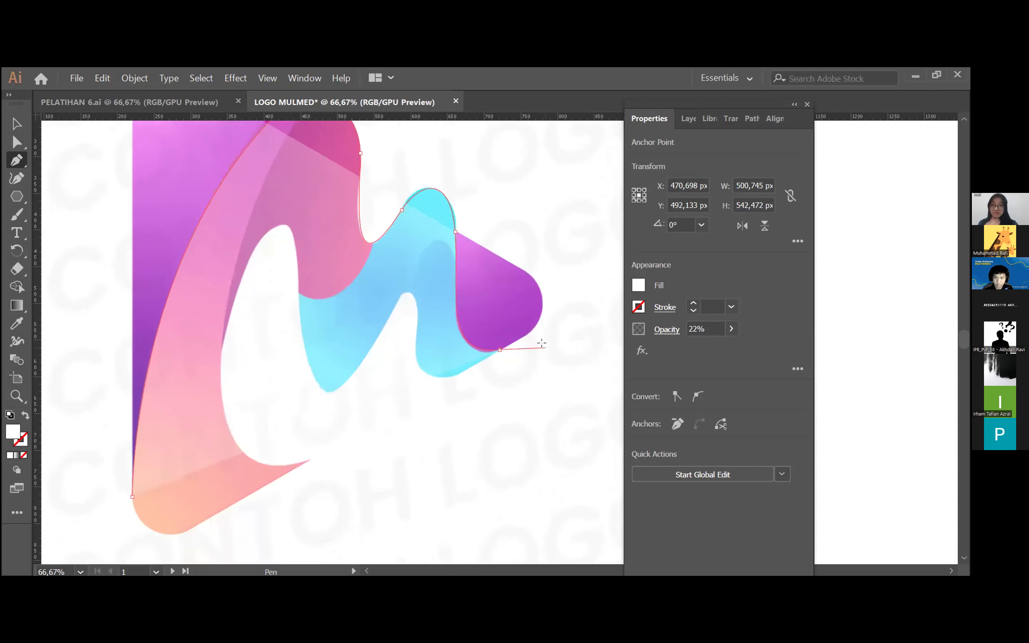
left_click(495, 347)
Run a straight segment along the logo's lower edge to the orange corner and close the path at its starting anchor.
scroll(495, 347, "down", 2)
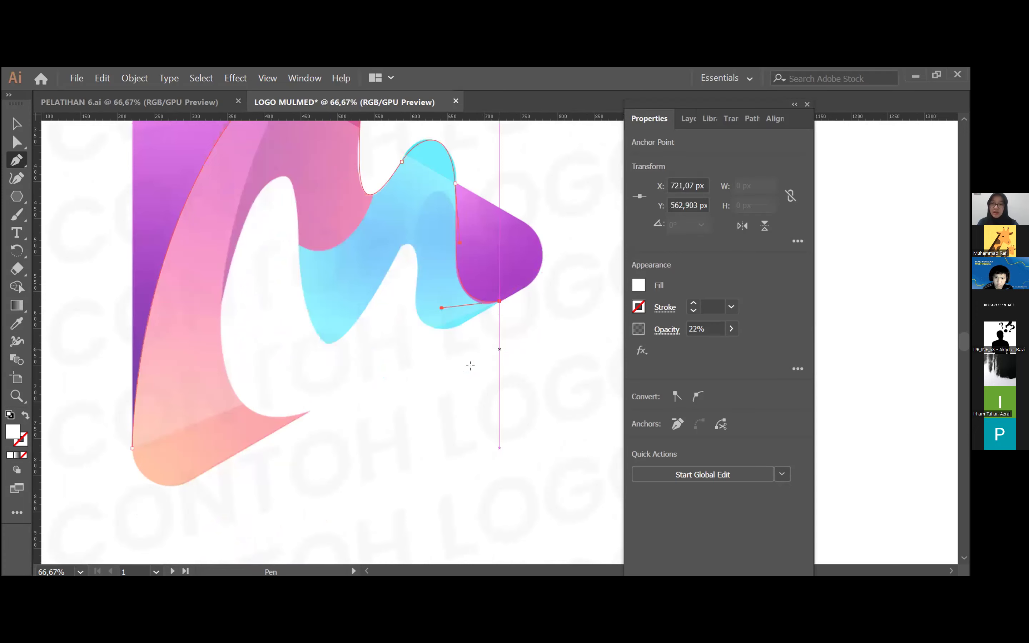
scroll(470, 366, "down", 2)
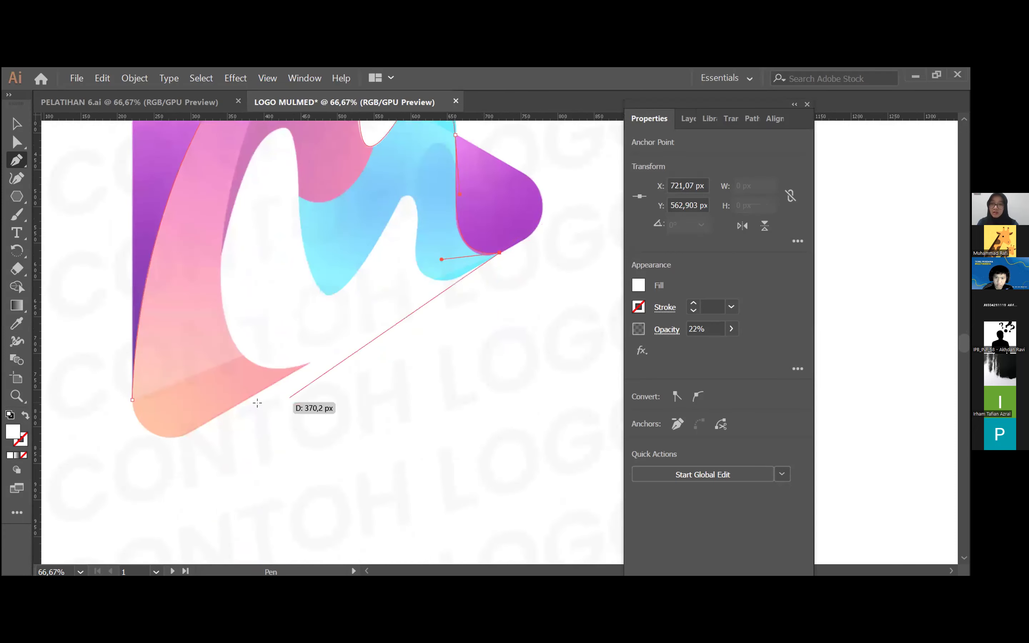
left_click(184, 429)
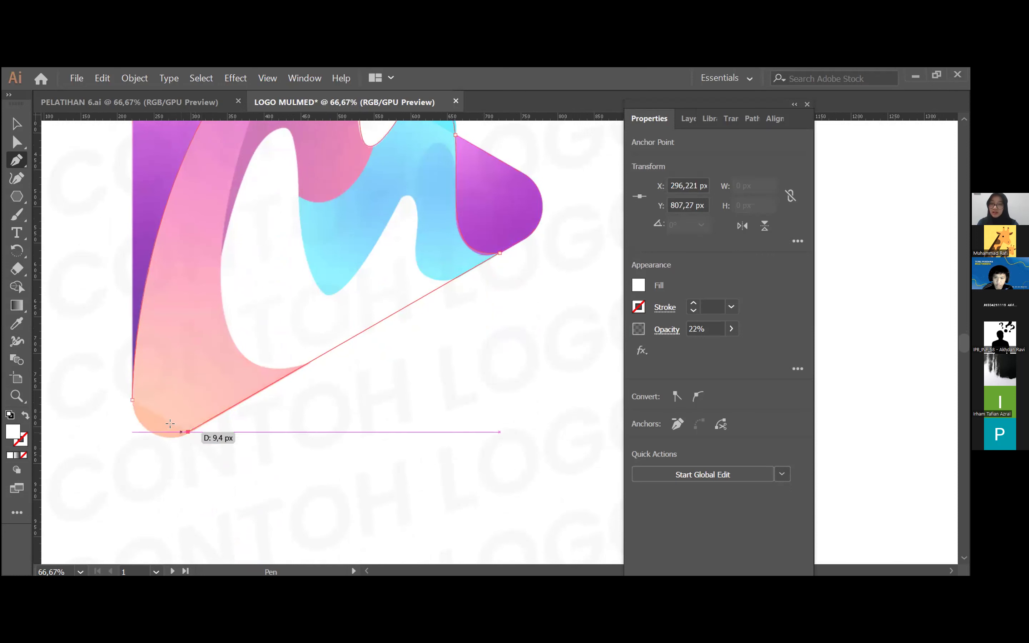
left_click(129, 396)
Leave the Pen tool and select the whole closed path with the Selection tool.
scroll(362, 405, "up", 5)
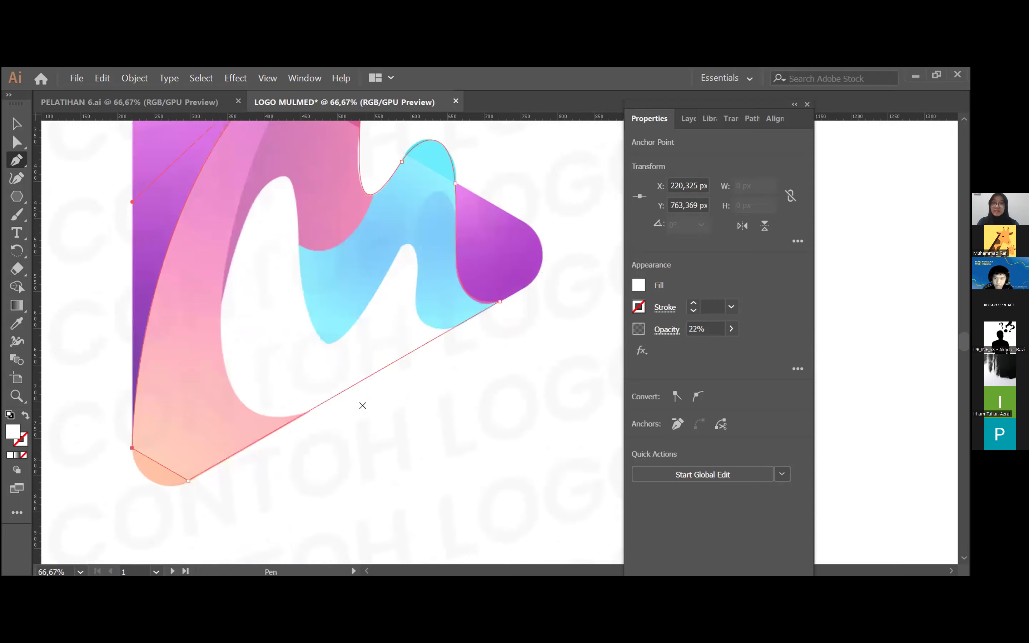
scroll(363, 405, "left", 3)
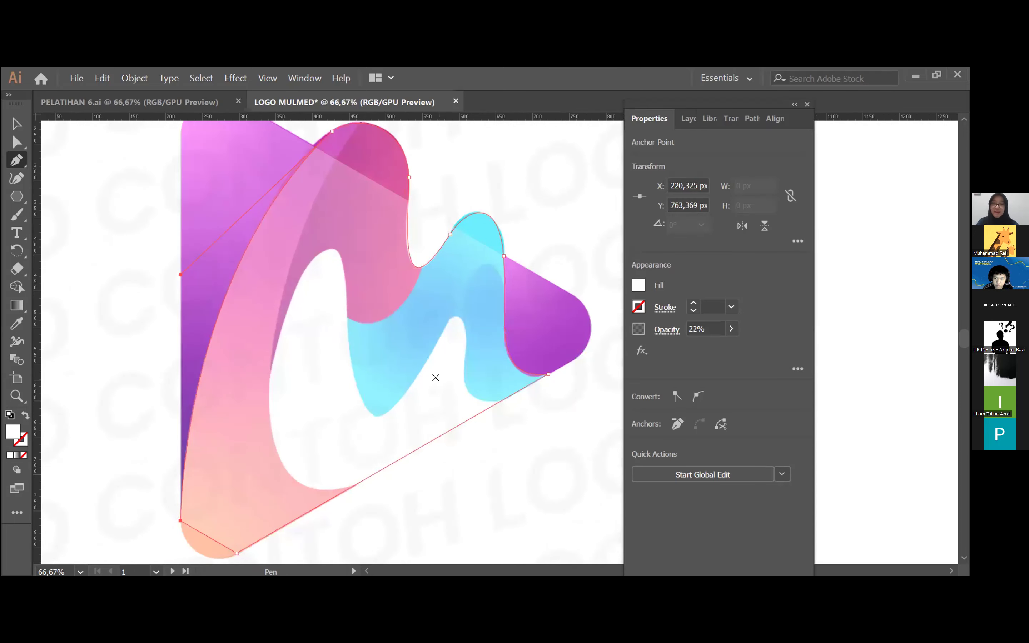
scroll(436, 378, "up", 1)
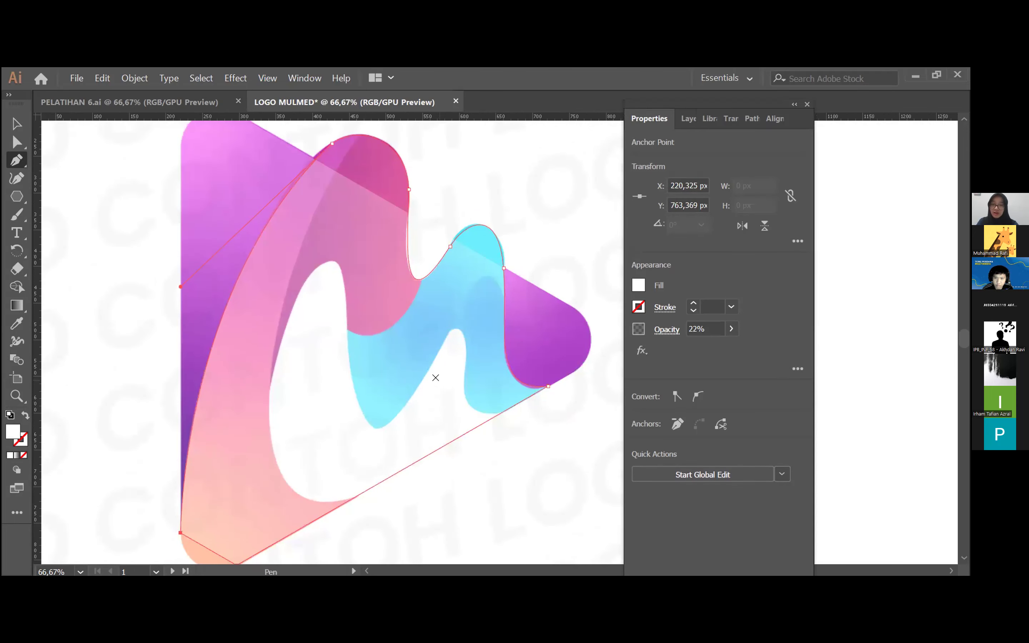
key("a")
left_click(378, 282)
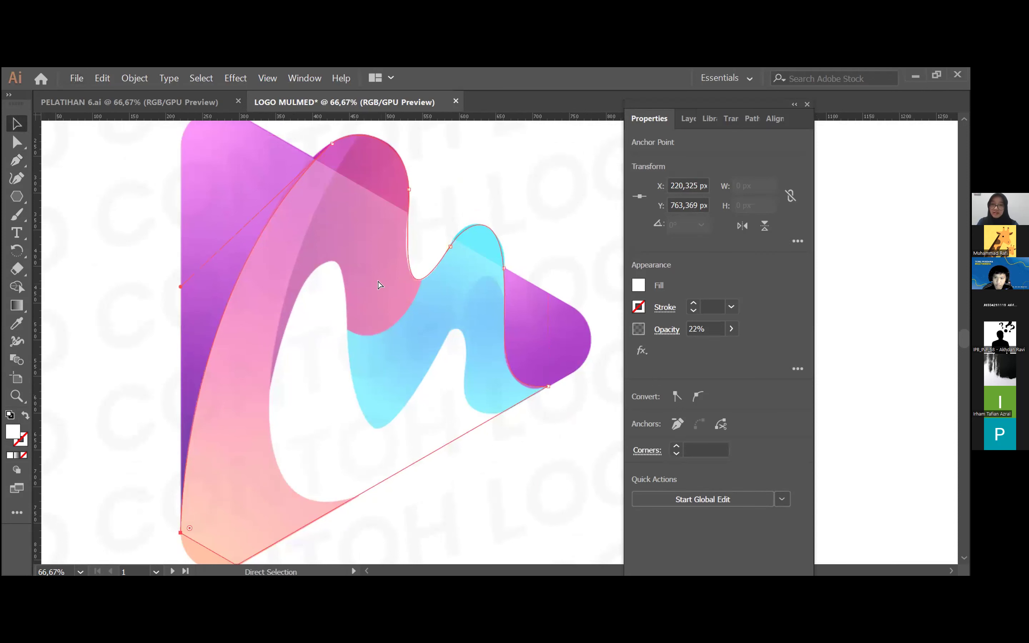
scroll(398, 305, "down", 1)
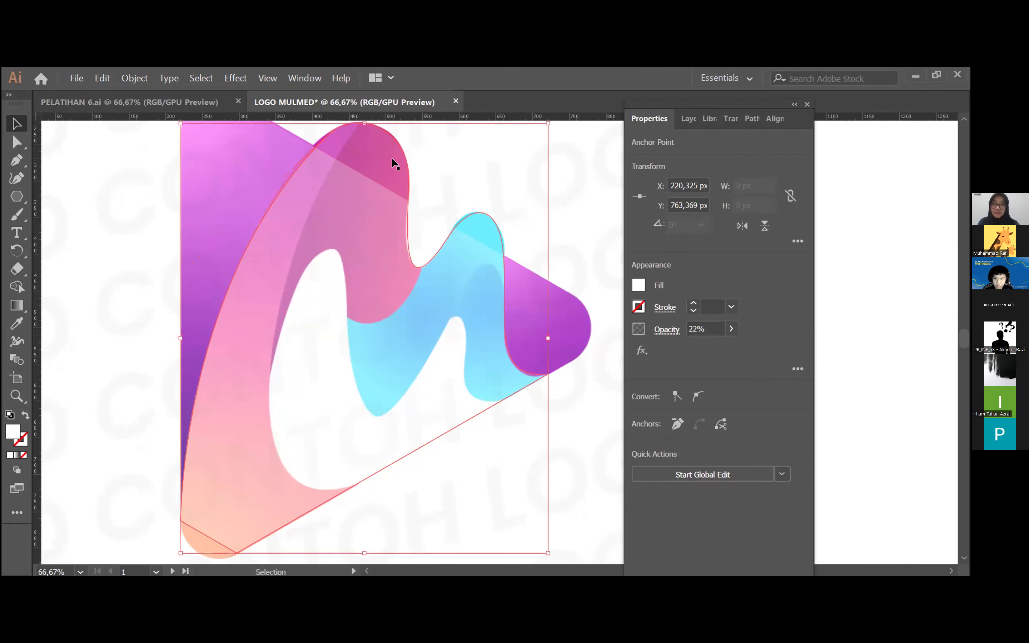
key("v")
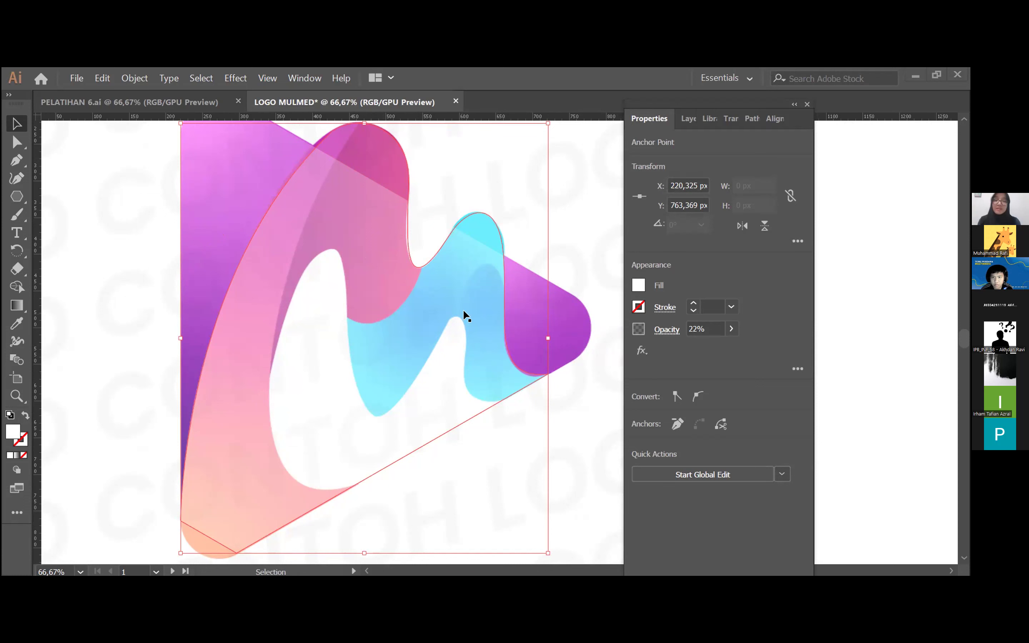
Examine the closed path's fit against the whole reference logo at 50% zoom.
scroll(465, 315, "left", 2)
scroll(463, 315, "right", 3)
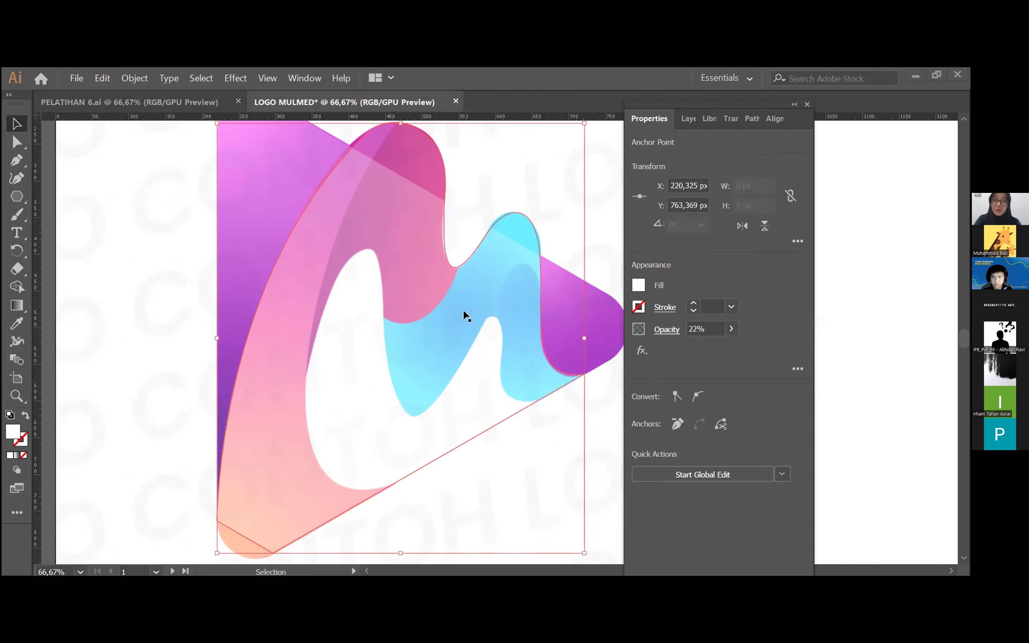
scroll(443, 333, "up", 1)
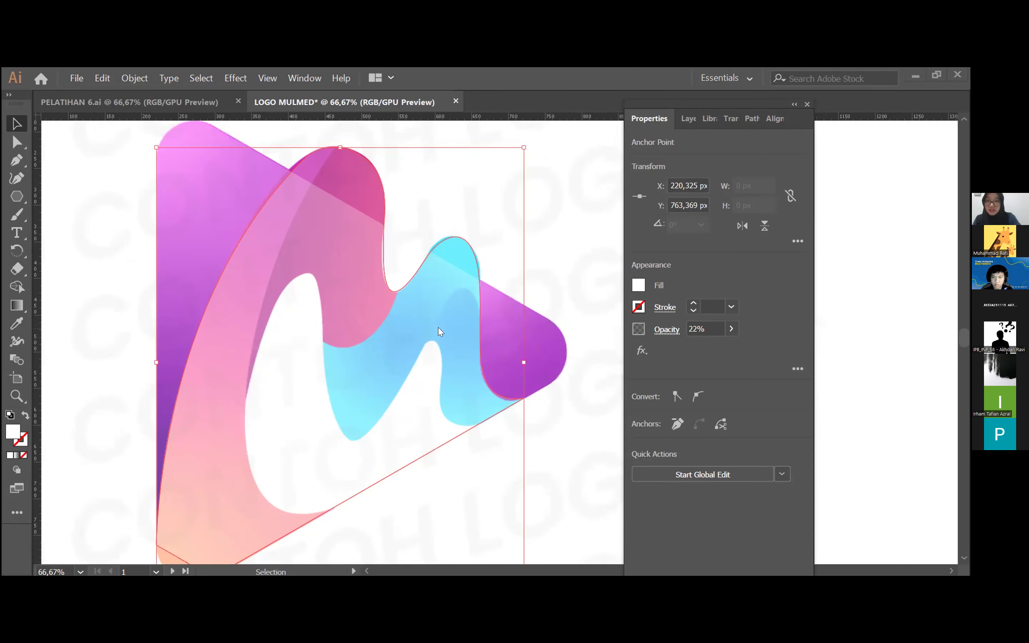
scroll(106, 209, "down", 2)
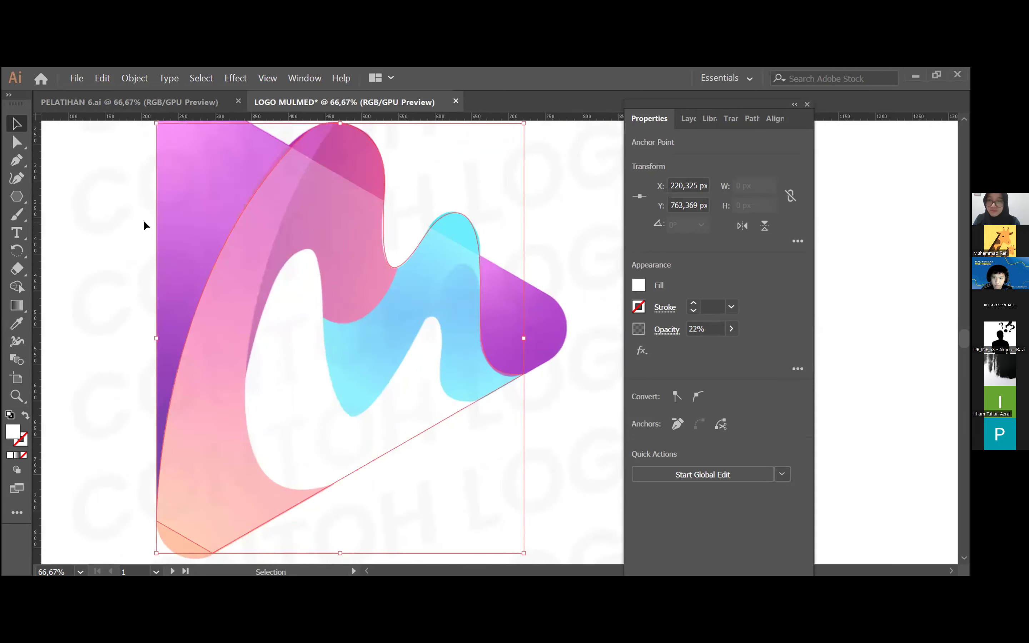
scroll(143, 239, "down", 1)
key("ctrl+minus")
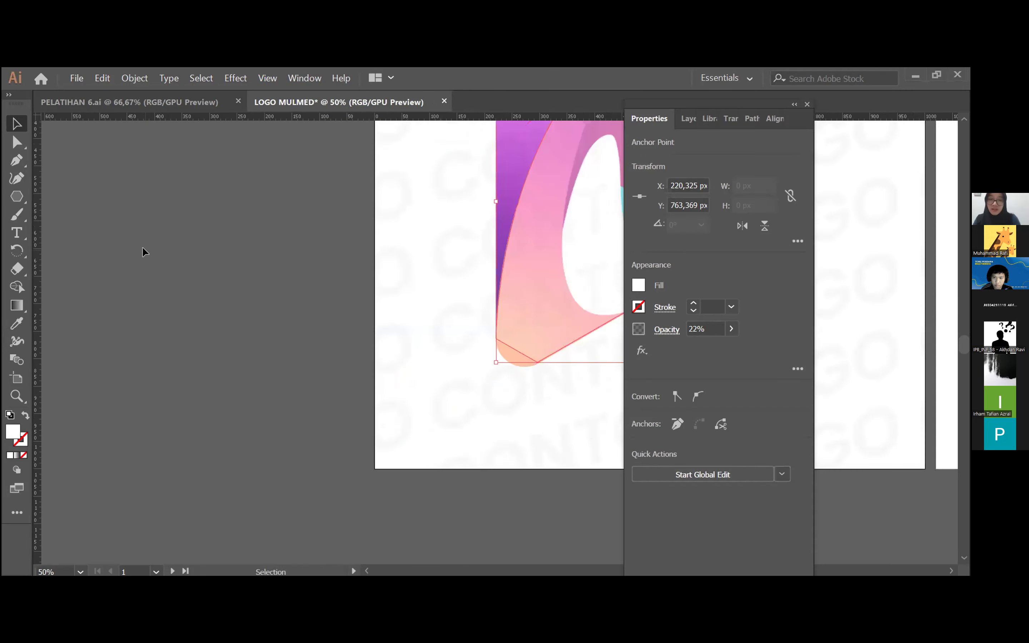
scroll(458, 353, "right", 5)
scroll(473, 360, "up", 4)
scroll(357, 335, "right", 2)
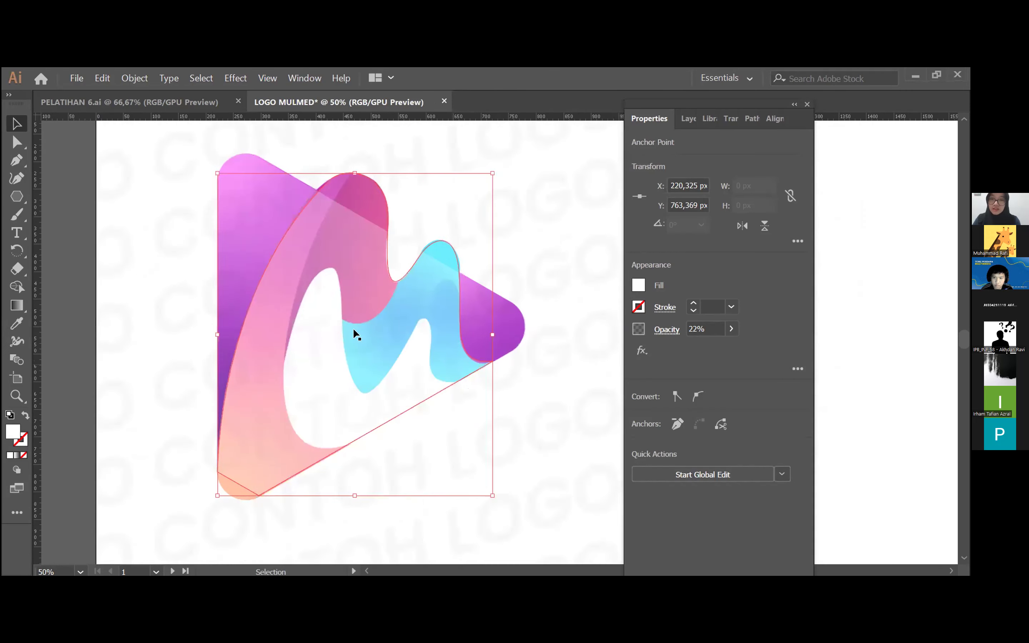
Duplicate the rounded triangle and the traced path together onto the empty area left of the artboard.
left_click_drag(303, 161, 491, 415)
left_click_drag(441, 338, 103, 340)
left_click(570, 208)
Delete the original traced path from the reference logo while keeping the rounded triangle on the artboard.
left_click(345, 179)
left_click(388, 194)
left_click(375, 195)
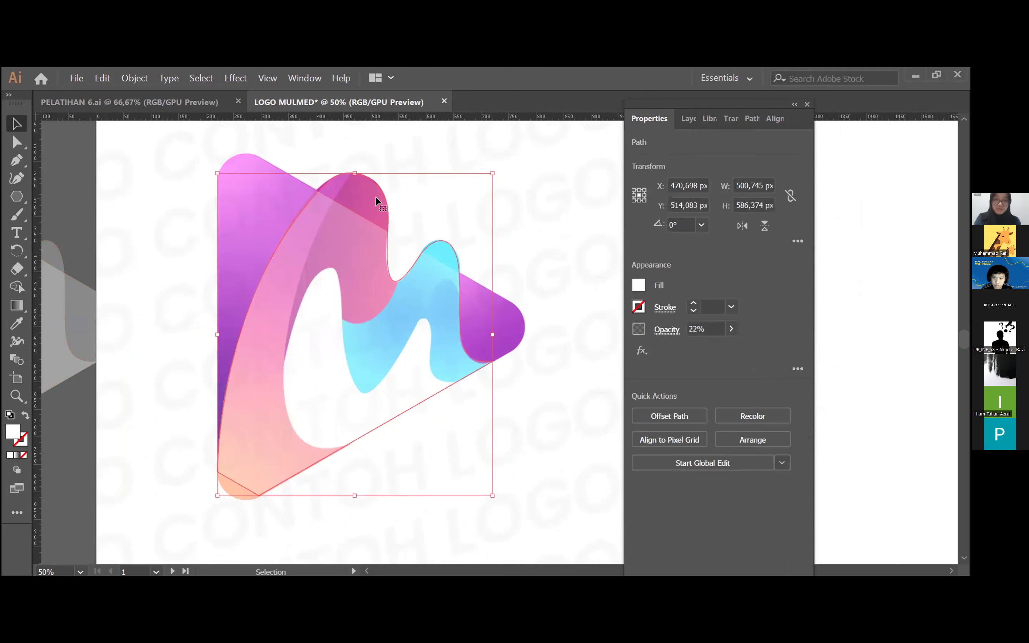
key("Delete")
Try to start a new Pen path at the triangle's lower-left anchor over the logo's orange corner.
left_click(18, 159)
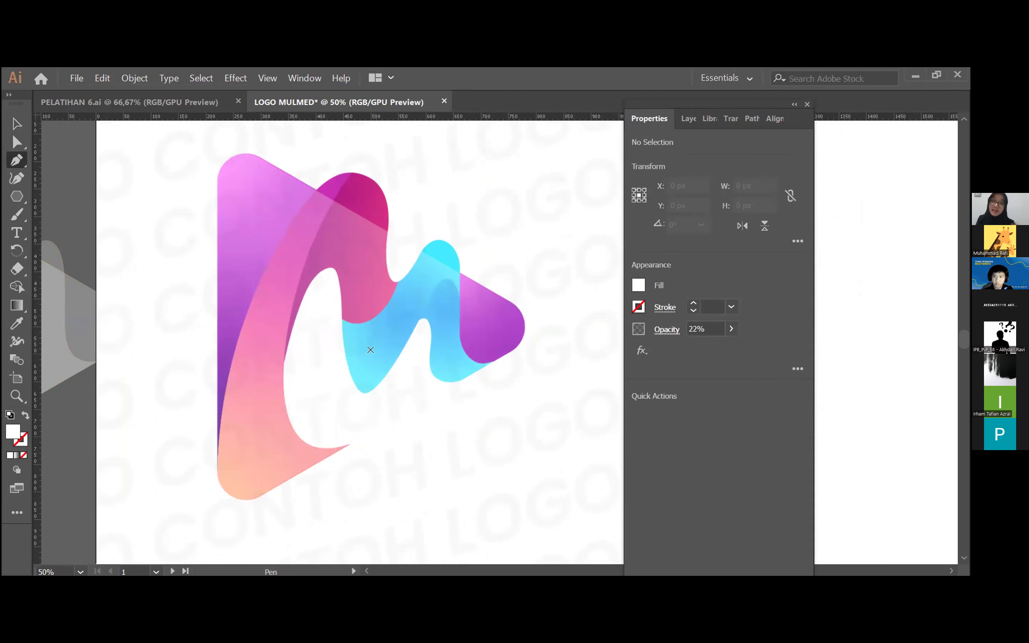
key("ctrl")
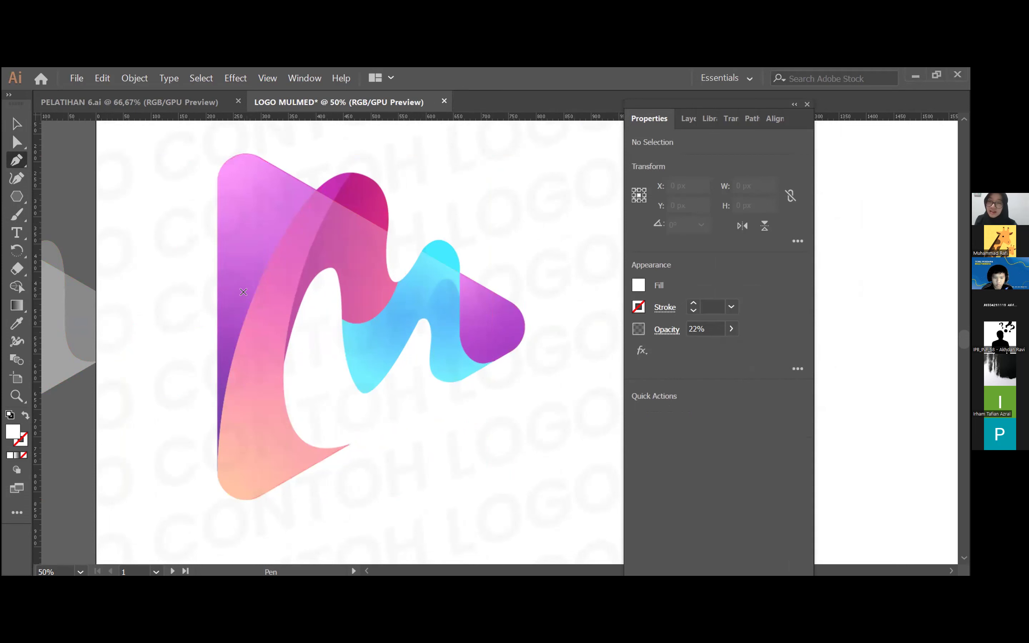
left_click(216, 469)
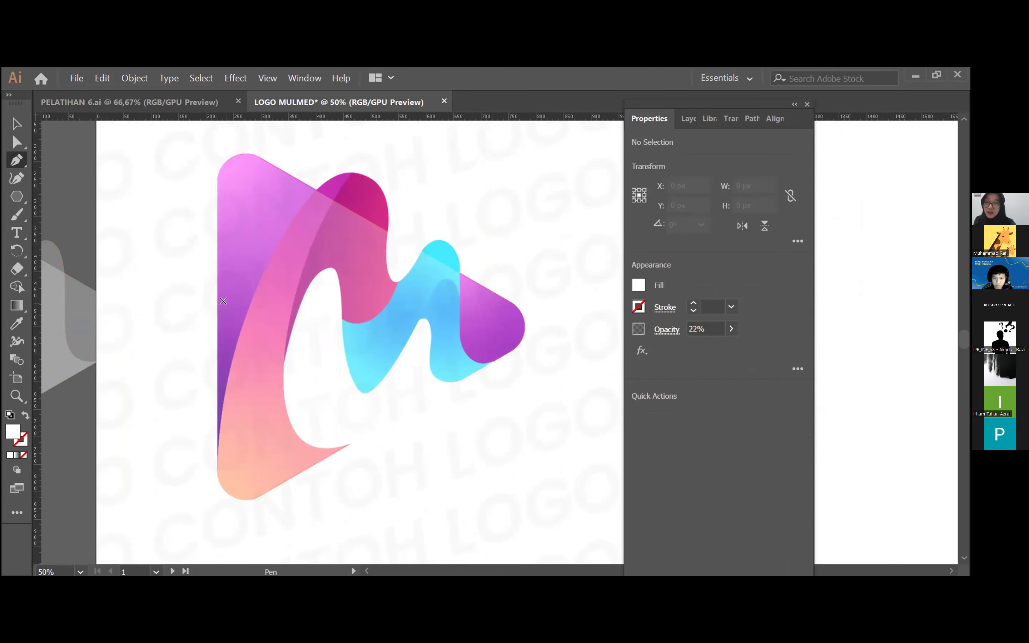
key("ctrl+z")
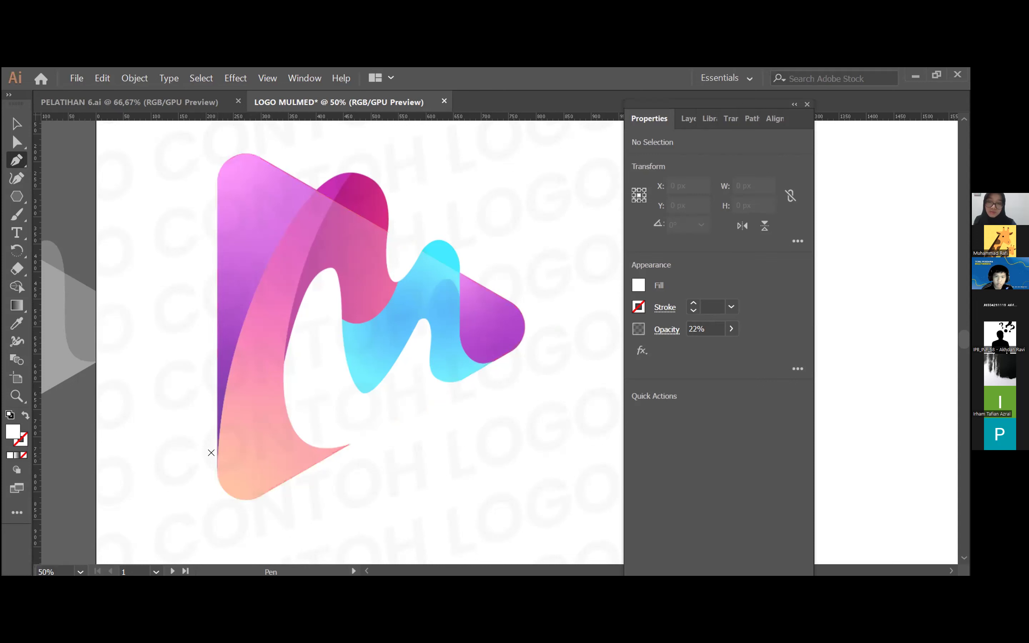
left_click(215, 471)
key("ctrl+z")
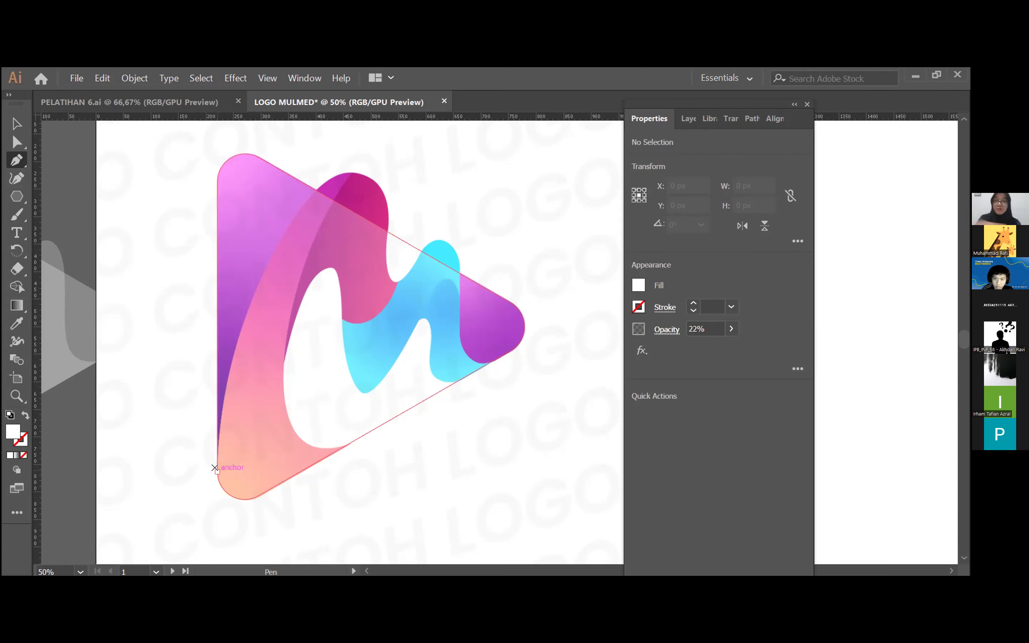
Check that the Smart Guides option is enabled for snapping to anchors.
left_click(266, 78)
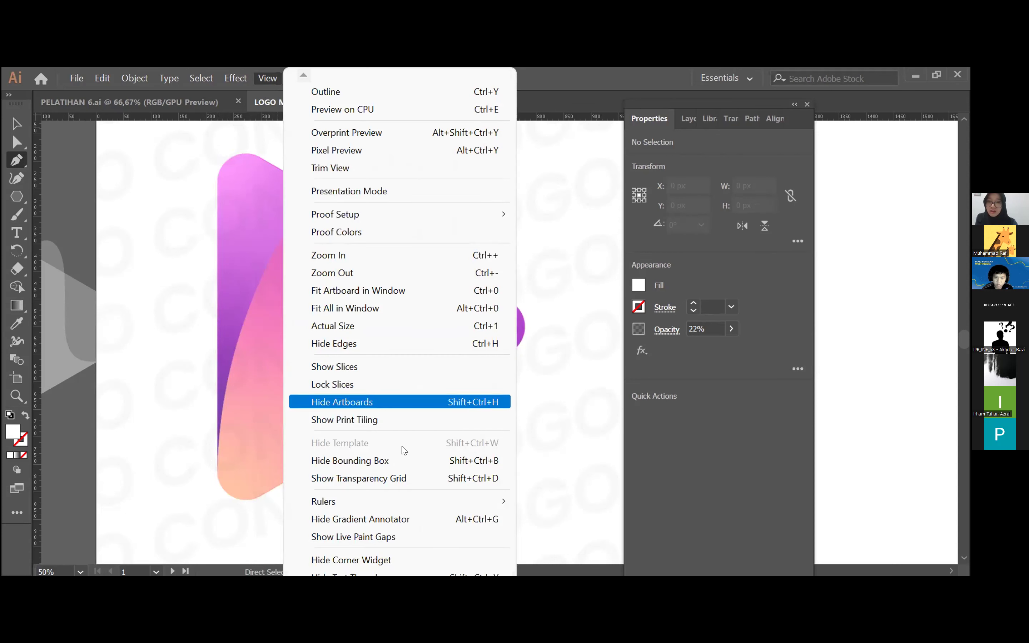
mouse_move(303, 575)
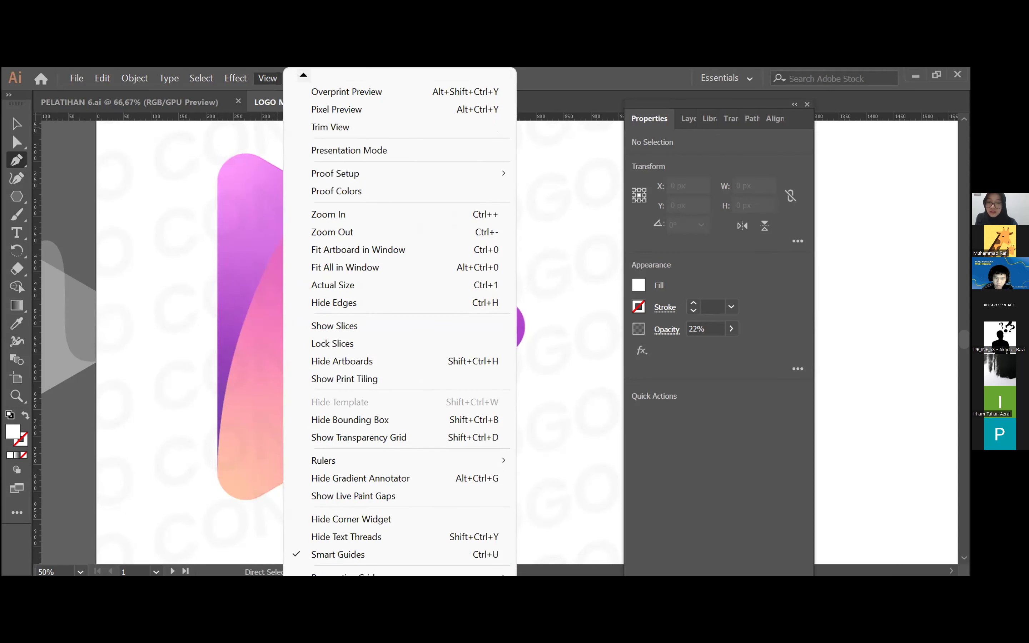
left_click(265, 78)
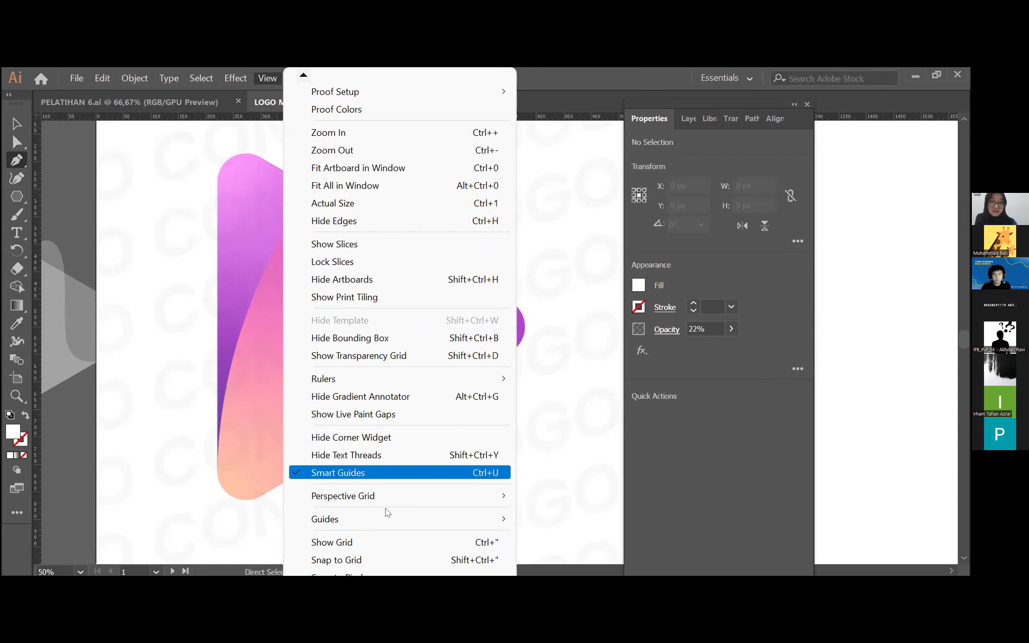
left_click(385, 473)
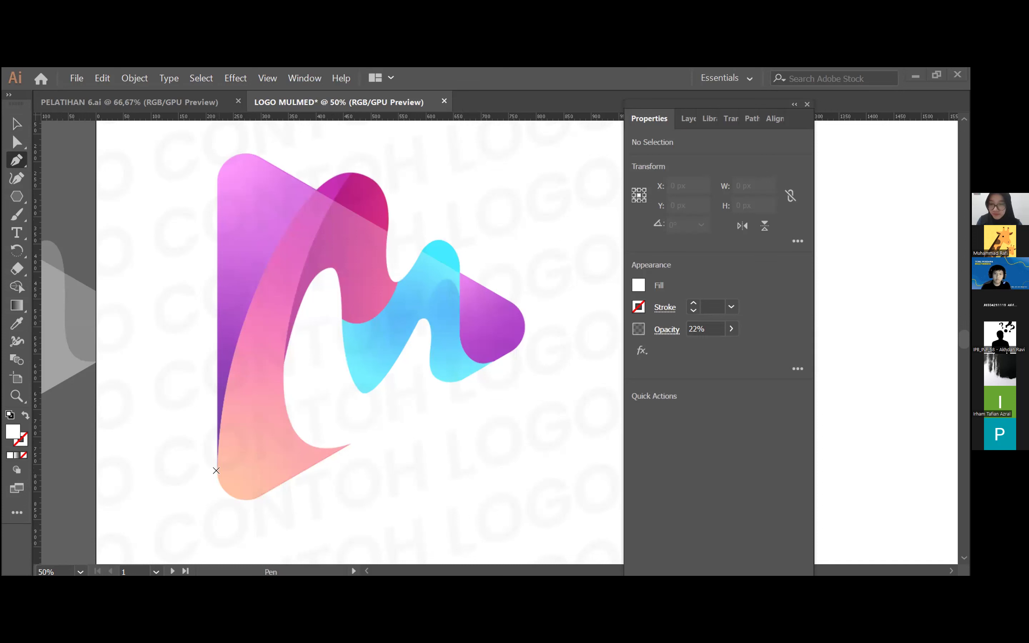
key("ctrl")
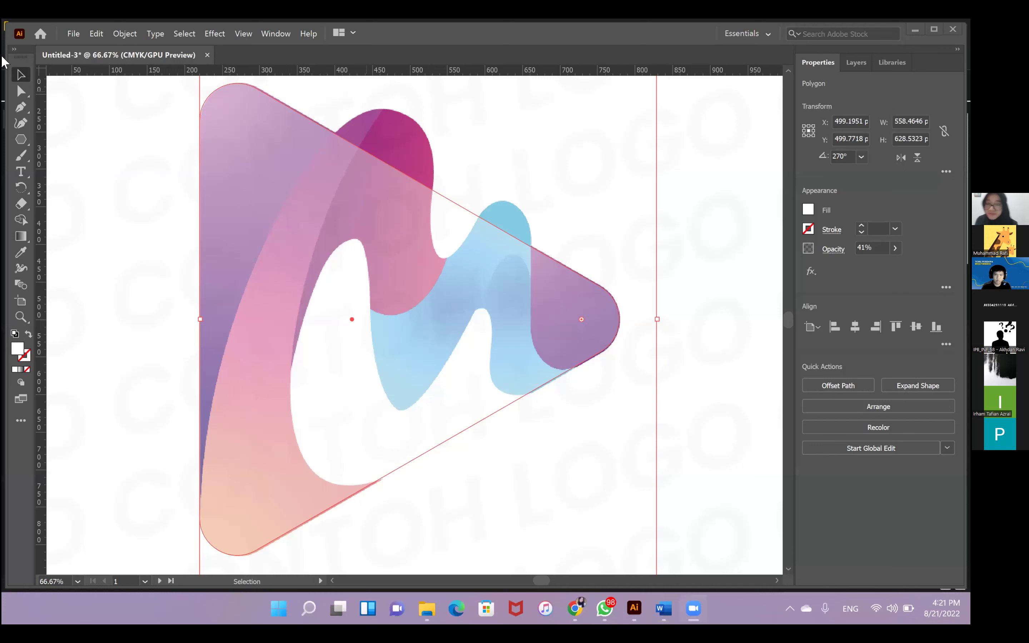
Deselect the rounded triangle in the Untitled-3 document and activate the Pen tool for a new path.
left_click(22, 107)
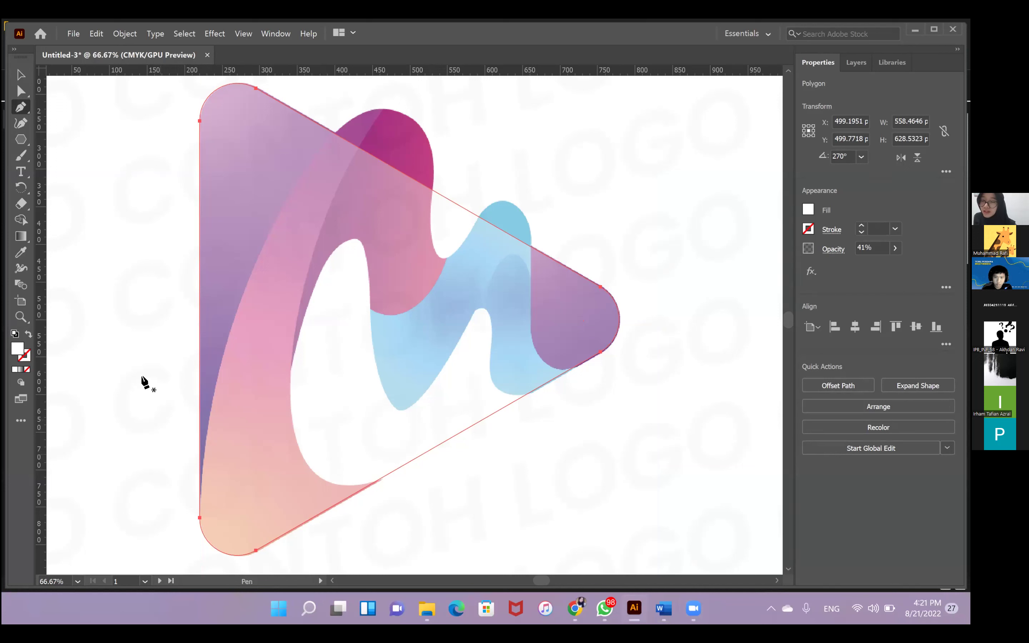
key("ctrl")
left_click(27, 77)
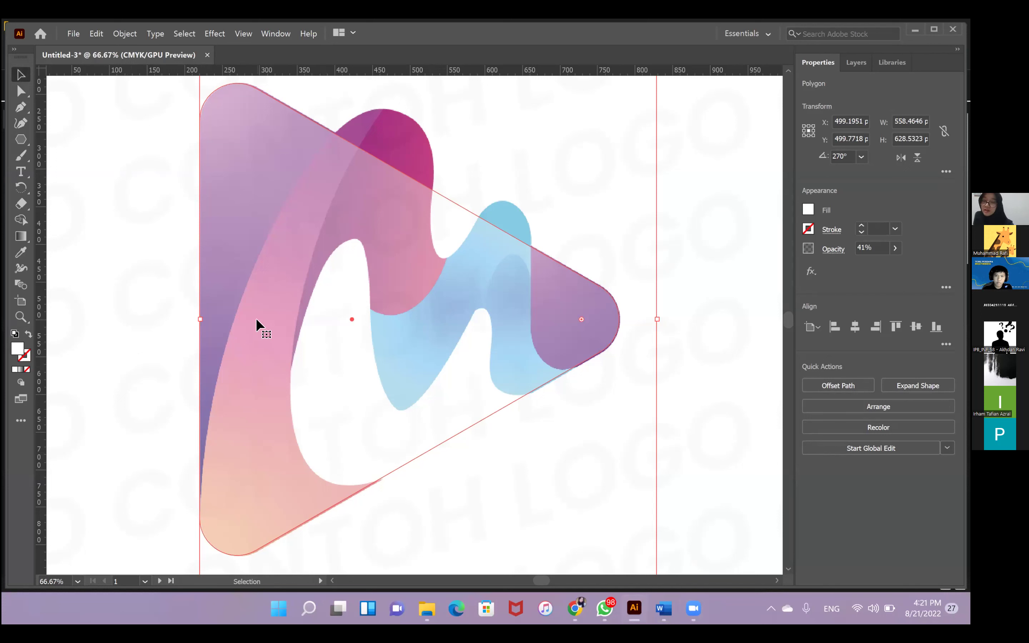
left_click(137, 284)
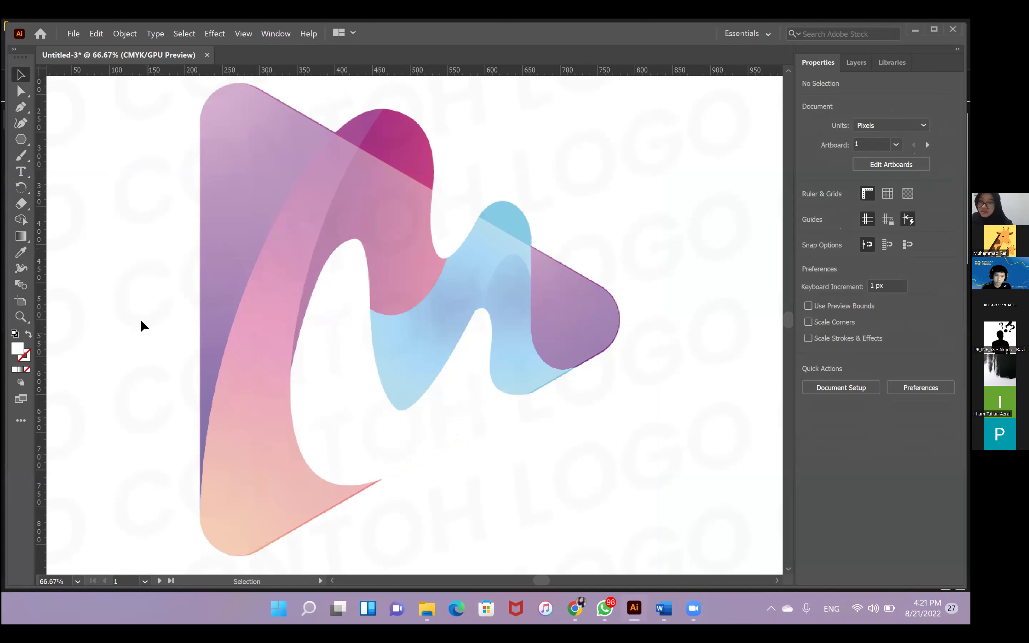
left_click(21, 108)
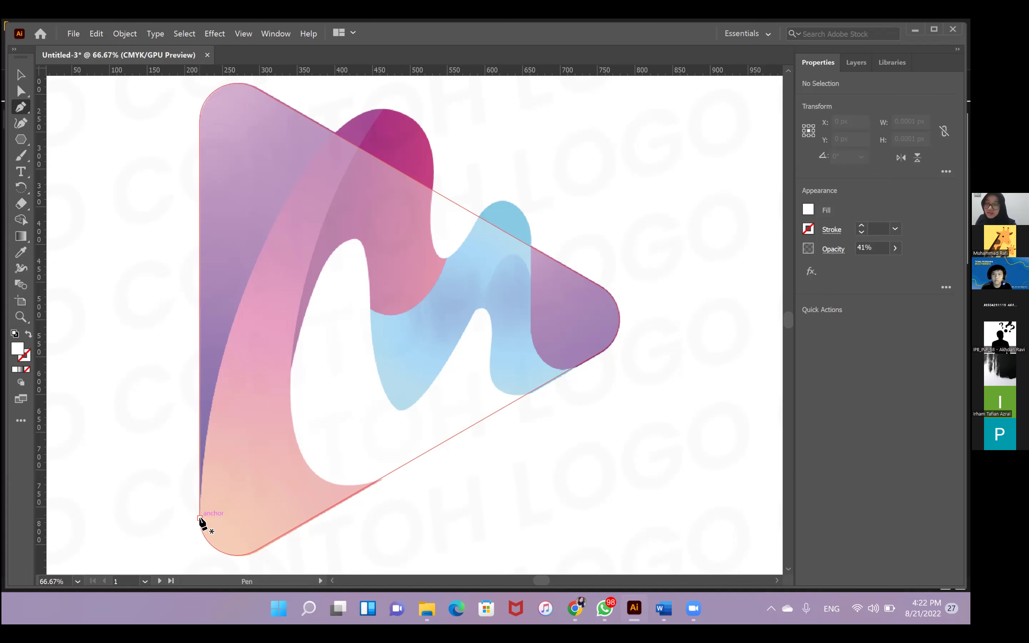
Start a path at the triangle's lower-left anchor and curve its first segment along the pink band's outer edge to its peak.
left_click(200, 518)
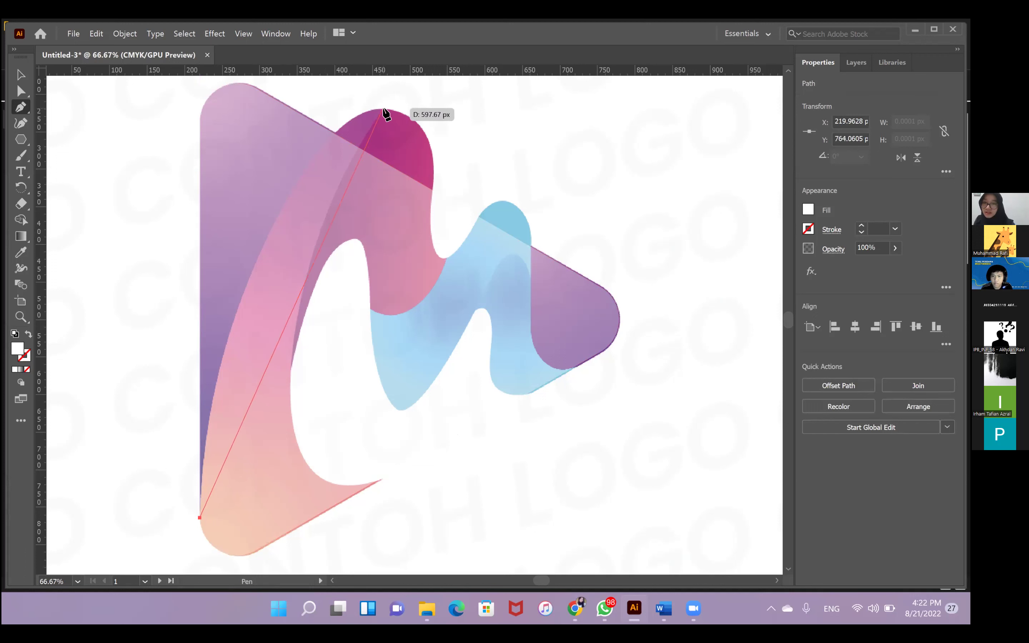
left_click(385, 109)
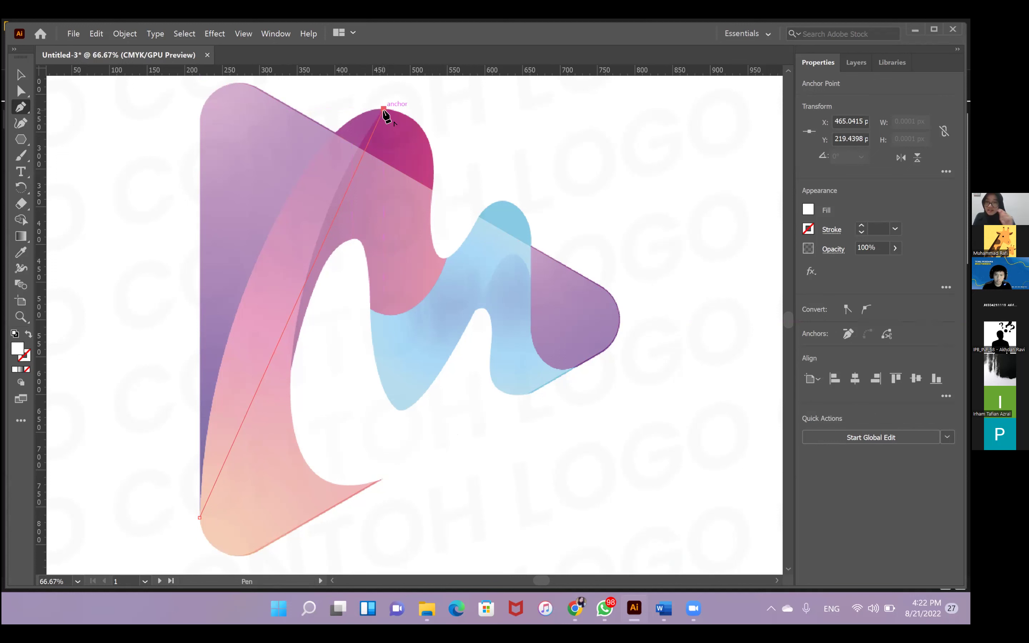
key("ctrl")
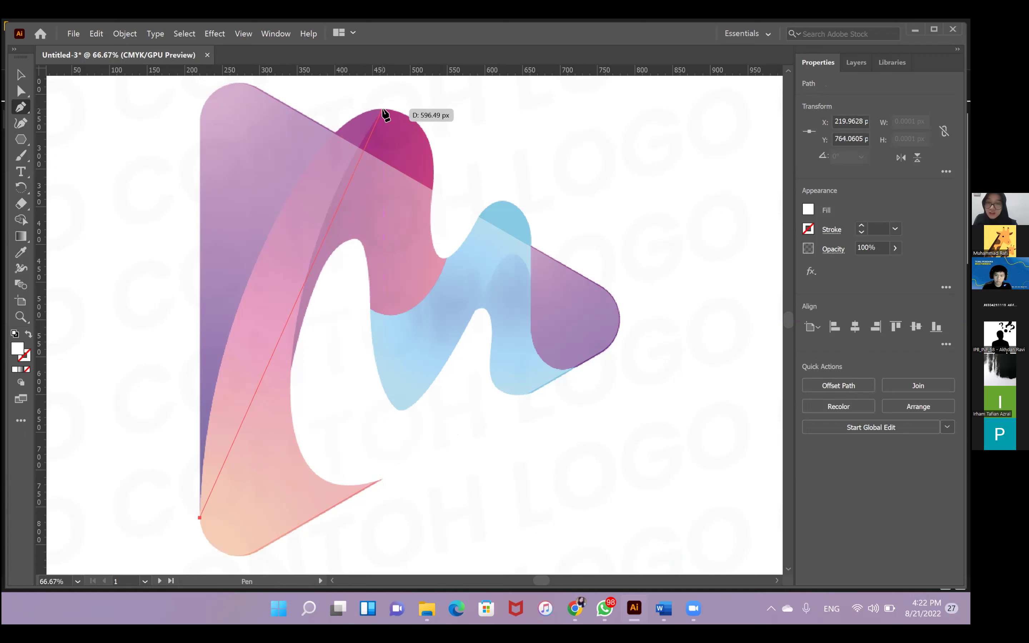
left_click(383, 109)
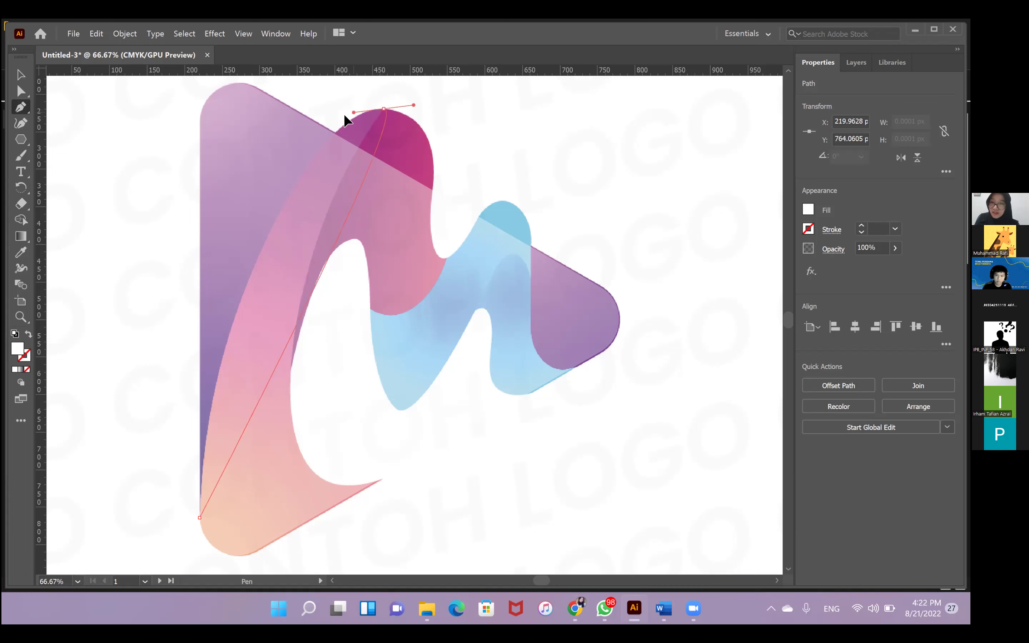
left_click_drag(383, 110, 559, 88)
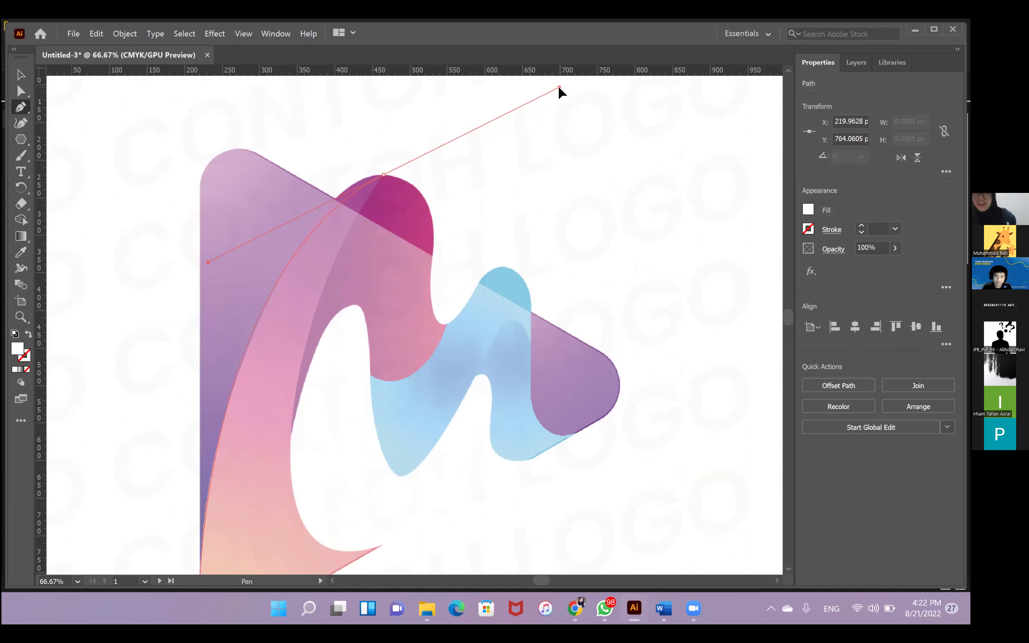
left_click_drag(559, 87, 560, 87)
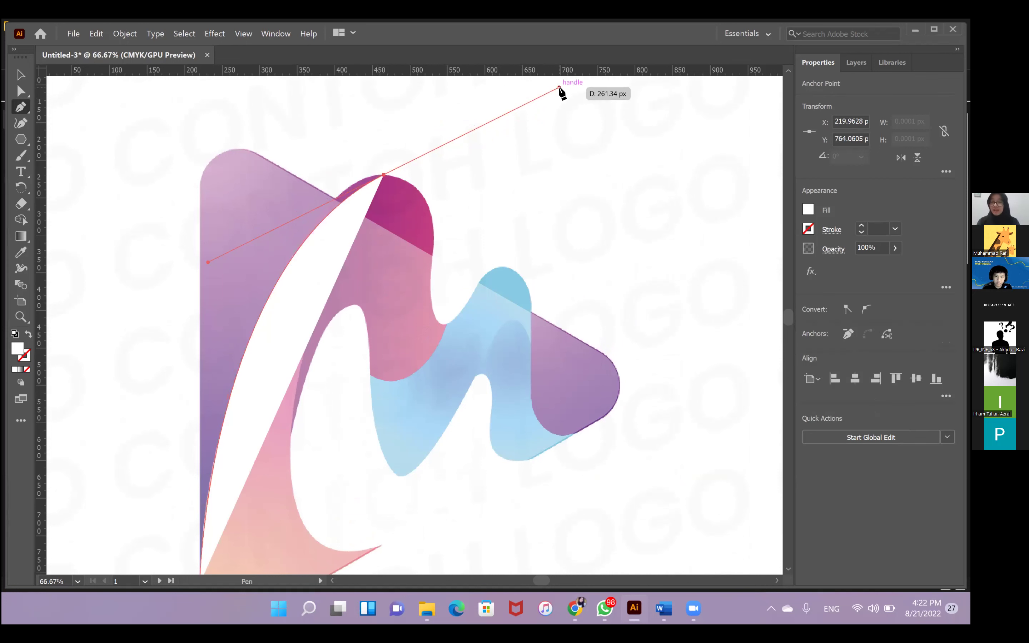
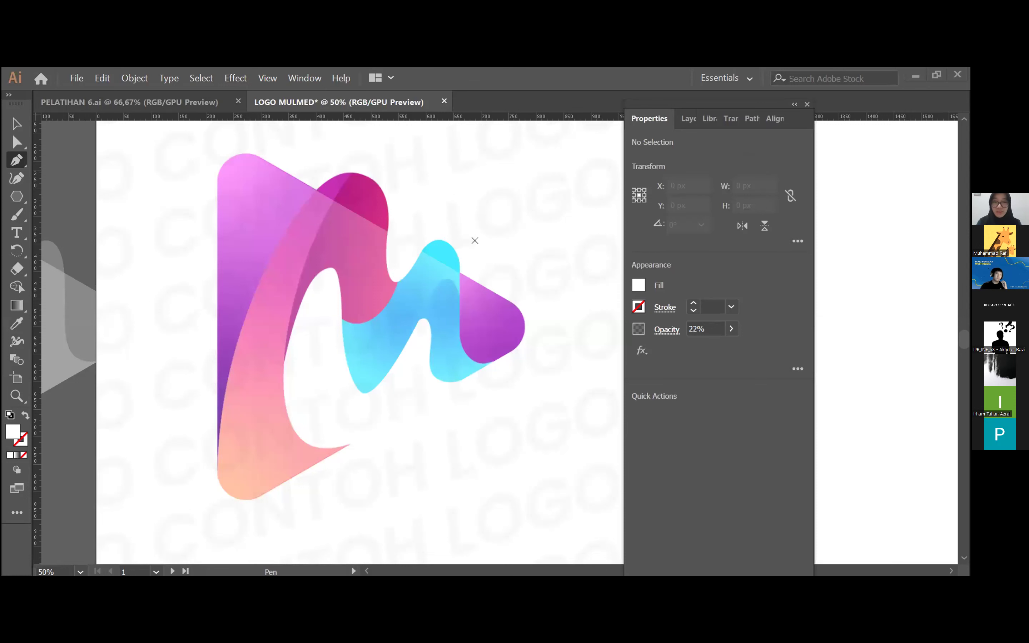
In LOGO MULMED, move the off-artboard copies of the triangle and traced path back over the reference logo.
key("v")
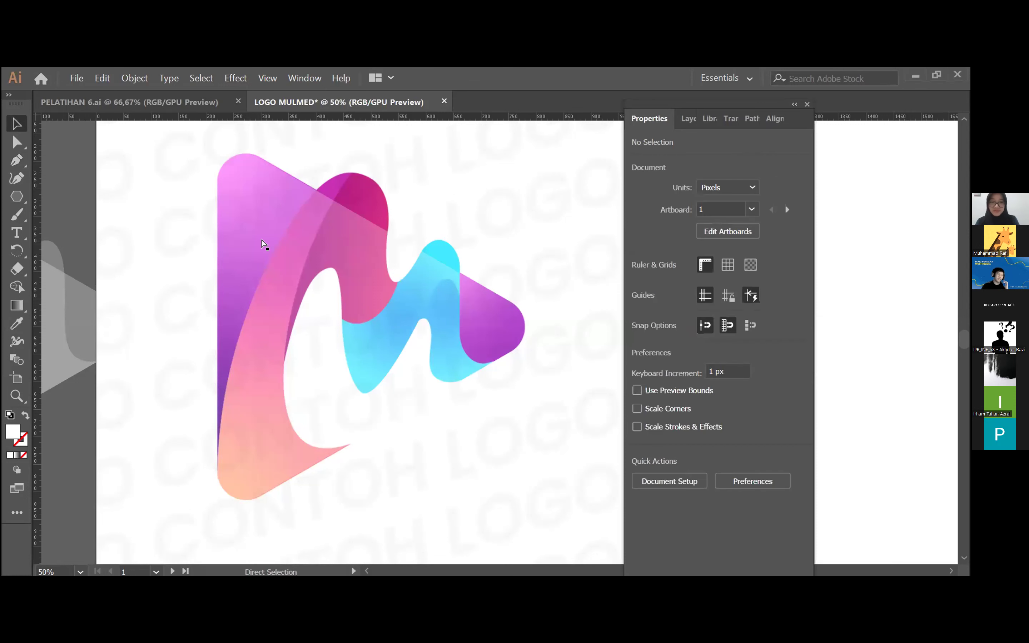
key("ctrl+minus")
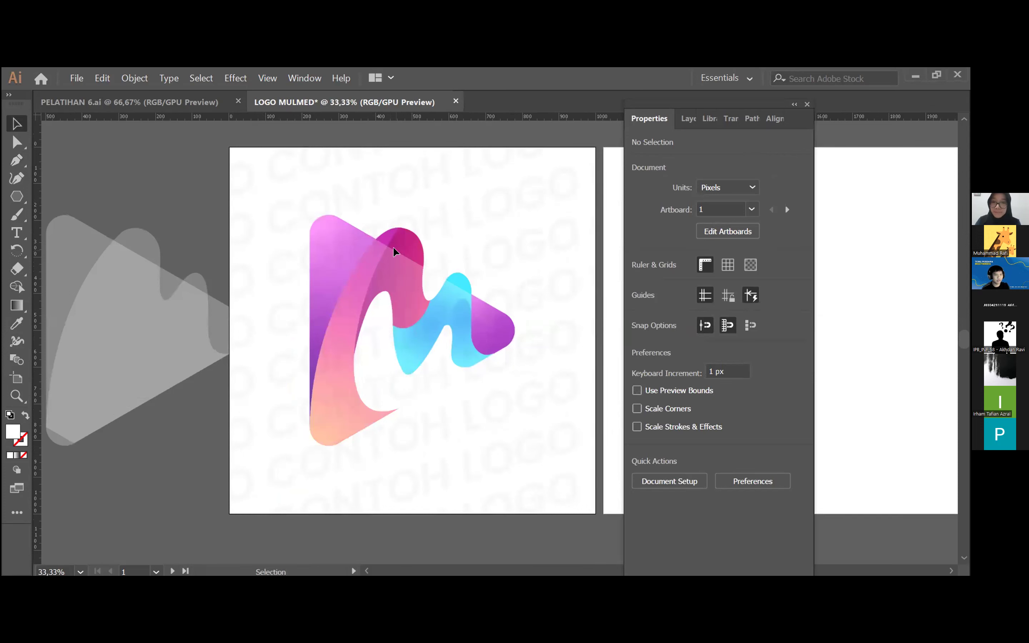
left_click(489, 386)
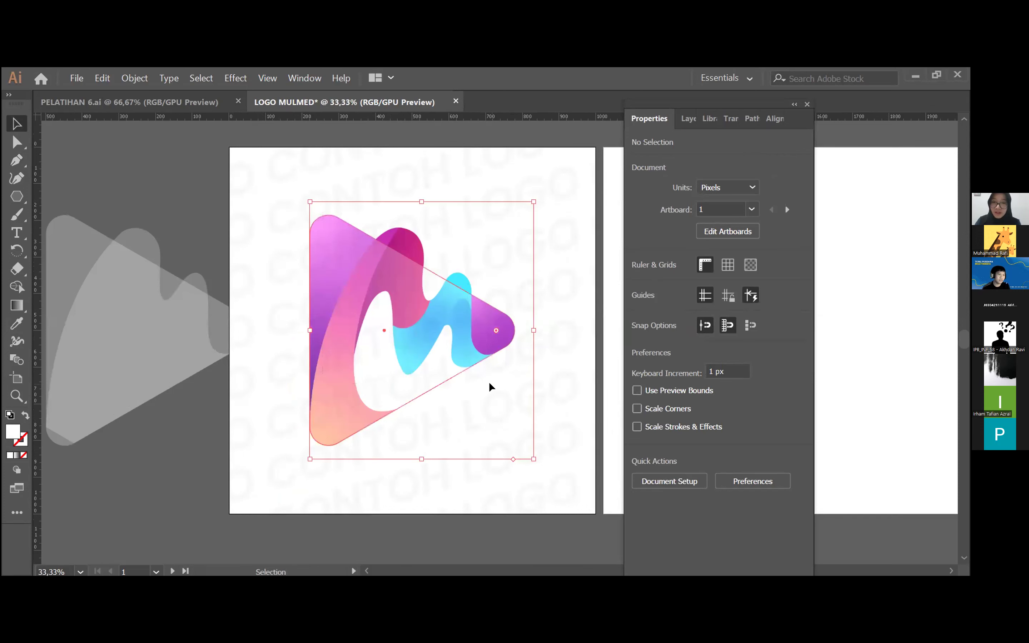
left_click(154, 222)
left_click_drag(158, 356, 418, 339)
key("ctrl+equal")
key("ctrl+equal")
key("ctrl+minus")
key("v")
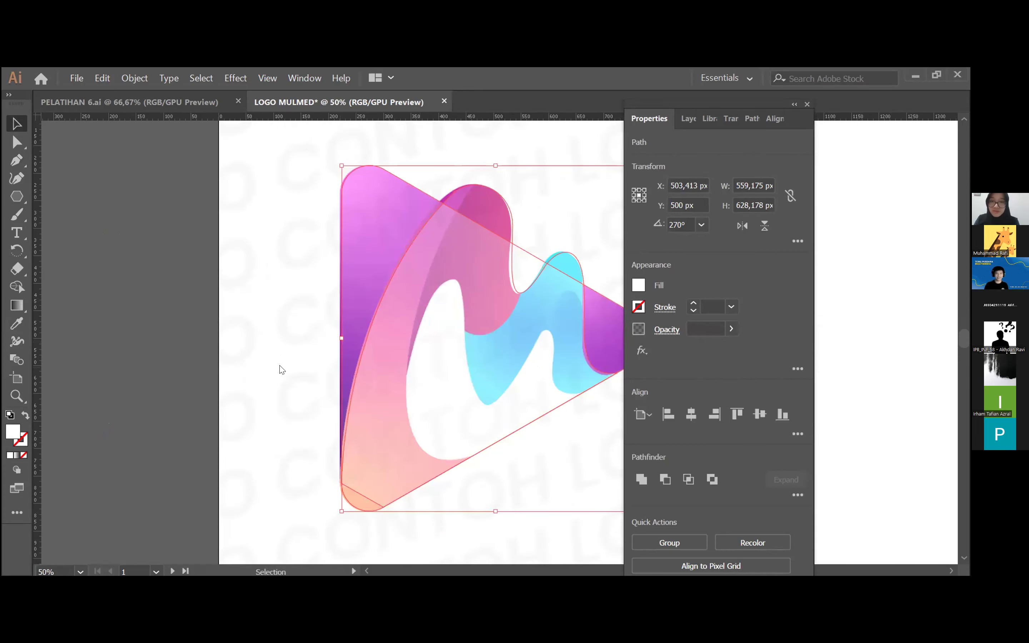
Undo the copies' move, the deletion of the traced path and the off-artboard duplication, and clear the selection.
key("ctrl+z")
key("ctrl+z")
key("ctrl+z")
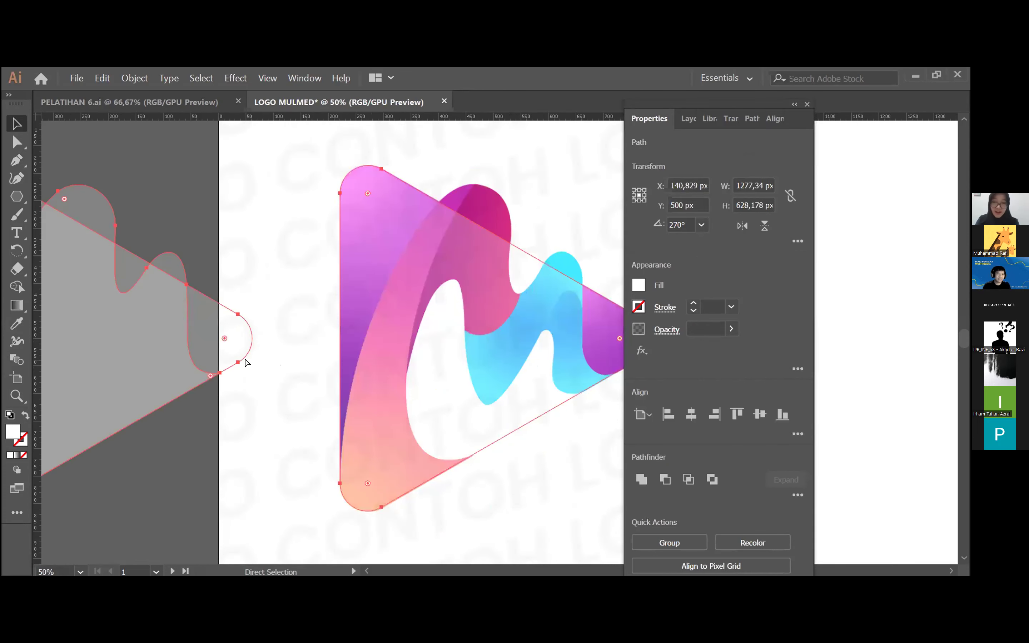
scroll(245, 362, "right", 3)
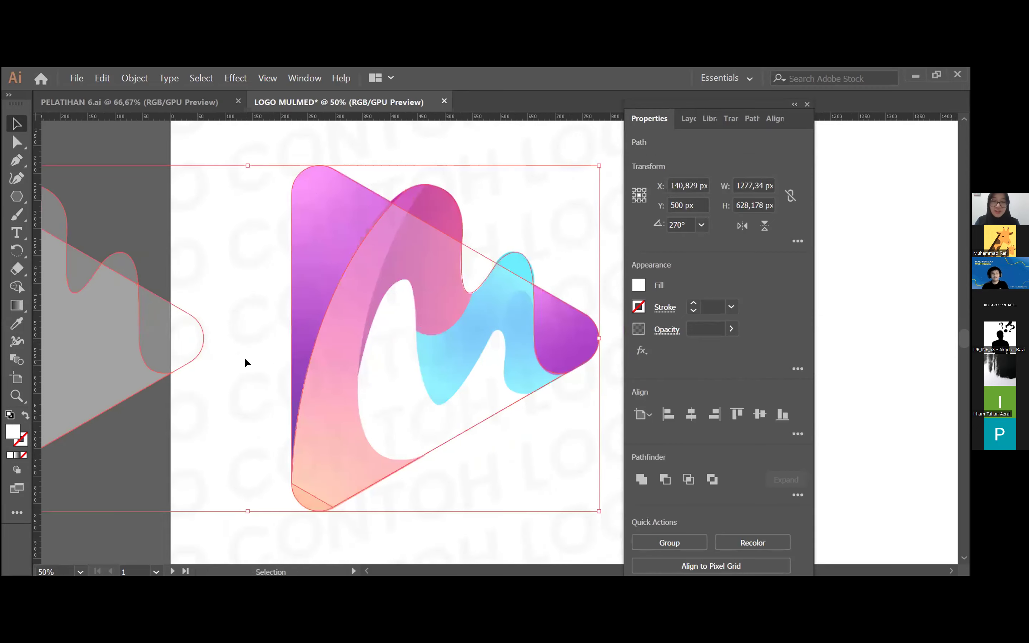
left_click(520, 179)
scroll(528, 204, "right", 3)
key("ctrl+equal")
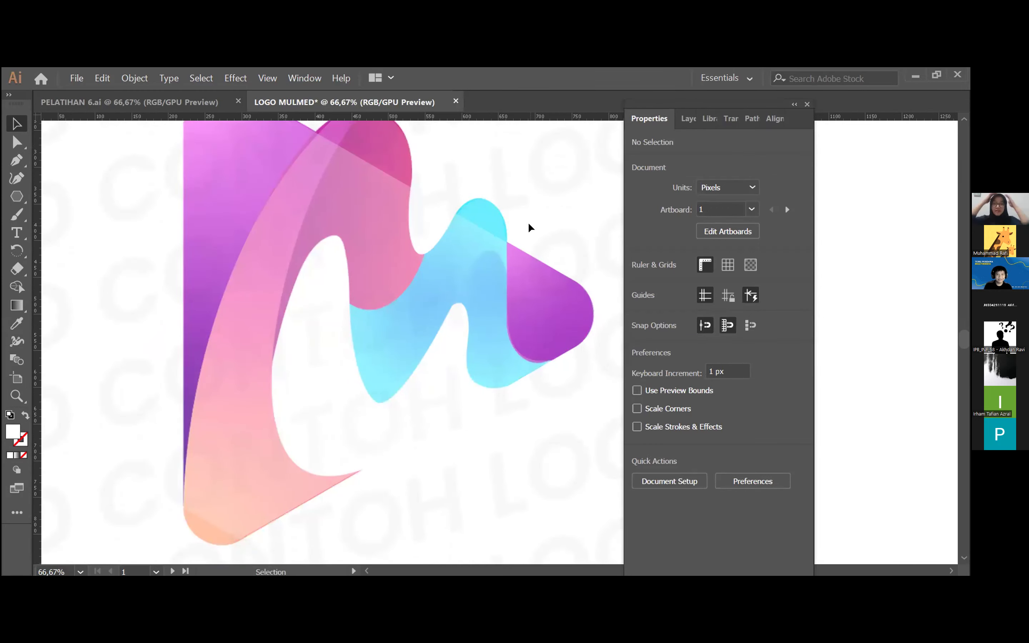
Select the triangle and traced path together, examine their combined fit over the reference logo, and deselect them.
left_click_drag(148, 235, 563, 475)
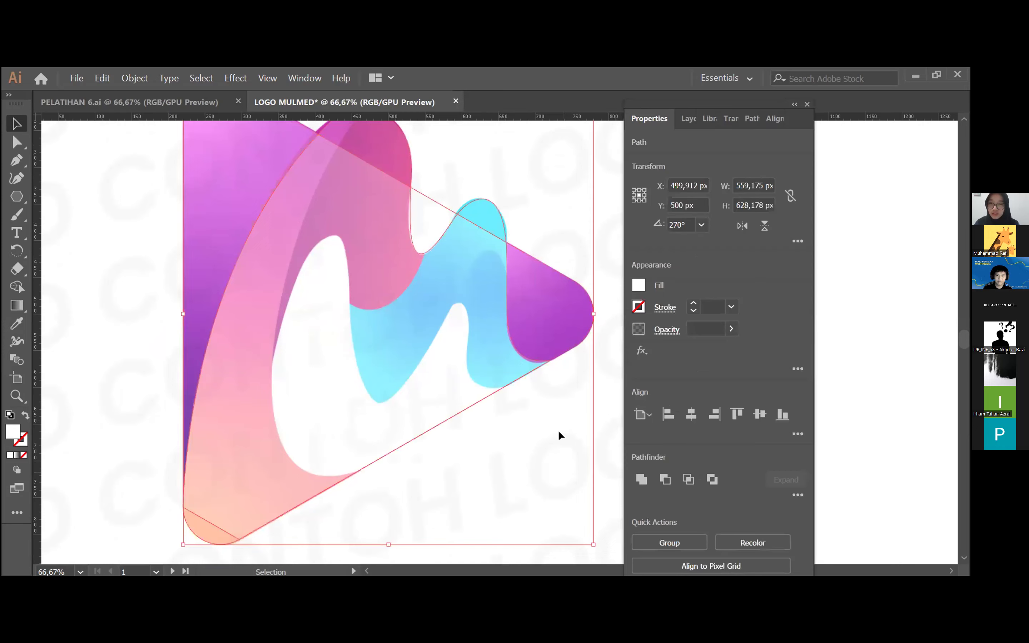
scroll(558, 434, "right", 3)
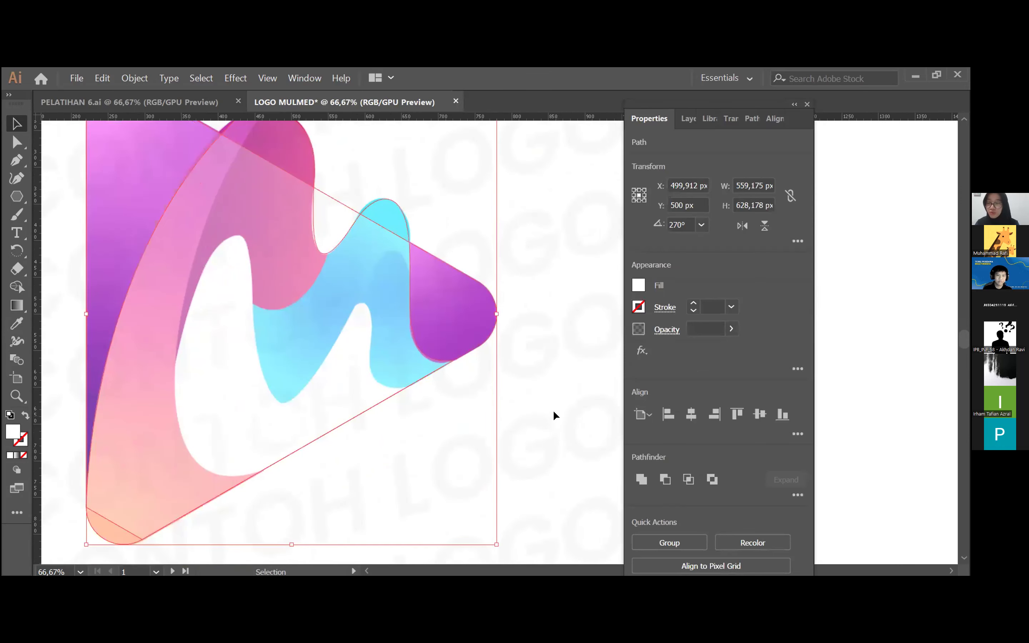
scroll(543, 347, "left", 2)
scroll(543, 347, "right", 3)
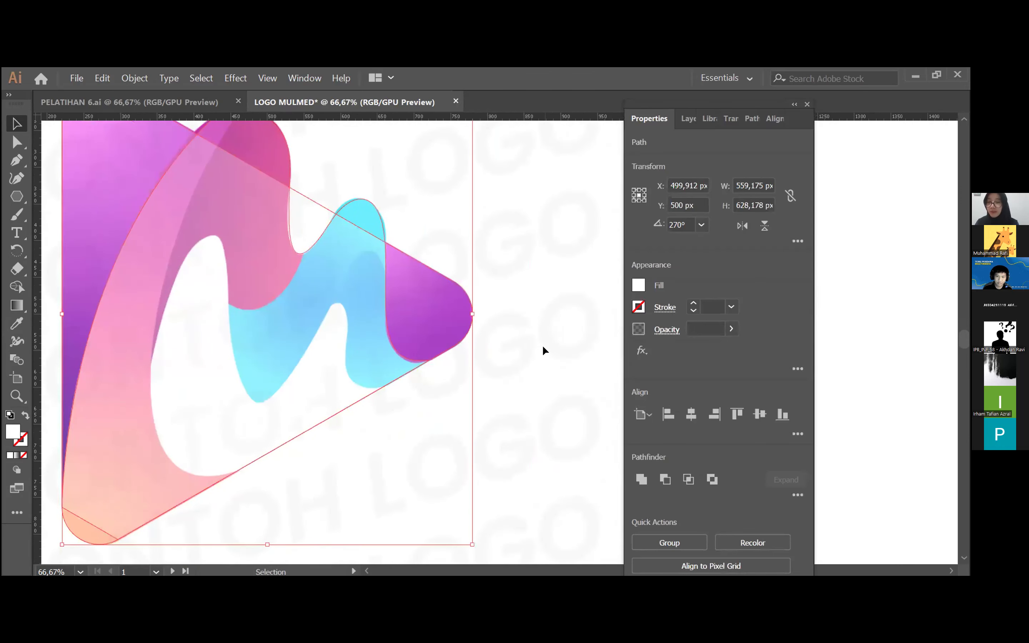
key("ctrl+minus")
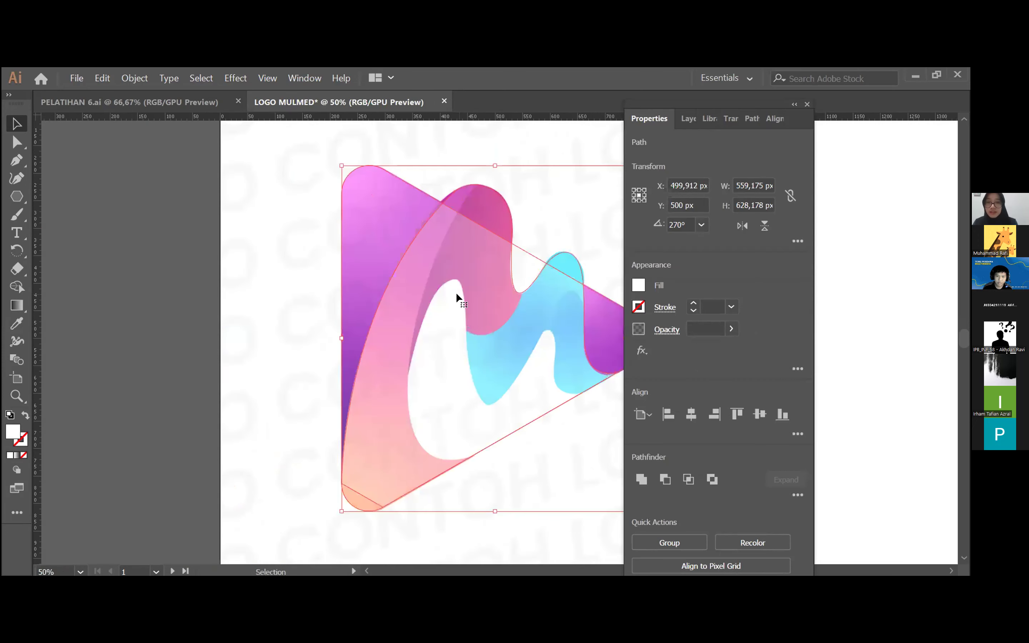
scroll(457, 295, "right", 3)
scroll(467, 292, "right", 1)
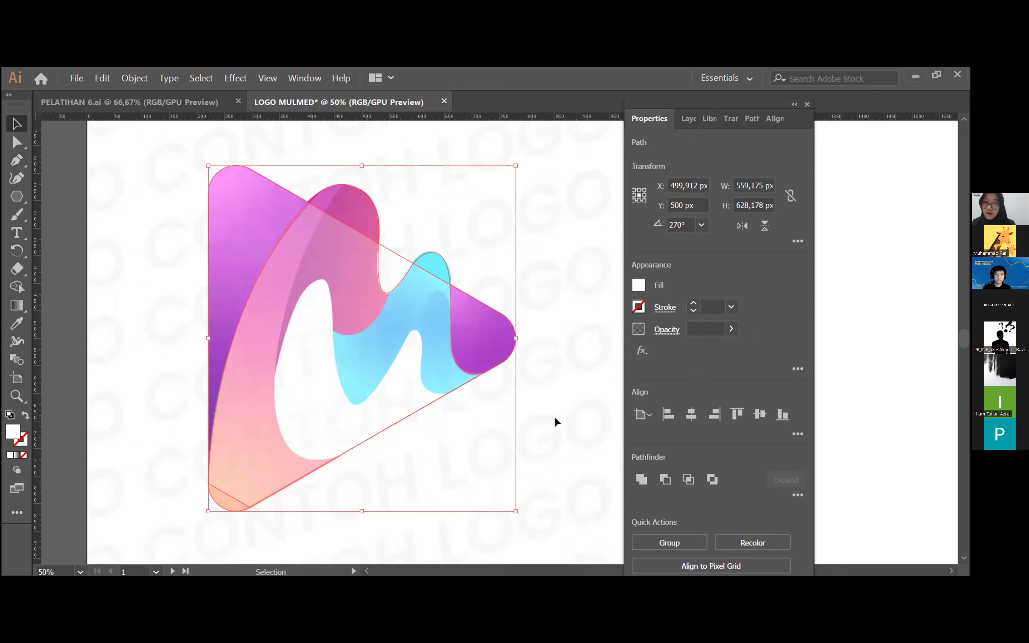
left_click(159, 373)
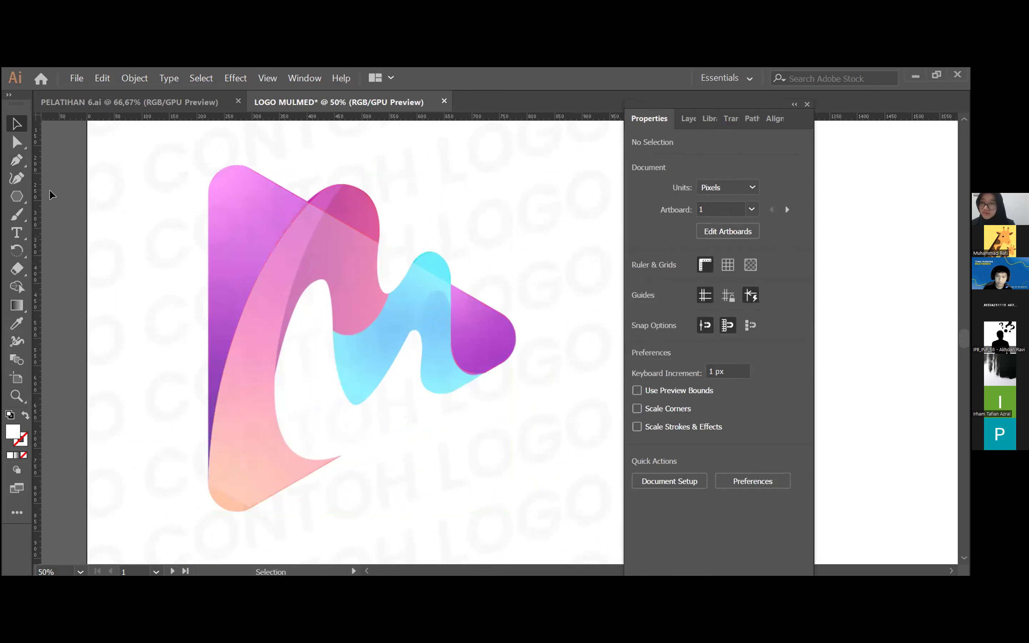
Try to add an anchor to the traced path at the pink band's lower inner tip, and undo the stray points.
left_click(22, 164)
key("ctrl+plus")
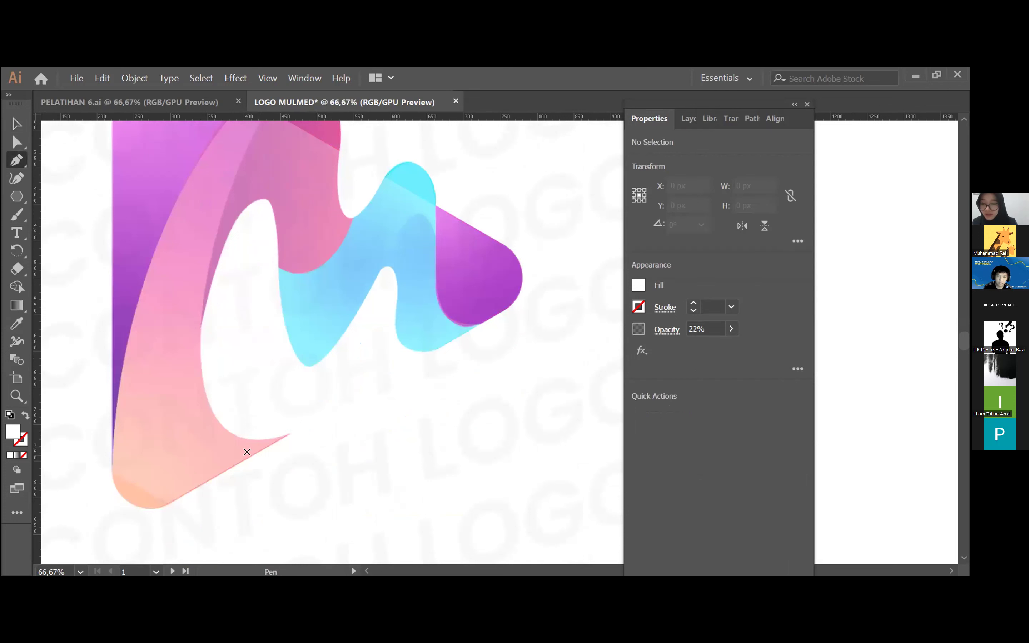
left_click(17, 124)
left_click(262, 416)
key("p")
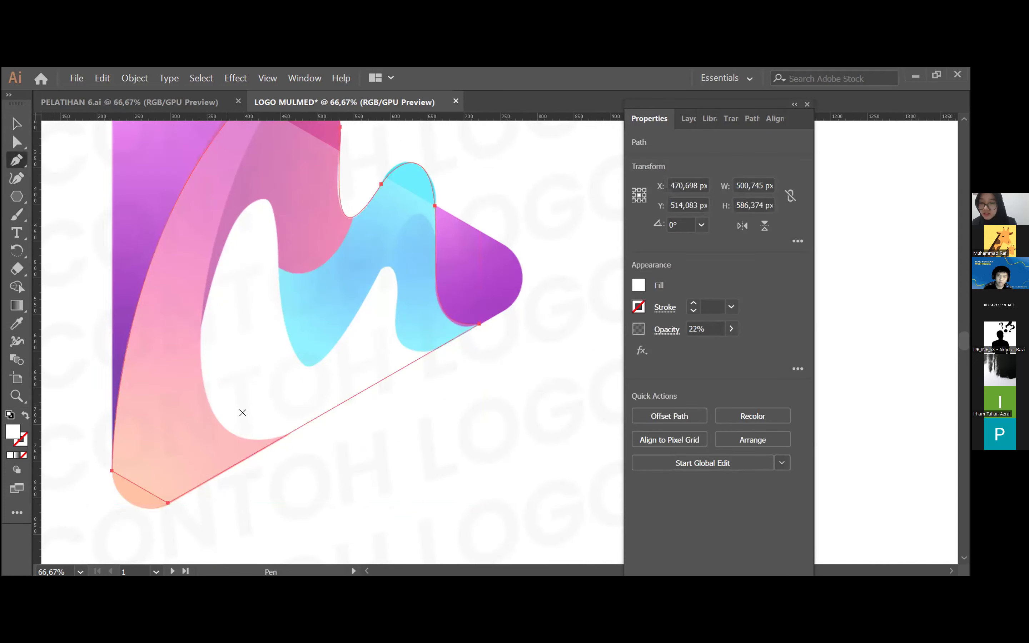
left_click(293, 430)
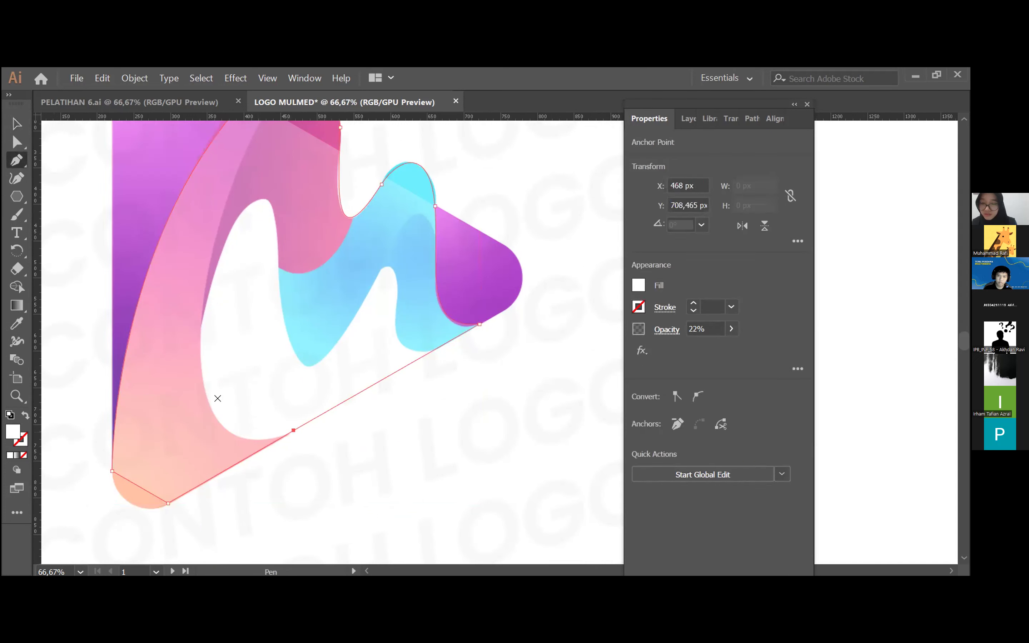
left_click(293, 432)
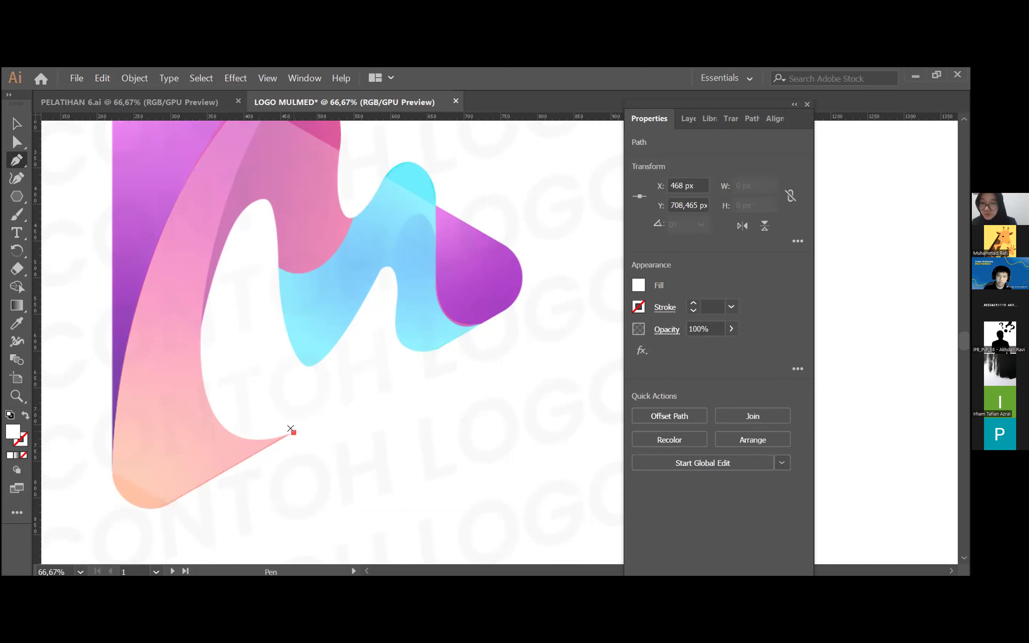
key("ctrl+z")
left_click(17, 124)
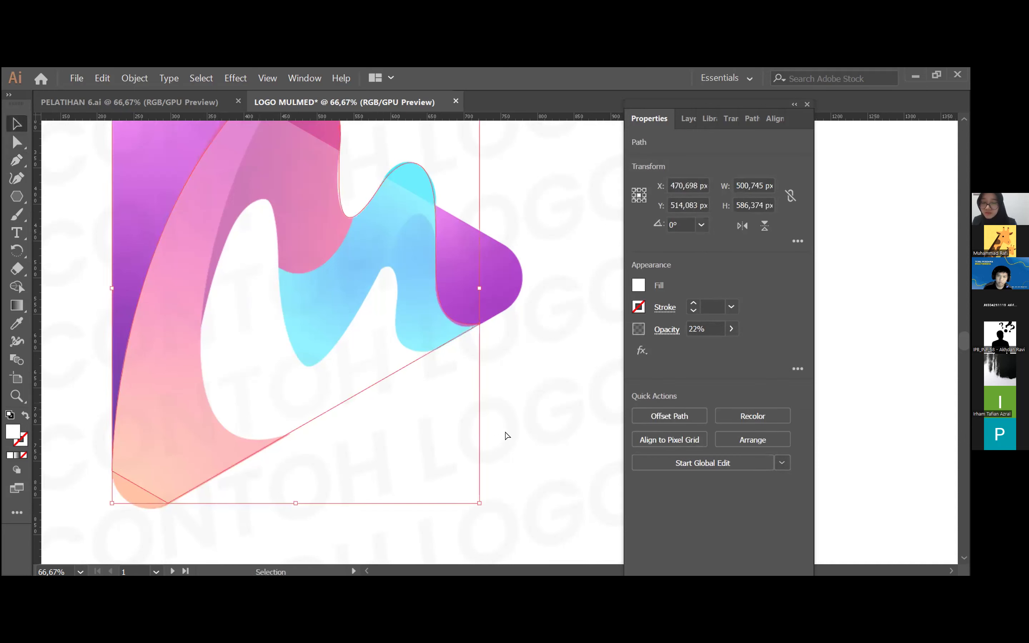
left_click(504, 415)
key("ctrl+z")
left_click(273, 356)
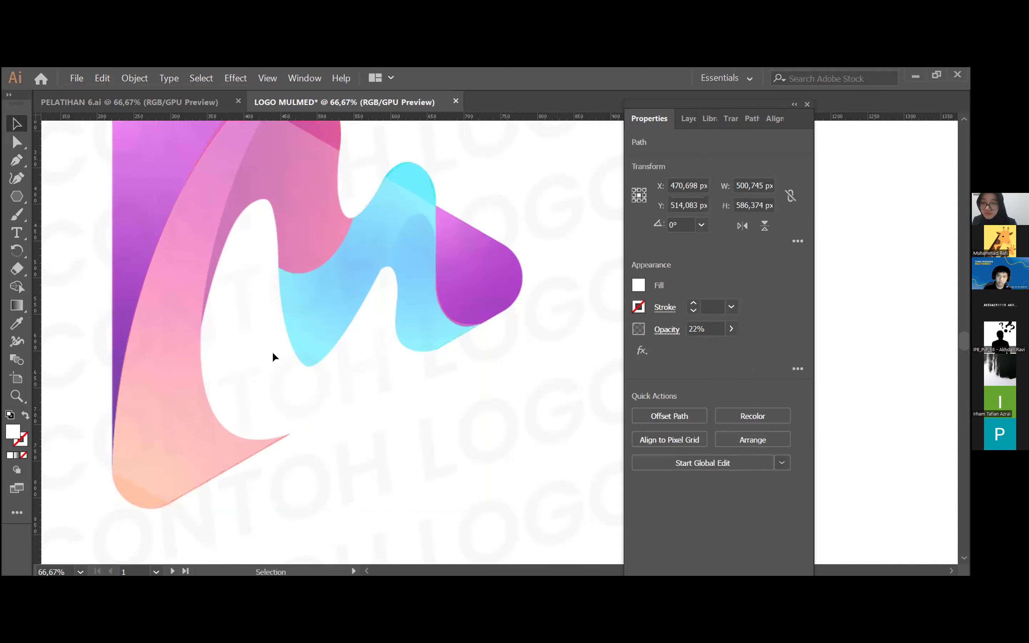
left_click(17, 160)
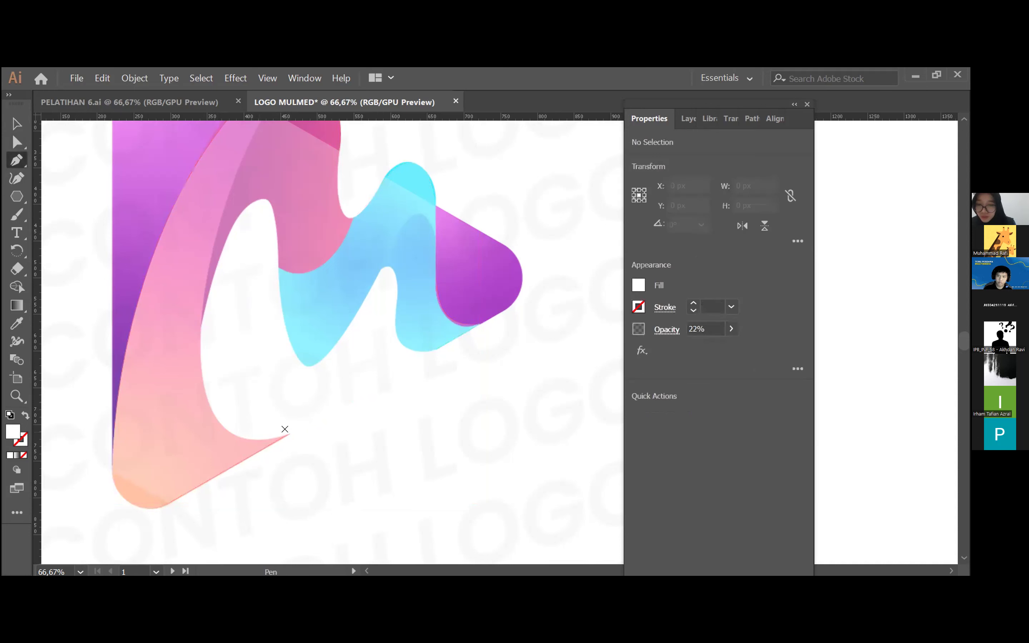
key("ctrl+plus")
scroll(243, 438, "left", 4)
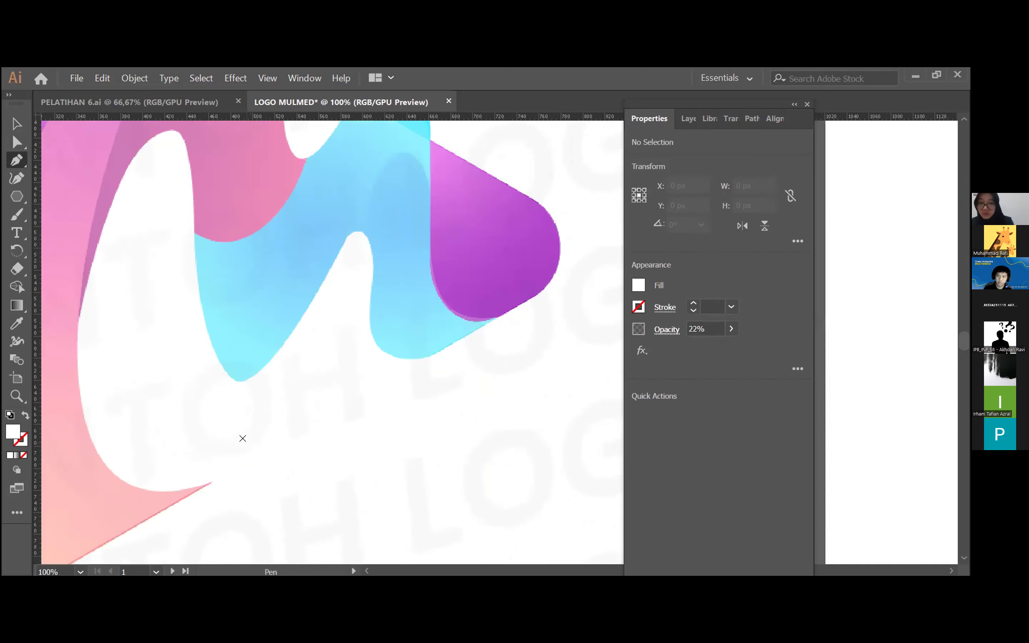
scroll(243, 439, "down", 1)
scroll(255, 396, "down", 3)
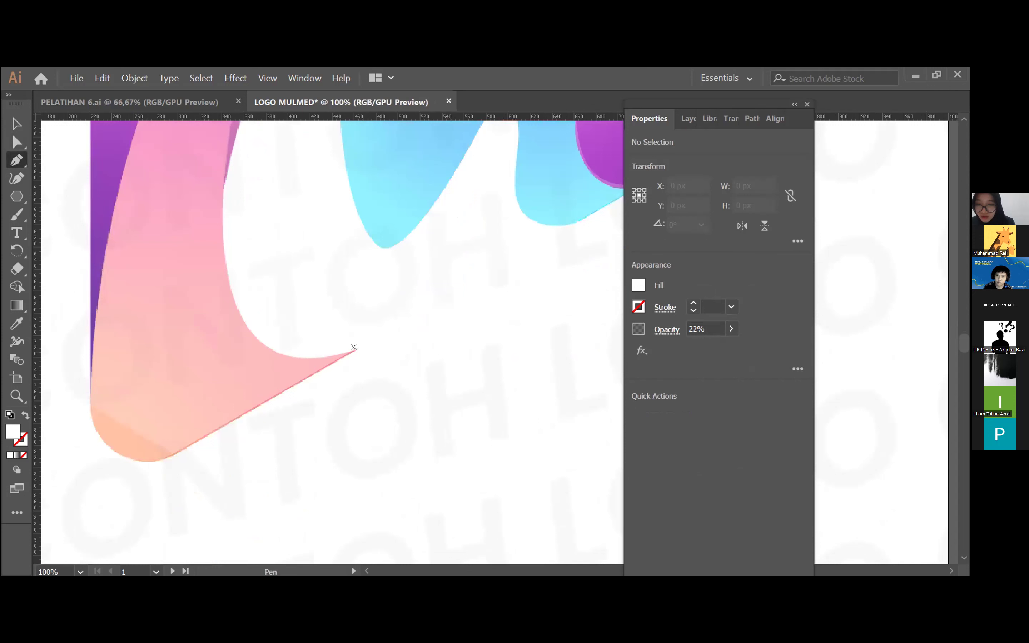
left_click(368, 333)
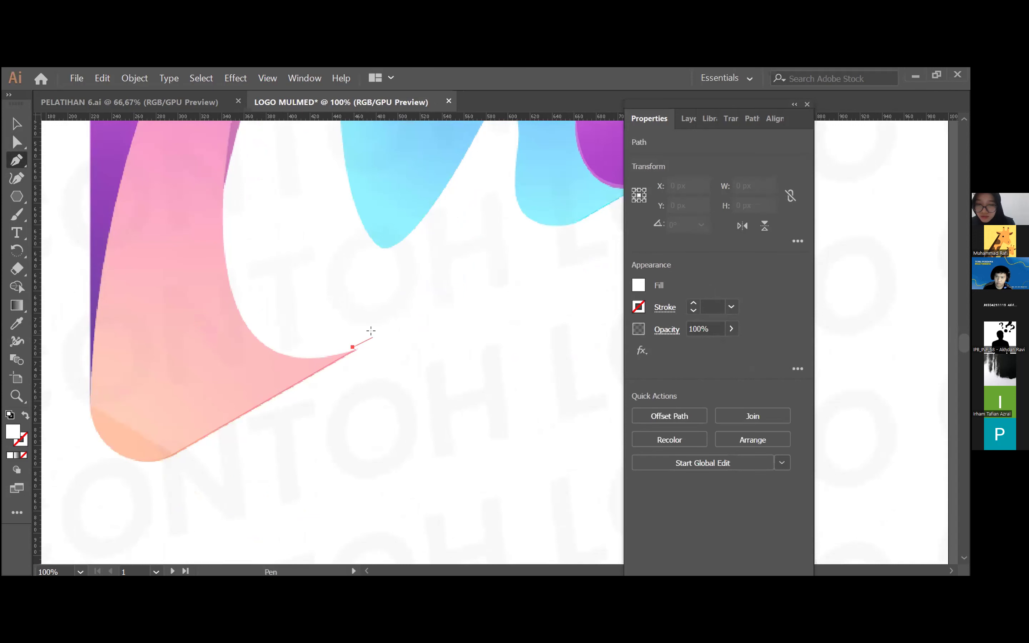
key("ctrl+z")
key("ctrl+plus")
scroll(364, 328, "left", 3)
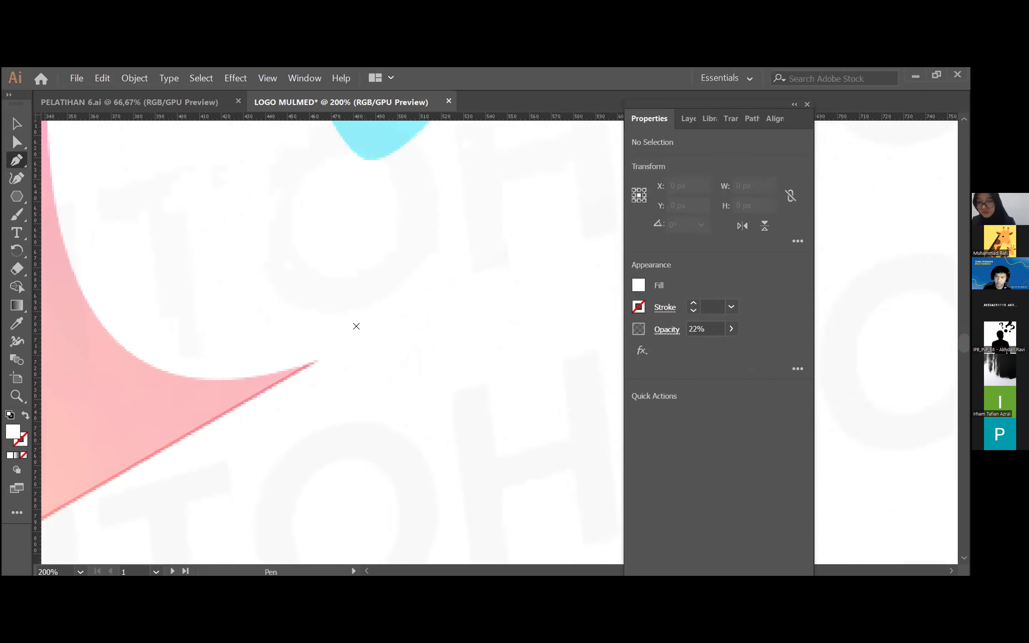
left_click(308, 358)
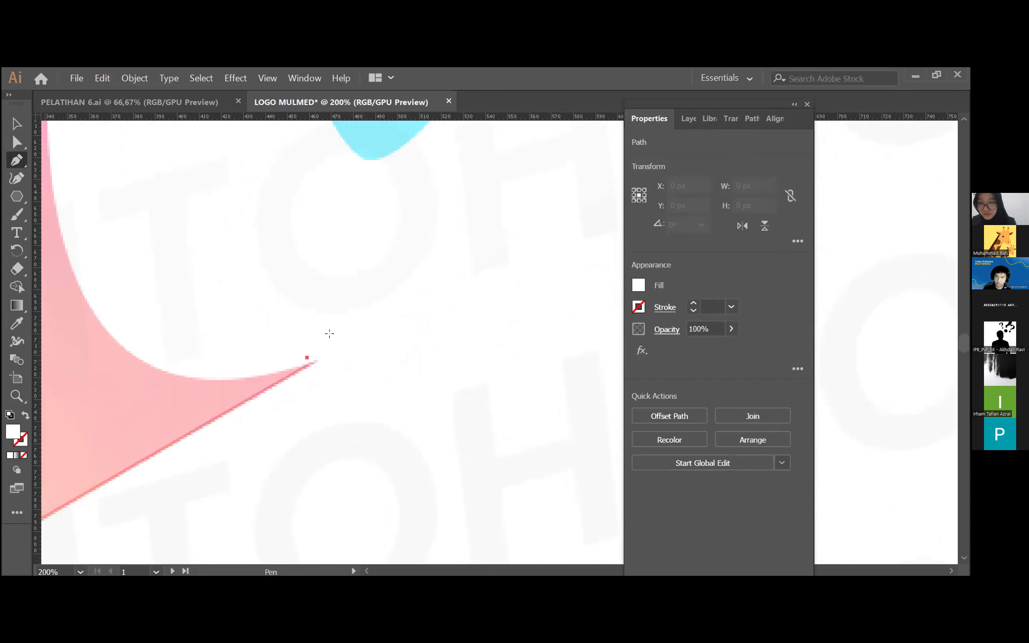
key("ctrl+z")
Start a path at the pink band's inner tip and curve its first segment to the white cut-out's upper end.
left_click(326, 358)
key("ctrl+z")
key("ctrl+shift+z")
key("ctrl+minus")
key("ctrl+minus")
key("ctrl+minus")
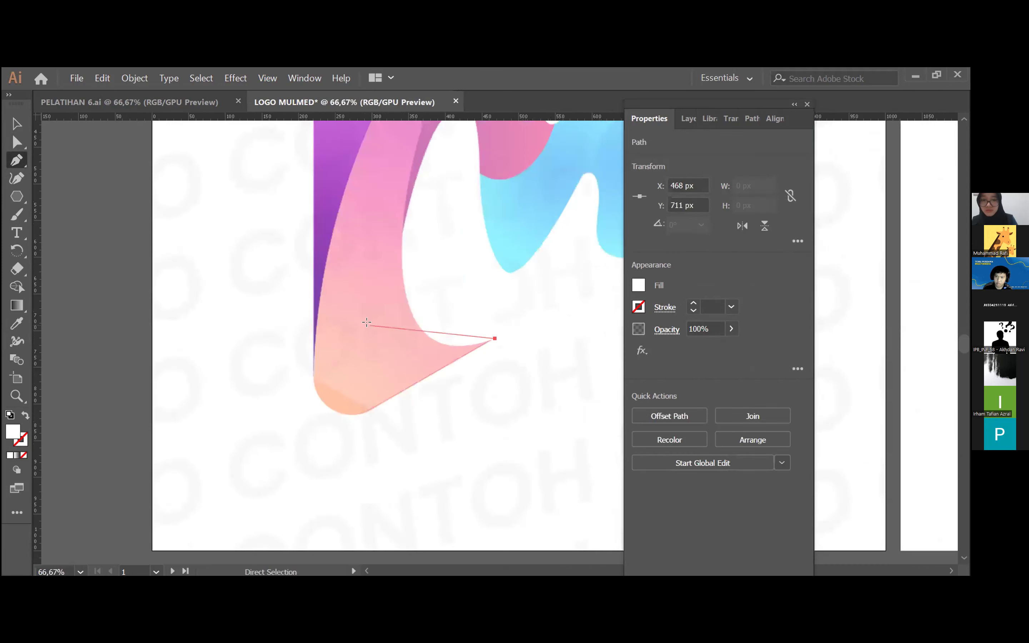
scroll(366, 322, "right", 2)
scroll(365, 322, "up", 4)
scroll(365, 326, "left", 3)
scroll(365, 326, "up", 3)
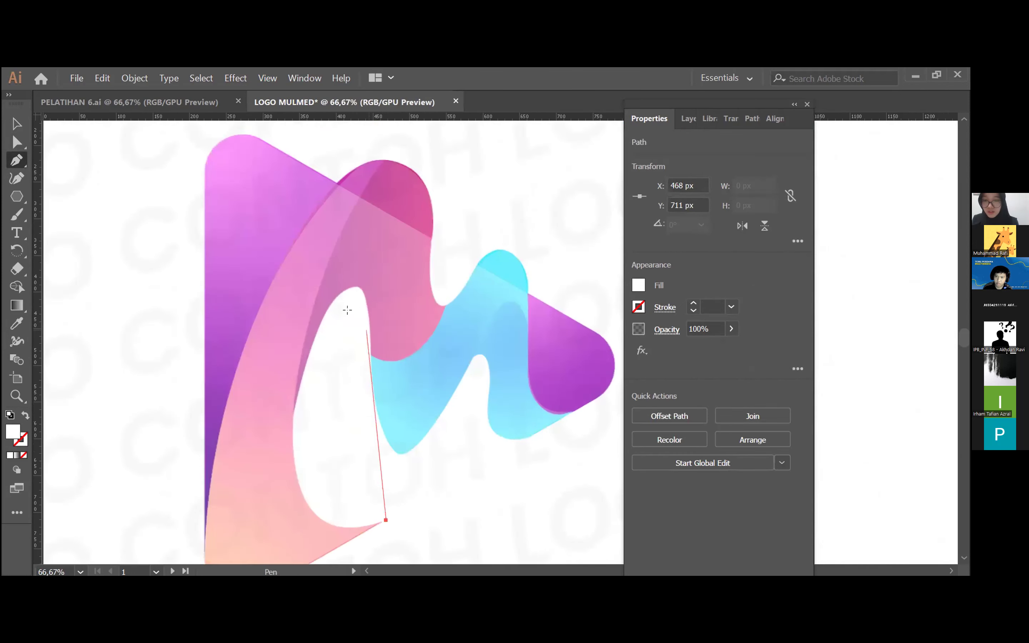
left_click_drag(347, 302, 458, 163)
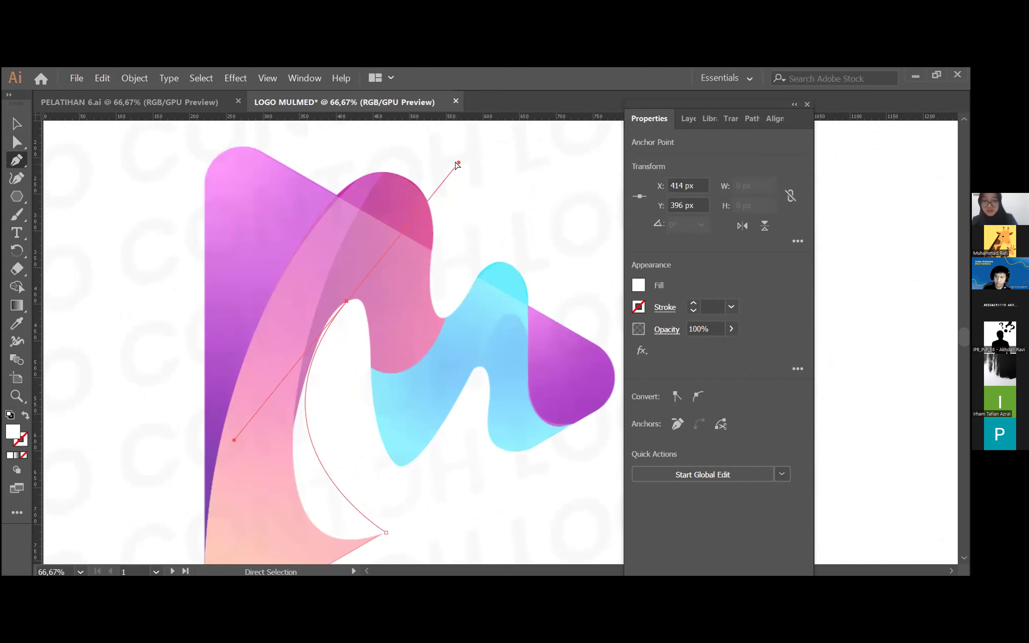
Undo the segment curved to the cut-out's upper end and clear the selection.
key("ctrl+minus")
scroll(468, 230, "right", 3)
scroll(404, 264, "down", 3)
key("ctrl+z")
left_click(290, 317, "ctrl")
key("v")
scroll(136, 302, "left", 5)
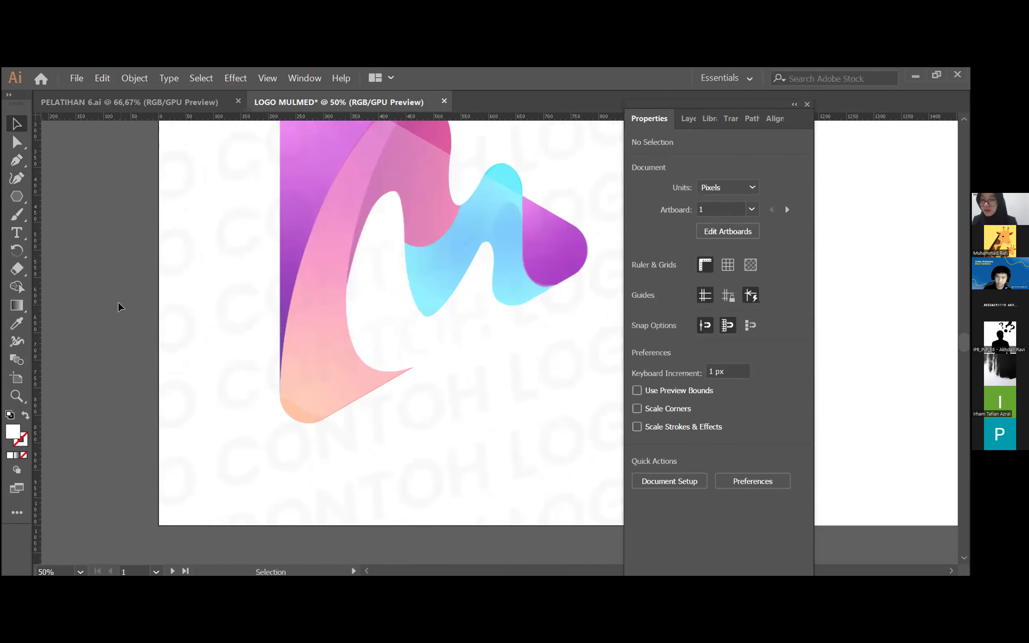
Select the triangle and traced path together, examine the traced path's outline on its own, and deselect it.
scroll(120, 307, "up", 3)
key("ctrl+a")
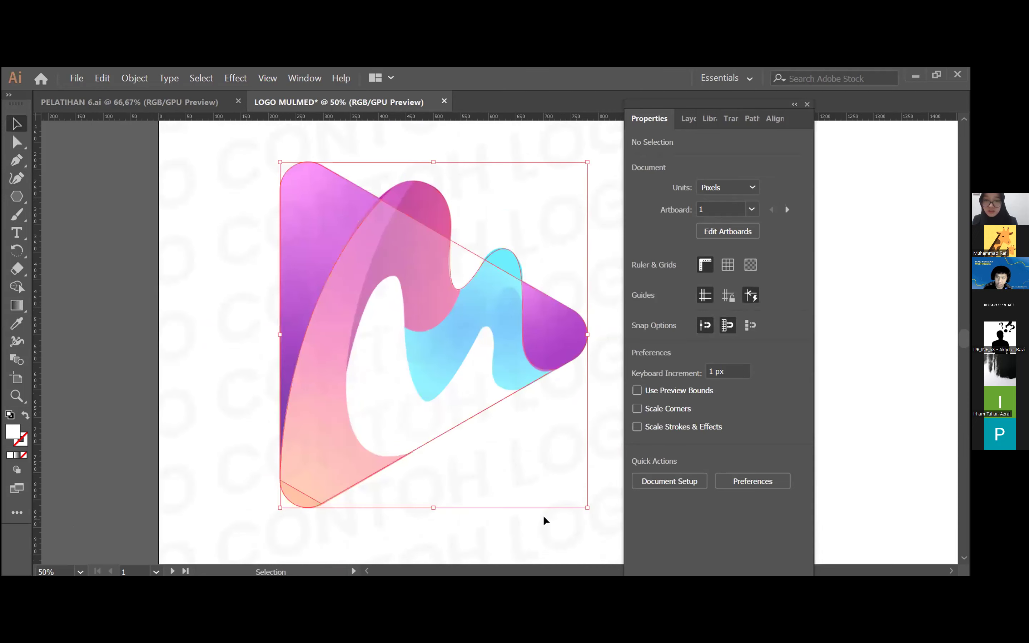
scroll(540, 510, "right", 2)
scroll(539, 505, "down", 4)
left_click(257, 499)
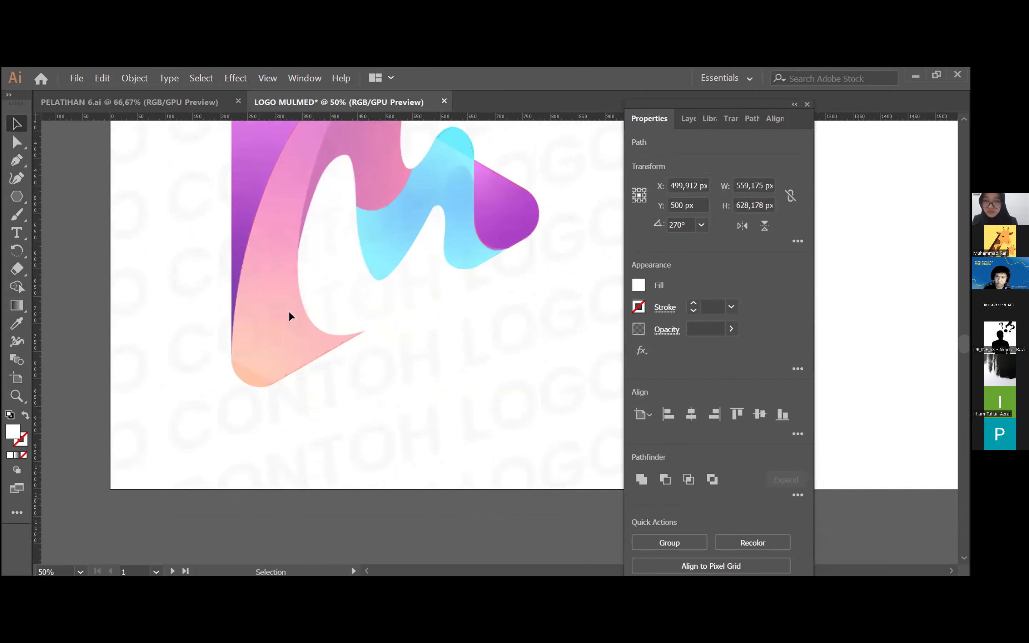
left_click(289, 313)
scroll(261, 411, "up", 1)
scroll(261, 407, "up", 1)
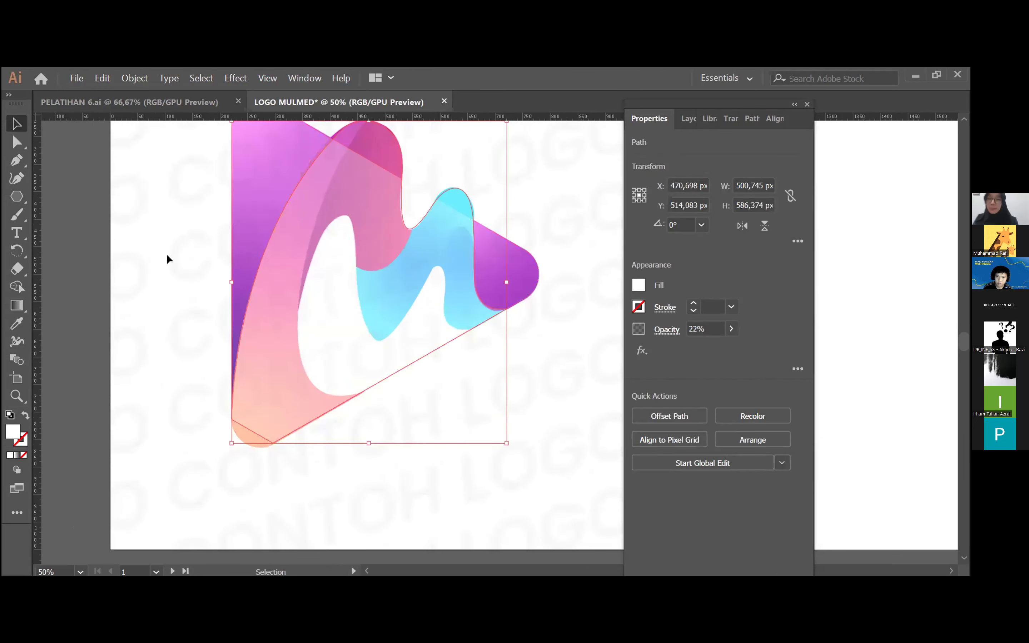
left_click(166, 254)
Restart a path at the pink band's inner tip, try curving its first segment up the cut-out's inner edge, and undo the segment.
left_click(17, 160)
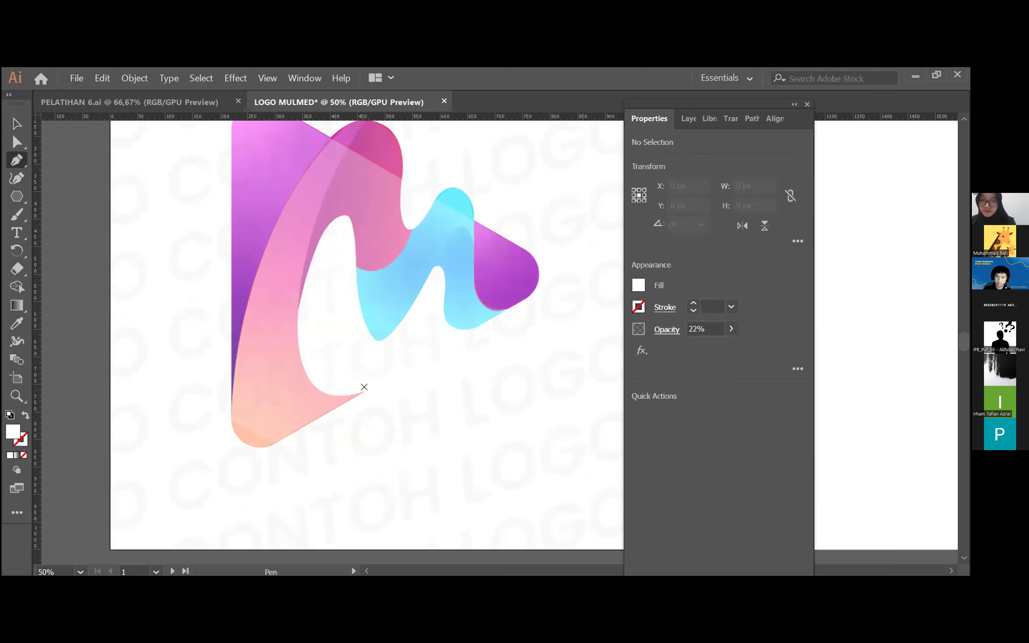
left_click(364, 387)
left_click(434, 380, "ctrl")
key("ctrl+plus")
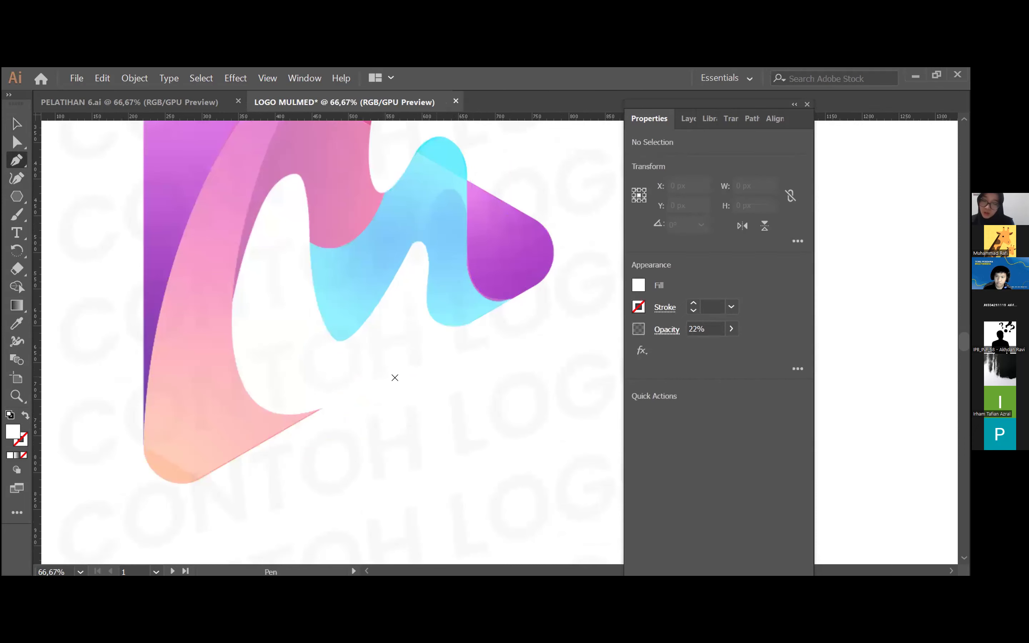
scroll(391, 383, "left", 2)
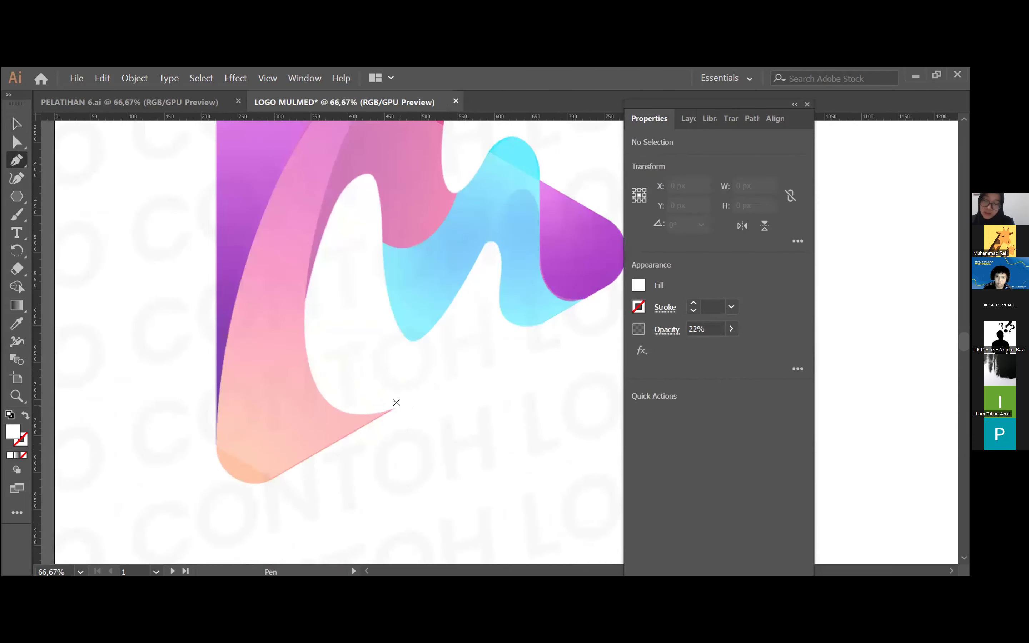
left_click(396, 402)
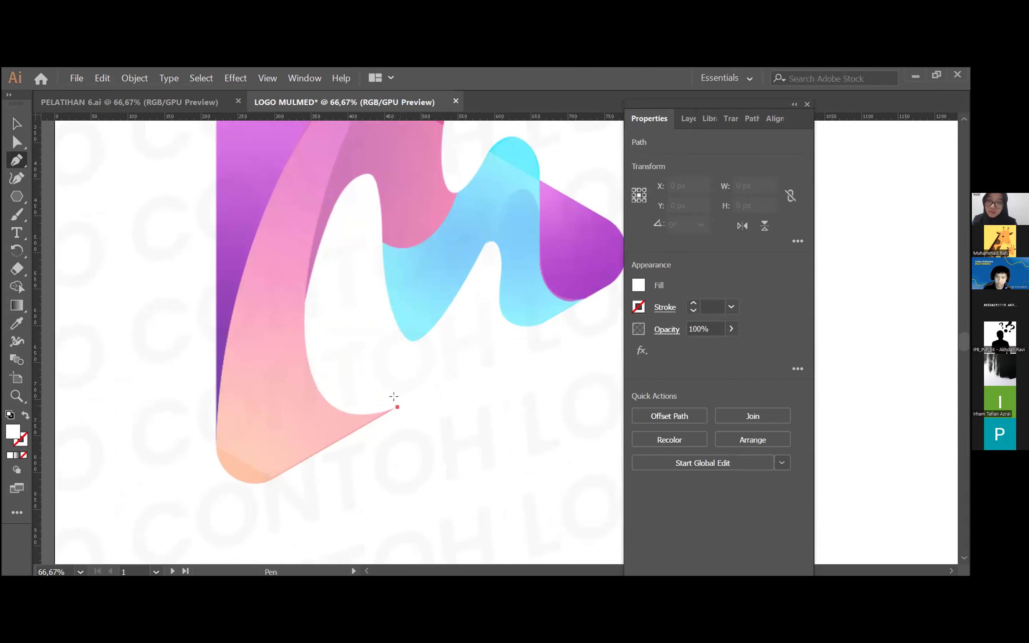
scroll(356, 351, "up", 3)
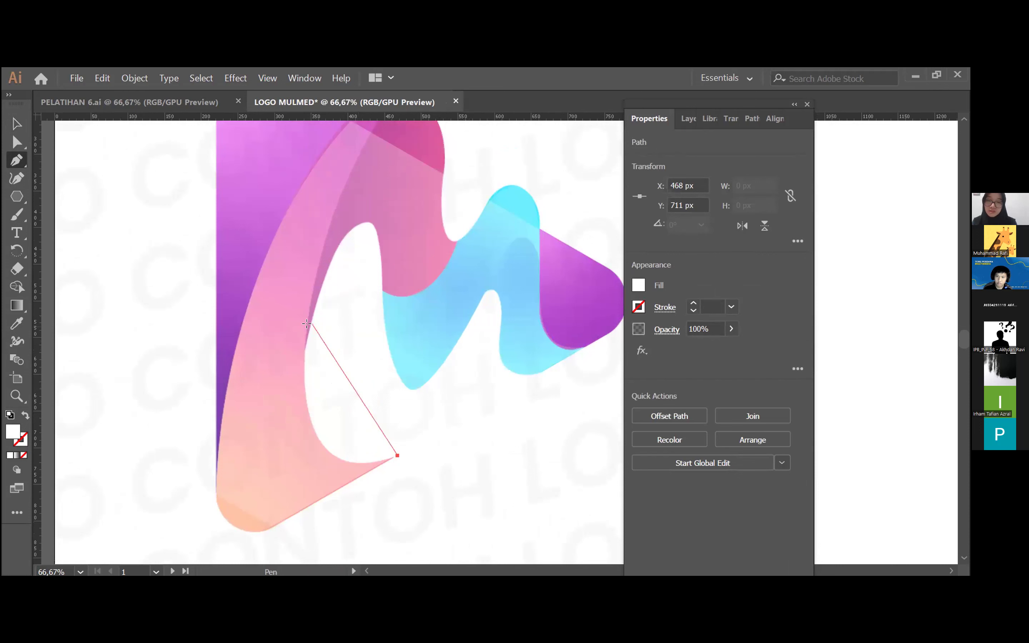
left_click_drag(312, 324, 345, 138)
key("ctrl")
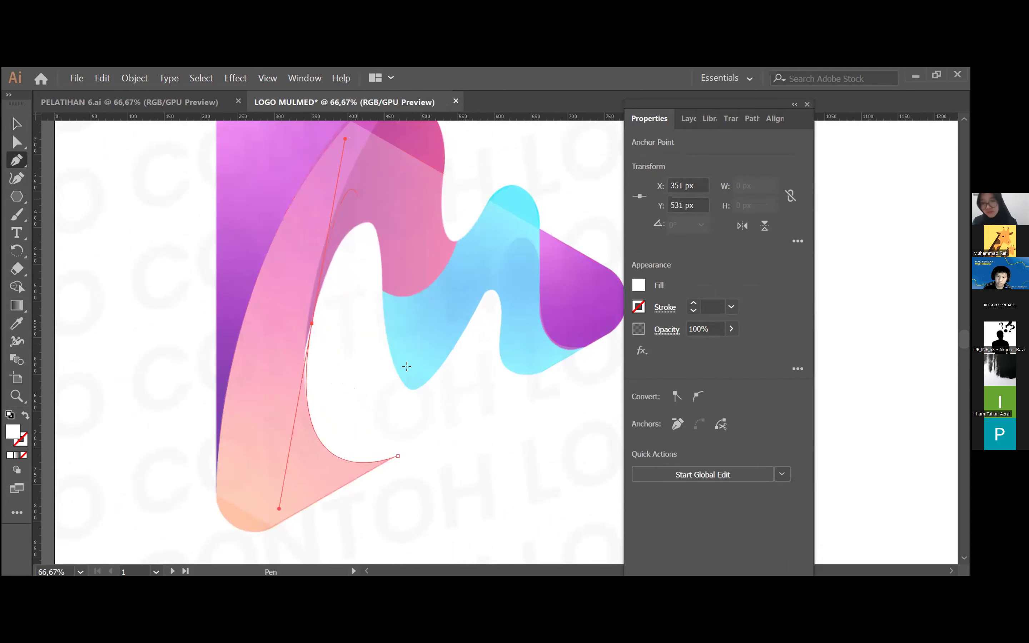
key("ctrl+z")
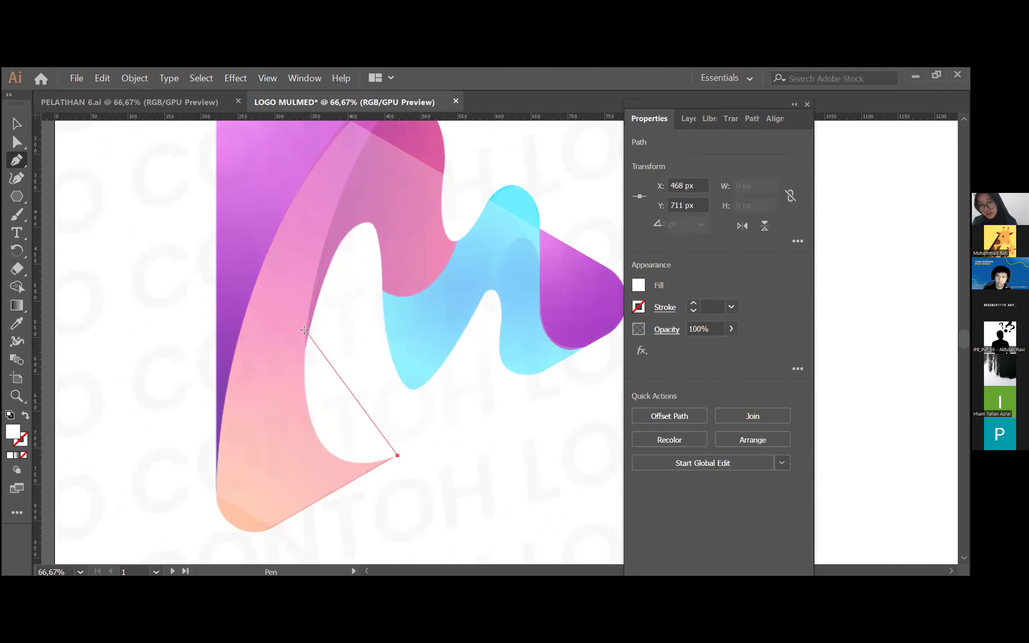
Redo the first segment's curve repeatedly, fitting it from the tip to an anchor at about X 342, Y 531 px.
left_click_drag(312, 330, 345, 165)
key("ctrl+z")
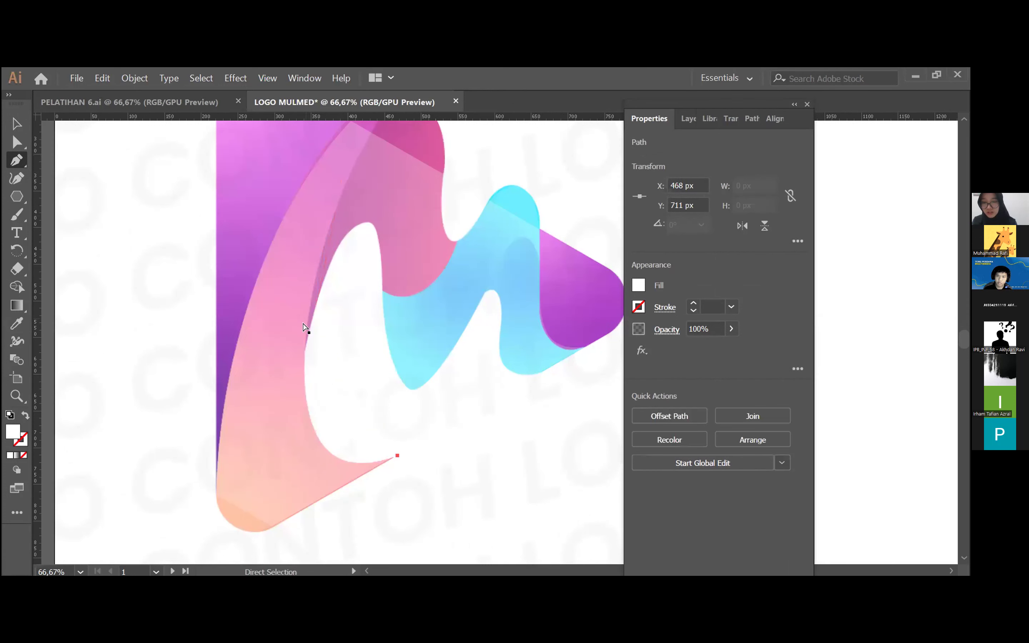
left_click_drag(312, 330, 313, 230)
key("ctrl+z")
left_click_drag(311, 317, 354, 177)
key("ctrl+z")
left_click_drag(304, 323, 338, 243)
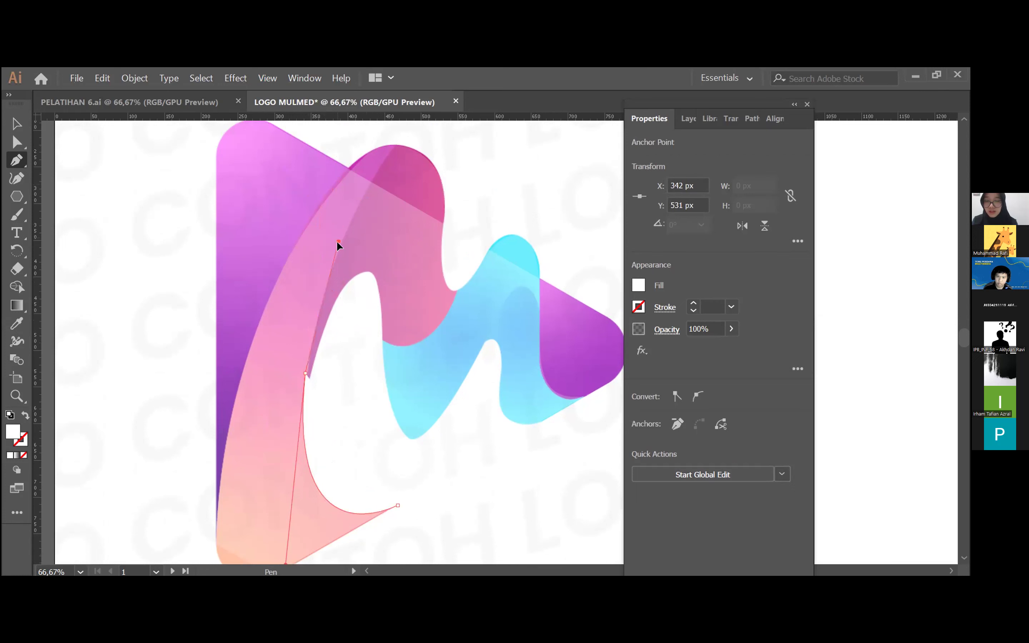
Curve a second segment over the cut-out's arch to about X 450, Y 486 px, and discard the traced segments.
left_click_drag(384, 340, 397, 466)
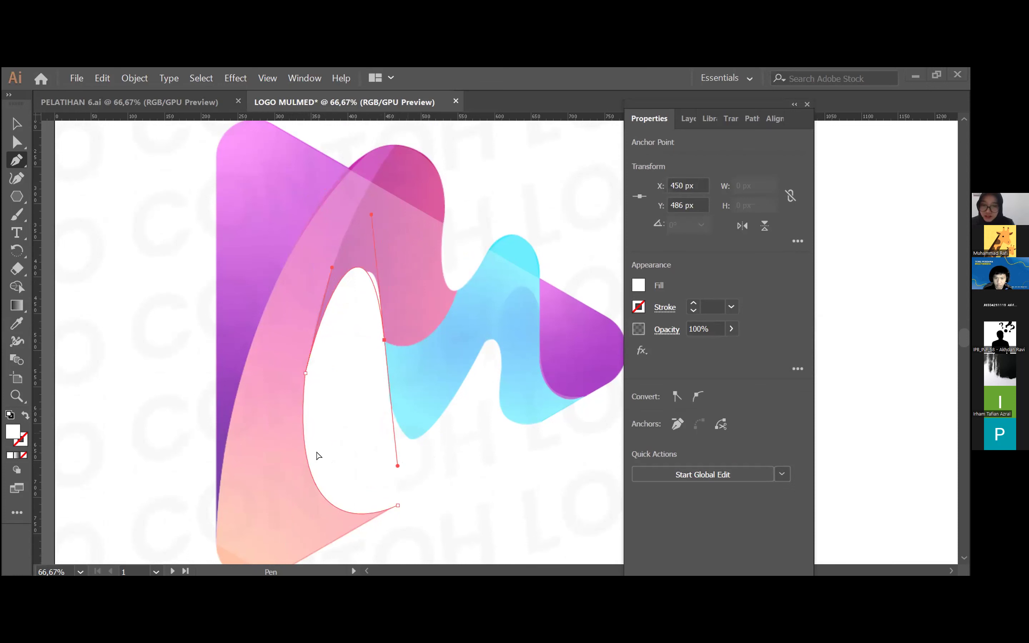
scroll(340, 356, "down", 1)
key("ctrl")
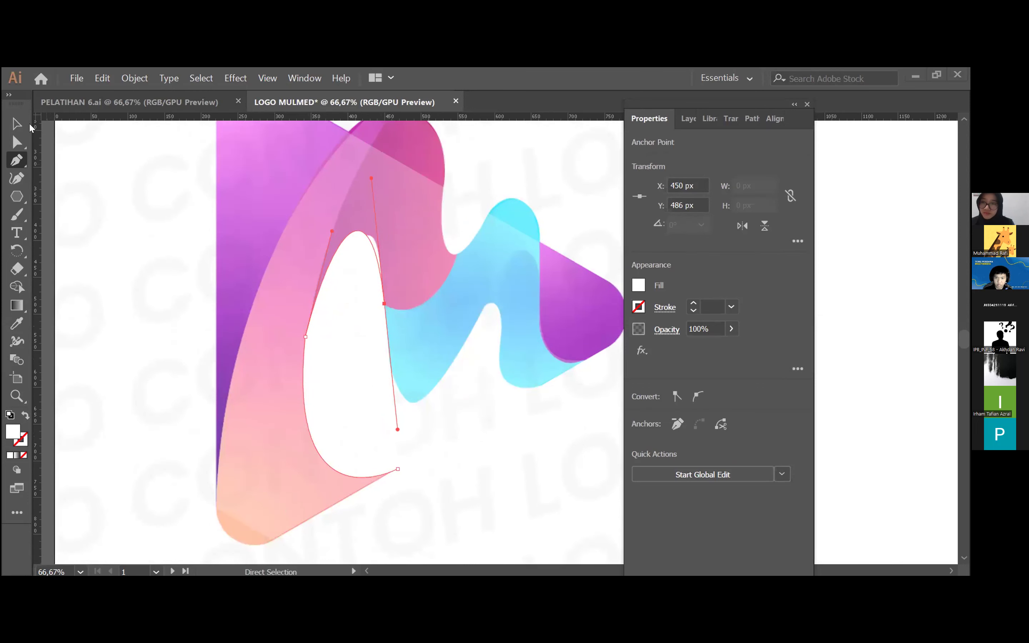
key("Delete")
key("v")
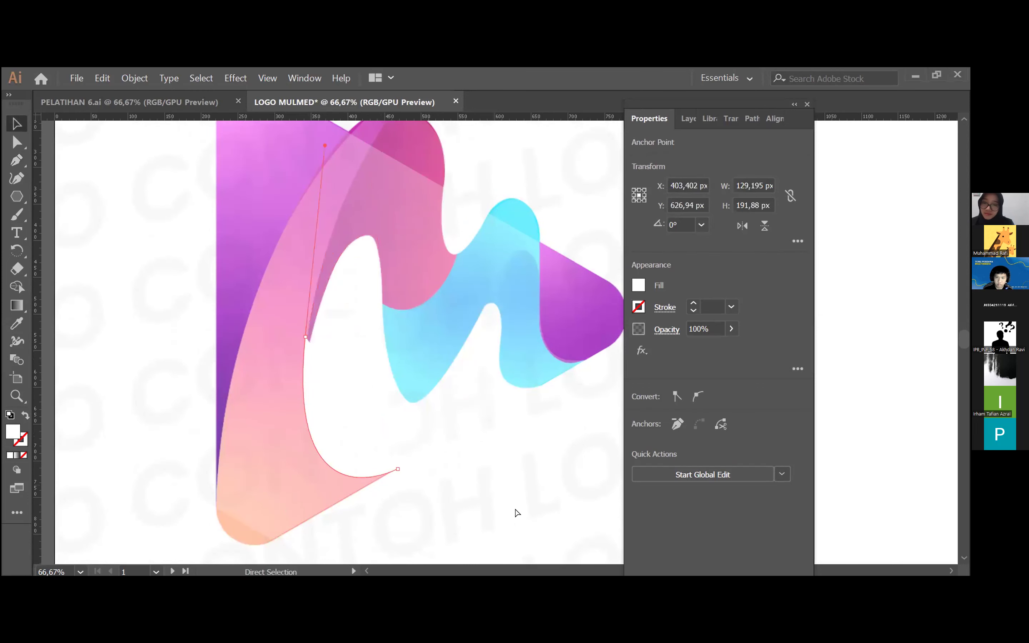
left_click(397, 469)
key("p")
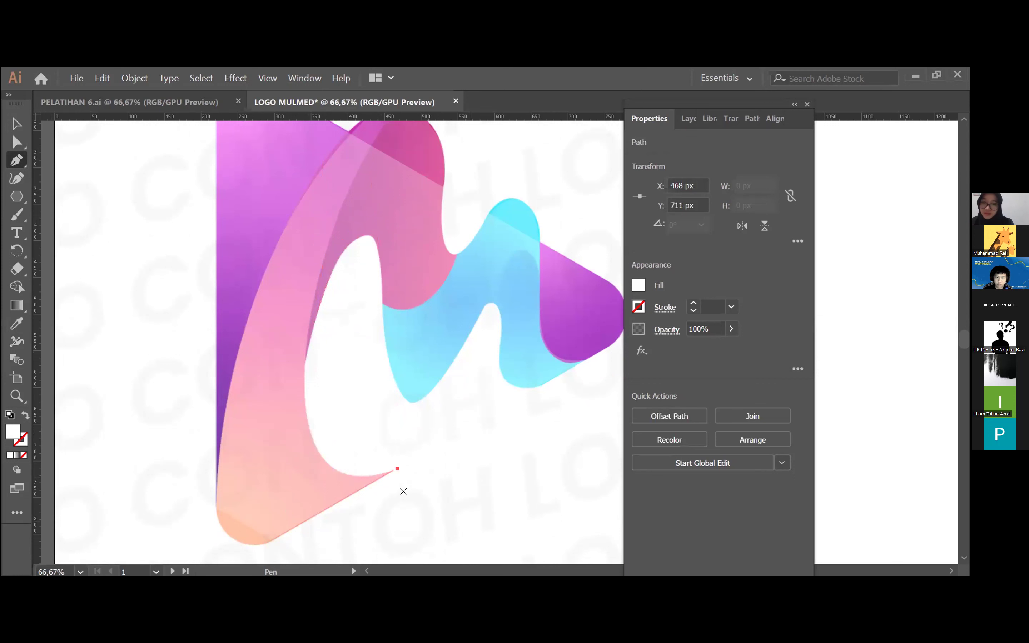
Start a new path at the pink band's lower inner tip and curve its first segment up the cut-out to about X 360, Y 504 px.
left_click(396, 468)
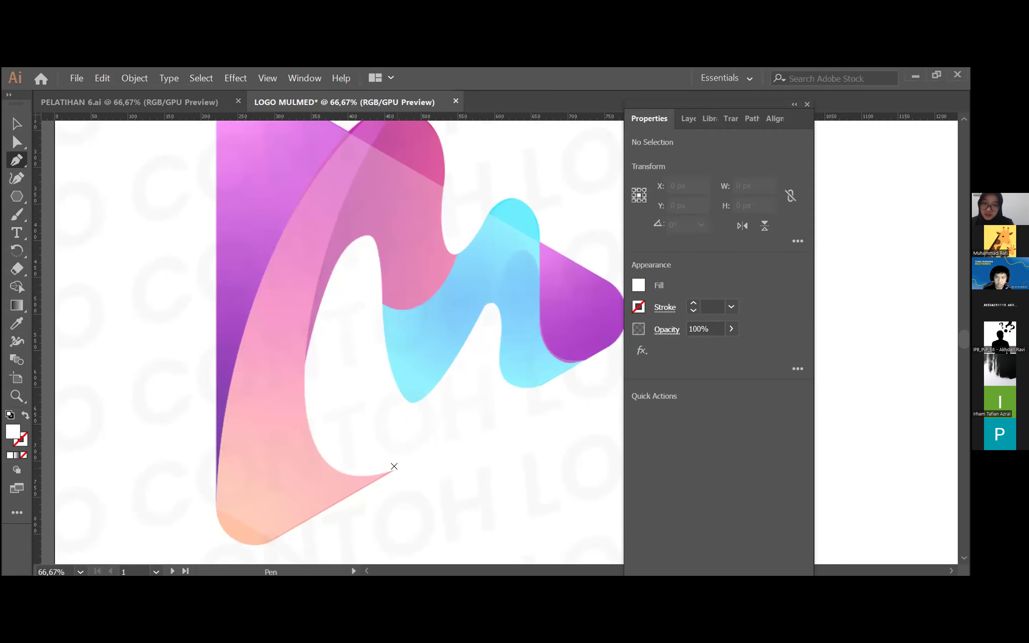
scroll(312, 342, "up", 1)
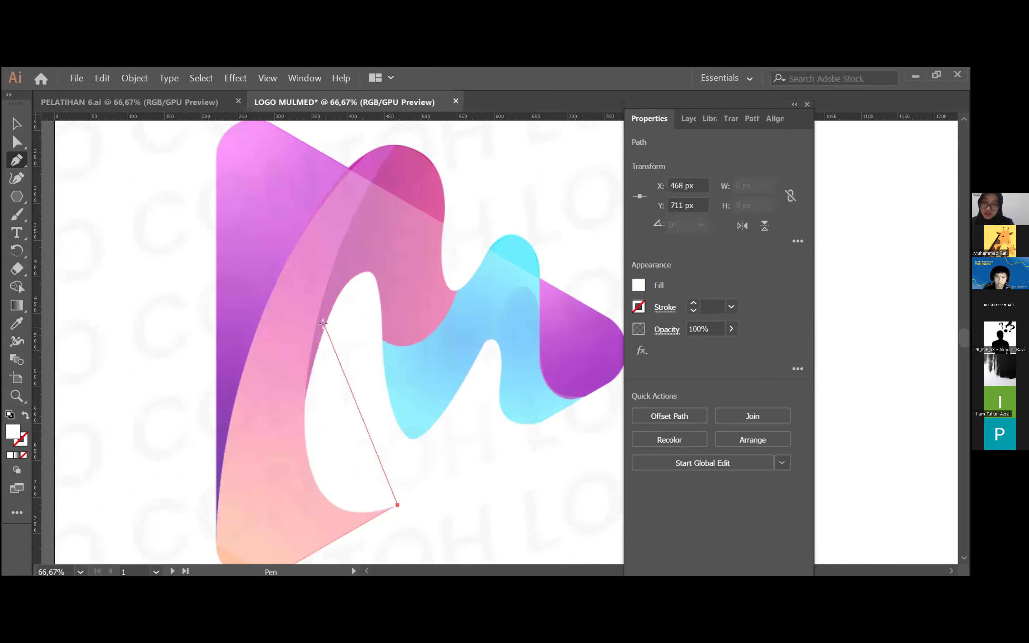
left_click_drag(322, 324, 397, 137)
key("ctrl+z")
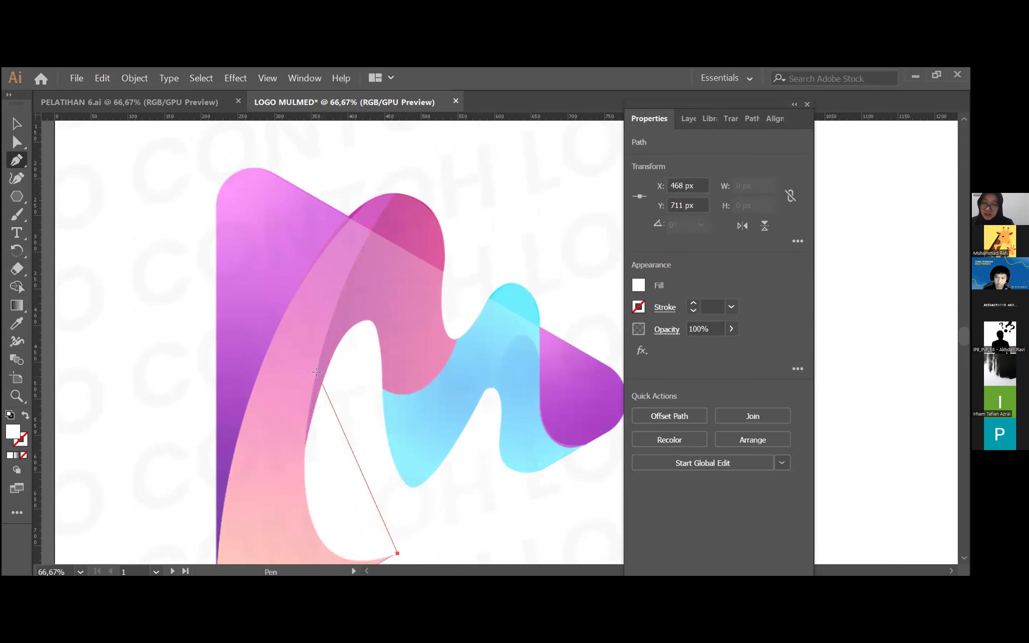
left_click_drag(320, 373, 388, 134)
scroll(387, 137, "down", 3)
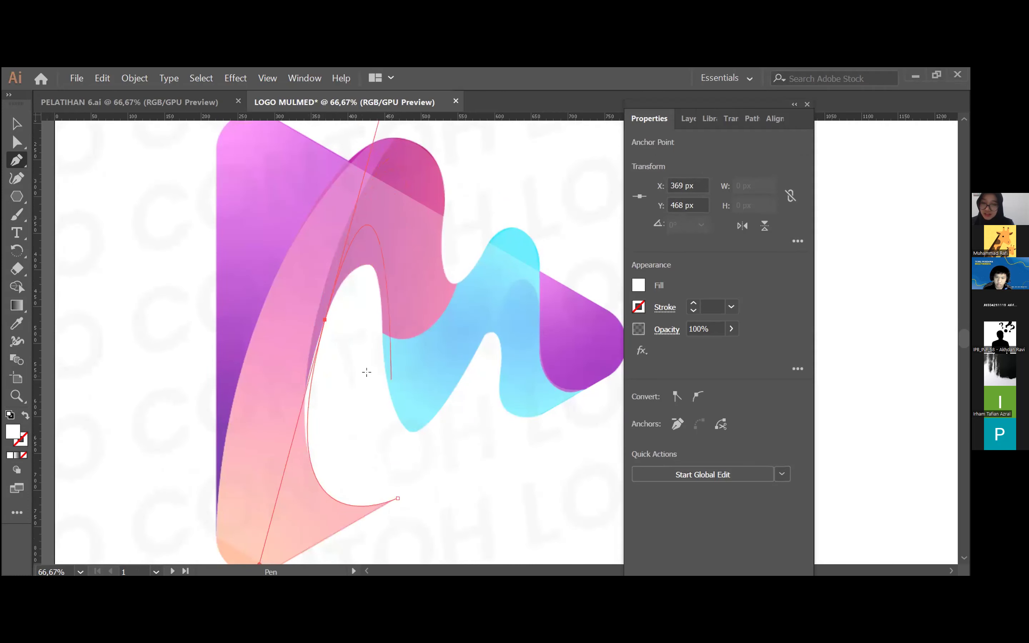
key("ctrl+z")
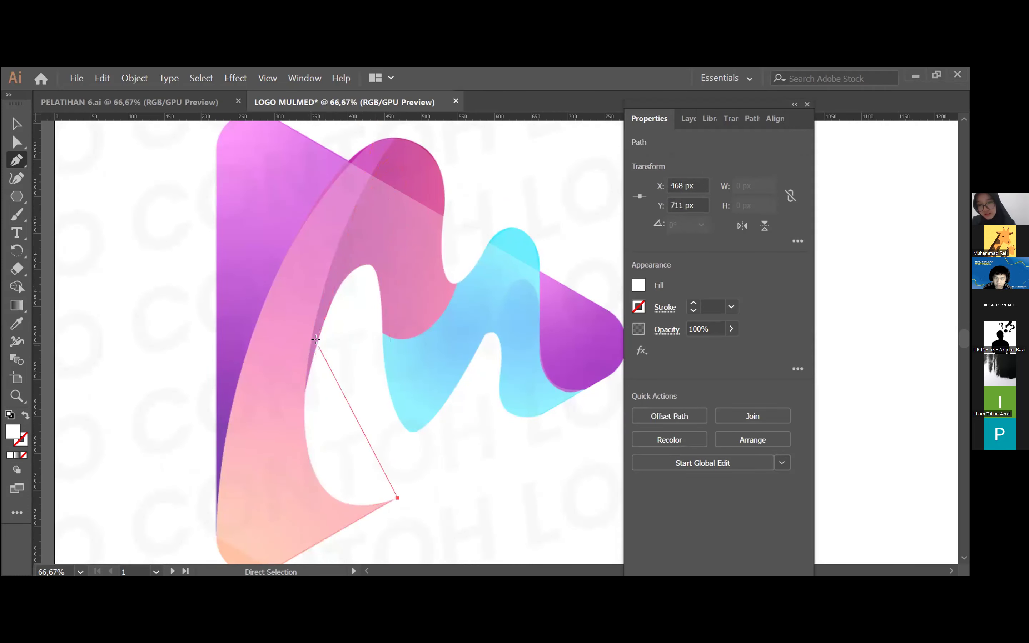
left_click_drag(318, 347, 365, 134)
scroll(365, 374, "up", 1)
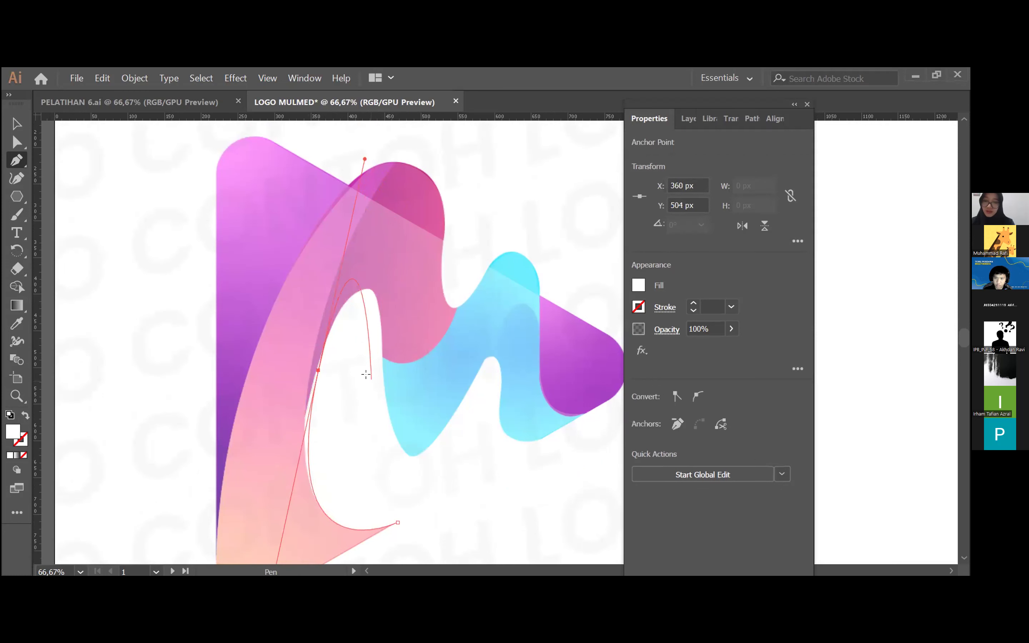
Shorten the first curve's outgoing handle and curve a second segment over the cut-out's tall arch to about X 450, Y 459 px.
scroll(366, 375, "up", 1)
left_click_drag(364, 172, 331, 302)
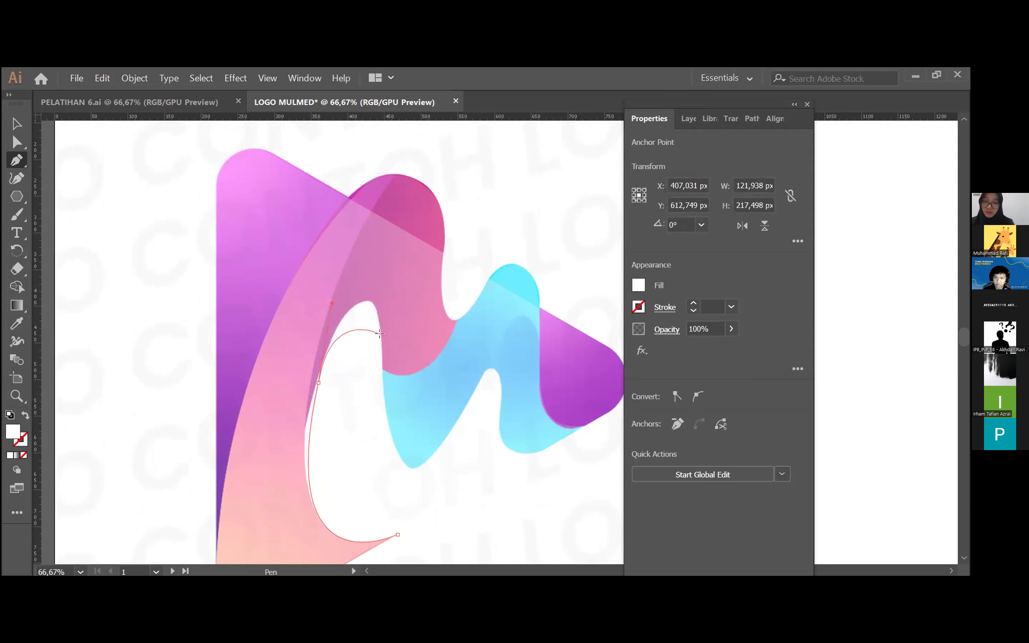
key("ctrl")
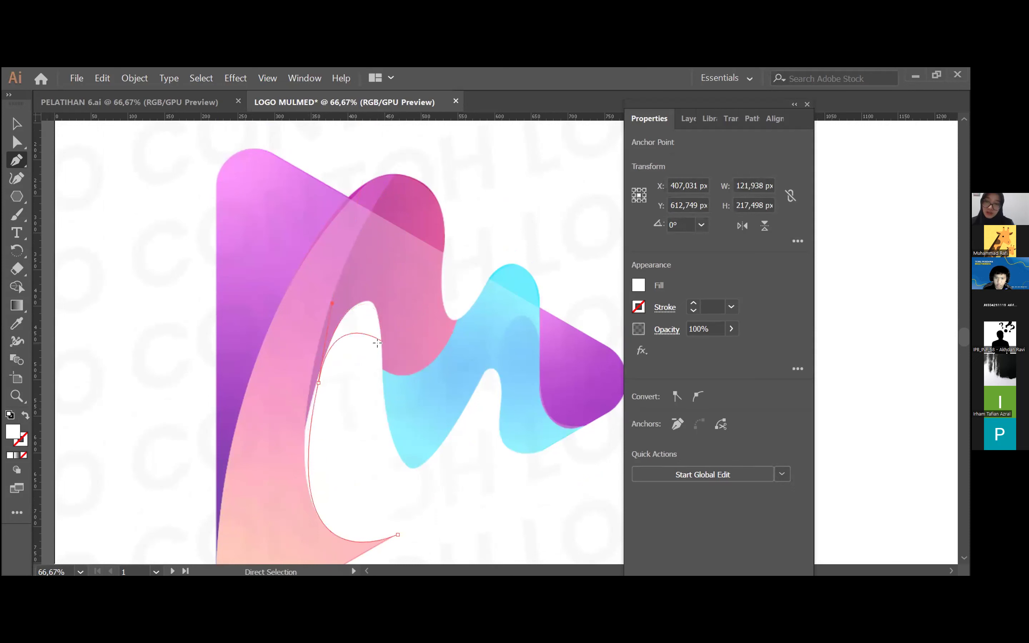
left_click_drag(384, 350, 382, 438)
scroll(421, 468, "down", 2)
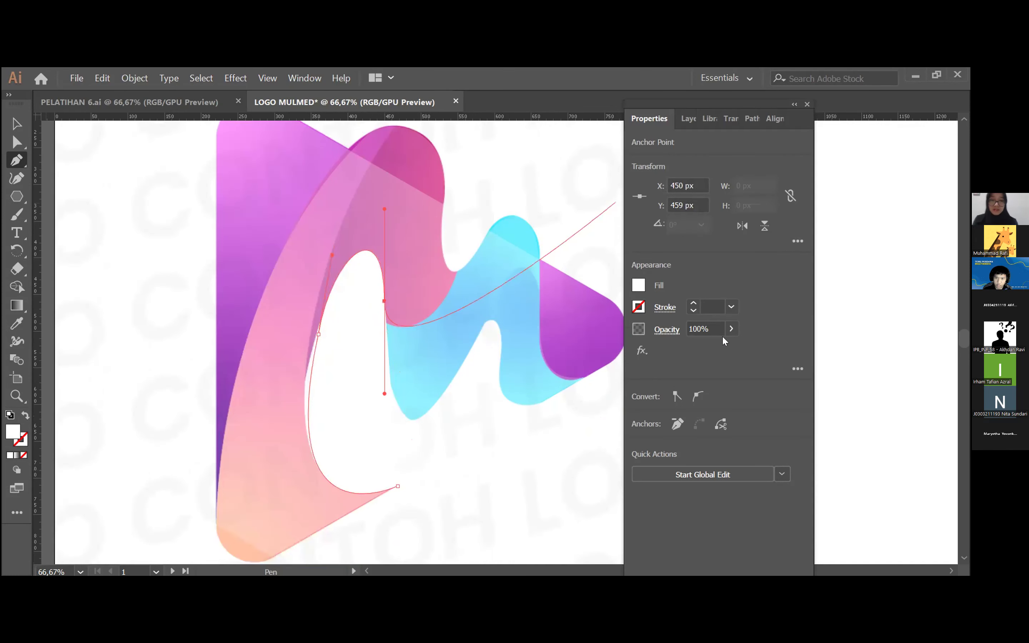
Reduce the cut-out path's opacity to 44% so the reference artwork shows through.
left_click(731, 329)
left_click_drag(685, 347, 701, 350)
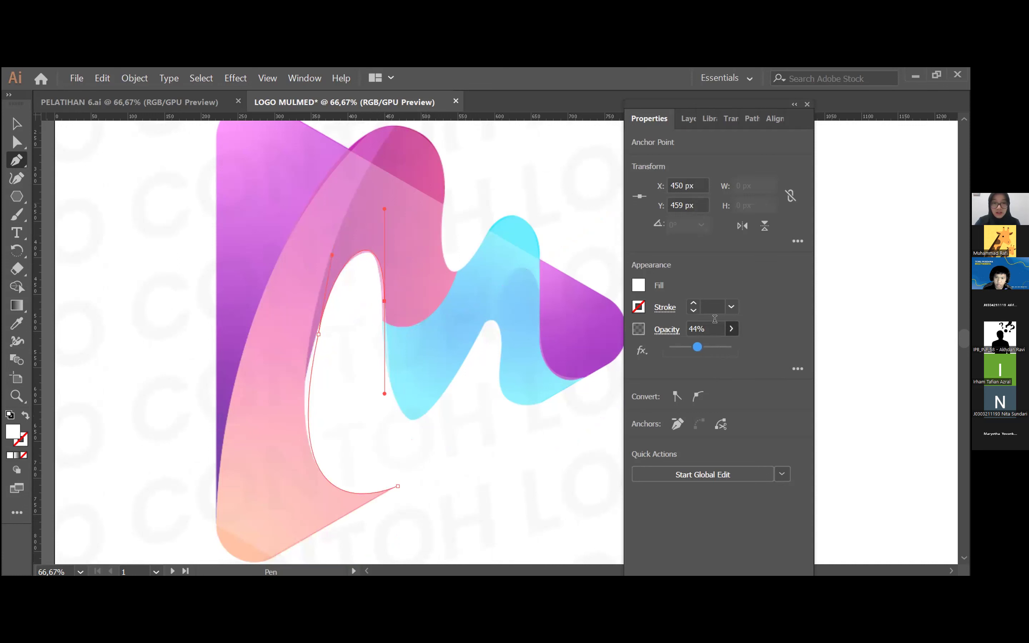
key("Return")
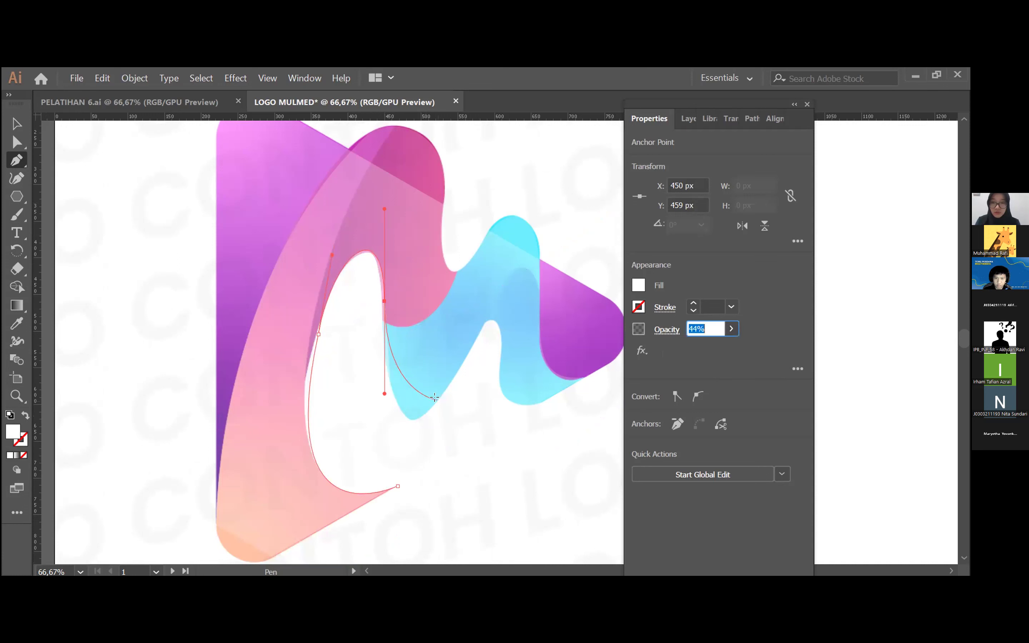
Continue the path around the blue valley to about X 522, Y 594 px and over the second arch to about X 612, Y 513 px.
left_click_drag(438, 400, 470, 346)
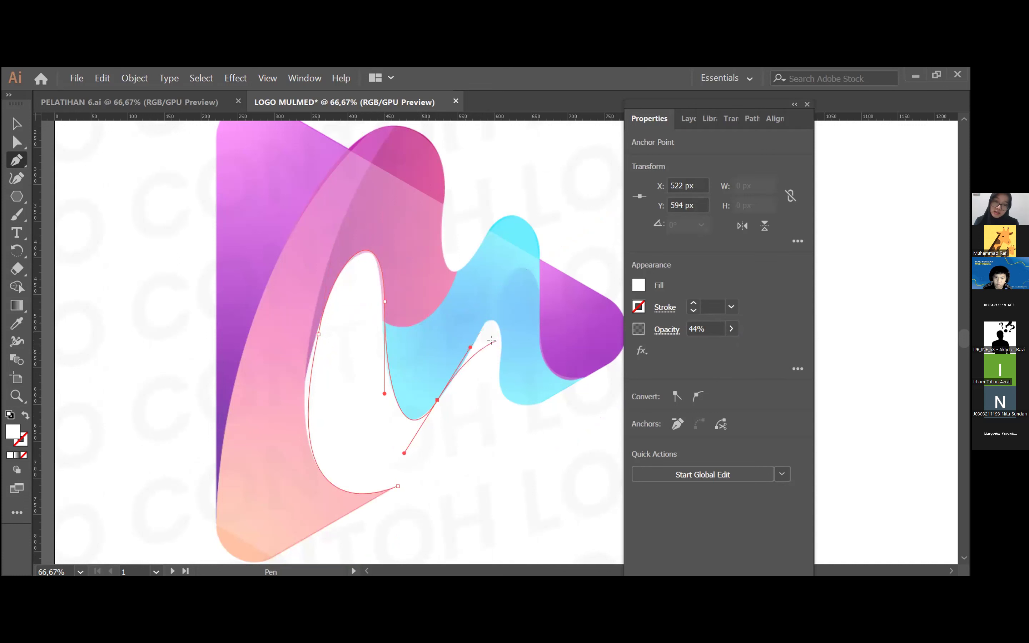
left_click_drag(500, 390, 503, 424)
key("ctrl+z")
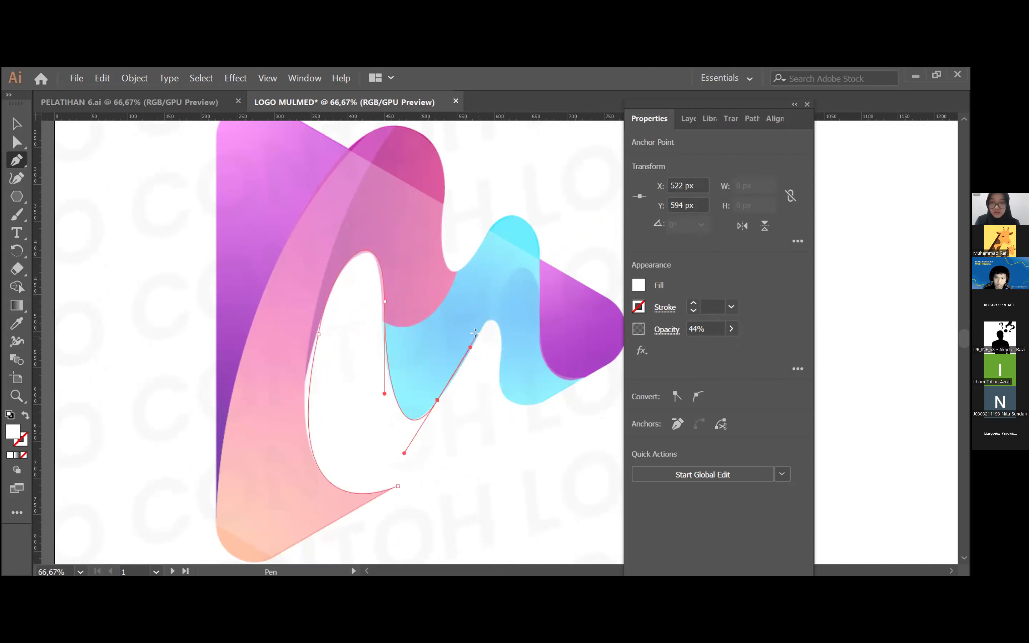
left_click_drag(504, 341, 510, 387)
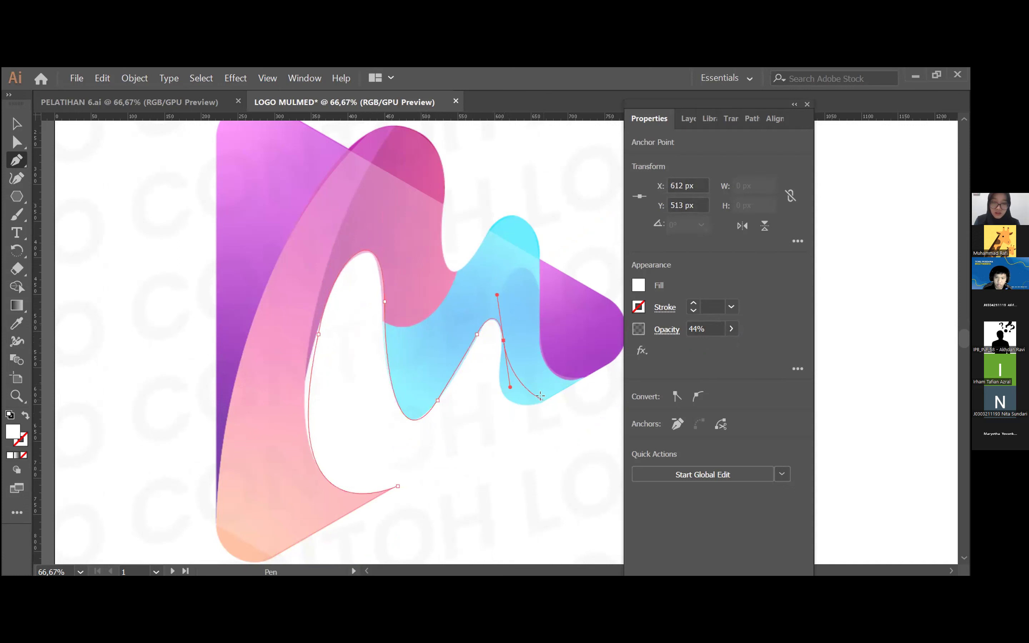
Retract the outgoing handle of the anchor at X 612, Y 513 px while trying different segments toward the blue tail.
left_click_drag(543, 400, 596, 387)
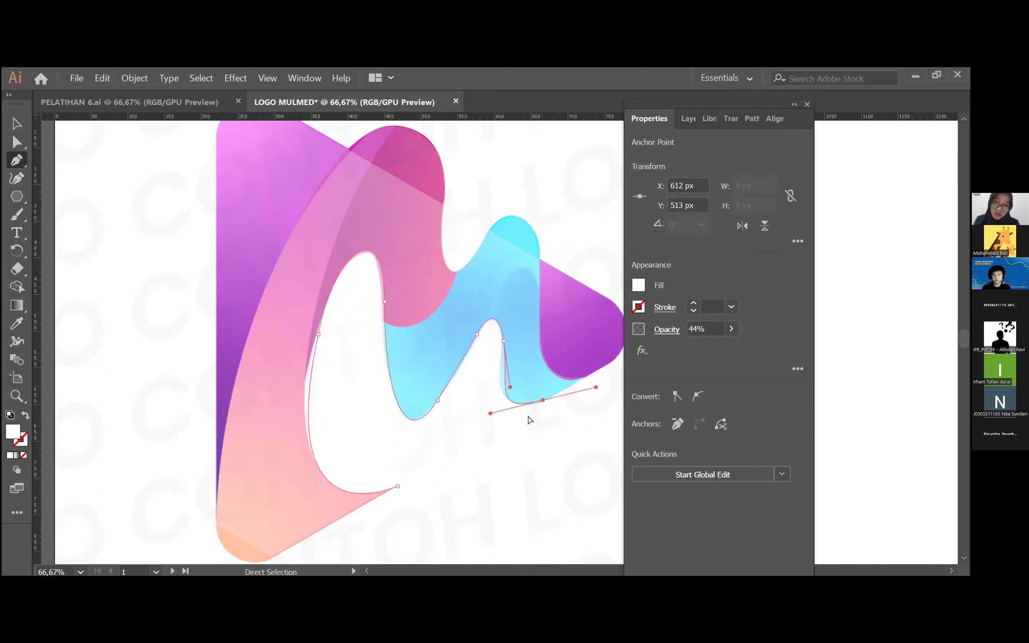
key("ctrl+z")
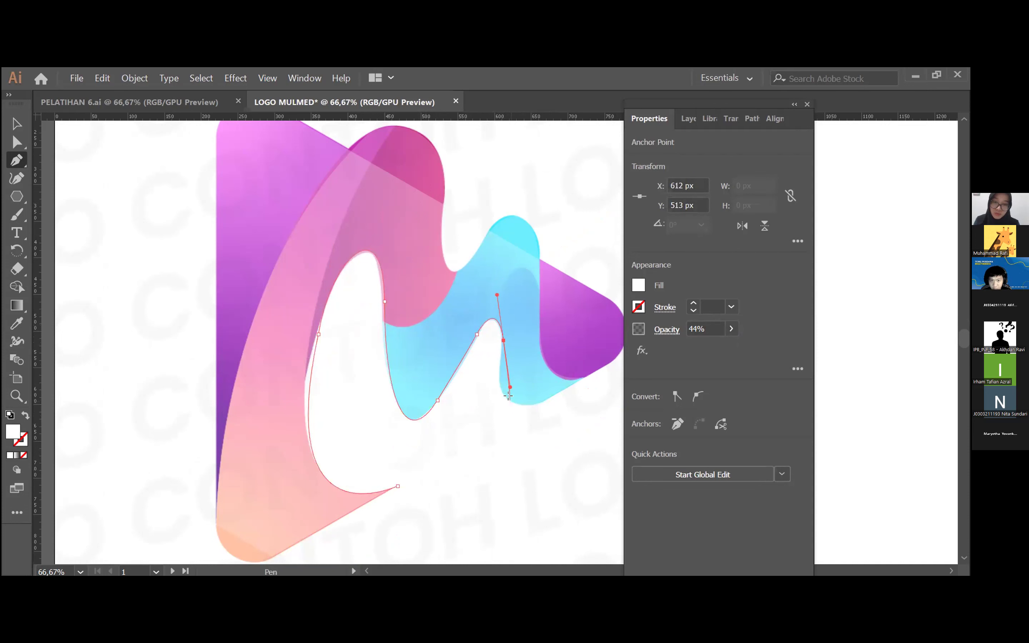
left_click_drag(510, 387, 503, 343)
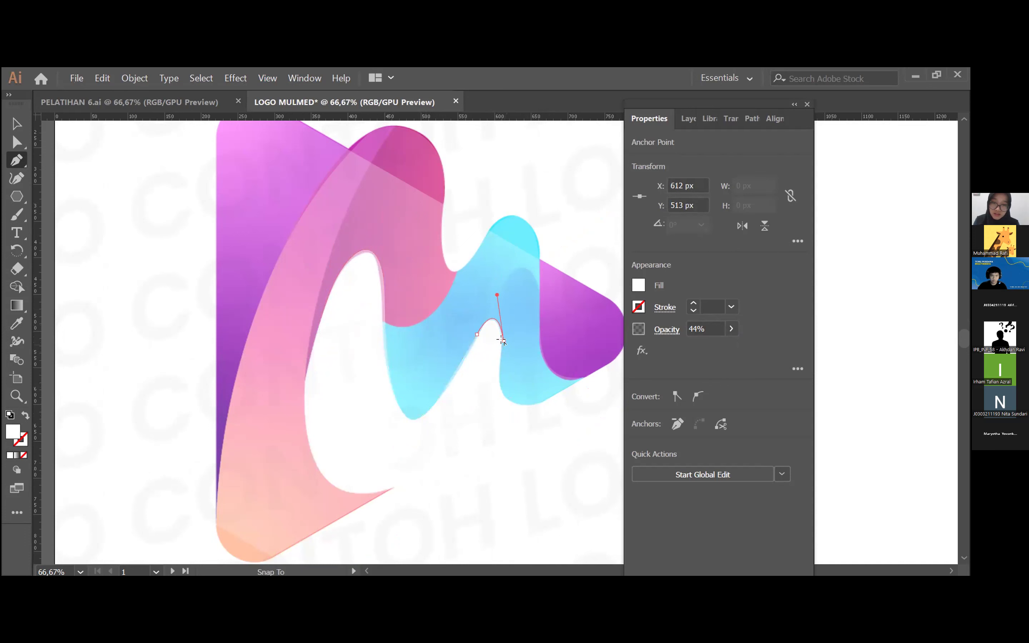
left_click(515, 398)
key("ctrl+z")
left_click_drag(517, 407, 543, 407)
key("ctrl+z")
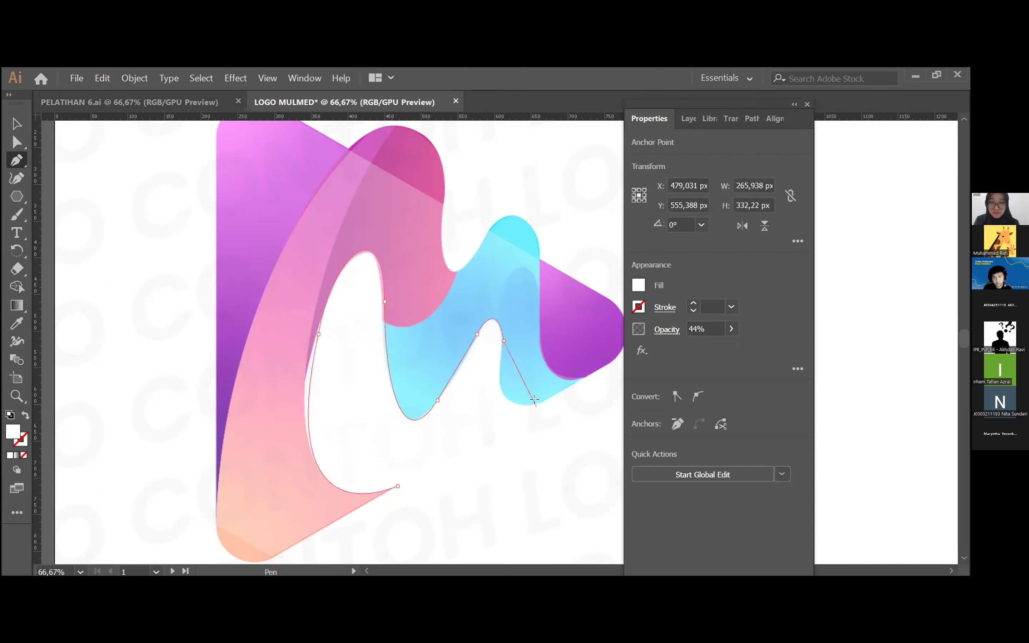
Curve the next segment along the blue tail to about X 666, Y 594 px and retract its outgoing handle.
left_click(544, 400)
left_click_drag(543, 400, 603, 373)
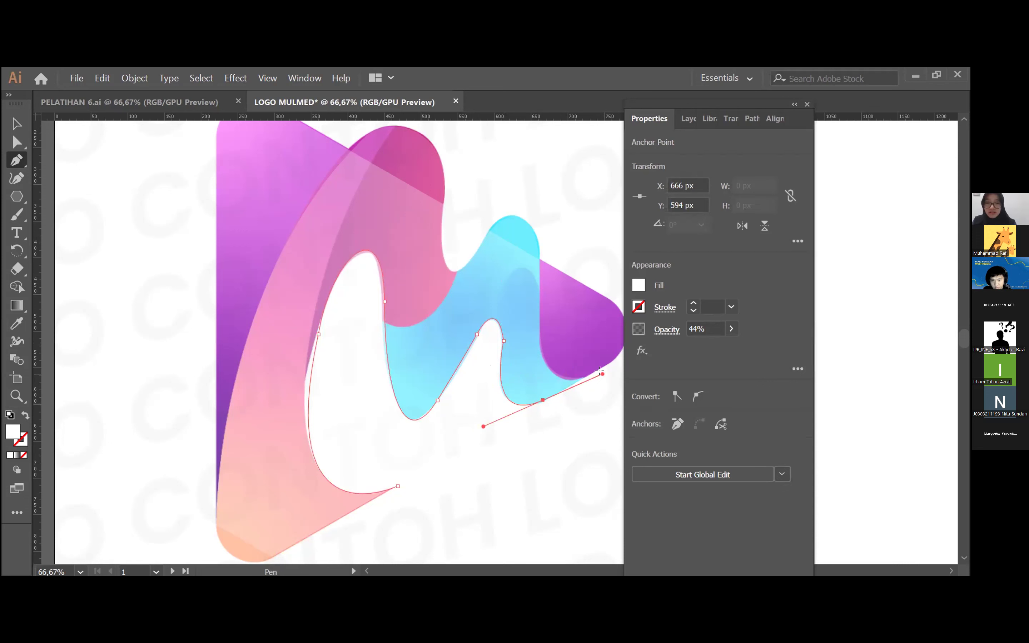
left_click(542, 400)
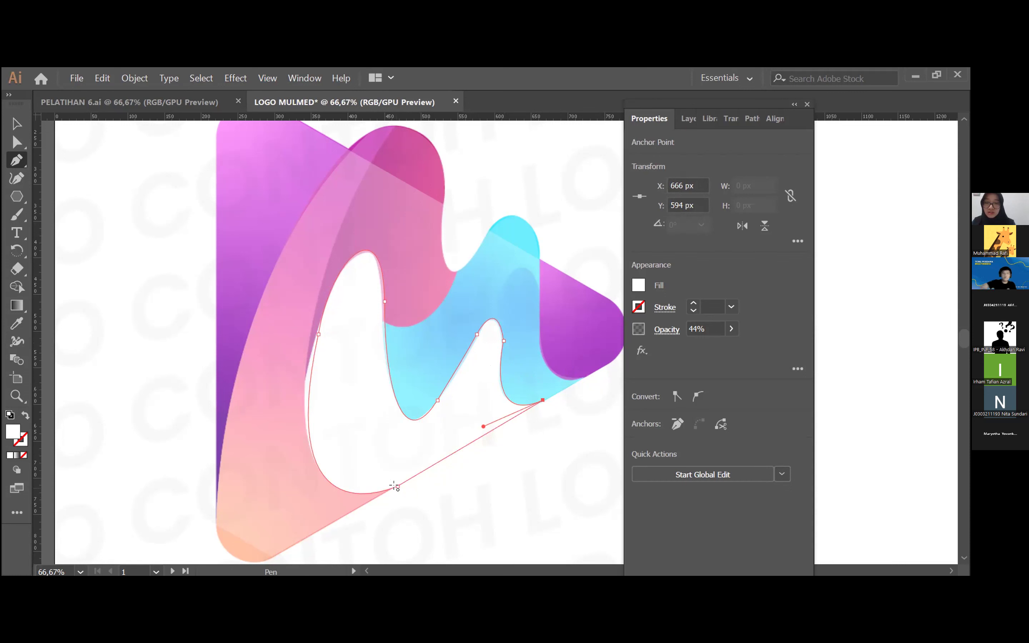
Close the cut-out path with a straight segment back to its starting anchor at the pink band's inner tip.
left_click(394, 486)
scroll(365, 508, "down", 1)
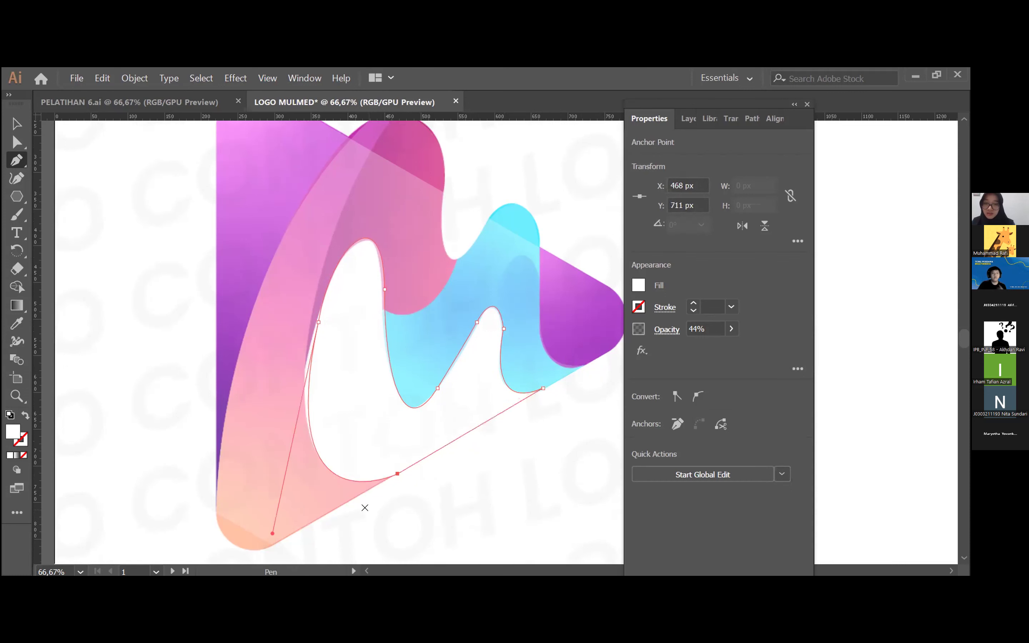
scroll(365, 507, "down", 2)
key("ctrl+z")
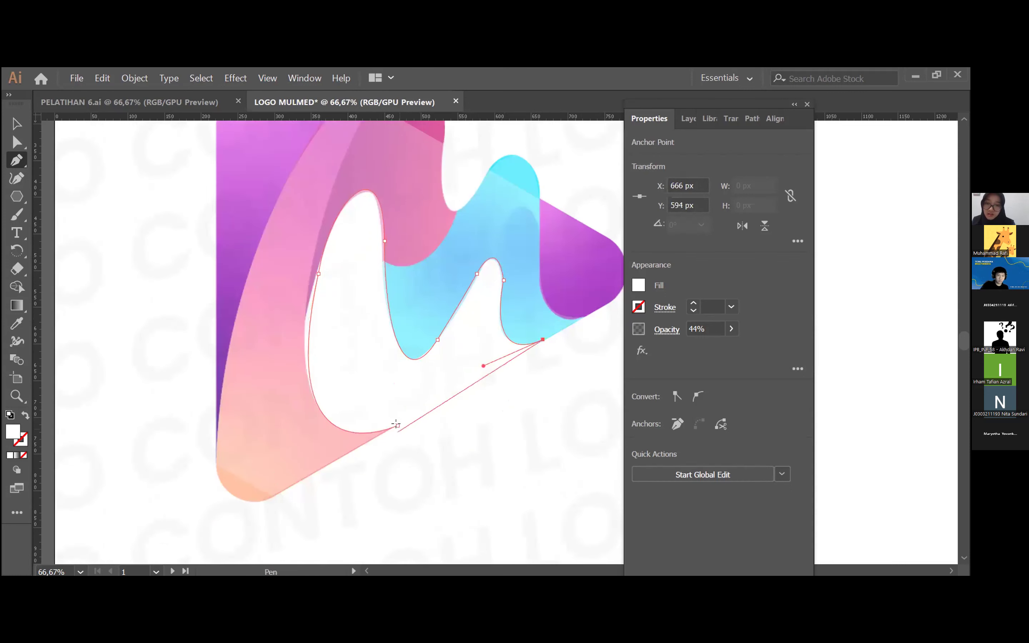
left_click(397, 425)
scroll(434, 454, "up", 4)
key("v")
Examine the outlines of the triangle and both traced paths together, and select the outer M-shaped path alone.
left_click(506, 415)
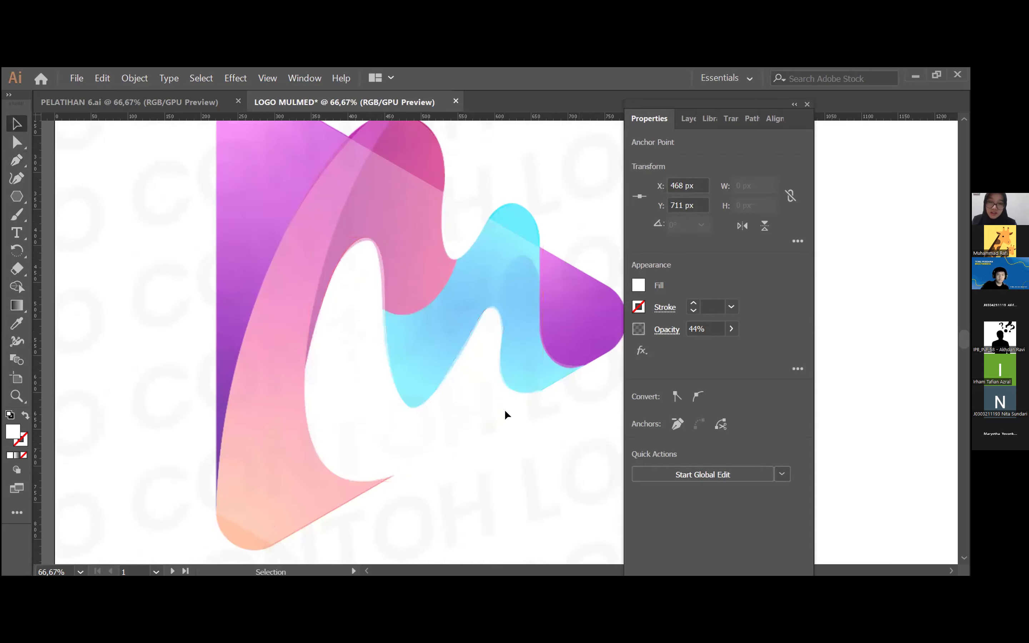
left_click(326, 345)
left_click(164, 233)
left_click_drag(164, 230, 593, 476)
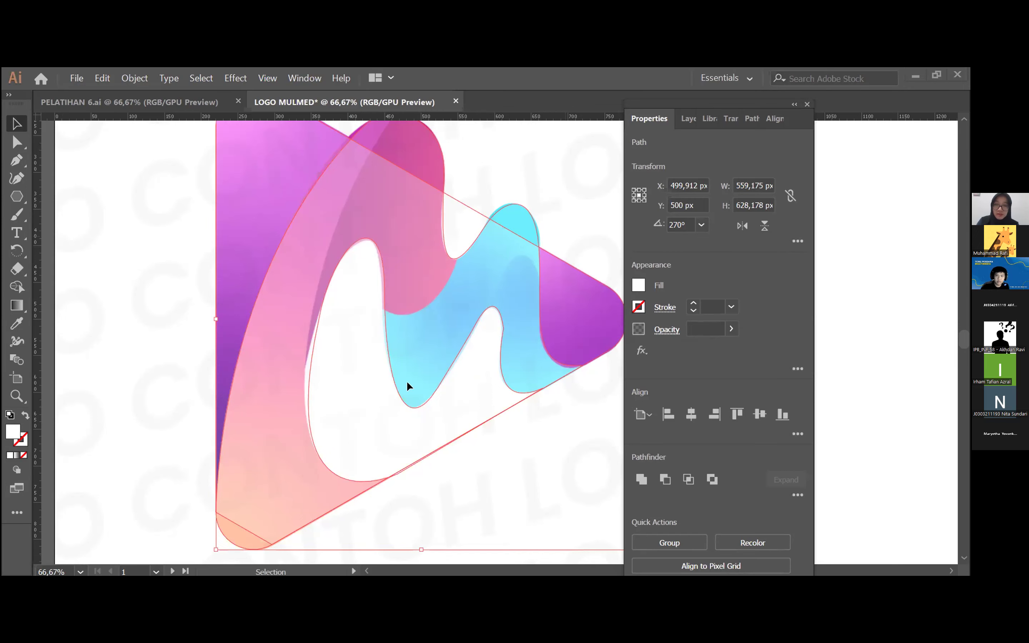
scroll(409, 386, "down", 3)
scroll(409, 386, "right", 2)
left_click(384, 324)
left_click(363, 347)
scroll(471, 410, "up", 6)
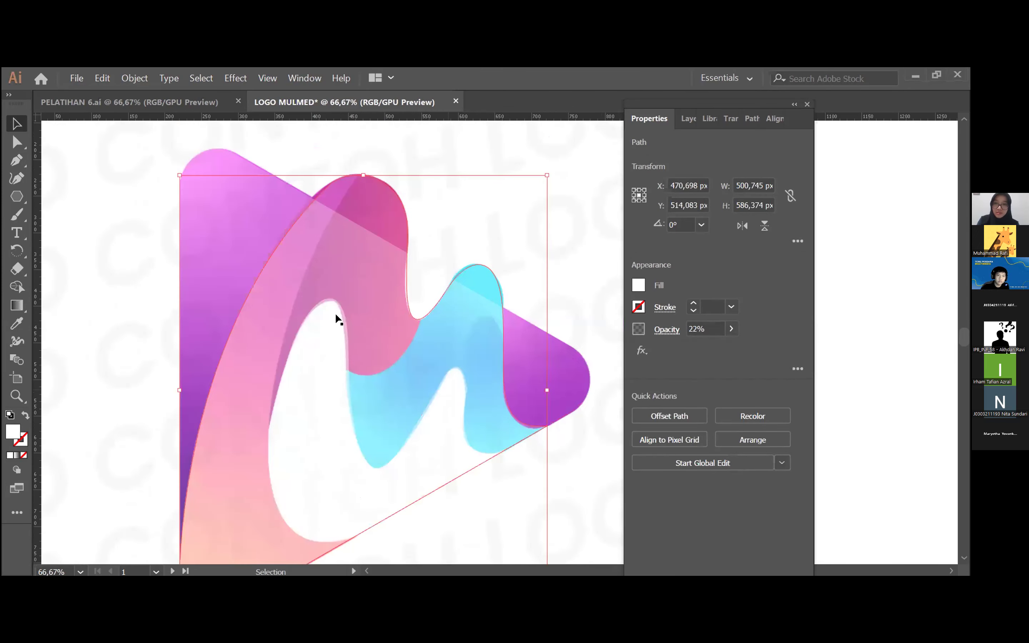
Move the cut-out path aside to show its shape, undo the move, and compare it with the outer path by selecting each.
left_click_drag(360, 387, 423, 376)
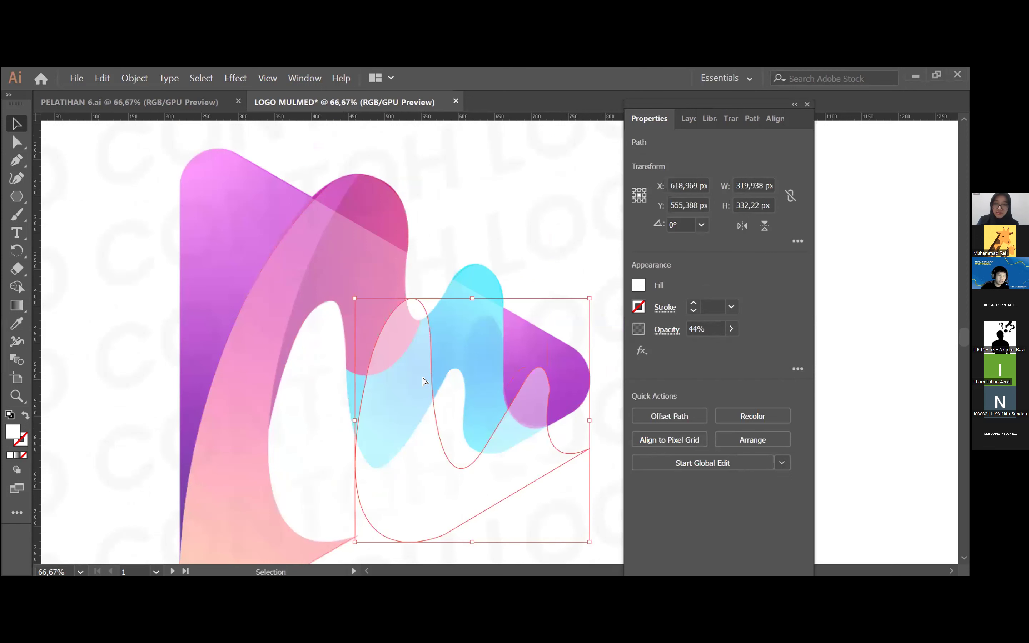
key("ctrl+z")
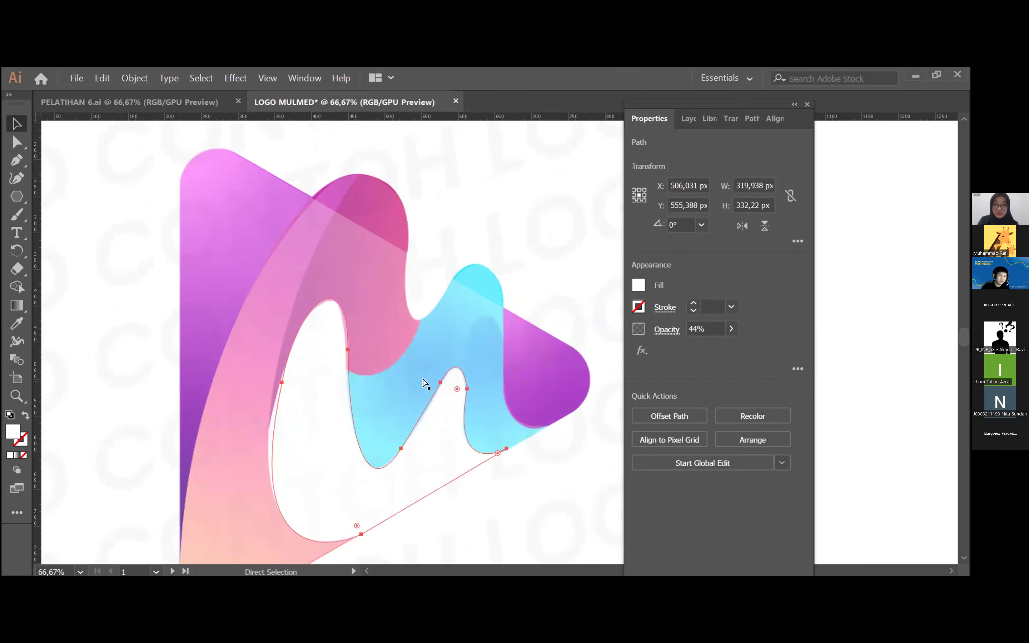
left_click(546, 272)
left_click(423, 450)
left_click(408, 292)
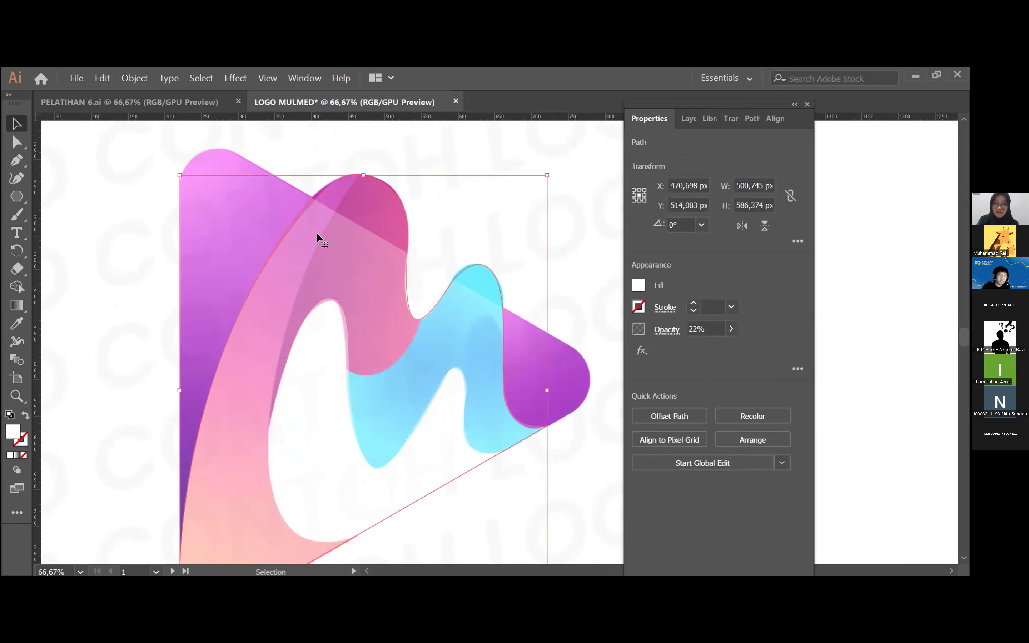
left_click(570, 319)
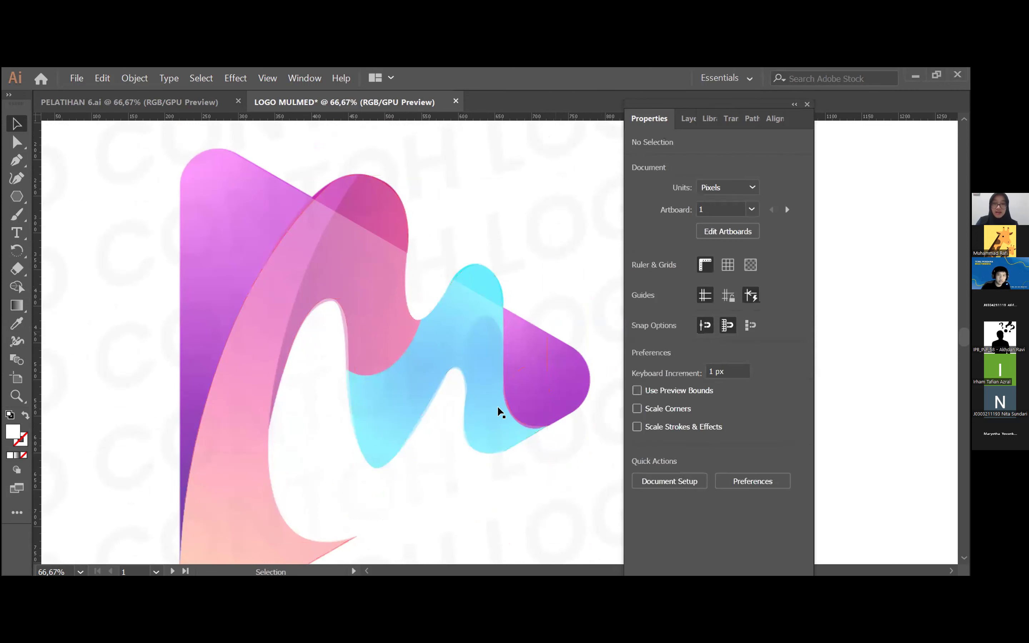
left_click(407, 449)
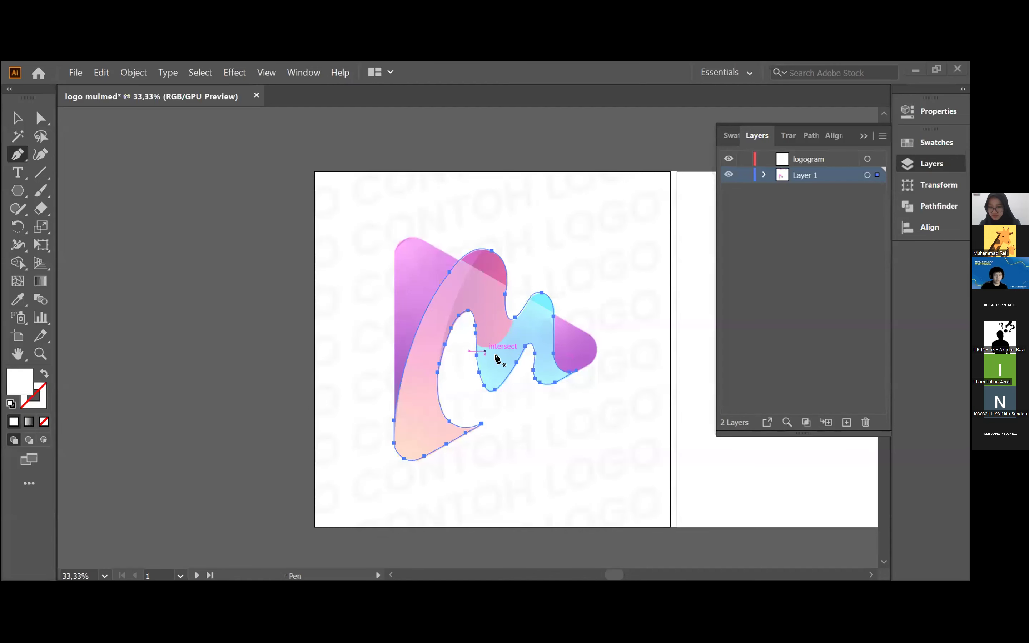
In the logo mulmed document, move the traced M-band outline off the reference artwork, and undo the move.
left_click(17, 120)
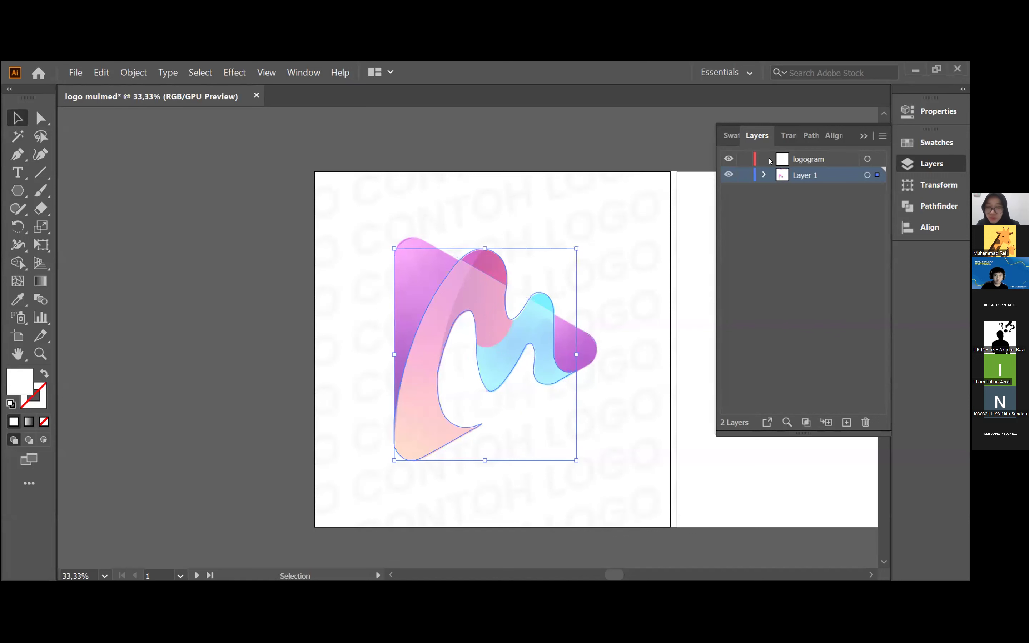
mouse_move(502, 365)
left_mouse_down()
mouse_move(537, 406)
mouse_move(546, 395)
left_mouse_up()
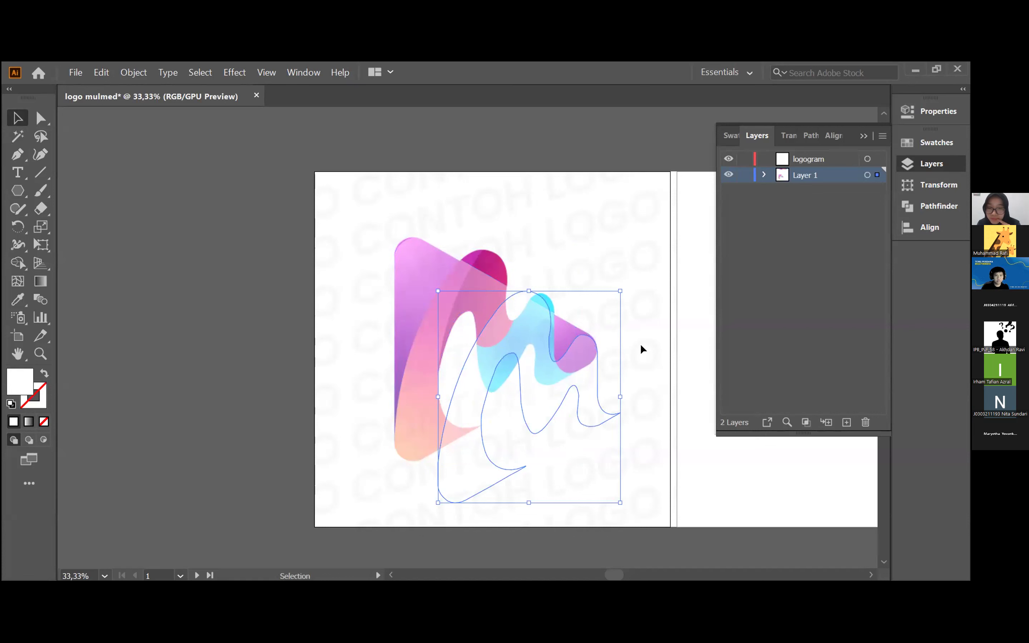
key("ctrl+z")
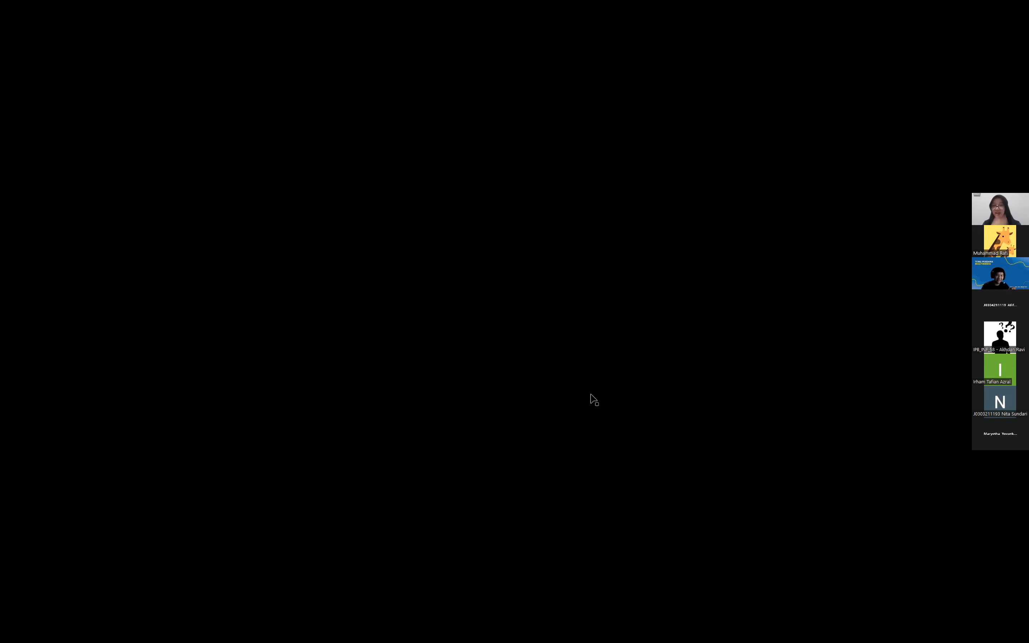
In the LOGO MULMED document, deselect the cut-out path and select the triangle and both traced paths together.
scroll(425, 362, "down", 2)
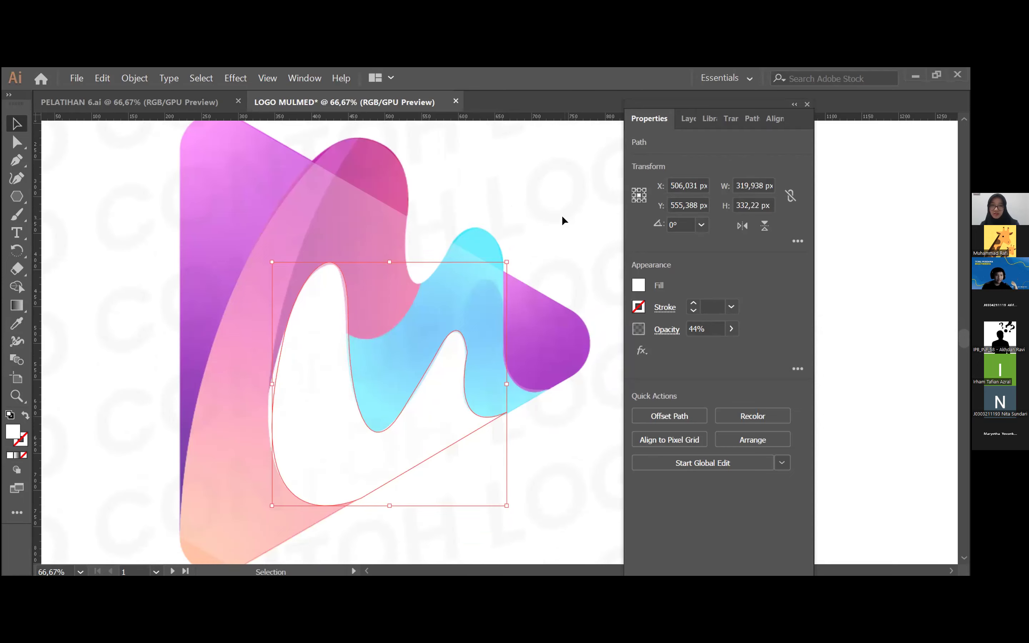
scroll(536, 251, "up", 1)
left_click(535, 250)
left_click_drag(137, 181, 586, 467)
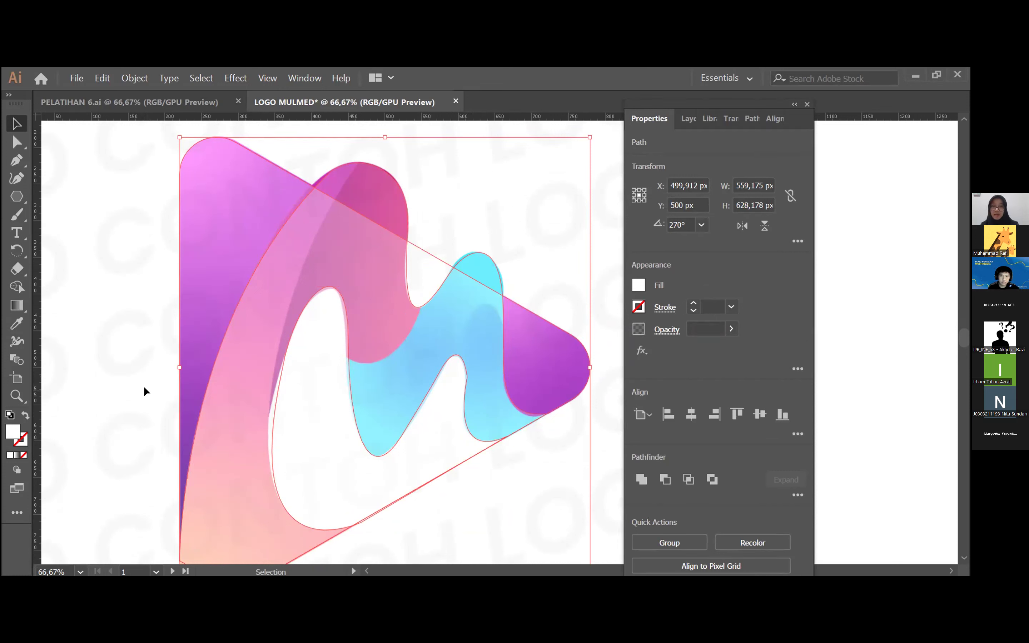
Look through the complete tool list and the Paintbrush group for the Smooth Tool and related drawing tools.
left_click(13, 512)
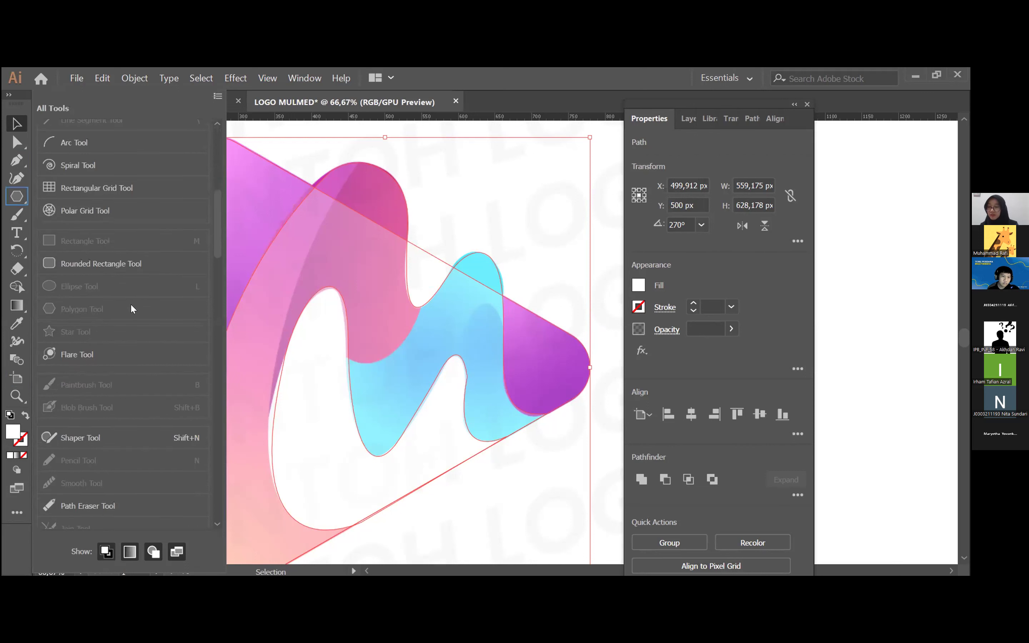
scroll(130, 304, "down", 3)
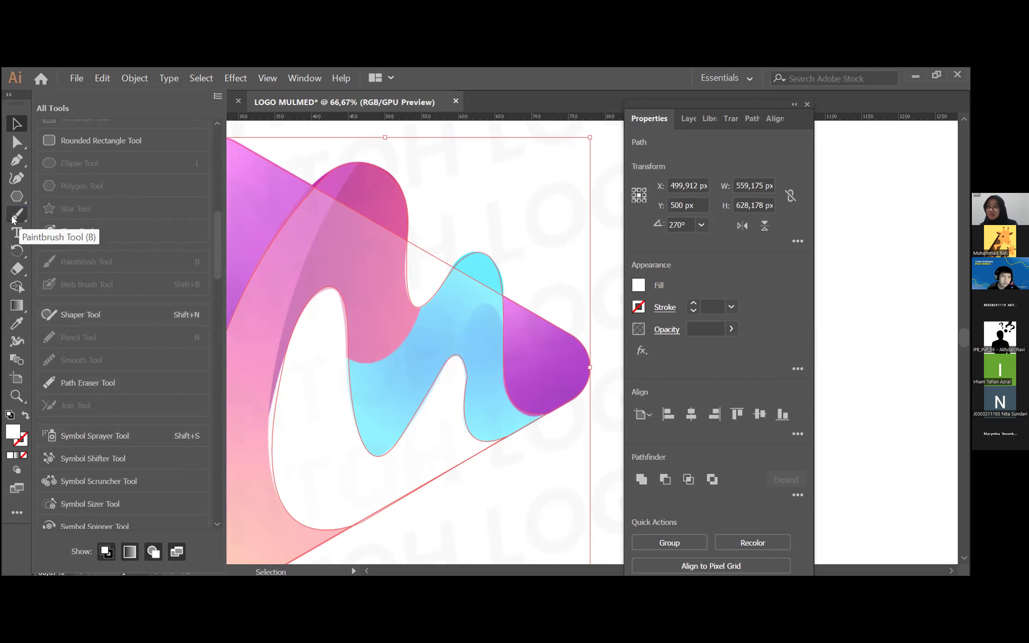
left_click_drag(17, 214, 93, 271)
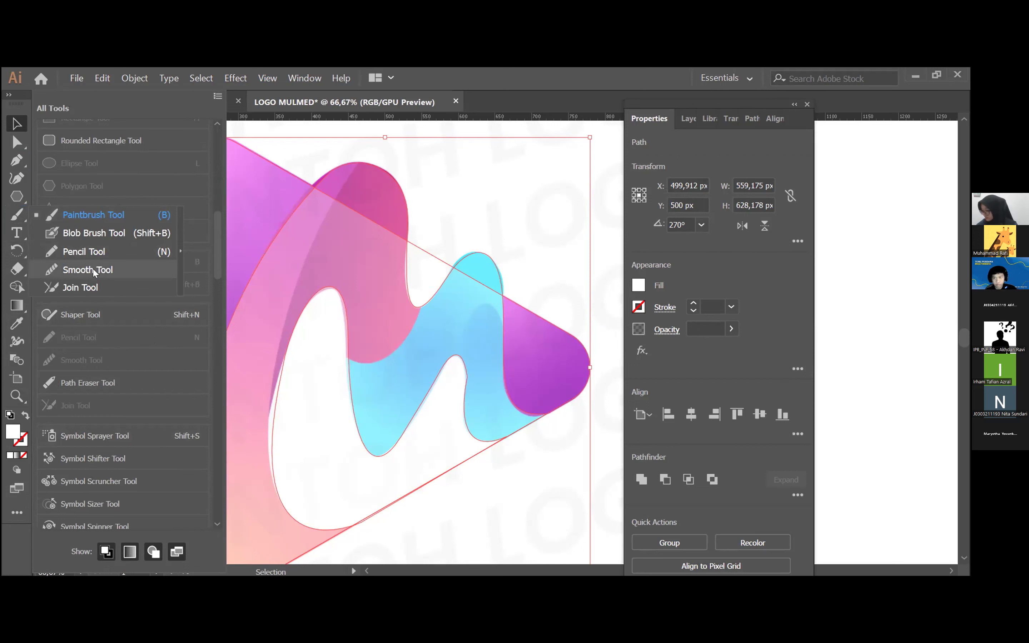
scroll(172, 163, "up", 10)
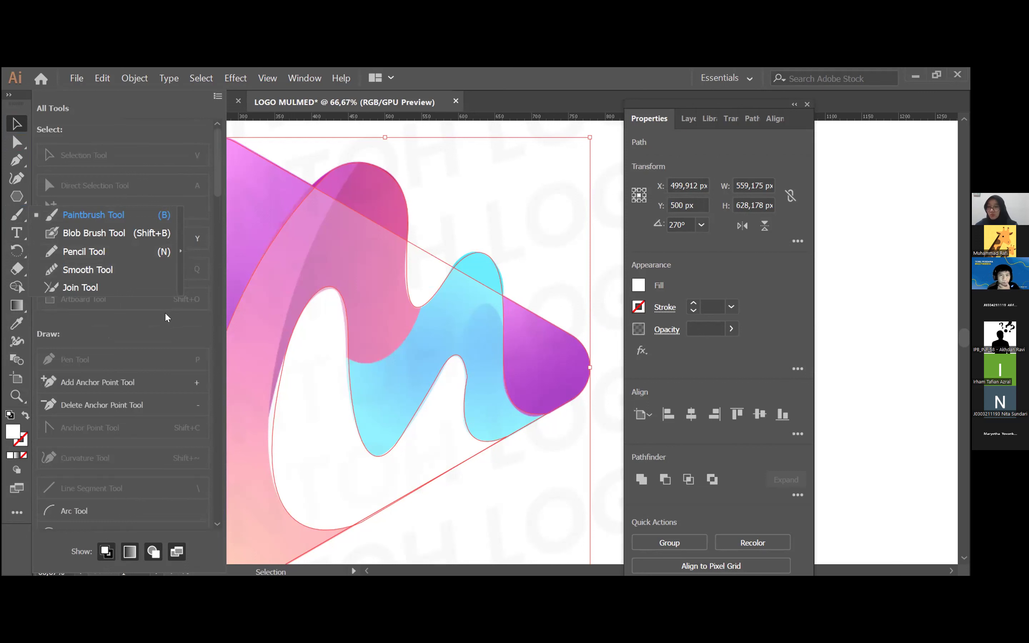
scroll(121, 349, "down", 4)
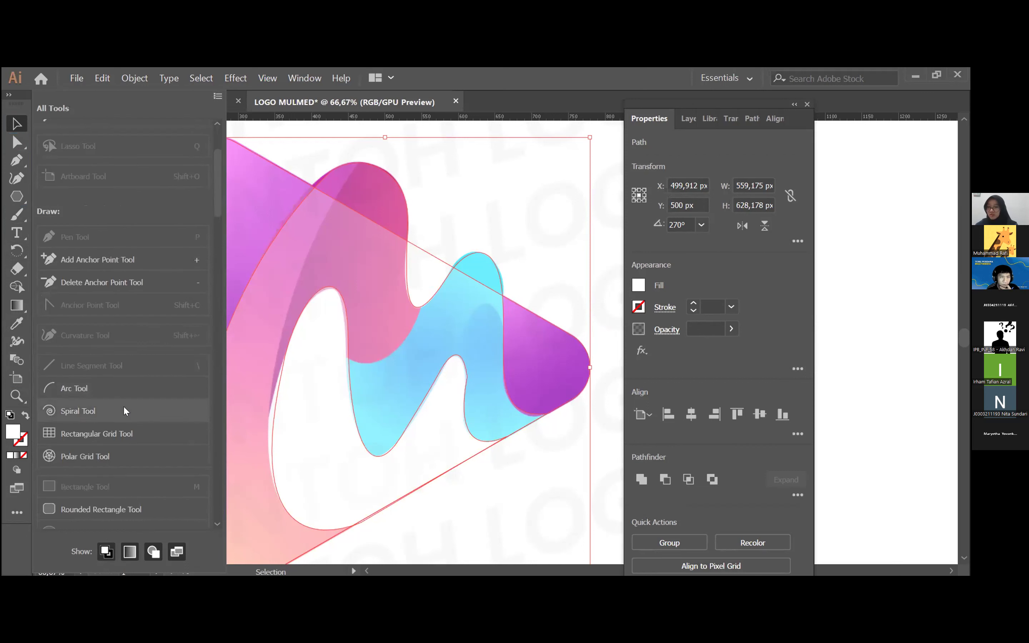
scroll(121, 411, "down", 5)
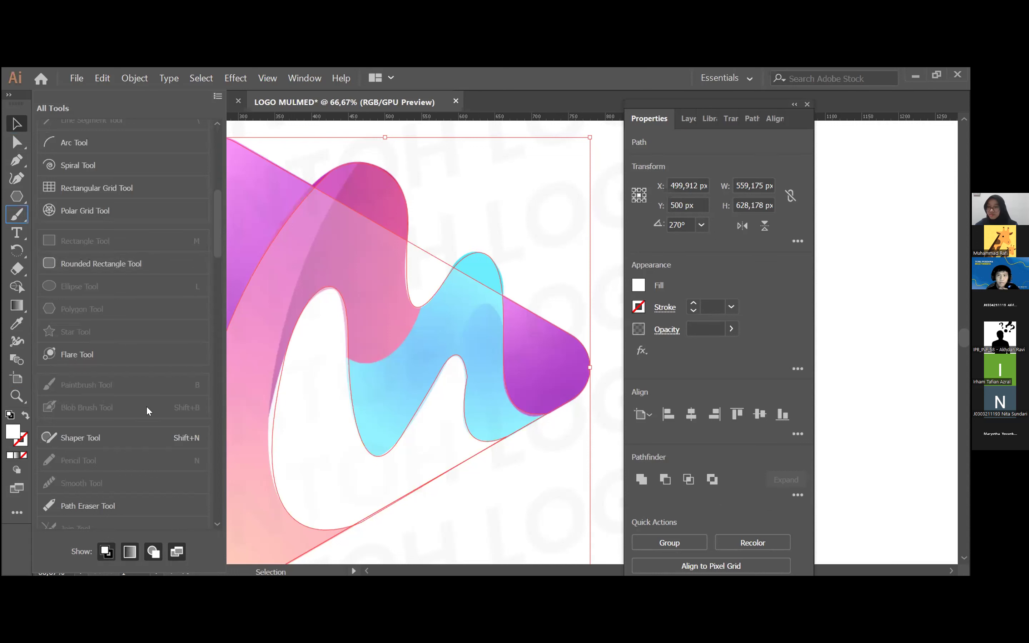
scroll(132, 406, "down", 3)
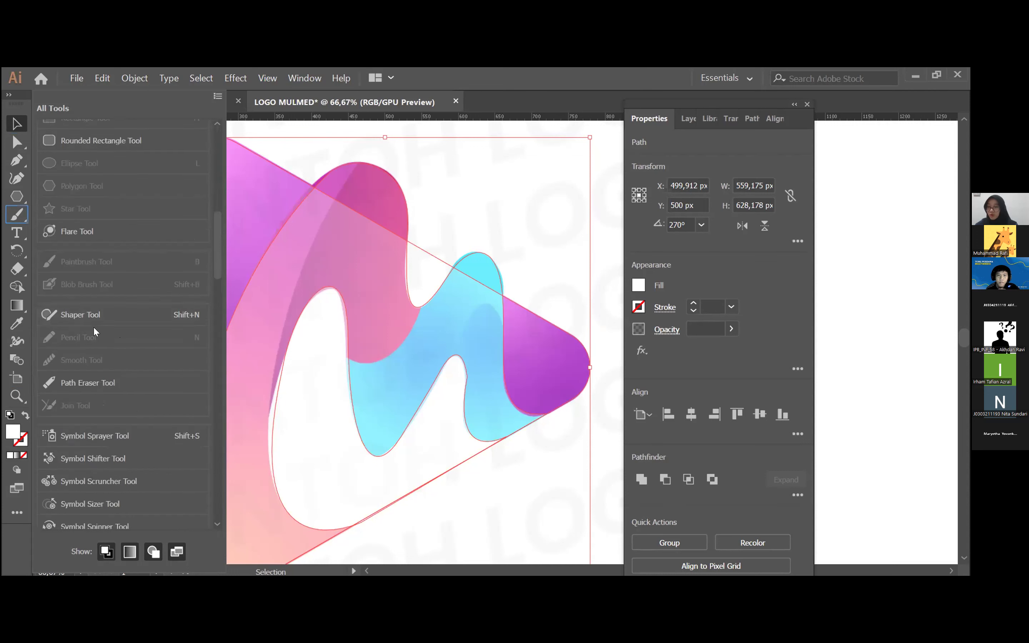
scroll(92, 319, "up", 9)
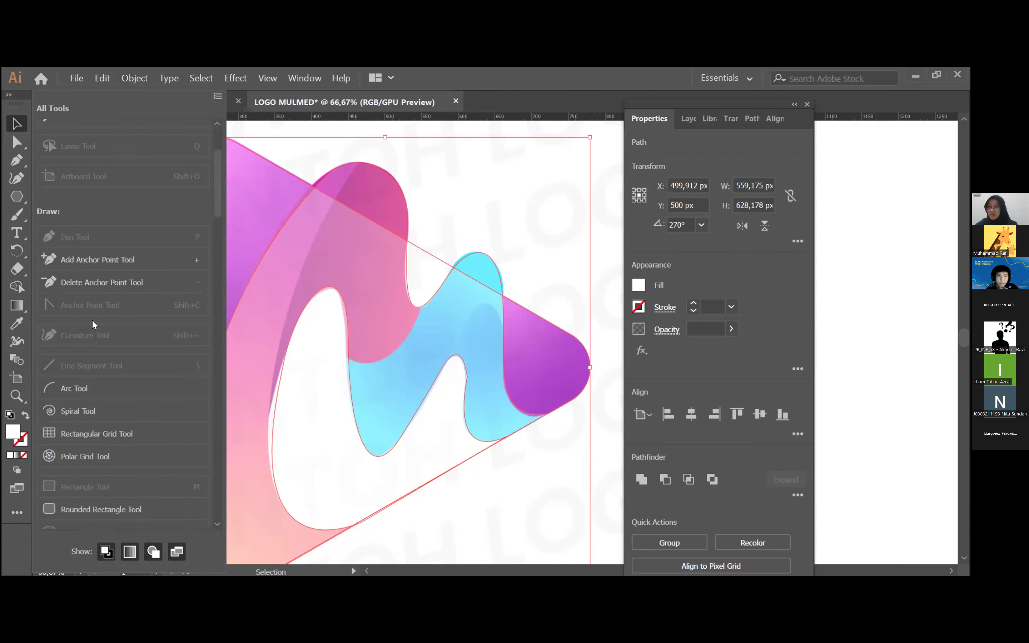
scroll(86, 317, "down", 3)
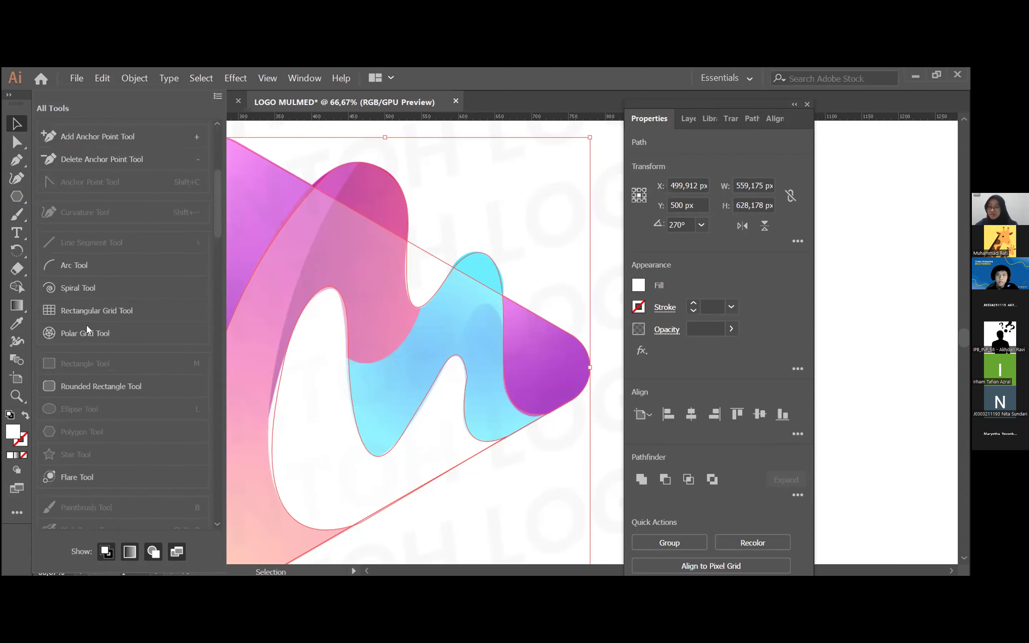
scroll(148, 336, "down", 6)
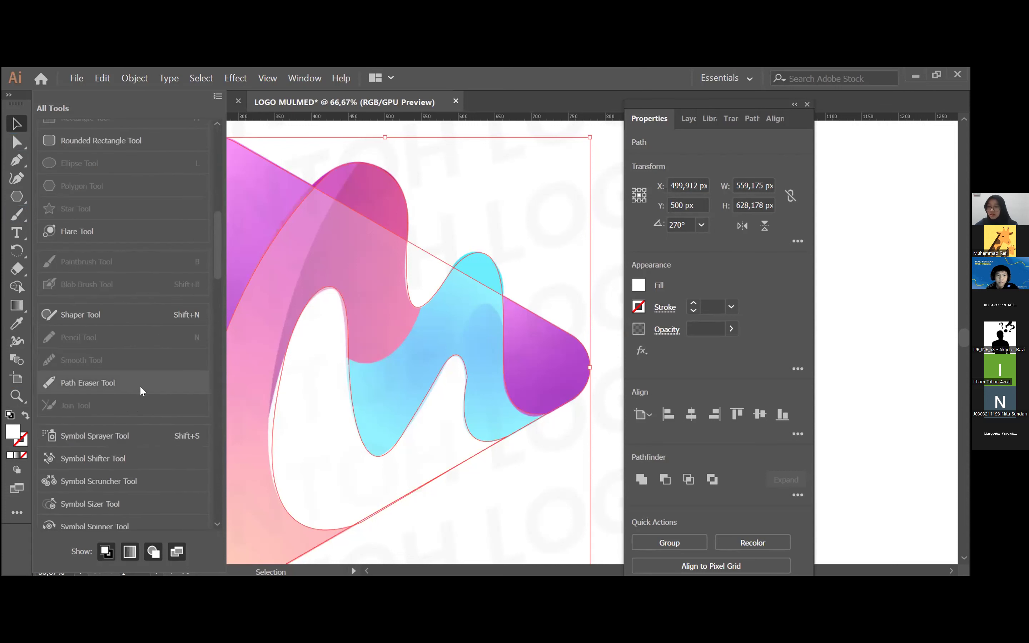
Close the complete tool list and activate the Smooth Tool from the Paintbrush group, keeping the triangle and both traced paths selected.
right_click(13, 219)
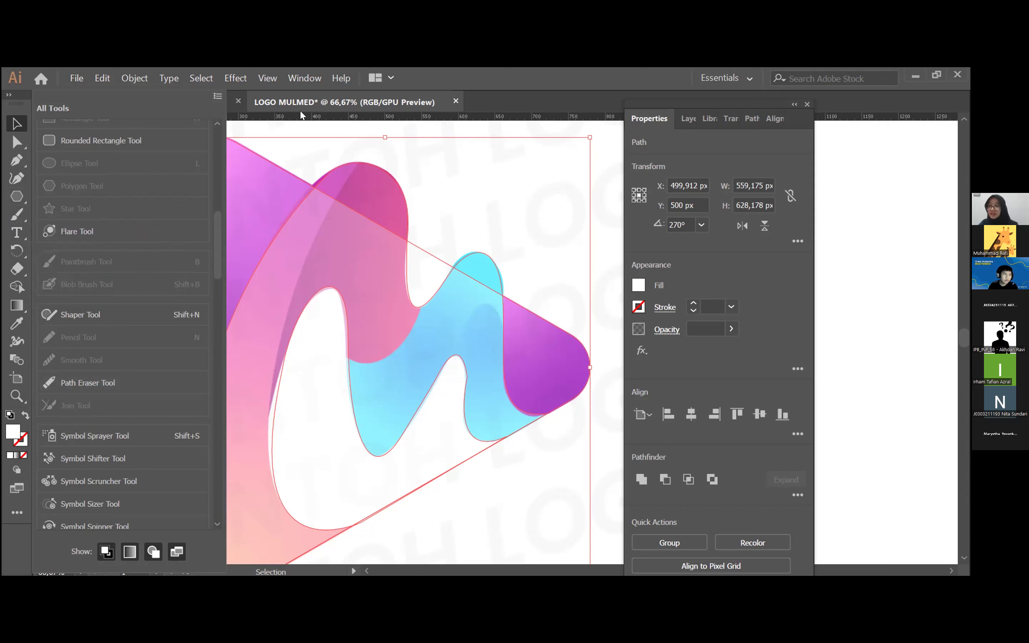
left_click(331, 137)
left_click(15, 216)
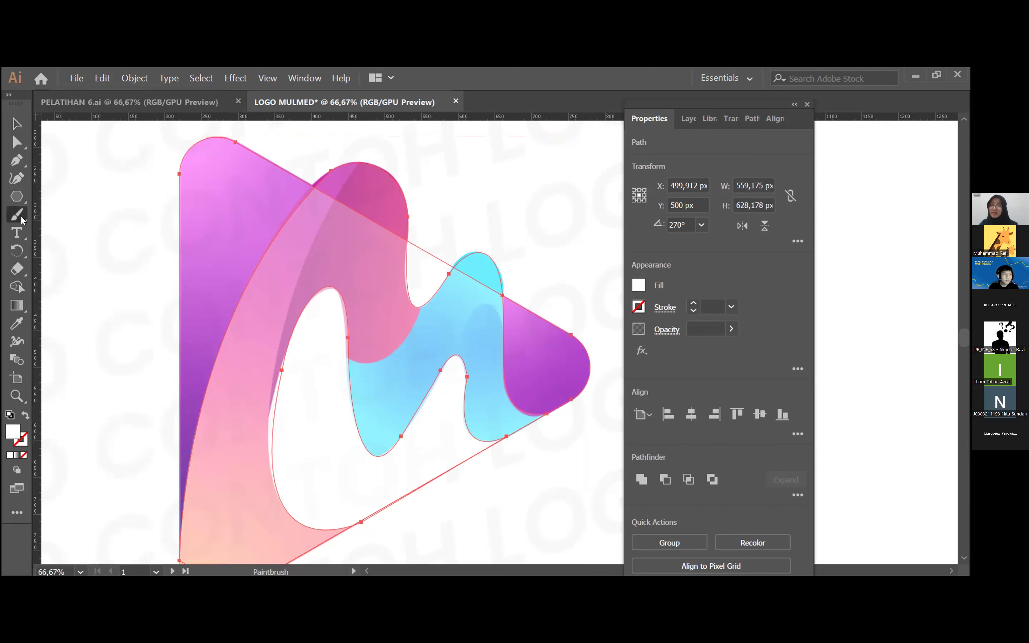
right_click(12, 214)
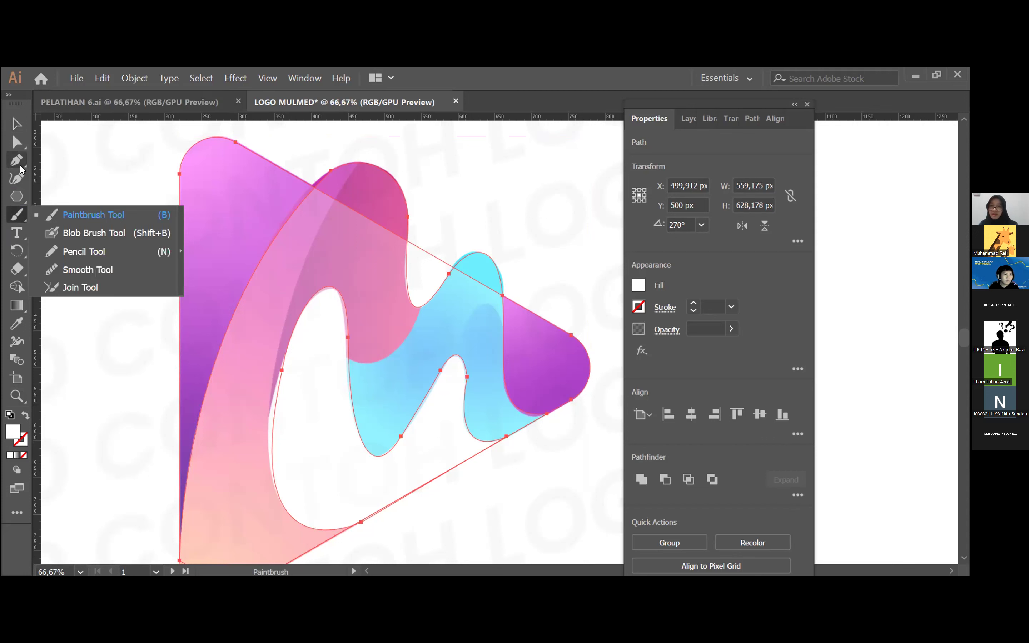
right_click(20, 164)
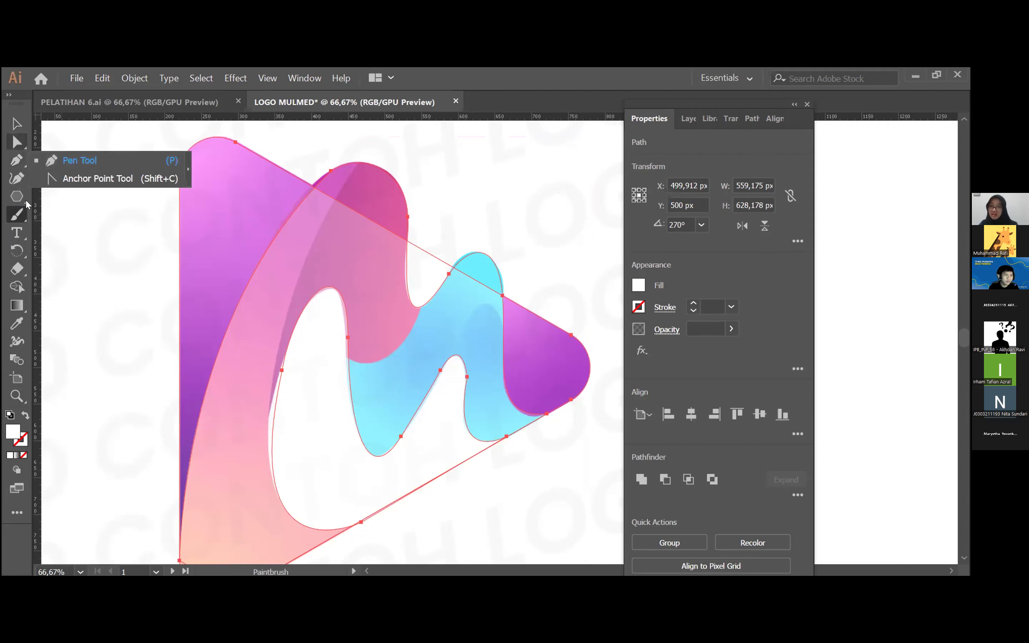
right_click(16, 144)
right_click(17, 215)
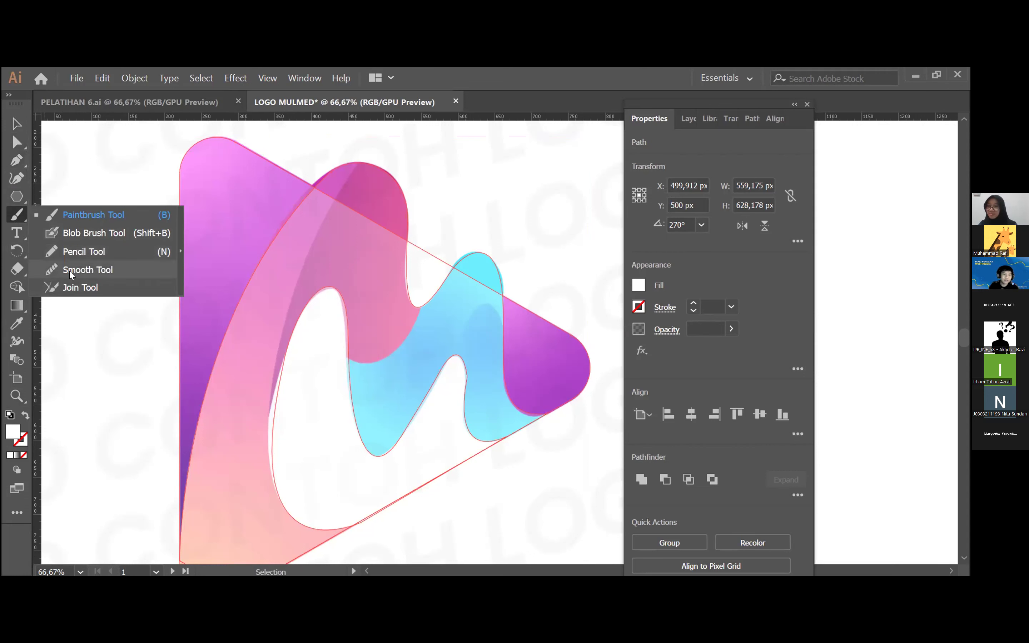
left_click(87, 270)
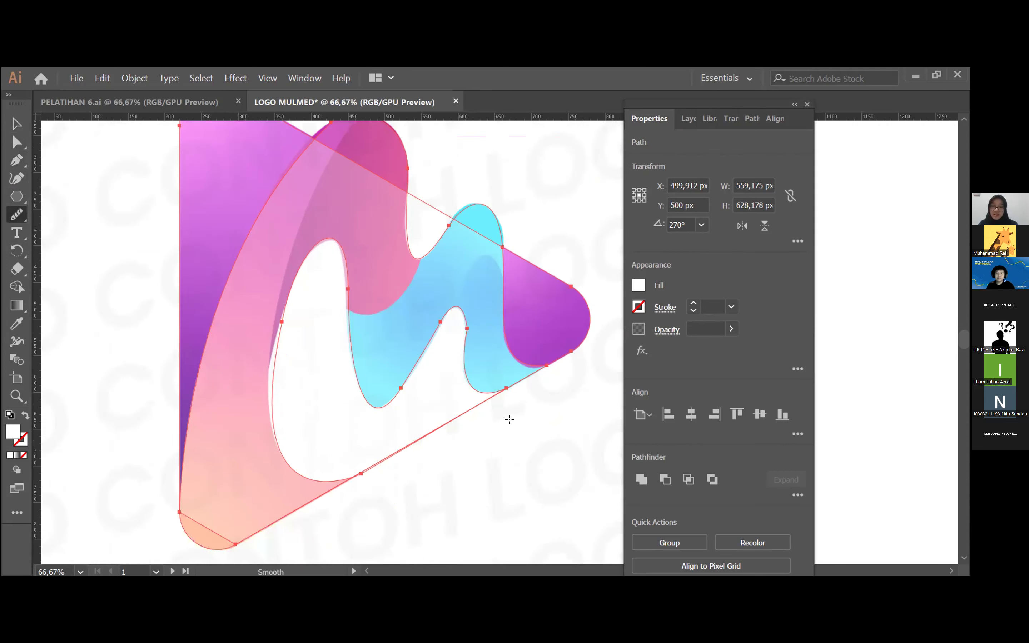
Smooth the cut-out path around its narrow right-hand peak and down that peak's right side with the Smooth Tool.
scroll(535, 420, "up", 1)
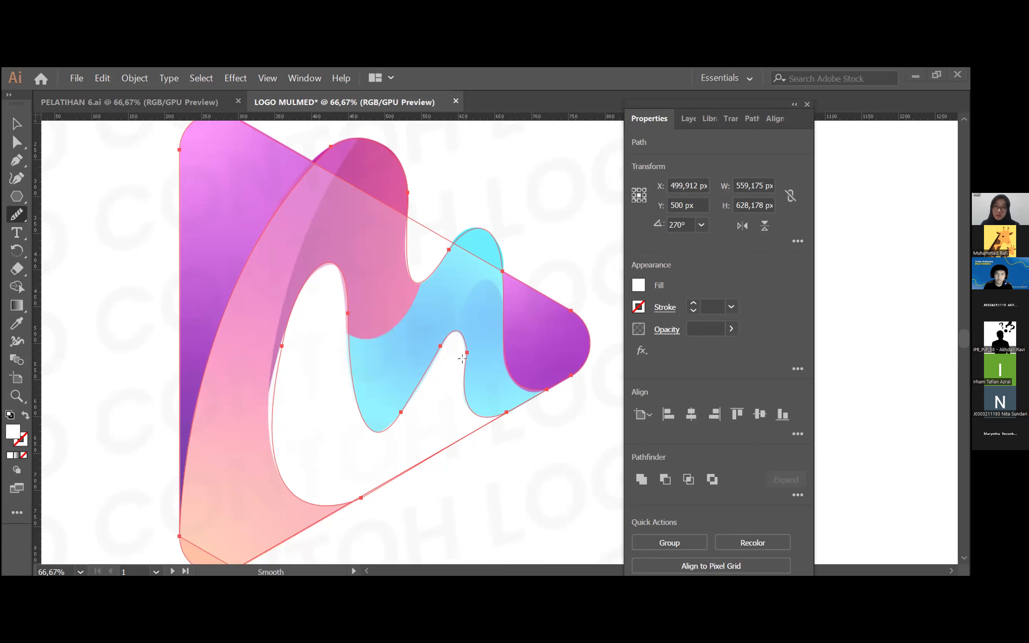
mouse_move(466, 357)
left_mouse_down()
mouse_move(468, 330)
mouse_move(461, 365)
mouse_move(468, 327)
left_mouse_up()
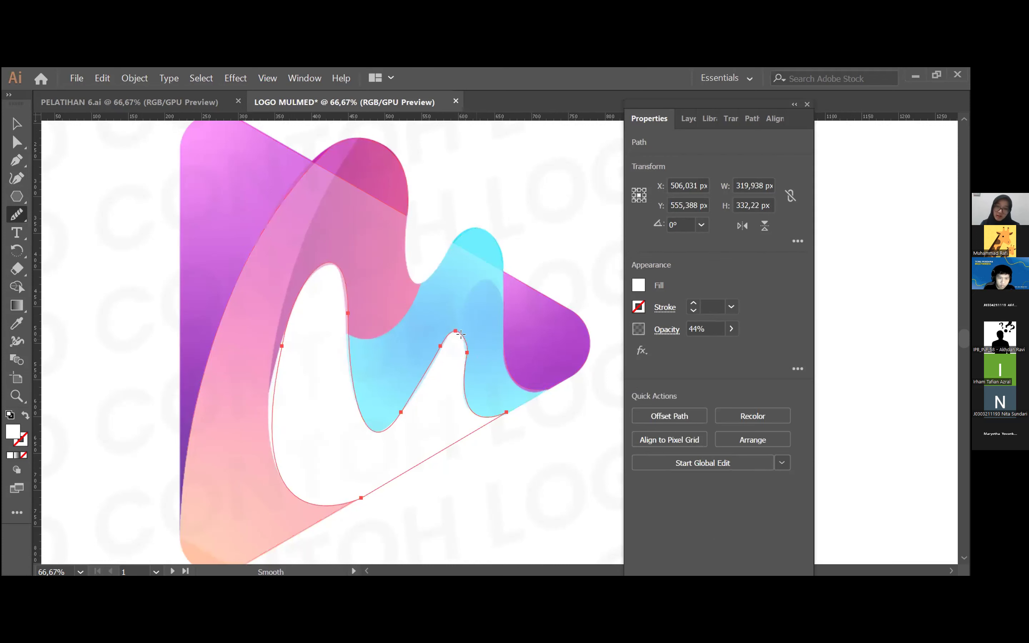
left_click(464, 373, "ctrl+shift")
left_click(455, 337, "ctrl")
left_click_drag(462, 343, 465, 409)
mouse_move(453, 335)
left_mouse_down()
mouse_move(459, 406)
mouse_move(479, 420)
left_mouse_up()
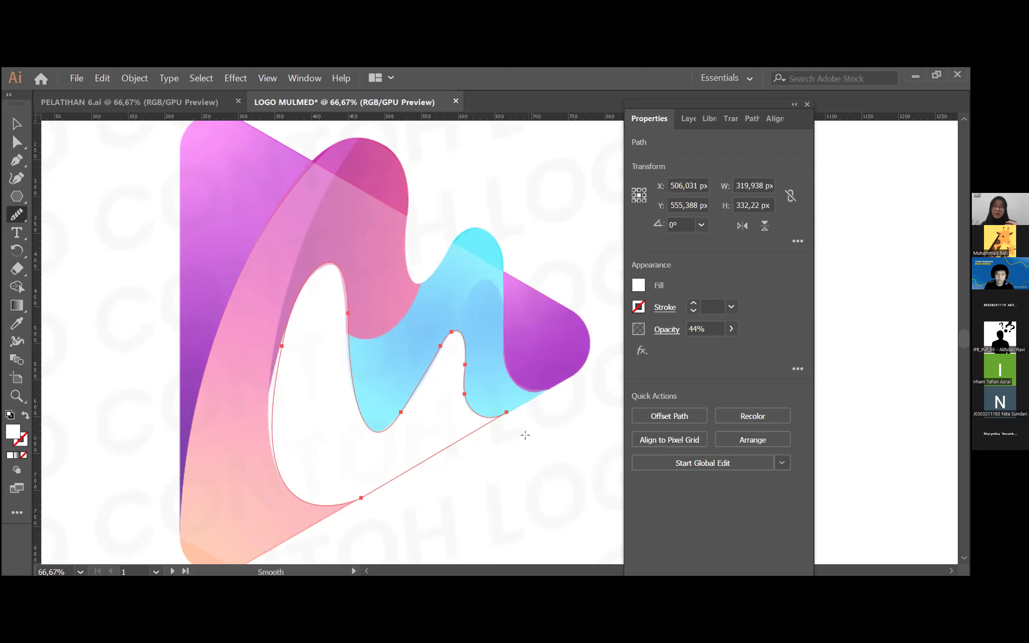
Smooth the cut-out path along its long left curve, and go over the taller peak and the valley between the peaks.
scroll(524, 430, "up", 1)
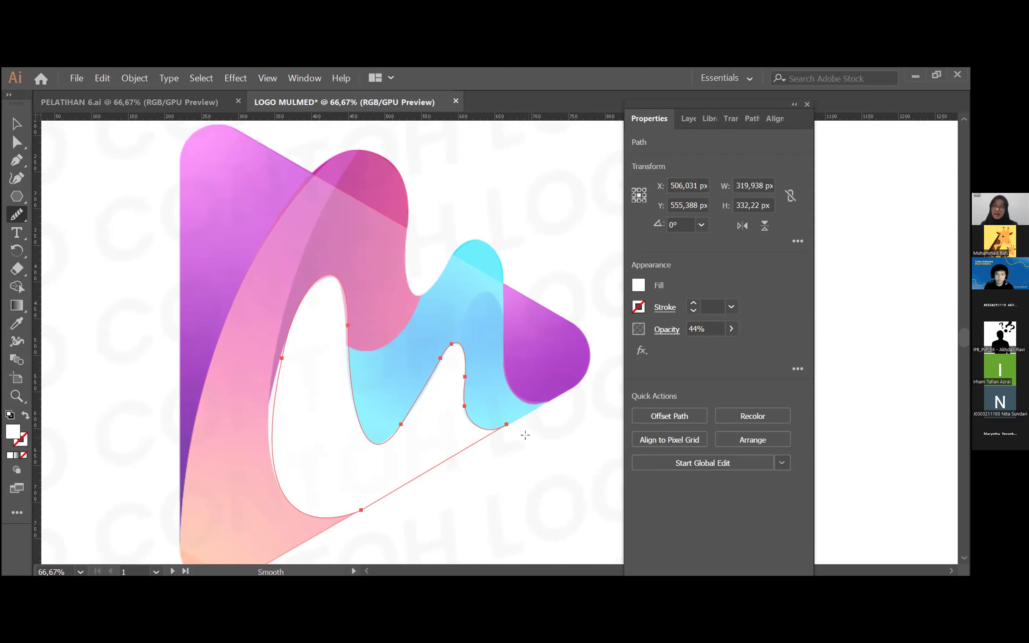
scroll(272, 333, "down", 2)
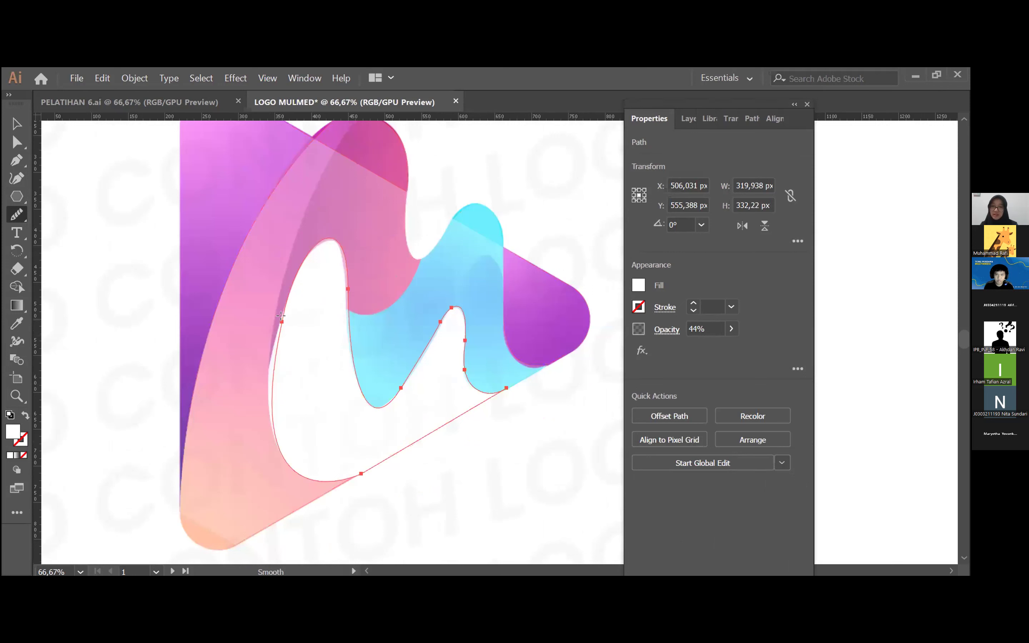
mouse_move(276, 315)
left_mouse_down()
mouse_move(269, 406)
mouse_move(264, 359)
mouse_move(268, 455)
left_mouse_up()
scroll(309, 386, "up", 1)
scroll(310, 387, "up", 1)
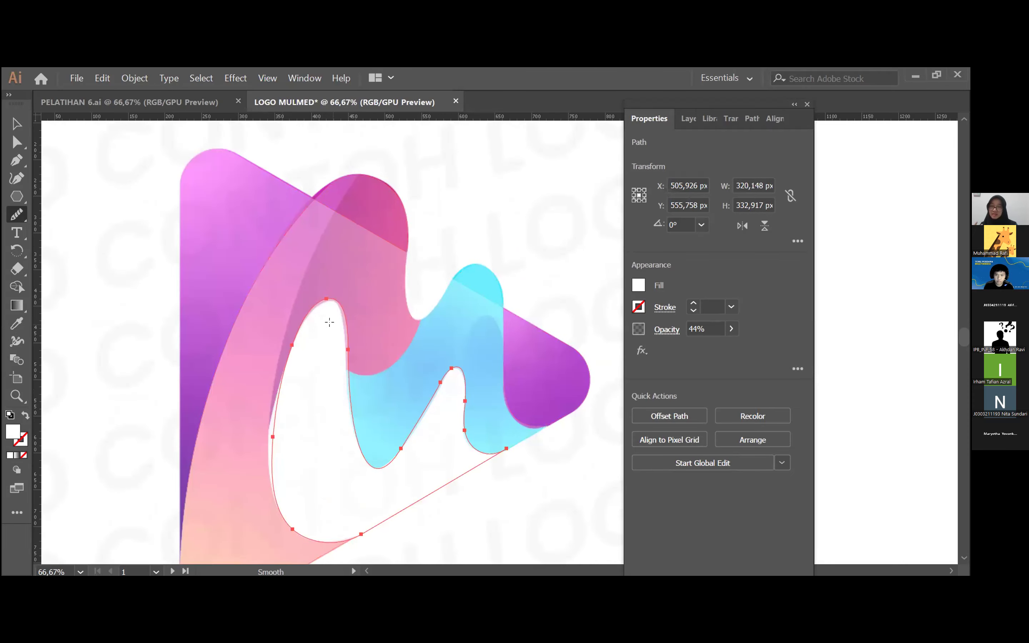
scroll(323, 324, "down", 1)
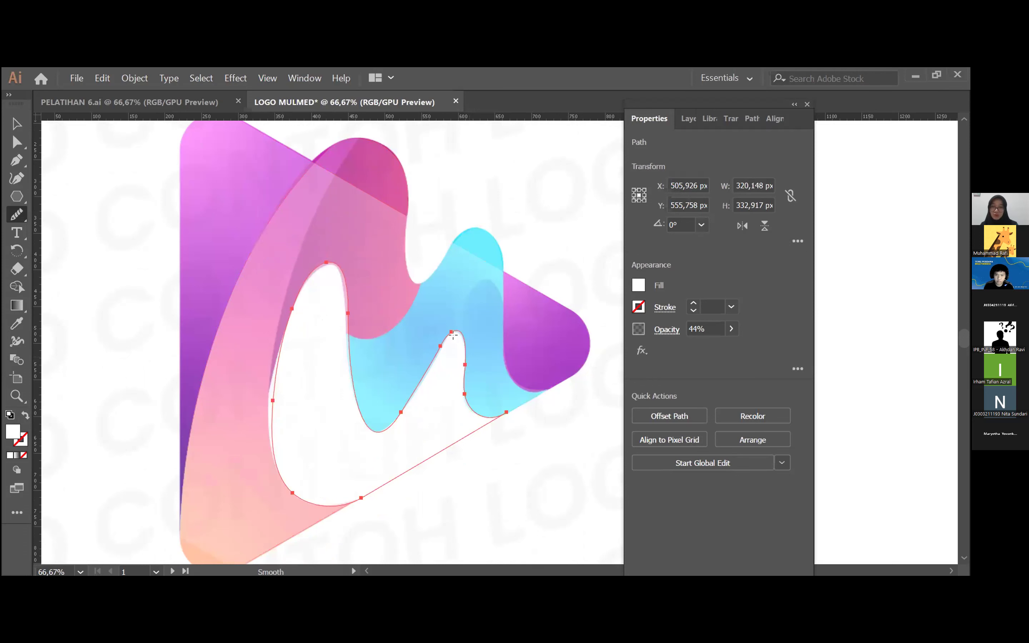
left_click_drag(331, 259, 347, 325)
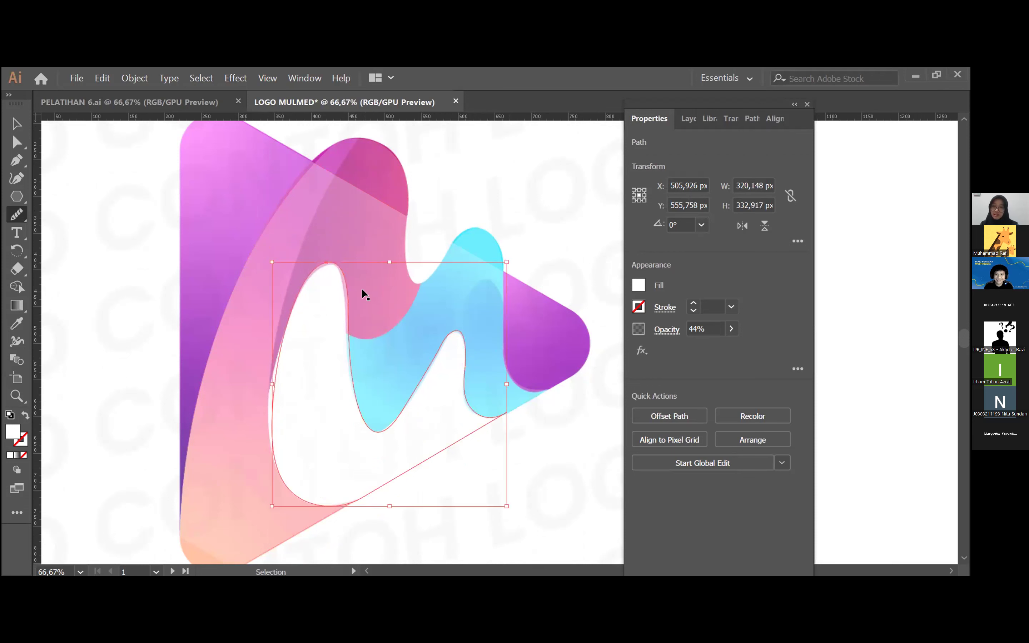
mouse_move(404, 398)
left_mouse_down()
mouse_move(385, 428)
mouse_move(365, 432)
mouse_move(420, 432)
left_mouse_up()
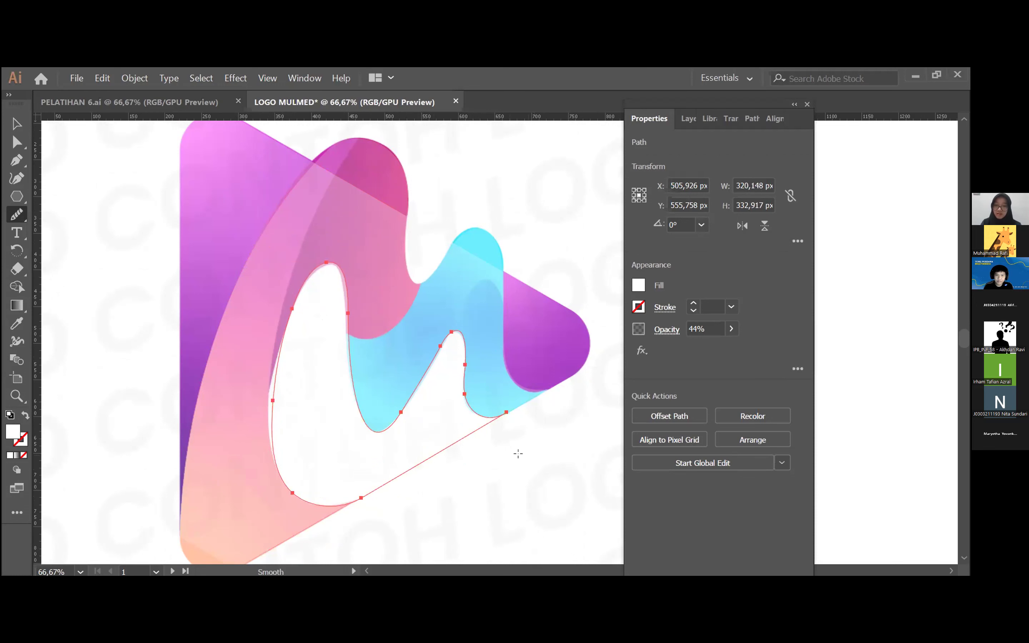
Compare the outlines with the artwork by selecting the triangle and both traced paths together, and then the triangle alone.
scroll(514, 450, "down", 3)
scroll(409, 257, "up", 5)
key("v")
left_click(121, 245)
left_click_drag(145, 216, 550, 456)
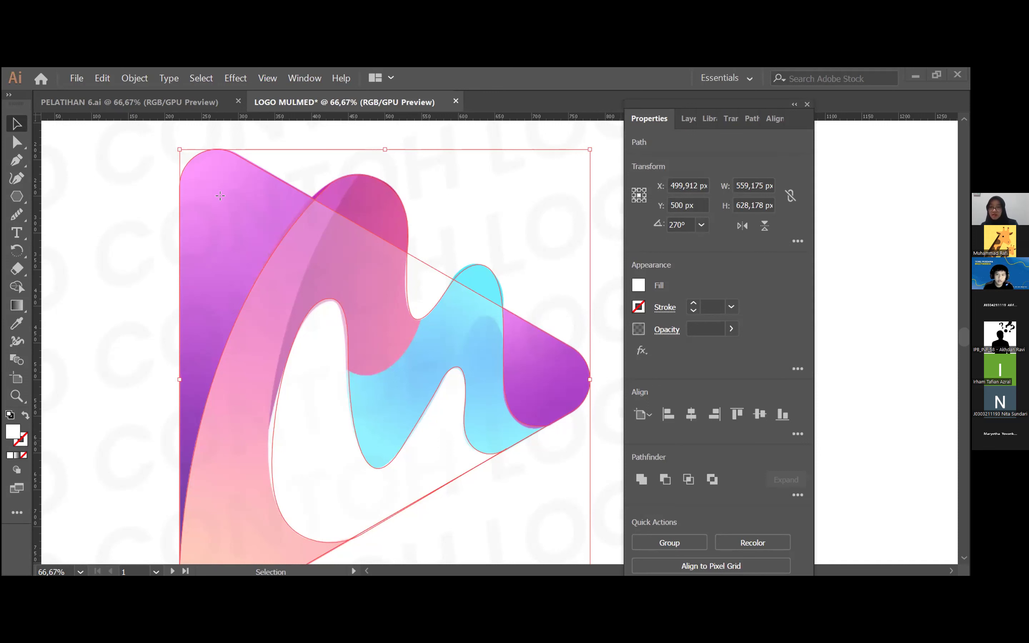
left_click(128, 242)
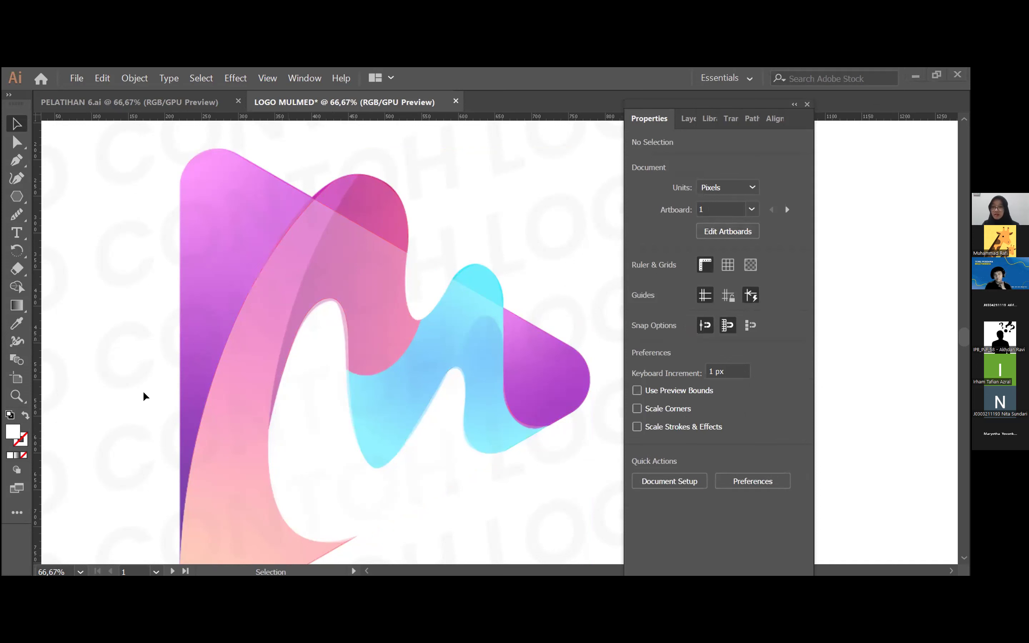
left_click(248, 221)
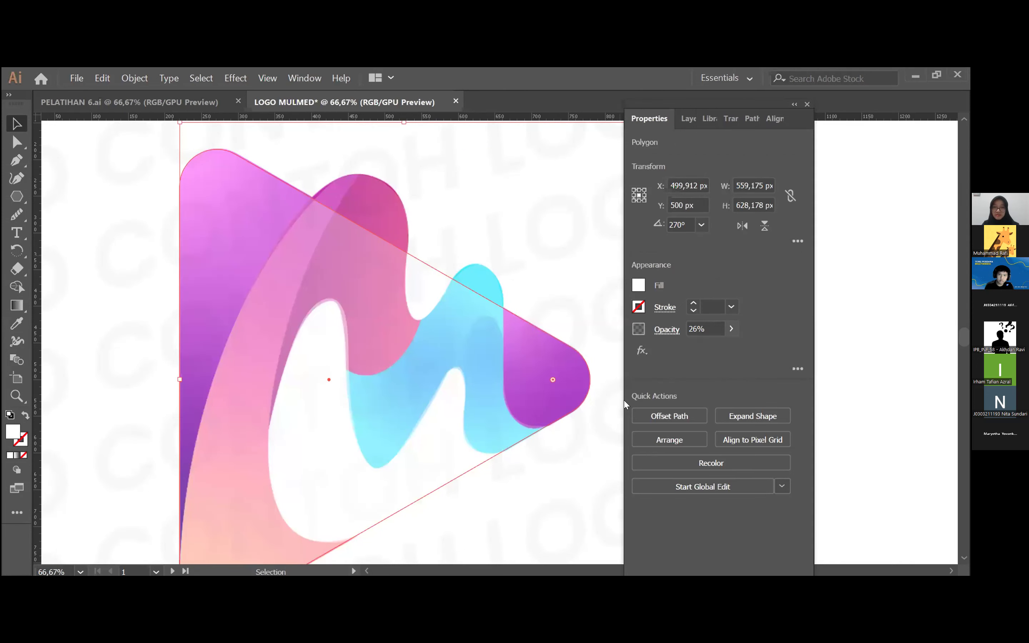
scroll(489, 426, "down", 2)
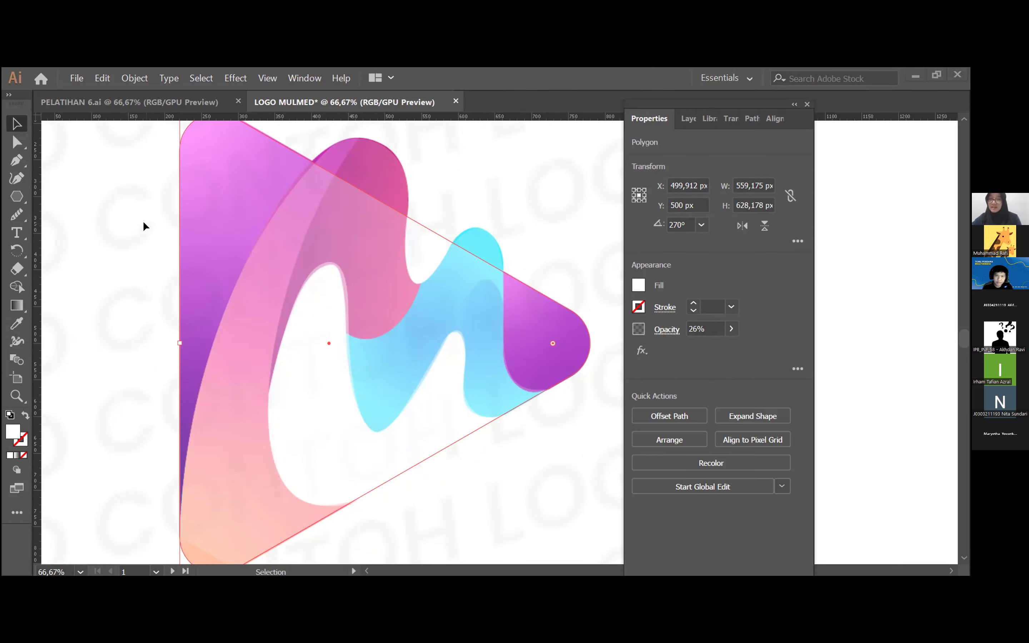
Reselect the triangle and both traced paths as one selection, and check that it covers the whole logo.
scroll(143, 225, "up", 1)
left_click_drag(145, 182, 577, 480)
scroll(115, 278, "down", 5)
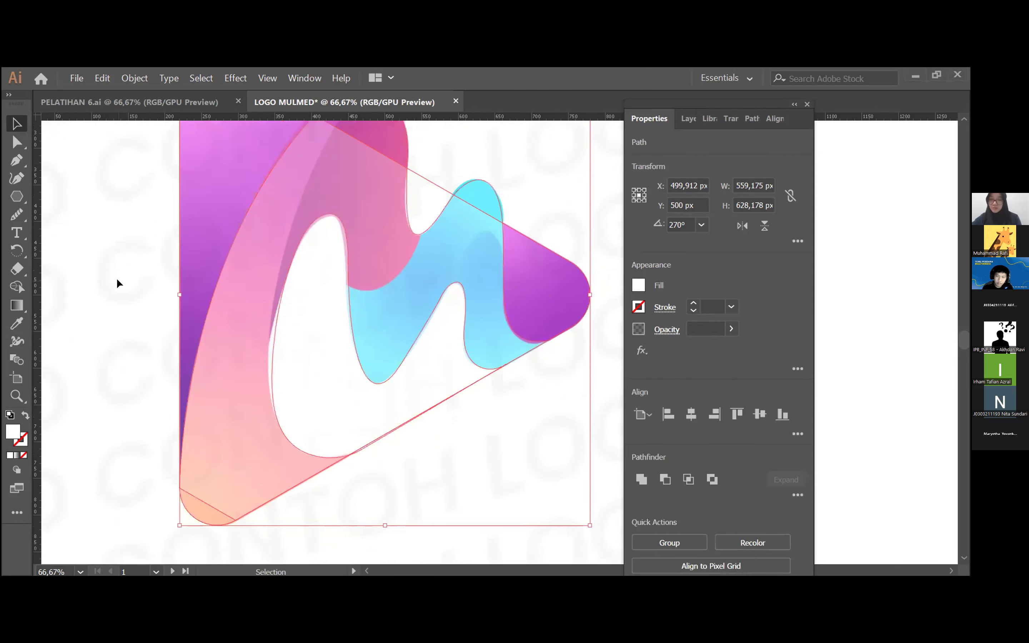
scroll(117, 285, "up", 4)
left_click(127, 262)
left_click_drag(142, 175, 585, 474)
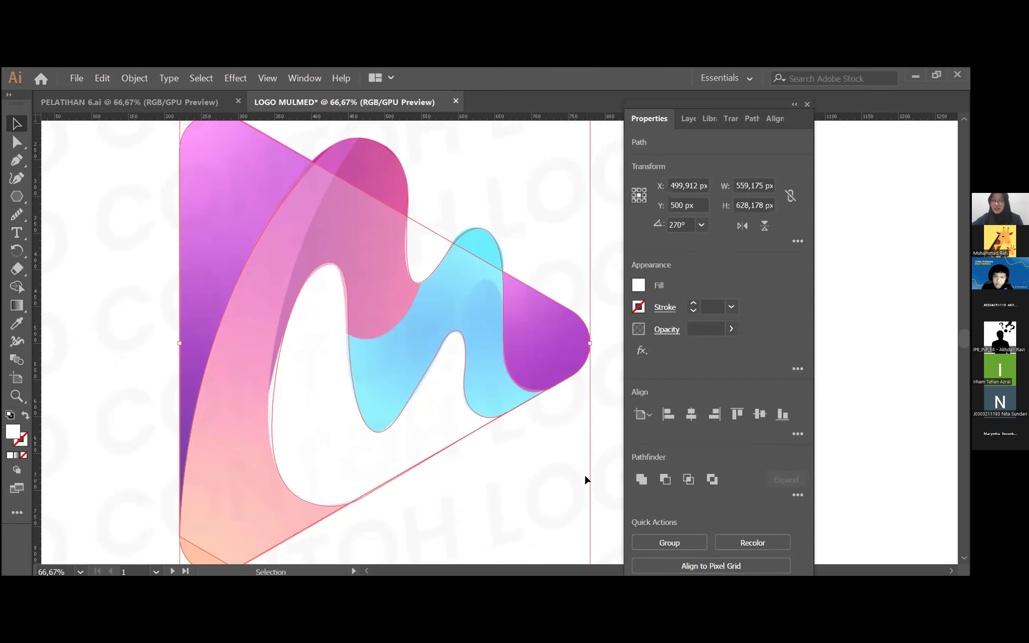
scroll(585, 474, "down", 5)
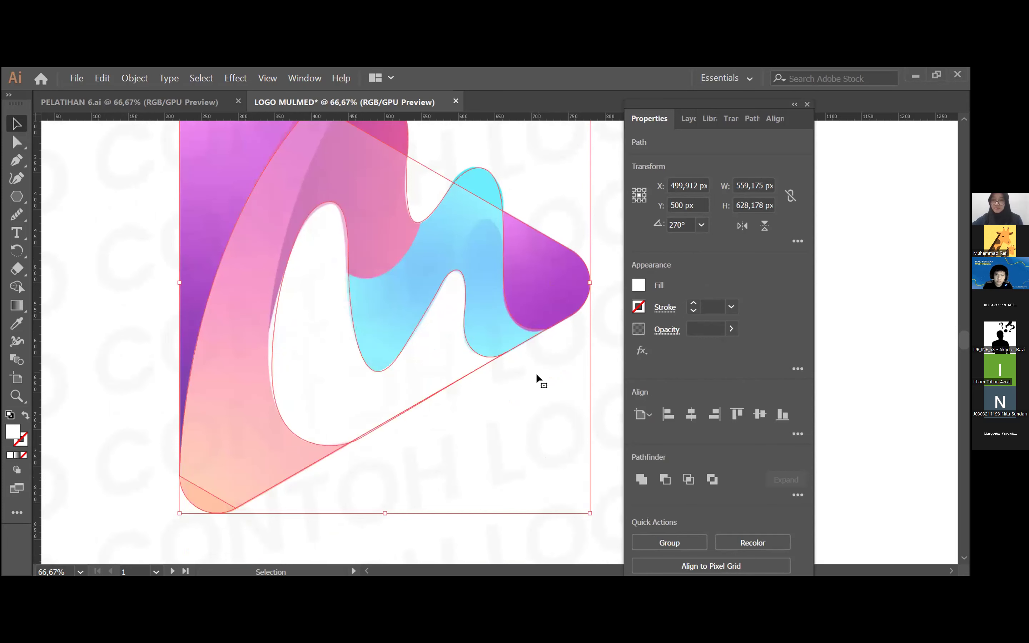
scroll(506, 383, "up", 5)
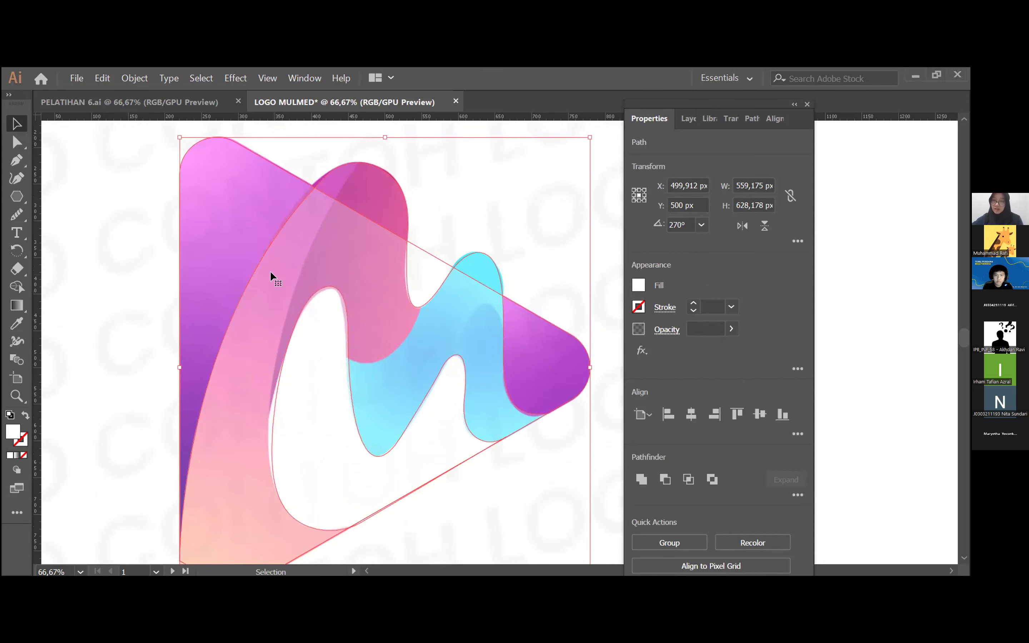
scroll(532, 354, "down", 3)
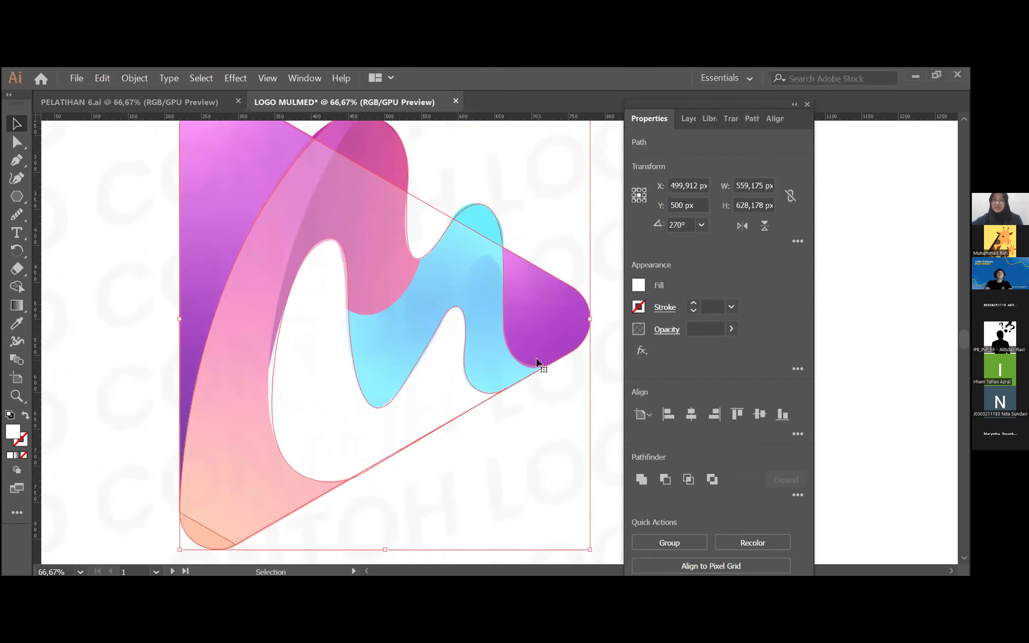
scroll(538, 362, "up", 3)
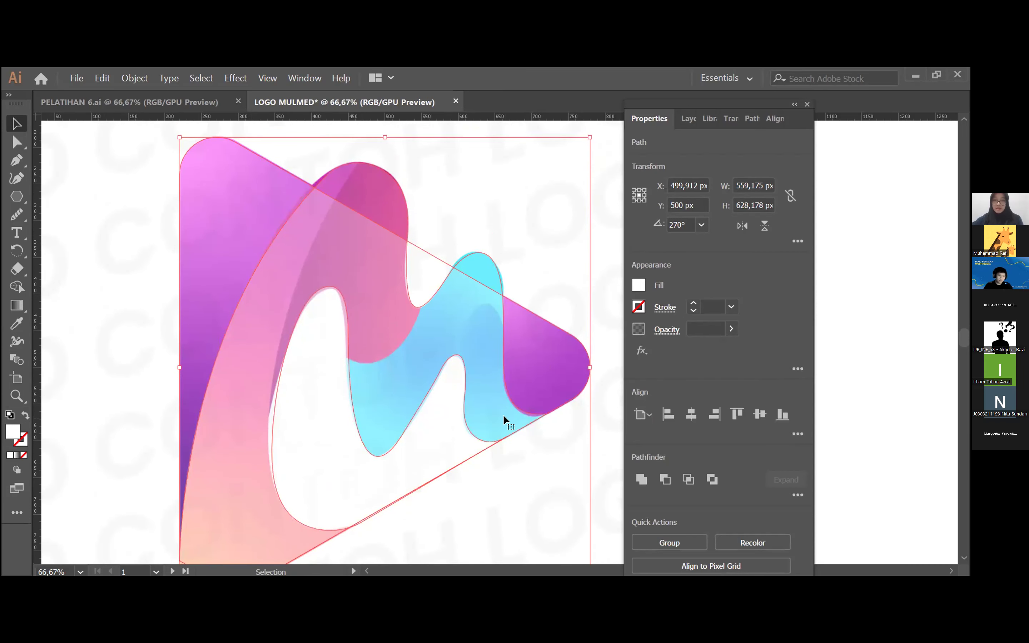
scroll(504, 416, "down", 3)
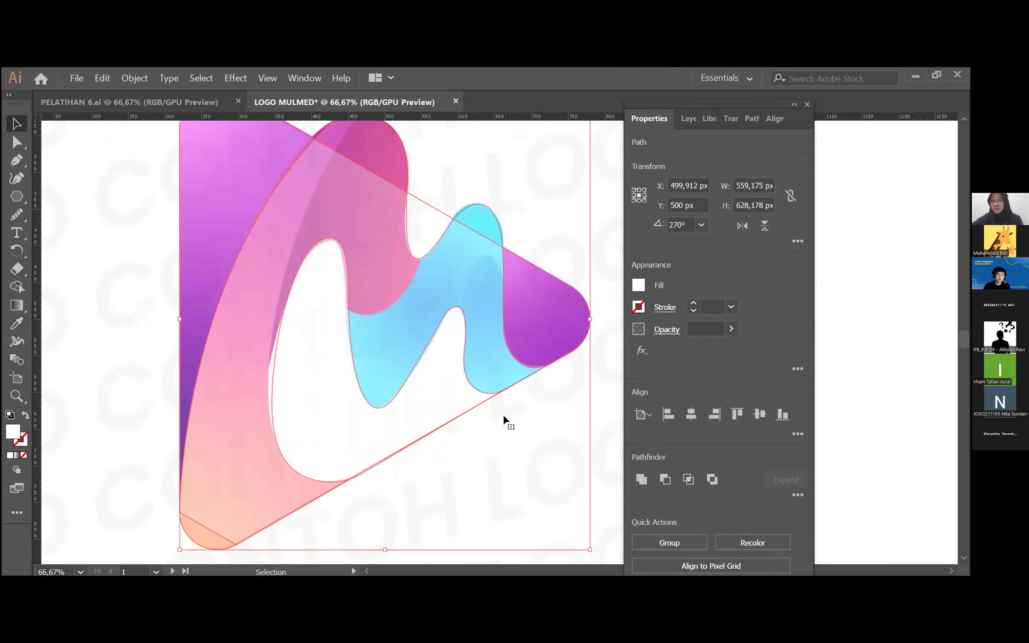
scroll(503, 415, "down", 2)
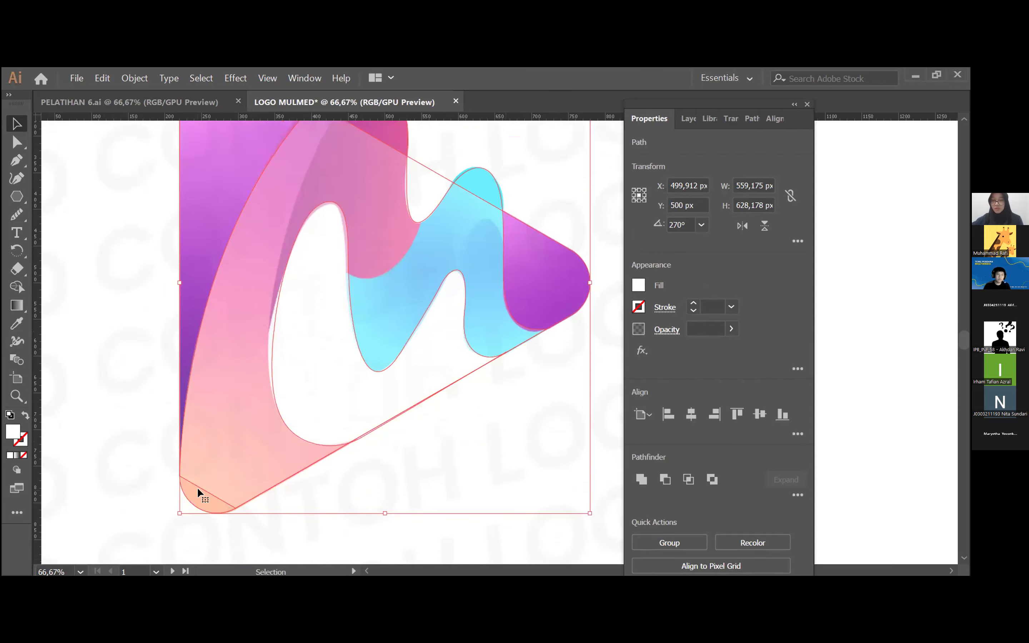
scroll(203, 466, "up", 3)
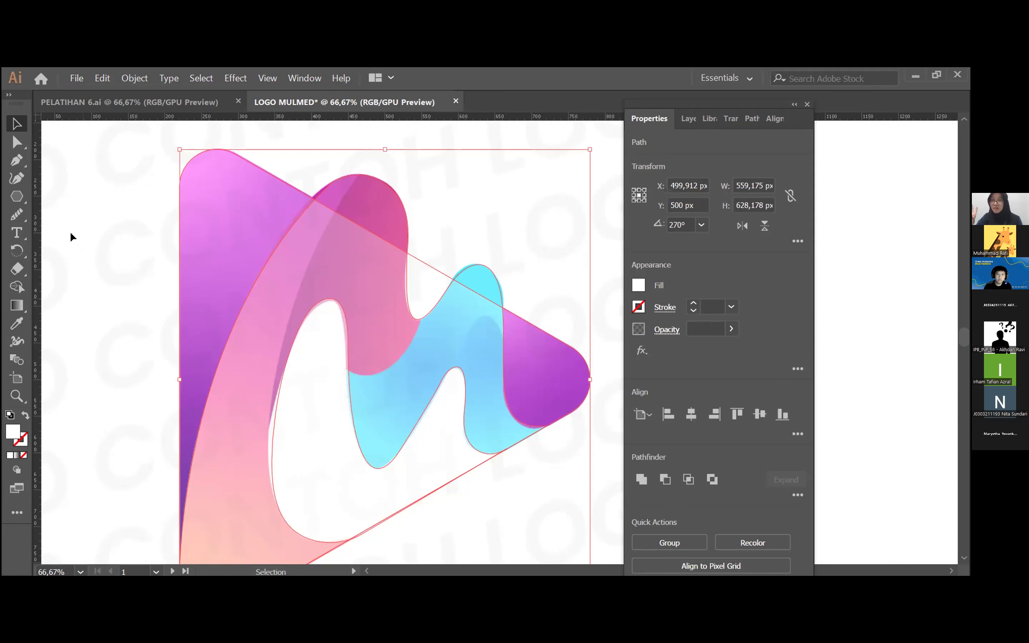
left_click(17, 215)
left_click(17, 288)
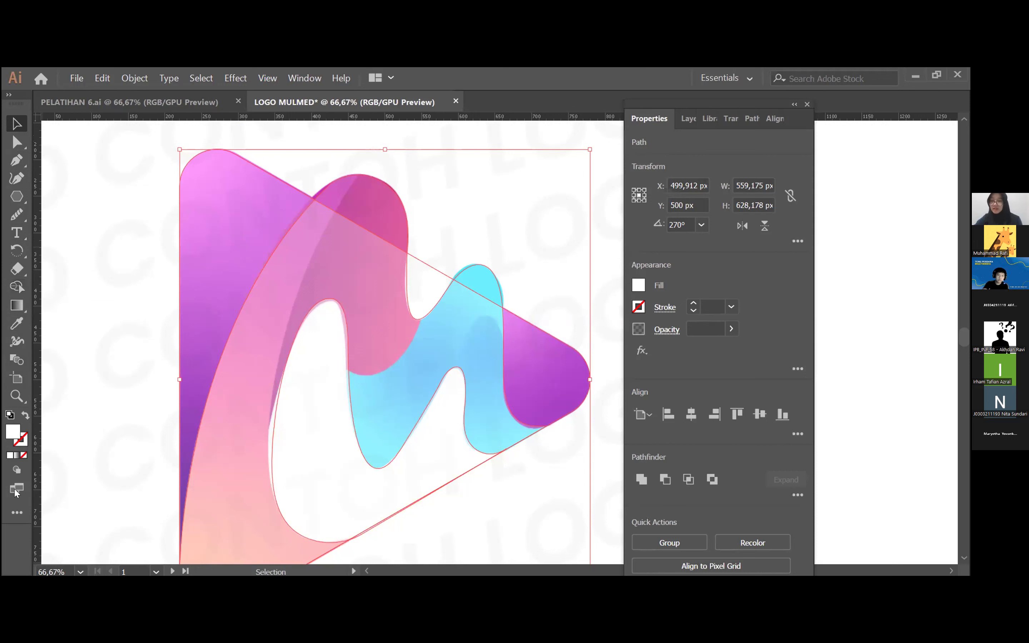
left_click(20, 512)
scroll(99, 407, "up", 4)
scroll(84, 425, "down", 2)
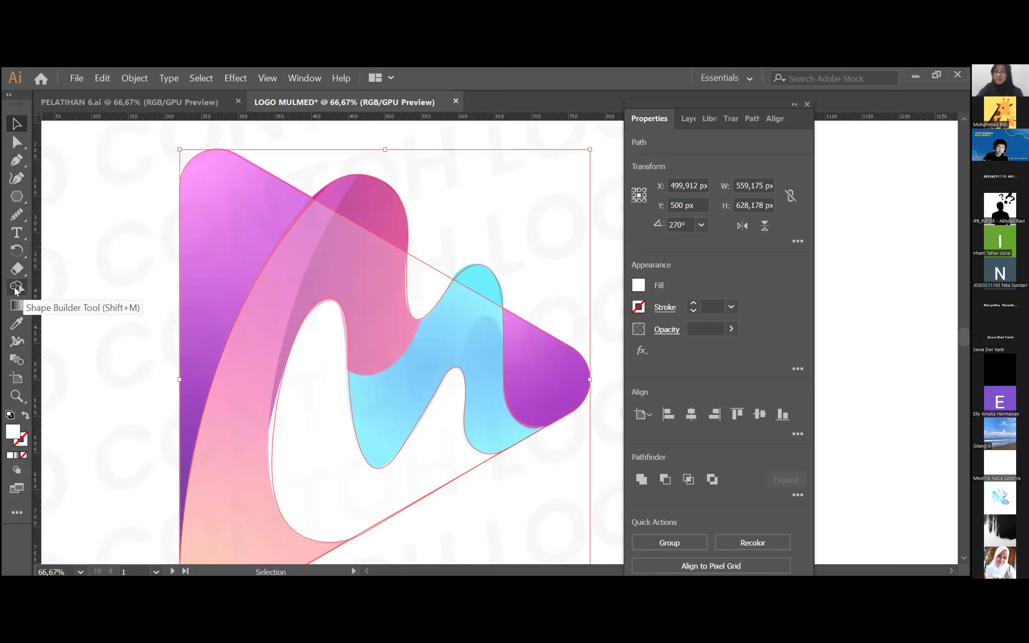
key("shift+m")
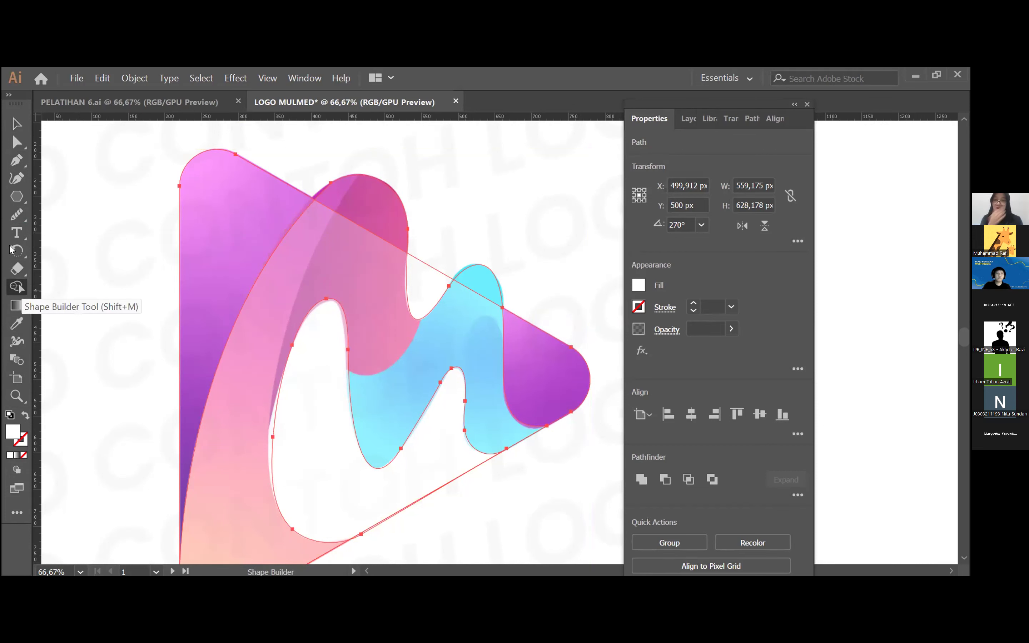
left_click(18, 127)
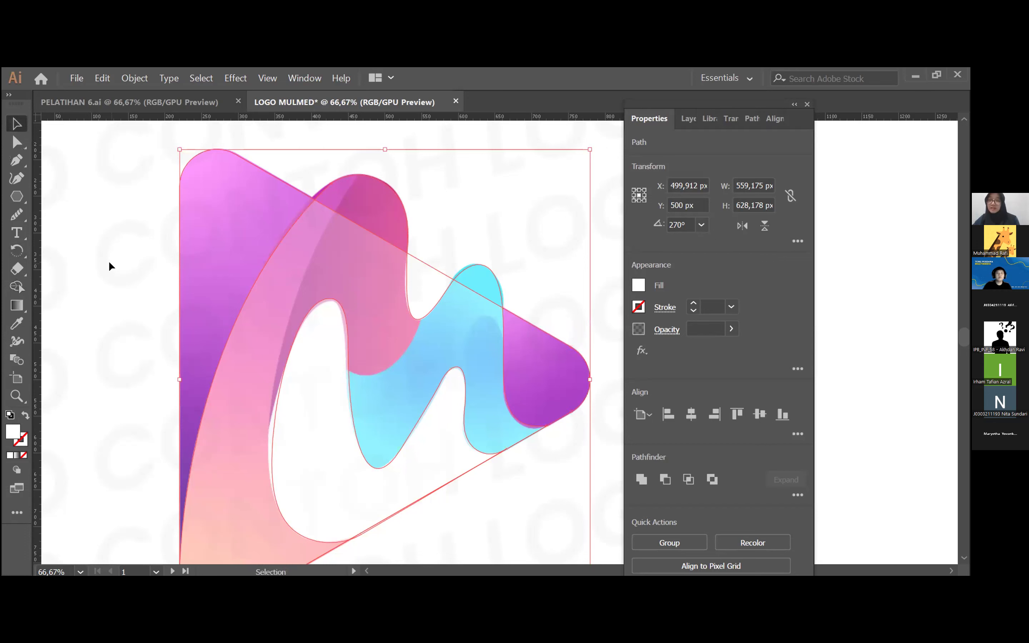
left_click(101, 200)
scroll(103, 200, "down", 1)
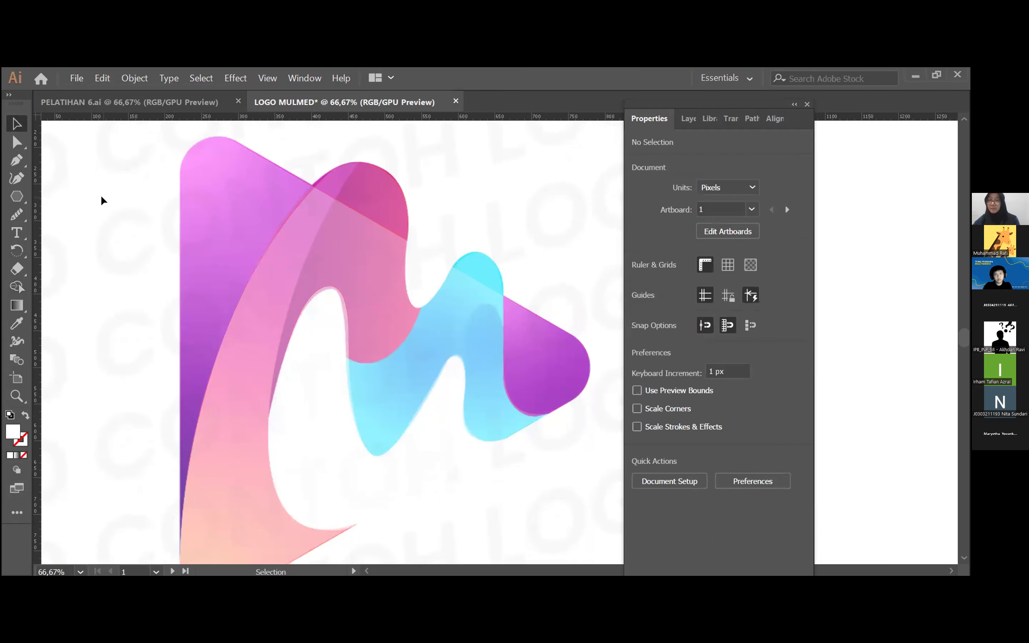
Reselect the triangle and both traced paths, and separate the purple region left of the M band with the Shape Builder.
left_click_drag(118, 133, 593, 511)
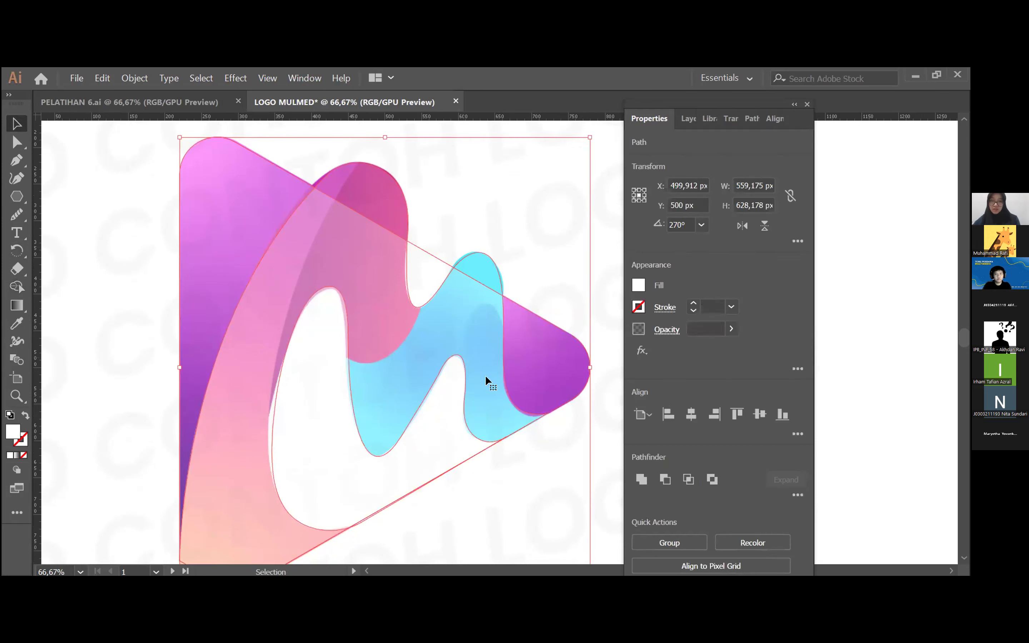
left_click_drag(152, 170, 584, 495)
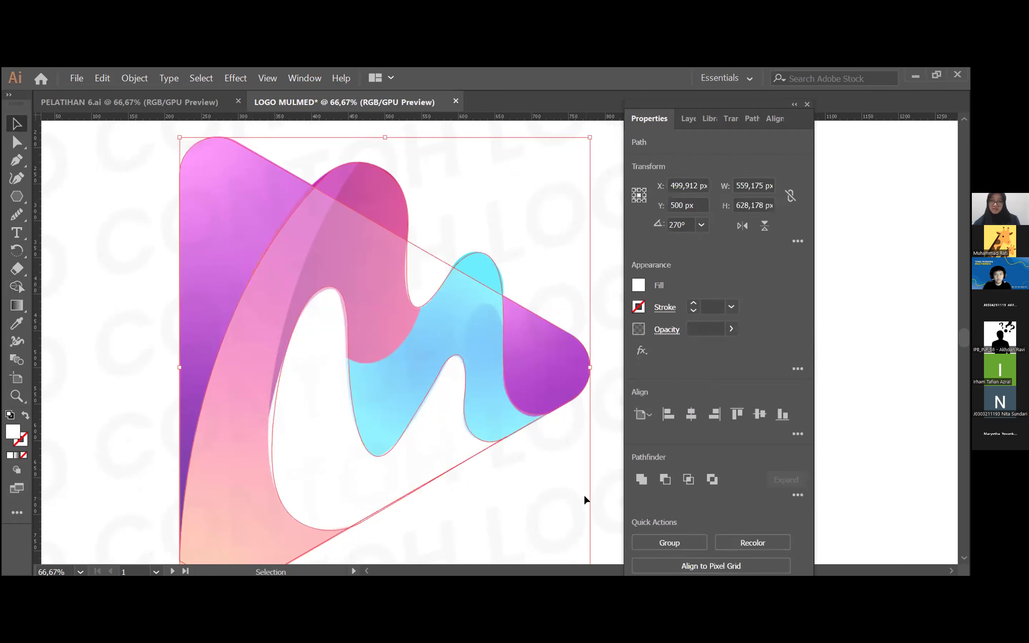
left_click(17, 288)
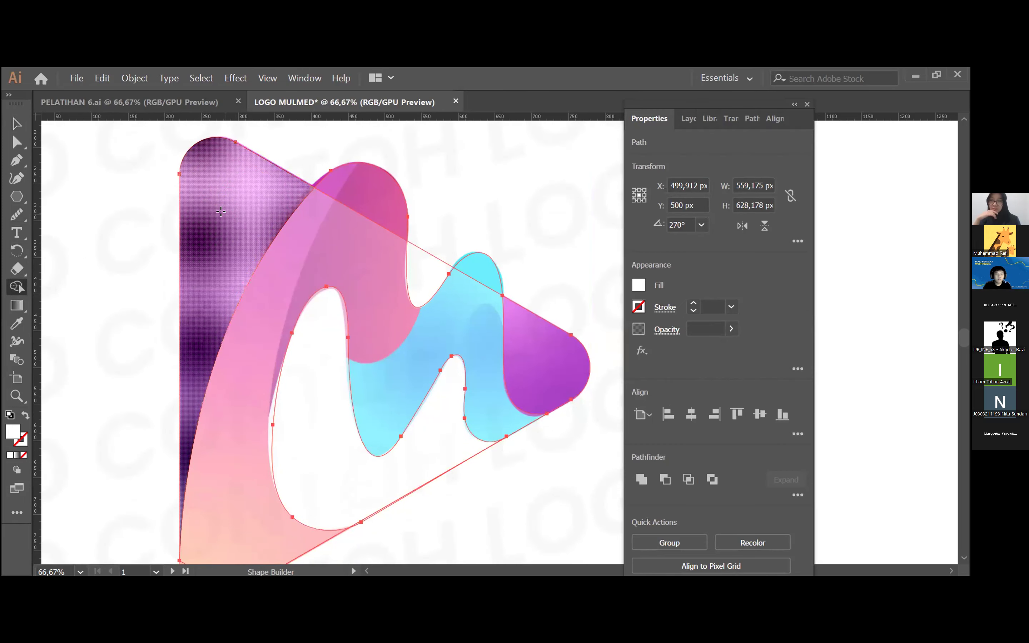
left_click(244, 186)
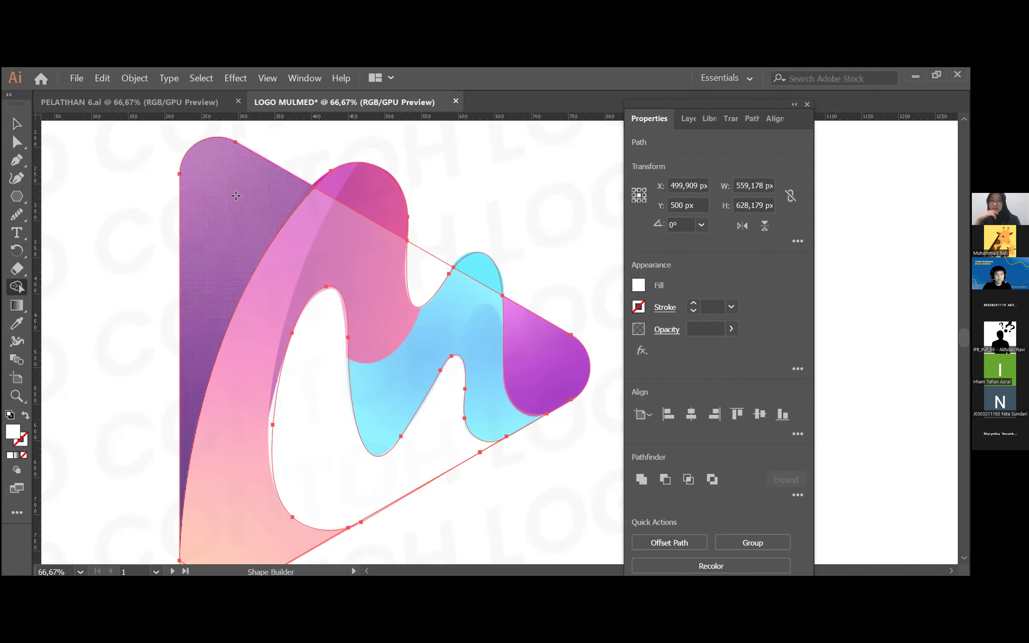
Merge the M-shaped band with the rounded corner piece at its foot, and sweep the Shape Builder through its lower-right leg.
scroll(240, 182, "down", 2)
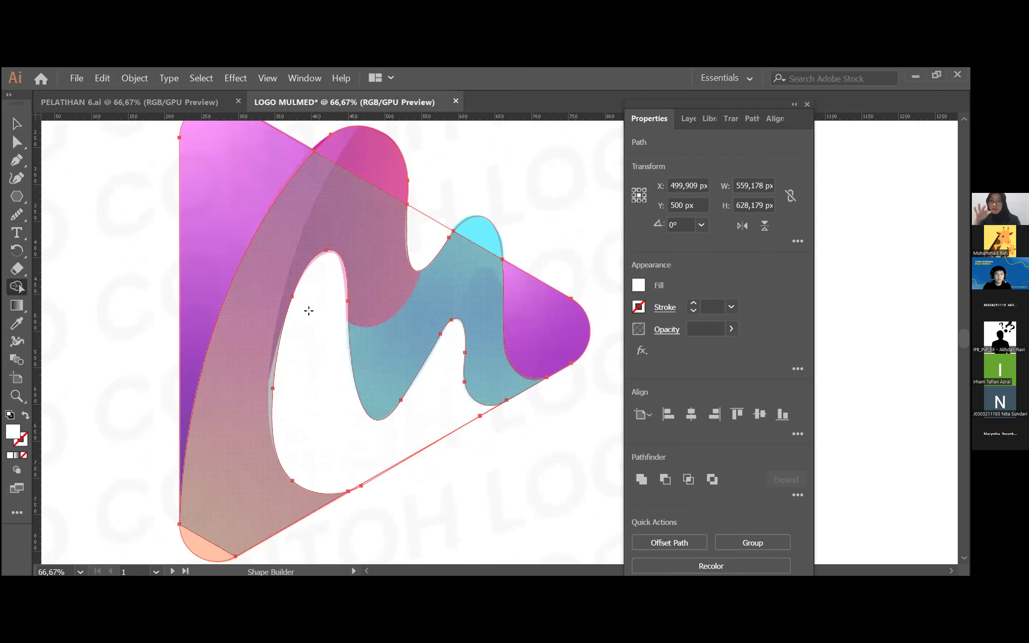
scroll(256, 362, "down", 2)
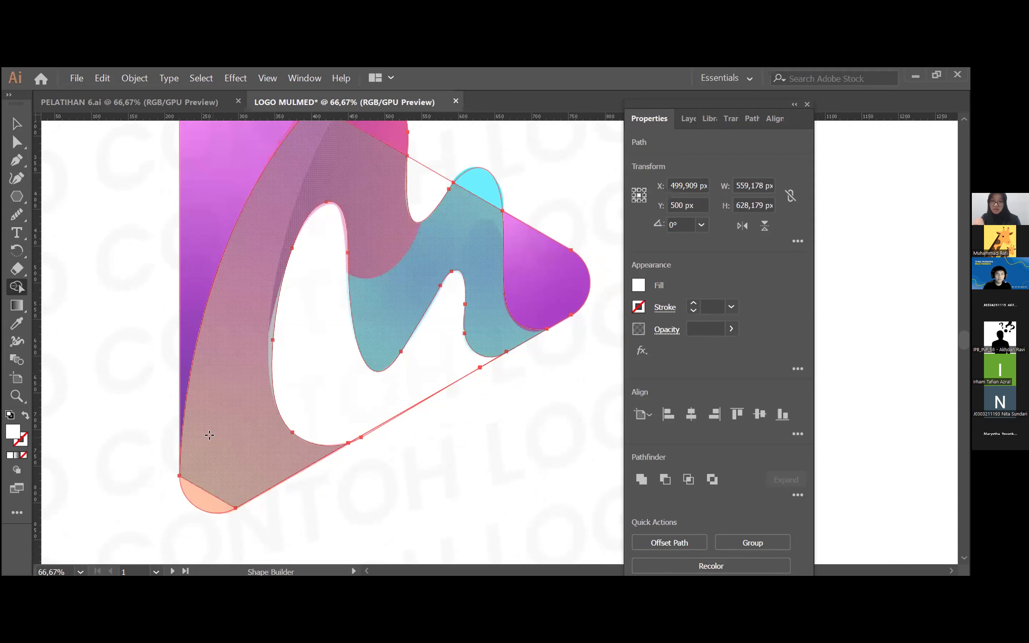
left_click_drag(209, 436, 202, 499)
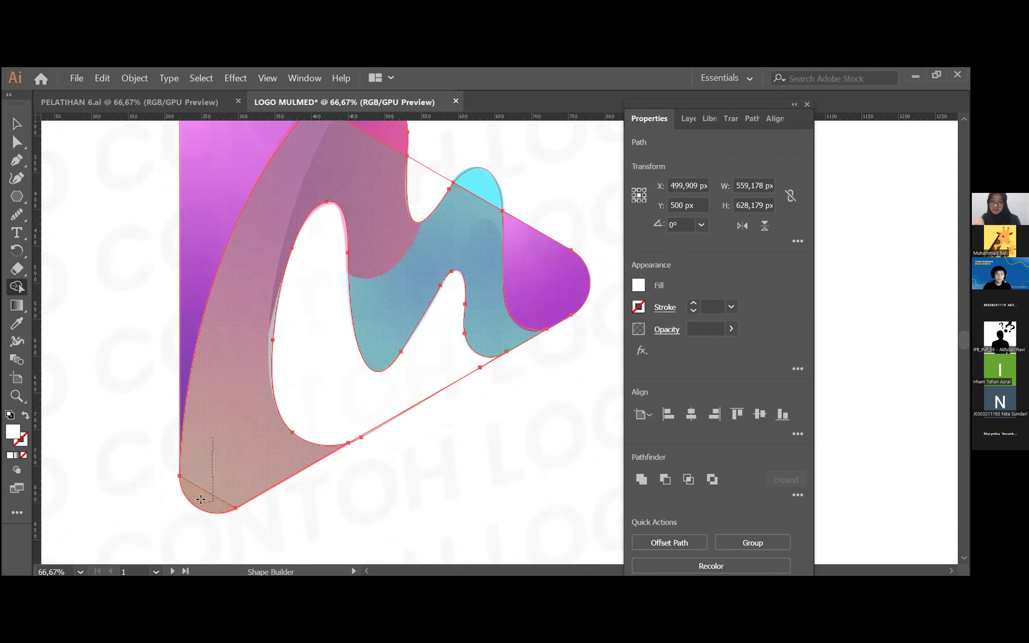
scroll(211, 469, "up", 5)
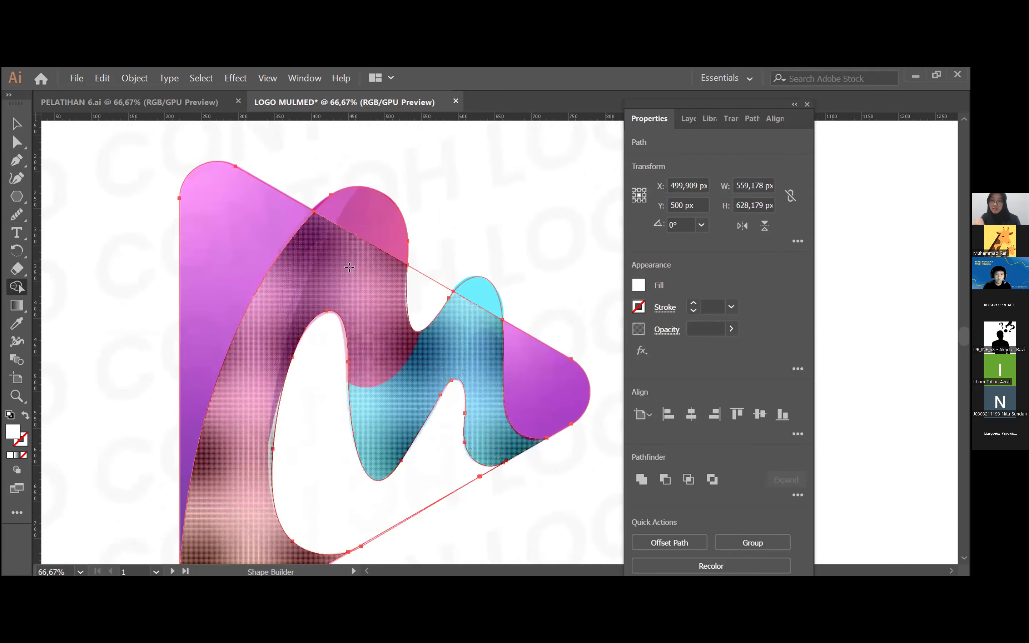
left_click_drag(469, 413, 509, 440)
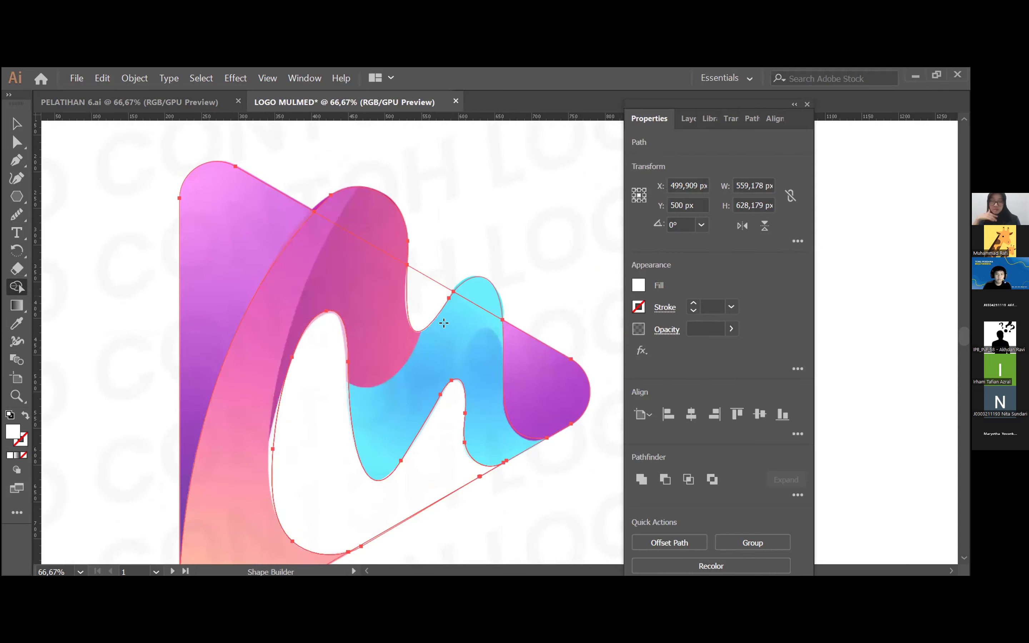
Remove the empty triangle area between the two peaks and the large cut-out area inside the M with the Shape Builder.
scroll(218, 477, "down", 3)
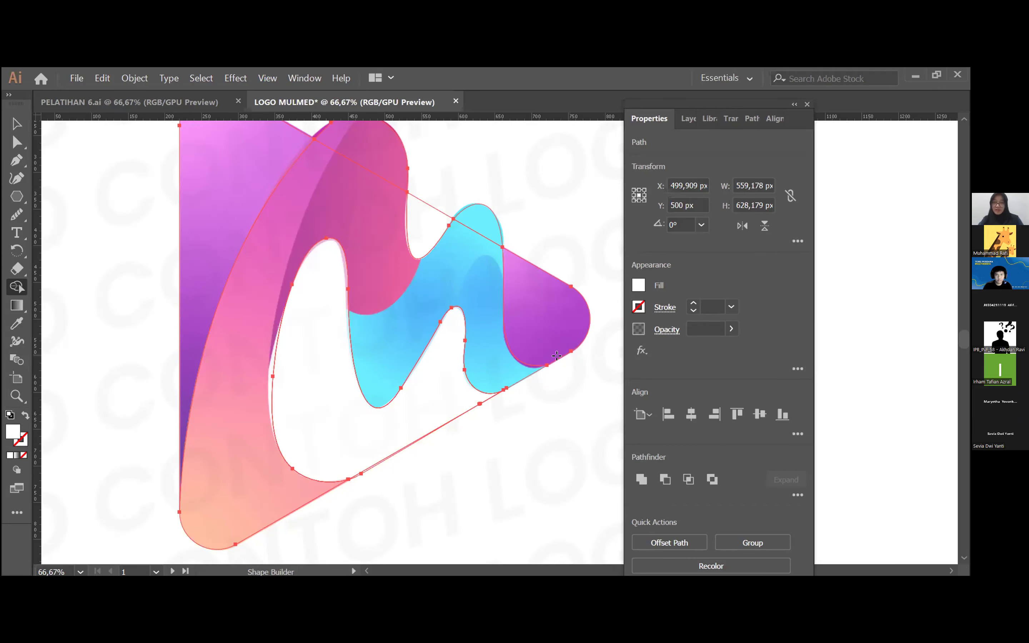
scroll(560, 354, "up", 1)
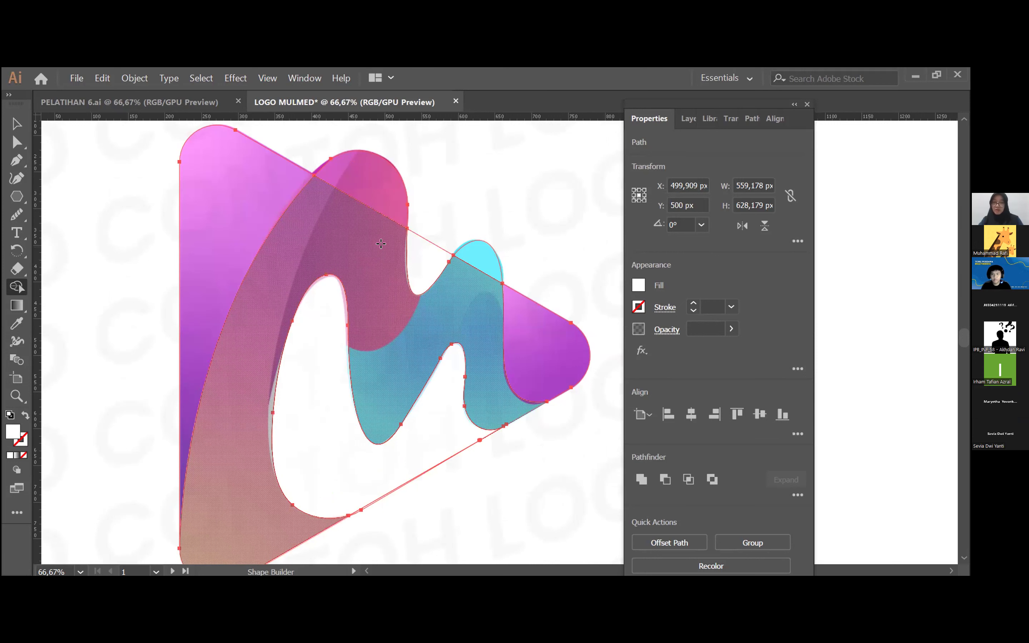
left_click(442, 284)
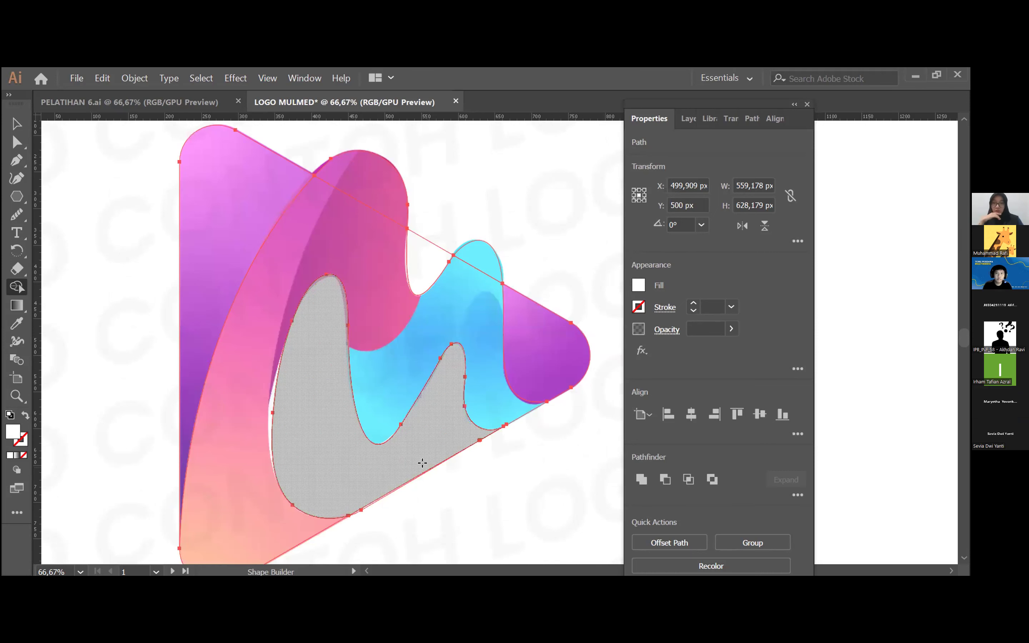
left_click(423, 254, "alt")
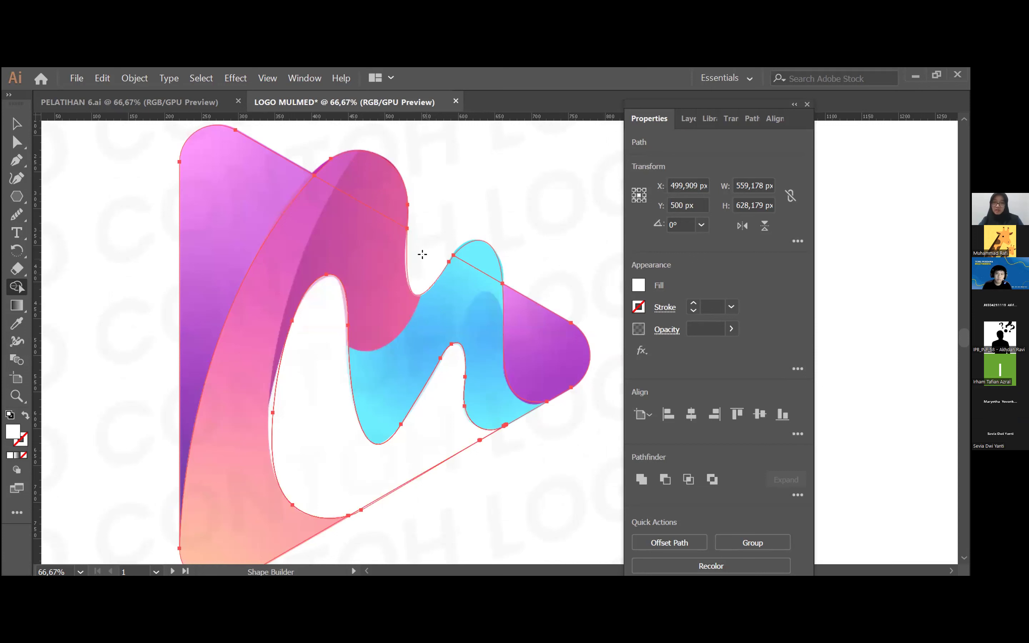
left_click(427, 445, "alt")
Remove the thin leftover slivers along the triangle's lower edge between the band's foot and its lower-right leg.
key("alt")
scroll(419, 429, "down", 3)
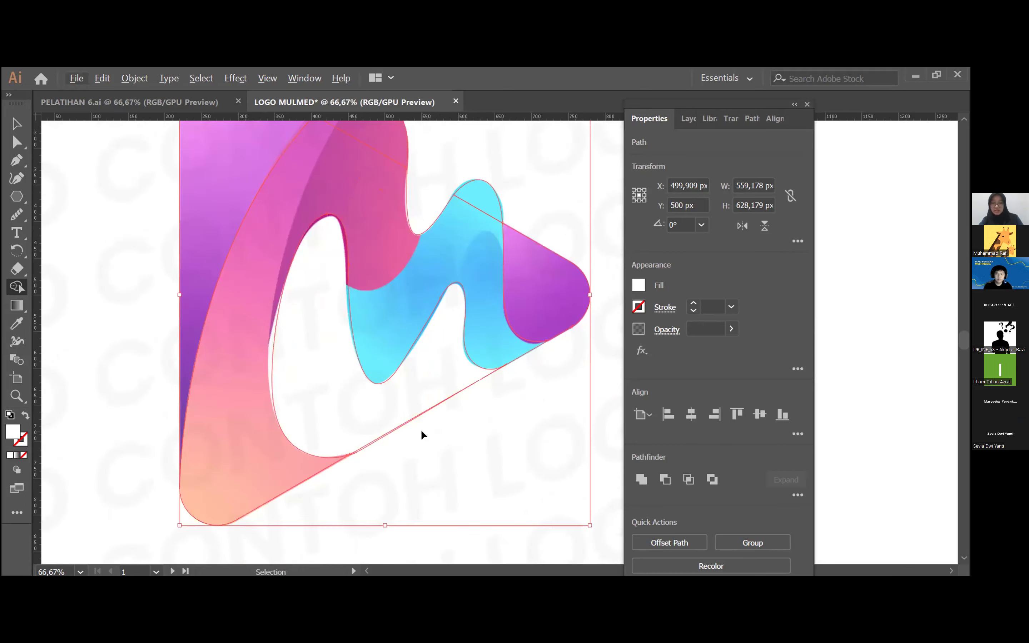
key("ctrl+1")
scroll(416, 428, "down", 3)
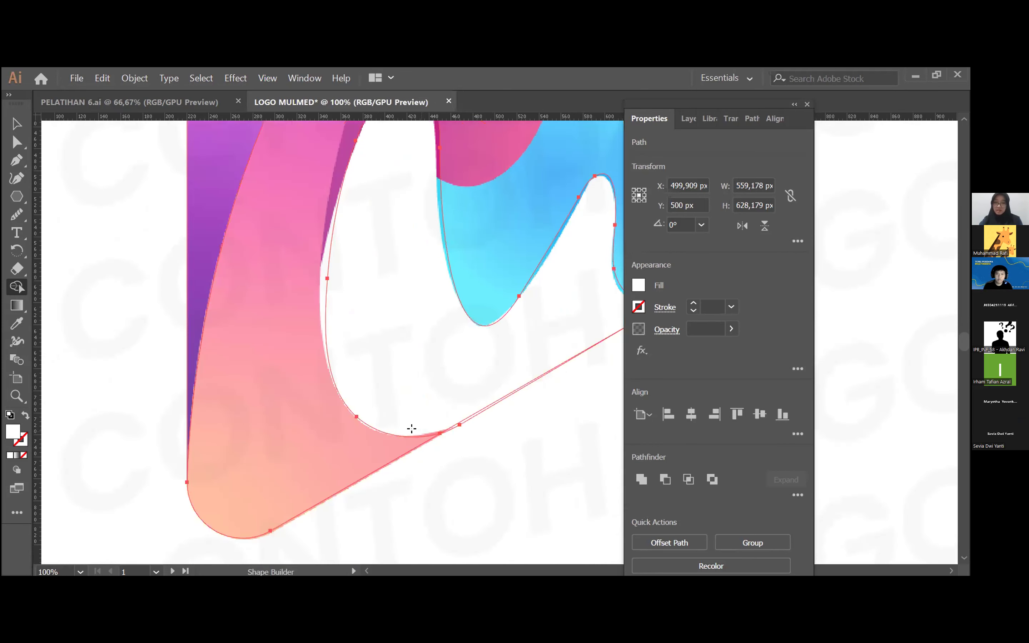
scroll(408, 425, "right", 6)
key("alt")
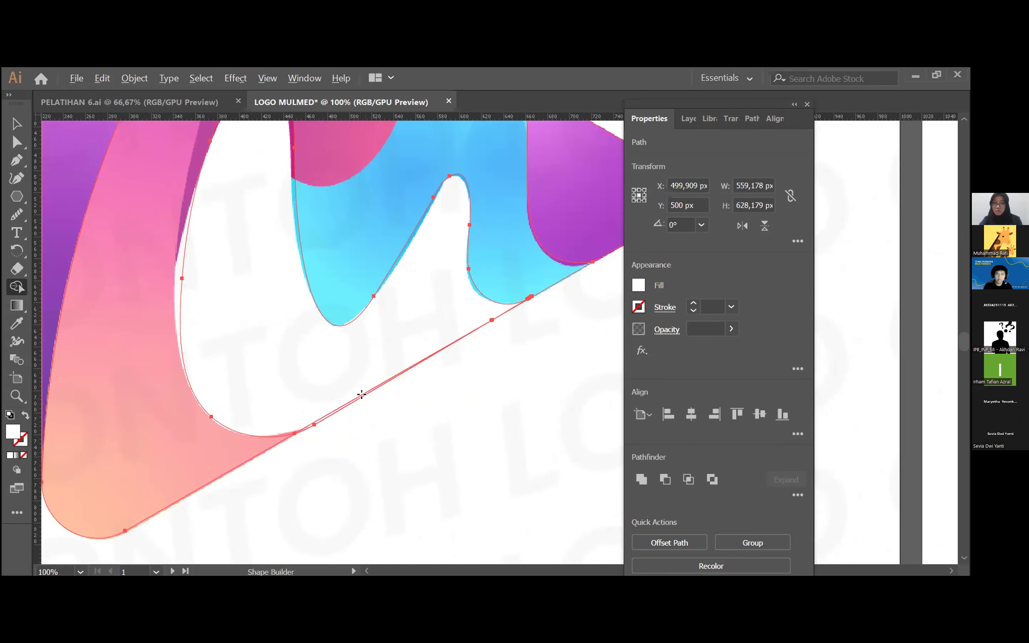
left_click(358, 392, "alt")
scroll(459, 413, "up", 2)
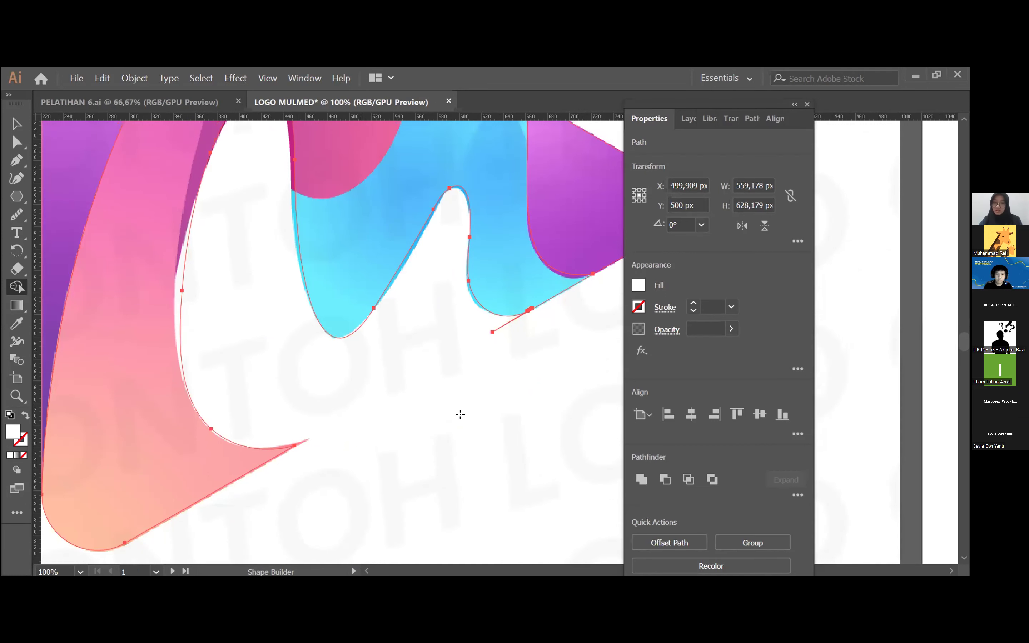
left_click(502, 358, "alt")
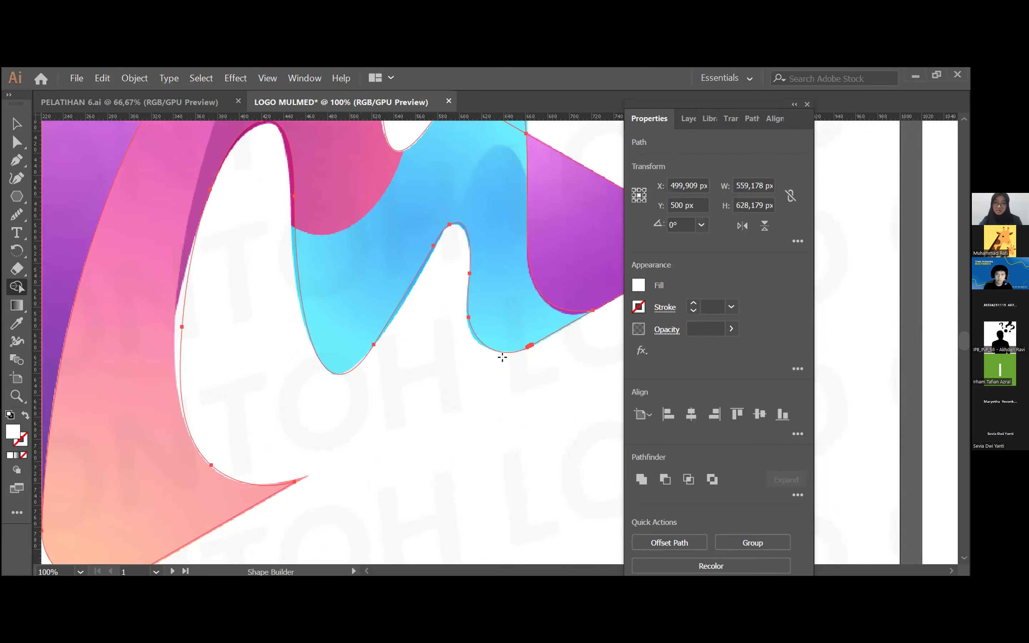
Reselect all the remaining logo pieces as one selection for further merging.
scroll(429, 434, "up", 4)
scroll(389, 464, "up", 5)
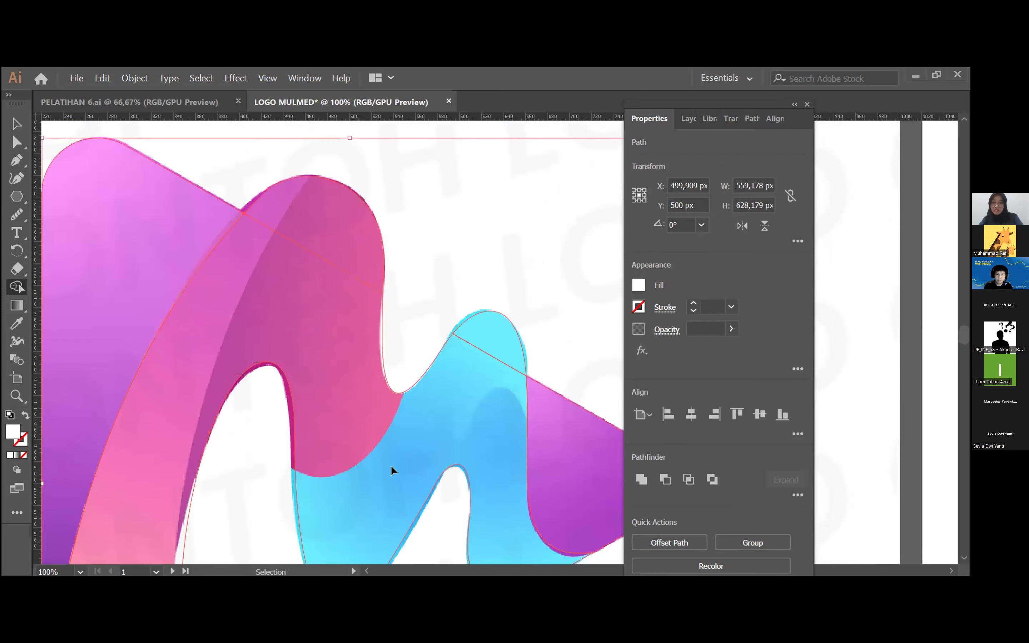
scroll(391, 470, "down", 1)
scroll(389, 469, "right", 2)
scroll(388, 466, "up", 1)
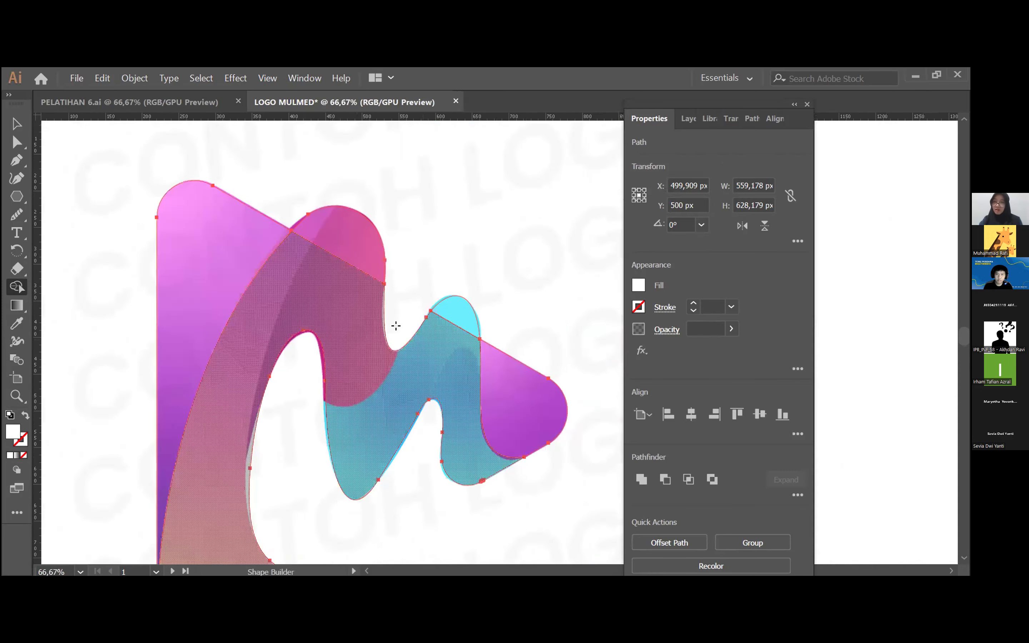
key("v")
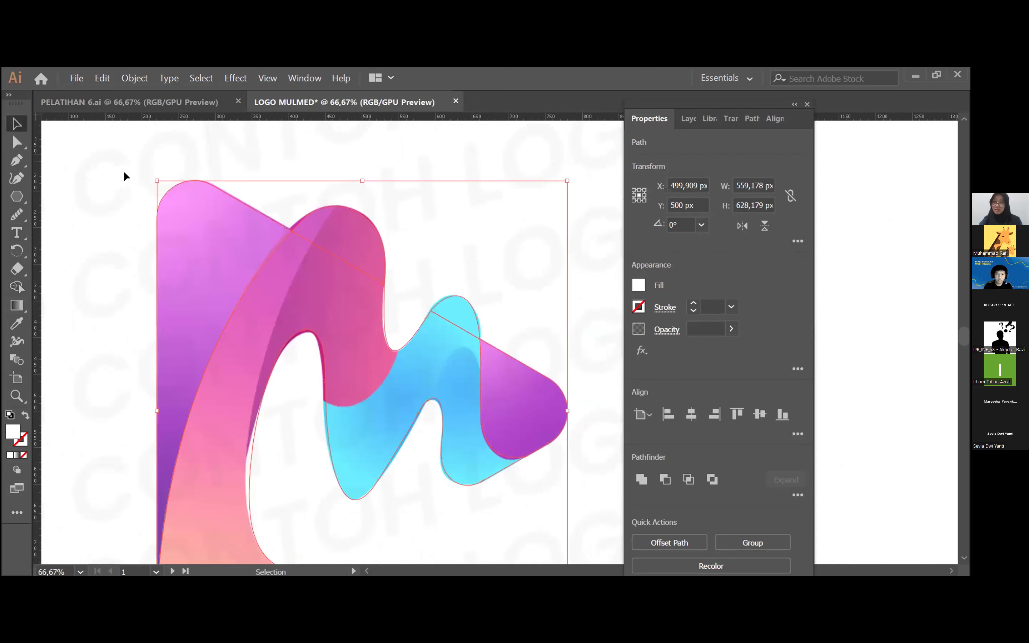
left_click(574, 481)
key("ctrl+a")
scroll(324, 253, "down", 2)
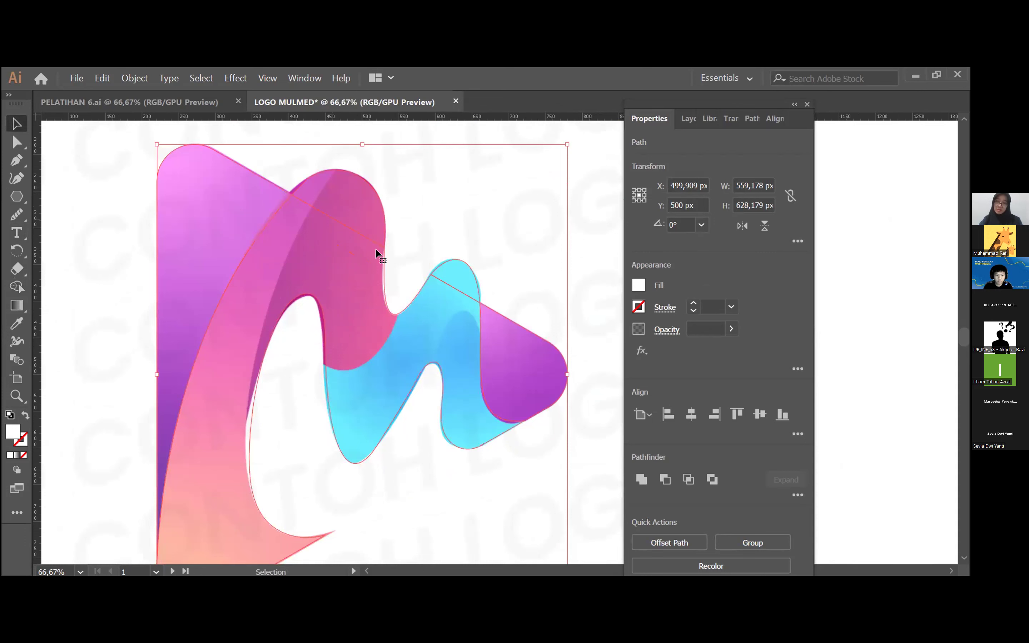
Merge the protruding tops of the taller pink peak and the smaller cyan peak into the M-shaped band, and clear the selection.
left_click(17, 288)
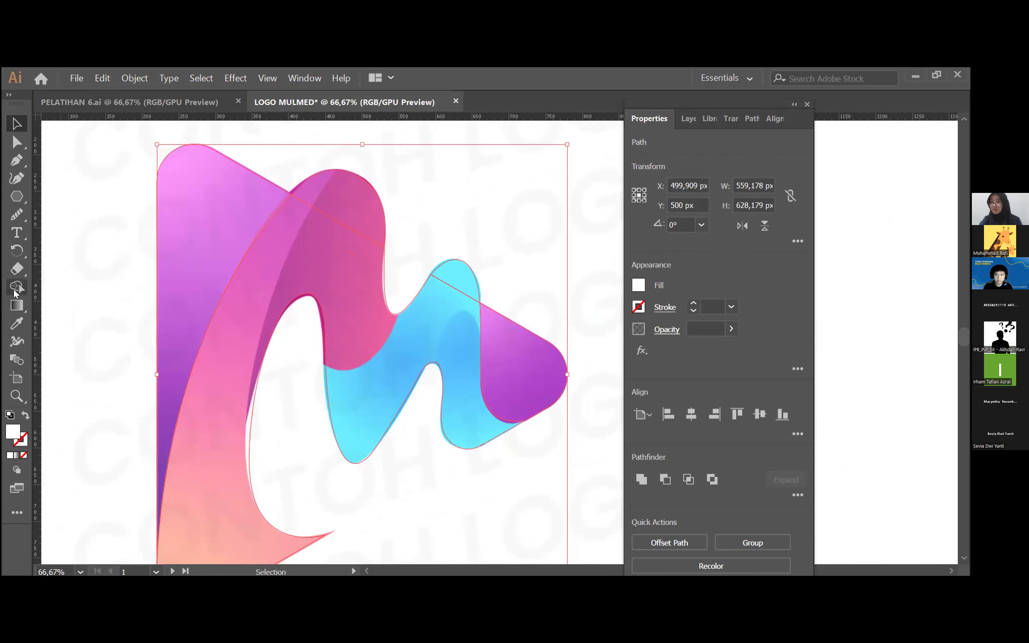
mouse_move(314, 233)
left_mouse_down()
mouse_move(331, 195)
mouse_move(347, 212)
left_mouse_up()
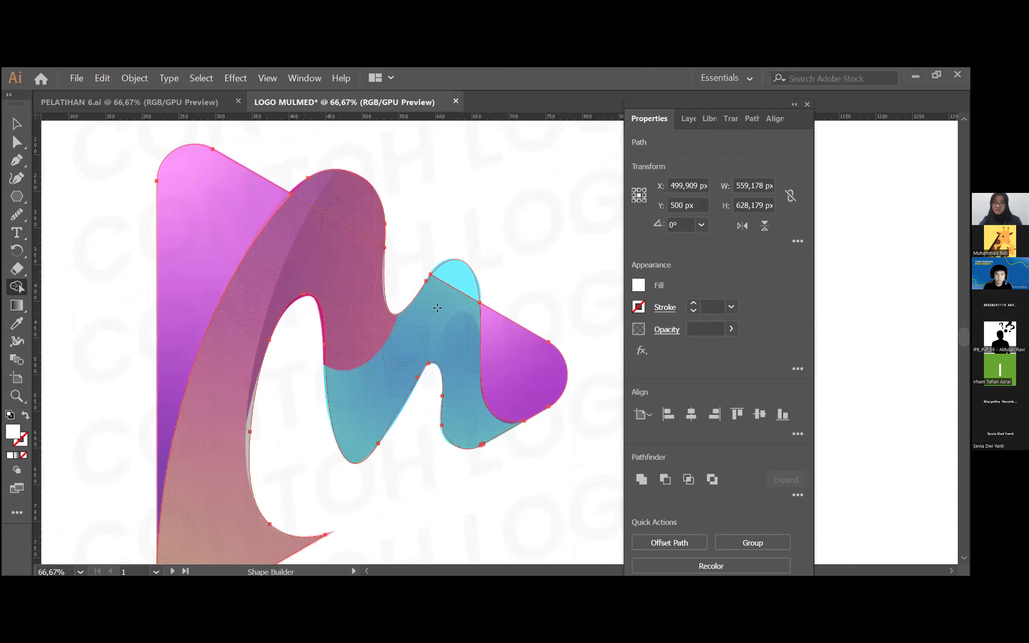
left_click_drag(439, 308, 451, 274)
scroll(347, 357, "down", 3)
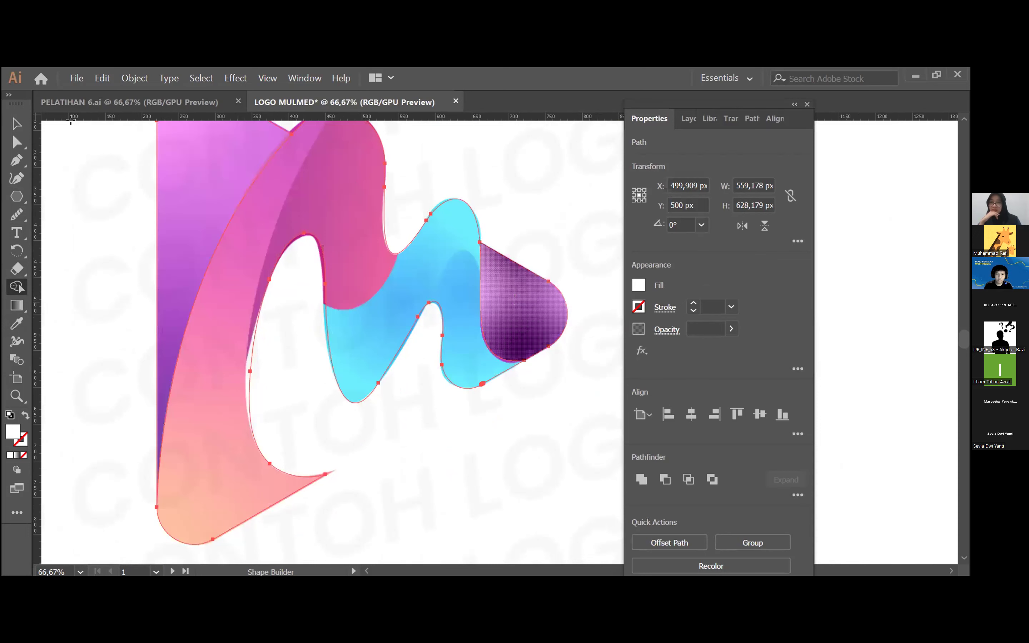
left_click(16, 124)
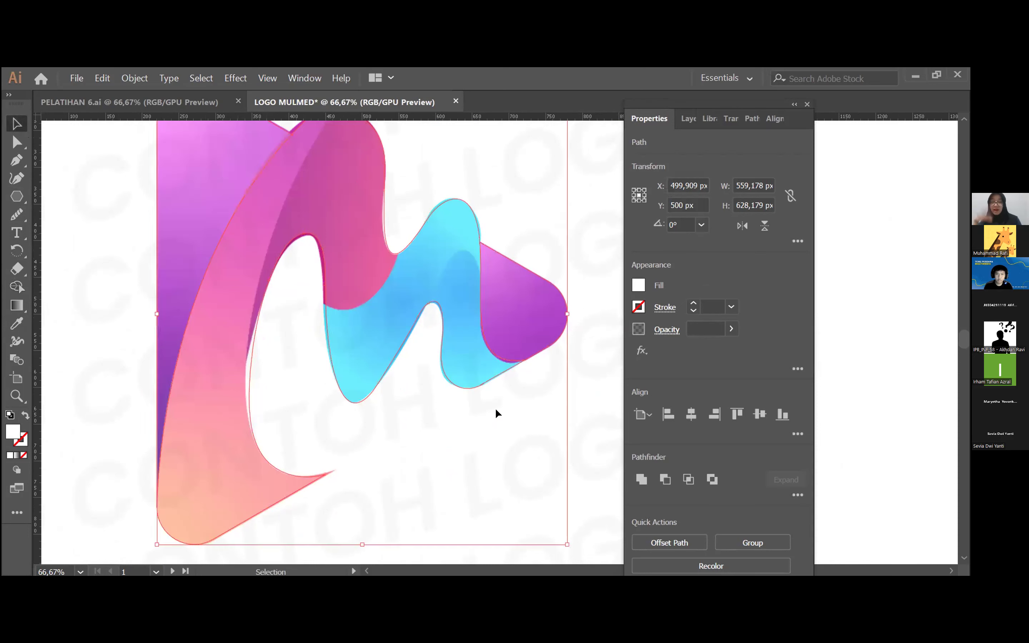
left_click(586, 428)
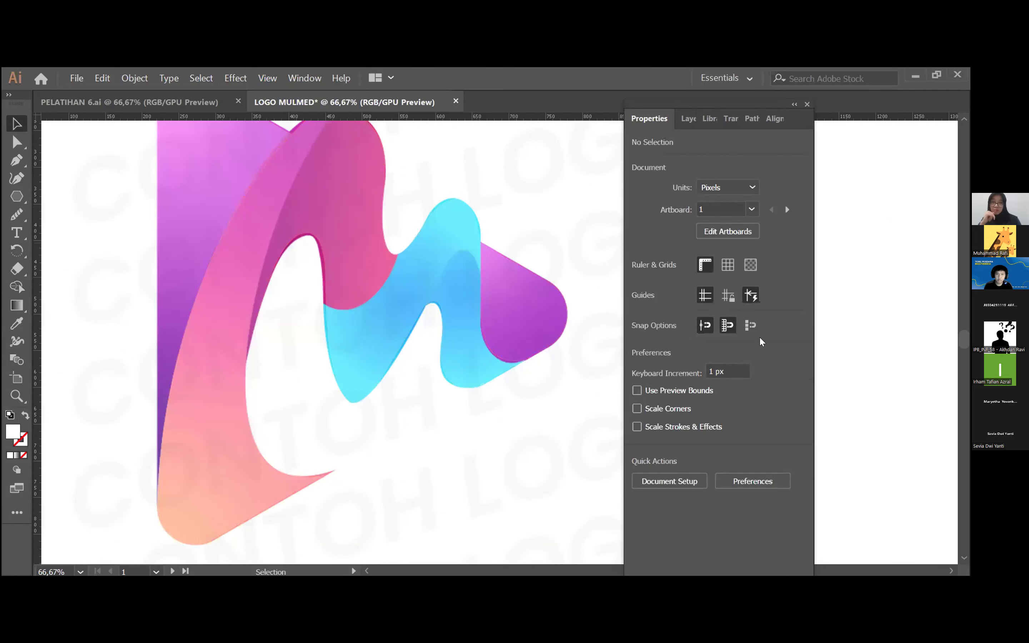
Select the large purple piece beside the tall peak and the small purple tip in turn to check they are separate paths.
scroll(425, 317, "up", 2)
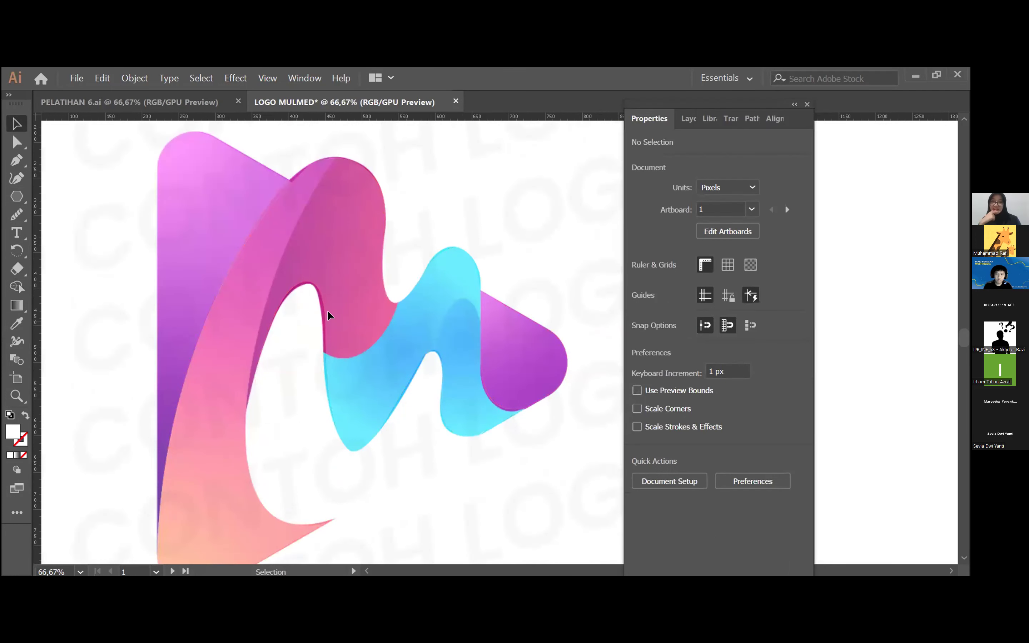
left_click(263, 167)
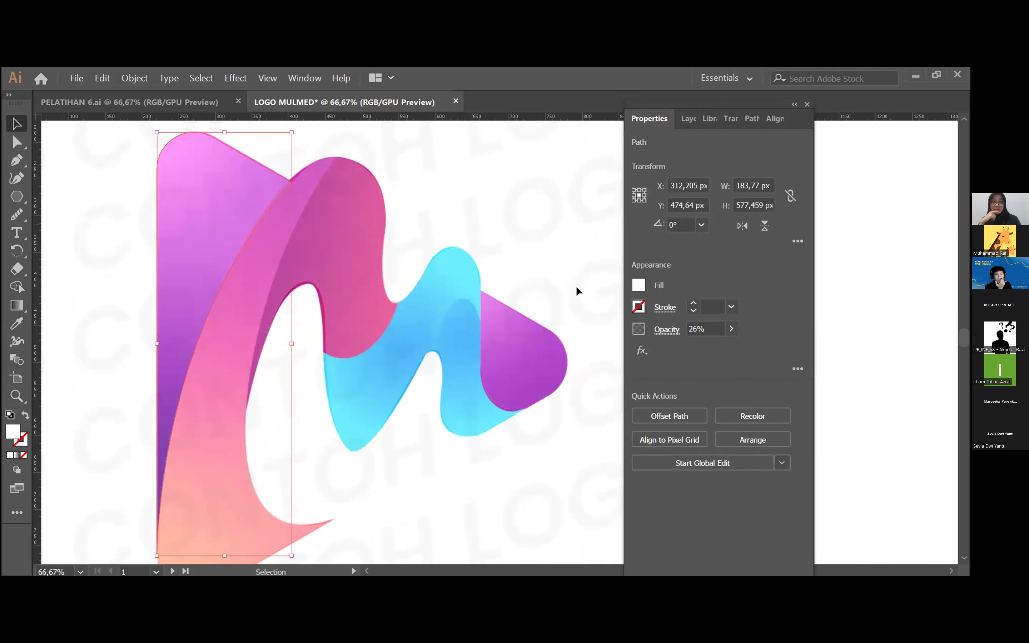
left_click(549, 335)
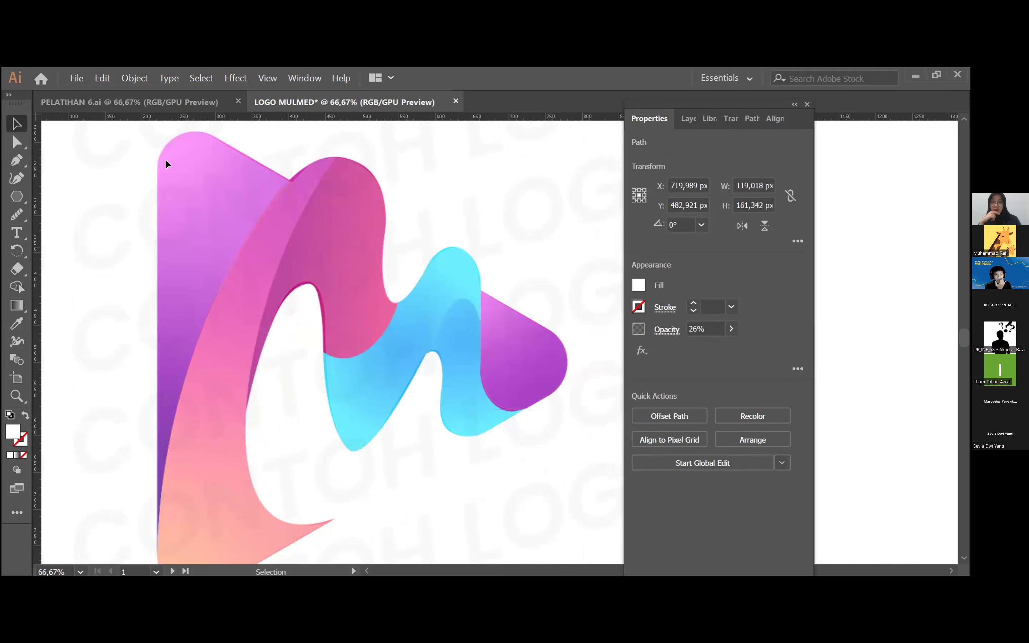
Select all the logo pieces together and activate the Shape Builder on them.
left_click_drag(116, 129, 561, 465)
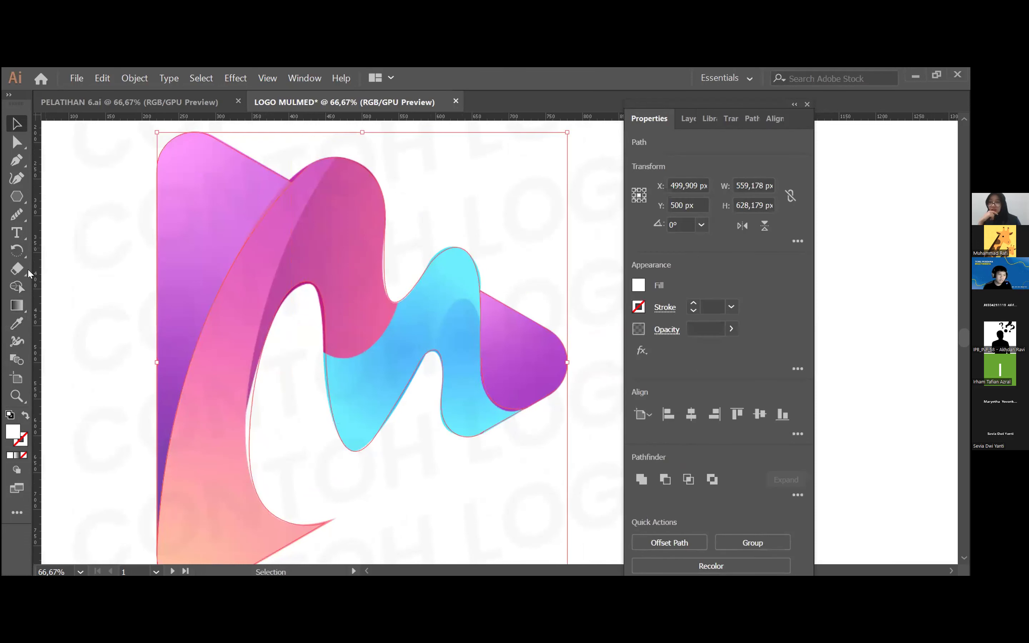
left_click(17, 290)
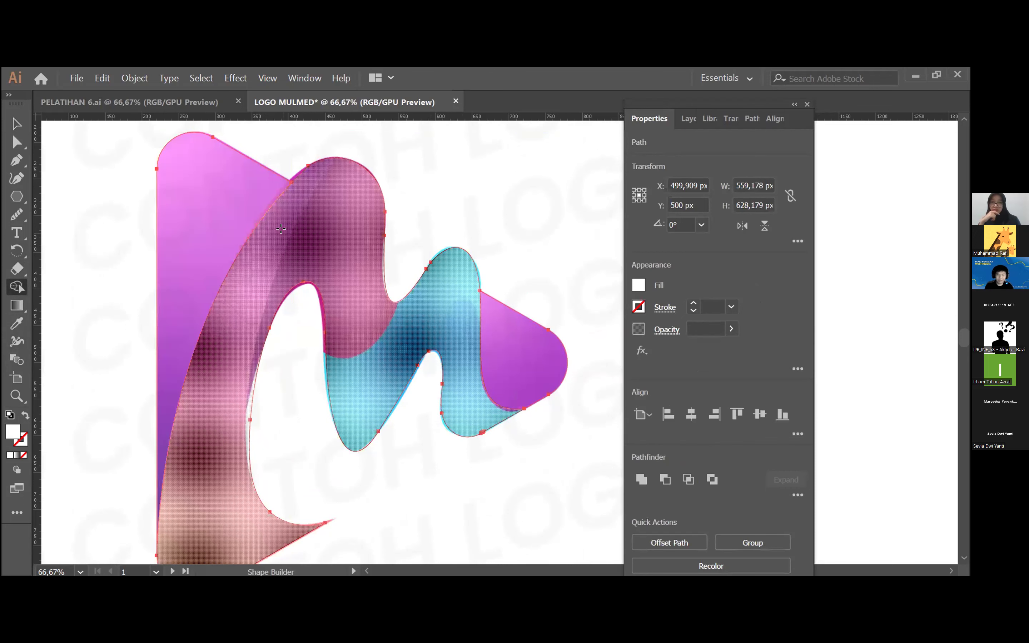
left_click(494, 272)
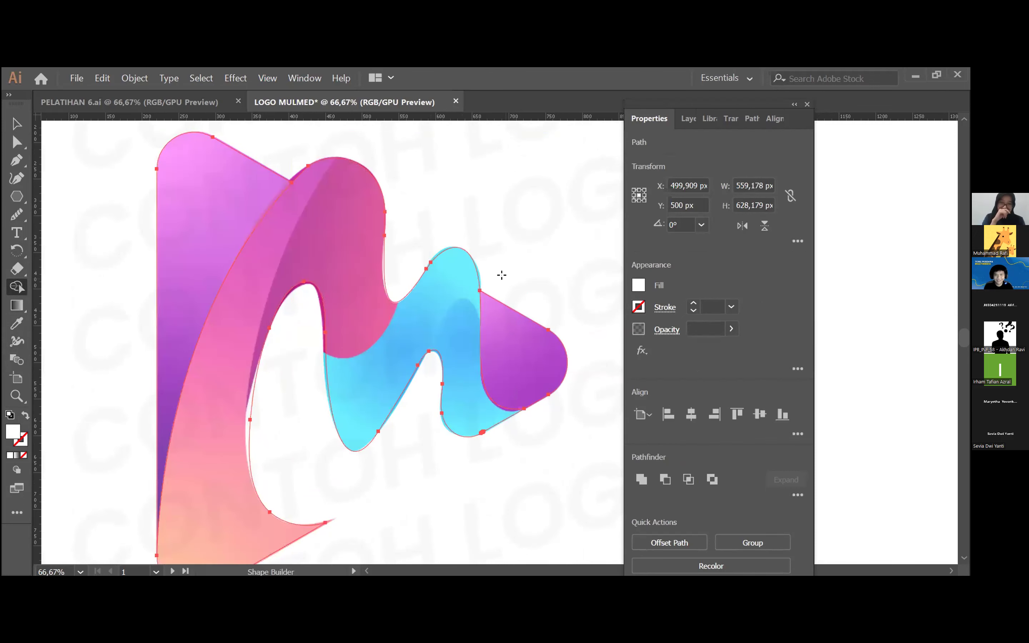
scroll(470, 357, "down", 1)
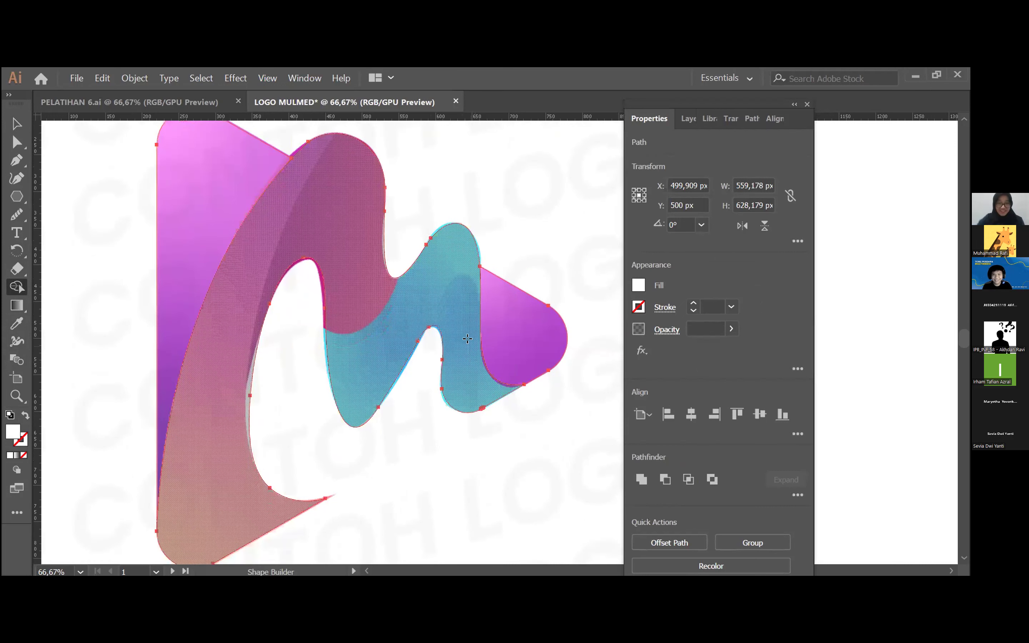
scroll(467, 339, "up", 2)
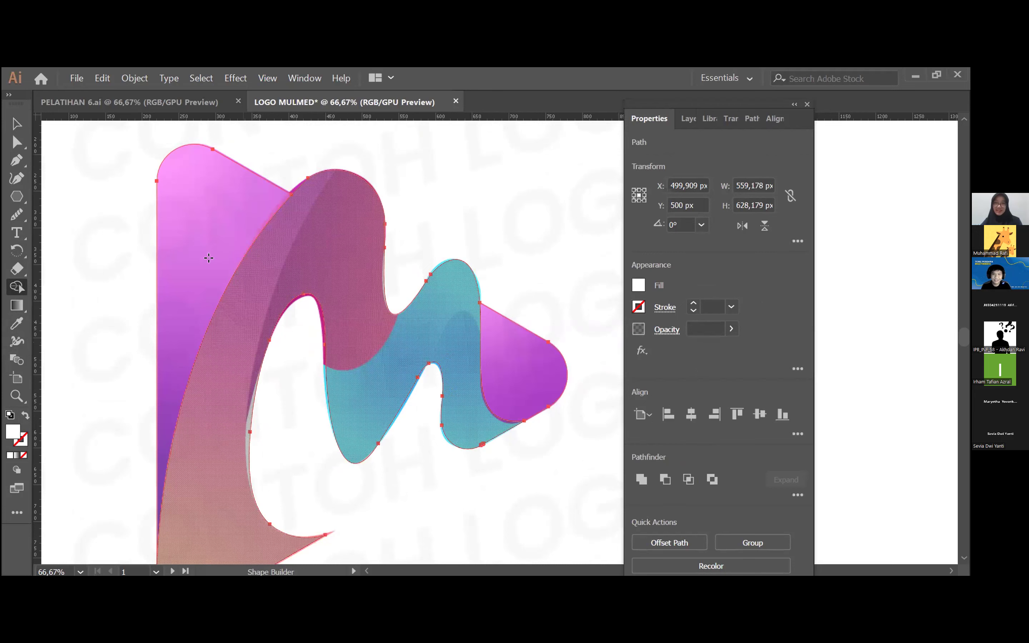
Try to merge the large purple triangle piece with the M-shaped band using the Shape Builder.
left_click_drag(249, 254, 275, 265)
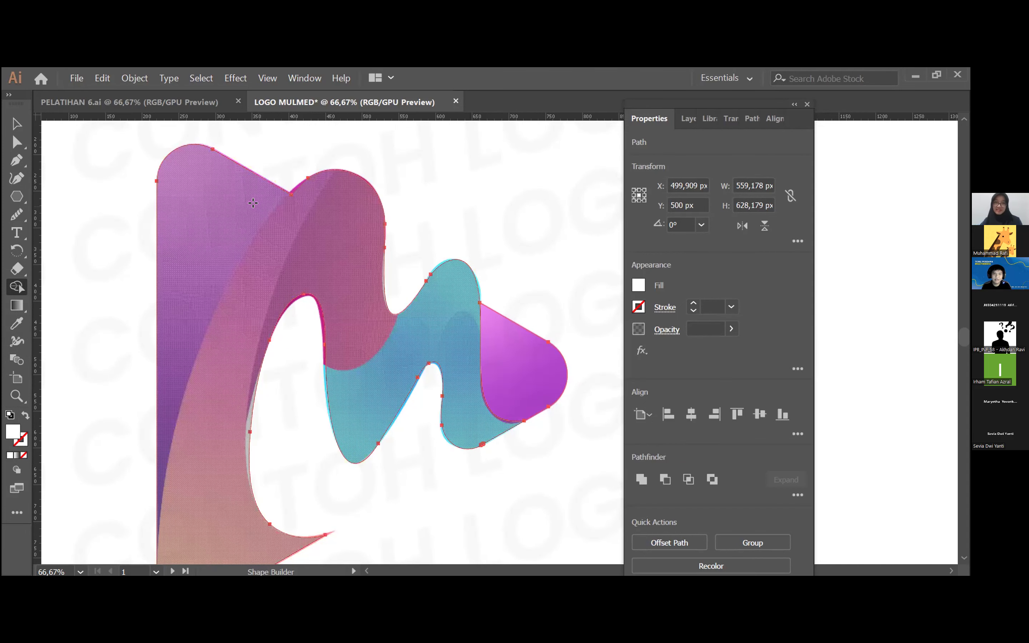
mouse_move(253, 203)
left_mouse_down()
mouse_move(257, 211)
mouse_move(253, 201)
left_mouse_up()
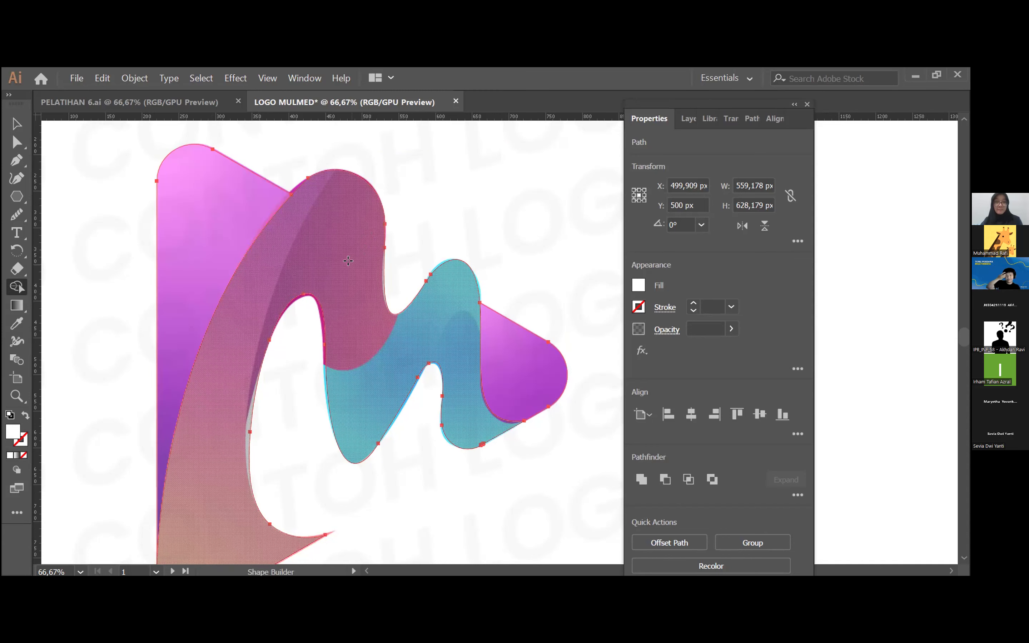
scroll(347, 261, "up", 2)
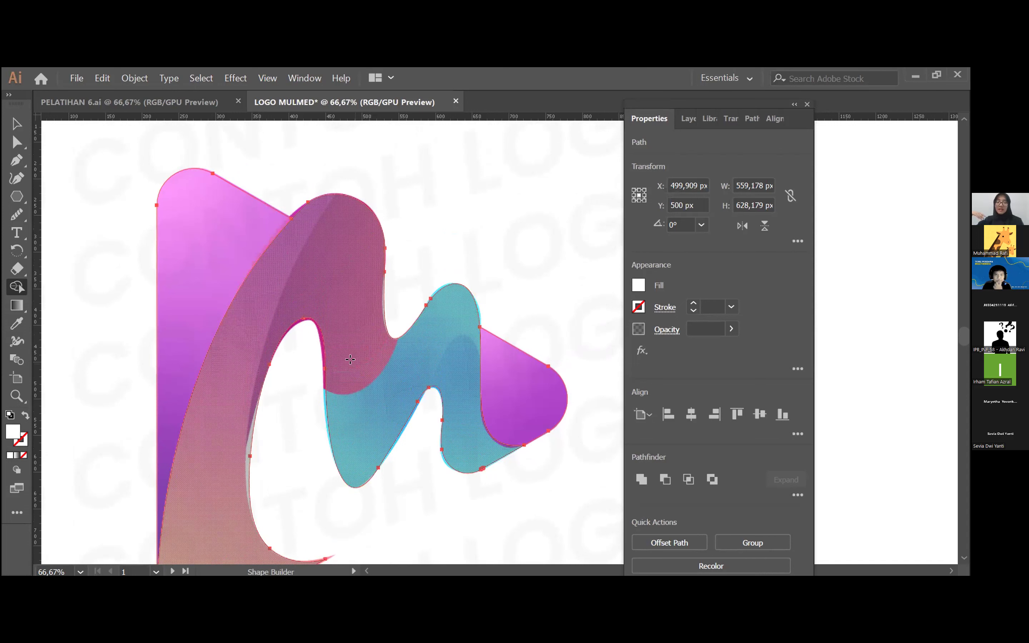
left_click_drag(365, 330, 314, 333)
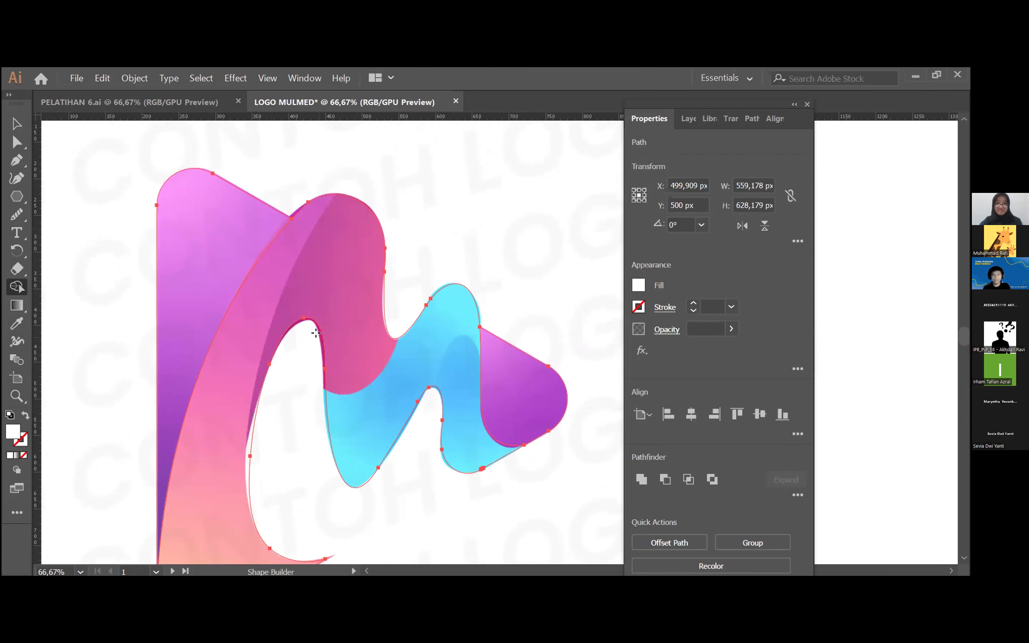
scroll(315, 333, "down", 2)
scroll(315, 333, "down", 1)
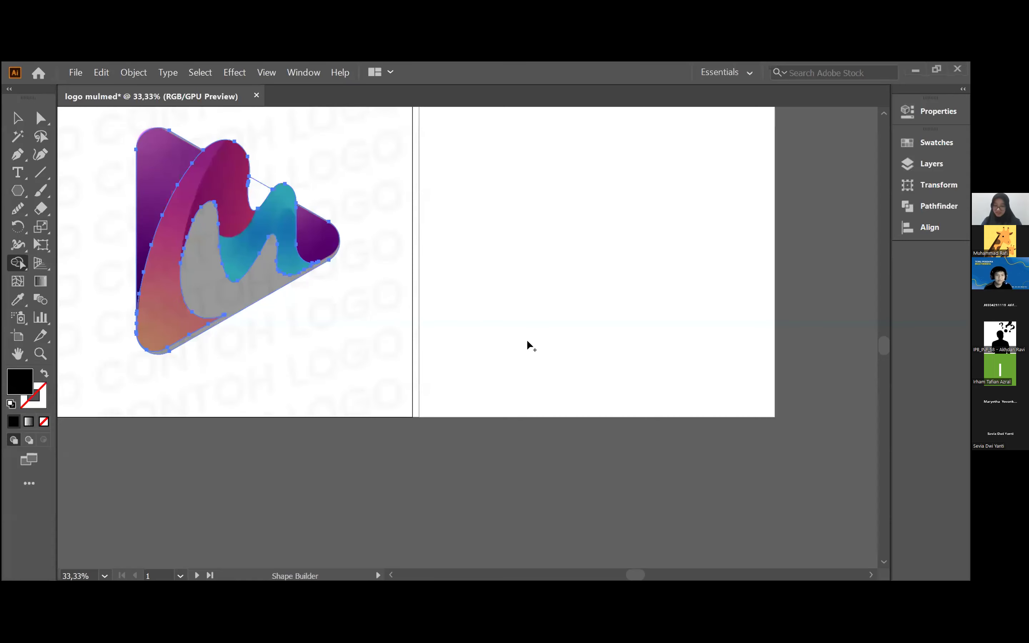
left_click_drag(524, 337, 676, 413)
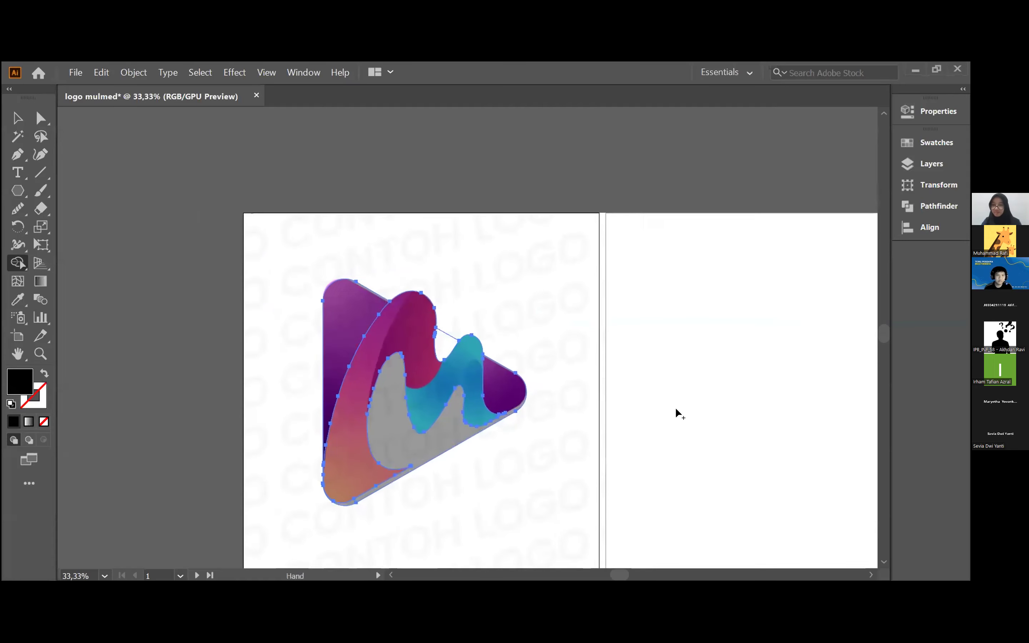
Examine how the traced M shape overlaps the rounded triangle of the reference logo, close up and as a whole.
scroll(489, 427, "up", 1)
scroll(580, 377, "up", 2)
left_click_drag(459, 290, 705, 319)
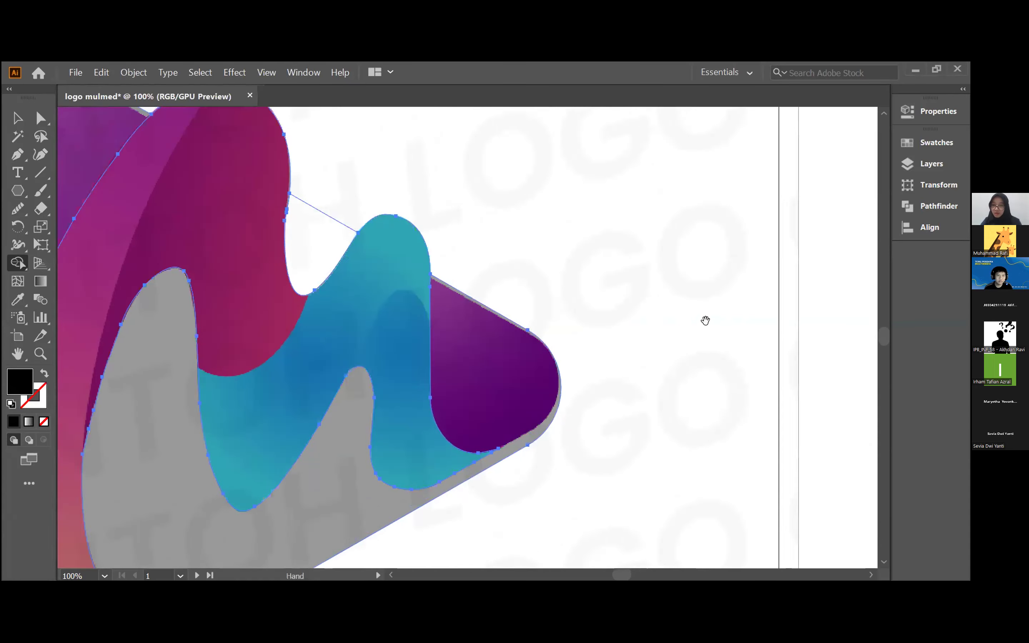
scroll(691, 315, "down", 1)
scroll(687, 285, "down", 1)
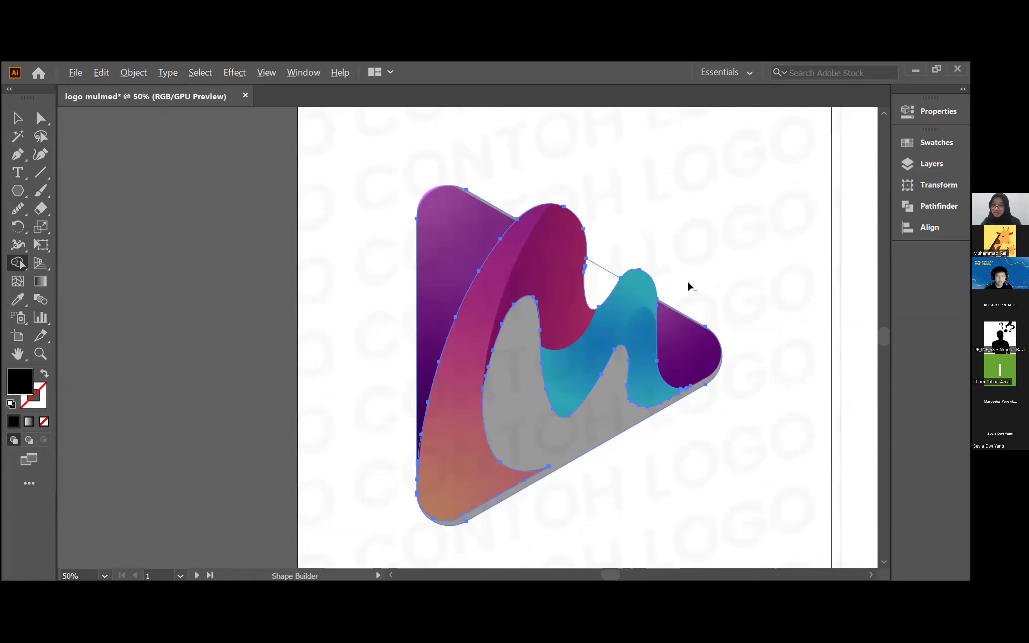
scroll(700, 284, "up", 1)
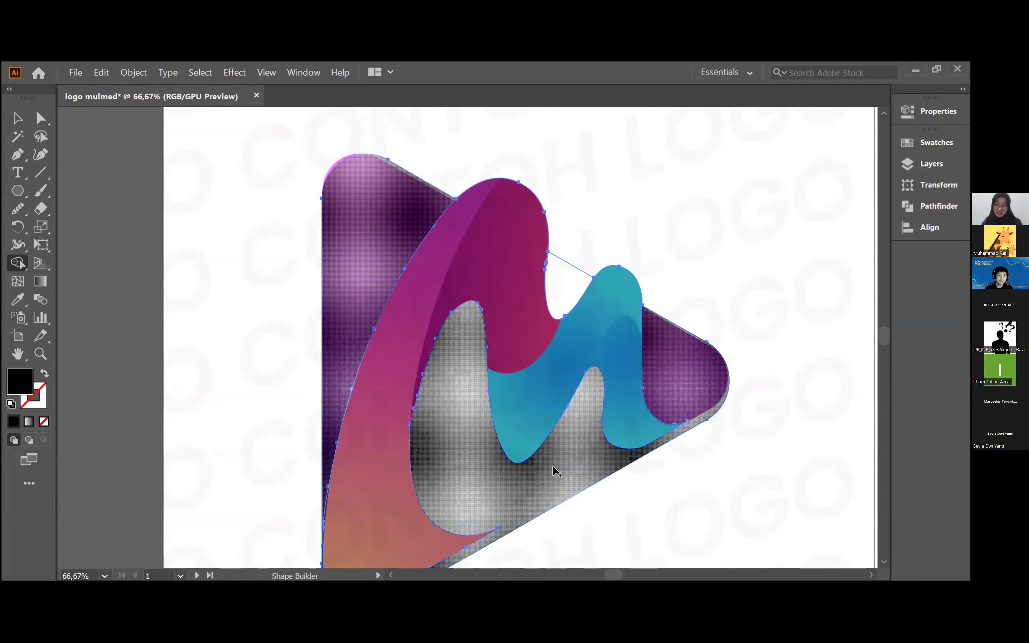
key("space")
left_click_drag(671, 448, 742, 377)
left_click(16, 118)
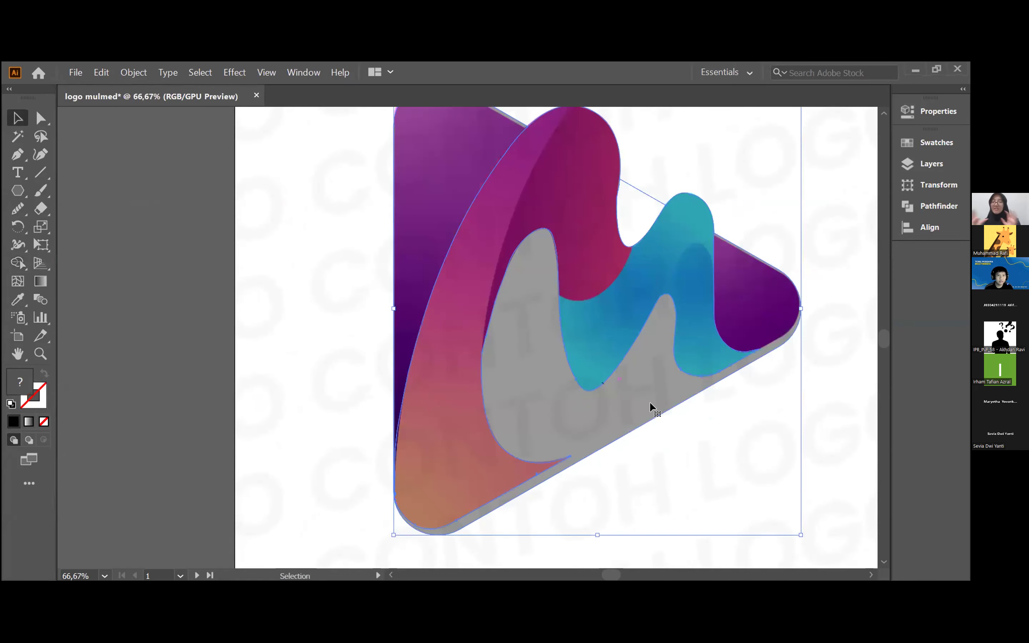
left_click_drag(616, 420, 621, 424)
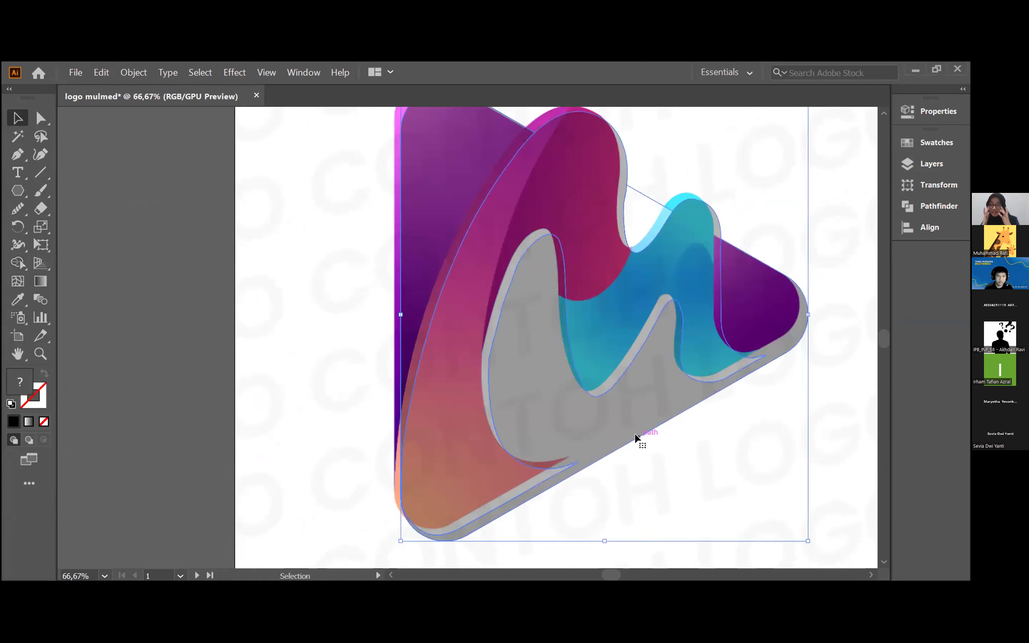
key("a")
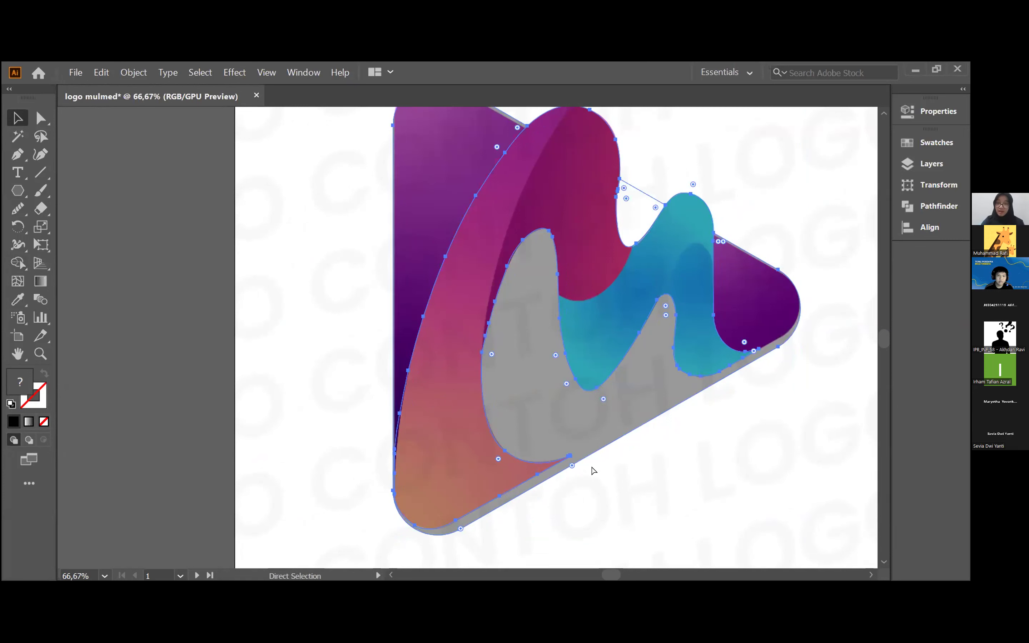
key("ctrl")
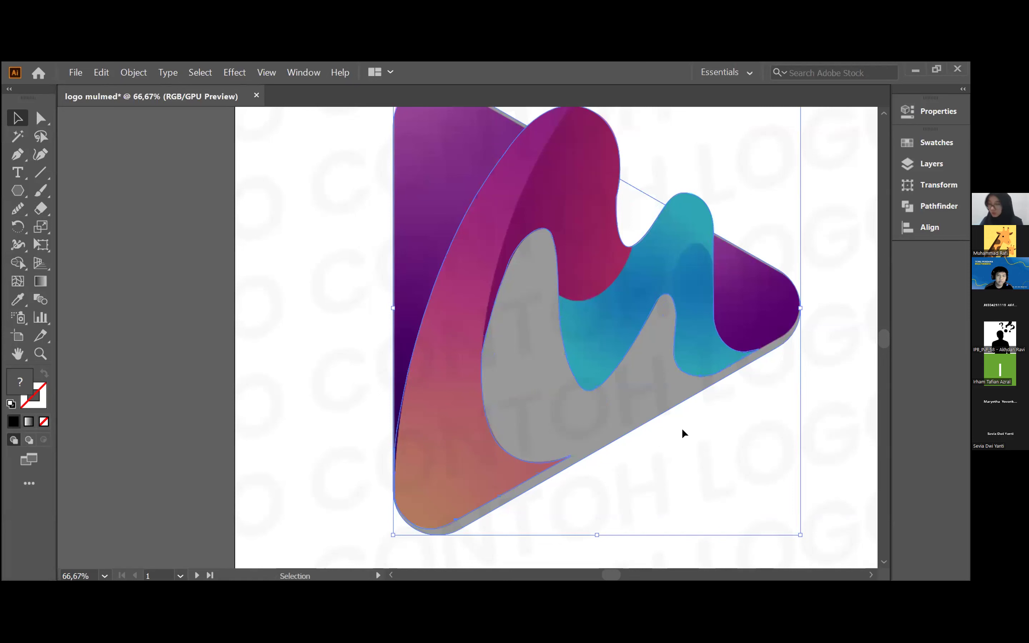
key("space")
left_click_drag(833, 317, 800, 342)
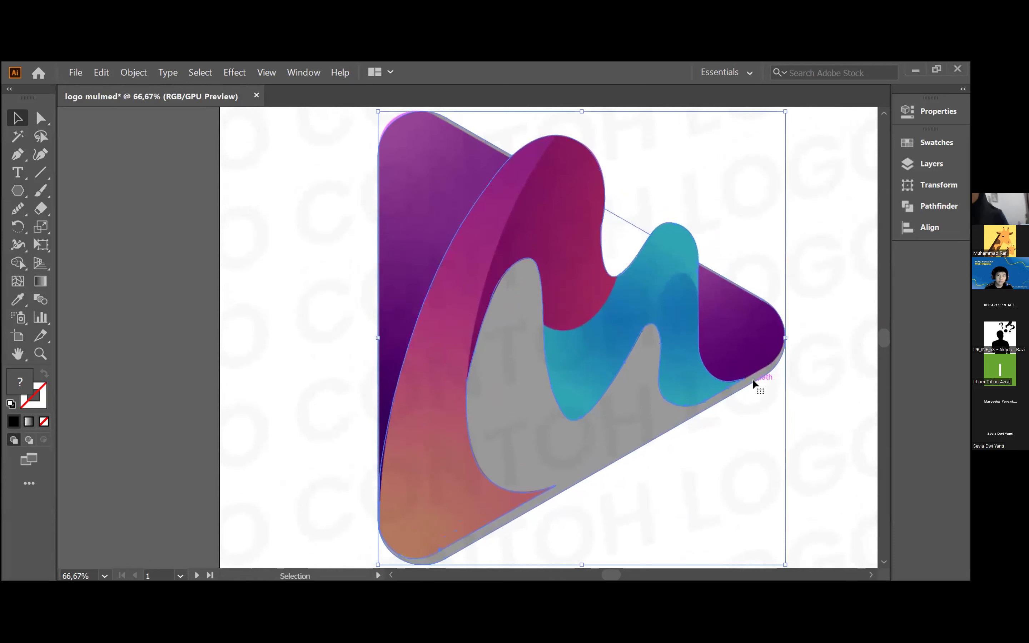
key("space")
mouse_move(806, 411)
left_mouse_down()
mouse_move(792, 439)
mouse_move(788, 409)
left_mouse_up()
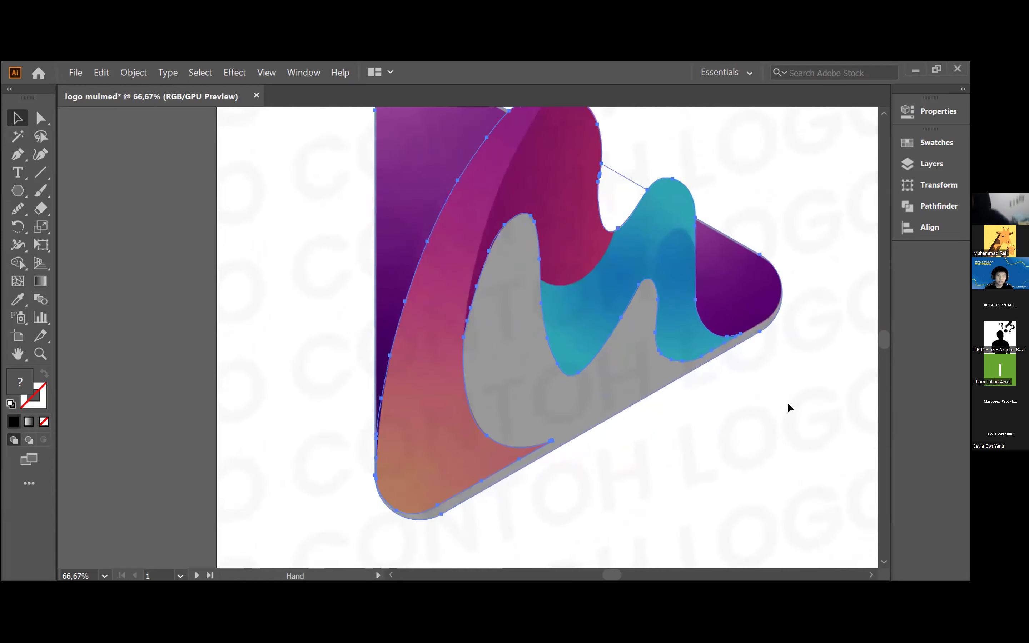
left_click_drag(374, 518, 356, 544)
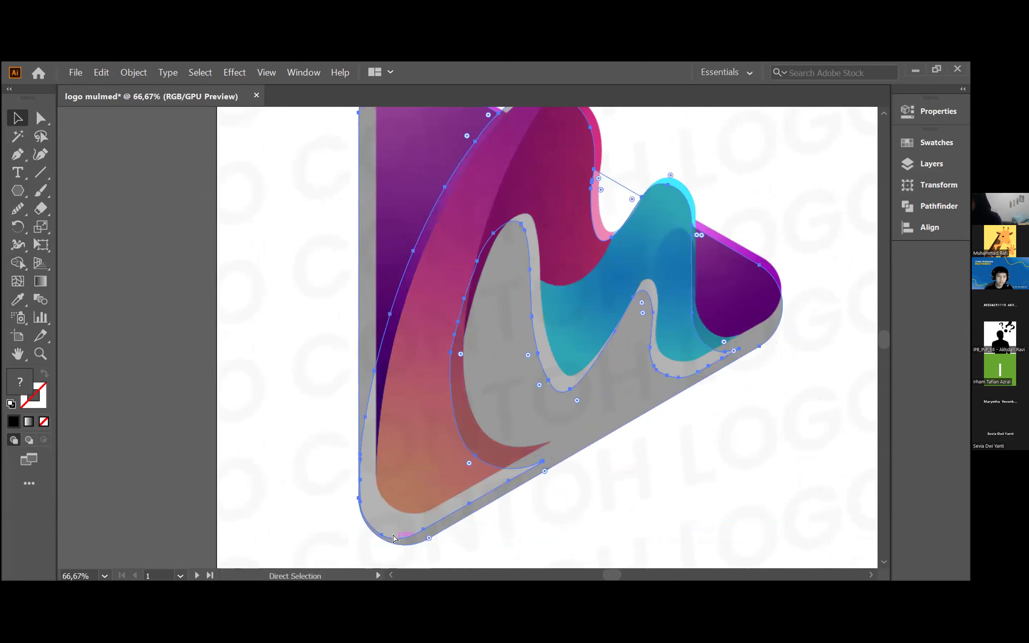
key("ctrl+z")
Use Shape Builder to remove the excess area between the M's two humps and the grey area beneath the M.
key("space")
left_click_drag(802, 292, 800, 386)
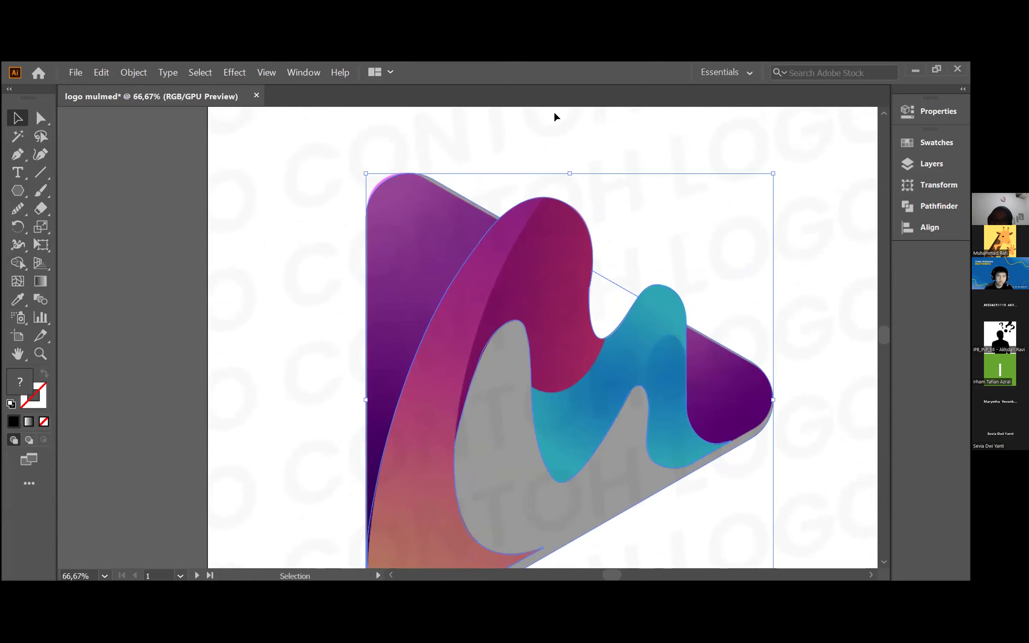
key("space")
left_click_drag(807, 366, 767, 314)
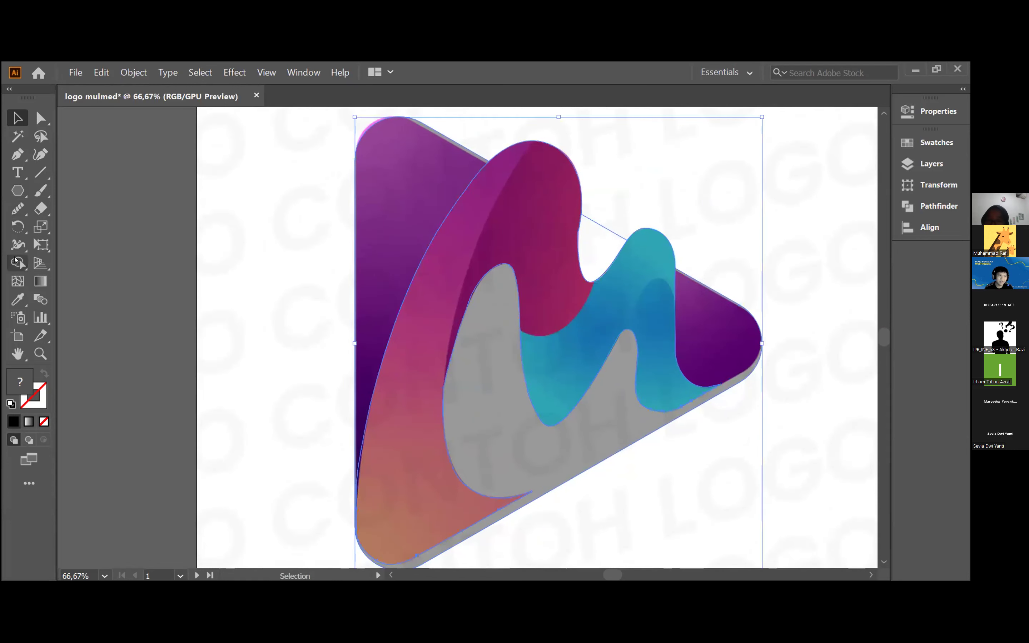
left_click(20, 266)
mouse_move(464, 356)
left_mouse_down()
mouse_move(394, 188)
mouse_move(496, 306)
mouse_move(554, 409)
mouse_move(551, 439)
left_mouse_up()
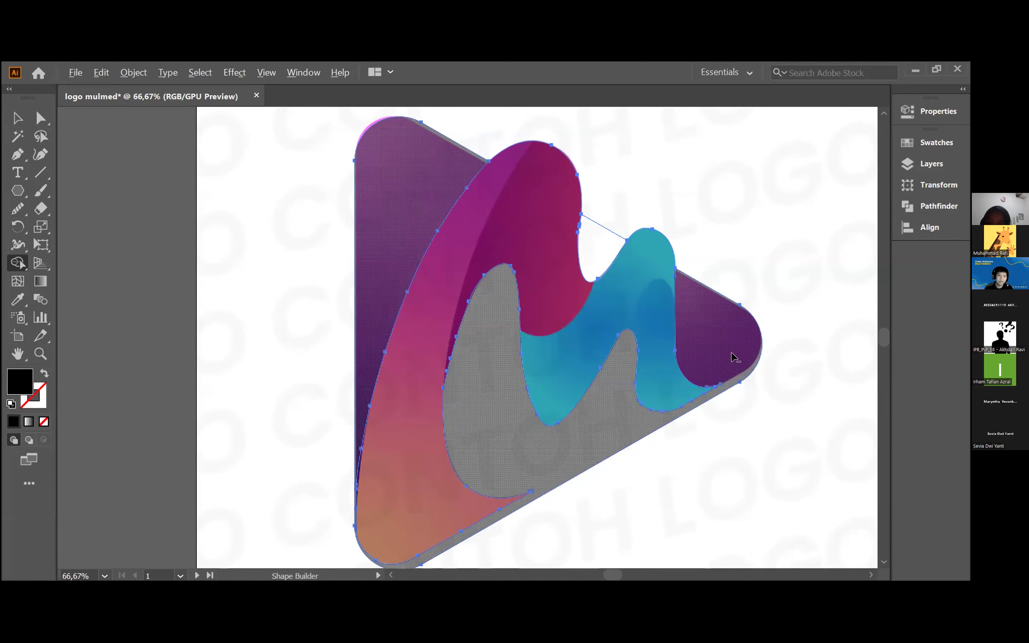
left_click(602, 245, "alt")
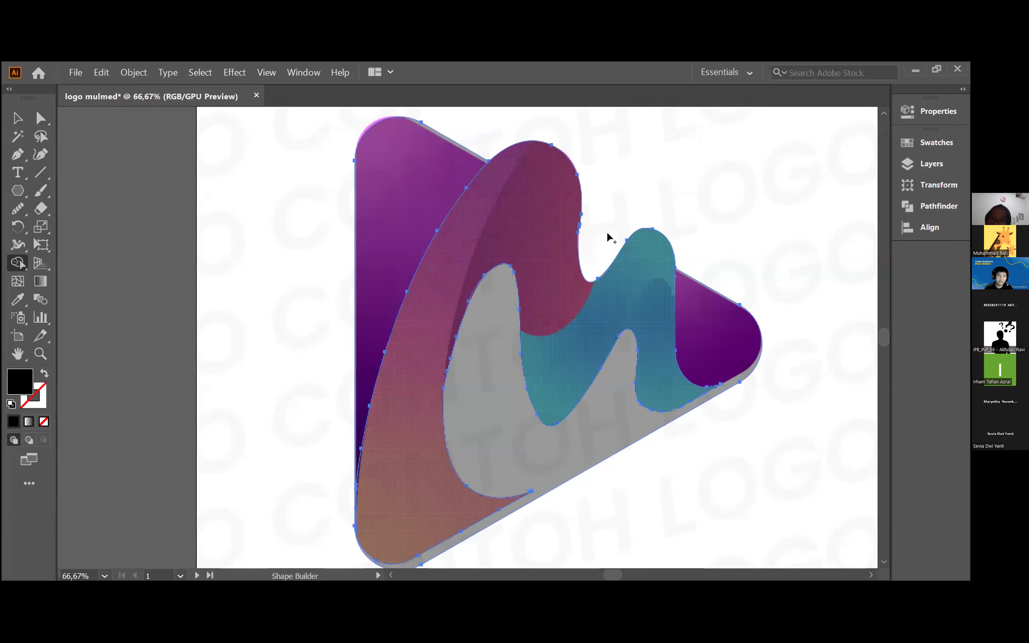
left_click_drag(592, 281, 547, 258)
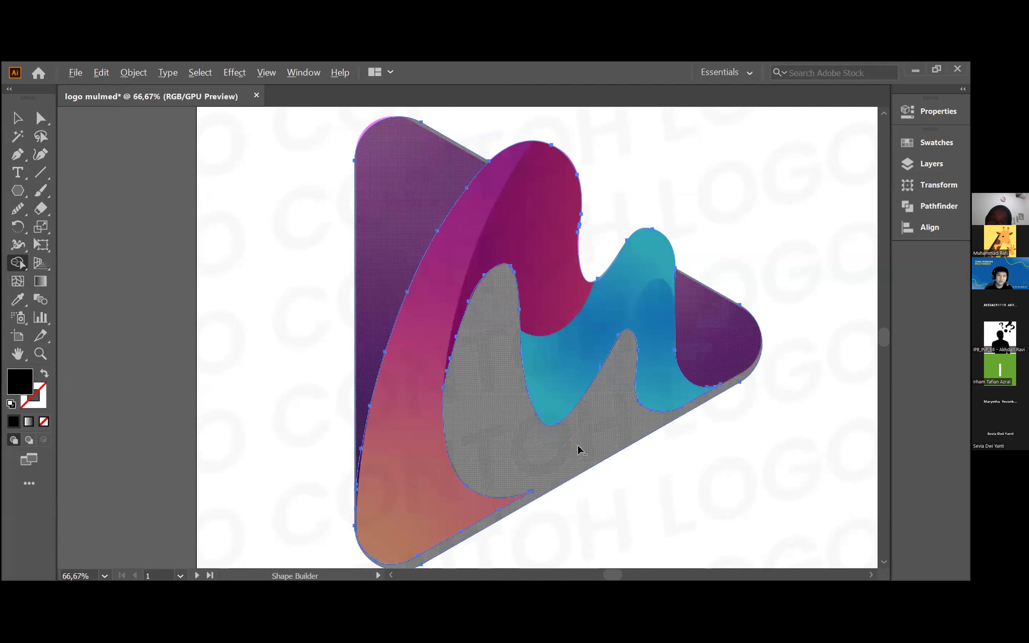
left_click(579, 447, "alt")
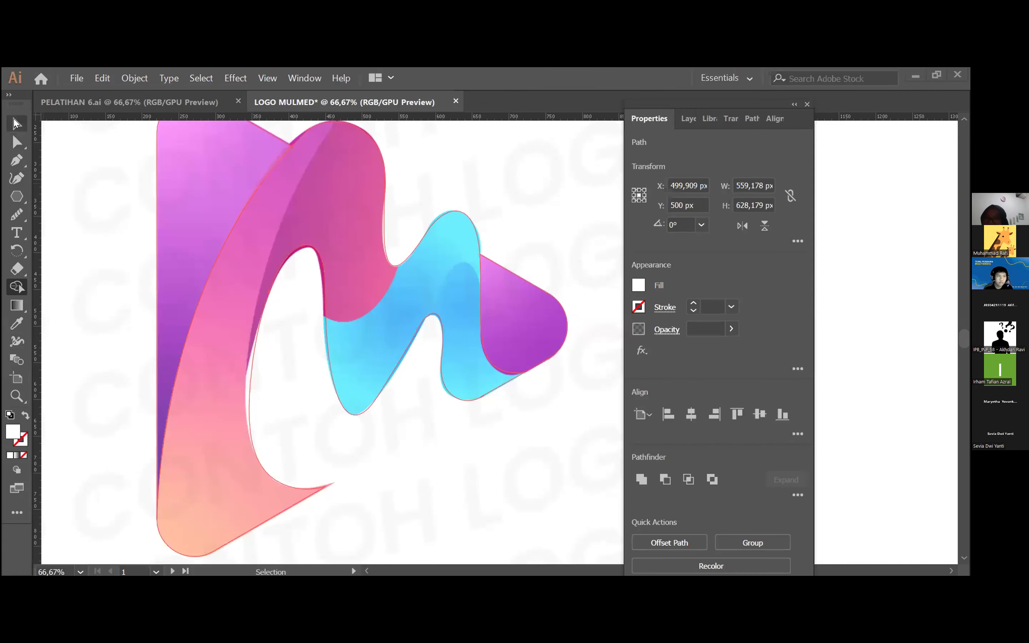
Select all traced logo paths in the LOGO MULMED document and compare their outlines with the reference artwork.
left_click(593, 264)
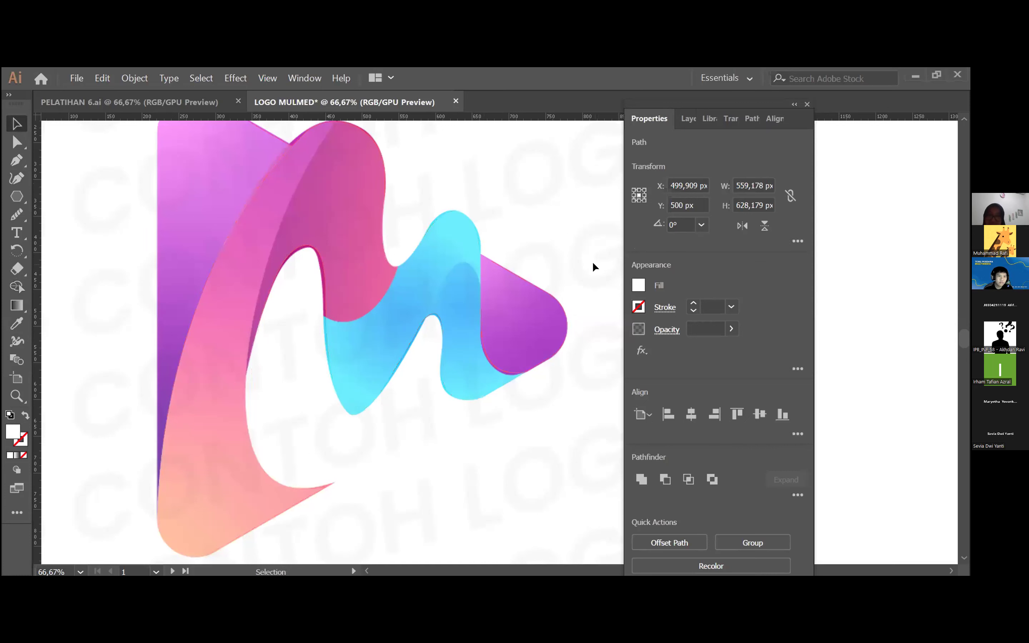
key("a")
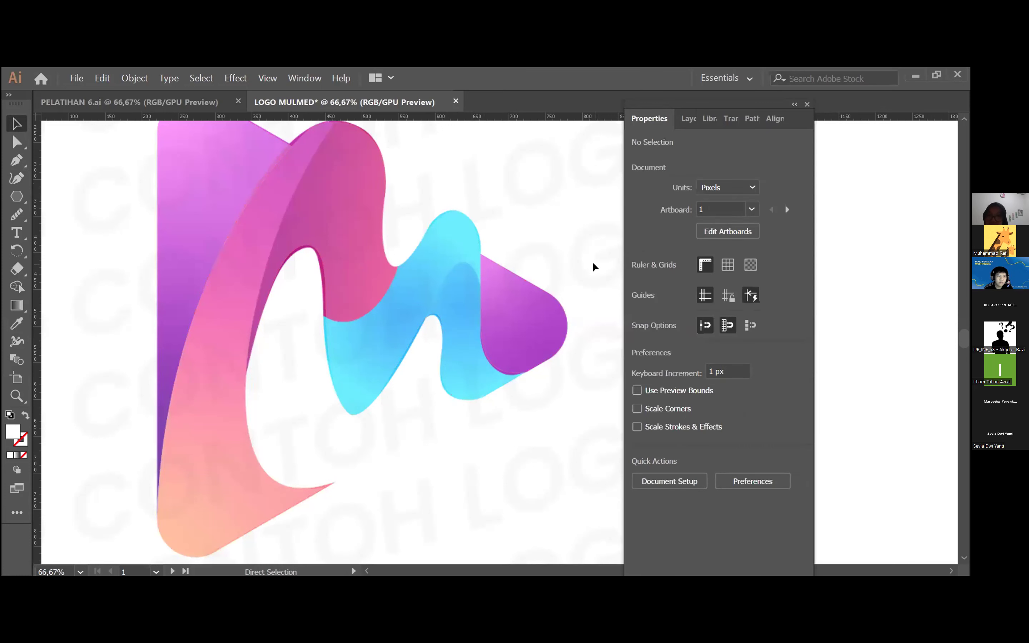
key("ctrl+minus")
scroll(422, 252, "up", 1)
left_click_drag(161, 155, 532, 516)
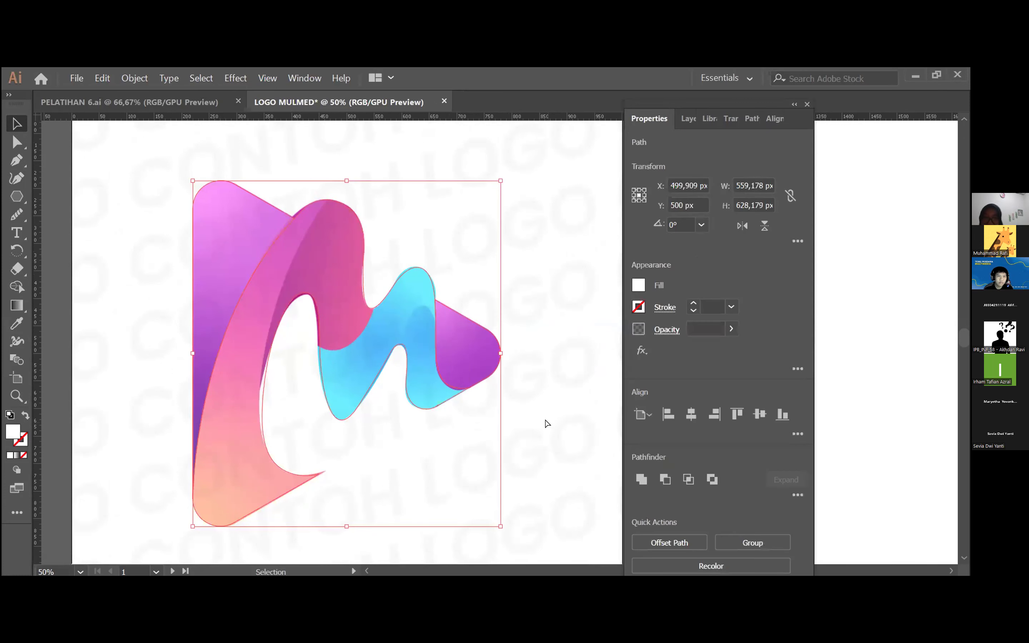
key("ctrl+plus")
scroll(545, 422, "right", 3)
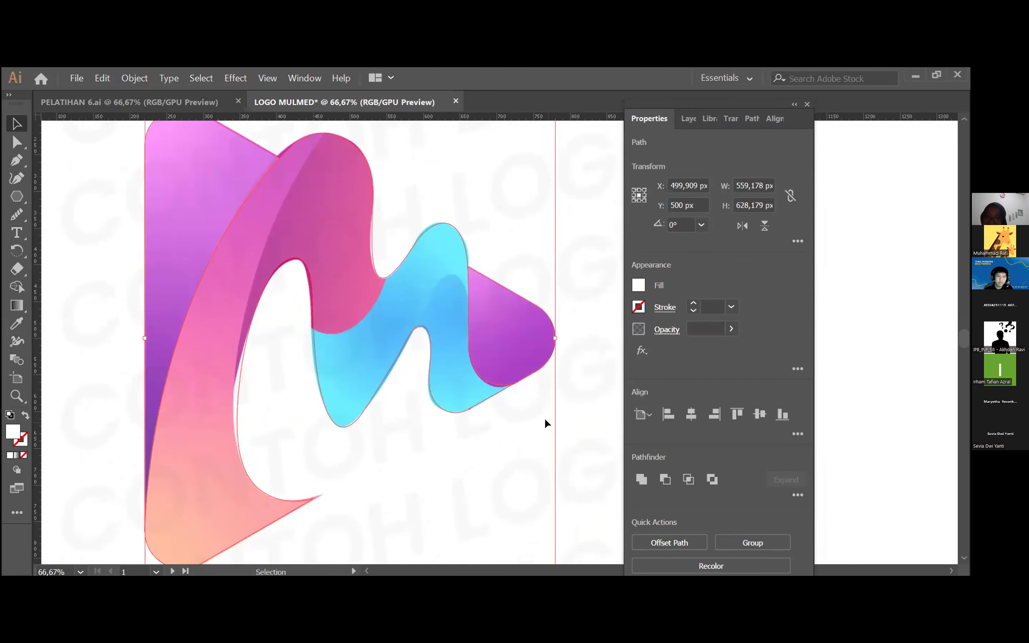
scroll(554, 420, "right", 2)
scroll(553, 420, "left", 2)
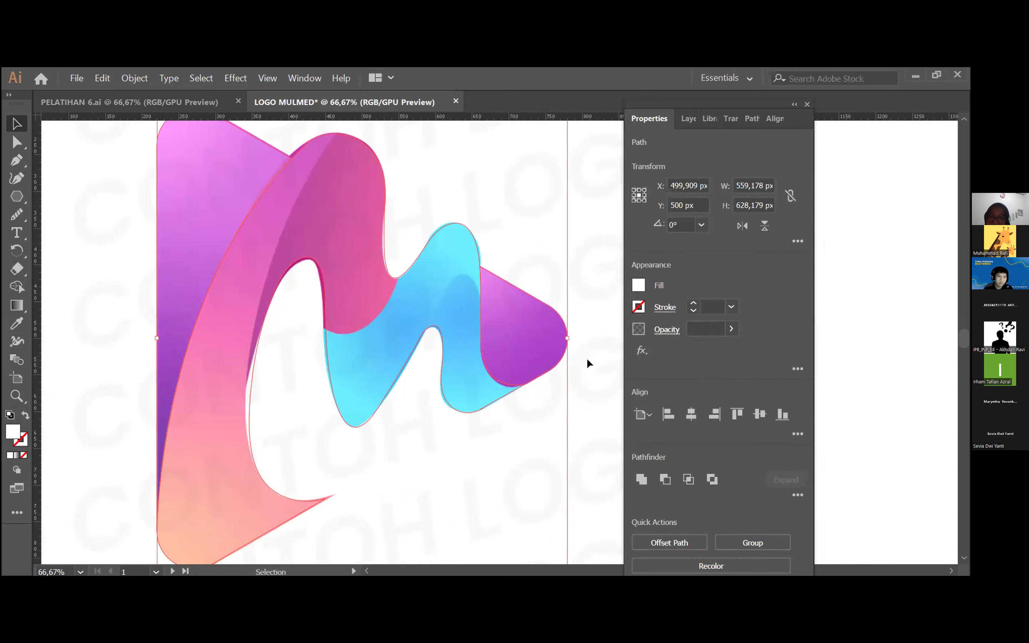
scroll(583, 367, "left", 7)
scroll(583, 367, "right", 10)
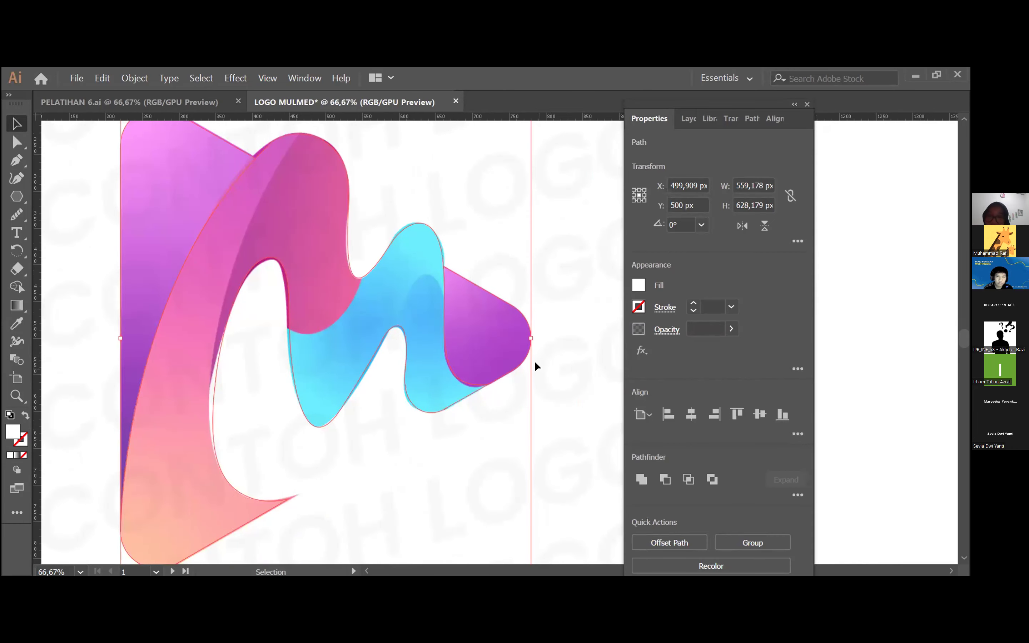
scroll(535, 370, "up", 1)
scroll(534, 371, "up", 1)
left_click(550, 434)
scroll(550, 434, "down", 2)
left_click_drag(94, 196, 535, 457)
scroll(534, 454, "left", 3)
scroll(535, 454, "right", 3)
scroll(414, 472, "up", 1)
scroll(434, 502, "down", 1)
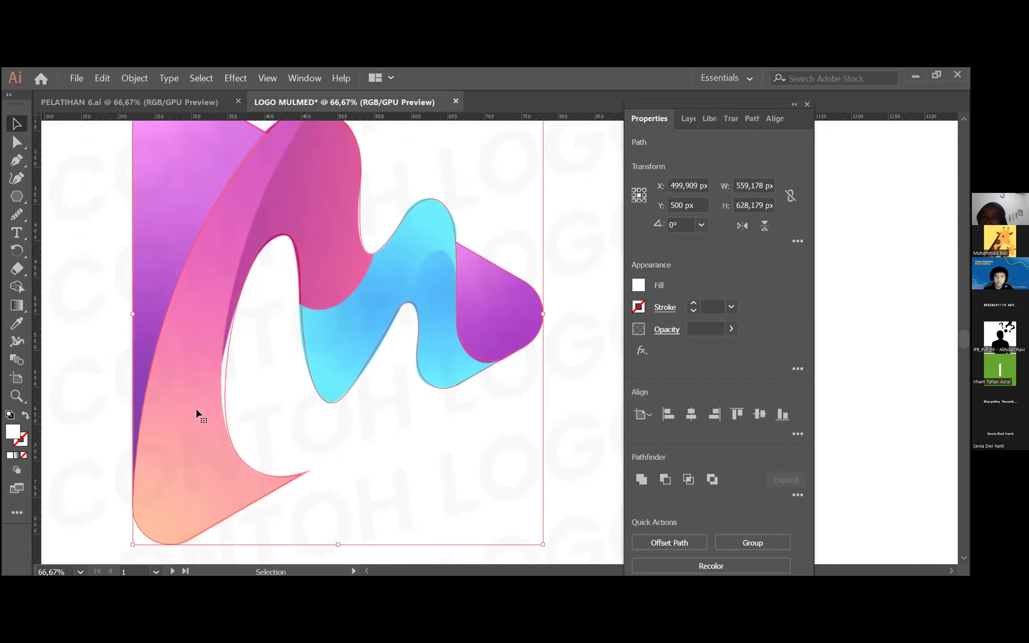
Move the M path's anchor on the left side of the large inner arch with the Curvature tool to match the artwork's edge.
left_click(102, 369)
left_click(224, 450)
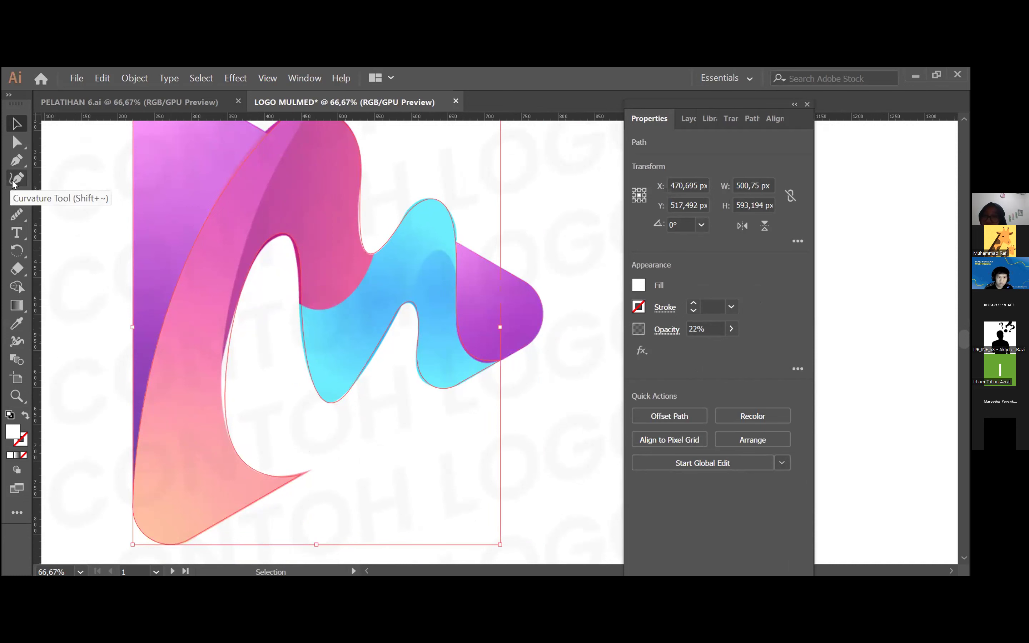
left_click(16, 180)
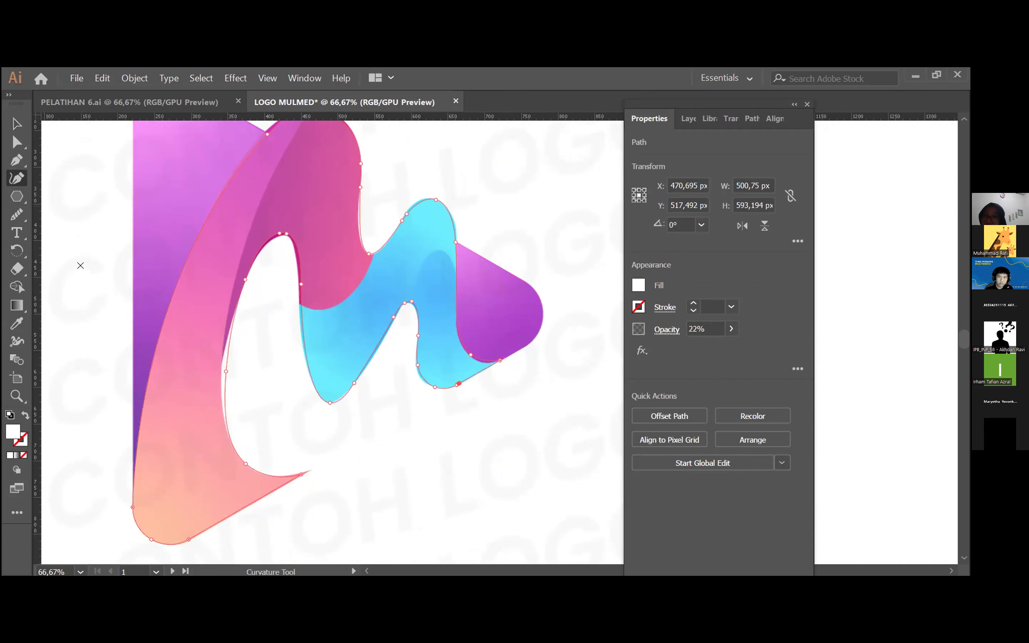
mouse_move(225, 371)
left_mouse_down()
mouse_move(222, 397)
mouse_move(269, 396)
mouse_move(188, 391)
mouse_move(222, 390)
left_mouse_up()
Try repositioning the M path's anchor at the top of the large inner arch with the Curvature tool.
scroll(321, 366, "up", 2)
scroll(320, 367, "up", 4)
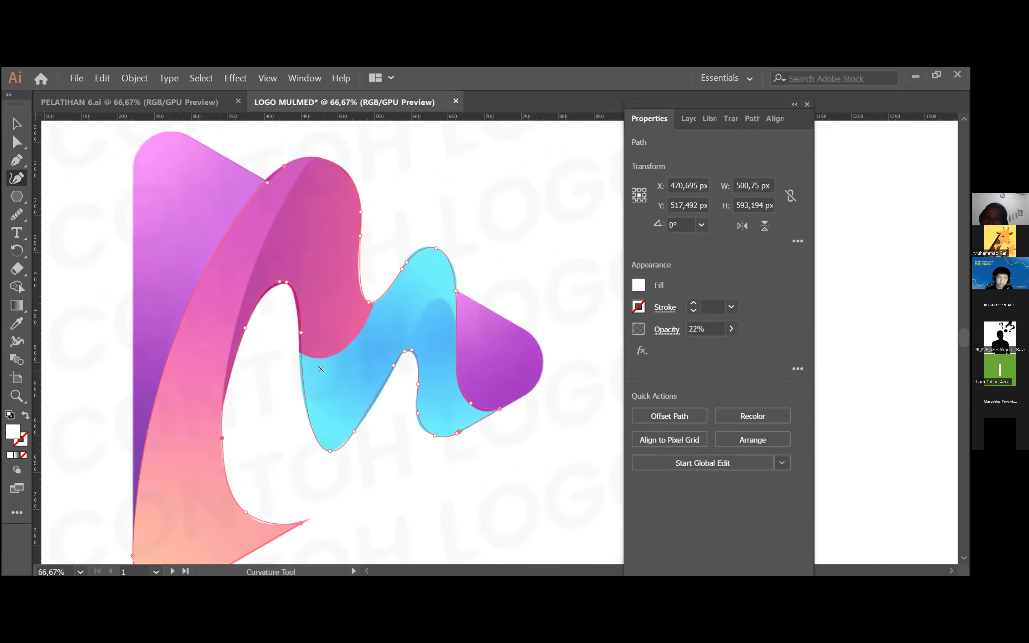
scroll(318, 329, "up", 2)
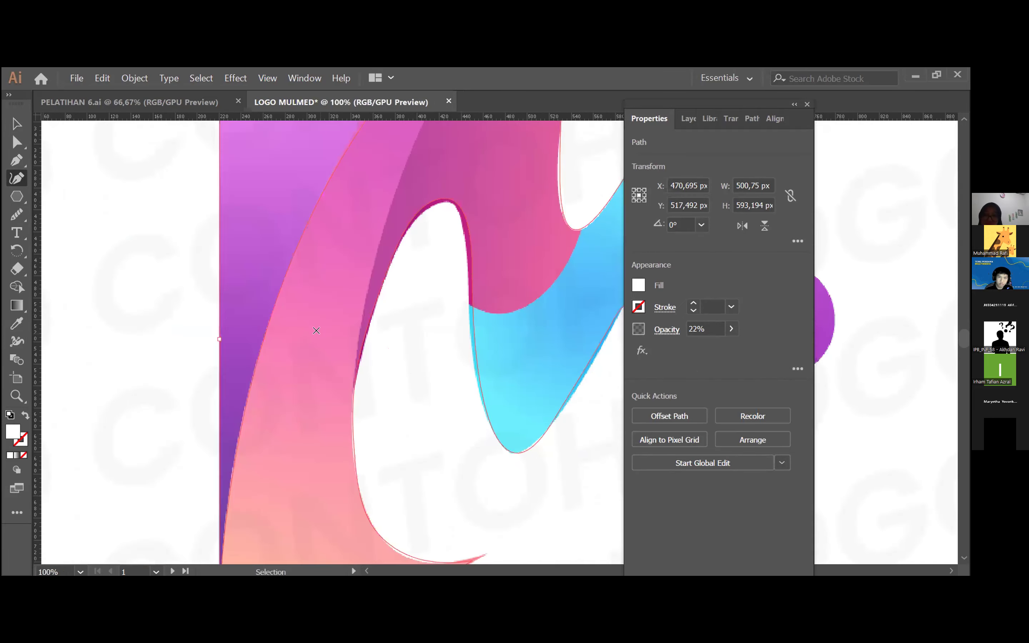
scroll(324, 331, "right", 3)
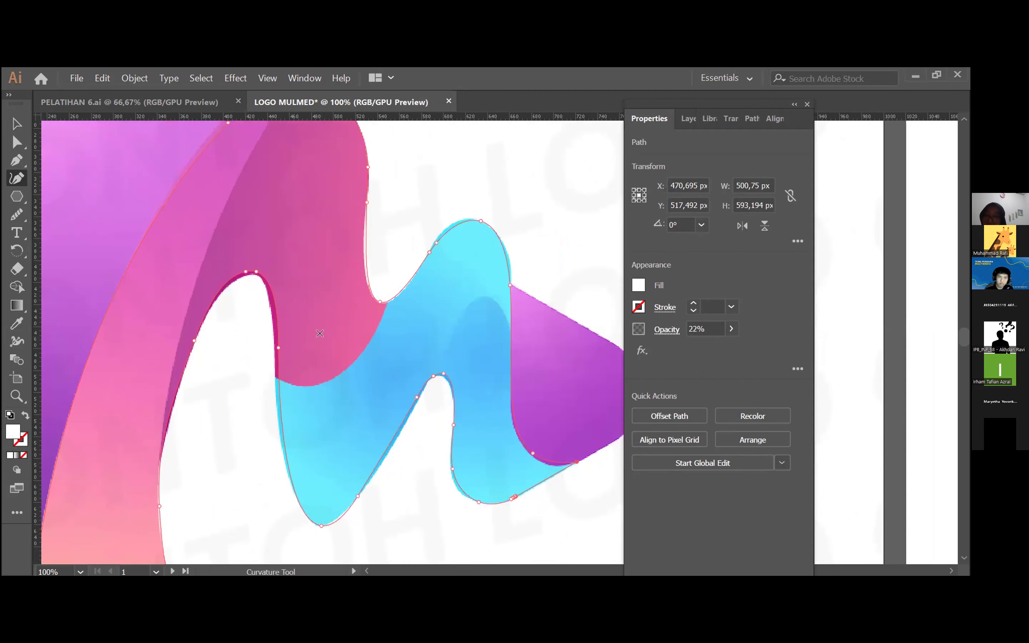
scroll(298, 334, "up", 2)
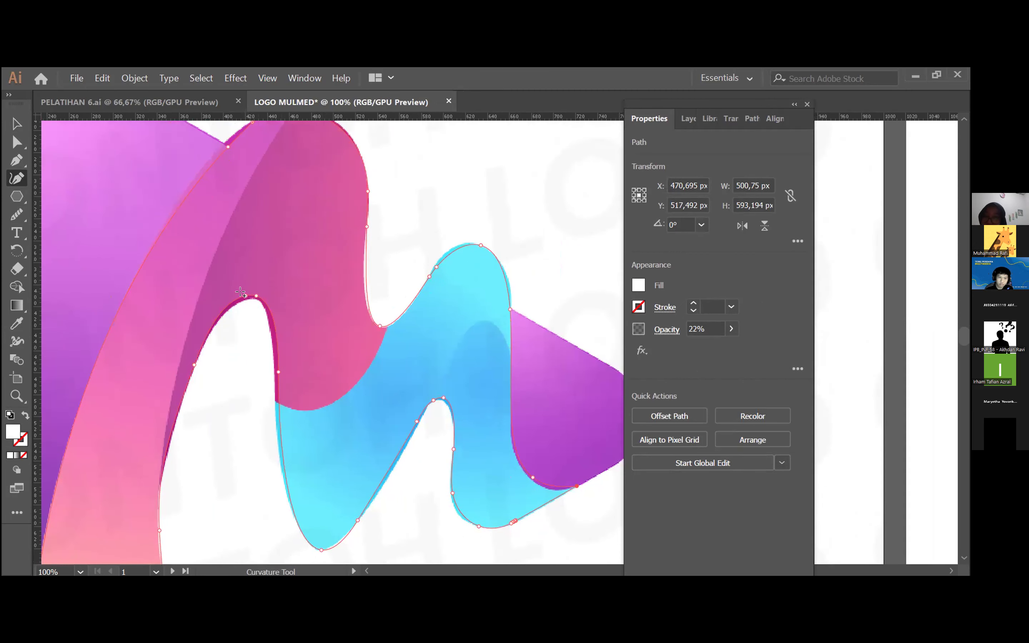
left_click_drag(245, 295, 238, 301)
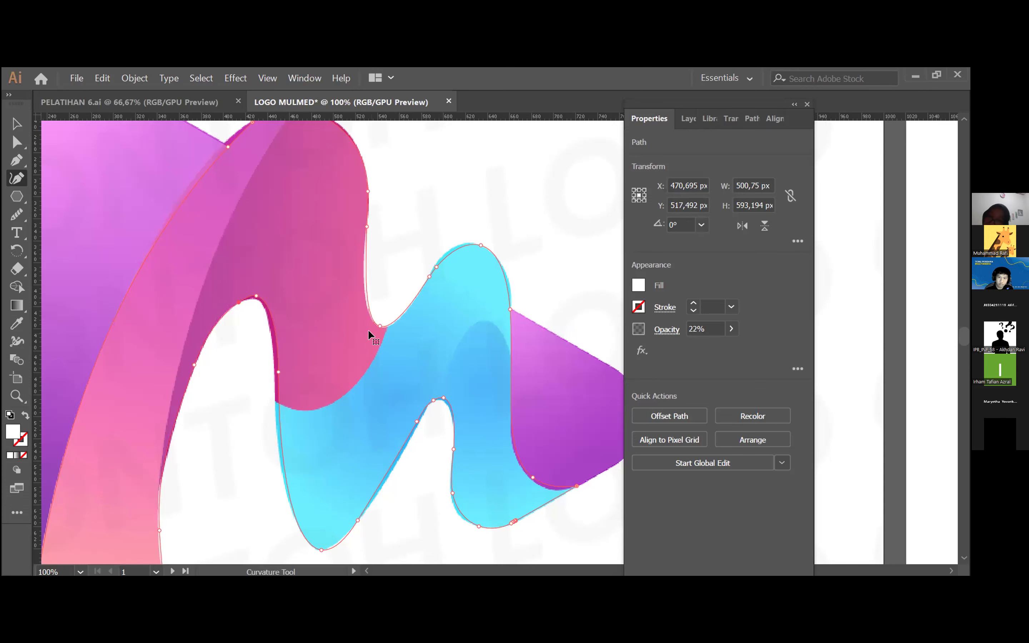
key("ctrl+z")
Adjust the M path's anchors beside the small inner arch and at the lower bend of the right leg to follow the blue curve.
scroll(357, 362, "down", 3)
scroll(356, 362, "right", 3)
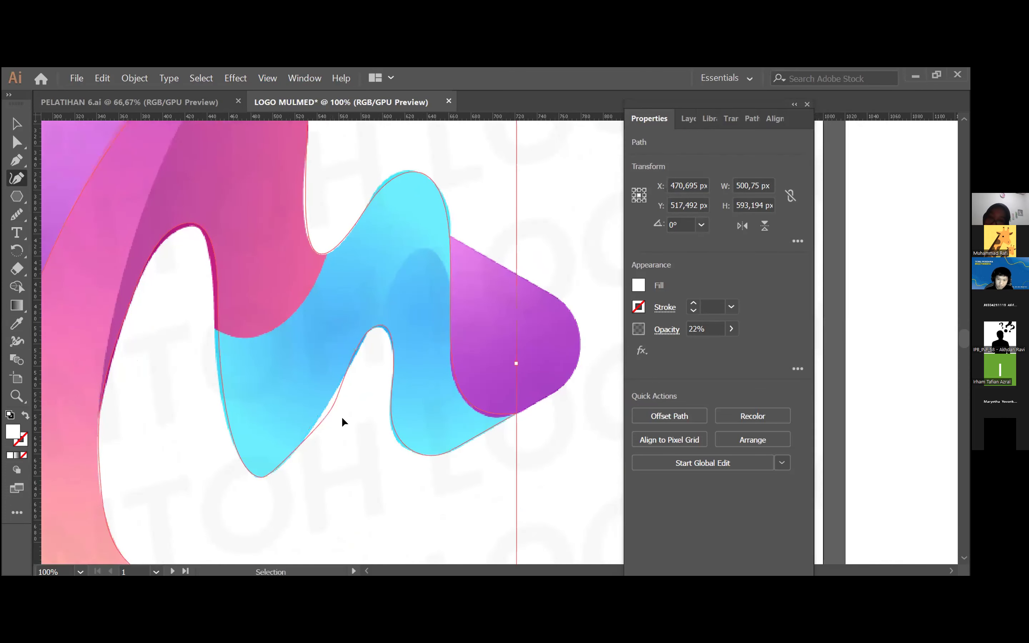
scroll(341, 416, "down", 1)
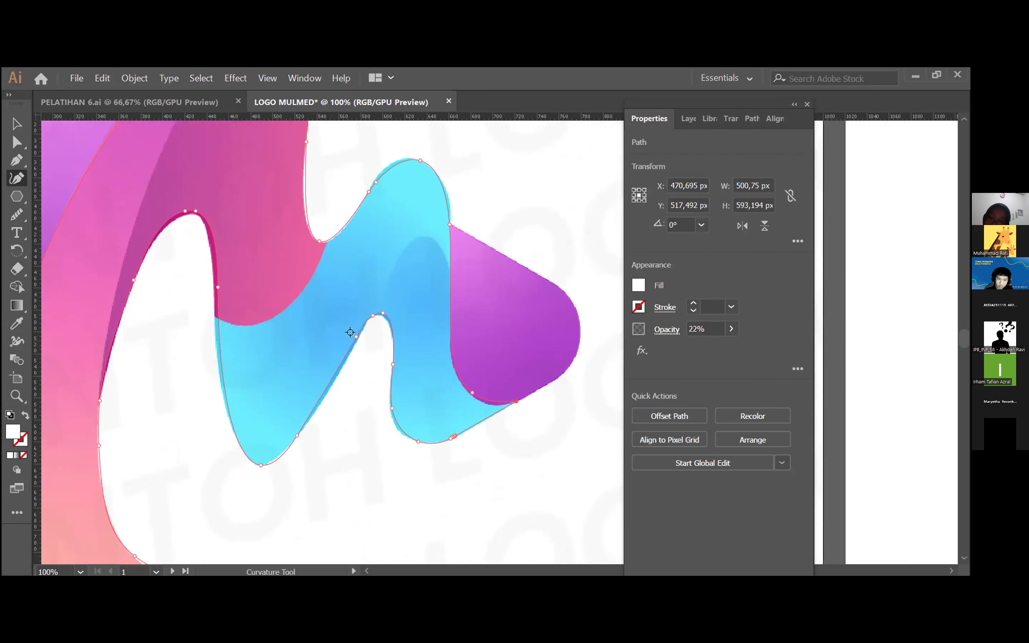
left_click(356, 336)
scroll(390, 332, "up", 2)
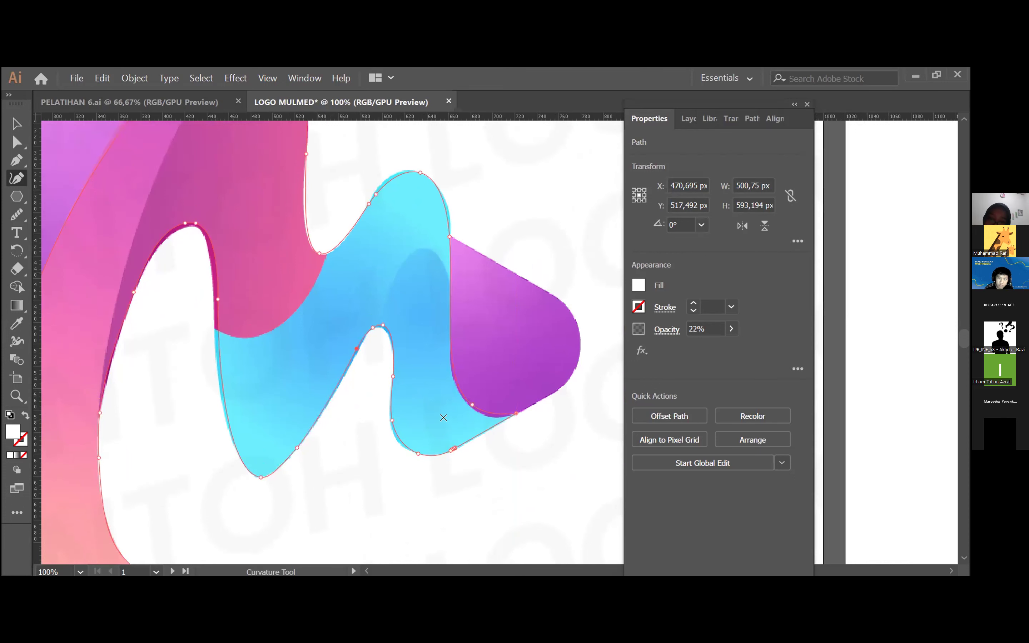
left_click(394, 438)
scroll(454, 391, "up", 2)
scroll(454, 392, "up", 1)
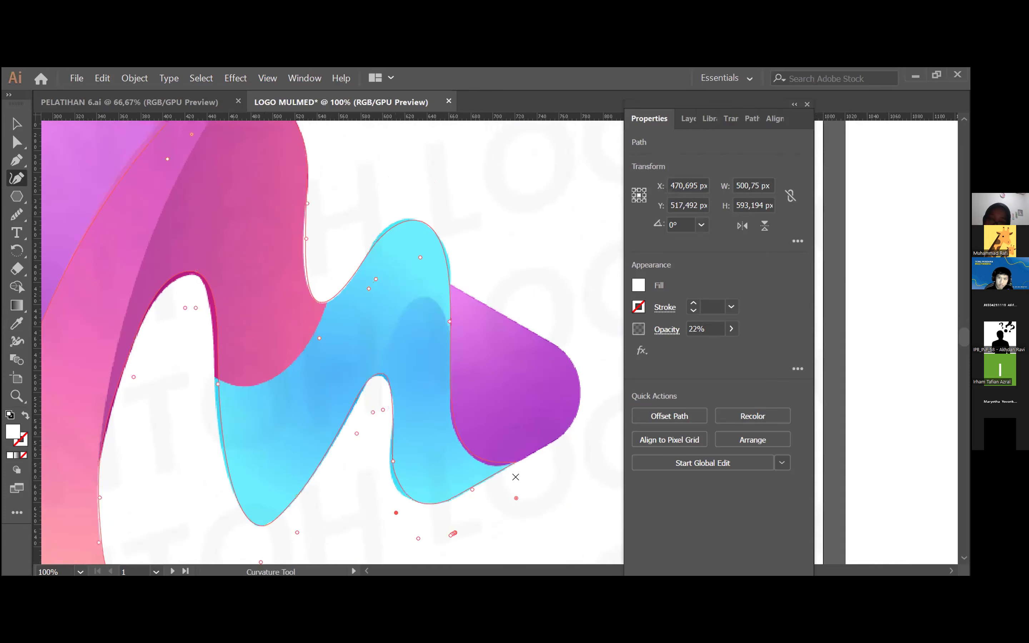
scroll(426, 398, "up", 2)
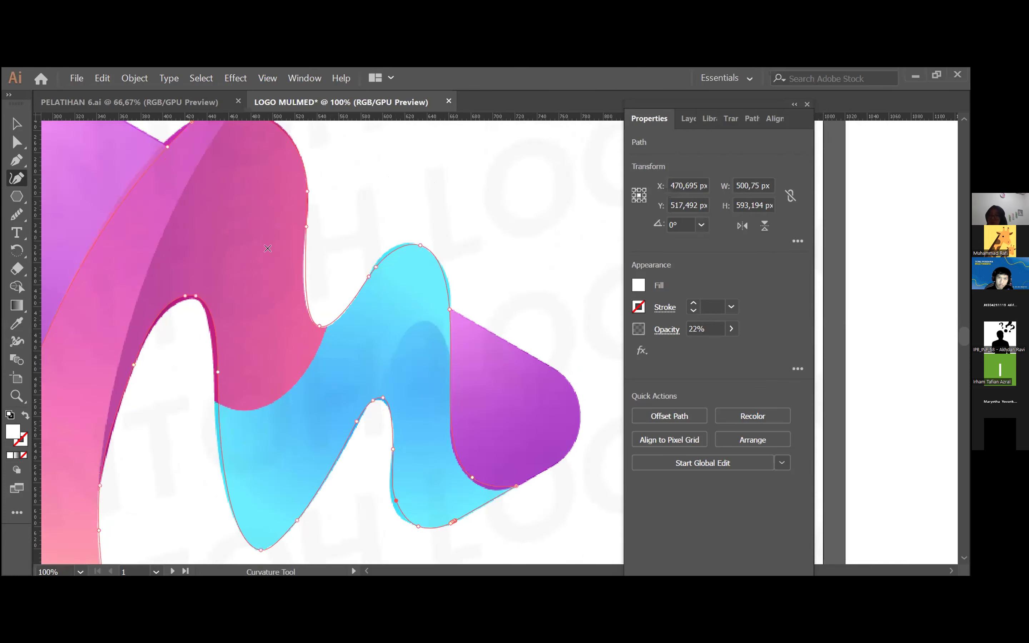
Try repositioning the M path's anchor on the rising left side of the small blue hump with the Curvature tool.
scroll(284, 260, "up", 3)
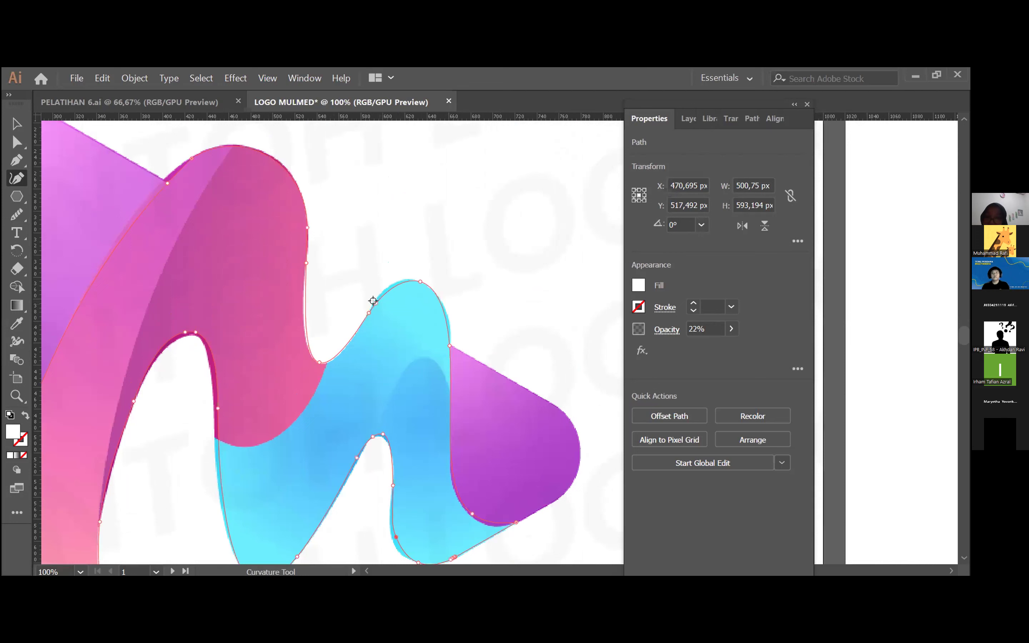
left_click(395, 280)
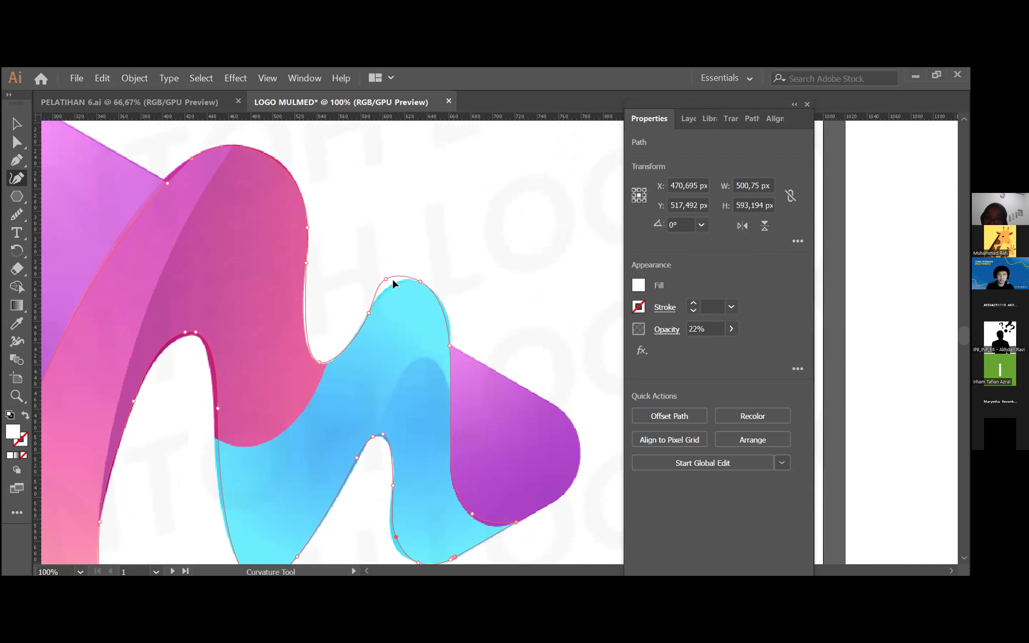
key("Delete")
key("v")
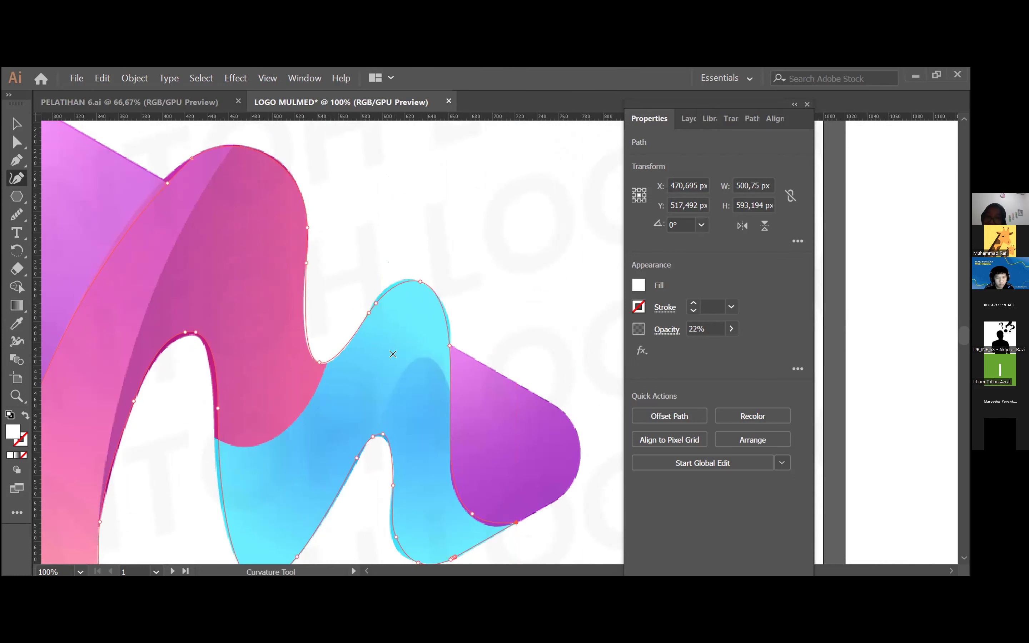
Deselect the M path, and select all traced logo paths to compare their outlines with the whole artwork.
scroll(392, 353, "left", 2)
key("v")
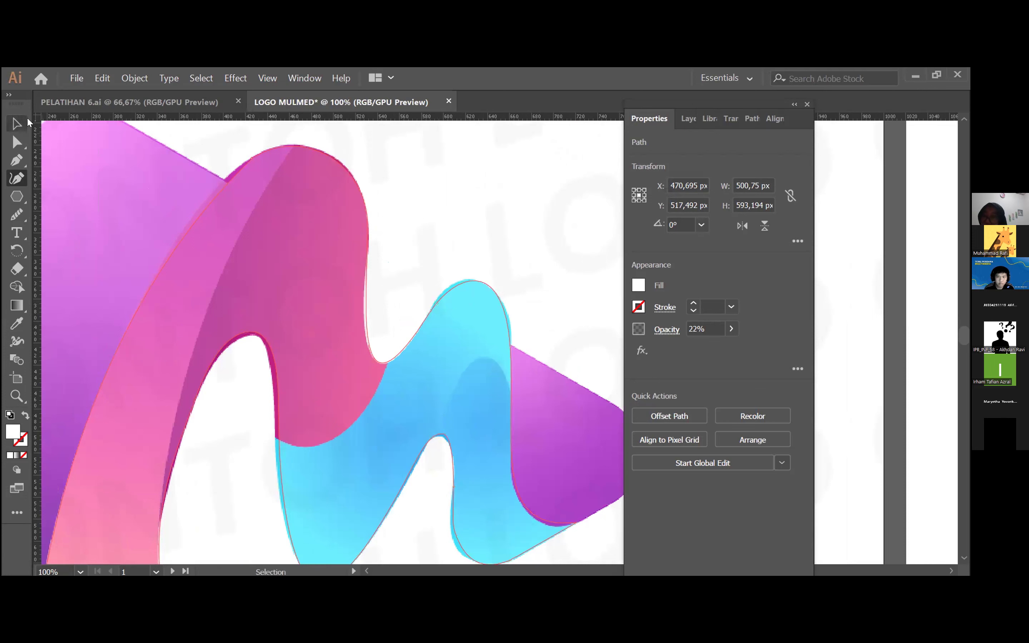
left_click(453, 144)
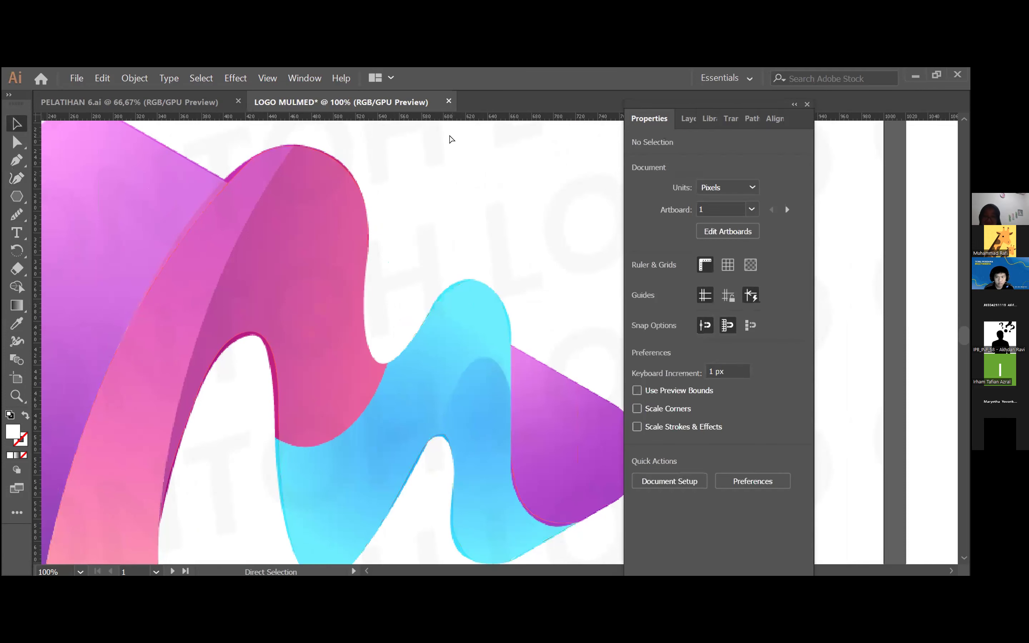
key("ctrl+minus")
key("ctrl+minus")
scroll(442, 153, "down", 3)
scroll(374, 229, "right", 3)
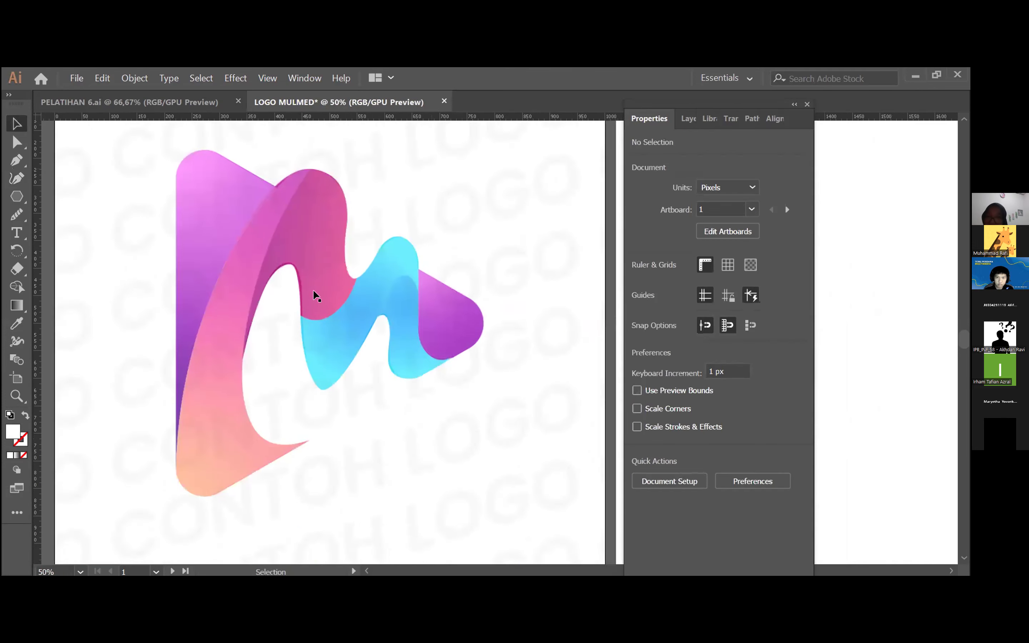
scroll(255, 255, "up", 1)
left_click_drag(153, 172, 505, 487)
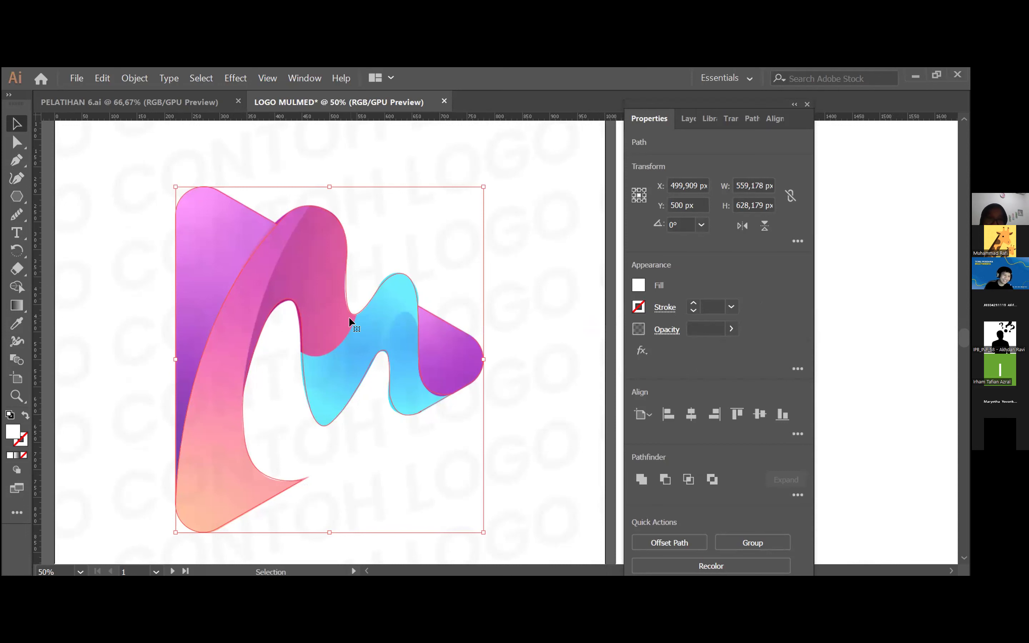
scroll(349, 316, "down", 1)
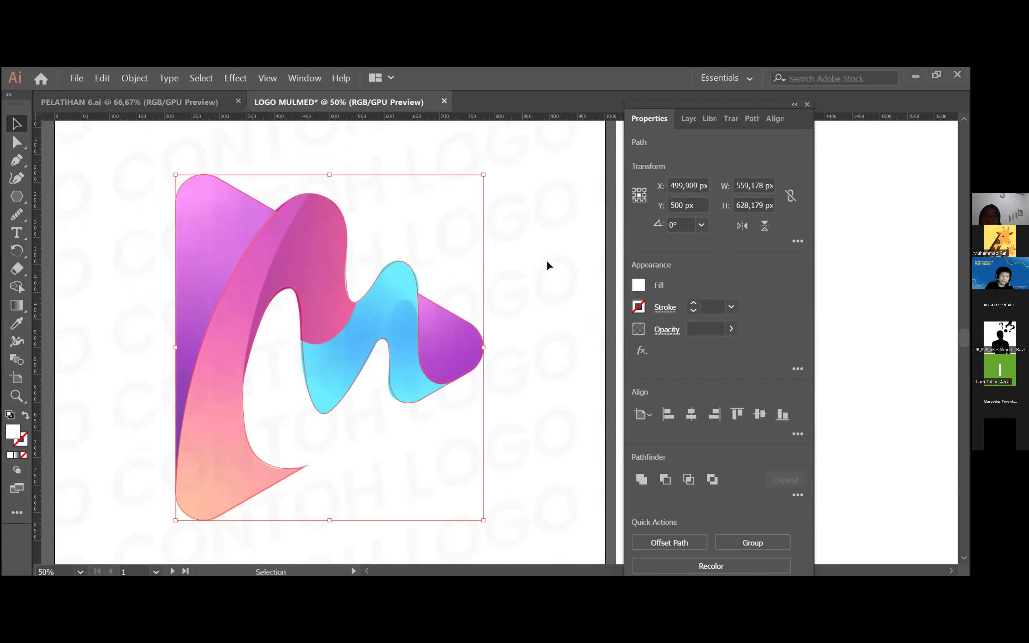
left_click_drag(154, 162, 515, 441)
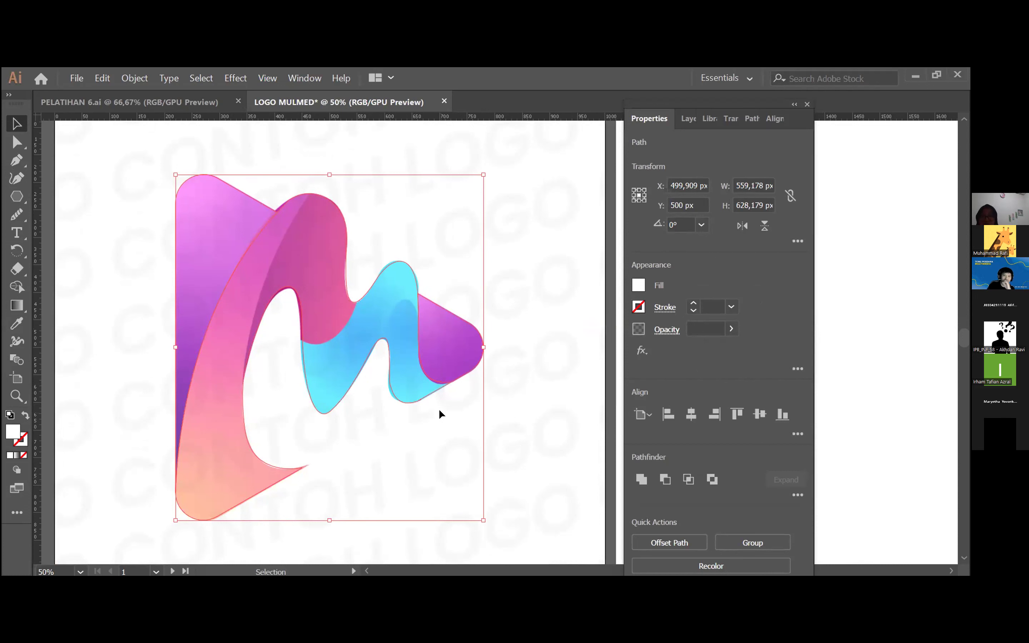
Inspect the separate logo regions with the Shape Builder tool, and reselect all traced paths for a closer check.
left_click(13, 290)
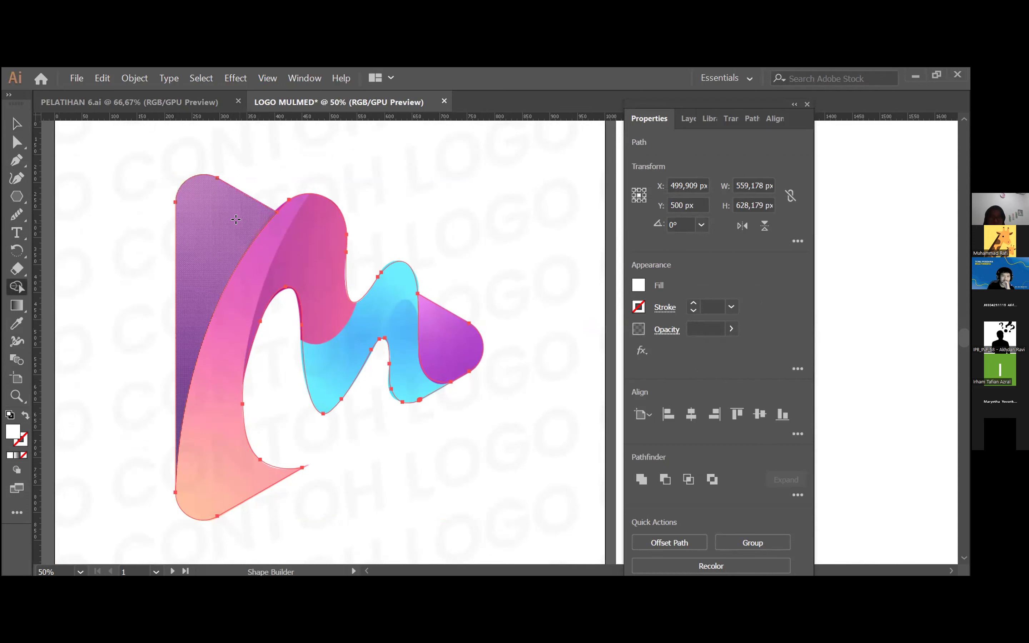
left_click(16, 124)
left_click_drag(148, 167, 503, 454)
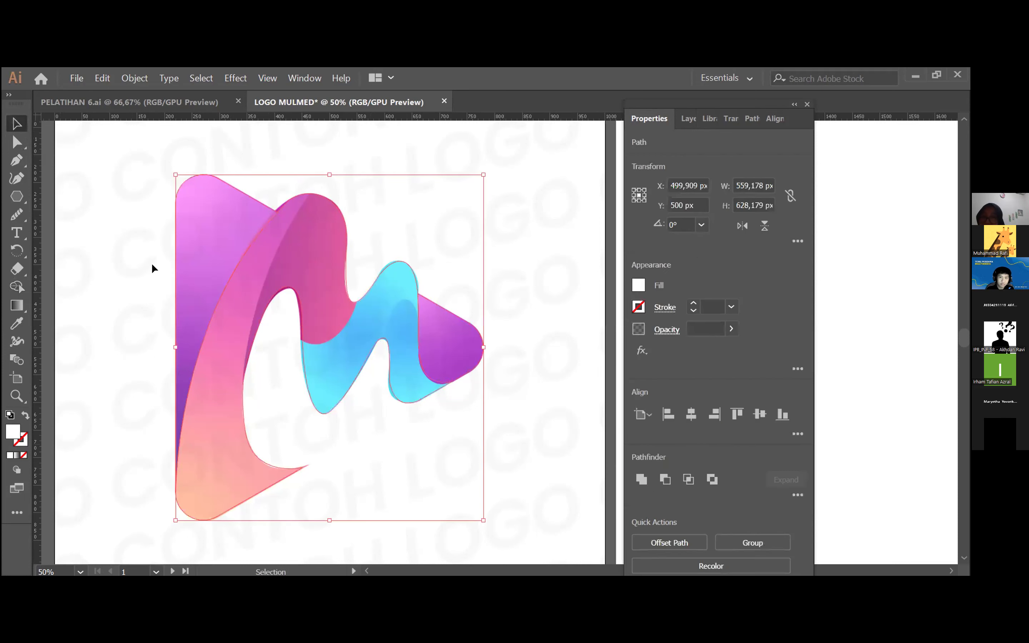
key("a")
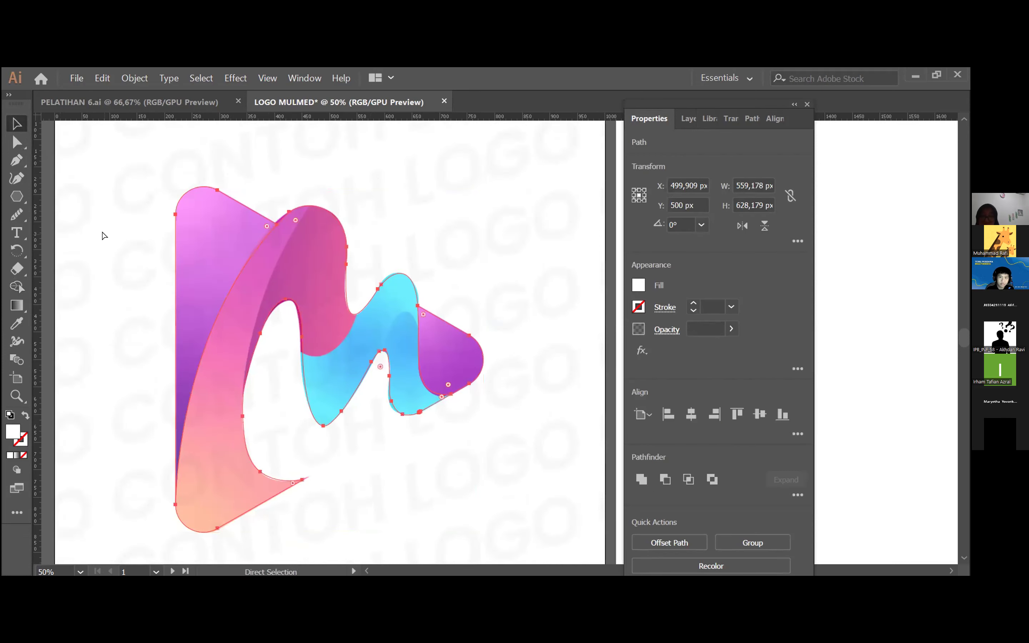
key("ctrl+plus")
scroll(101, 235, "right", 5)
key("v")
scroll(389, 288, "up", 3)
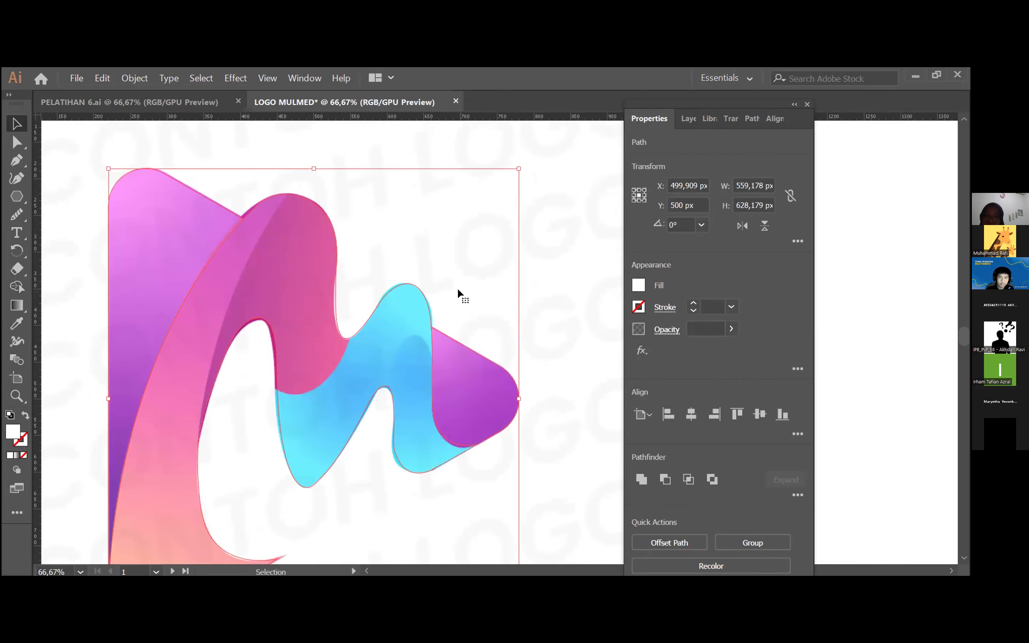
scroll(458, 288, "left", 1)
scroll(458, 288, "down", 2)
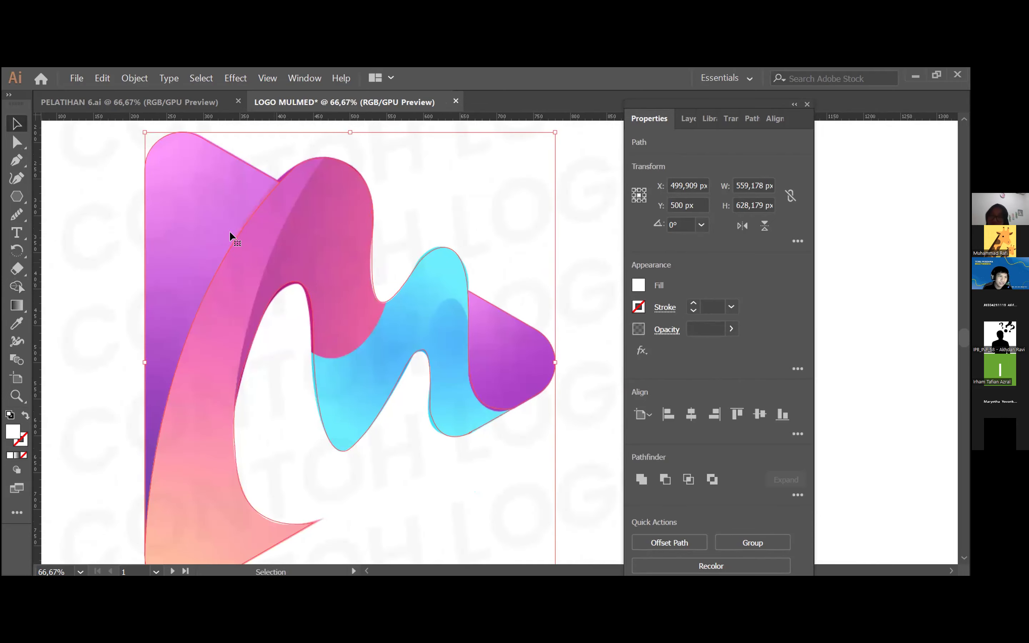
Select the left purple shape, the M shape and the right purple shape individually to check each piece.
left_click(99, 249)
left_click(191, 217)
left_click(321, 238)
left_click(521, 363)
left_click(107, 223)
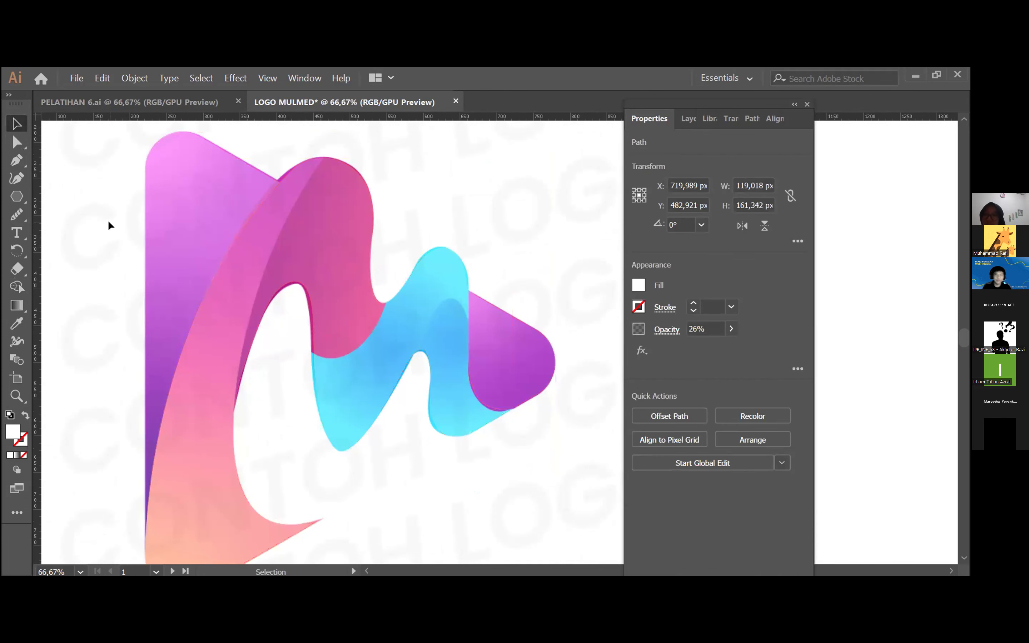
Review the complete logo outline with all traced paths selected, and clear the selection.
key("ctrl+minus")
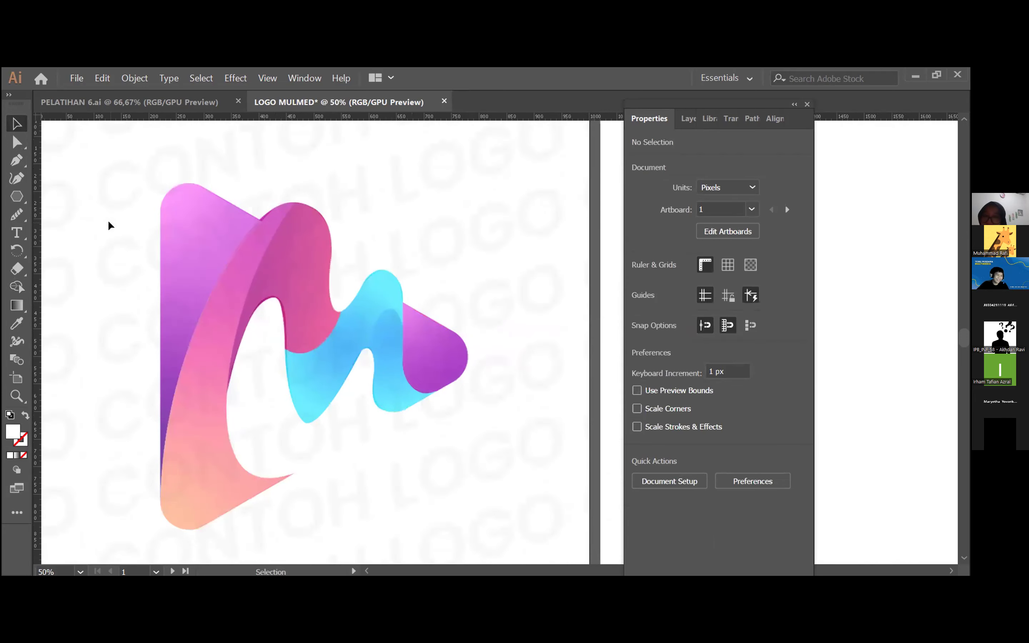
left_click_drag(166, 153, 503, 468)
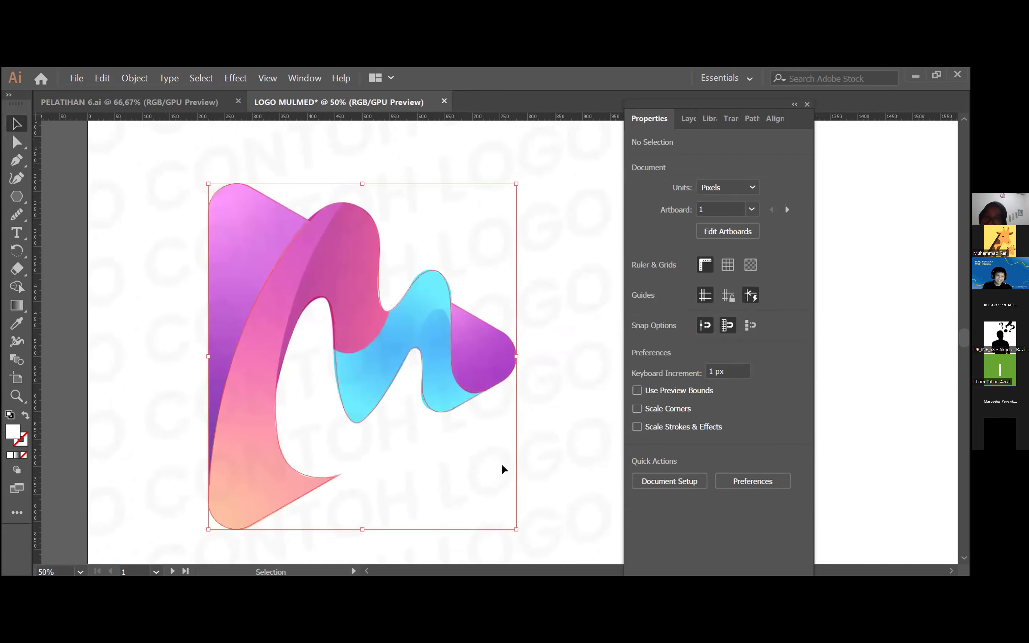
left_click_drag(155, 213, 510, 513)
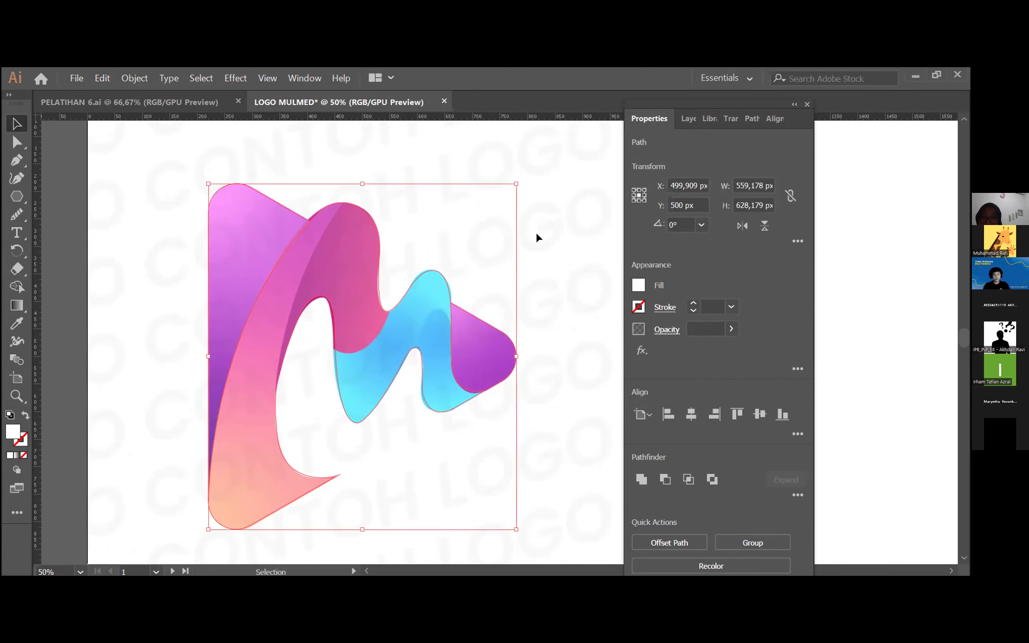
left_click(544, 264)
Draw a curved Pen path along the M's dark fold, from about X 342, Y 558 px to the top at about X 468, Y 216 px.
left_click(17, 163)
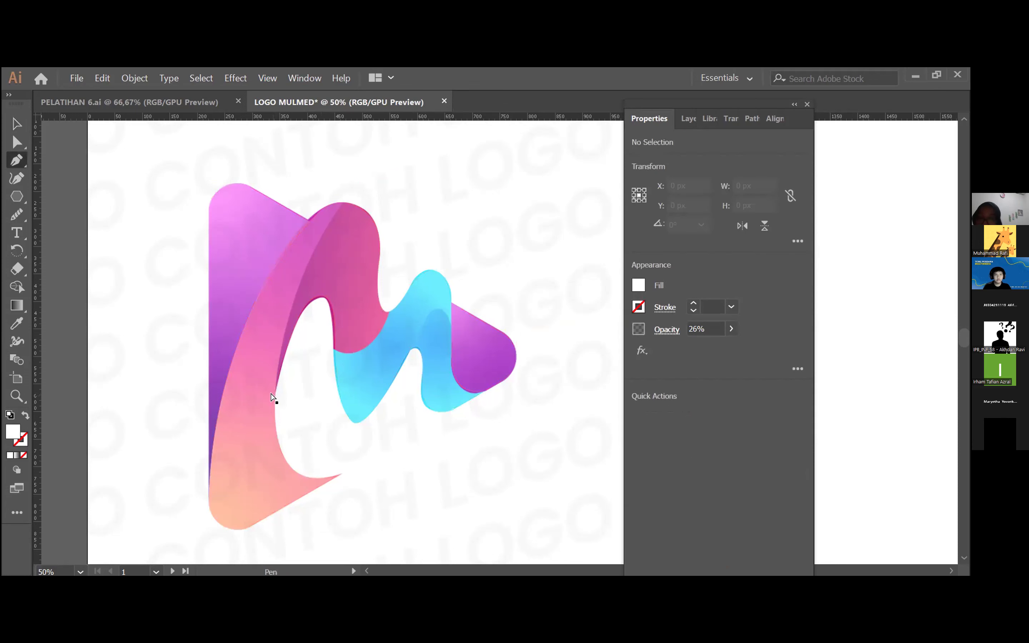
key("ctrl+equal")
key("ctrl+equal")
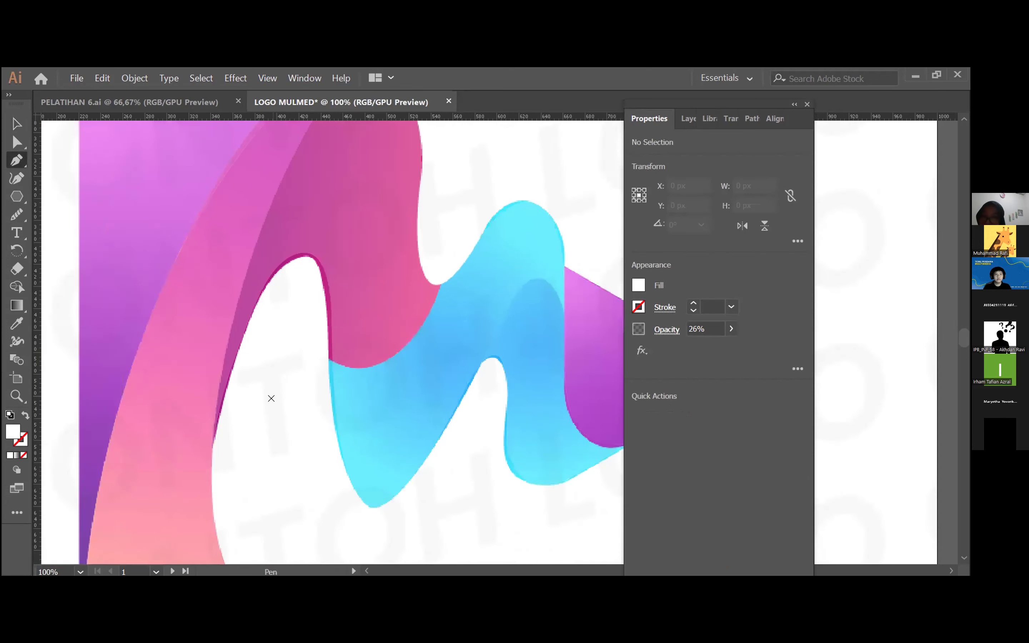
scroll(271, 398, "left", 1)
scroll(271, 399, "down", 1)
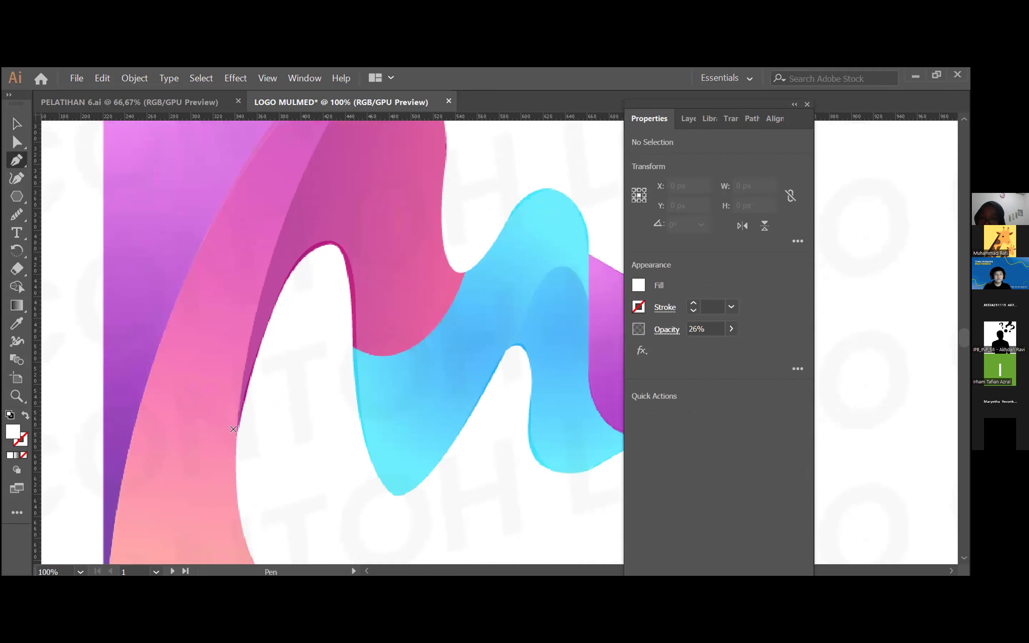
left_click(17, 123)
left_click(197, 351)
key("p")
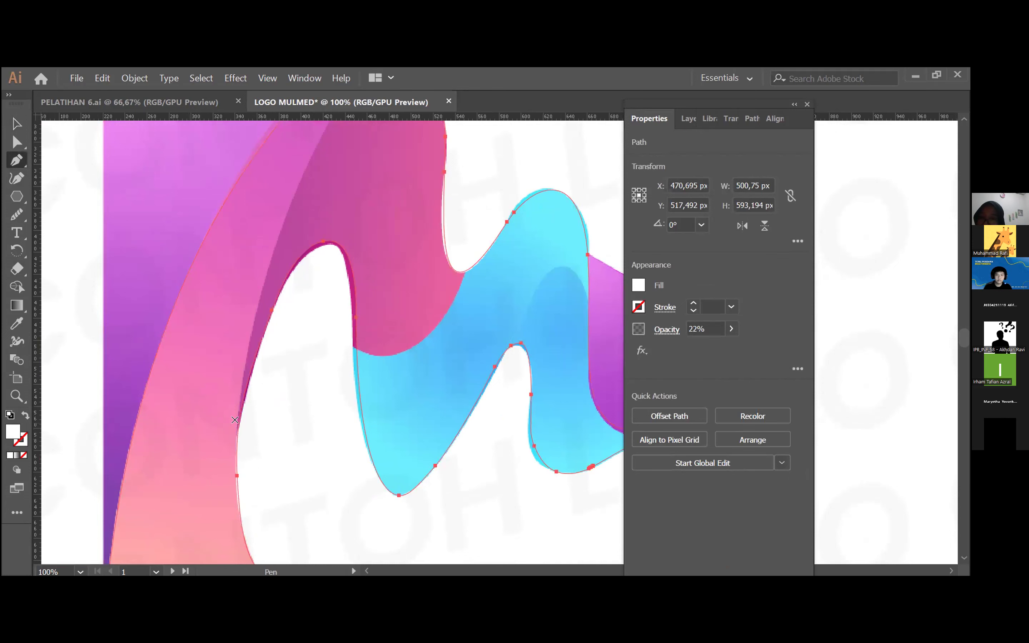
left_click(235, 426)
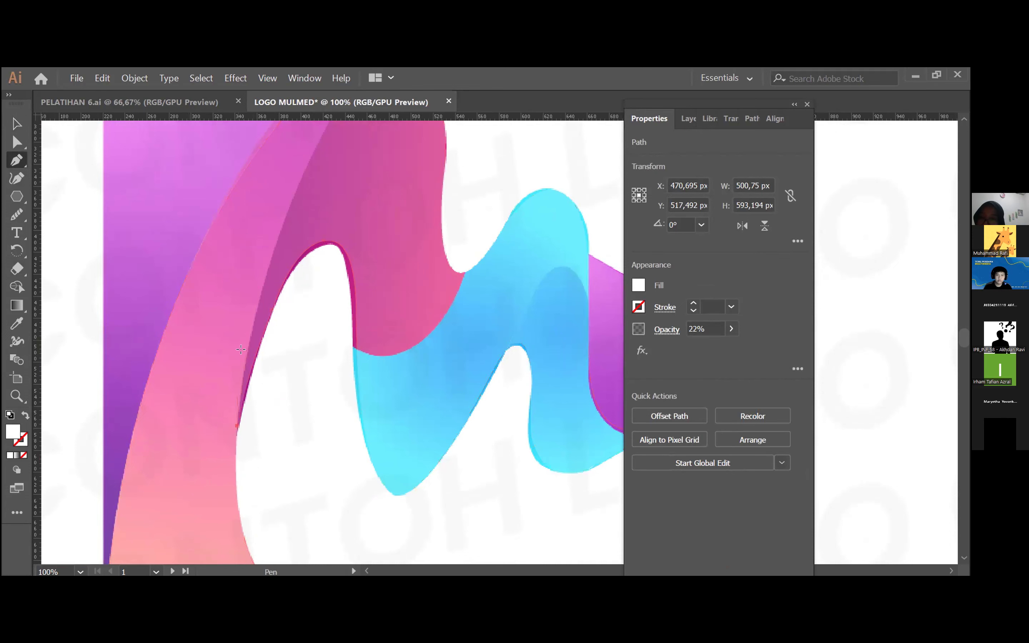
scroll(388, 245, "up", 6)
scroll(388, 245, "up", 2)
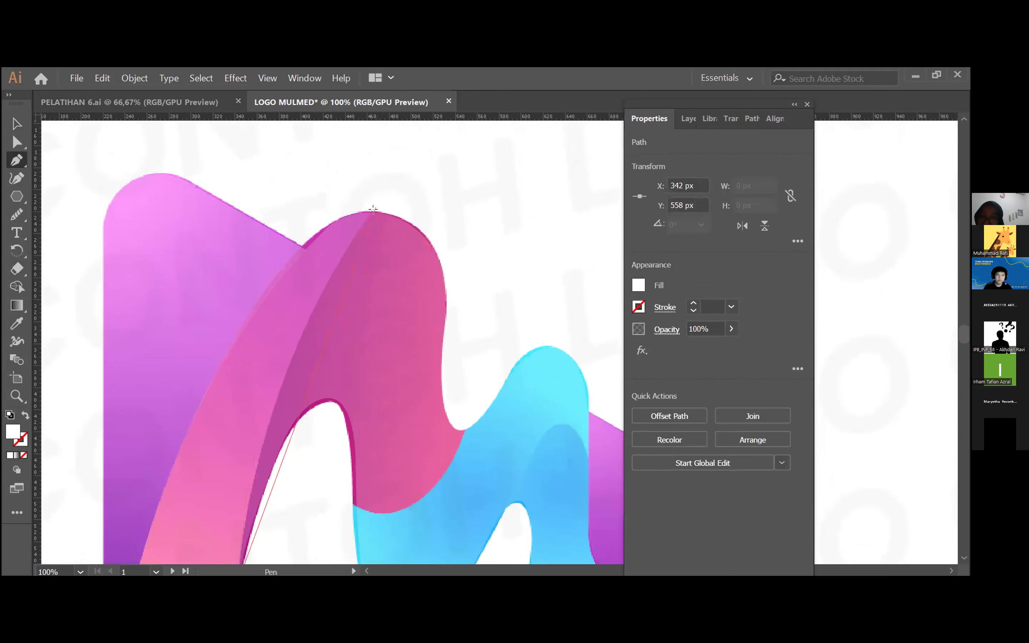
key("ctrl+minus")
scroll(373, 210, "right", 6)
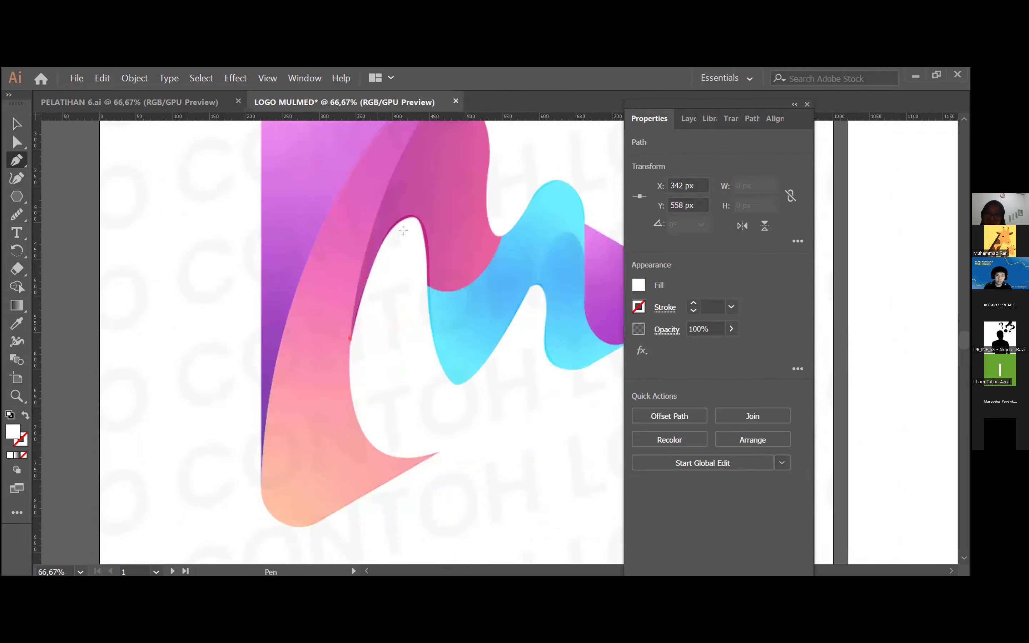
scroll(396, 200, "up", 5)
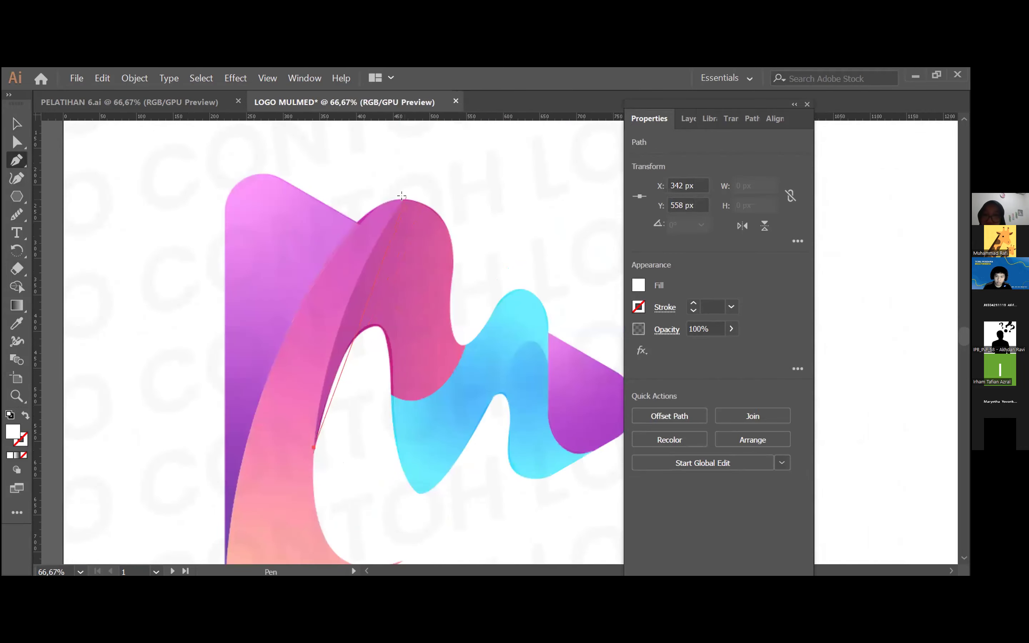
left_click_drag(405, 196, 480, 128)
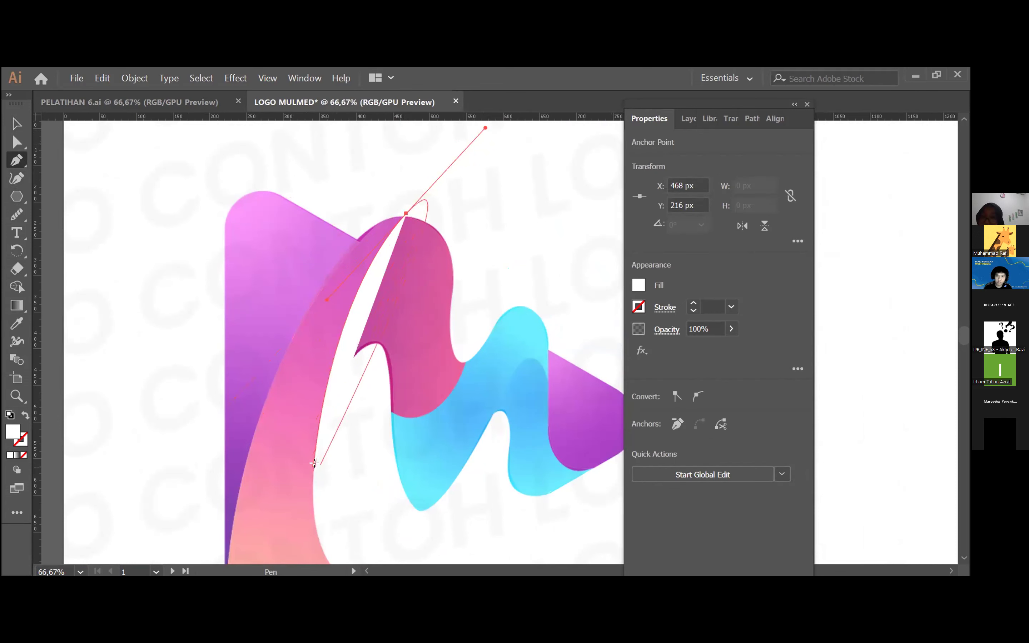
Extend the fold path from its lower end down the leg's inner edge to about X 342, Y 585 px.
left_click(16, 124)
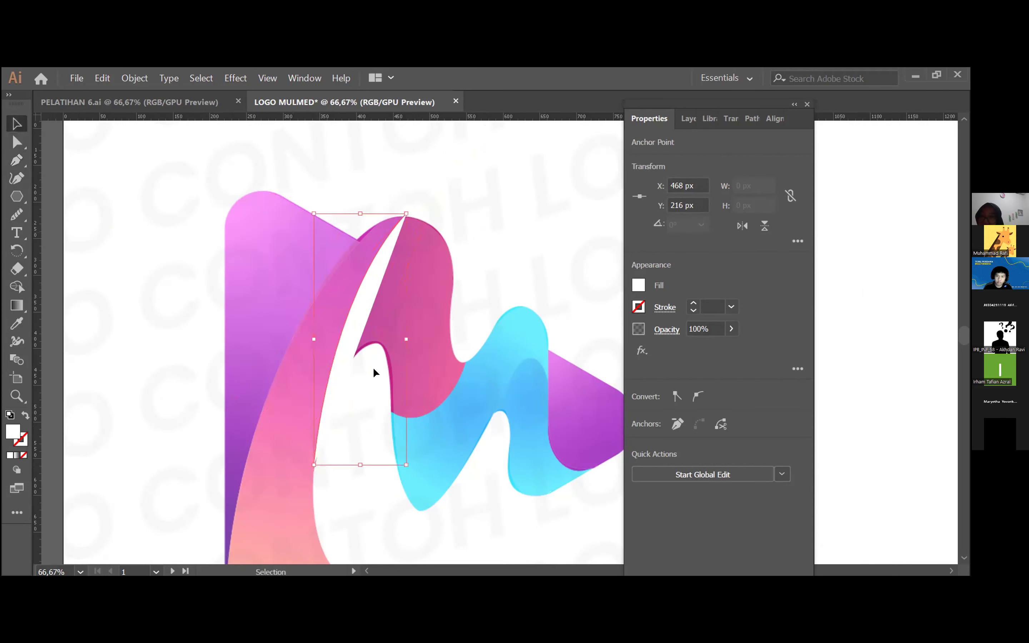
scroll(402, 413, "down", 3)
left_click(16, 160)
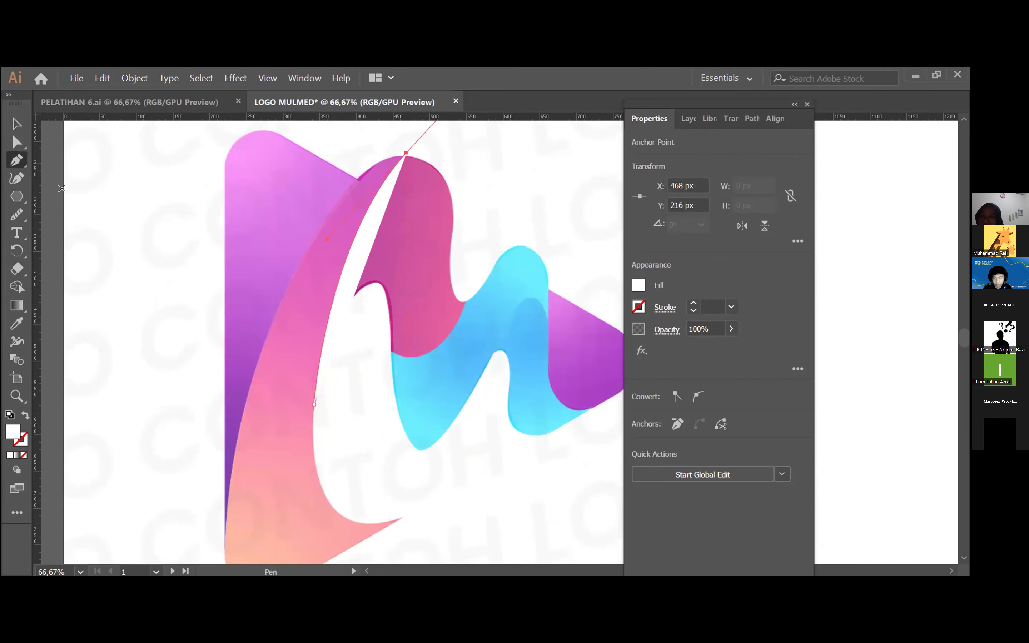
left_click(313, 404)
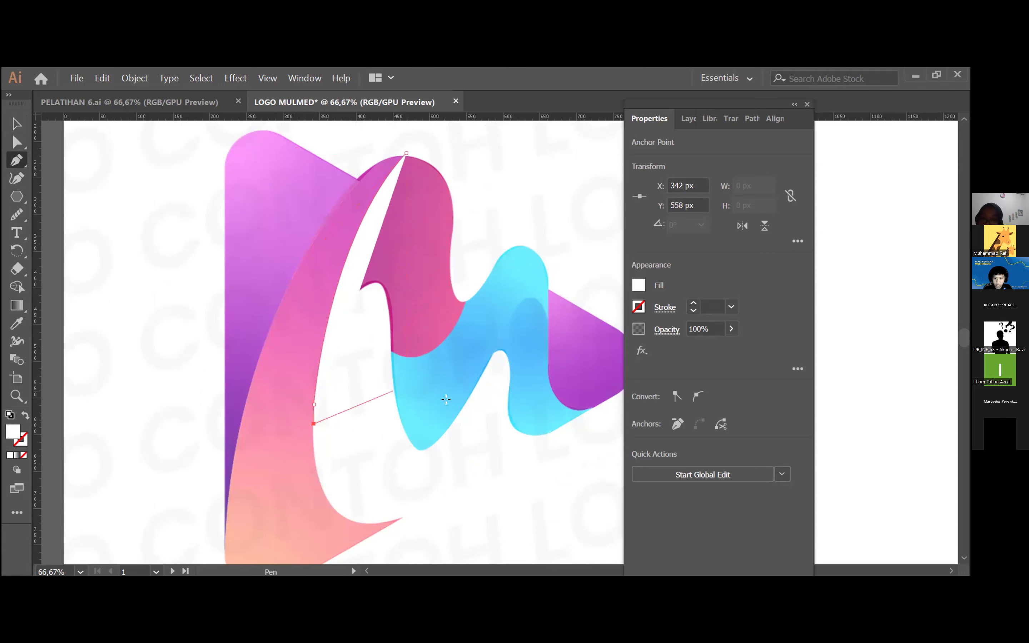
scroll(443, 406, "up", 3)
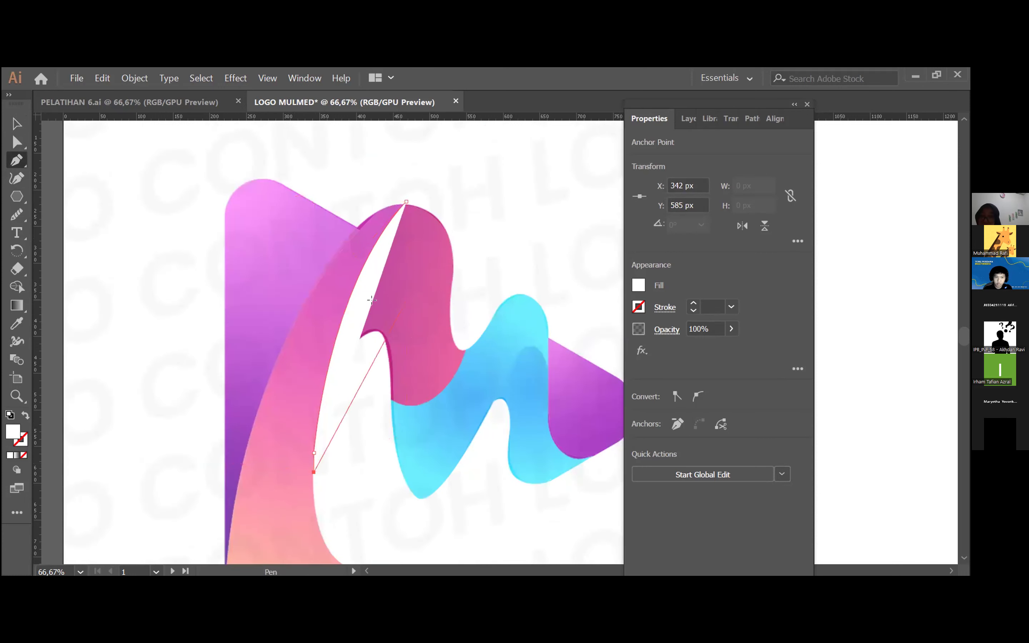
Set the fold path's fill to none and stop drawing it, leaving the path open.
left_click(23, 456)
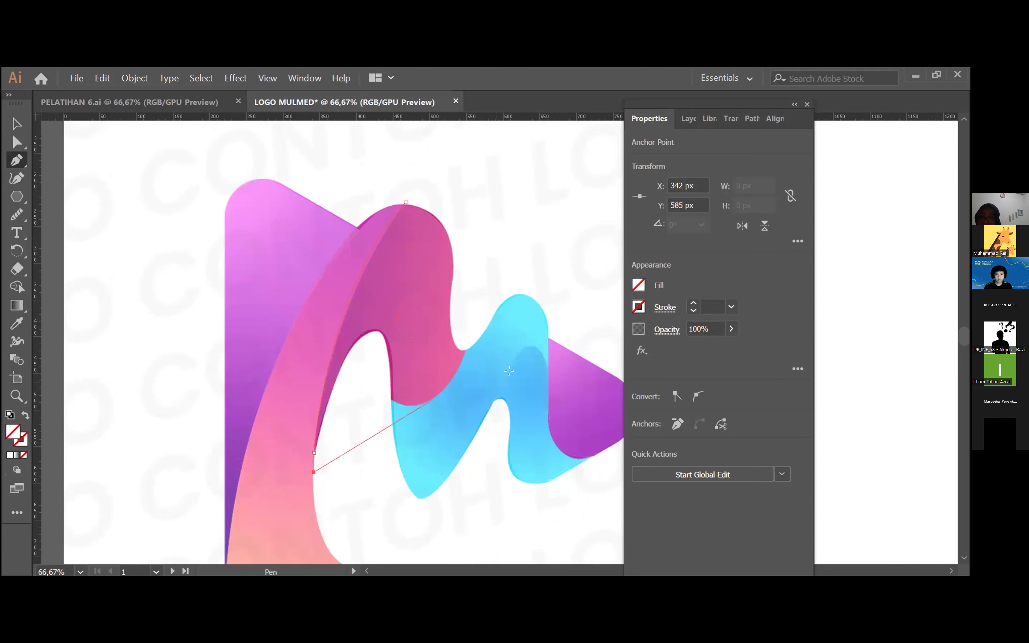
scroll(517, 365, "down", 2)
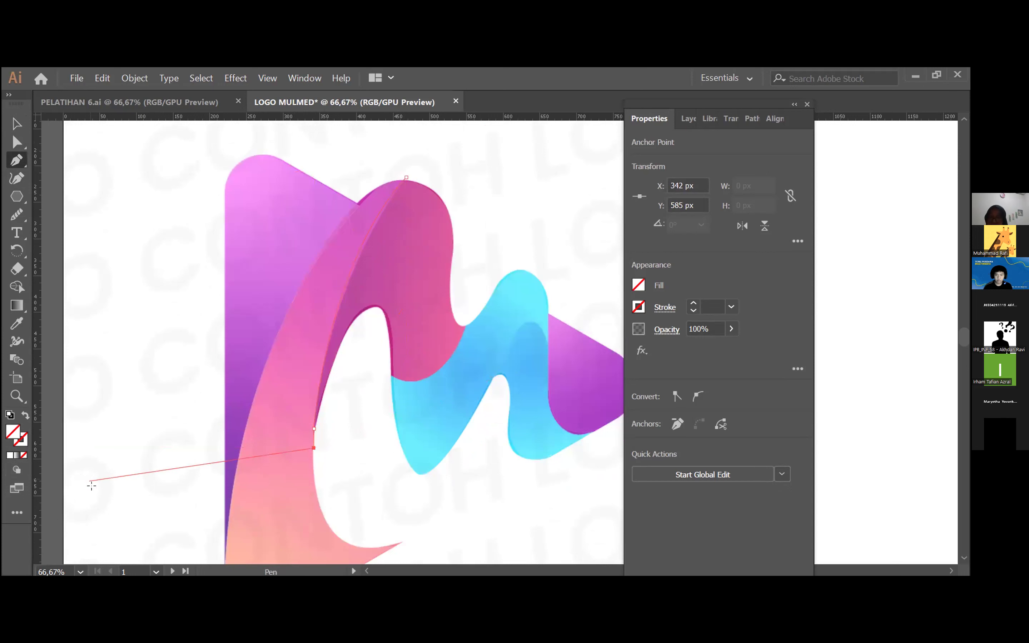
scroll(356, 382, "right", 5)
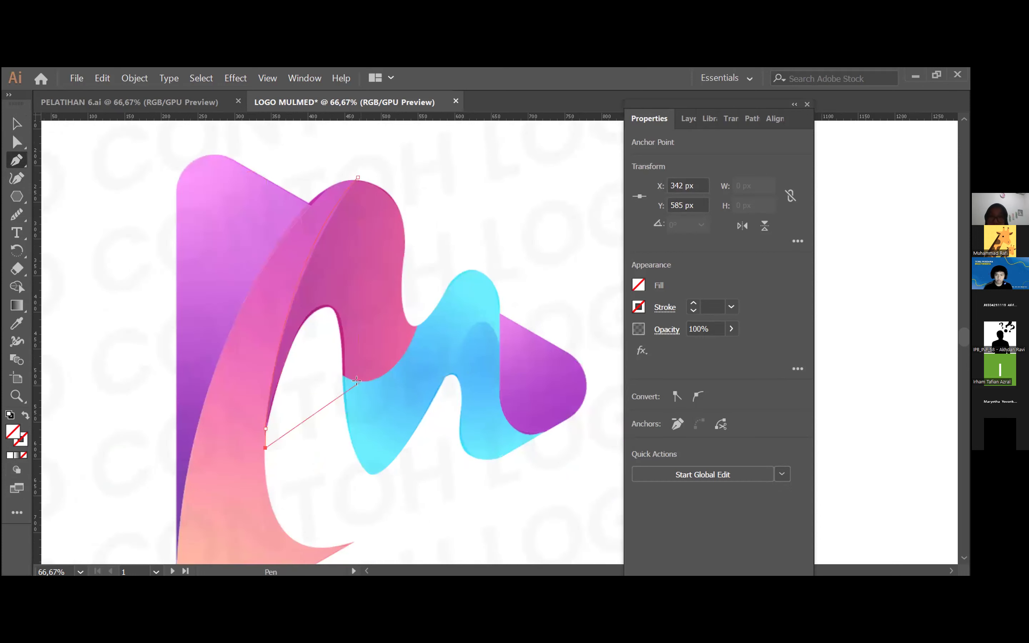
left_click(7, 123)
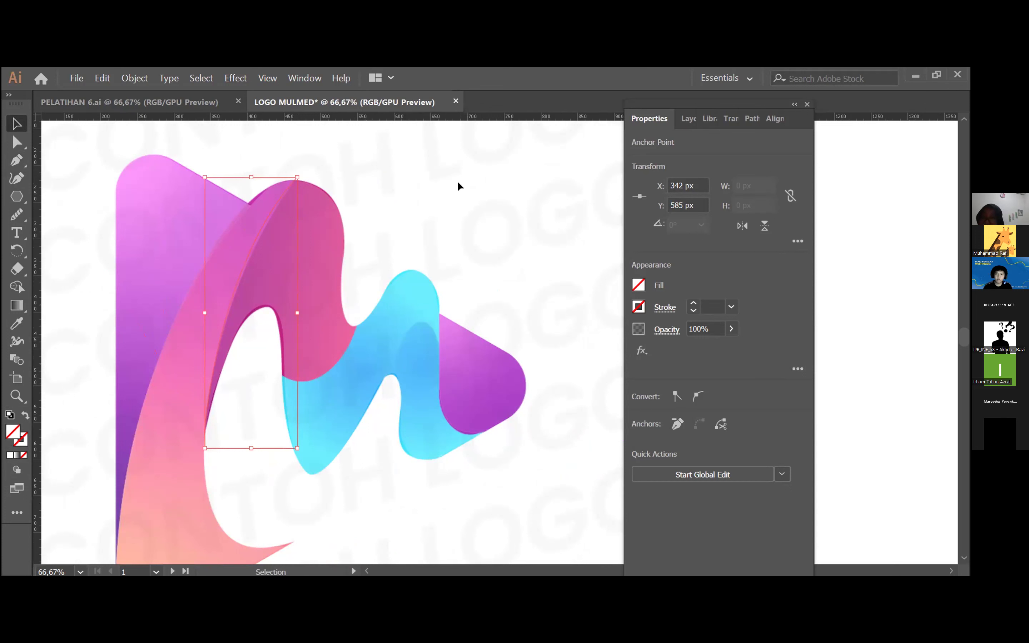
Draw a straight Pen path across the pink-blue boundary, from about X 441, Y 486 px to X 549, Y 414 px.
left_click(417, 264)
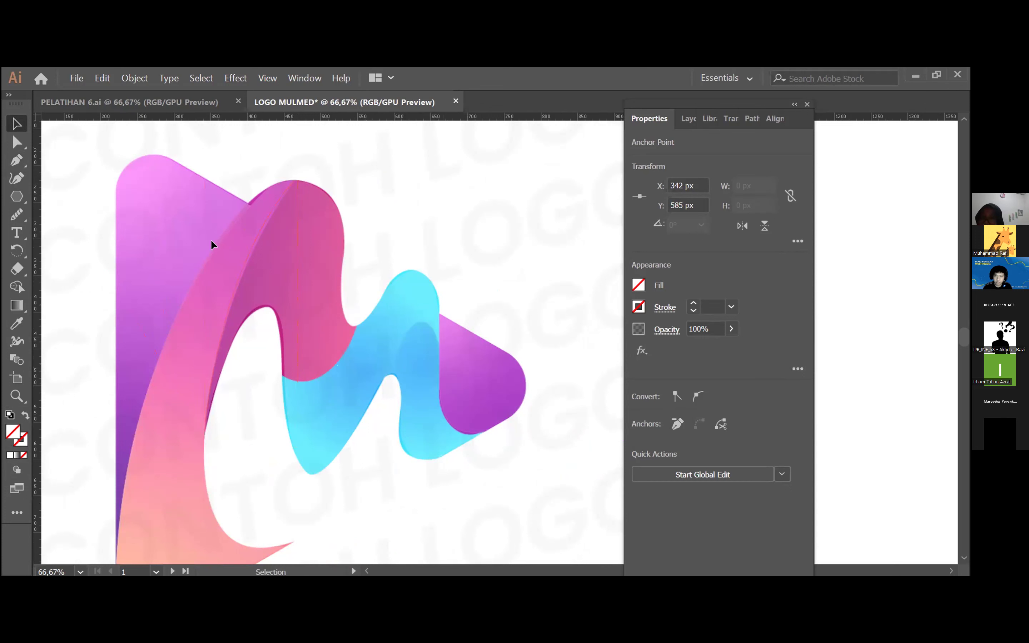
left_click(17, 161)
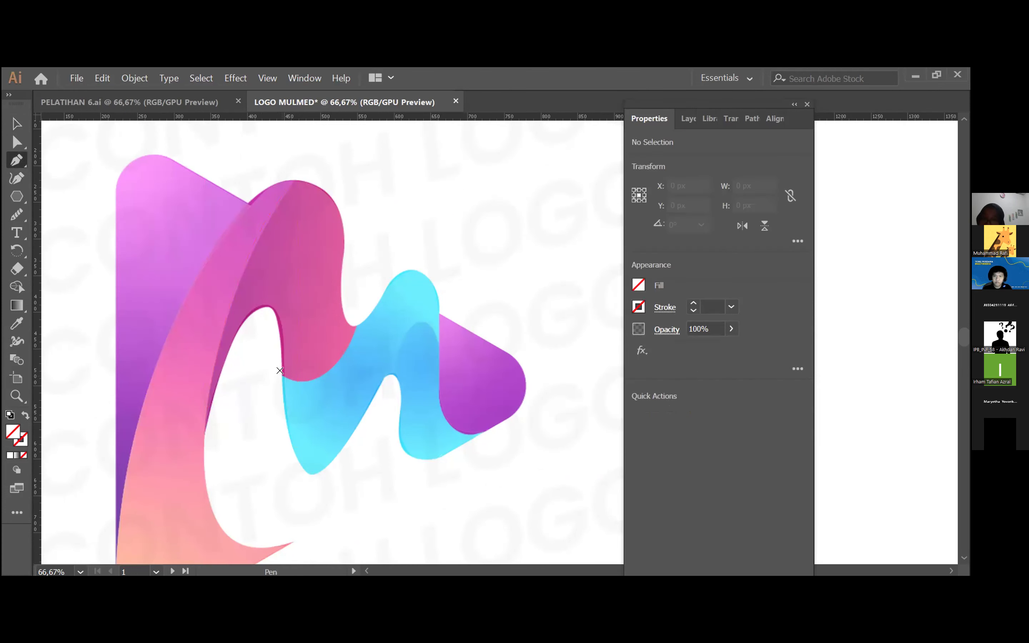
left_click(278, 375)
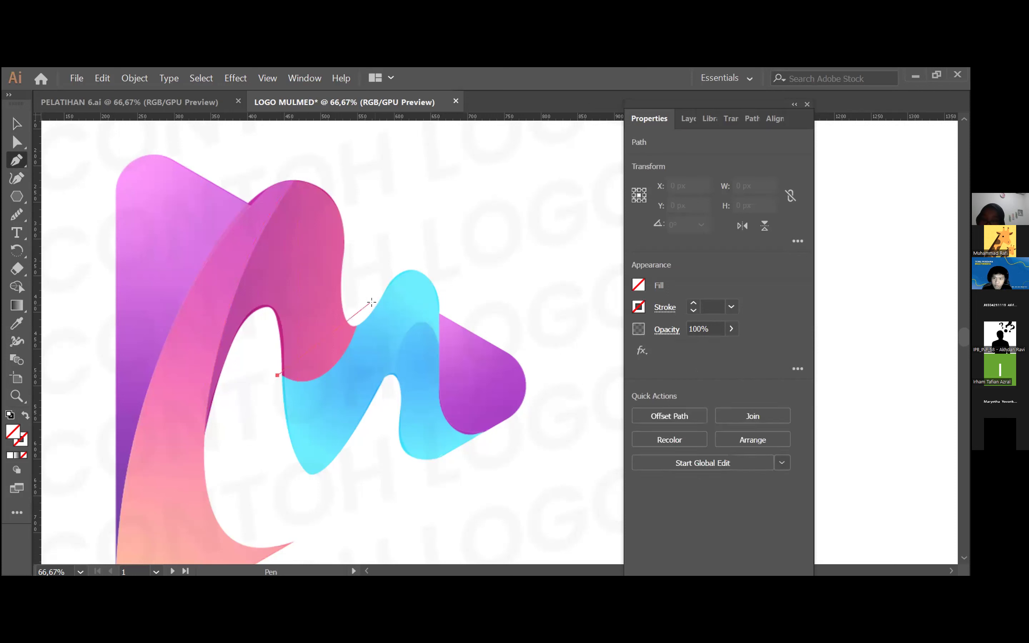
left_click(358, 323)
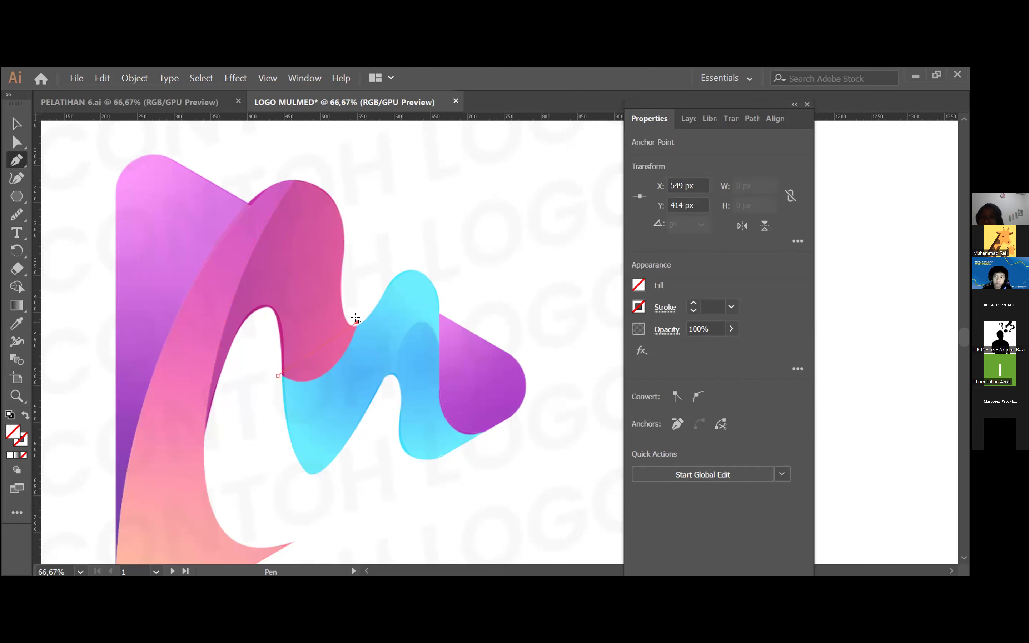
key("ctrl+z")
left_click_drag(383, 282, 390, 249)
key("ctrl+z")
left_click_drag(357, 324, 139, 264)
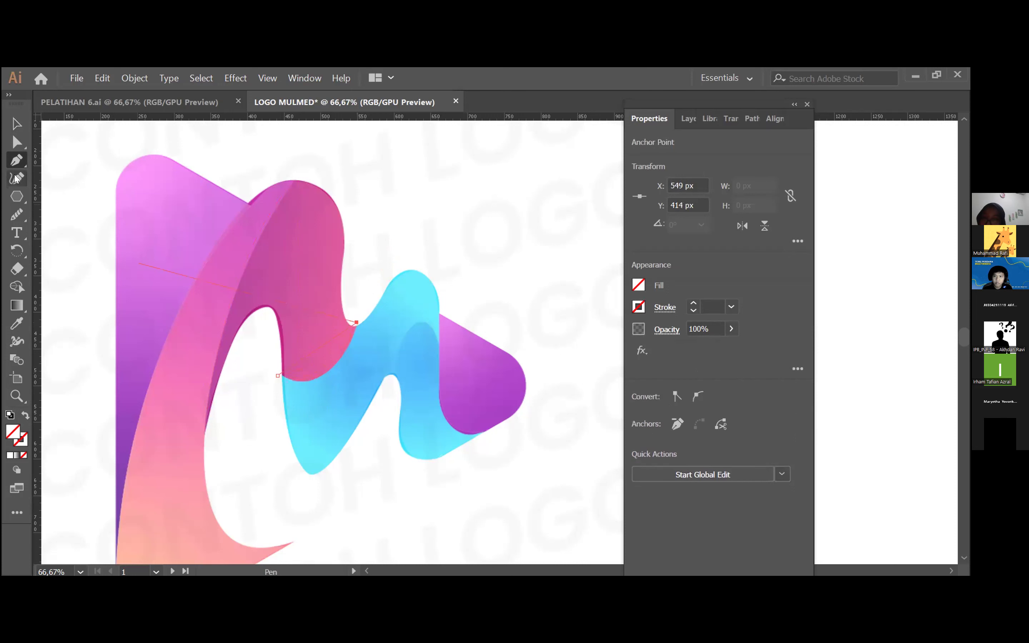
Bend the boundary path with the Curvature tool along the pink section's lower edge, making it about 108 by 81 px.
left_click(16, 178)
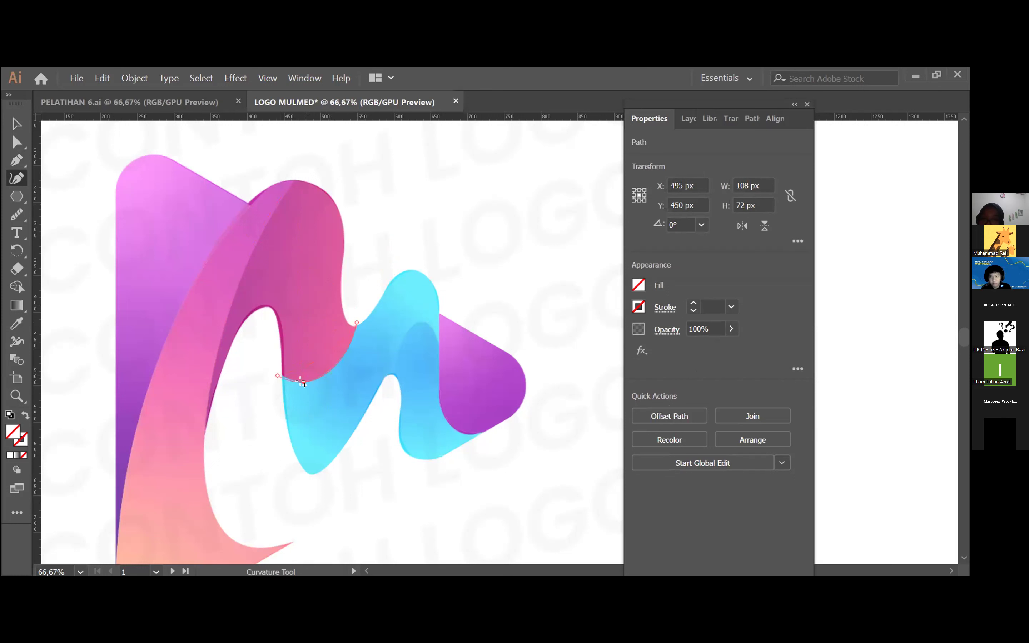
left_click(302, 382)
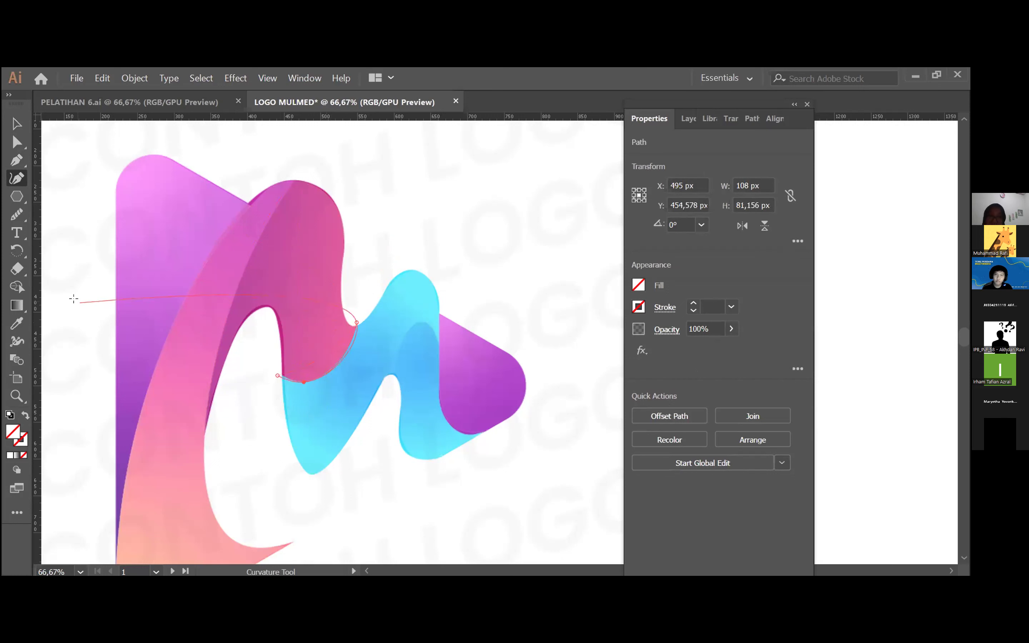
left_click(16, 124)
key("ctrl+h")
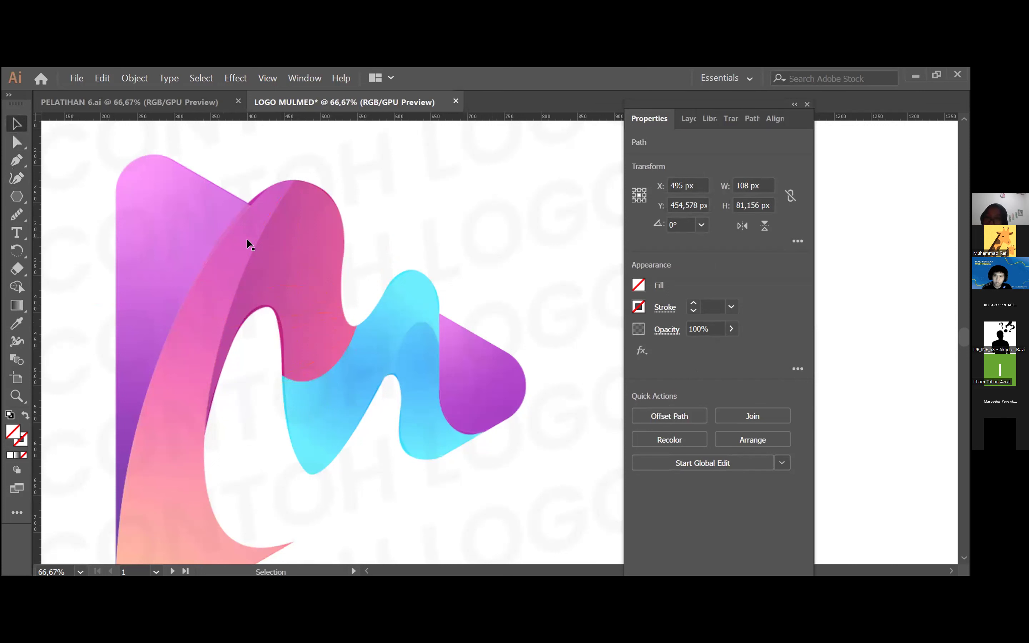
Check the M outline and all traced paths against the reference artwork, and clear the selection.
left_click(343, 327)
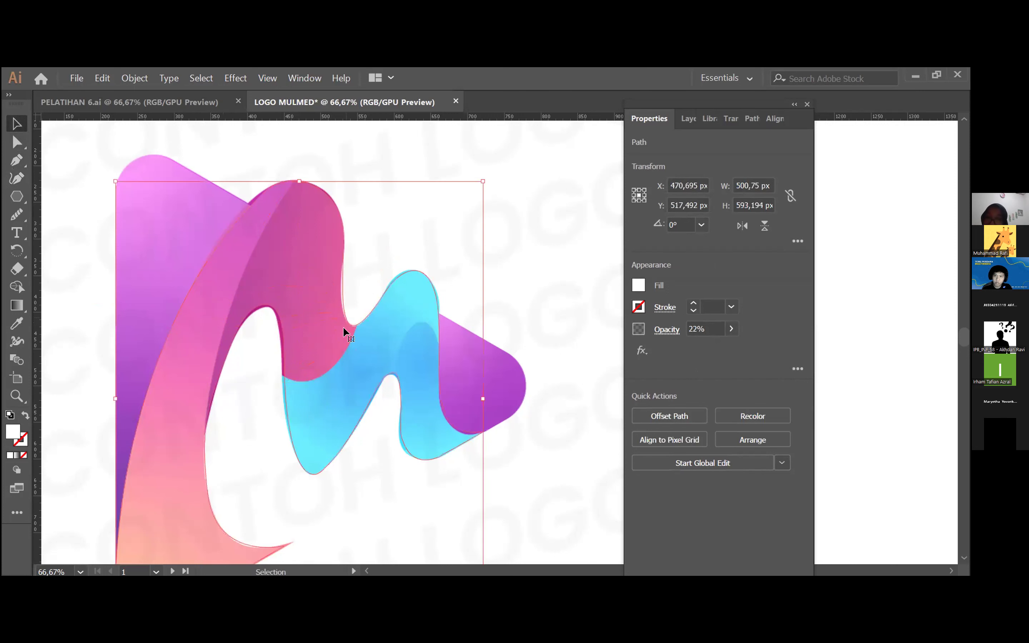
left_click(473, 236)
left_click_drag(89, 175, 487, 455)
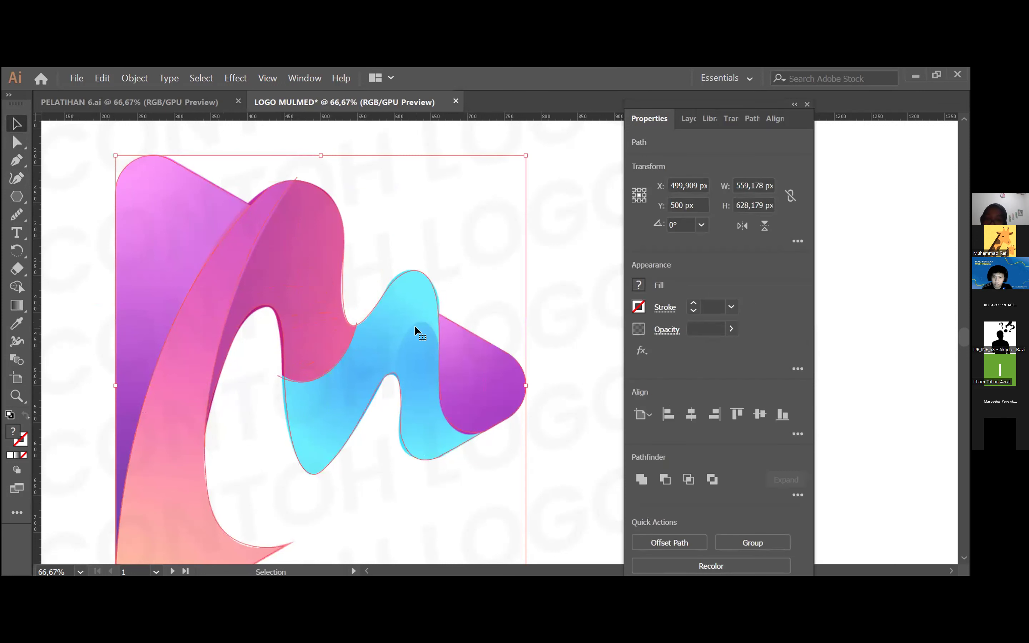
left_click(531, 259)
left_click(18, 160)
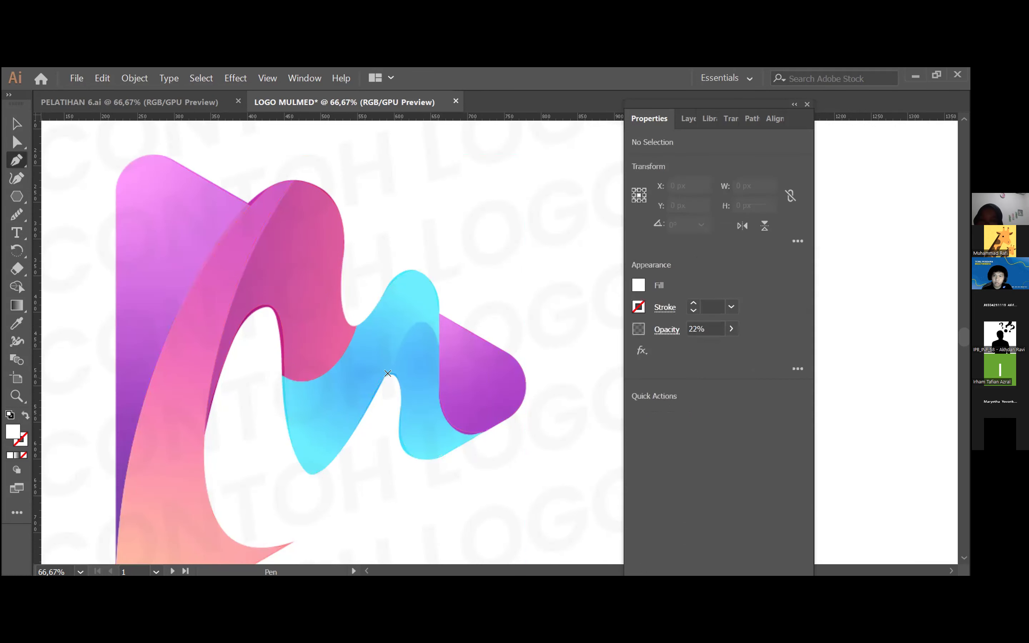
left_click(383, 376)
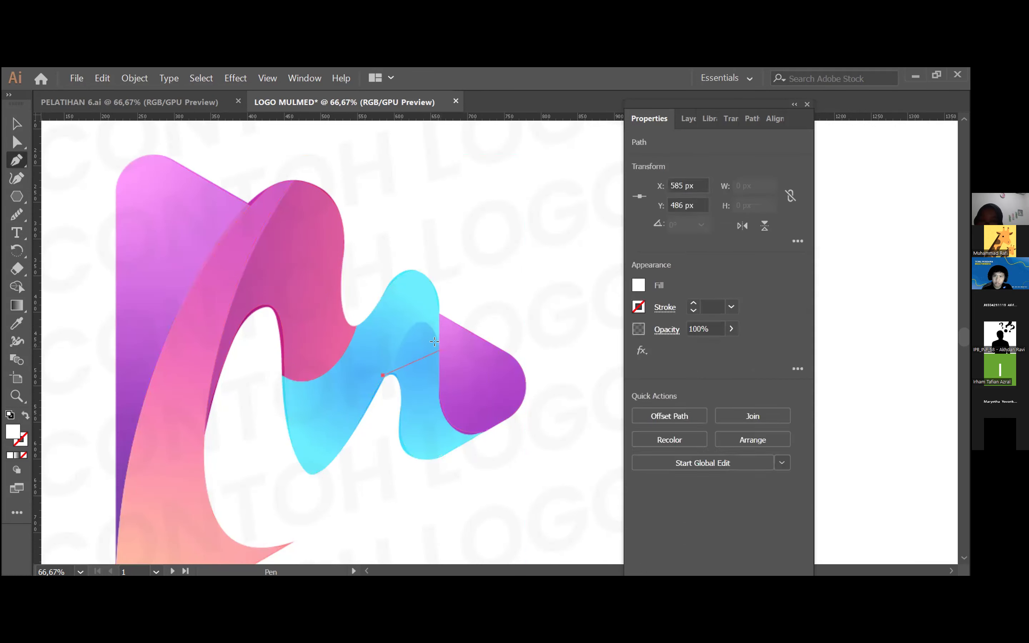
left_click_drag(442, 388, 441, 394)
key("ctrl+plus")
key("ctrl+plus")
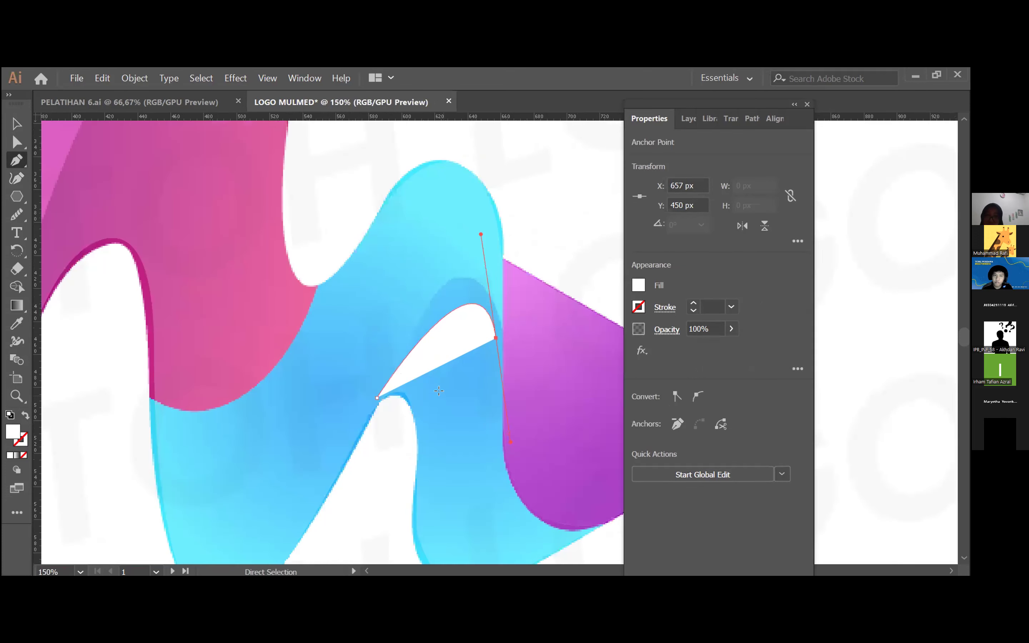
scroll(439, 391, "right", 2)
key("ctrl+z")
key("ctrl+z")
Select the M outline as a guide and start a Pen path at about X 666, Y 441 px beside the purple section.
left_click(18, 126)
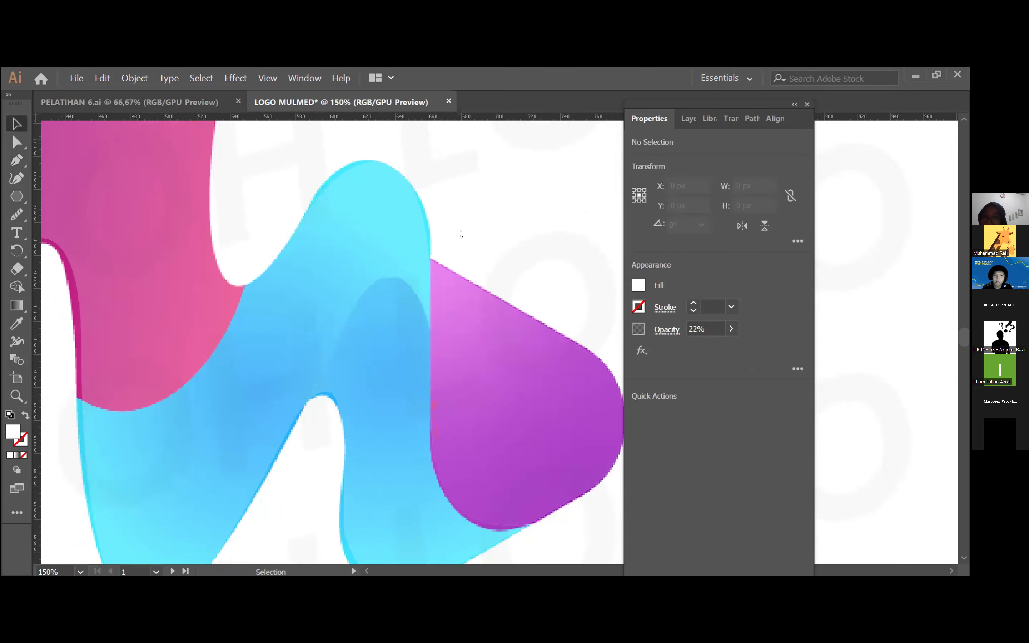
left_click(390, 236)
left_click(17, 160)
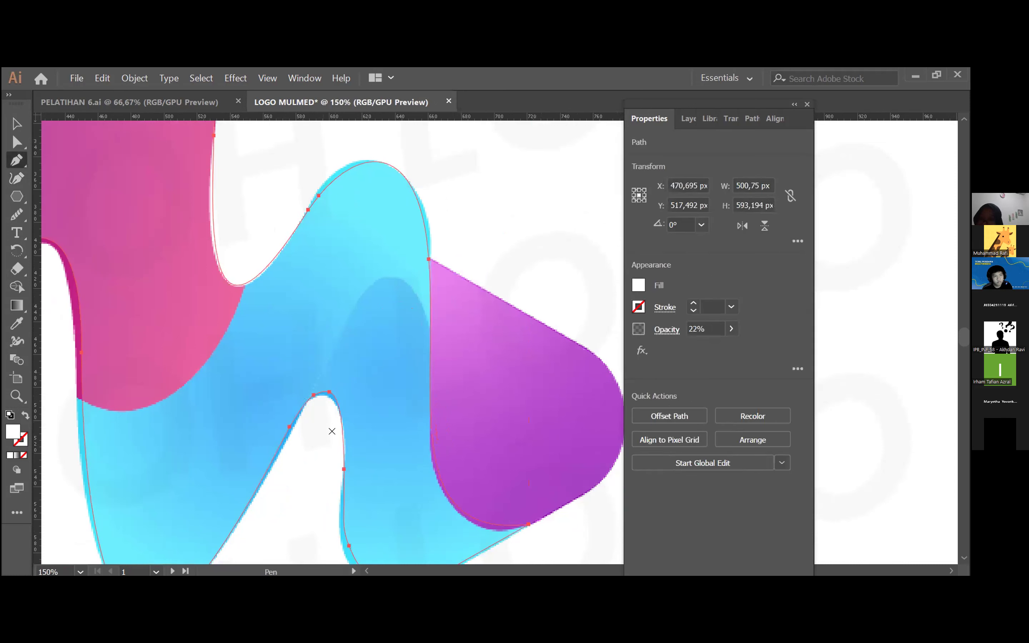
left_click(438, 323)
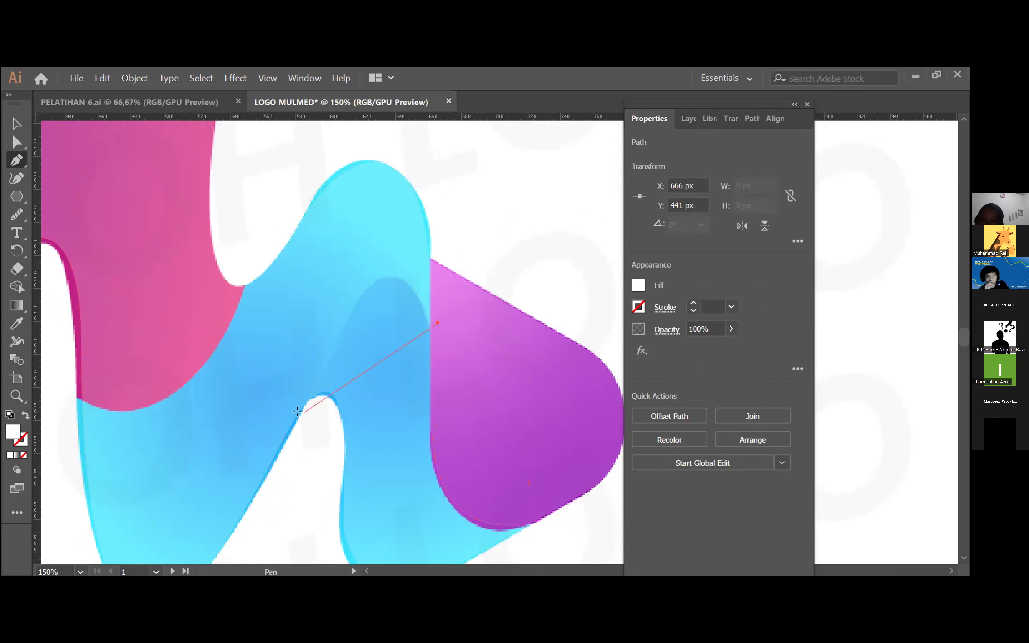
left_click_drag(289, 426, 260, 546)
scroll(268, 502, "down", 1)
left_click_drag(269, 502, 170, 444)
scroll(220, 408, "up", 1)
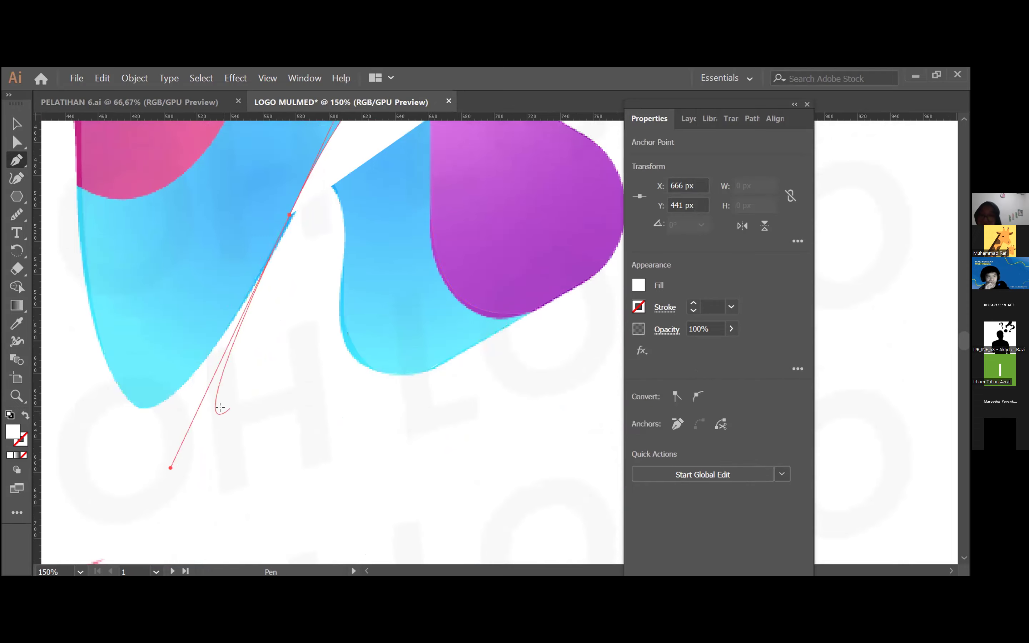
scroll(224, 410, "up", 3)
scroll(224, 411, "down", 1)
scroll(288, 400, "right", 2)
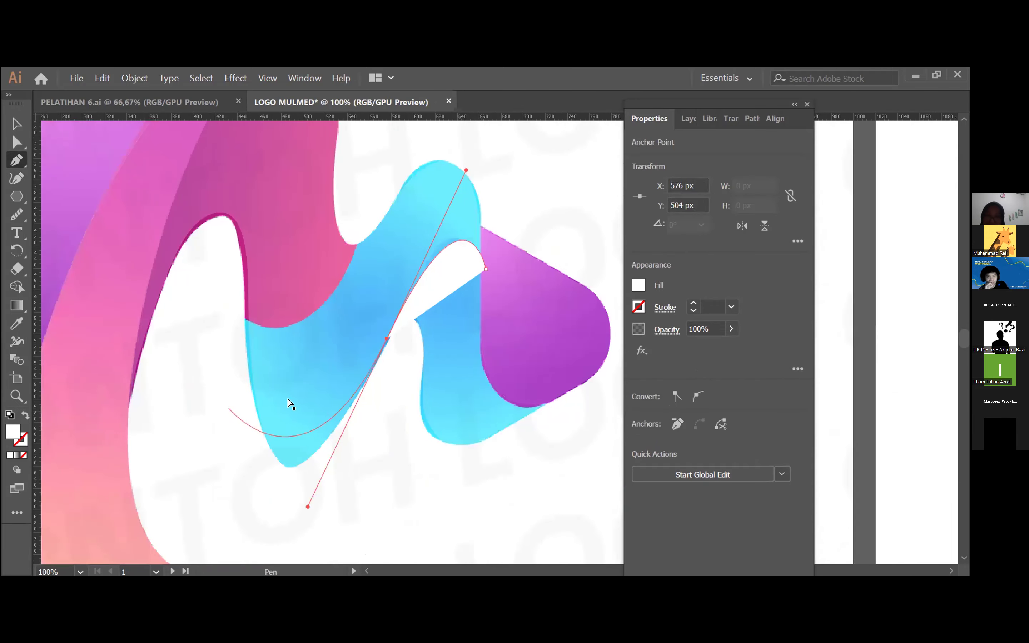
left_click(486, 269)
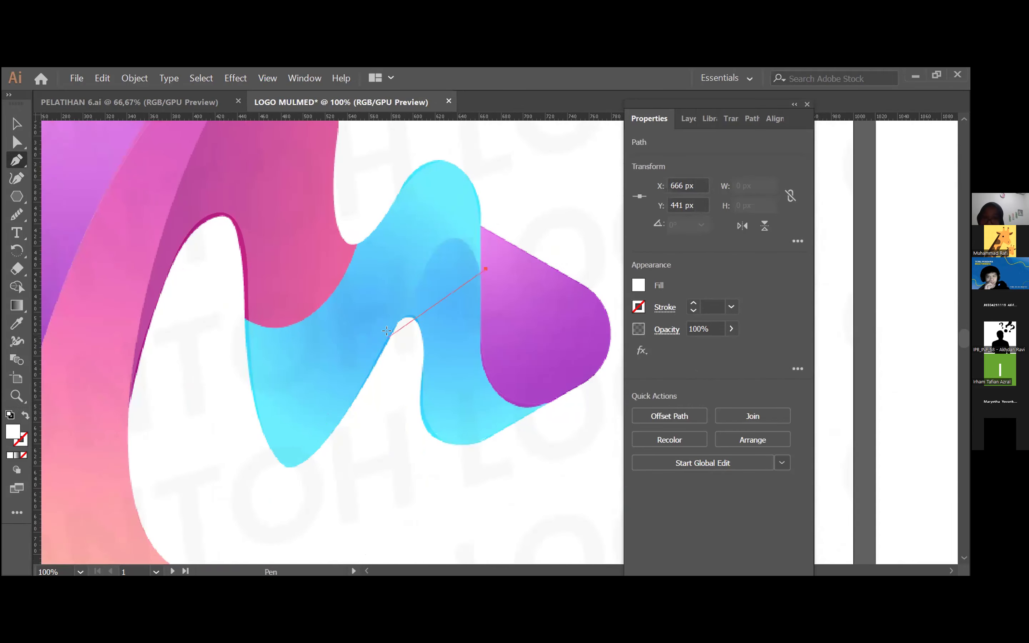
Draw a curved segment along the blue fold to about X 576, Y 504 px and set the path's fill to none.
left_click_drag(359, 414, 317, 514)
scroll(297, 340, "up", 3)
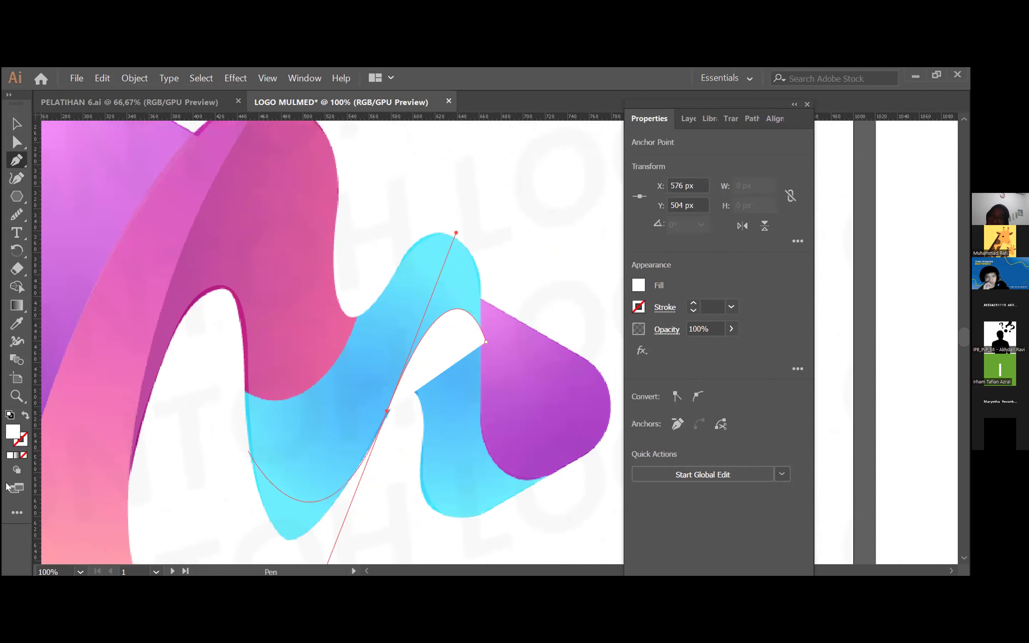
left_click(23, 456)
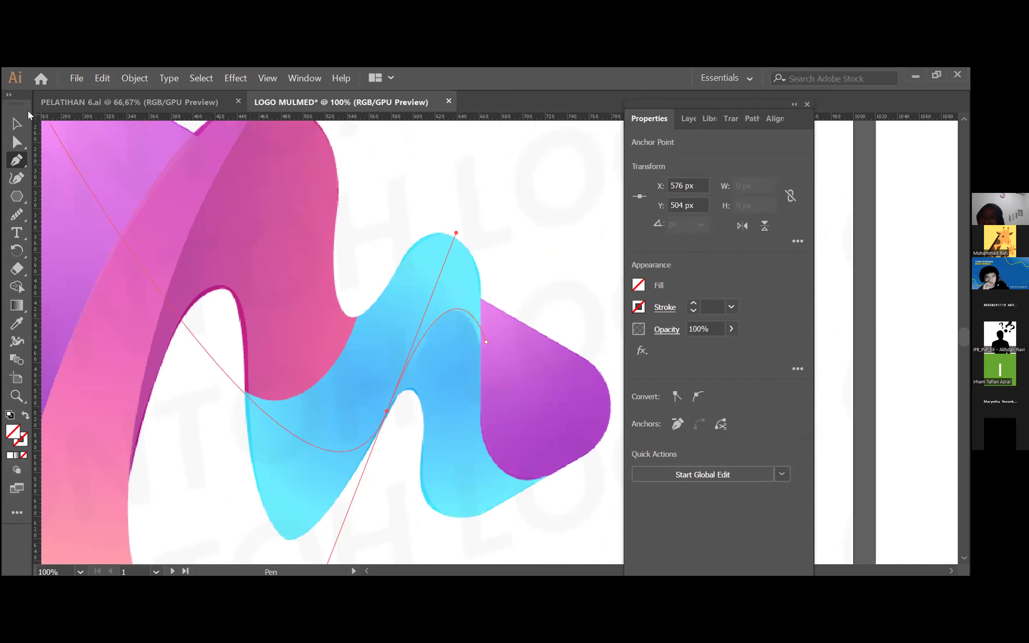
Move the blue fold path's upper end farther down the purple section's edge with the Curvature tool, and finish editing the curve.
left_click(23, 122)
left_click_drag(584, 260, 304, 482)
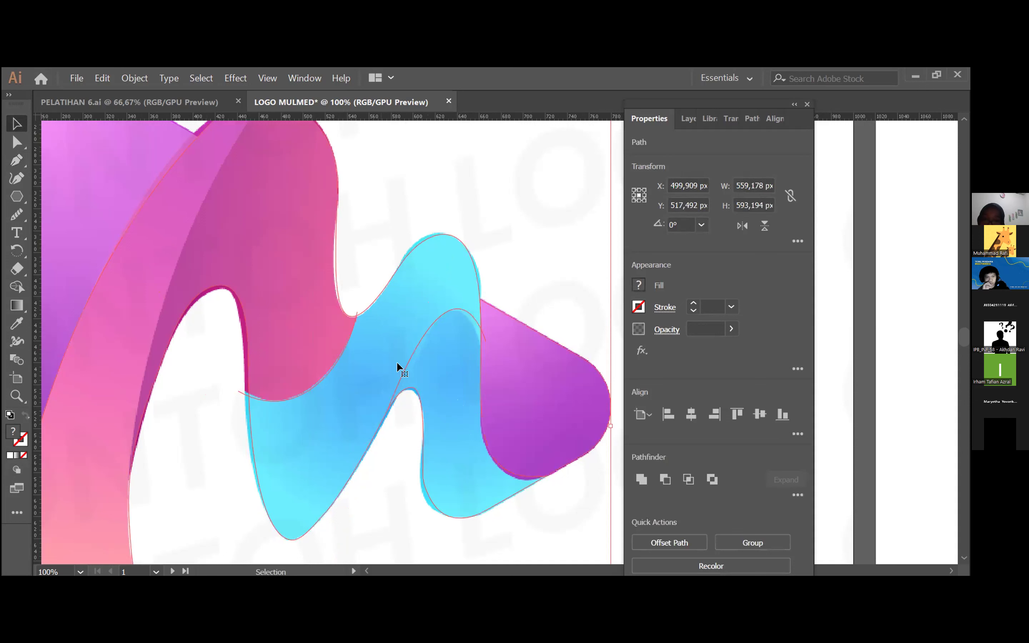
key("shift+grave")
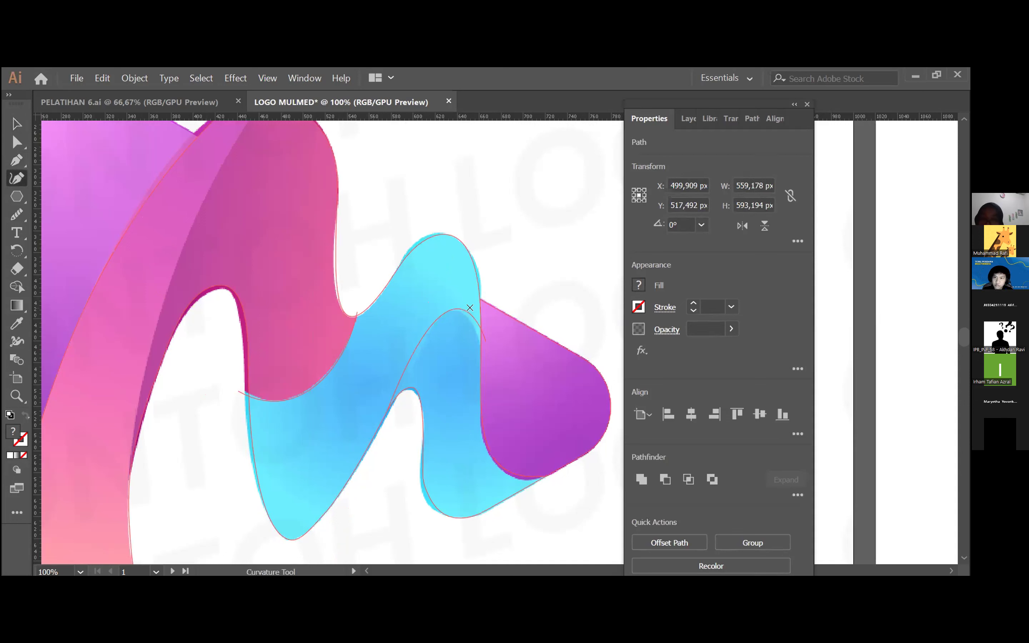
left_click(485, 341)
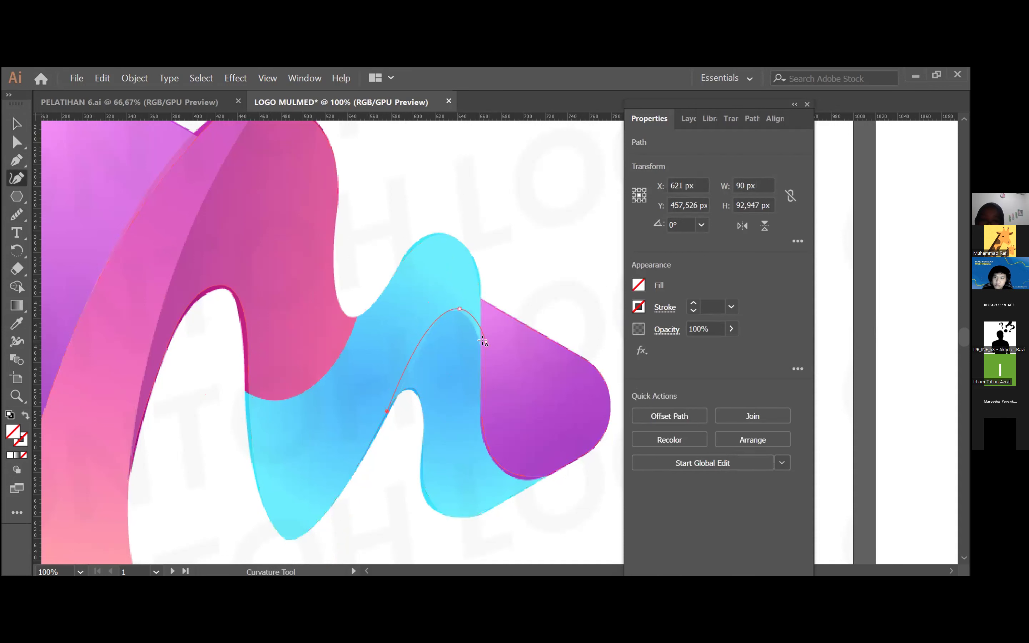
left_click_drag(483, 343, 481, 351)
left_click(485, 362)
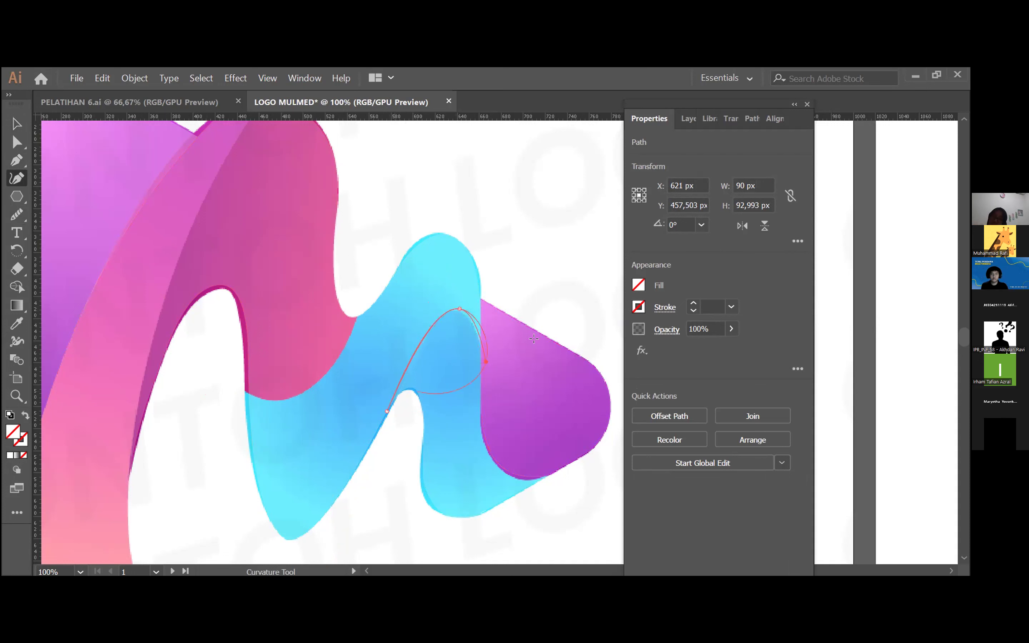
key("v")
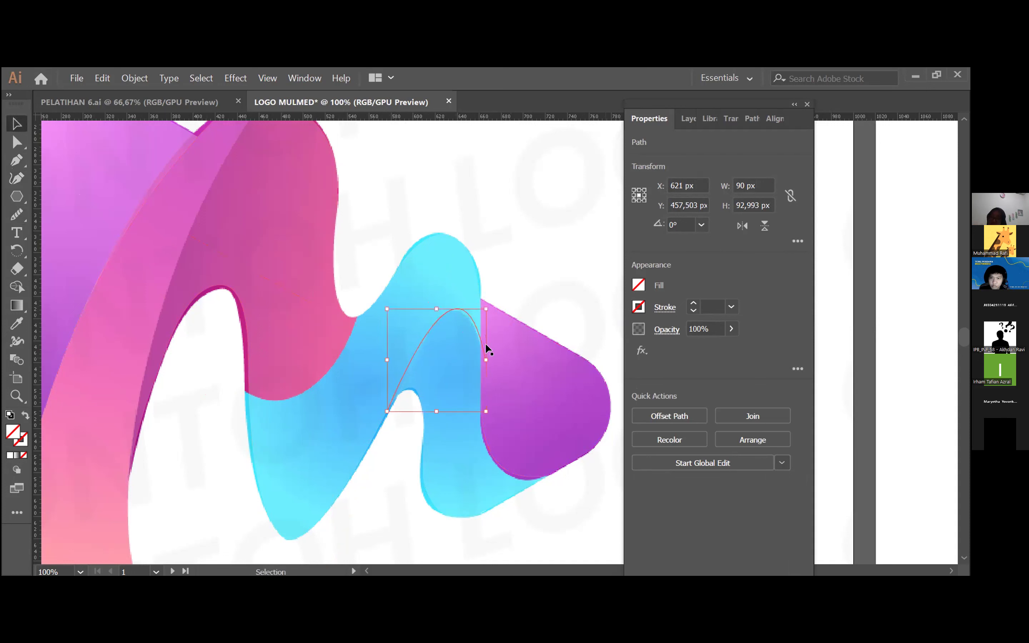
Select all the traced paths and examine the complete logo outline with its fold divisions against the reference artwork.
key("ctrl+minus")
key("ctrl+minus")
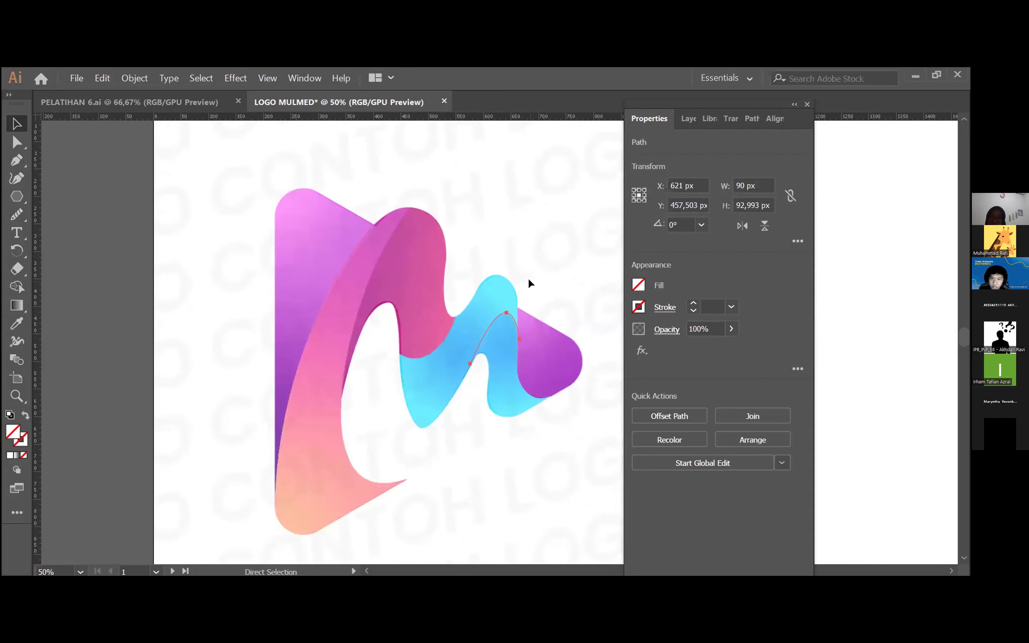
left_click_drag(529, 280, 530, 239)
left_click_drag(163, 137, 578, 477)
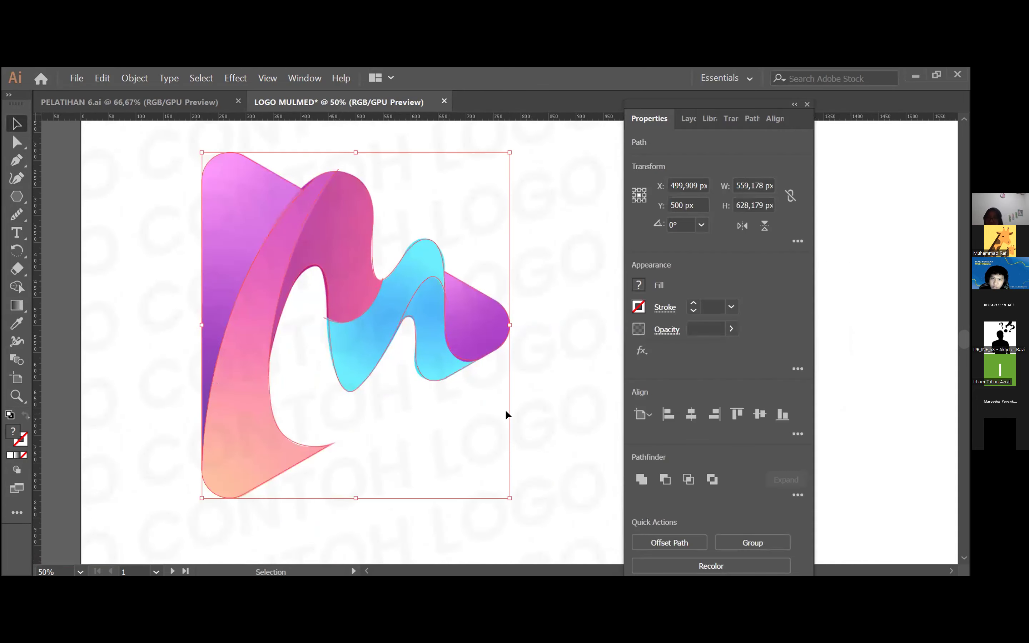
left_click_drag(272, 201, 271, 262)
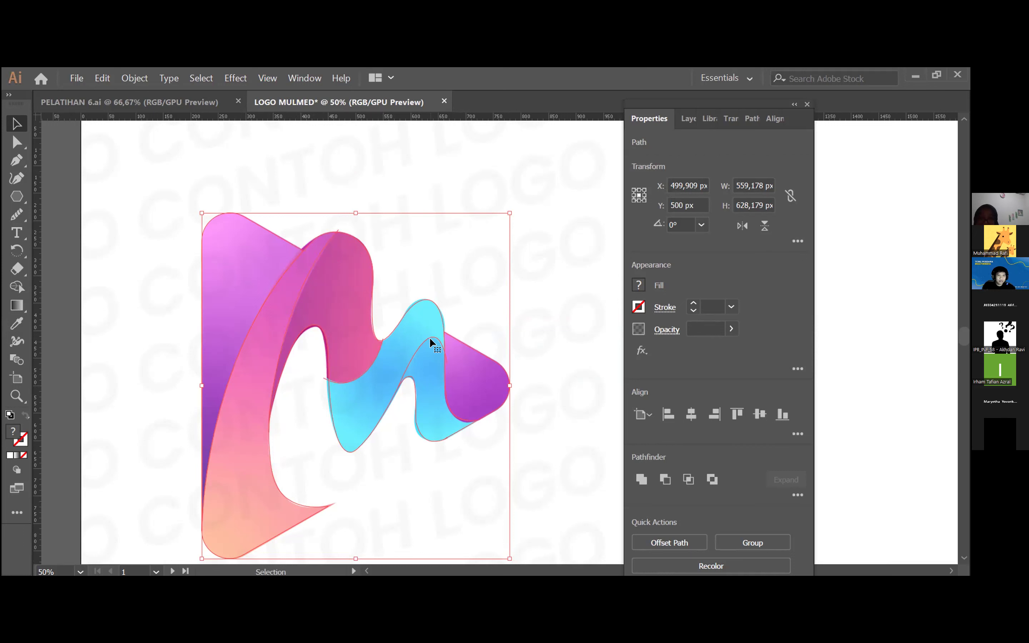
left_click_drag(432, 359, 434, 361)
key("ctrl+z")
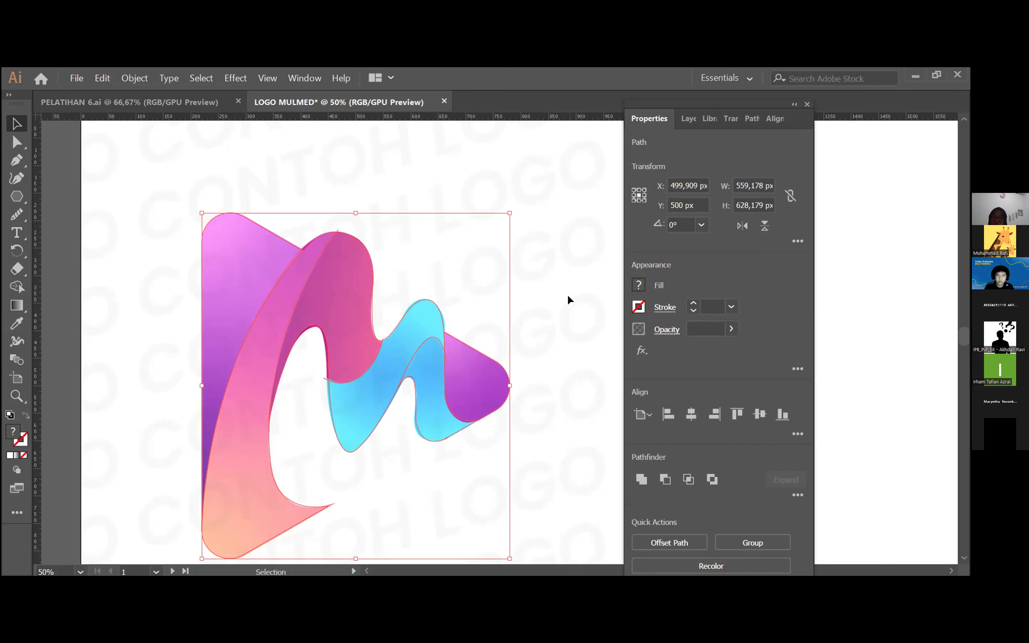
scroll(523, 396, "down", 3)
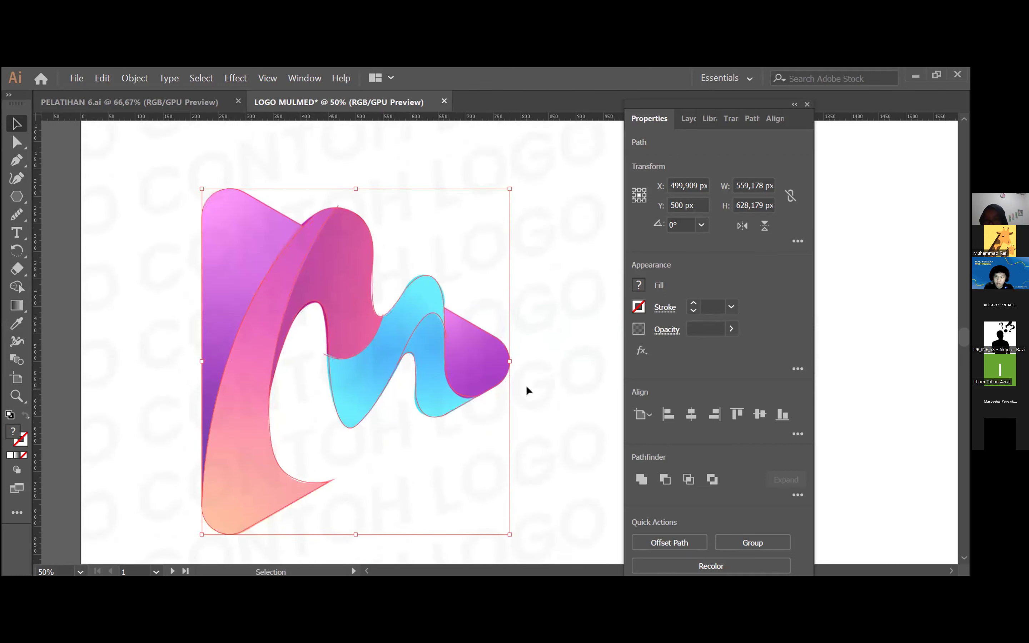
scroll(528, 391, "up", 2)
left_click(562, 297)
key("ctrl+a")
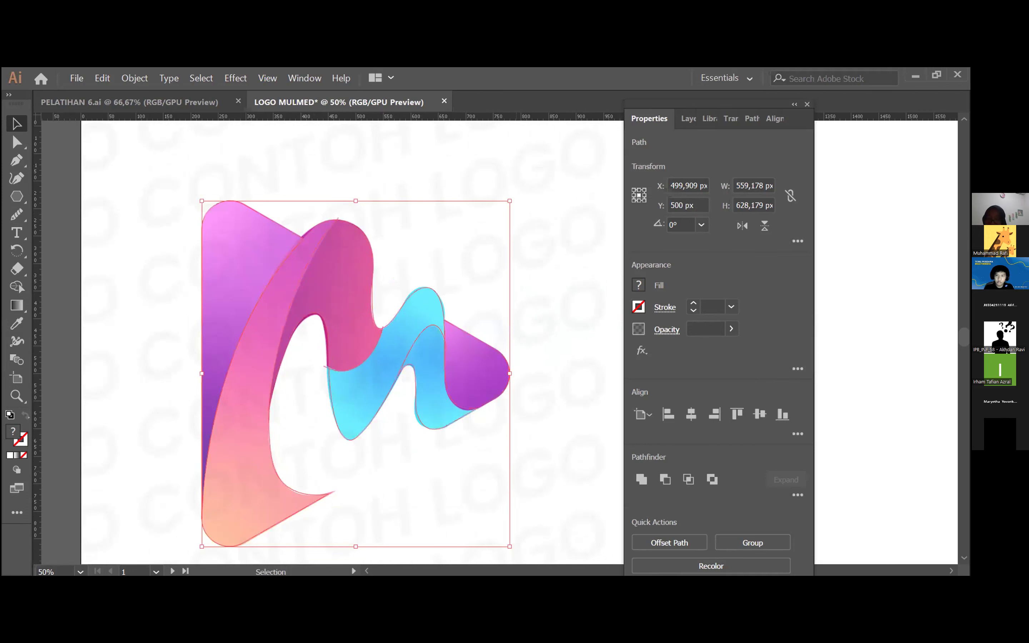
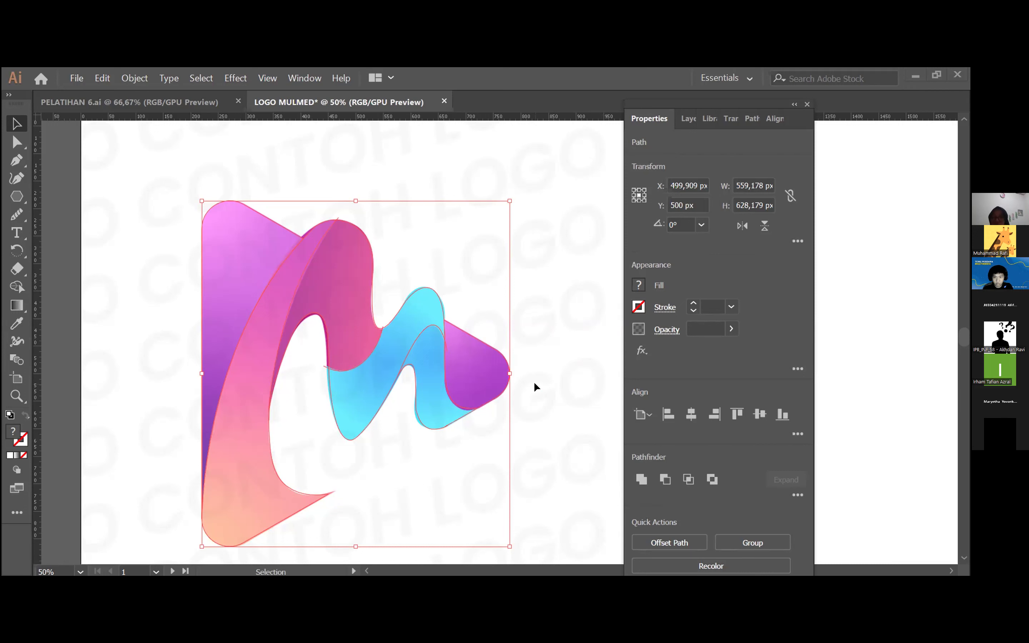
left_click_drag(165, 173, 543, 512)
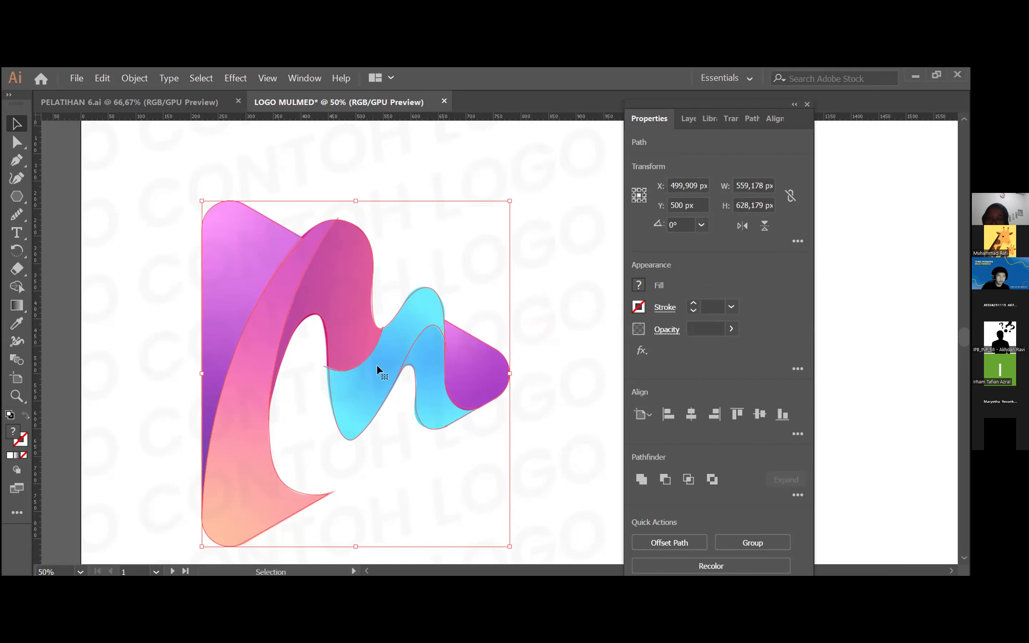
scroll(492, 368, "up", 1)
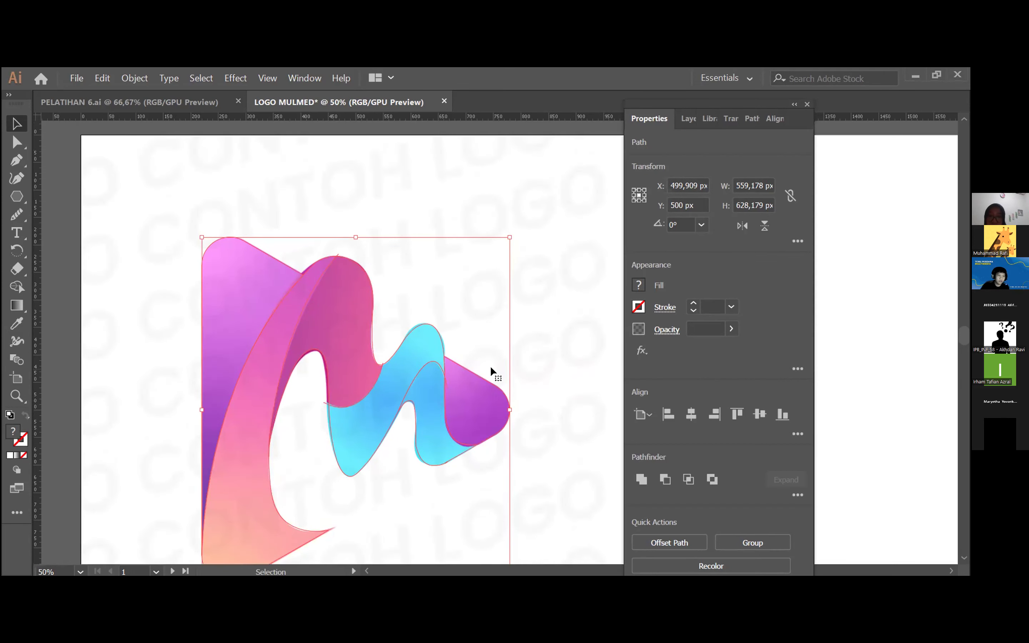
Examine the selected outline and fold paths up close against the edges of the reference logo.
key("ctrl+plus")
key("ctrl+plus")
scroll(490, 366, "up", 4)
scroll(491, 366, "right", 3)
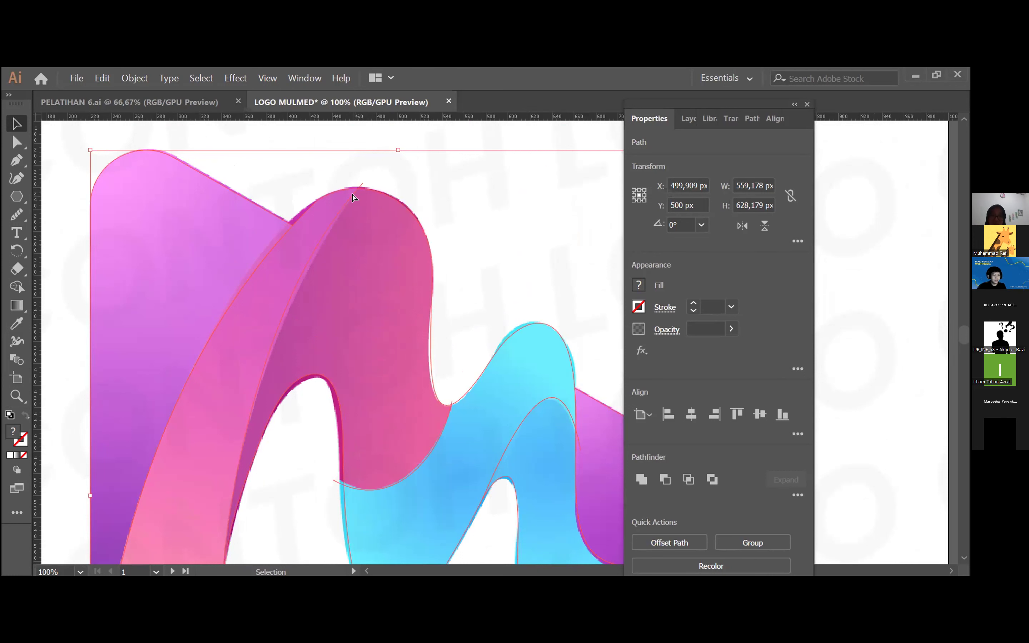
key("ctrl+minus")
scroll(351, 193, "right", 10)
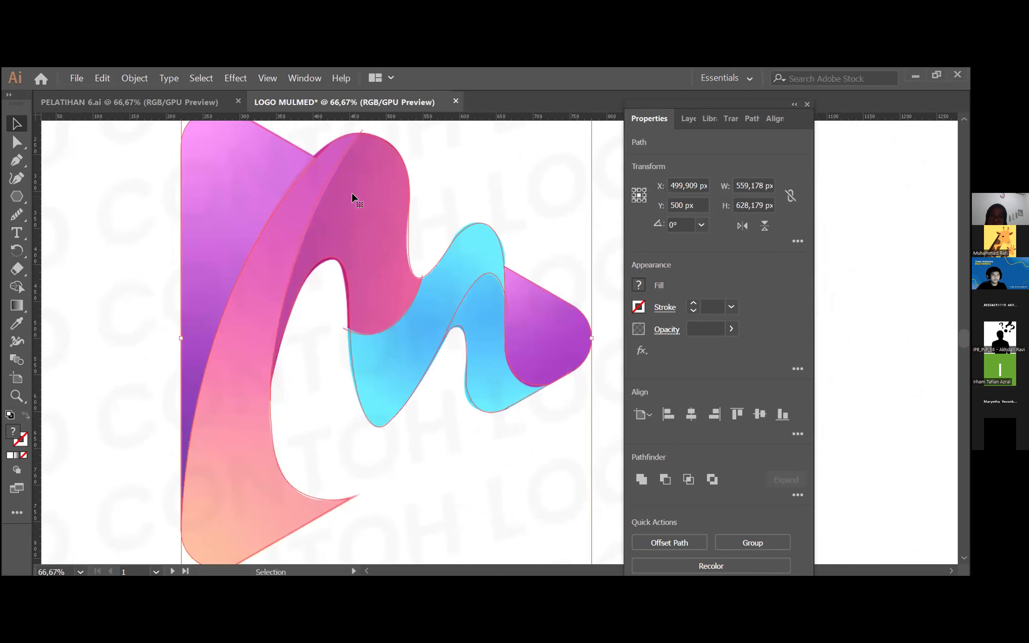
scroll(457, 433, "up", 1)
scroll(456, 432, "up", 1)
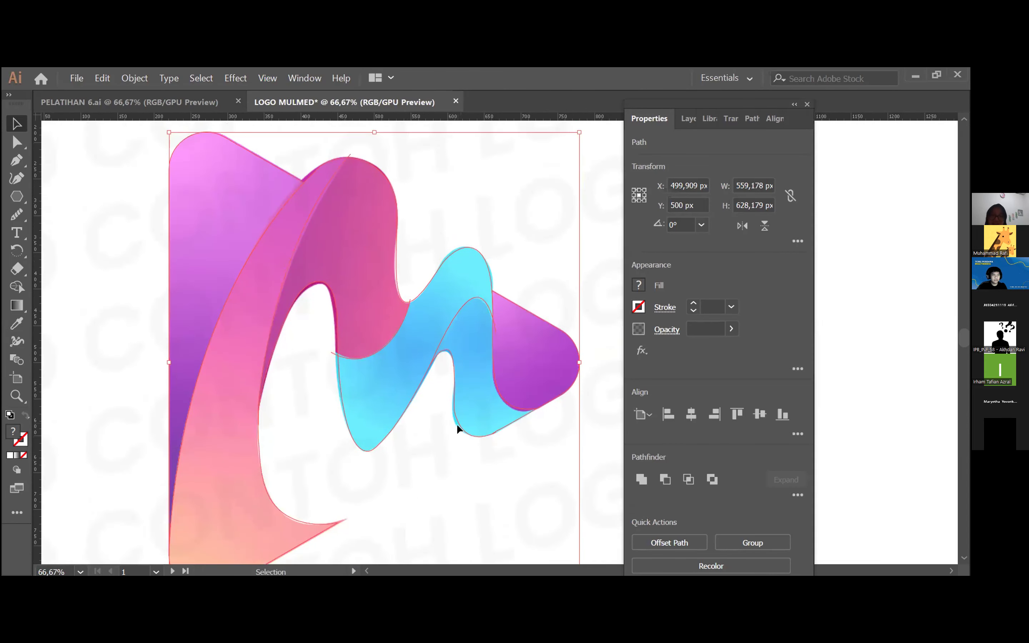
scroll(456, 413, "up", 2)
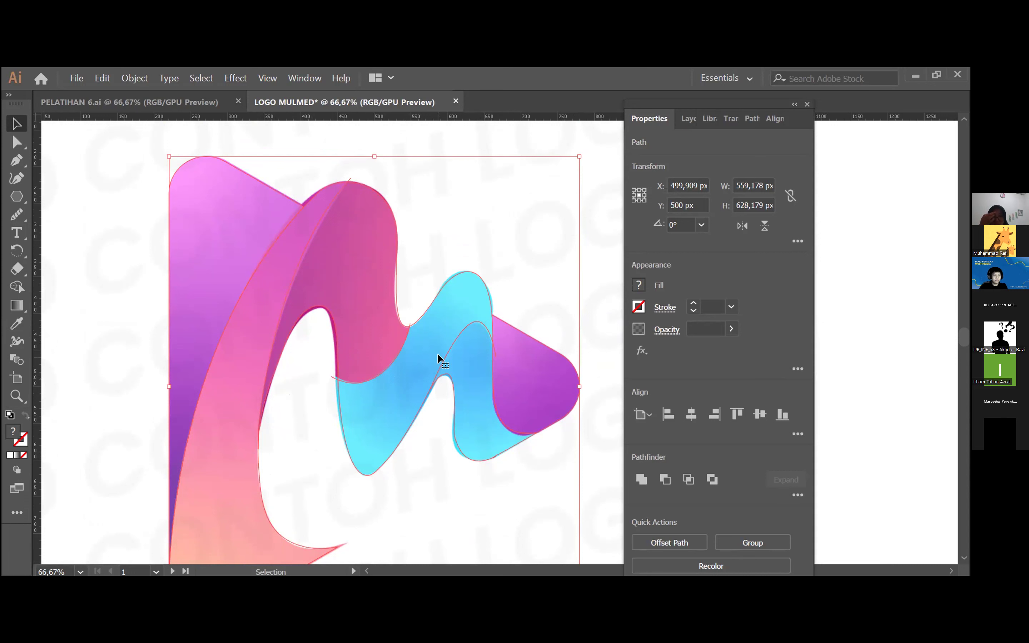
Select all the traced paths and split off the M's two pink sections as separate shapes with the Shape Builder tool.
left_click(390, 141)
left_click_drag(310, 355, 554, 485)
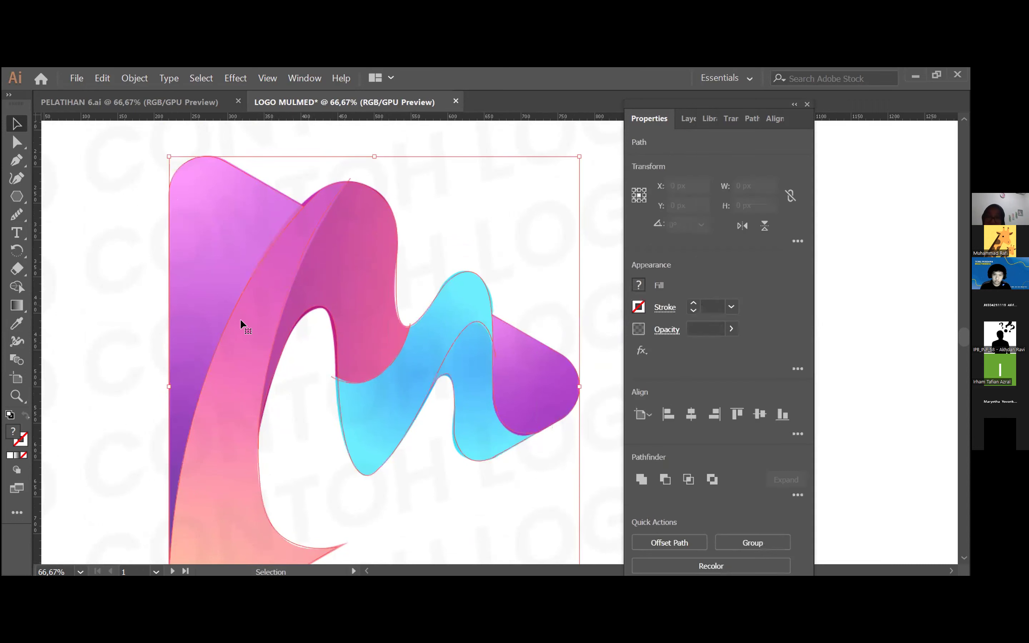
scroll(245, 321, "down", 2)
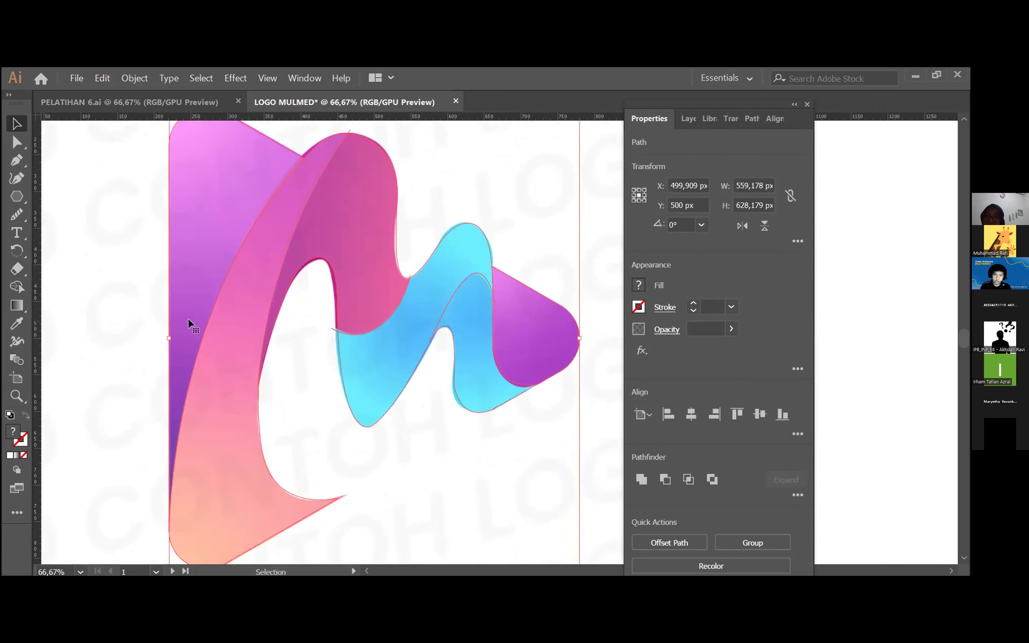
left_click(16, 286)
scroll(110, 294, "up", 2)
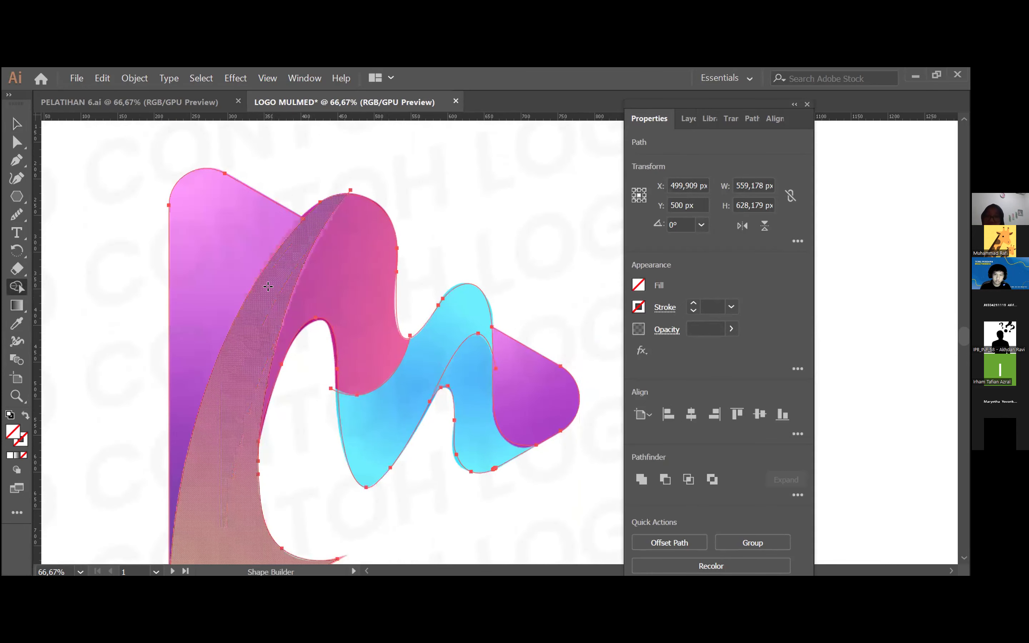
scroll(176, 360, "down", 3)
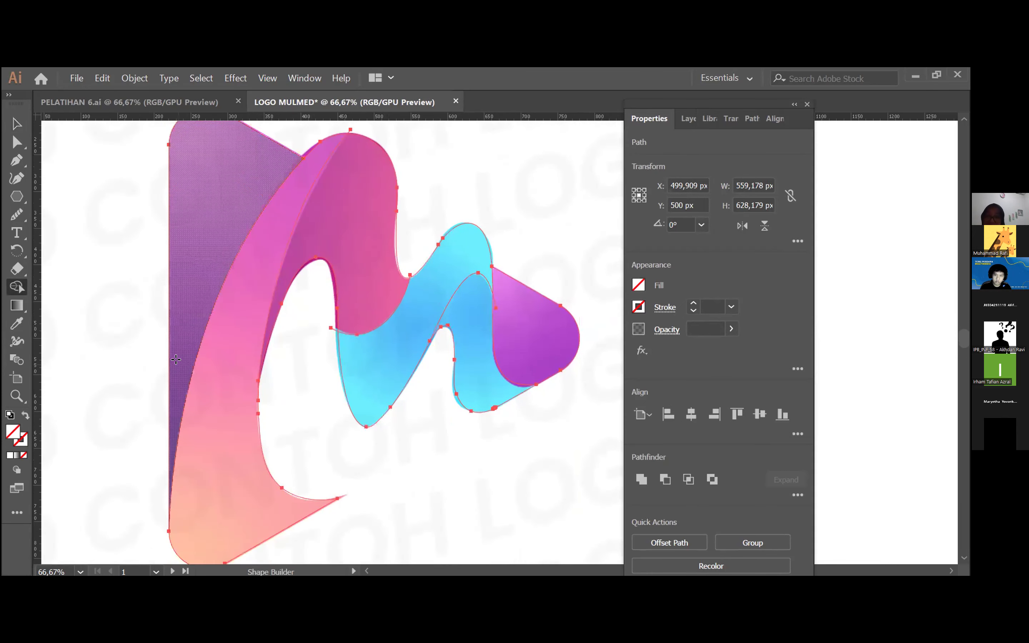
scroll(178, 381, "down", 1)
scroll(244, 325, "up", 3)
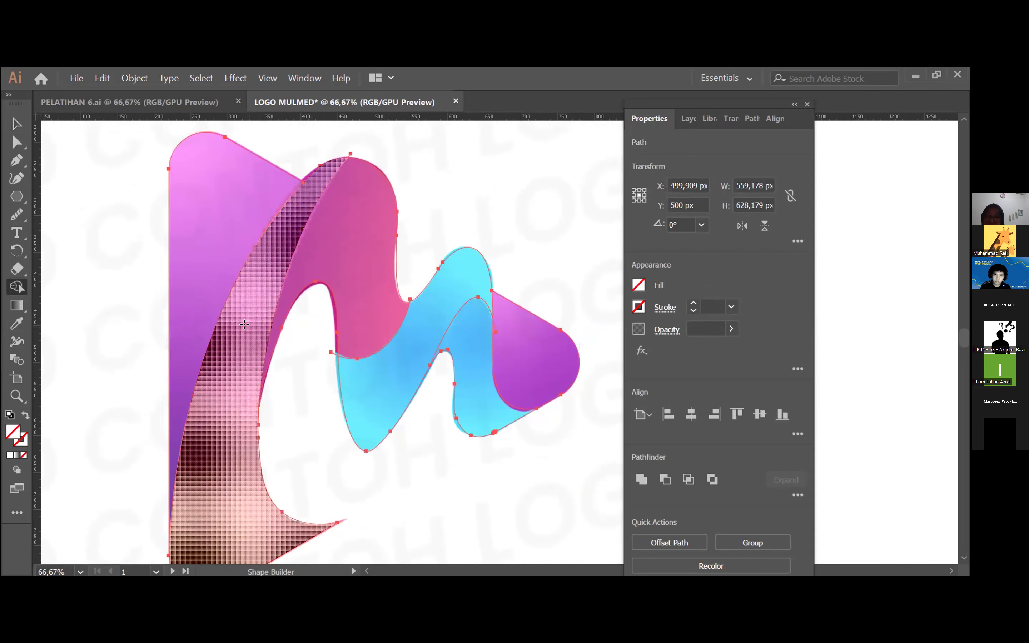
scroll(244, 325, "up", 2)
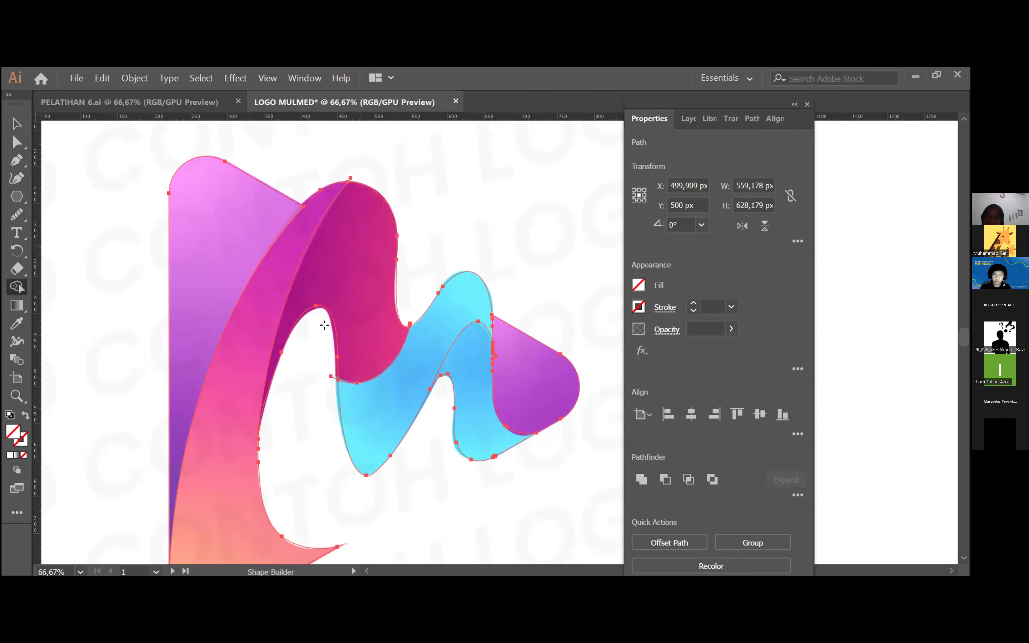
Define the M's blue ribbon and the blue leg beside the purple section as separate shapes with Shape Builder.
left_click(396, 383)
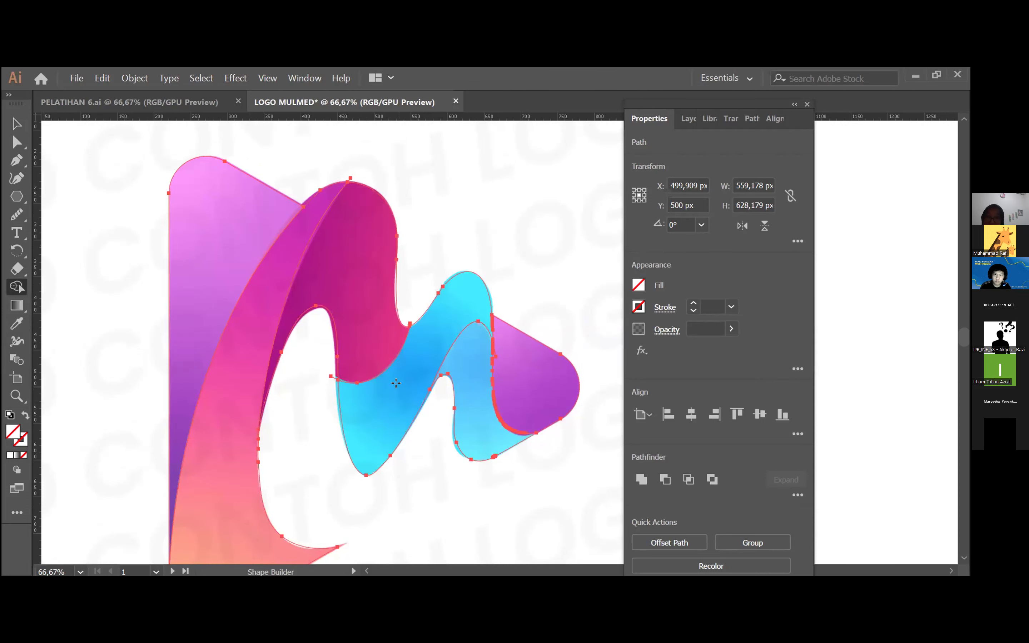
left_click(462, 374)
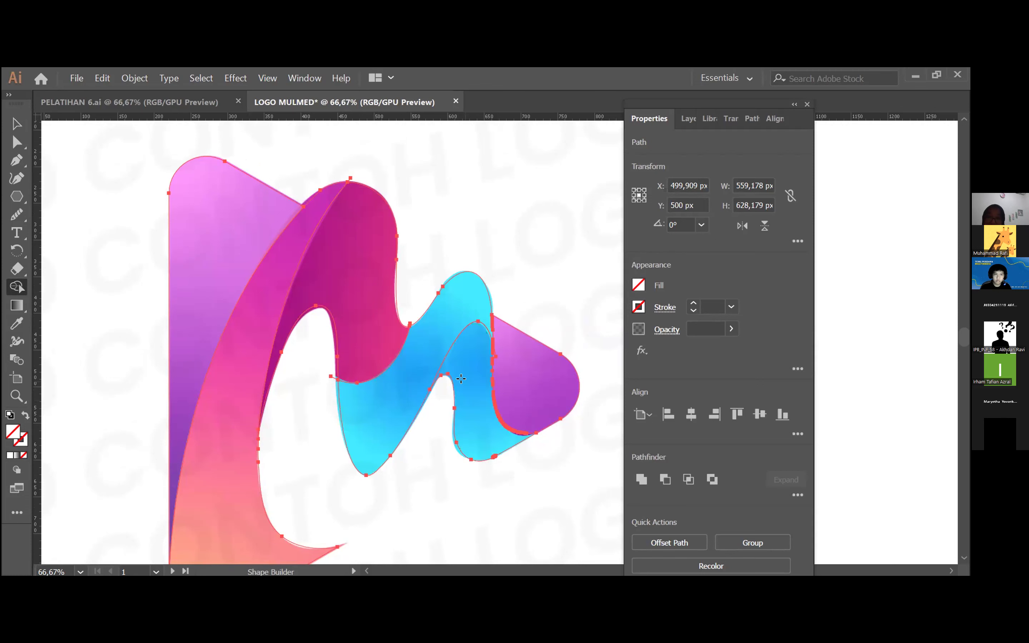
left_click(476, 374)
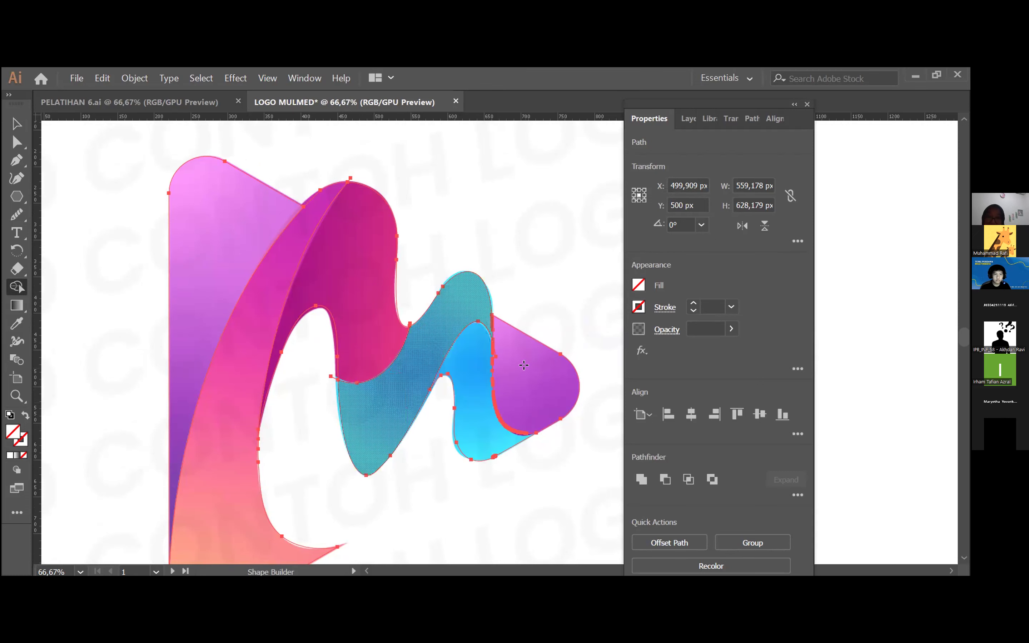
scroll(370, 361, "up", 1)
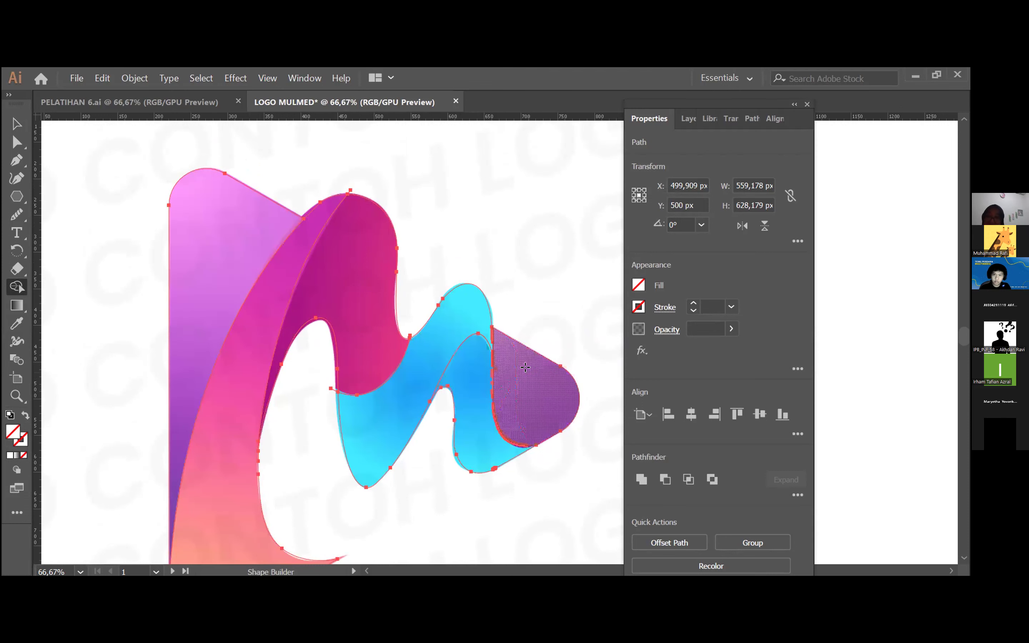
scroll(217, 382, "up", 3)
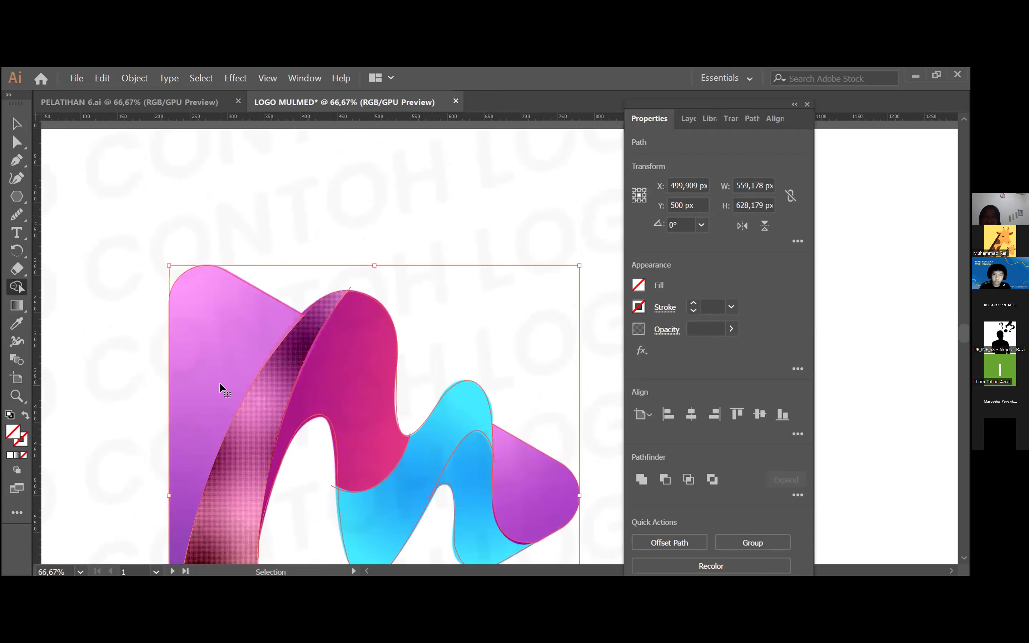
Erase the path ends protruding beyond the M outline at the pink-blue fold and the pink peak with Shape Builder.
key("ctrl+equal")
key("ctrl+equal")
scroll(476, 338, "up", 3)
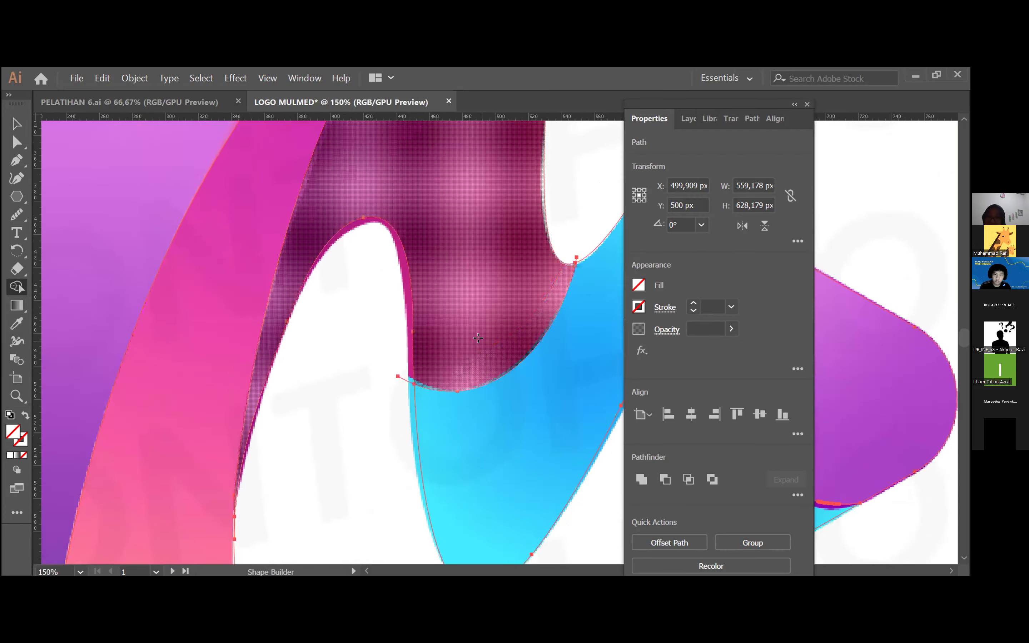
scroll(476, 338, "down", 2)
scroll(475, 338, "right", 3)
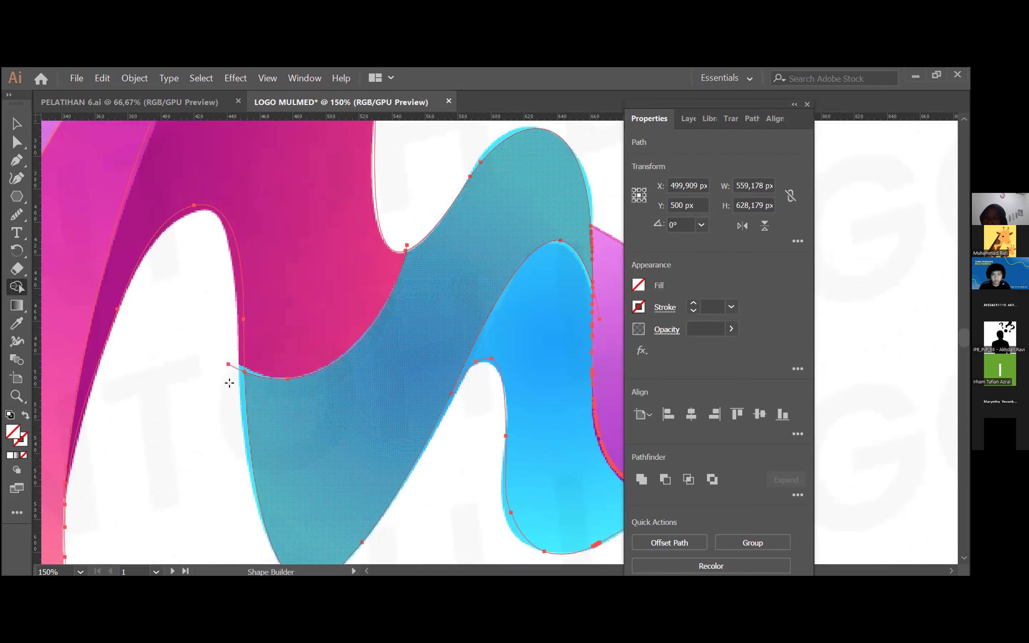
left_click(229, 362, "alt")
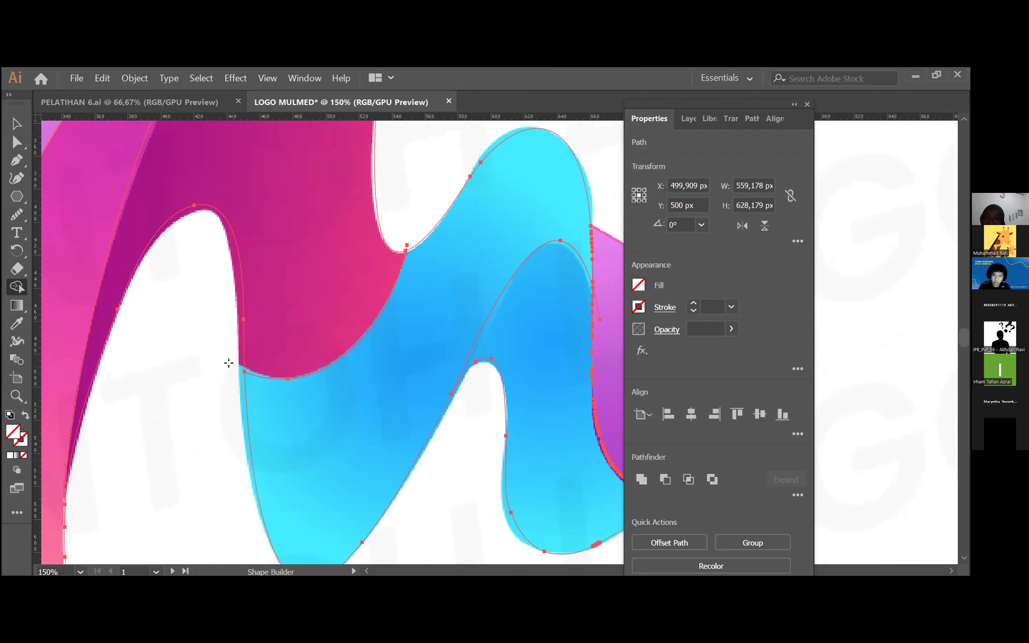
scroll(404, 319, "up", 4)
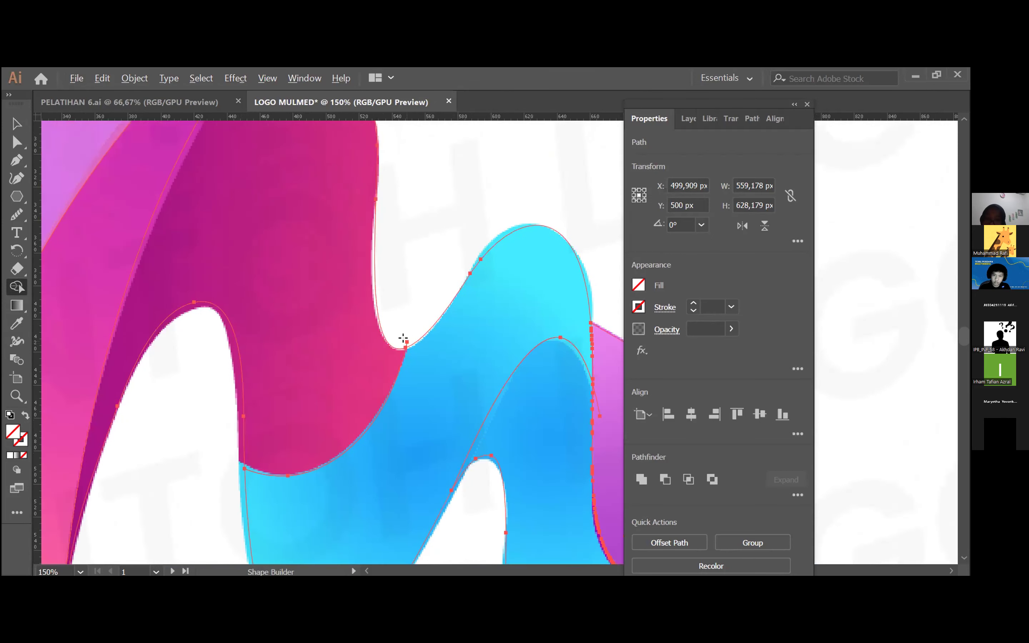
scroll(510, 221, "up", 7)
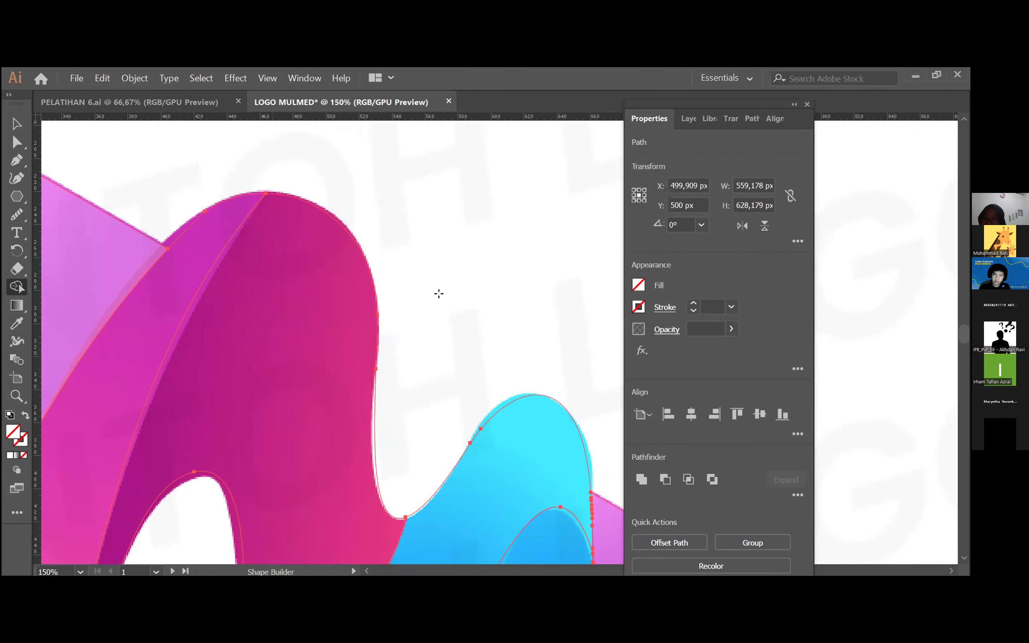
Erase the end of the blue fold path that extends into the purple section with Shape Builder.
scroll(436, 293, "down", 3)
scroll(437, 300, "down", 4)
scroll(421, 336, "down", 8)
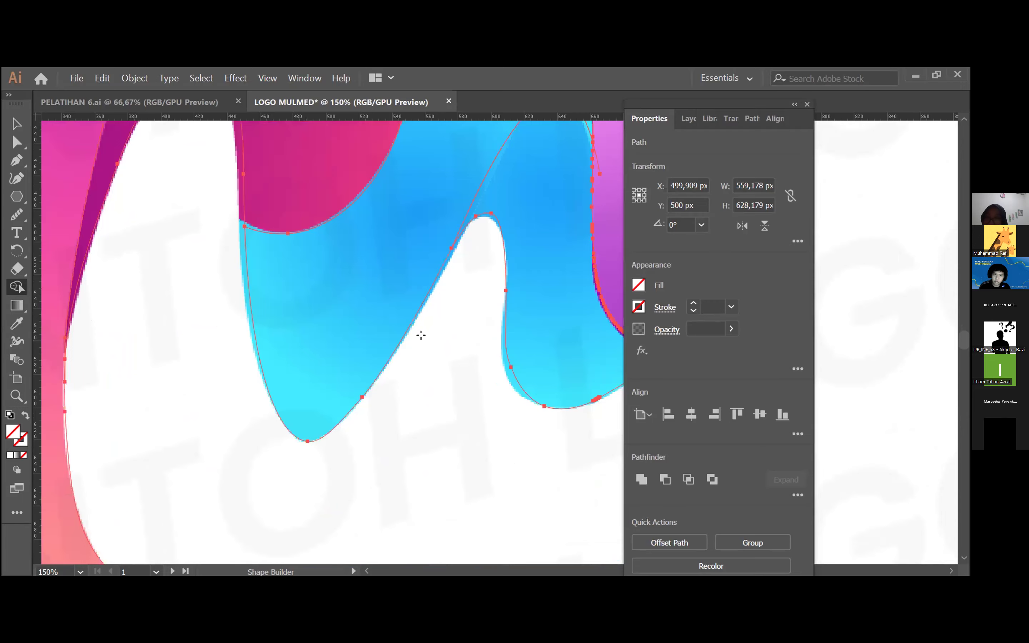
scroll(420, 335, "up", 4)
scroll(421, 336, "right", 5)
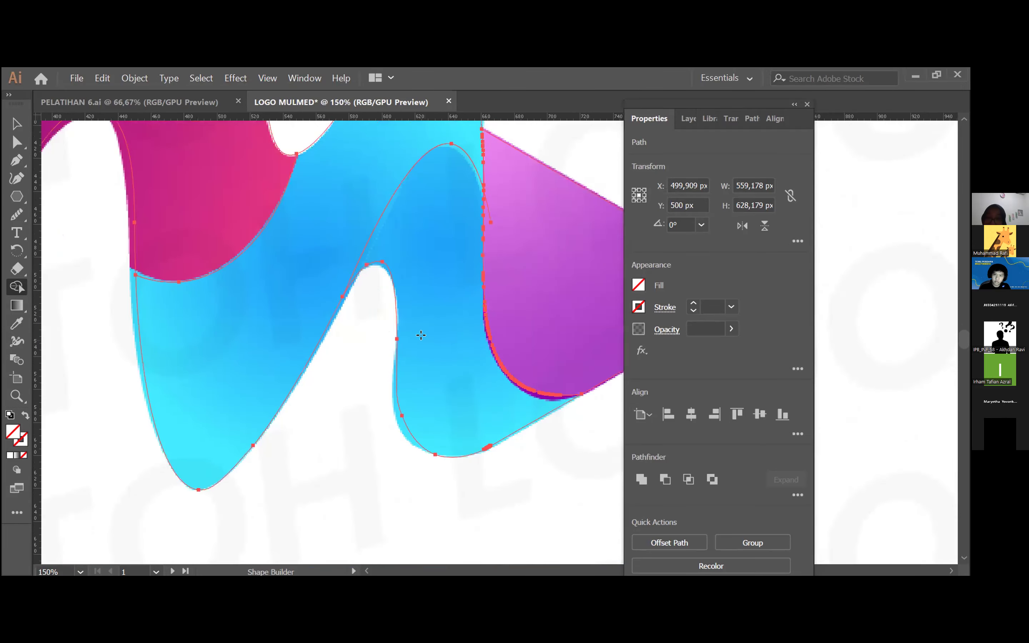
scroll(420, 336, "up", 4)
scroll(421, 336, "up", 1)
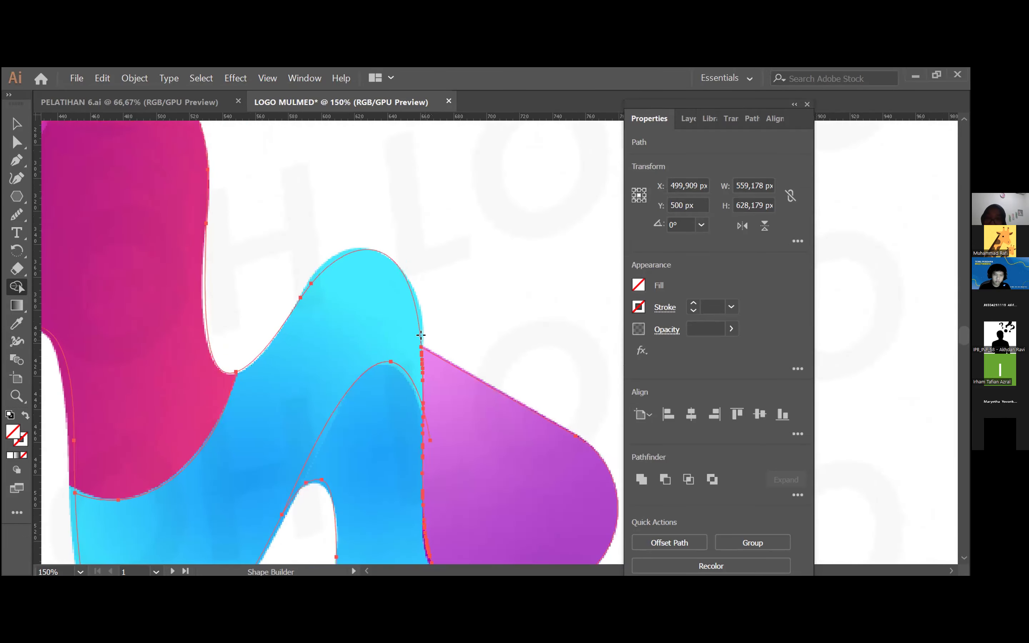
key("alt")
scroll(541, 343, "up", 1)
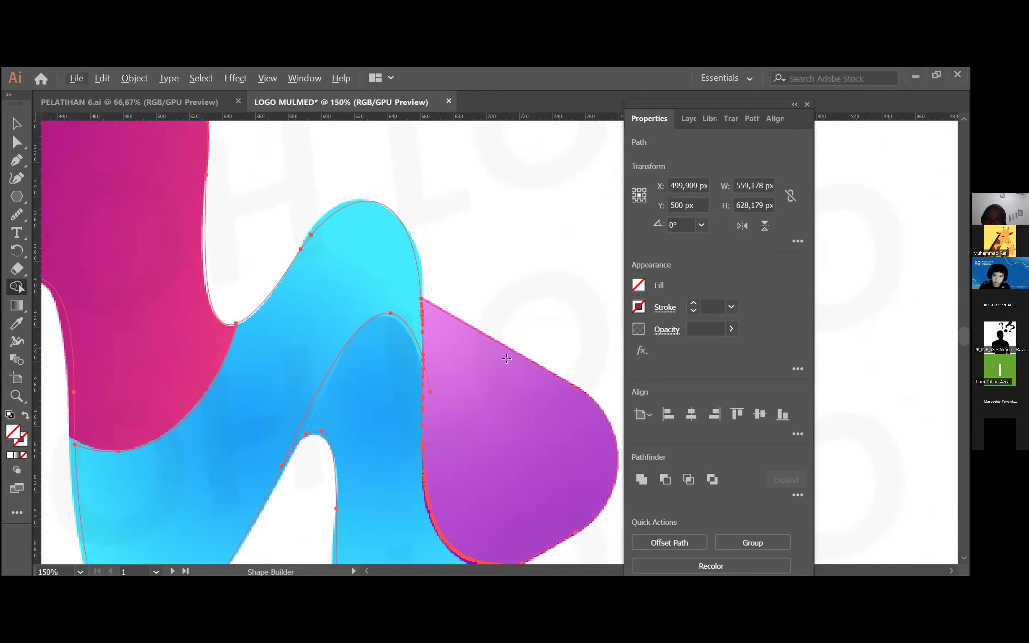
scroll(425, 357, "down", 2)
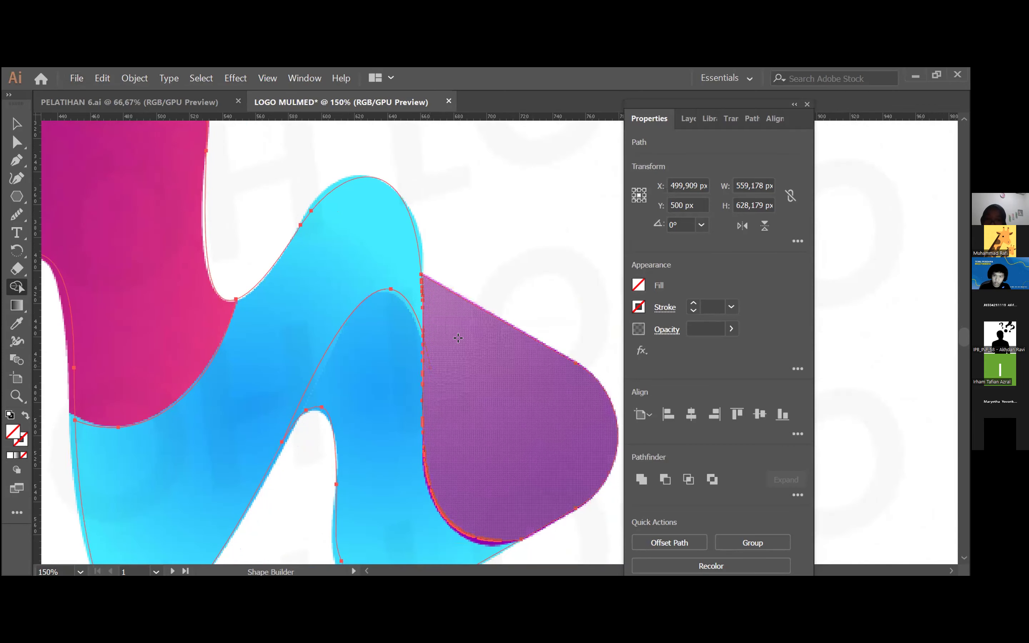
Check the divided pink, blue and purple sections, and reselect all the traced shapes to examine the whole logo.
key("ctrl+minus")
key("ctrl+minus")
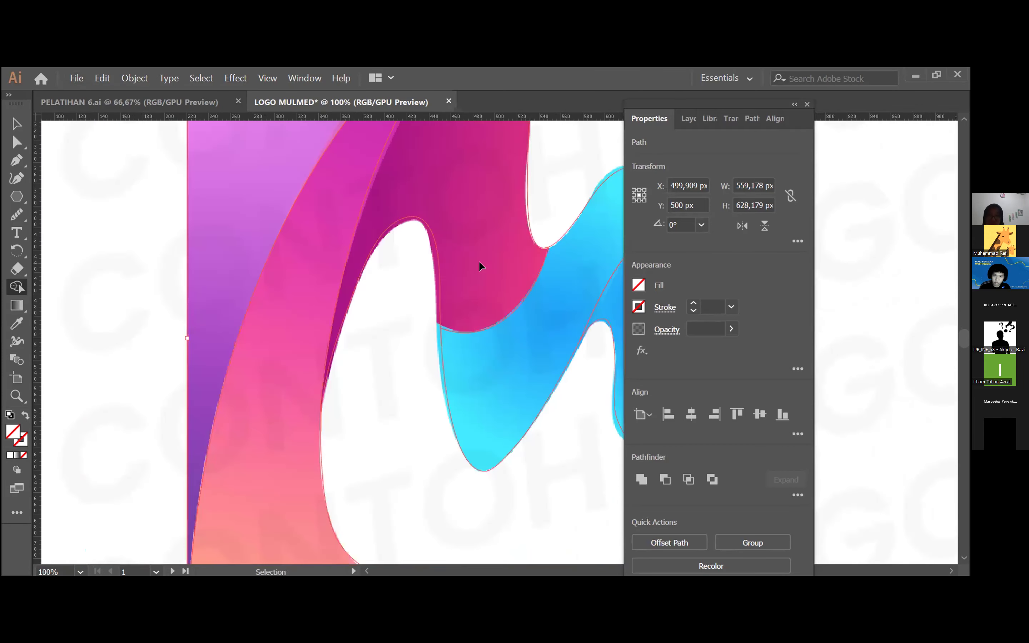
scroll(478, 261, "right", 9)
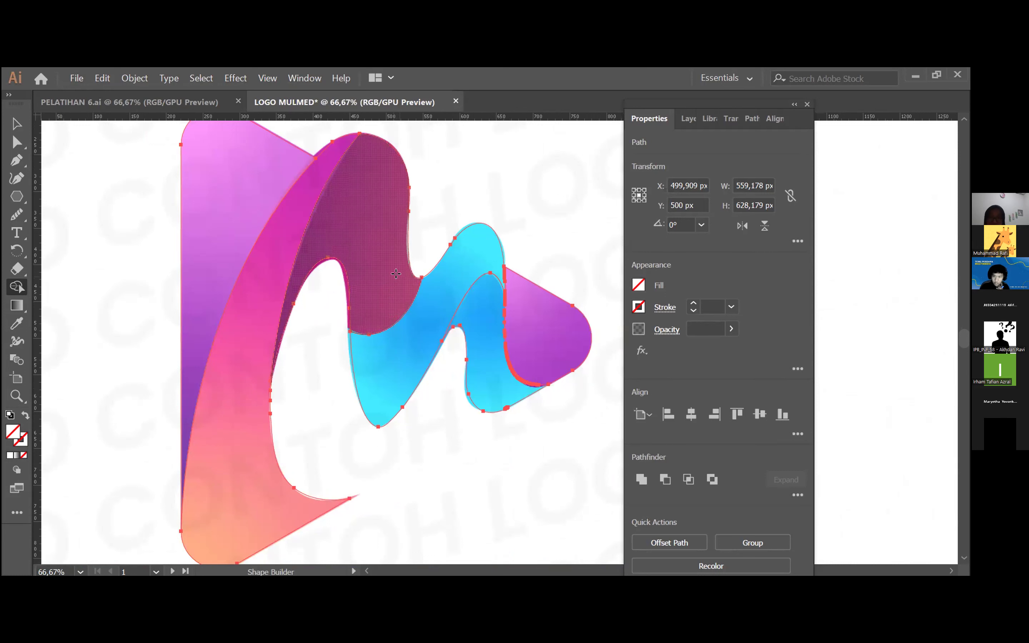
scroll(317, 316, "up", 2)
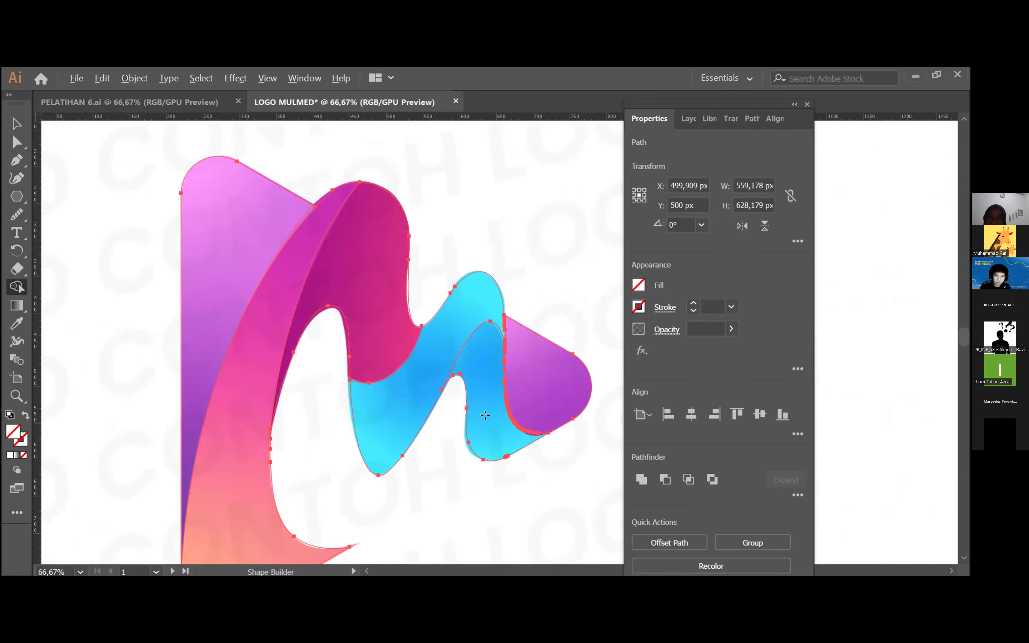
scroll(377, 258, "down", 2)
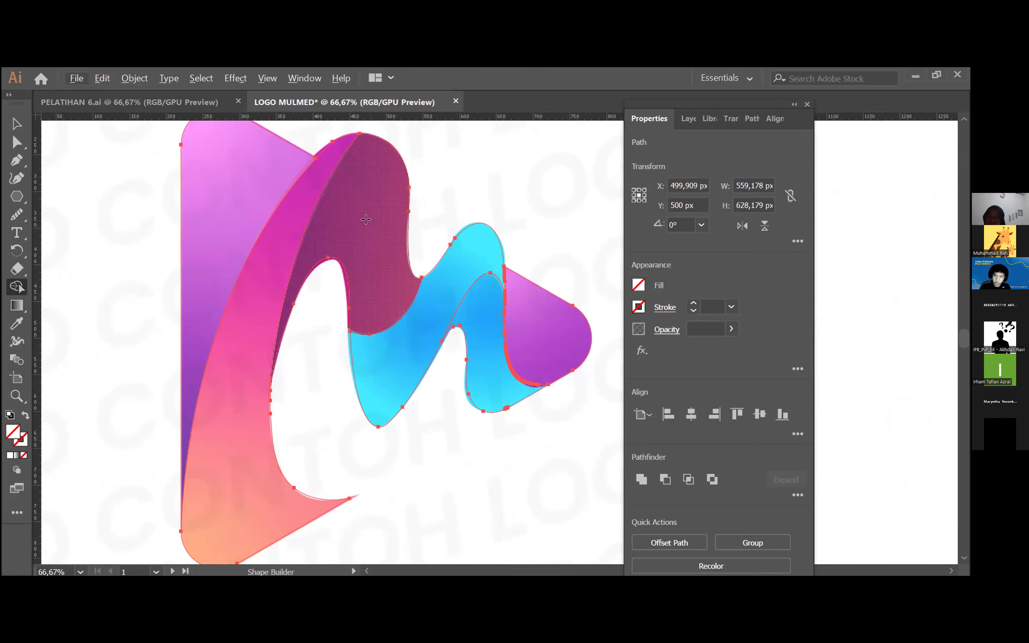
left_click(380, 181)
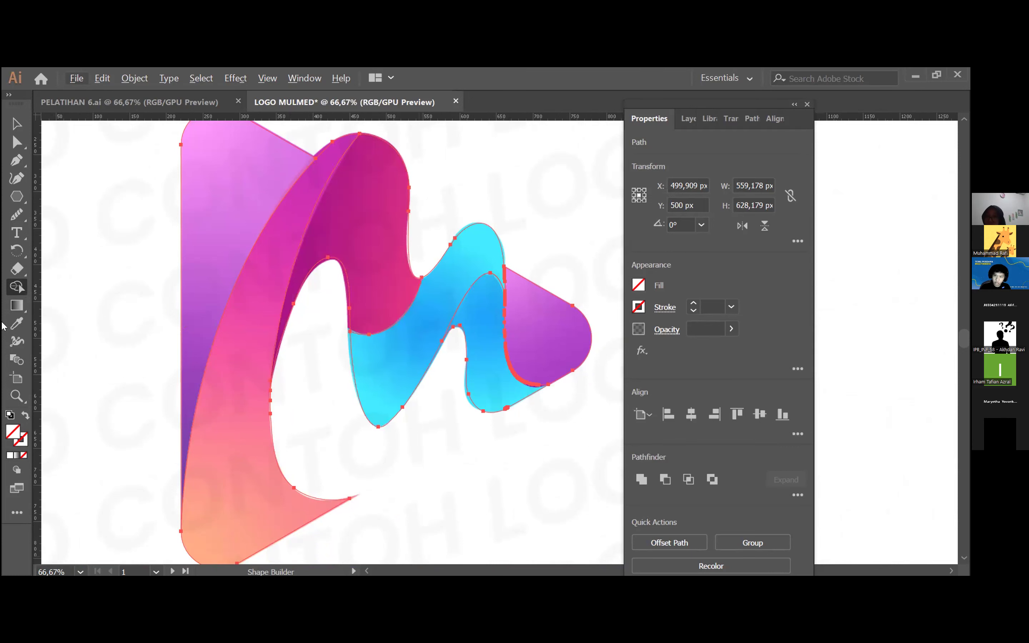
left_click(15, 125)
left_click(166, 230)
scroll(165, 229, "up", 3)
left_click_drag(170, 212, 555, 495)
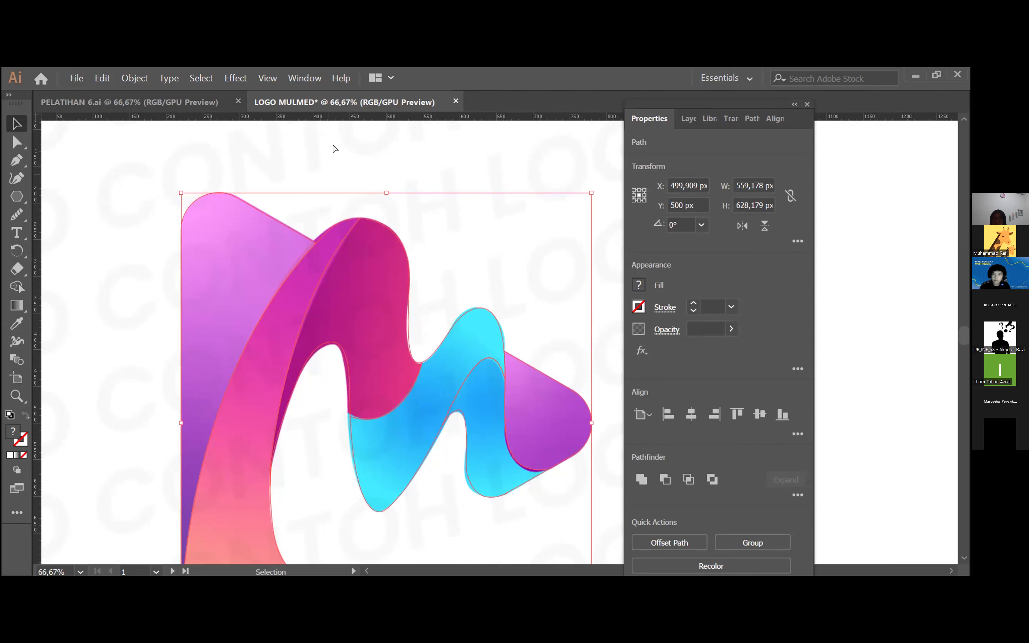
key("ctrl+minus")
scroll(335, 141, "right", 5)
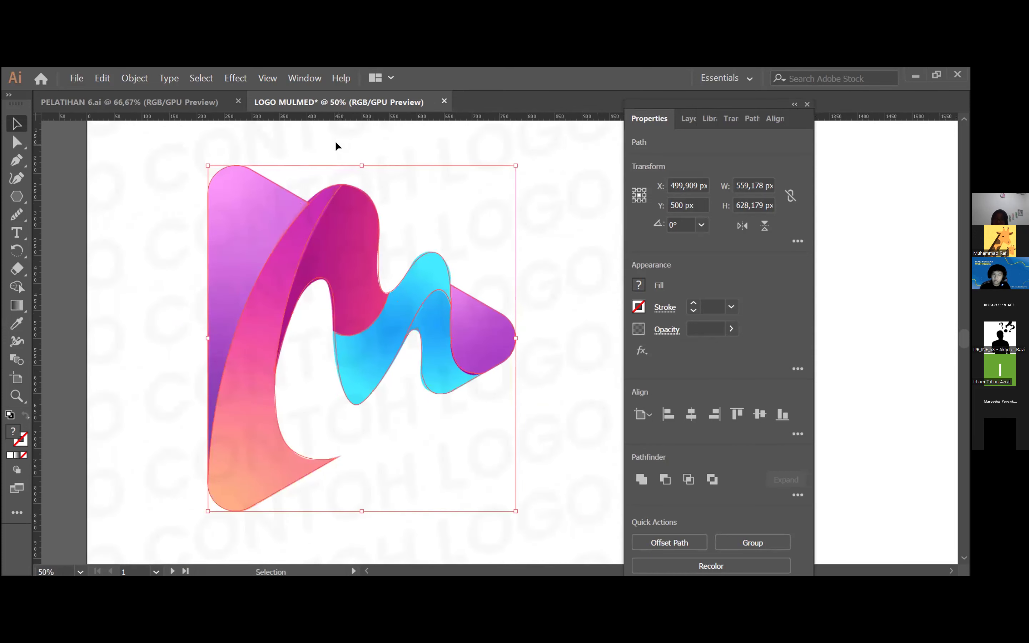
Examine the red-filled fold shapes on the M up close in the logo mulmed document and clear the selection.
scroll(394, 289, "up", 3)
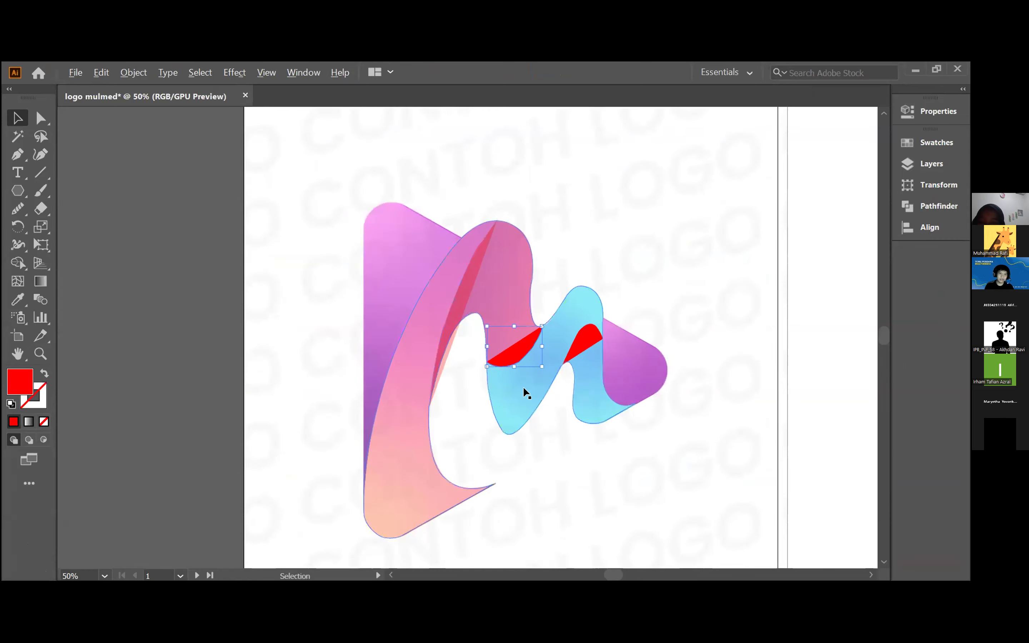
scroll(633, 241, "up", 2)
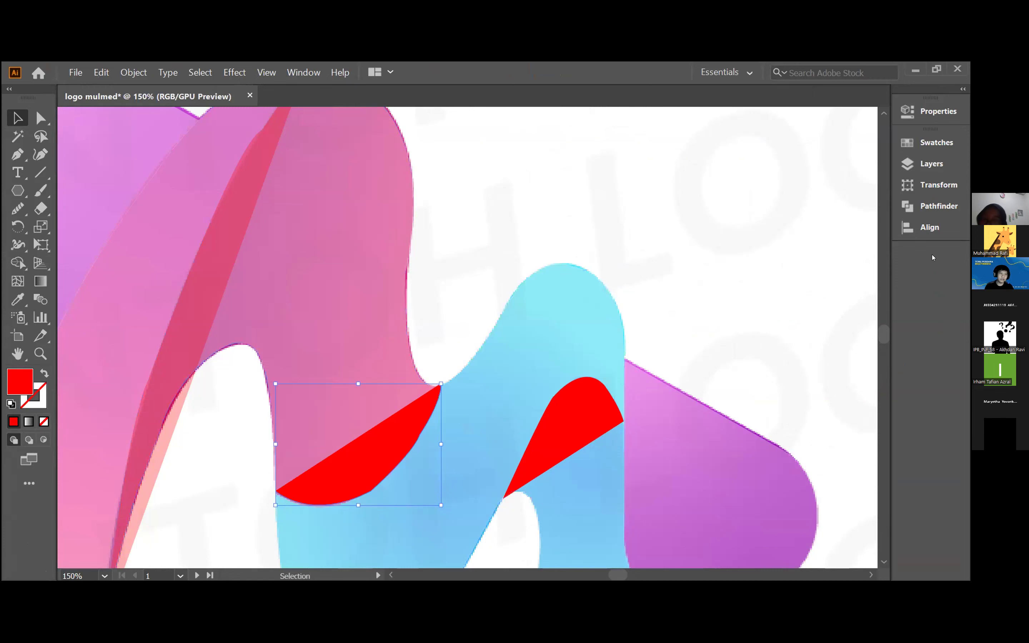
left_click(787, 328)
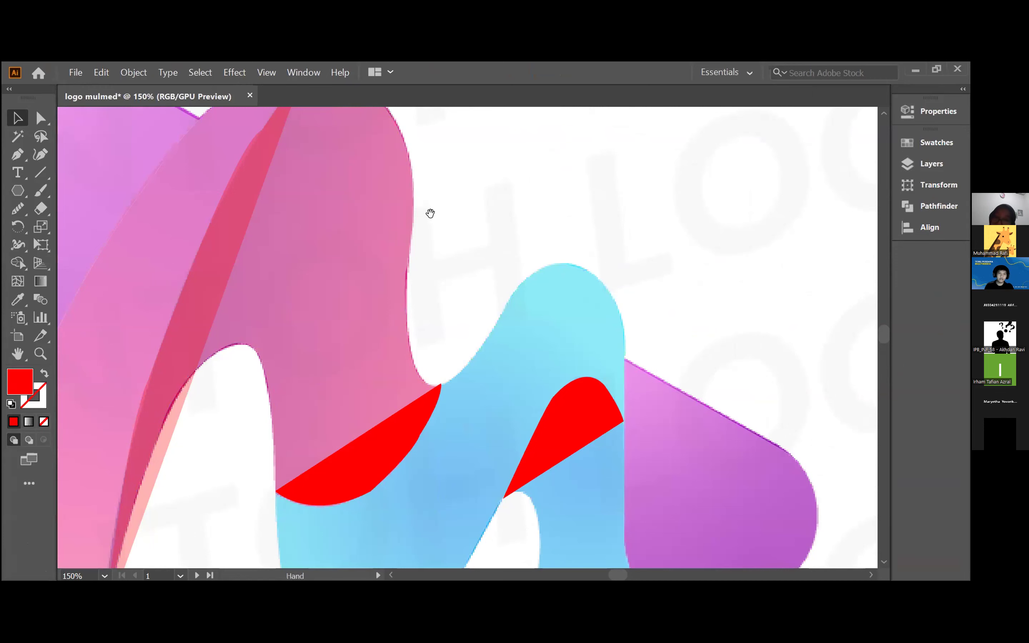
Remove the red fill from the fold shape at the pink-blue junction and from the one inside the blue wave.
scroll(429, 213, "left", 5)
left_click(459, 302)
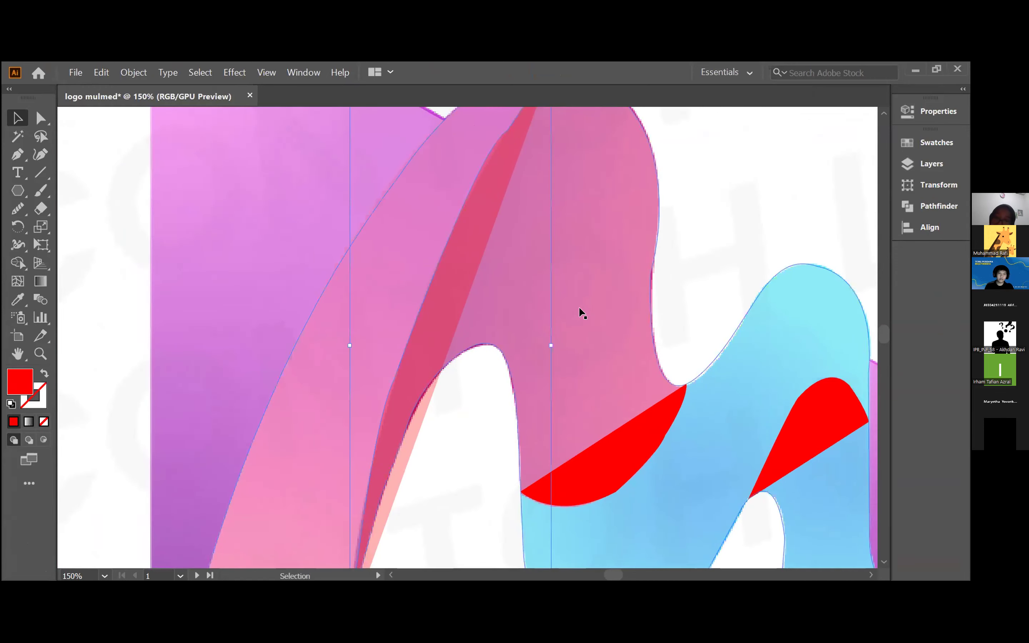
left_click_drag(708, 264, 646, 183)
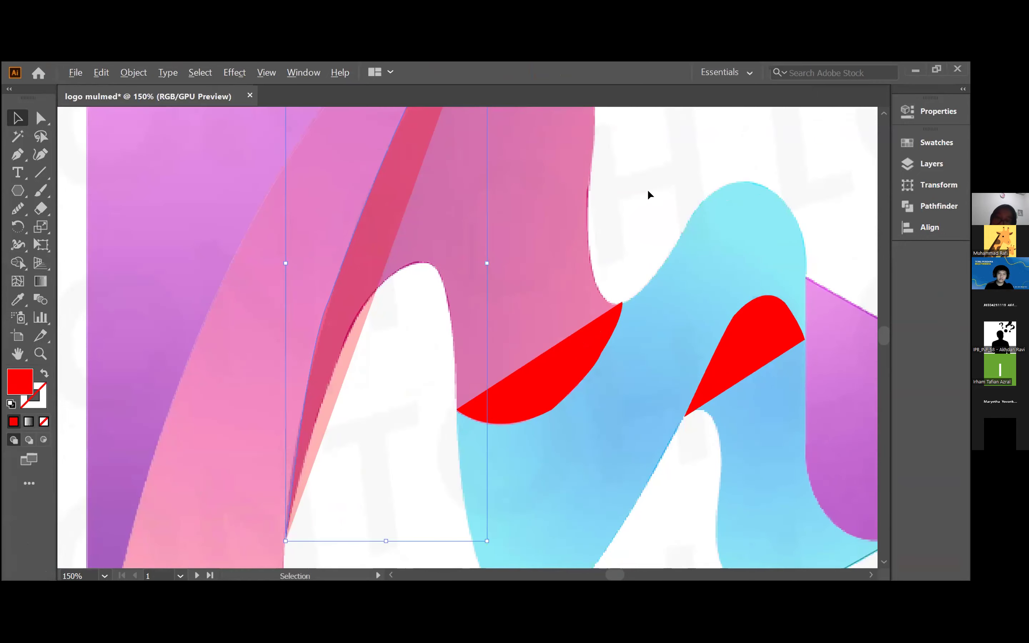
scroll(647, 190, "down", 2)
scroll(647, 190, "up", 1)
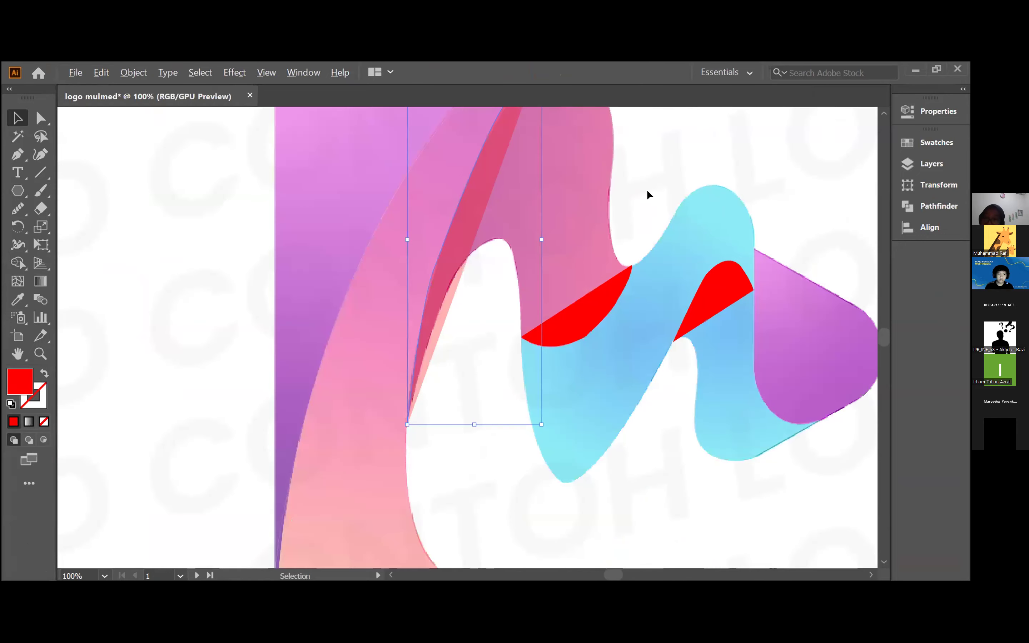
left_click_drag(657, 190, 640, 204)
left_click(591, 326)
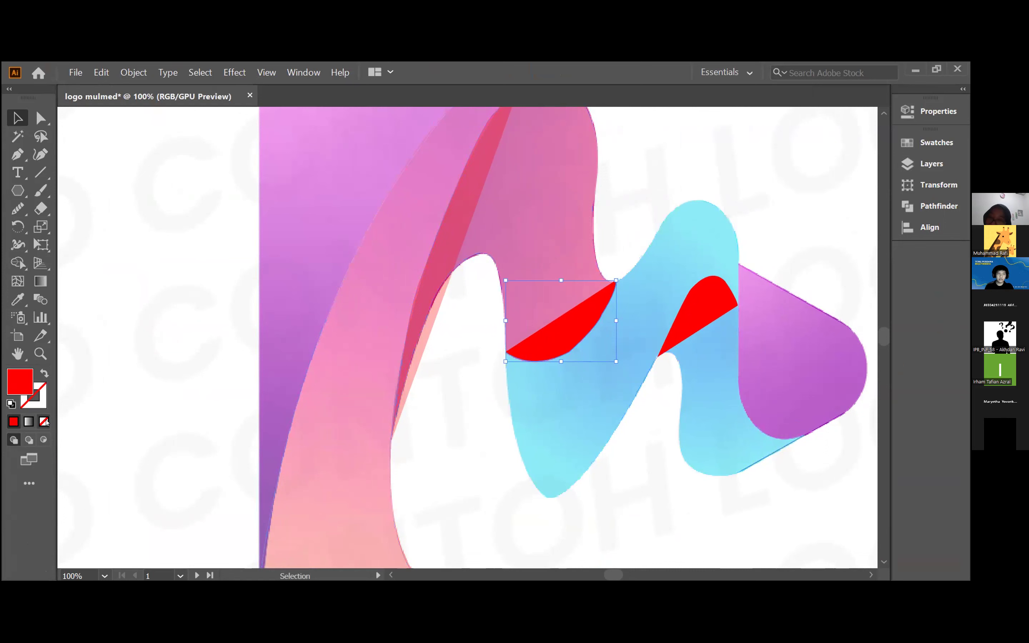
left_click(44, 422)
left_click(708, 317)
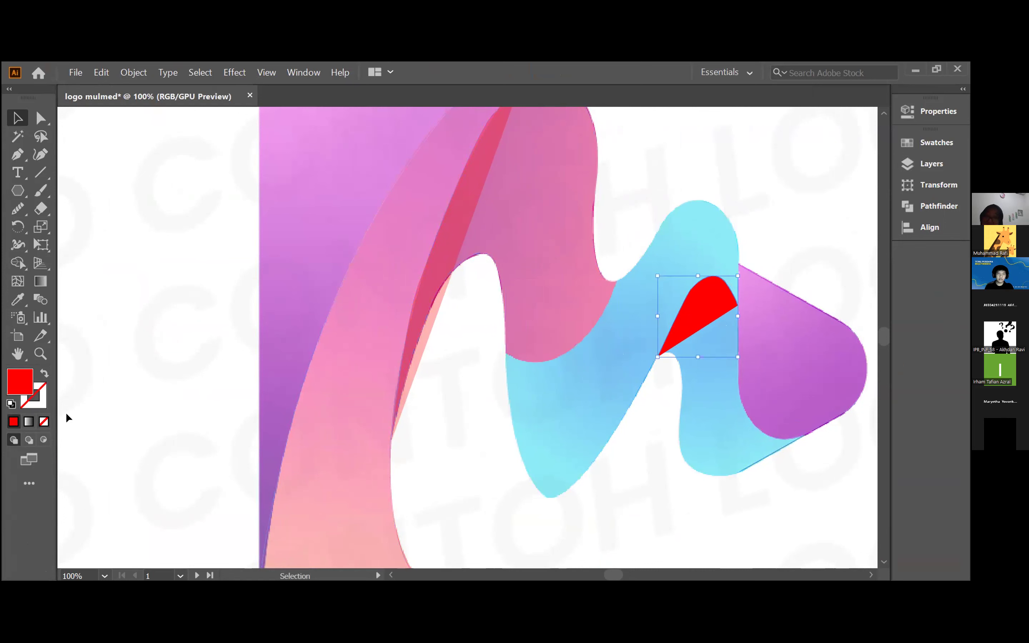
left_click(44, 421)
Remove the red fill from the long fold path that runs down from the pink peak.
left_click(443, 285)
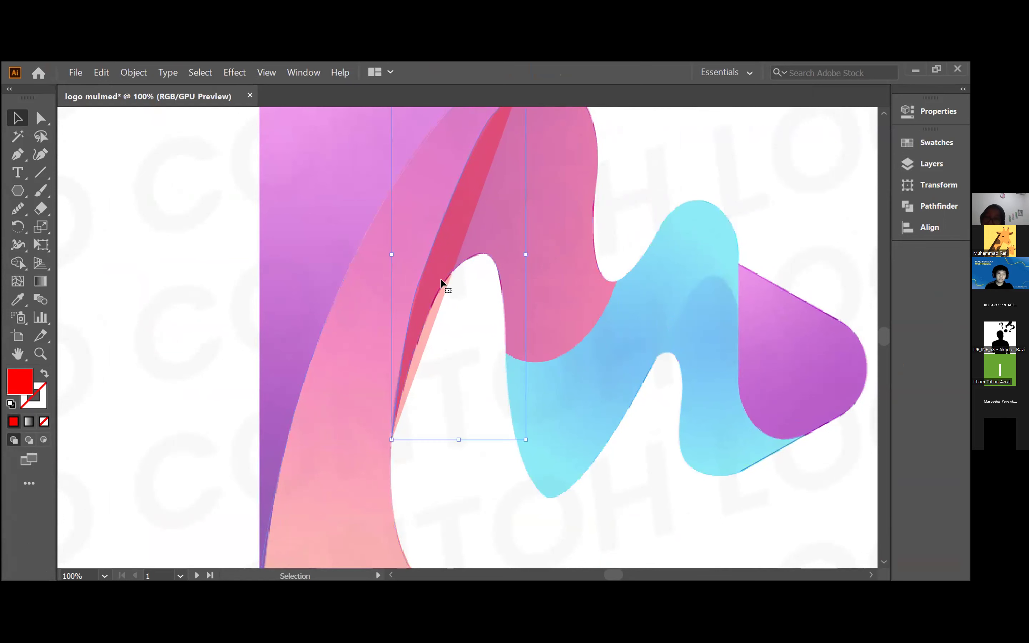
left_click(44, 421)
key("space")
left_click_drag(662, 139, 678, 237)
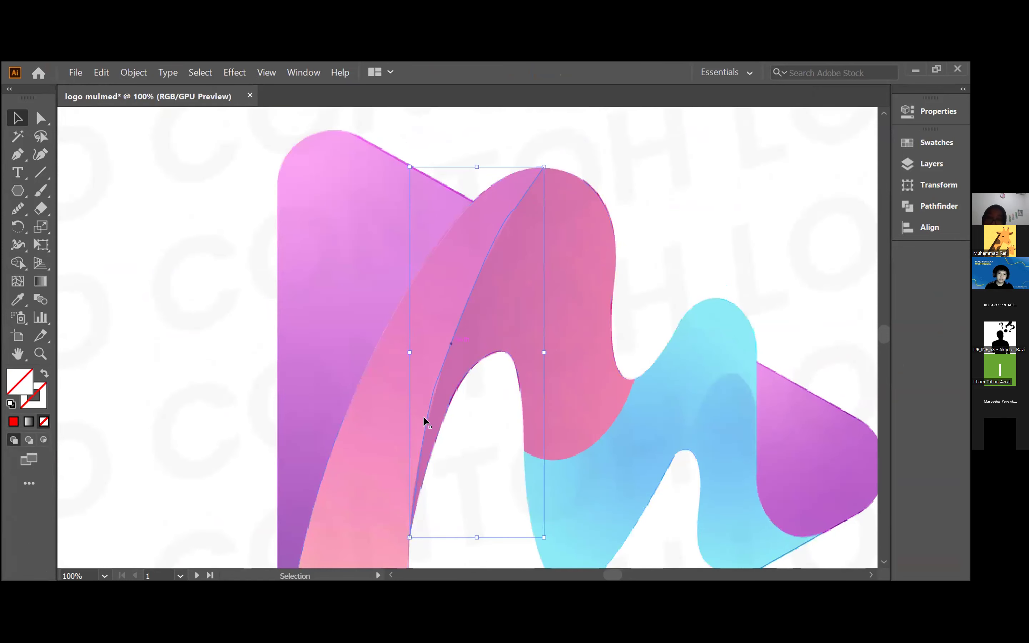
Select all the traced logo shapes and activate Shape Builder for them.
key("space")
left_click_drag(777, 246, 731, 251)
key("ctrl+minus")
key("ctrl+minus")
left_click_drag(367, 179, 783, 521)
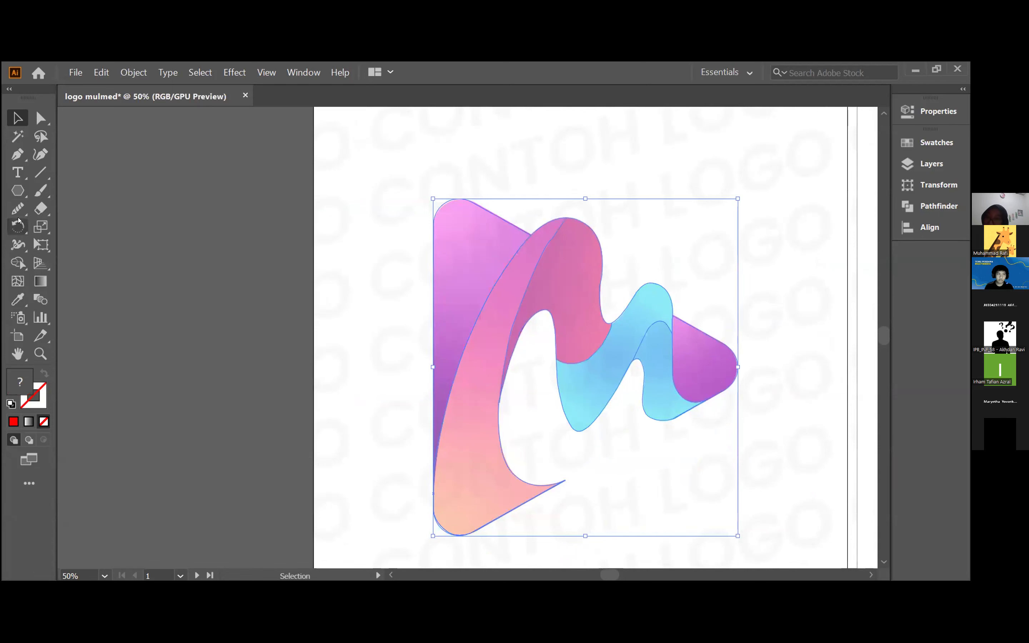
left_click(19, 270)
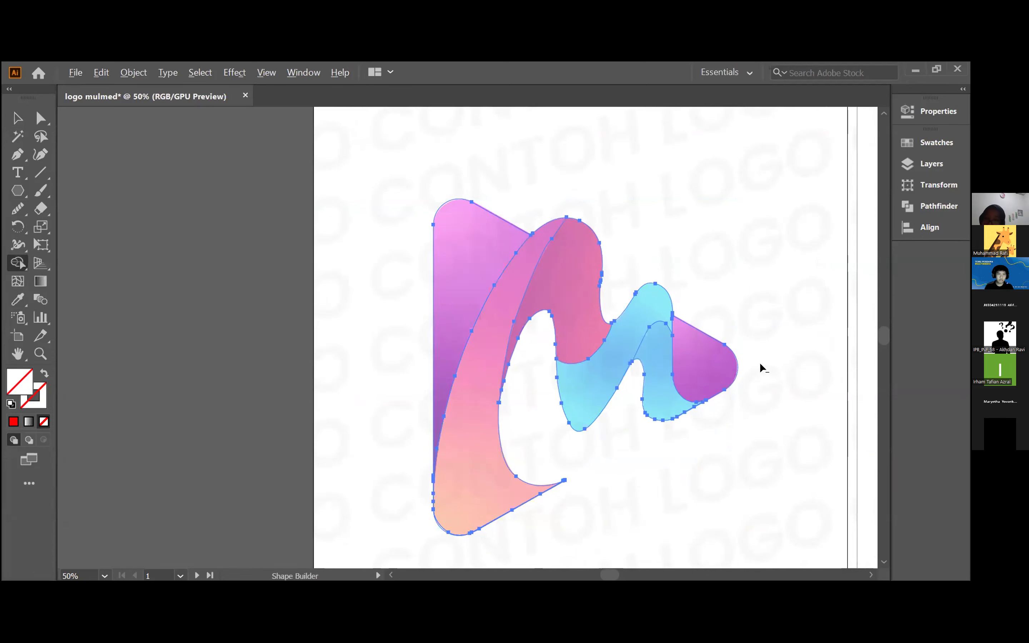
scroll(761, 368, "up", 1)
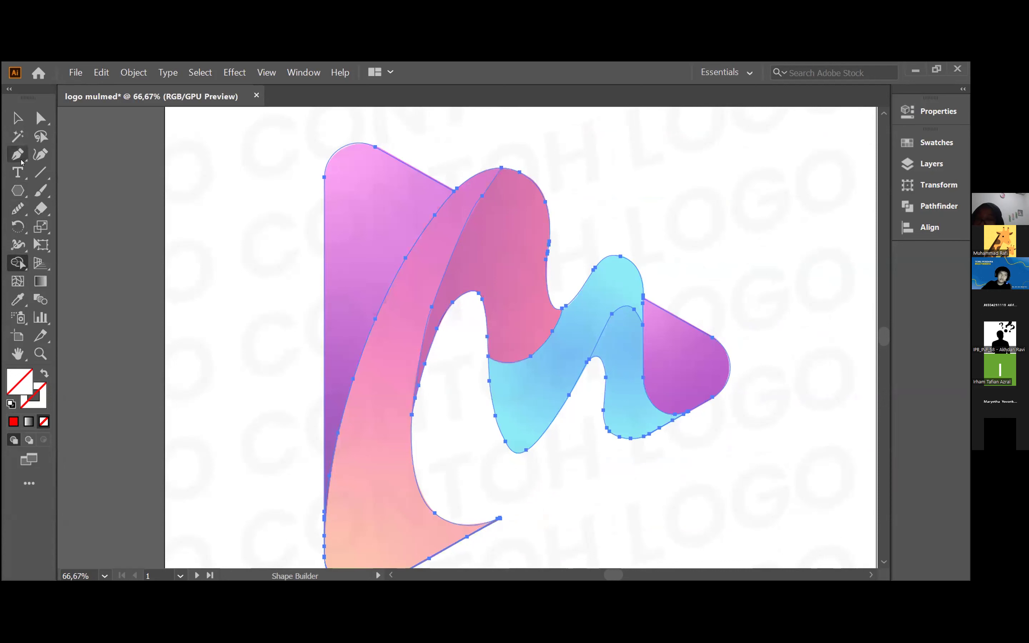
left_click_drag(20, 161, 119, 173)
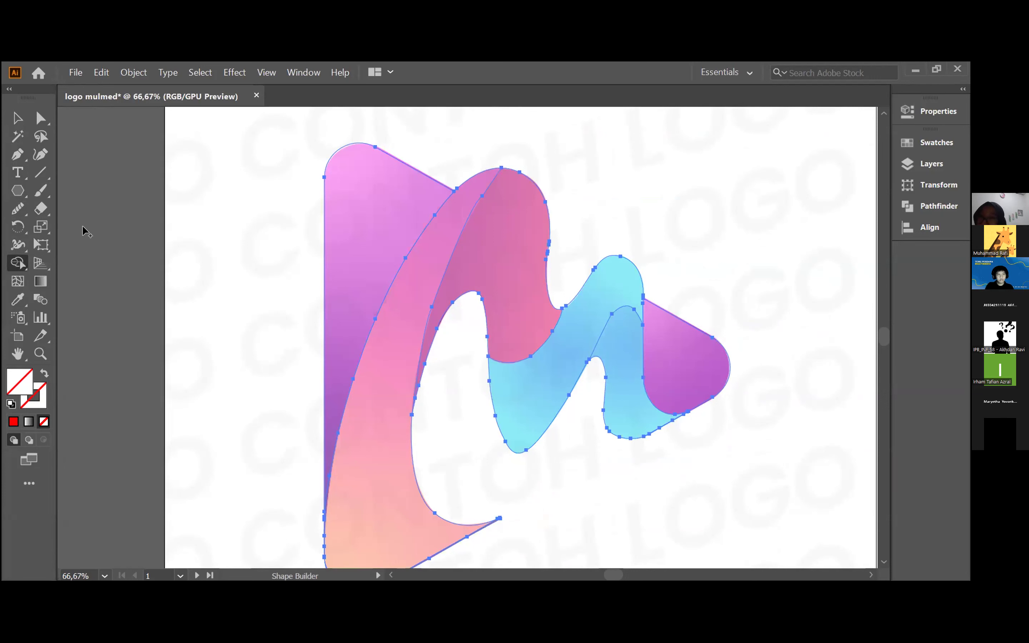
key("v")
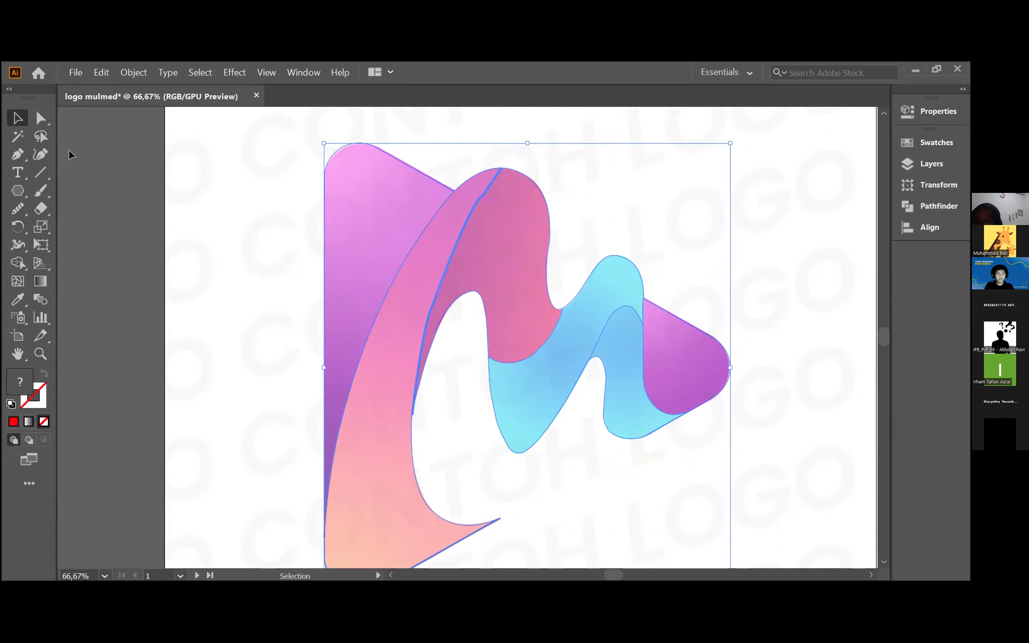
Extend the upper end of the long pink fold path with the Pen tool by about 31 px beyond the M's peak.
left_click(20, 156)
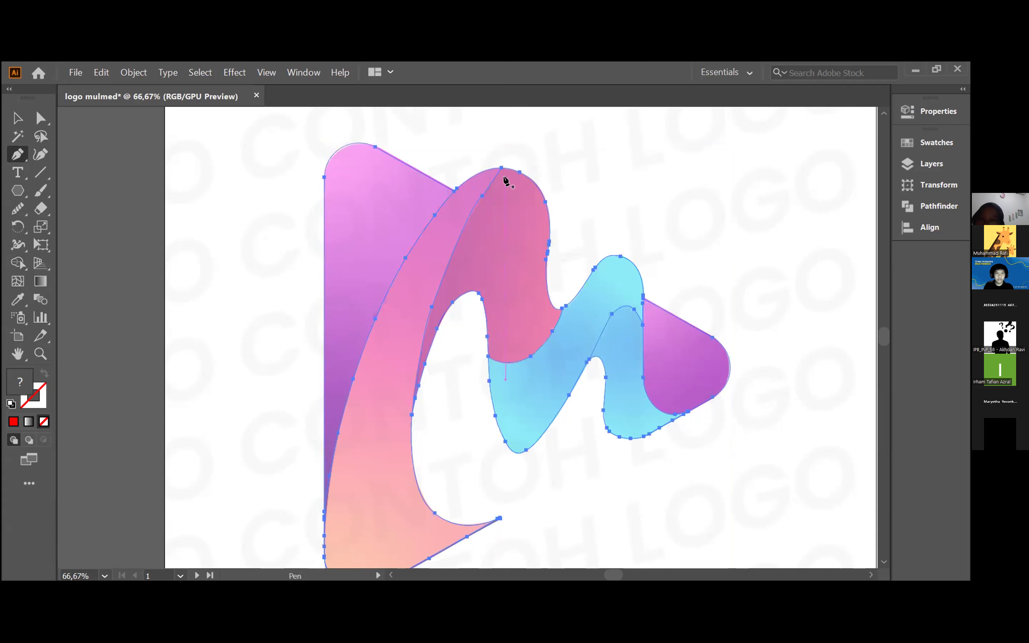
left_click(501, 168)
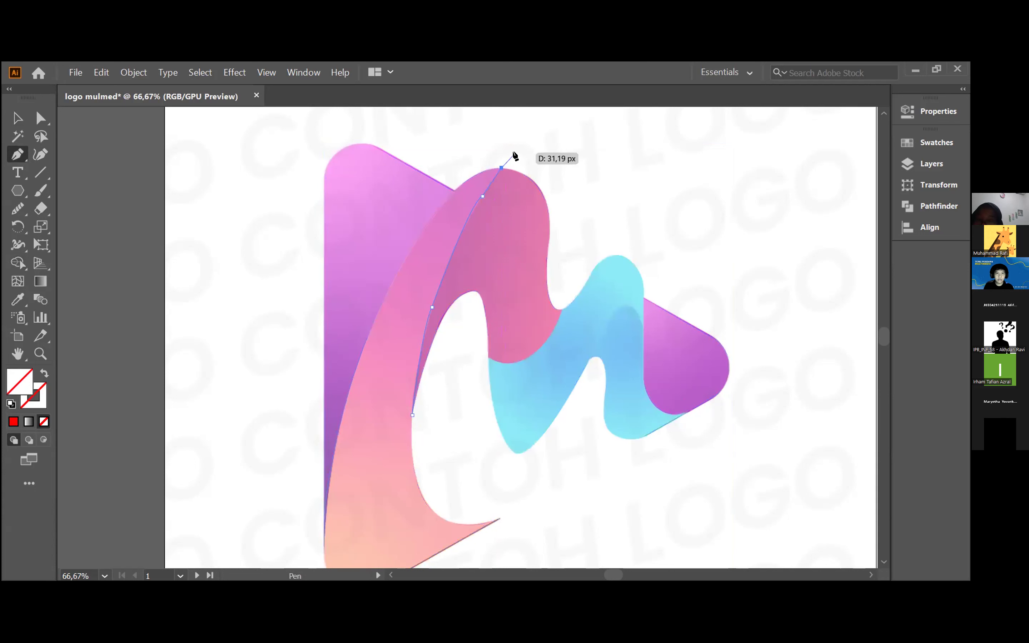
left_click(515, 152)
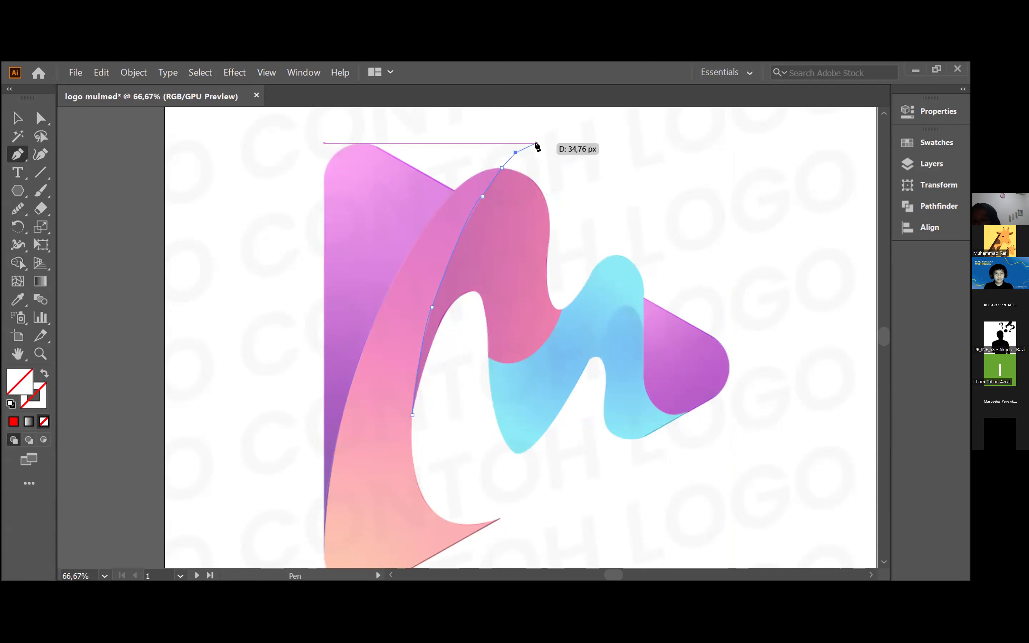
key("v")
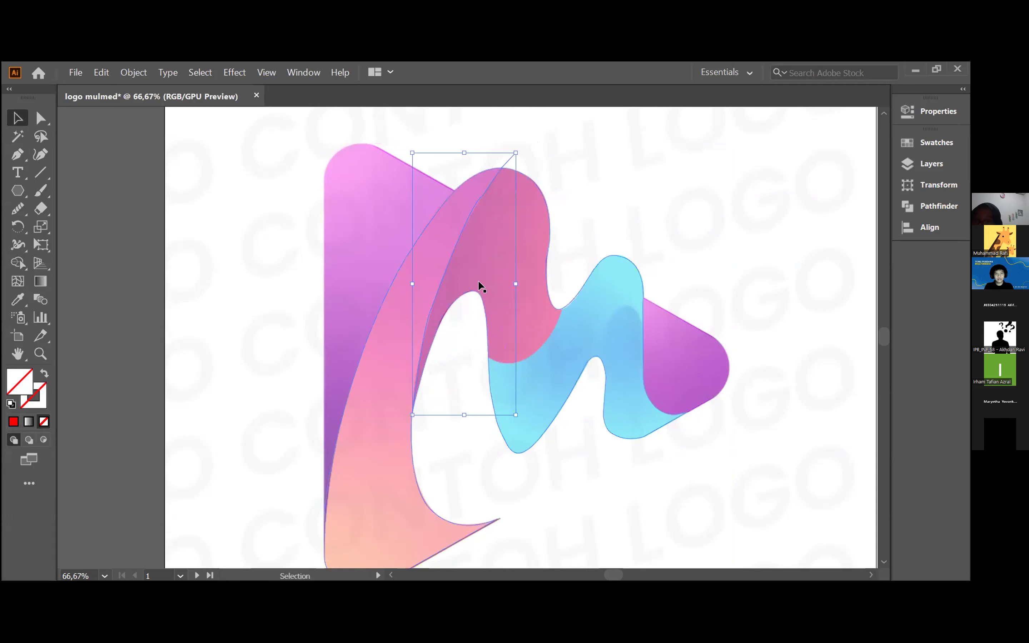
Extend the lower end of the long pink fold path slightly beyond the M's inner edge with the Pen tool and deselect it.
key("p")
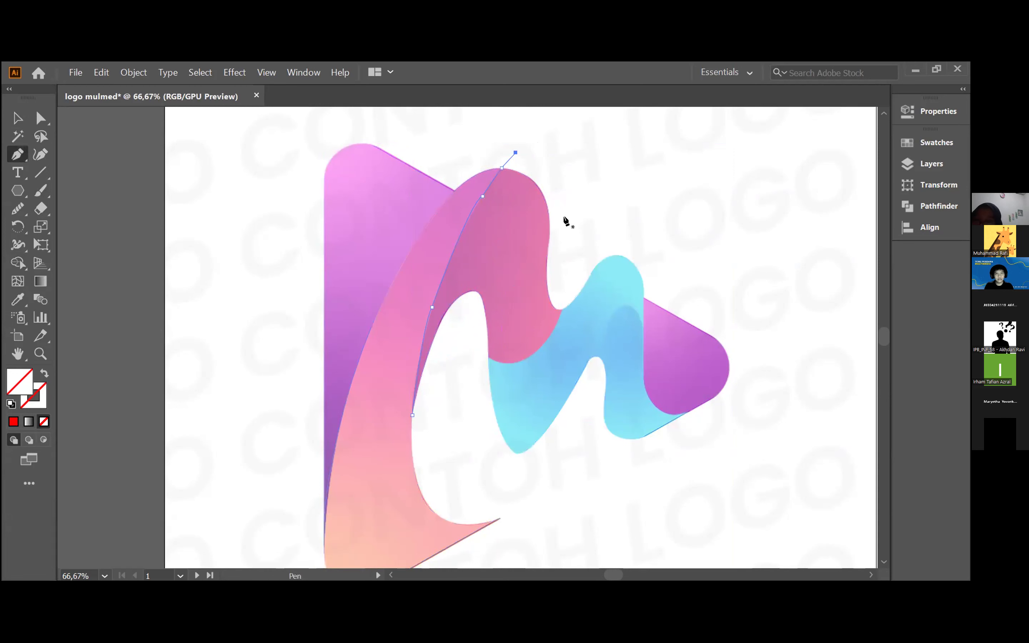
left_click_drag(412, 415, 174, 255)
key("v")
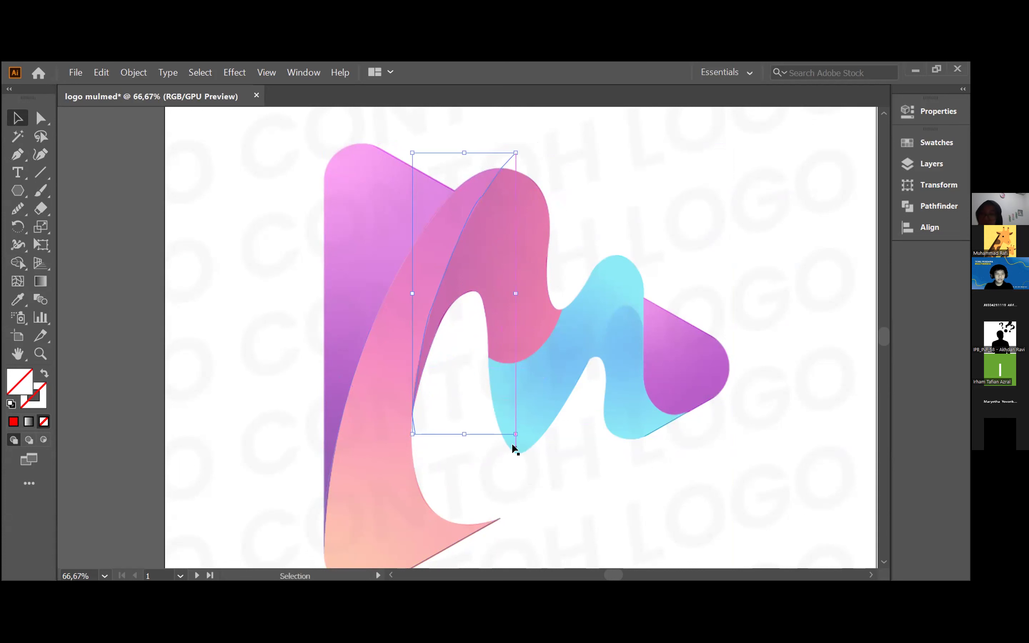
left_click(643, 190)
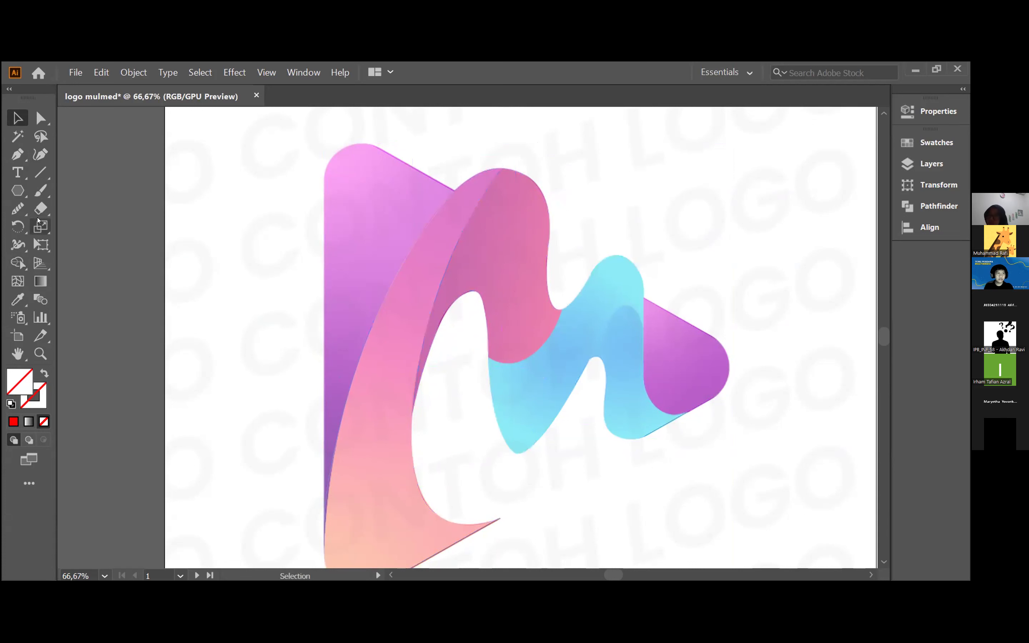
Select all traced shapes and separate the purple, pink and blue sections of the logo with Shape Builder.
scroll(329, 223, "down", 2)
left_click_drag(279, 153, 587, 425)
scroll(517, 372, "up", 1)
left_click_drag(408, 313, 517, 449)
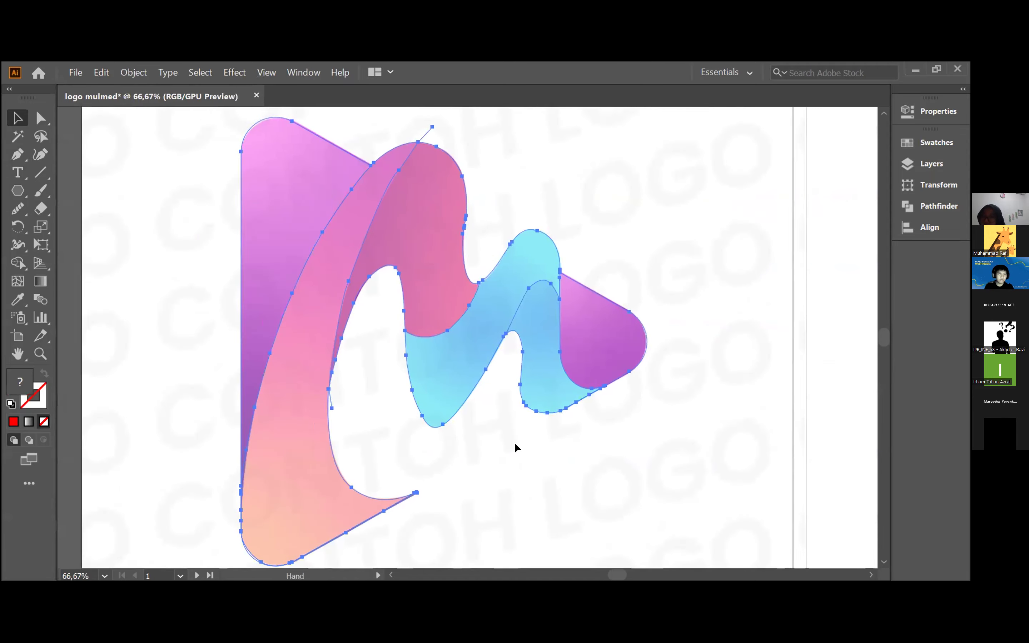
left_click(18, 263)
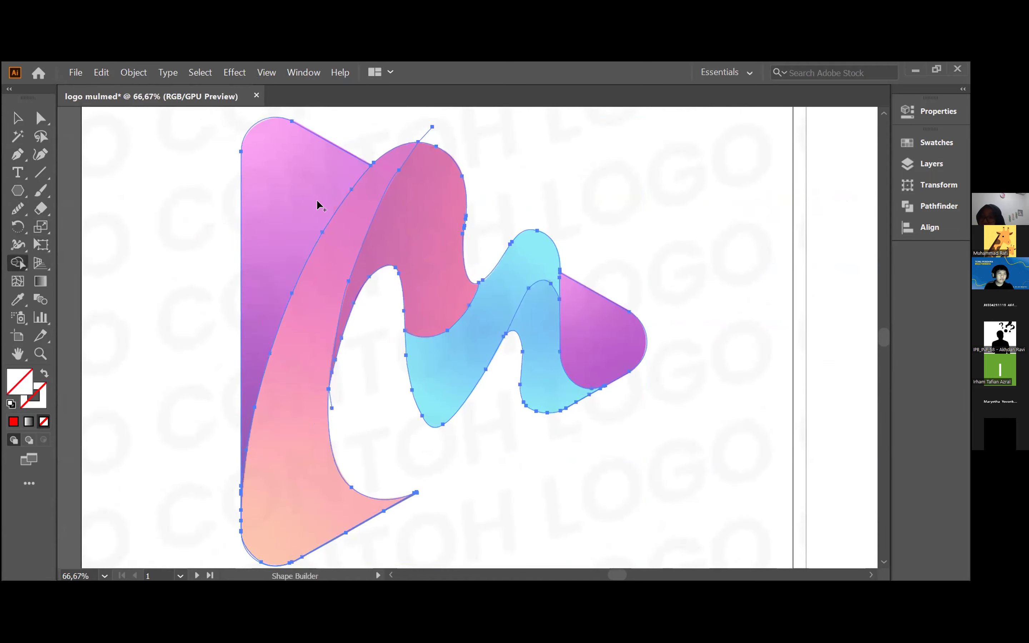
left_click(549, 354)
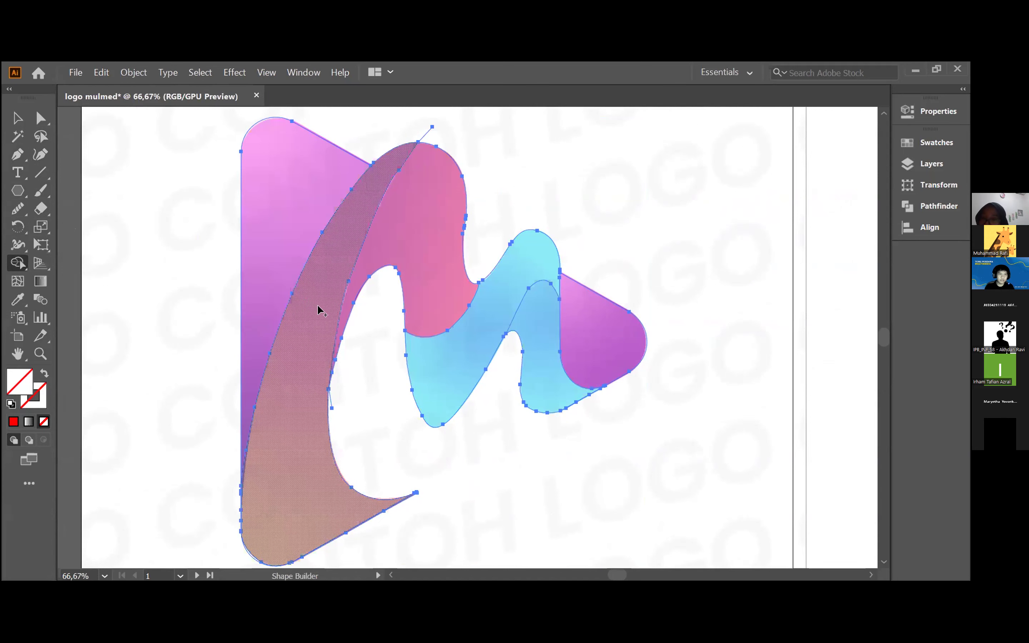
left_click(280, 242)
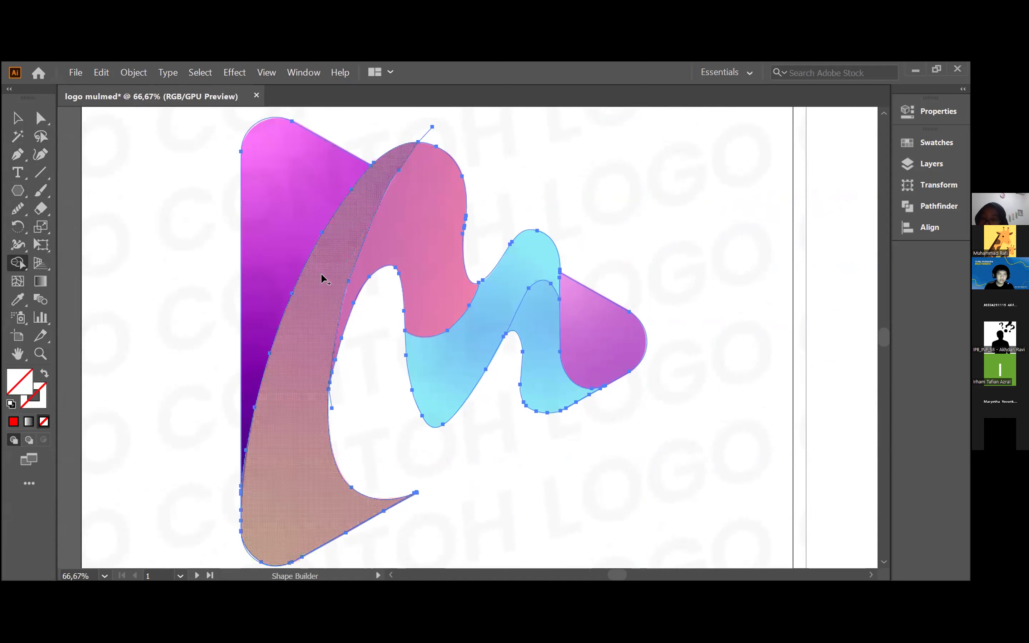
left_click(423, 246)
left_click(537, 347)
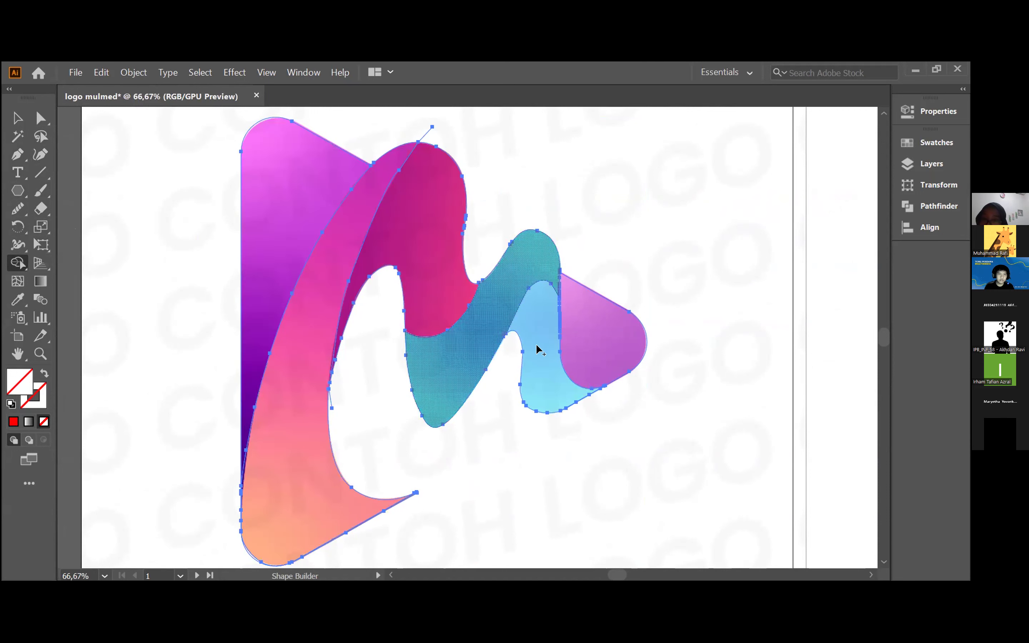
left_click(597, 340)
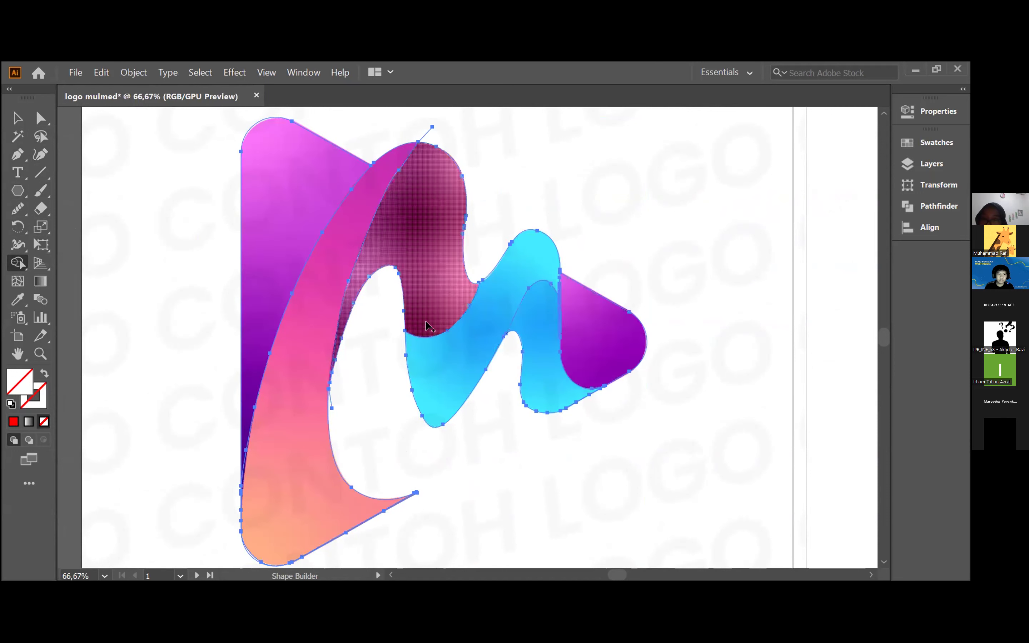
left_click(497, 317)
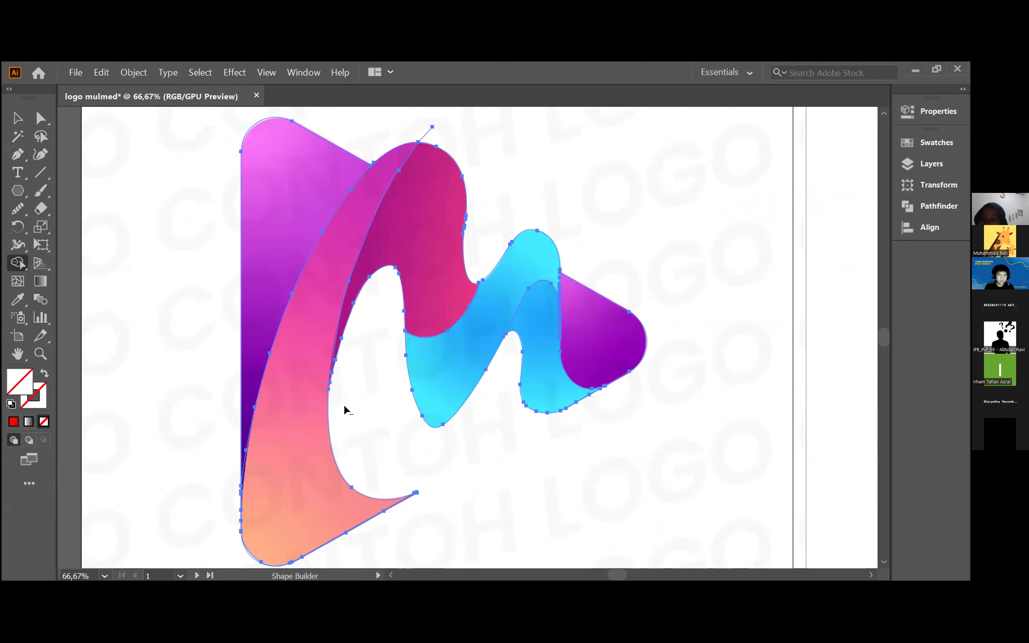
left_click_drag(573, 209, 591, 238)
scroll(595, 252, "down", 2)
scroll(617, 241, "up", 1)
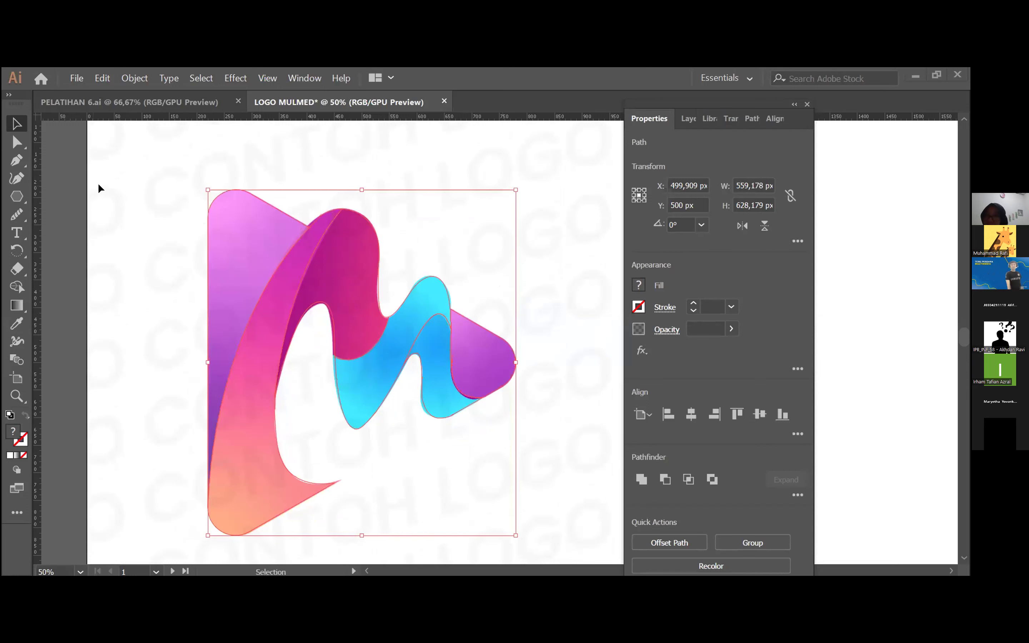
Examine the traced shapes on the LOGO MULMED artboard by selecting the whole logo and clearing the selection.
left_click(178, 170)
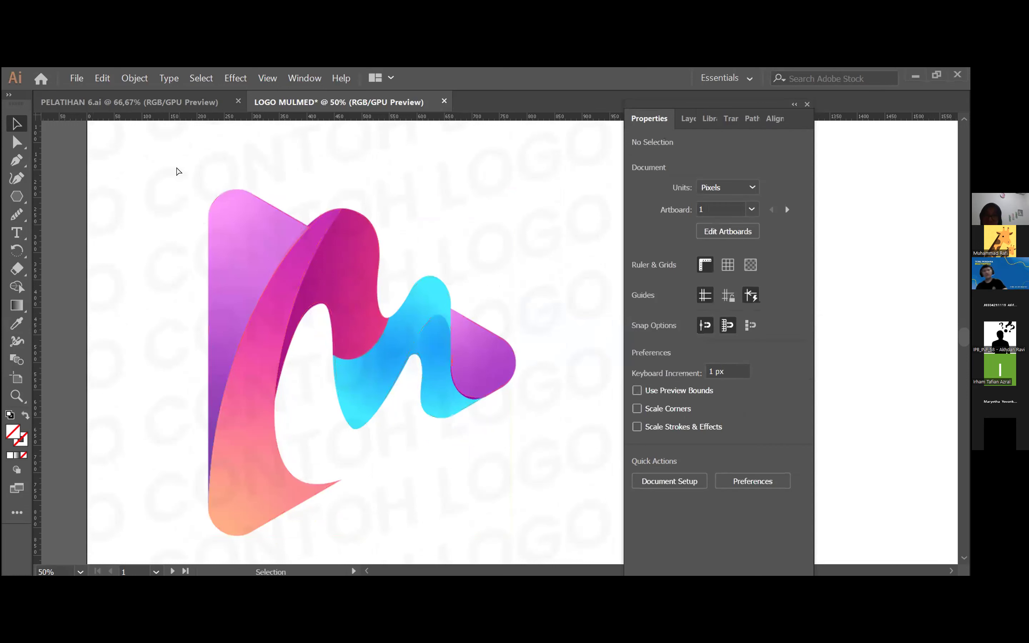
key("ctrl+minus")
scroll(425, 230, "right", 2)
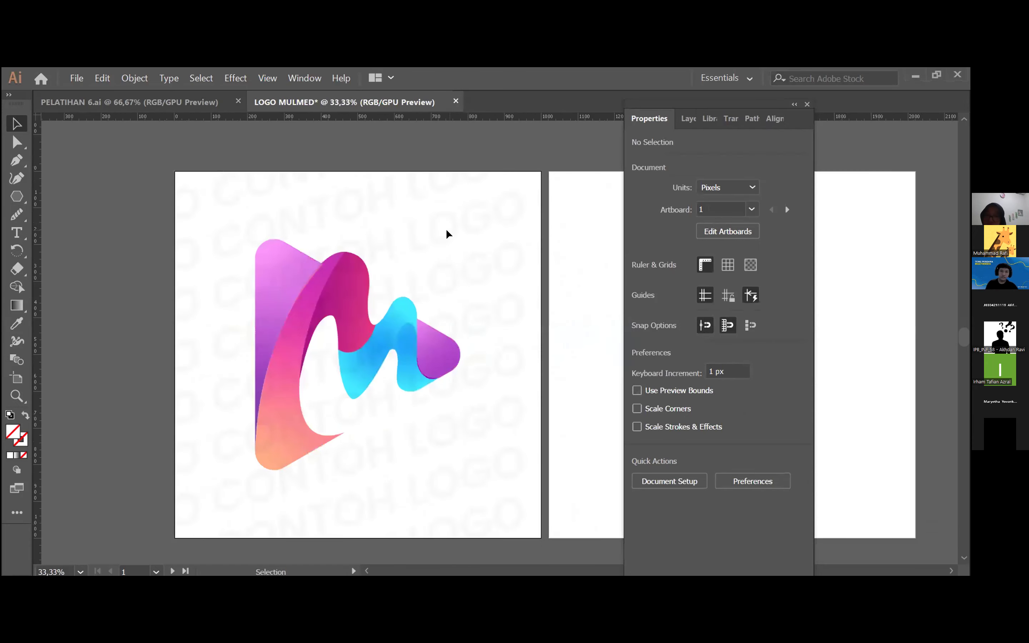
scroll(417, 230, "right", 1)
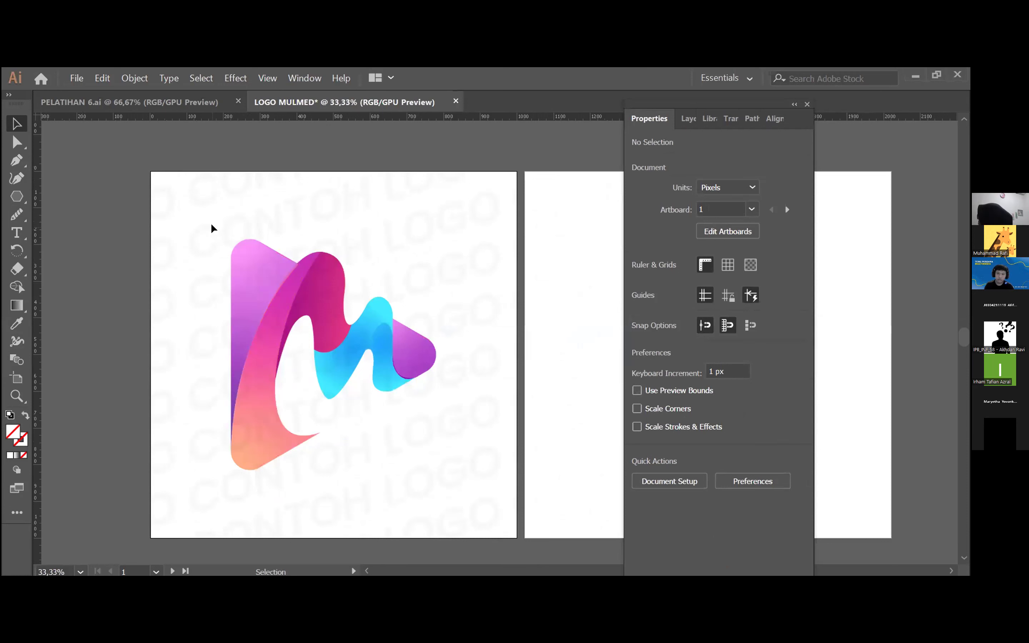
left_click_drag(212, 228, 441, 446)
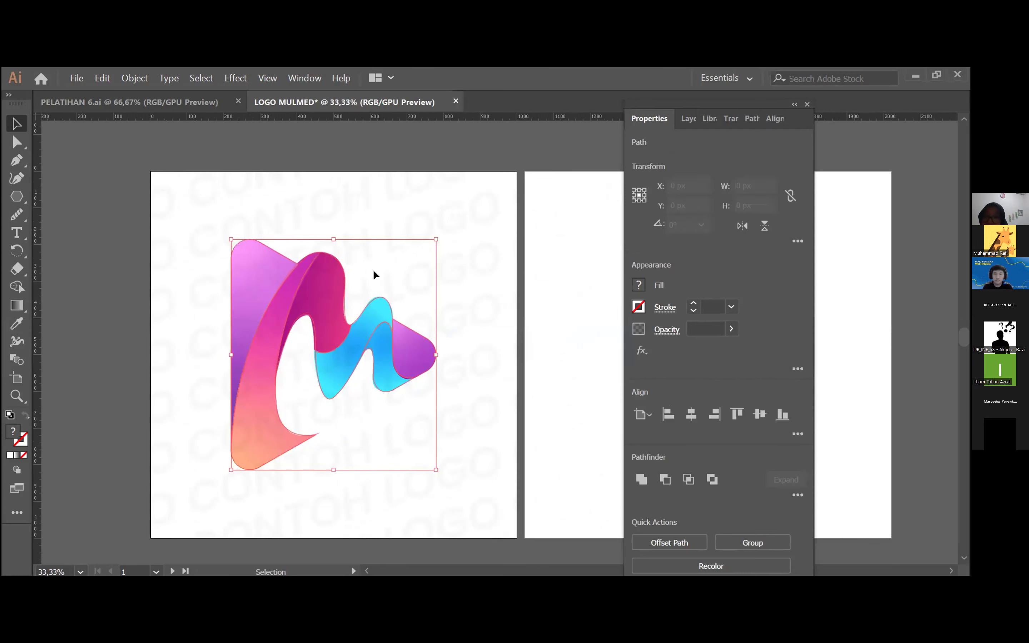
left_click(457, 192)
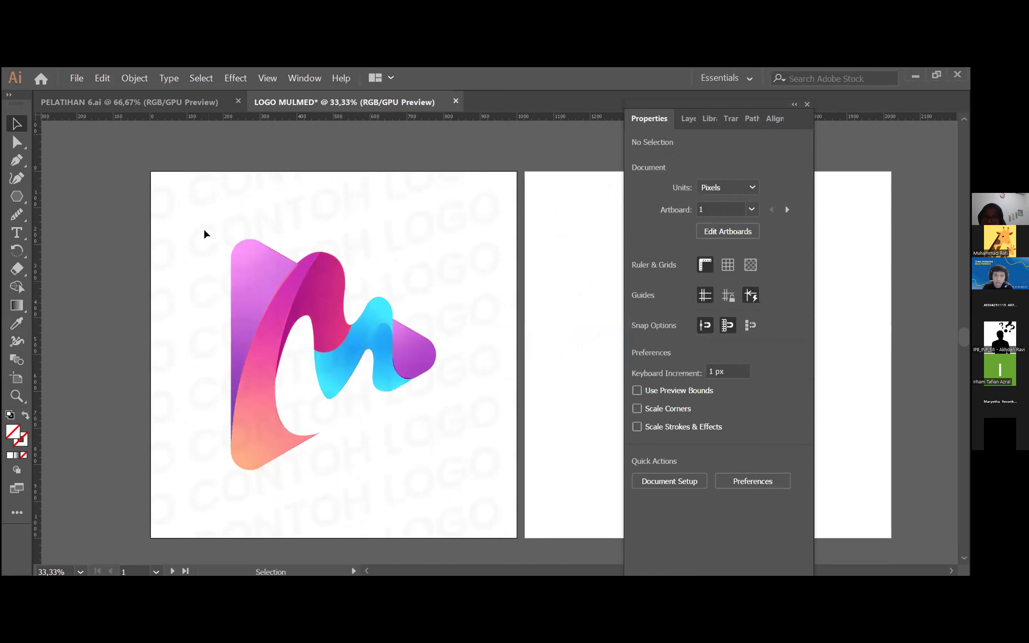
left_click_drag(204, 219, 452, 452)
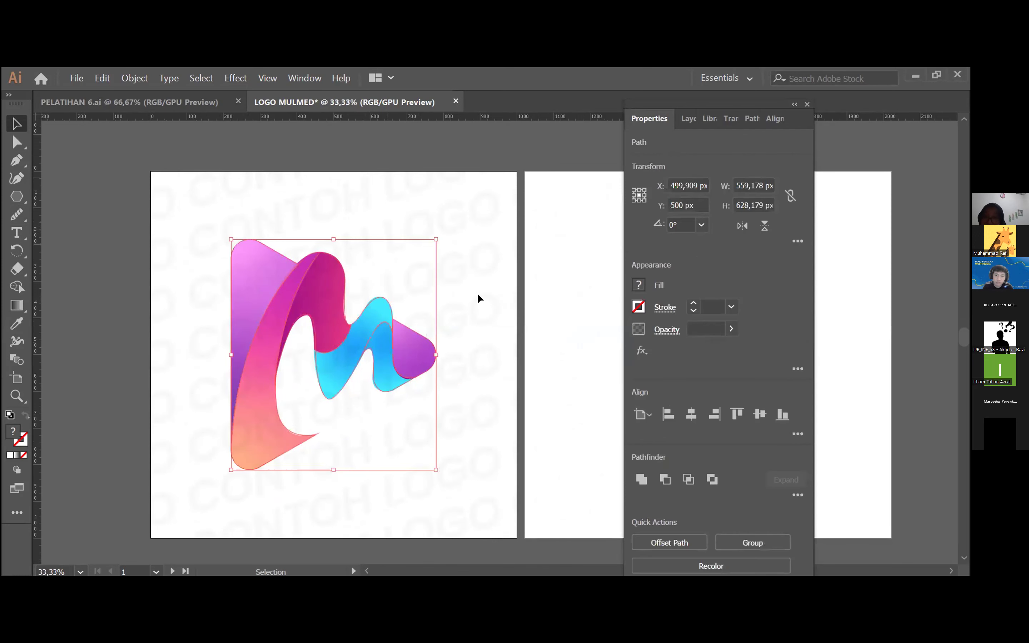
left_click(481, 281)
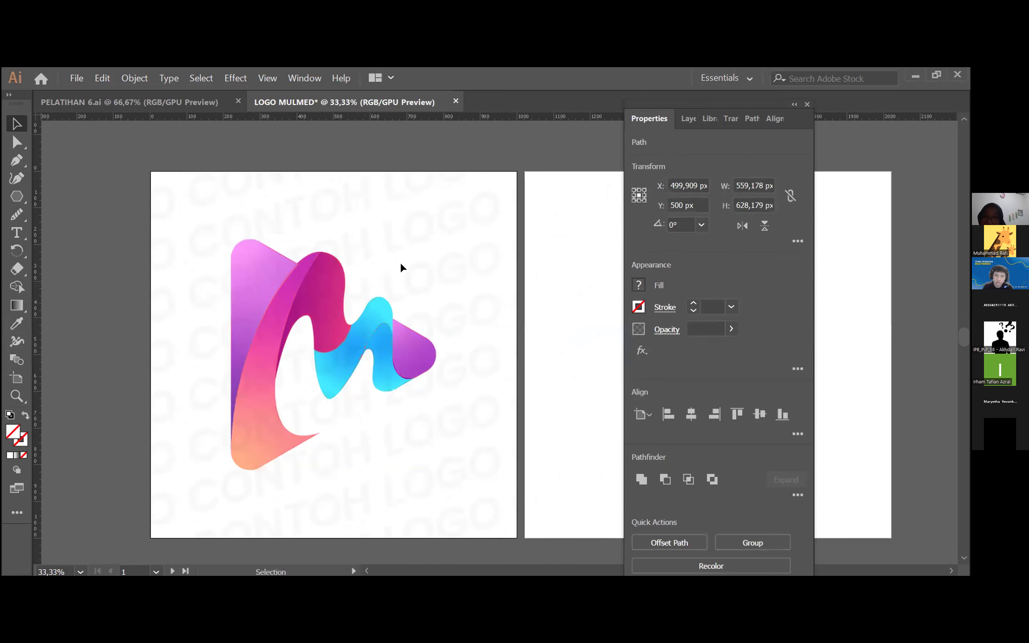
Delete the linked reference image from the CONTOH layer, keeping both layers.
left_click(686, 118)
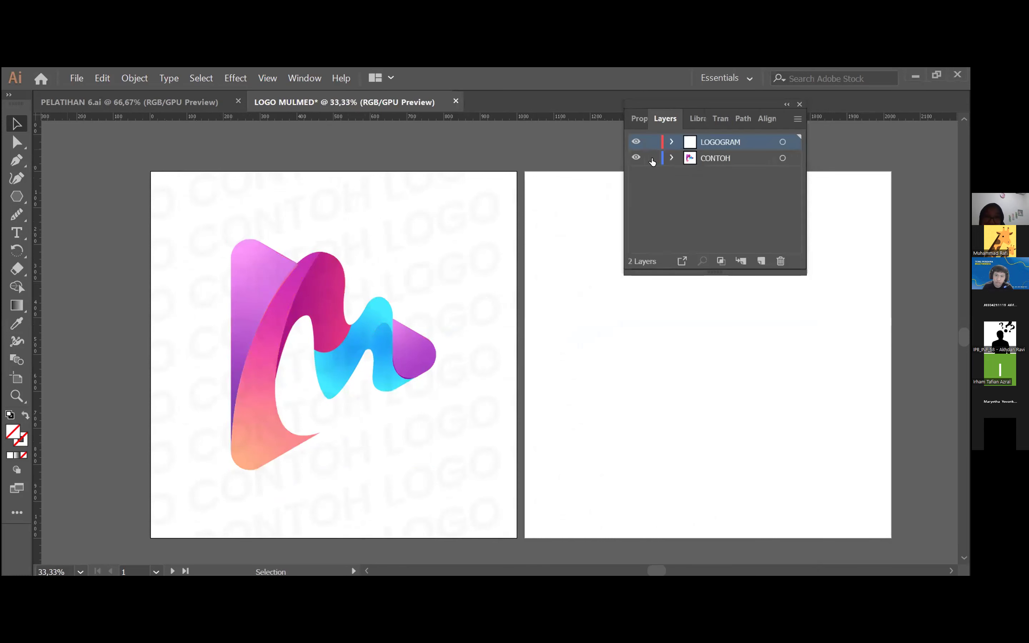
left_click(670, 143)
left_click(671, 144)
left_click(673, 158)
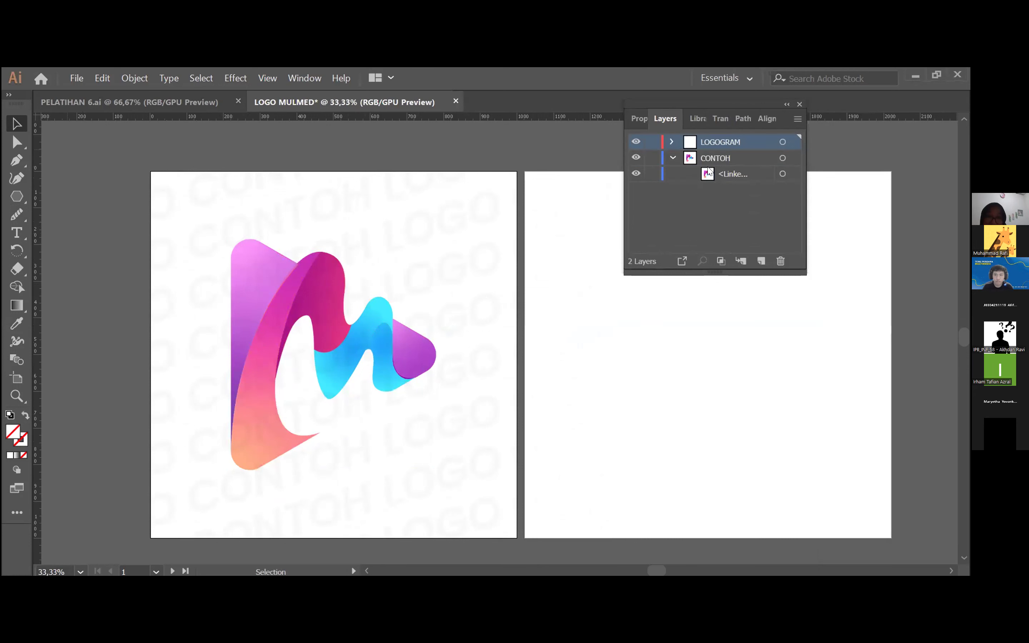
left_click(723, 175)
left_click(579, 328)
scroll(579, 328, "right", 3)
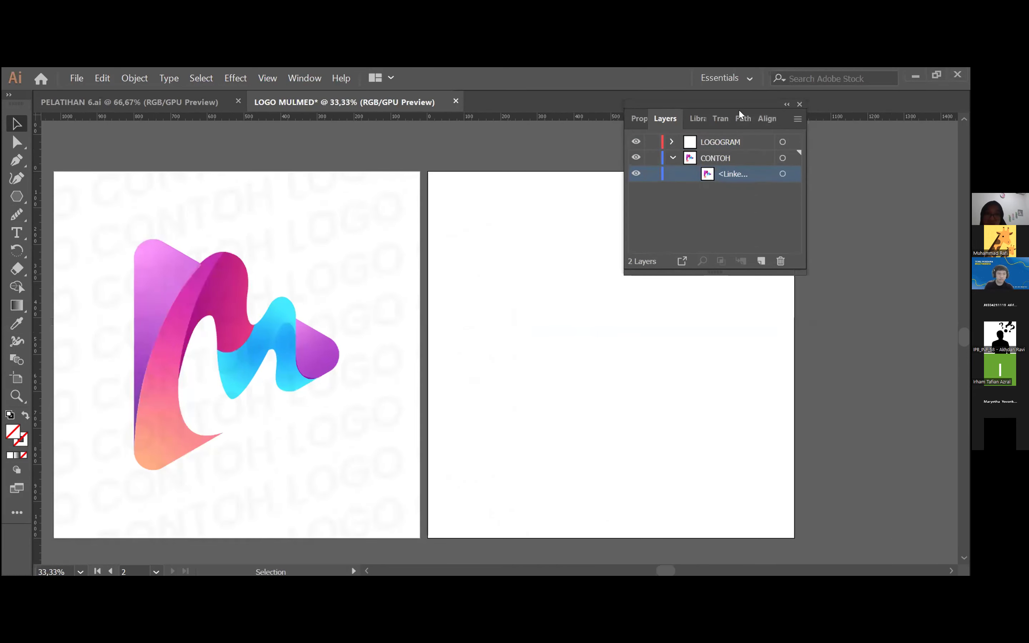
left_click_drag(723, 104, 682, 110)
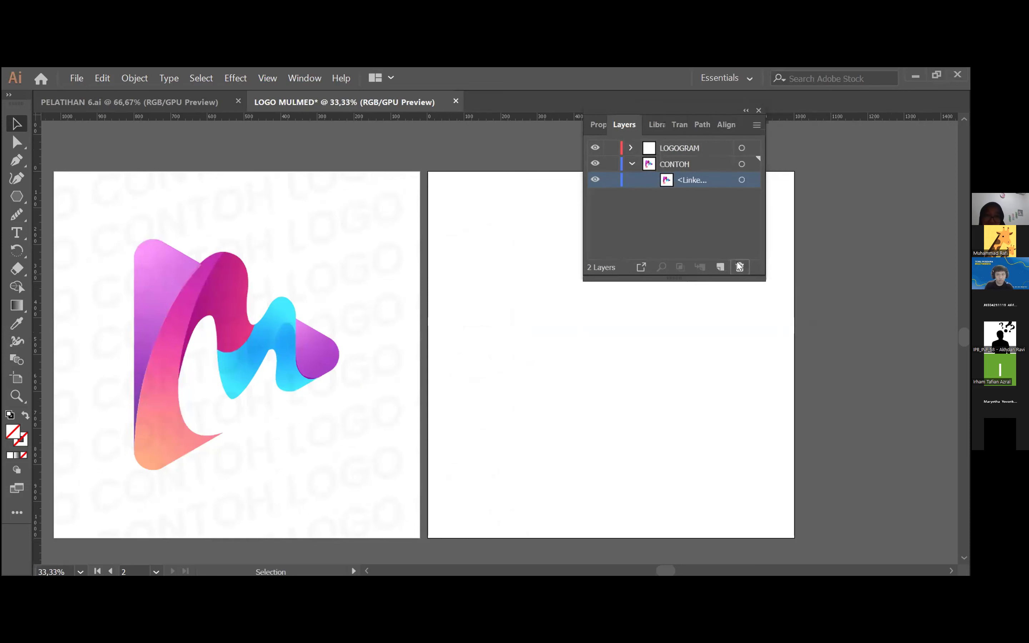
left_click(740, 266)
scroll(495, 243, "left", 1)
scroll(494, 241, "right", 1)
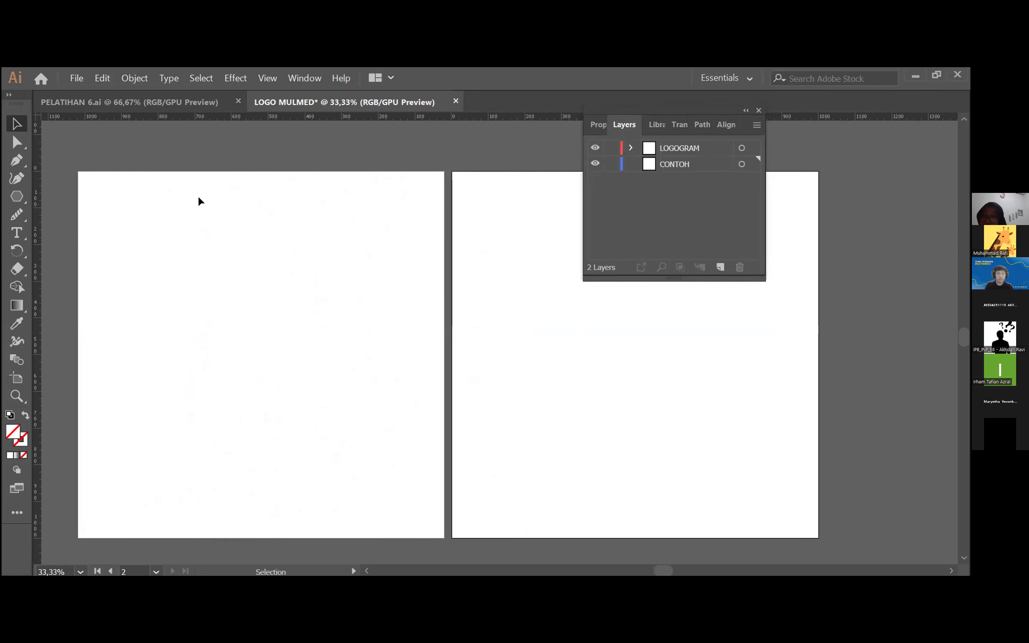
Select all traced logo shapes and fill them with red D94444.
left_click_drag(95, 207, 433, 503)
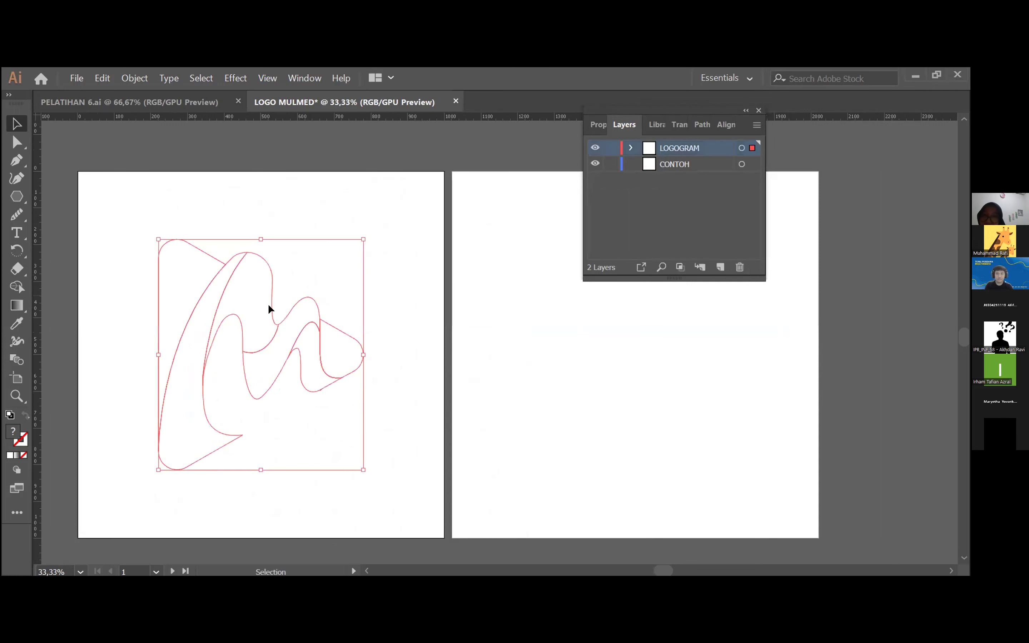
double_click(14, 429)
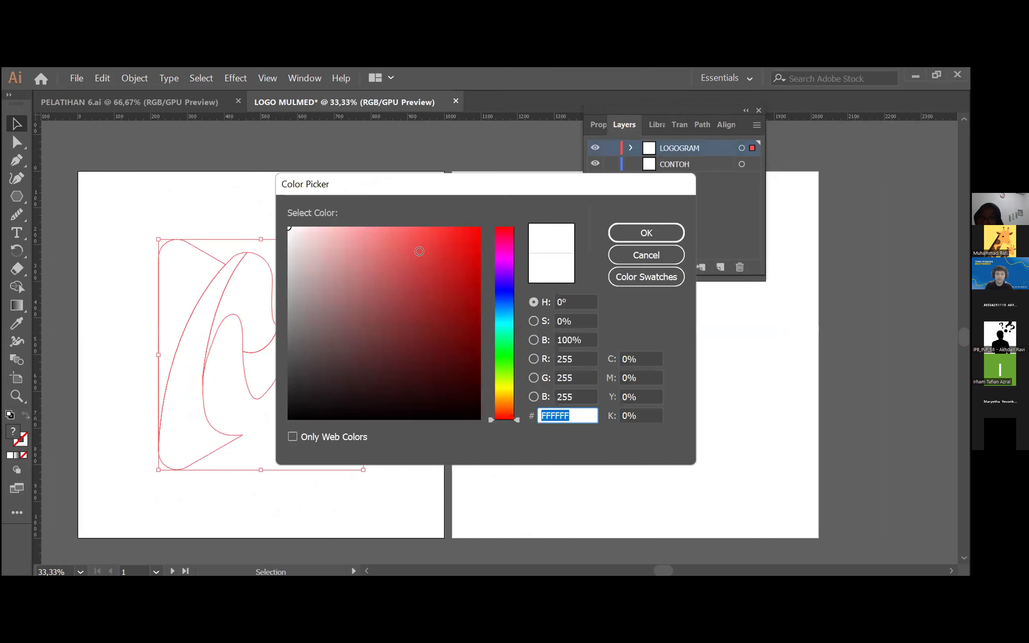
type("D94444")
left_click(646, 232)
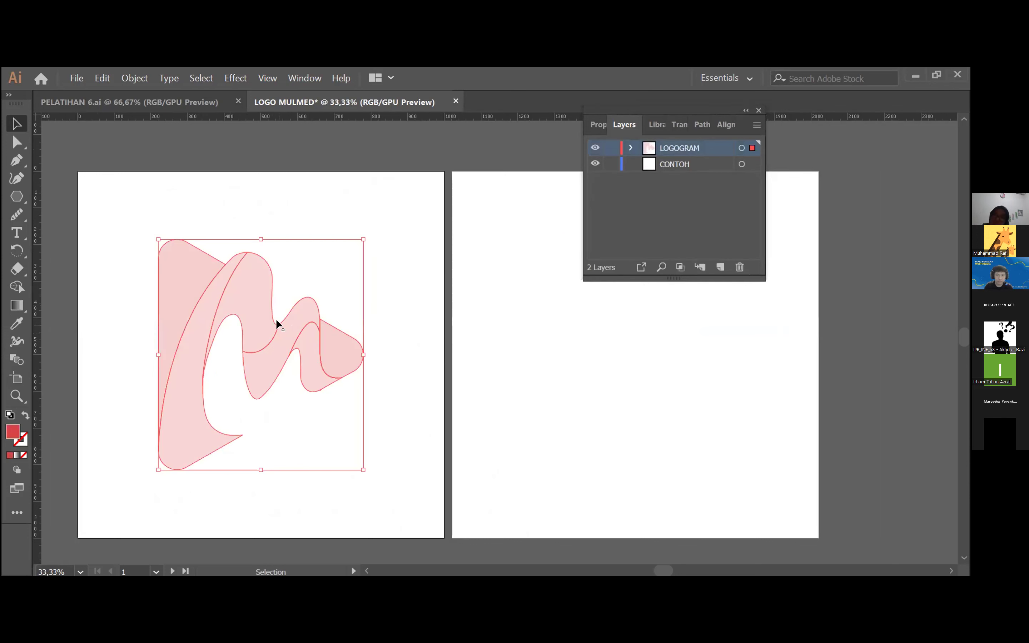
Set the opacity of all red logo shapes to 100% and clear the selection.
left_click(593, 128)
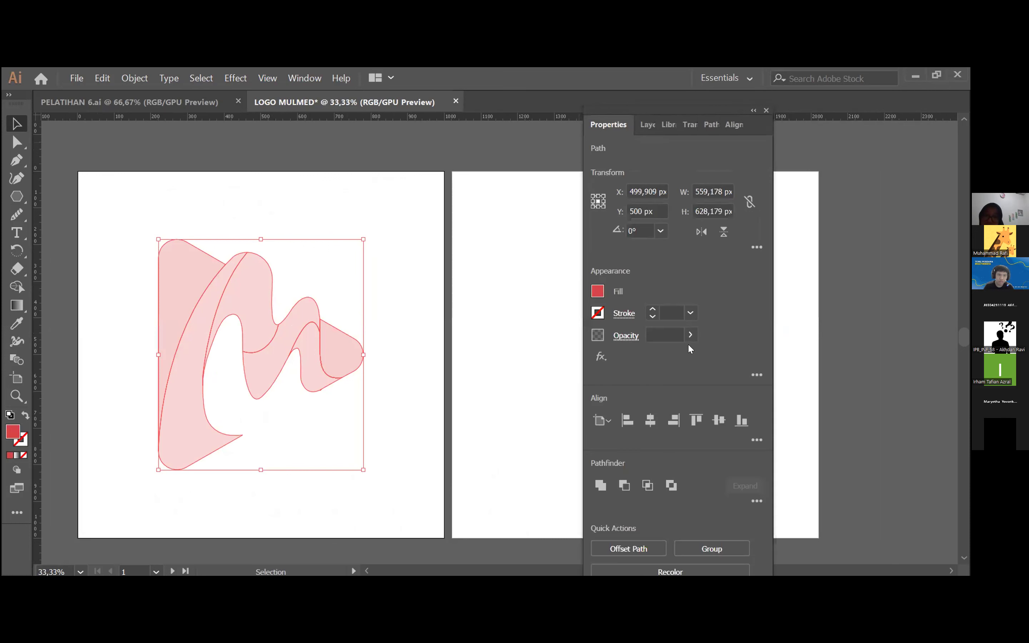
left_click(691, 335)
left_click_drag(632, 353, 722, 358)
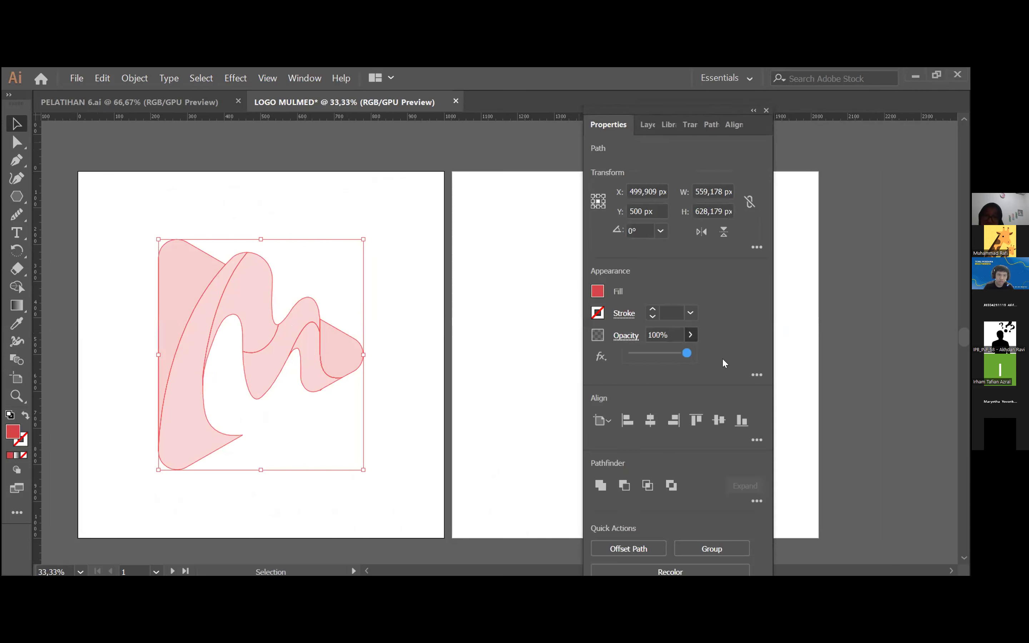
left_click(417, 225)
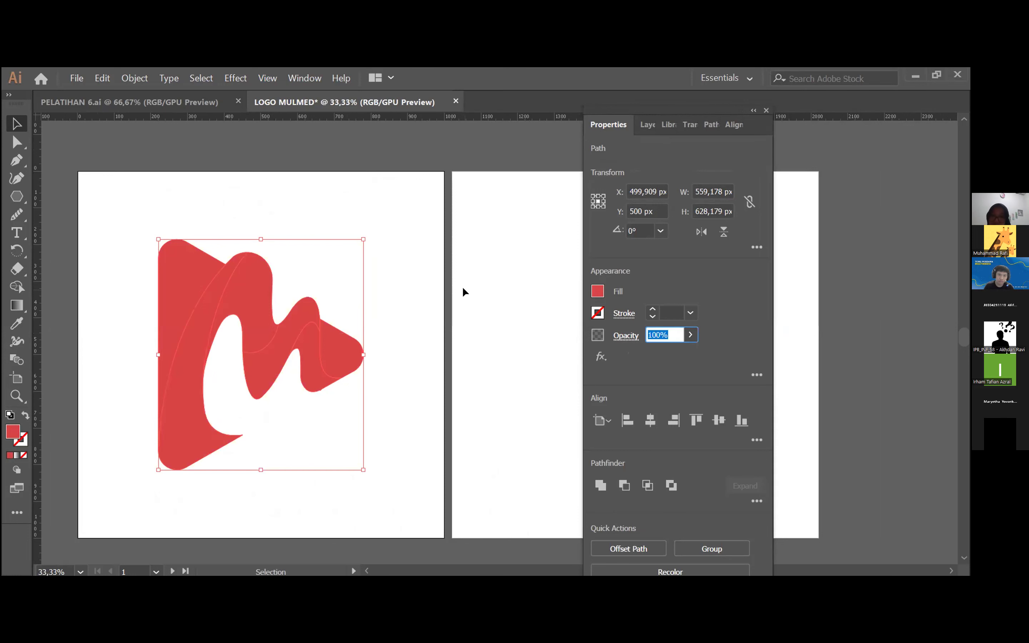
left_click(463, 286)
left_click_drag(181, 222, 359, 449)
left_click(397, 269)
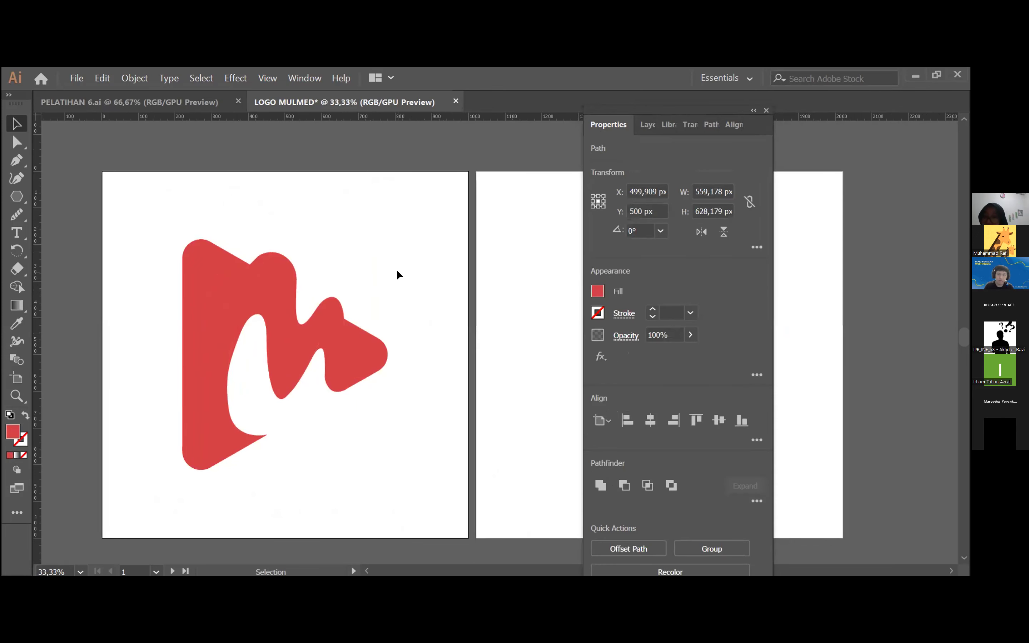
left_click_drag(122, 211, 416, 442)
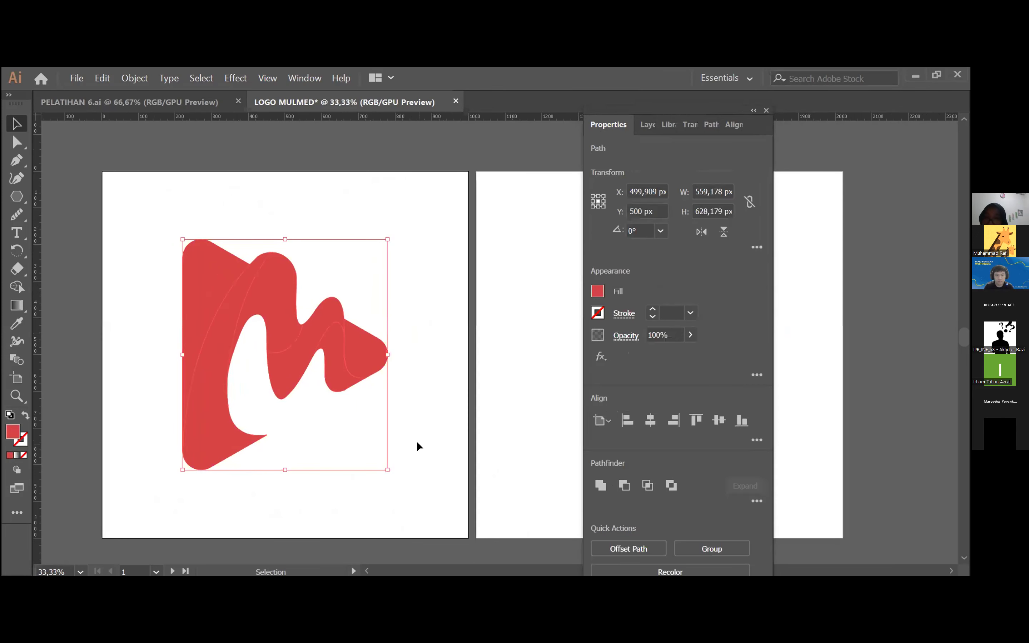
left_click(415, 297)
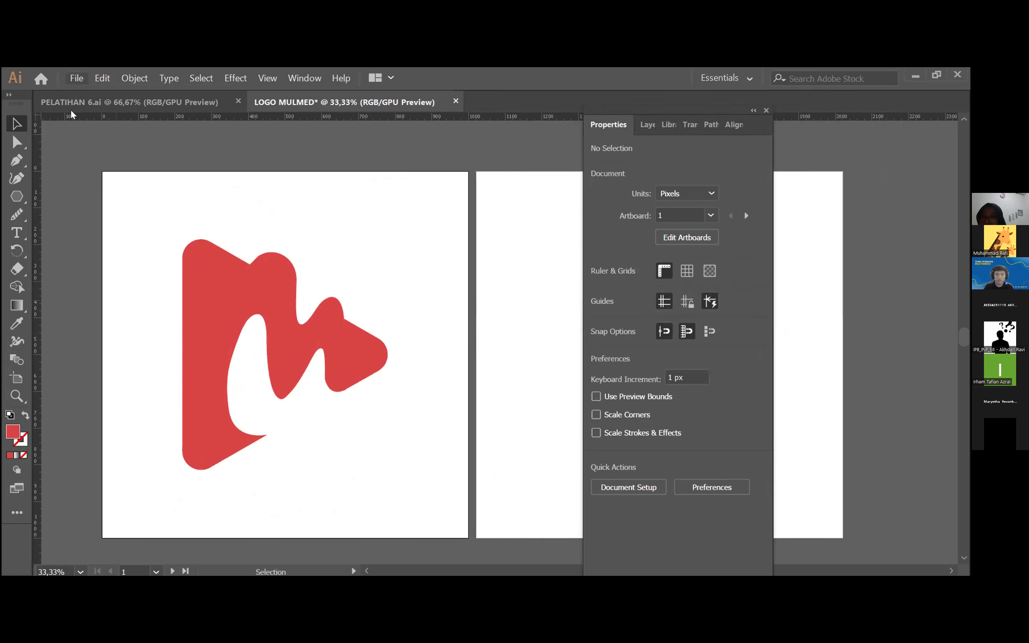
Place the linked PALLETE WARNA-01 image above the logo and scale it down to about 765 px wide.
left_click(77, 78)
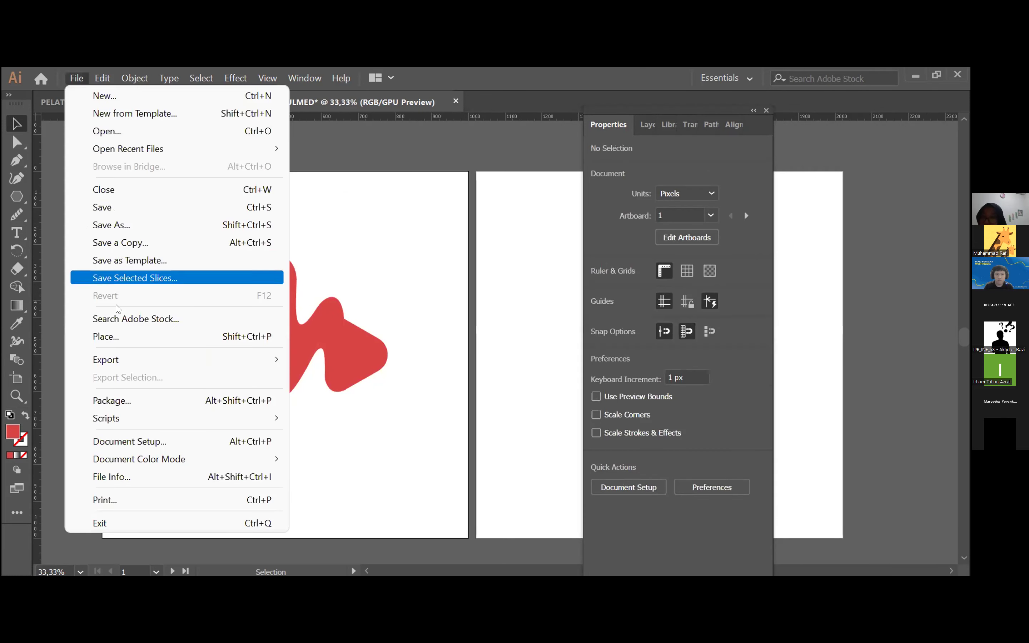
left_click(135, 336)
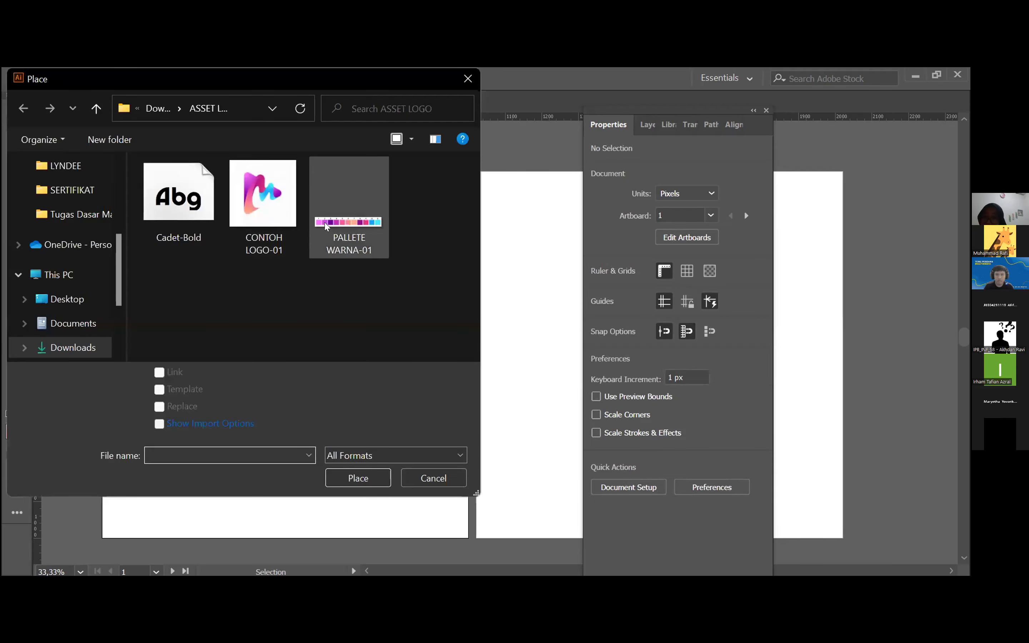
left_click(339, 237)
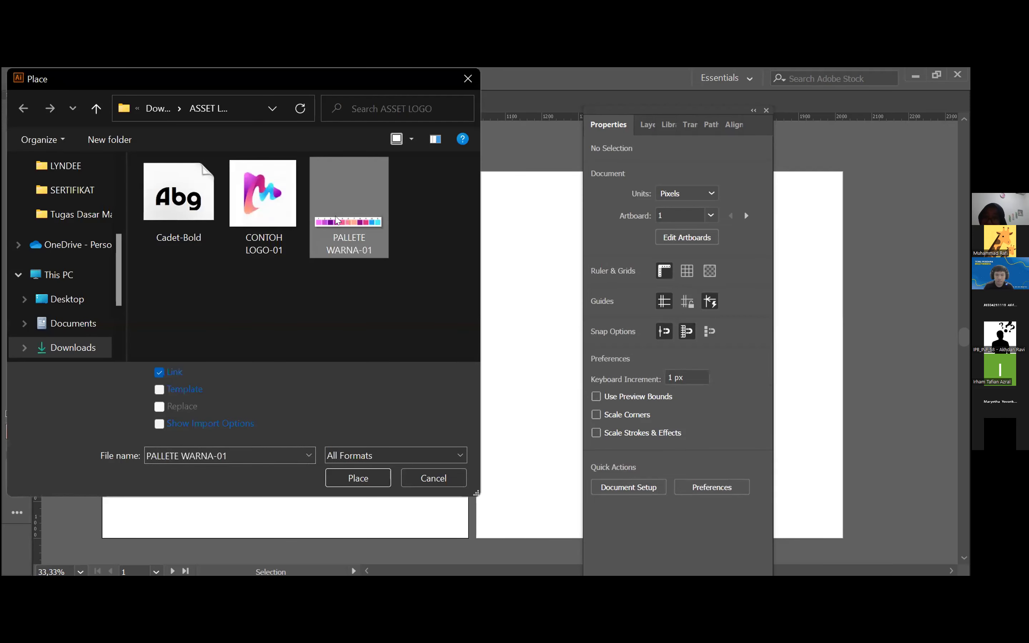
left_click(367, 477)
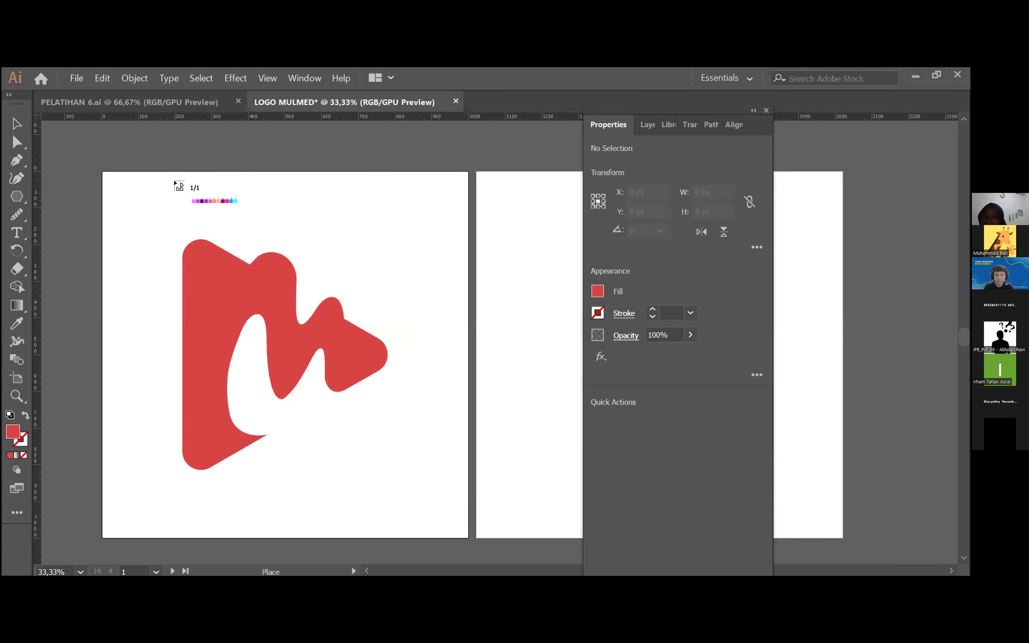
left_click(170, 176)
scroll(447, 246, "right", 3)
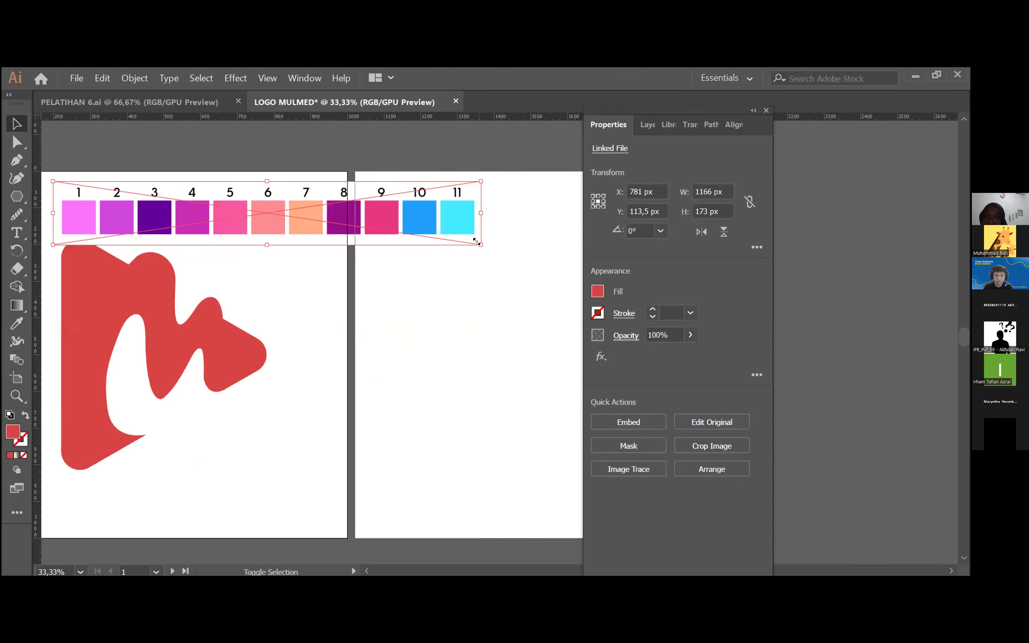
left_click_drag(322, 221, 334, 223)
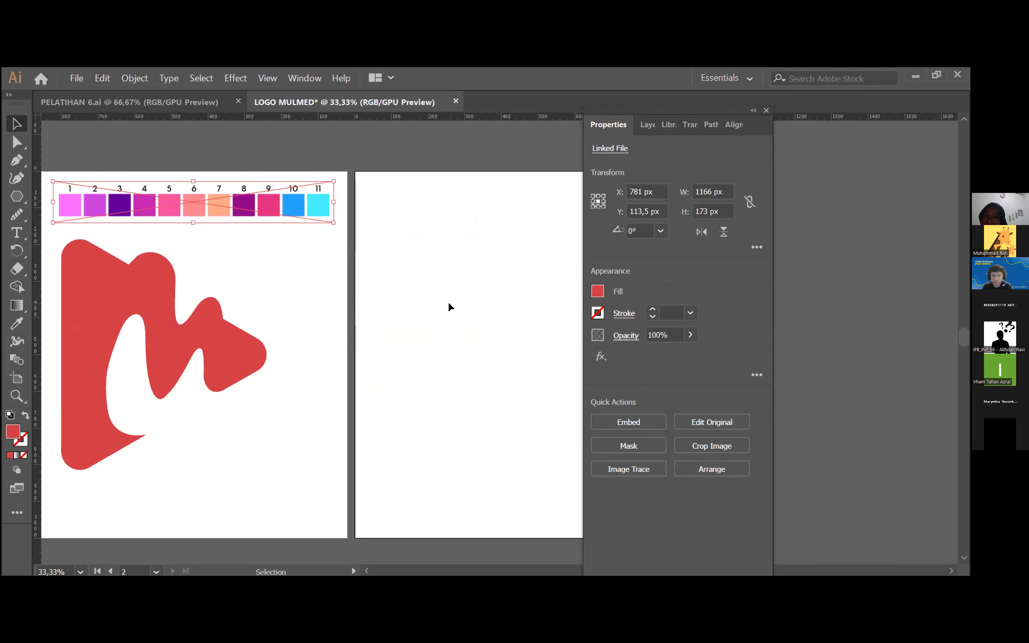
scroll(447, 301, "left", 4)
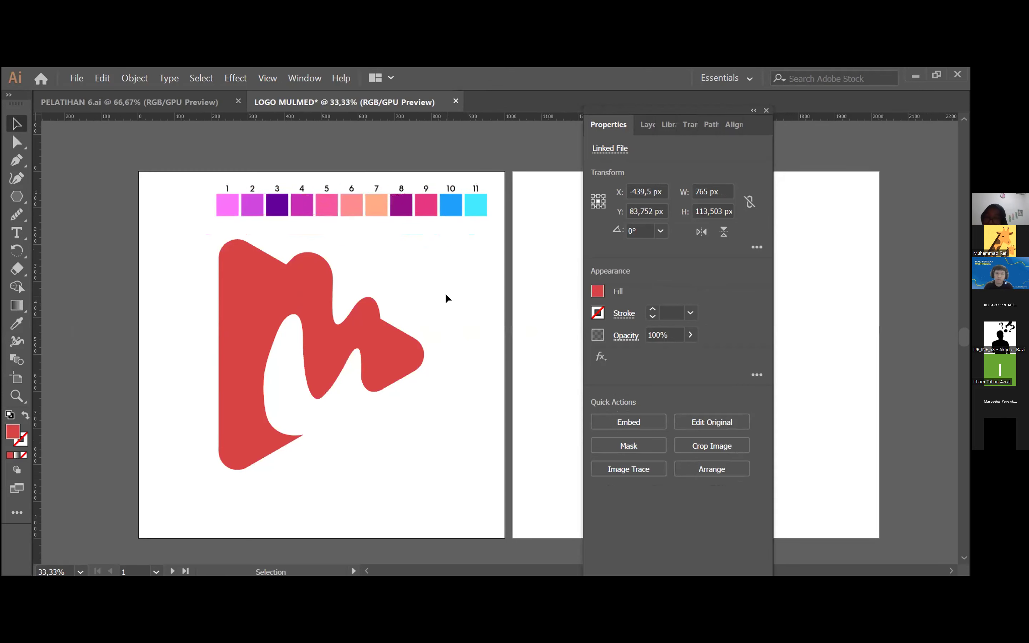
left_click(445, 293)
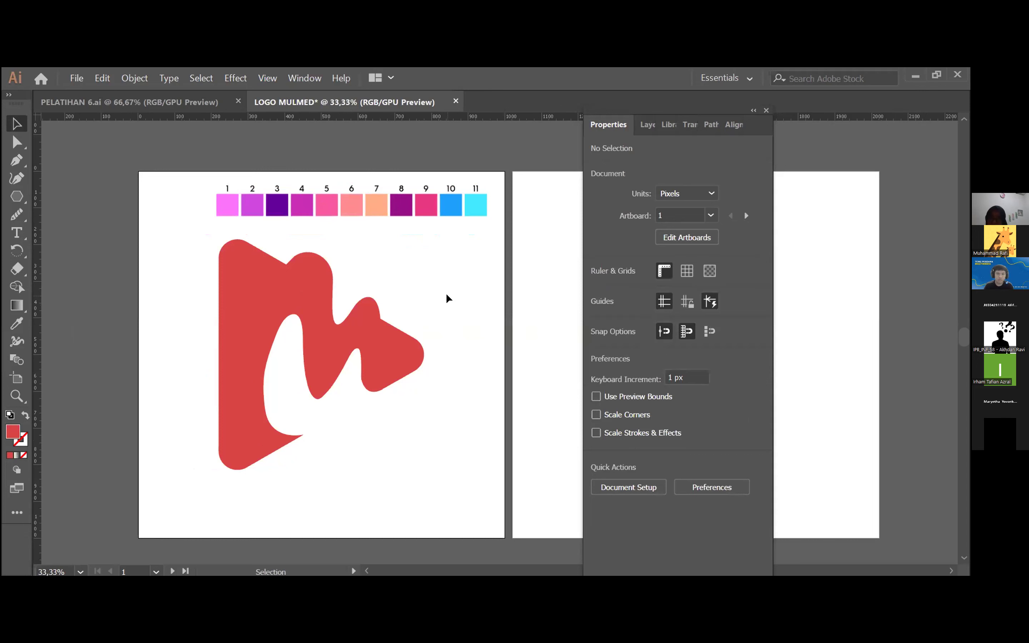
Shift the color palette image over the logo, center it horizontally on the artboard and deselect it.
left_click_drag(370, 209, 354, 210)
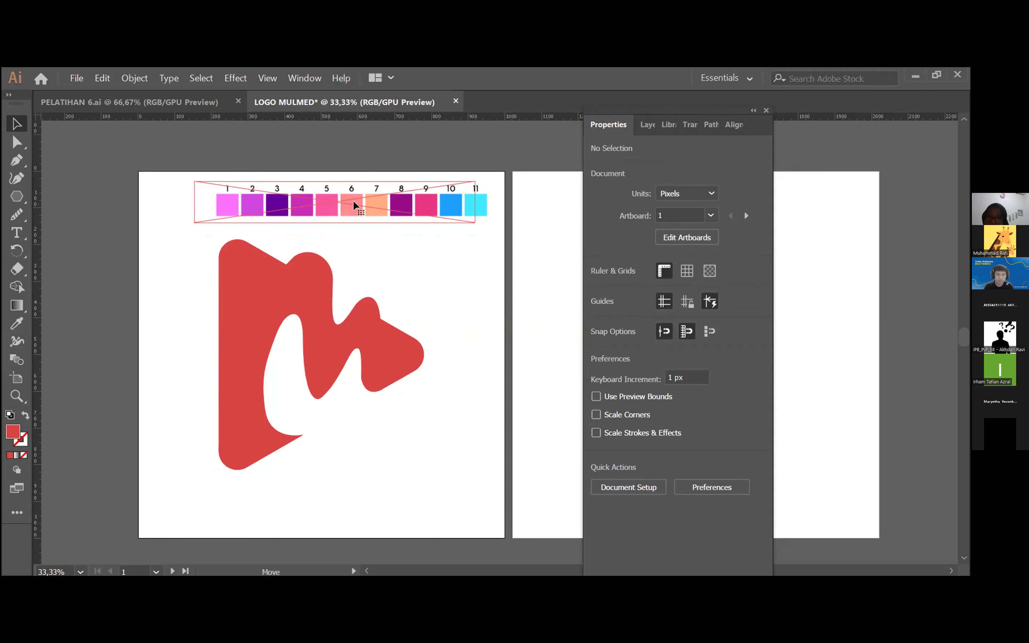
left_click(732, 125)
left_click(623, 165)
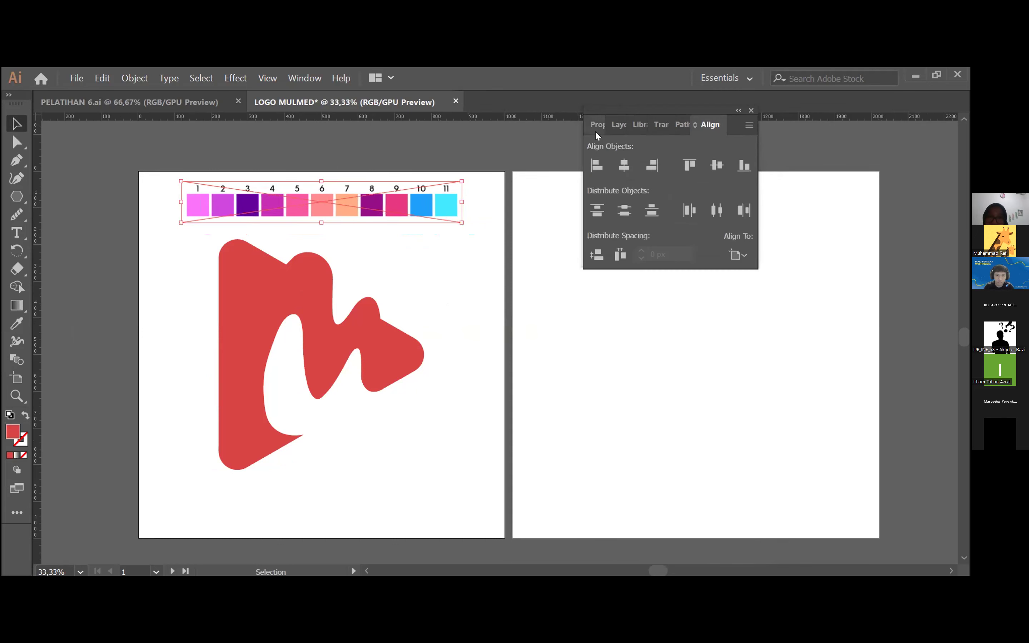
left_click(596, 130)
left_click(485, 175)
left_click(242, 275)
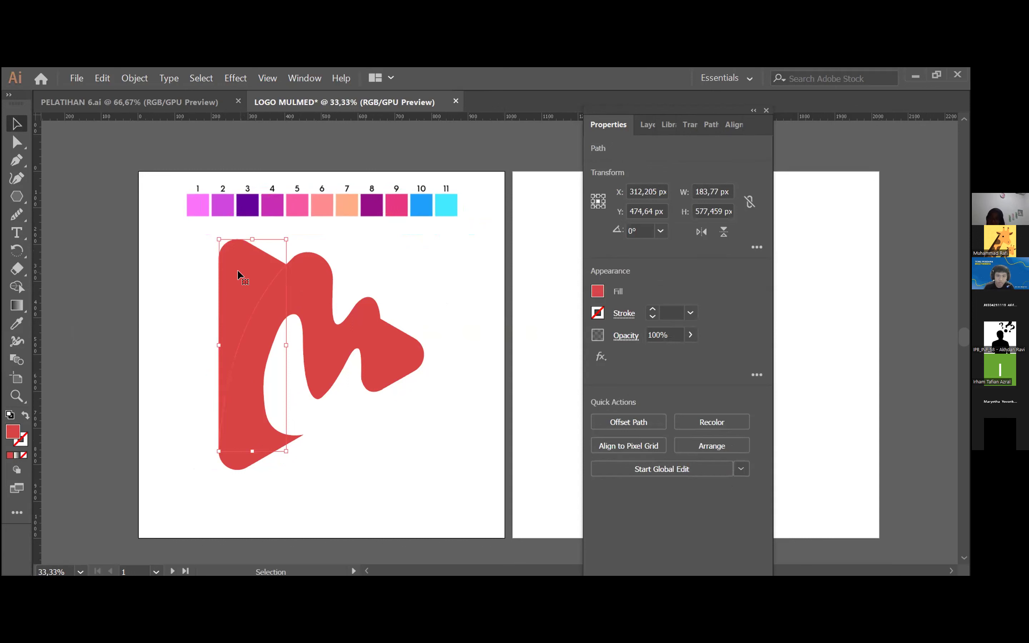
left_click(386, 263)
left_click_drag(193, 269, 433, 434)
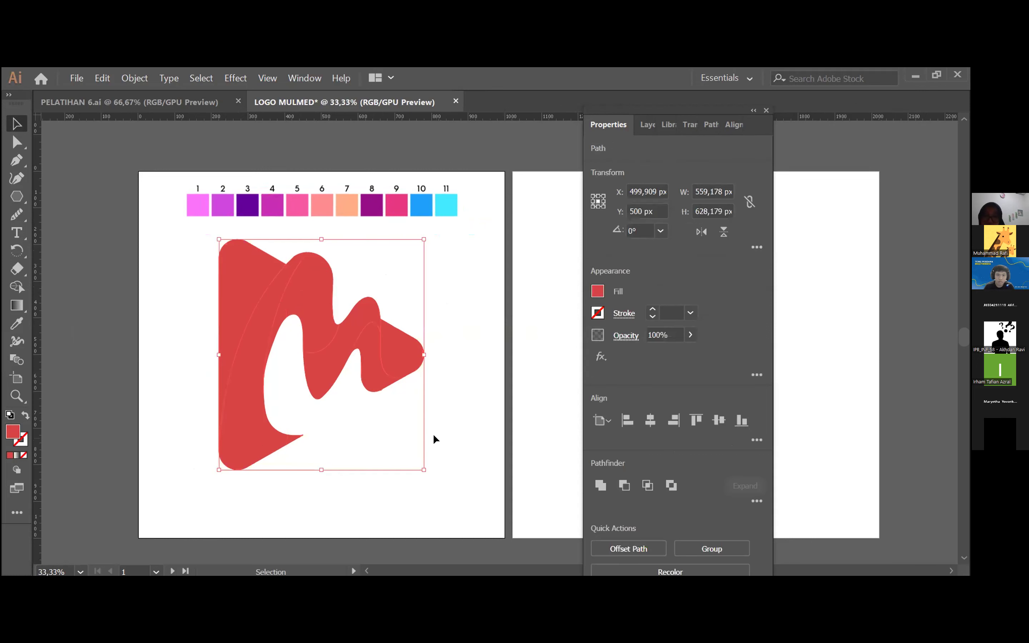
left_click(443, 324)
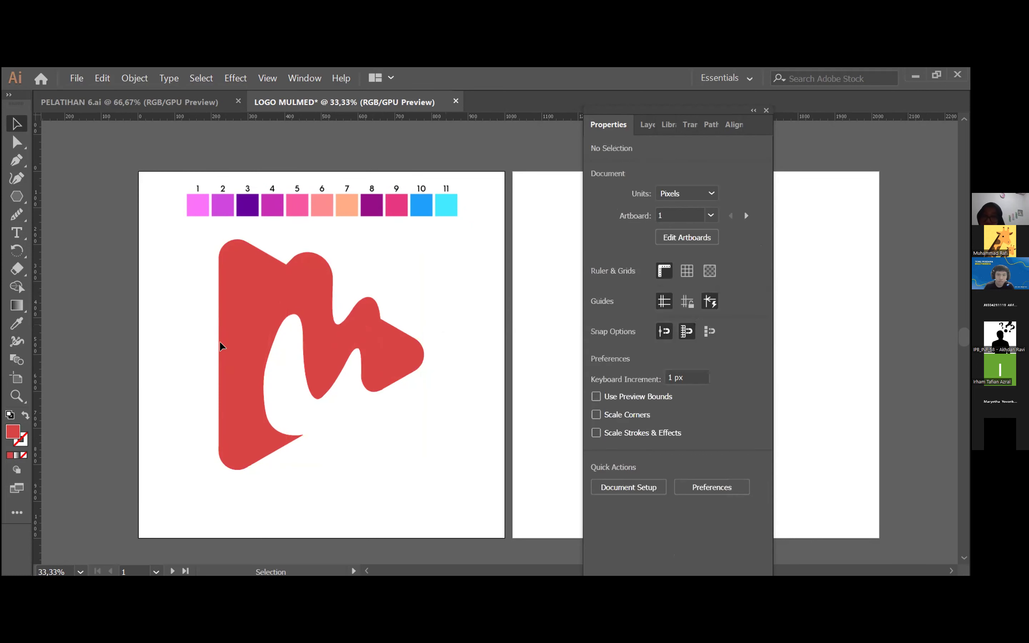
Try linear and radial gradients on the triangle's left section with the Gradient tool, and set it to a freeform gradient.
left_click(245, 293)
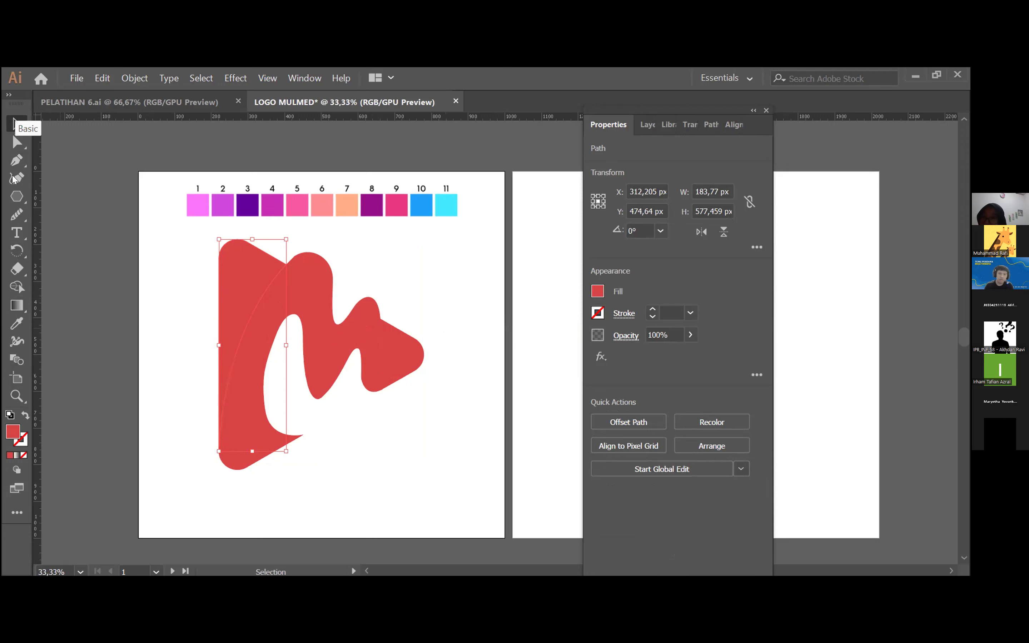
left_click(17, 306)
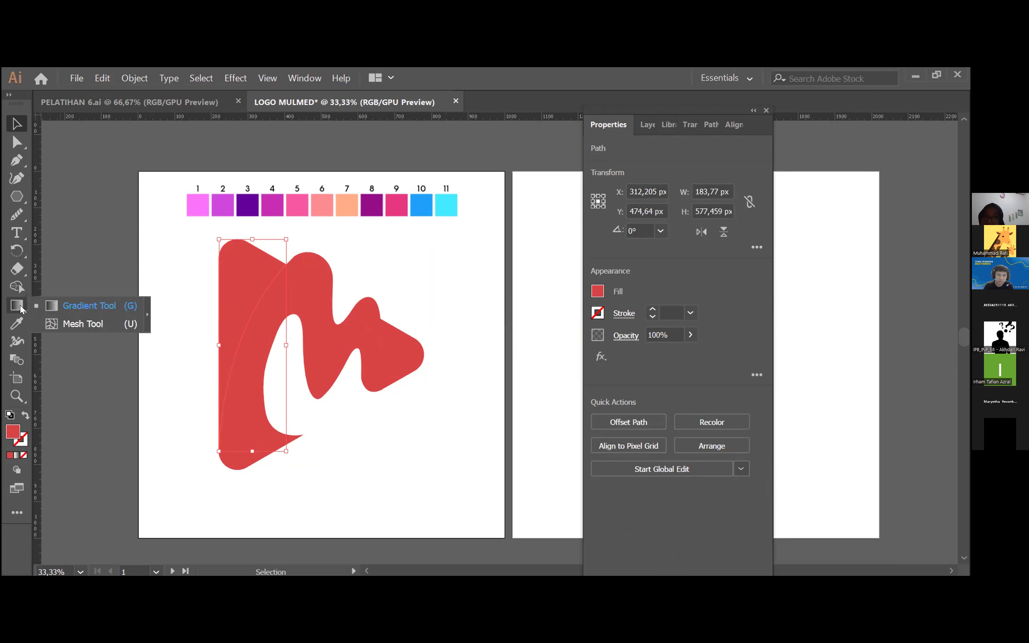
left_click(89, 306)
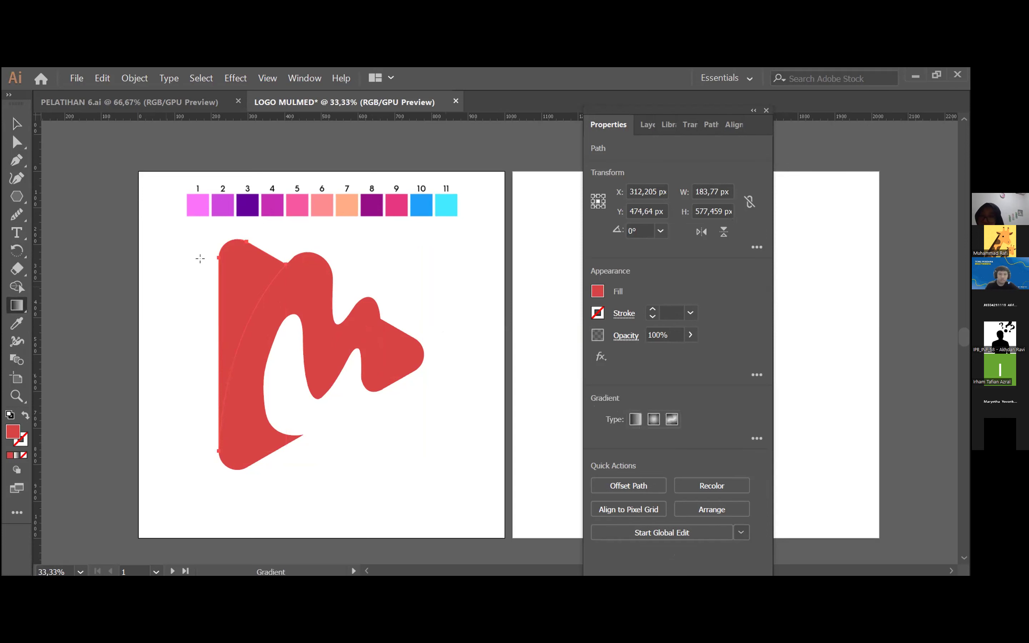
double_click(16, 306)
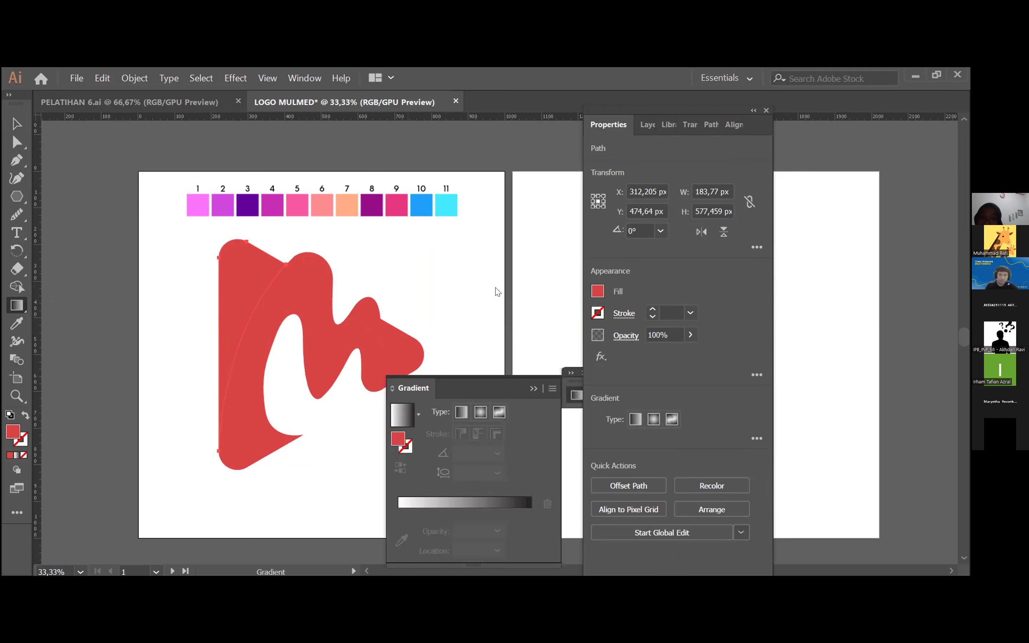
left_click_drag(468, 389, 498, 293)
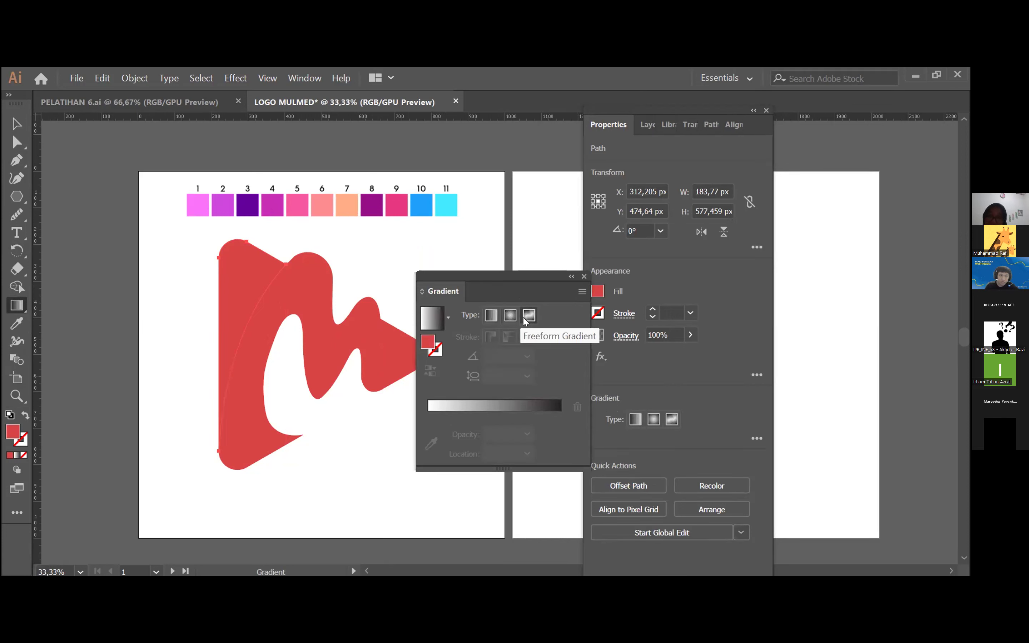
left_click(491, 316)
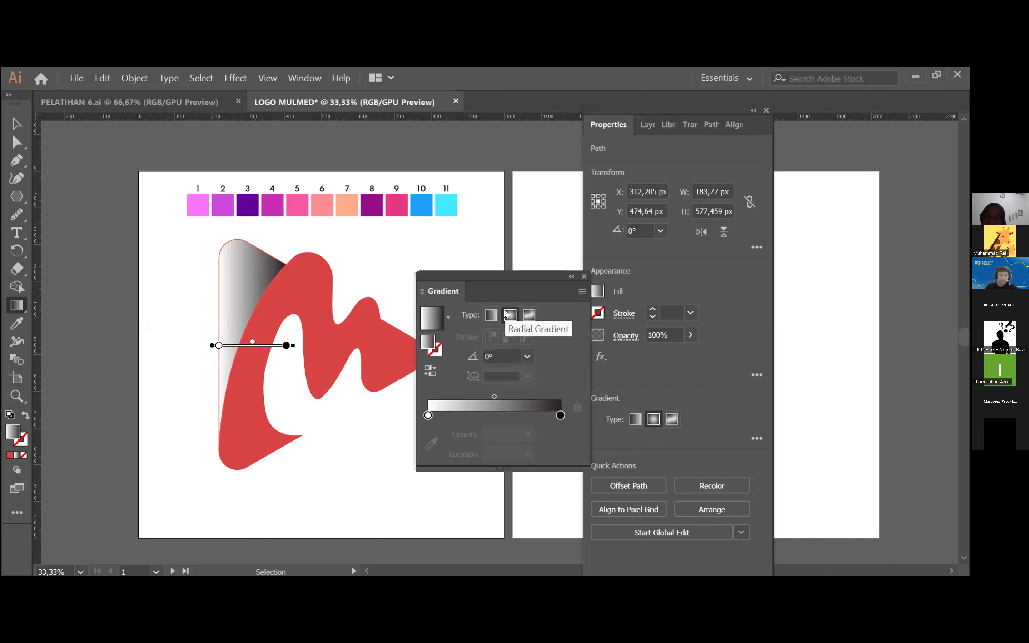
left_click(507, 315)
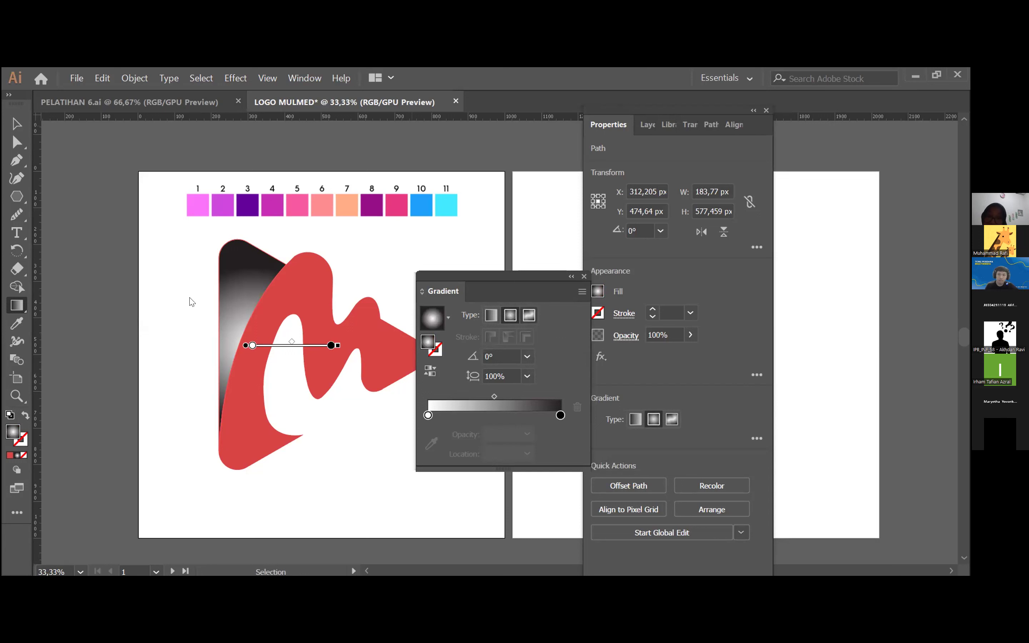
left_click(533, 315)
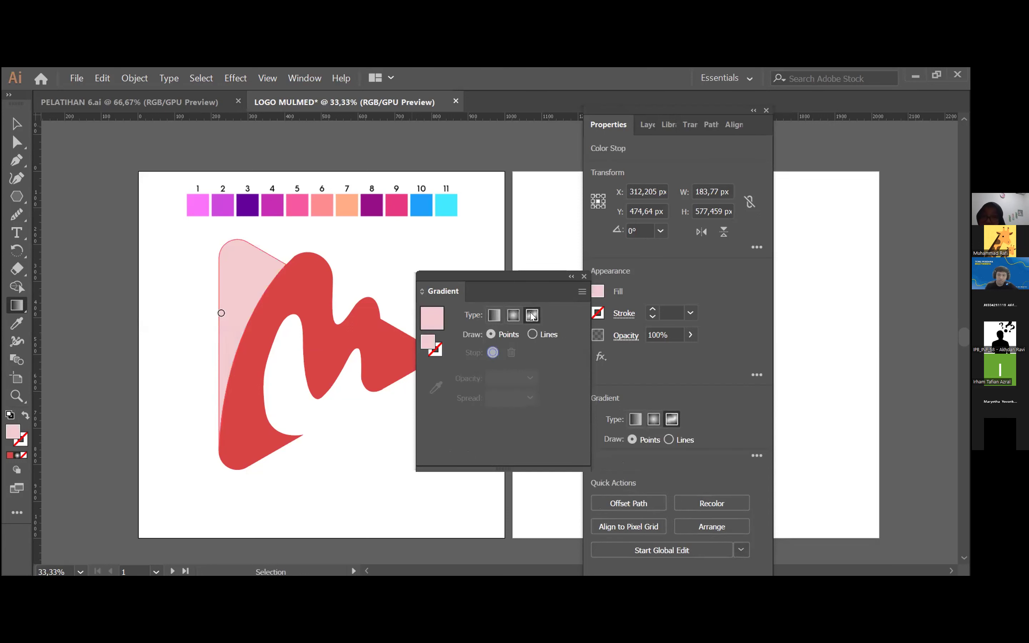
Place three color stops on the triangle's left section, at its upper-left corner, upper-right edge and lower end, and delete the extra middle stop.
left_click(226, 312)
left_click_drag(228, 312, 226, 253)
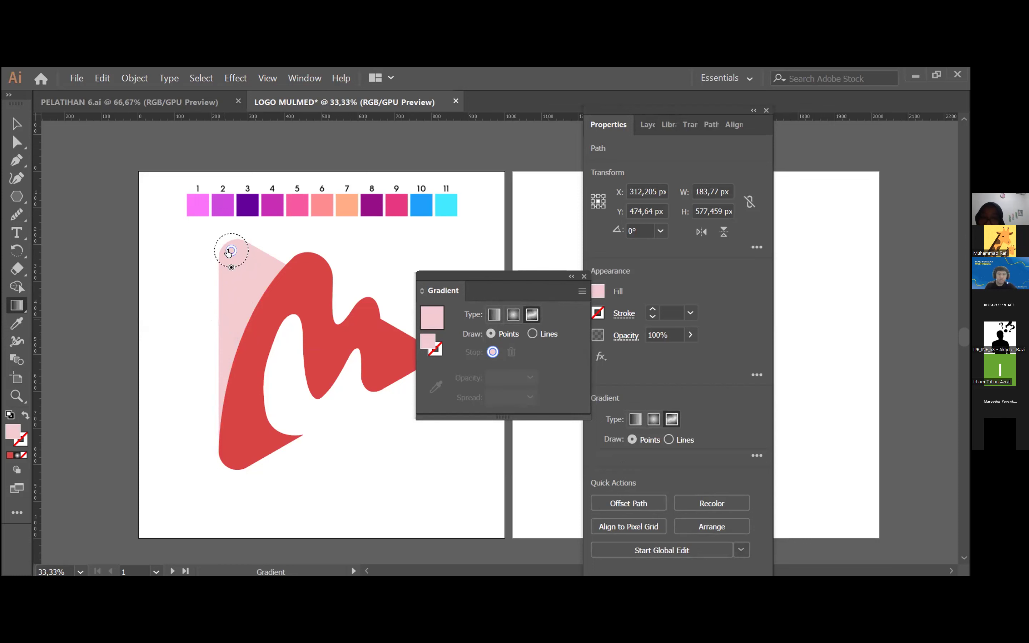
left_click(230, 250)
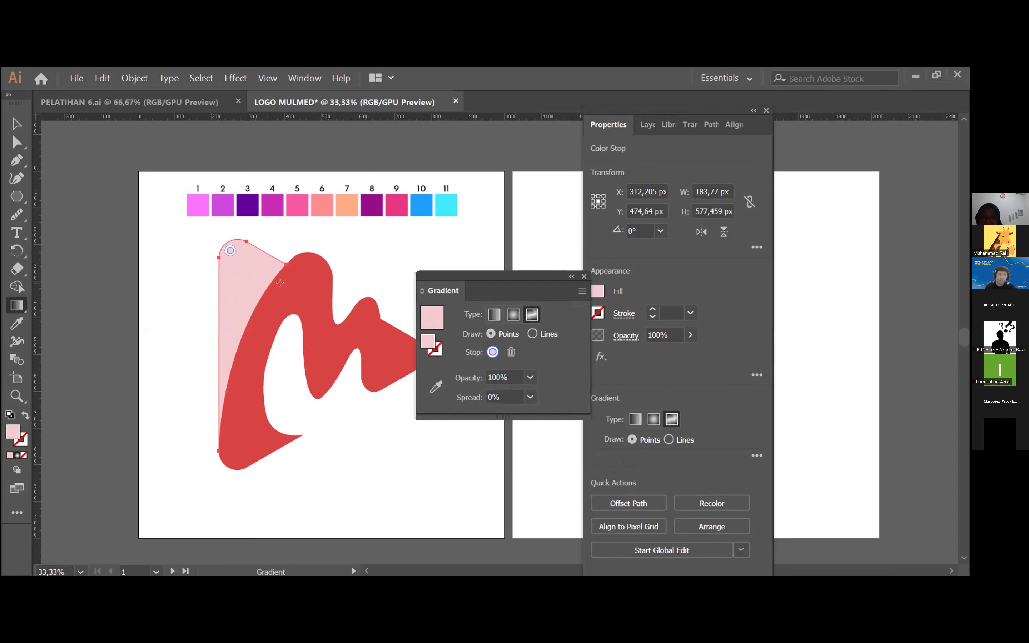
left_click(269, 268)
left_click(222, 387)
left_click(235, 291)
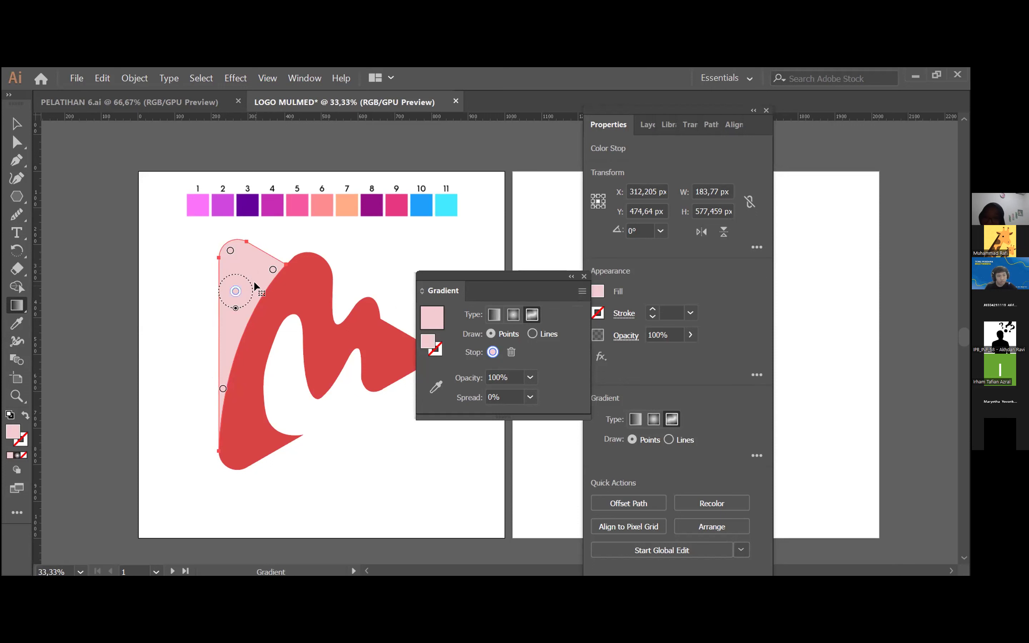
key("Delete")
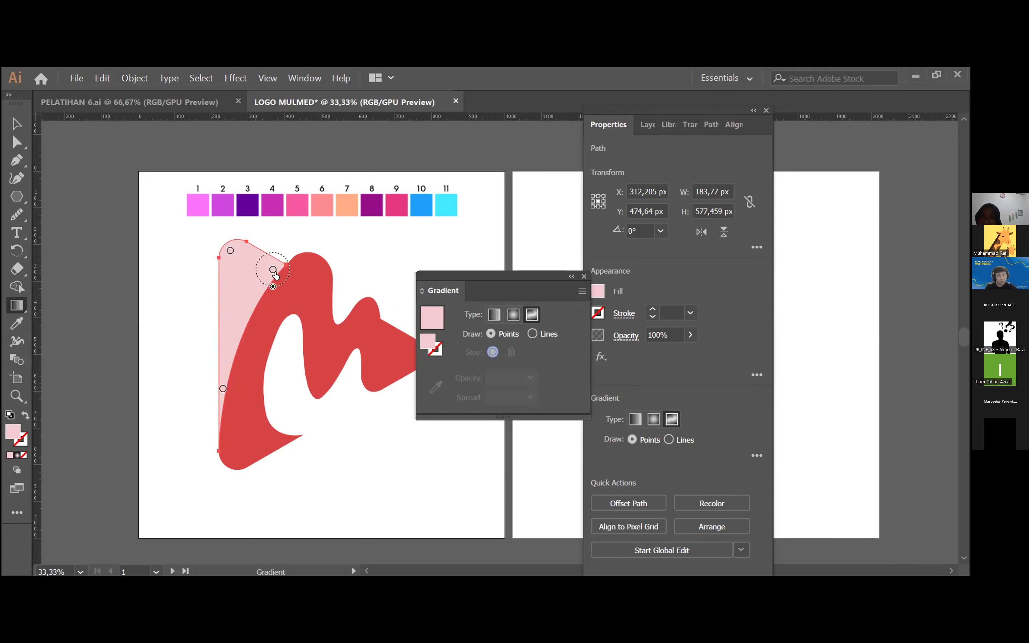
Sample palette color 1 for the upper-left stop, 2 for the upper-right stop and 3 for the lower stop, and nudge the stops.
left_click(230, 251)
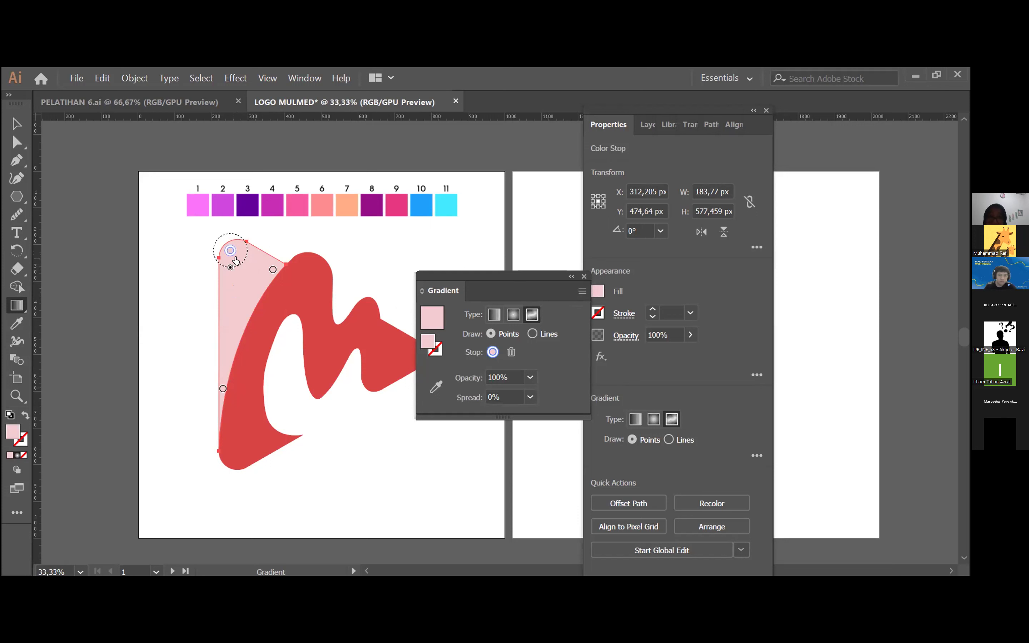
left_click(438, 388)
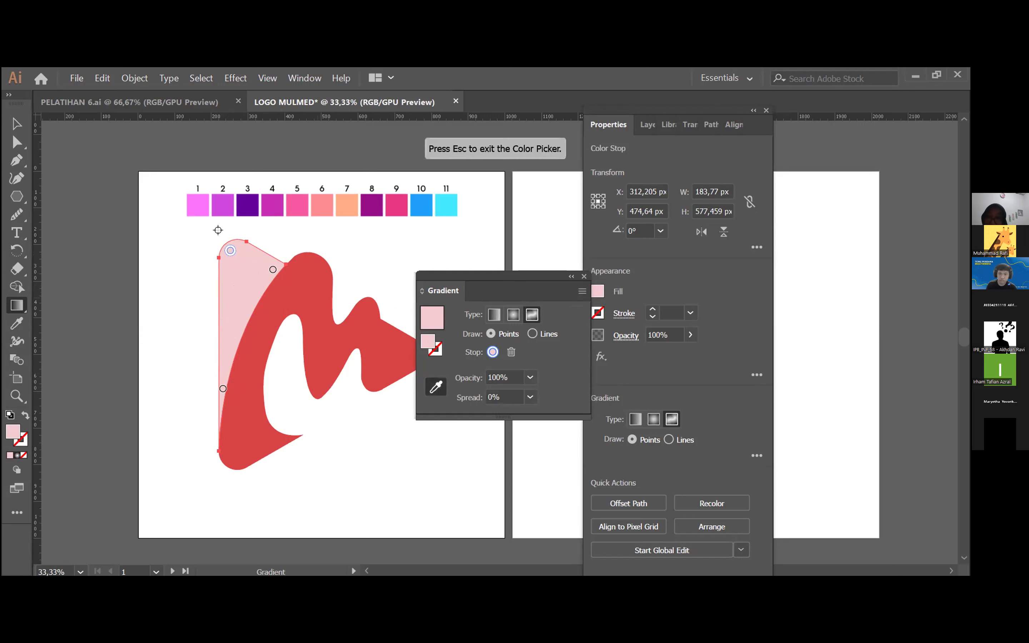
left_click(192, 204)
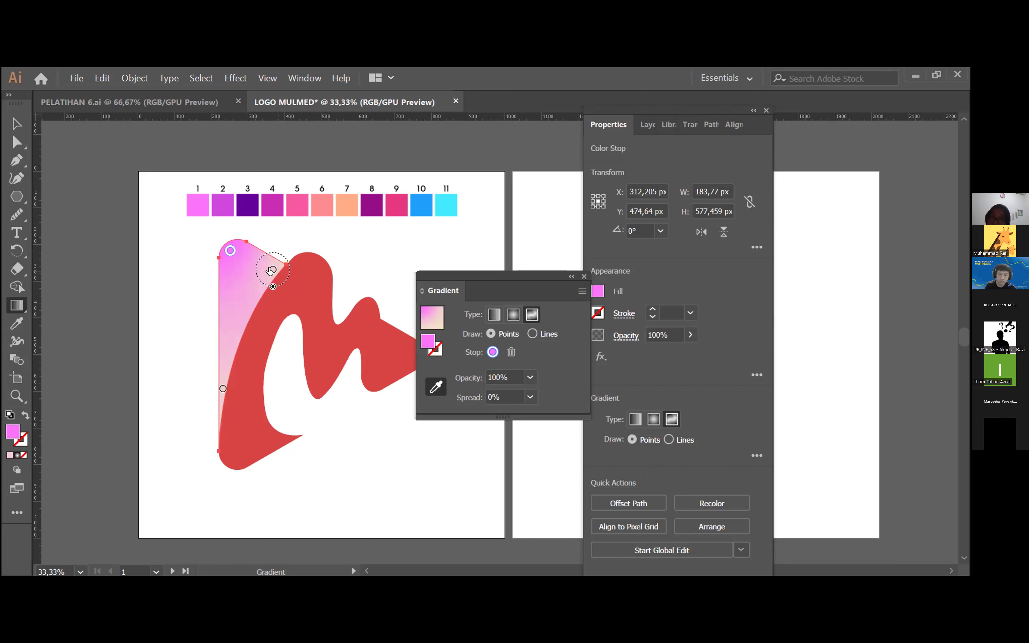
left_click(272, 270)
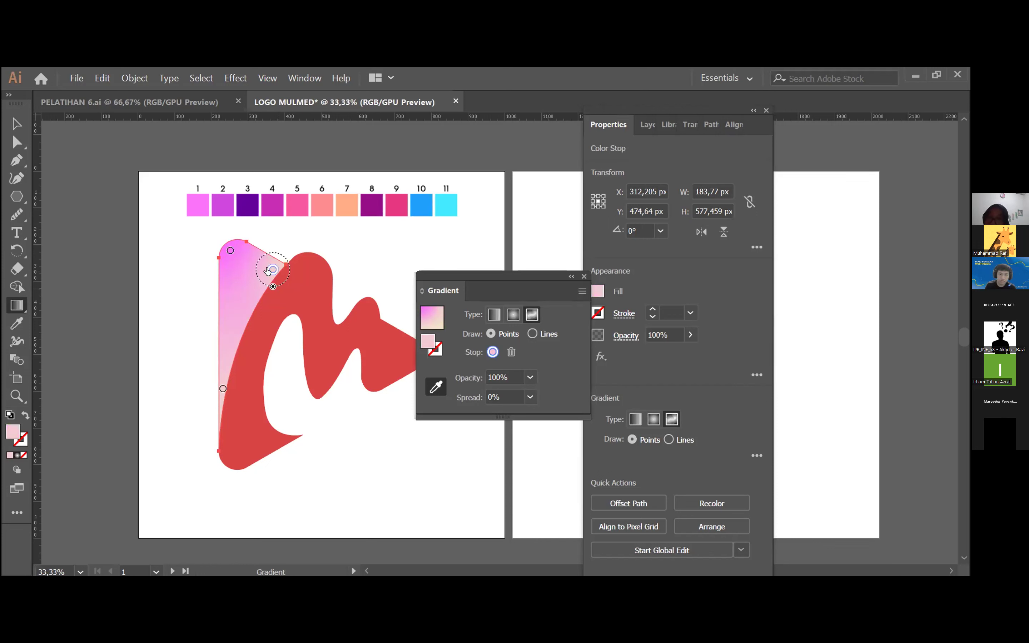
left_click(224, 203)
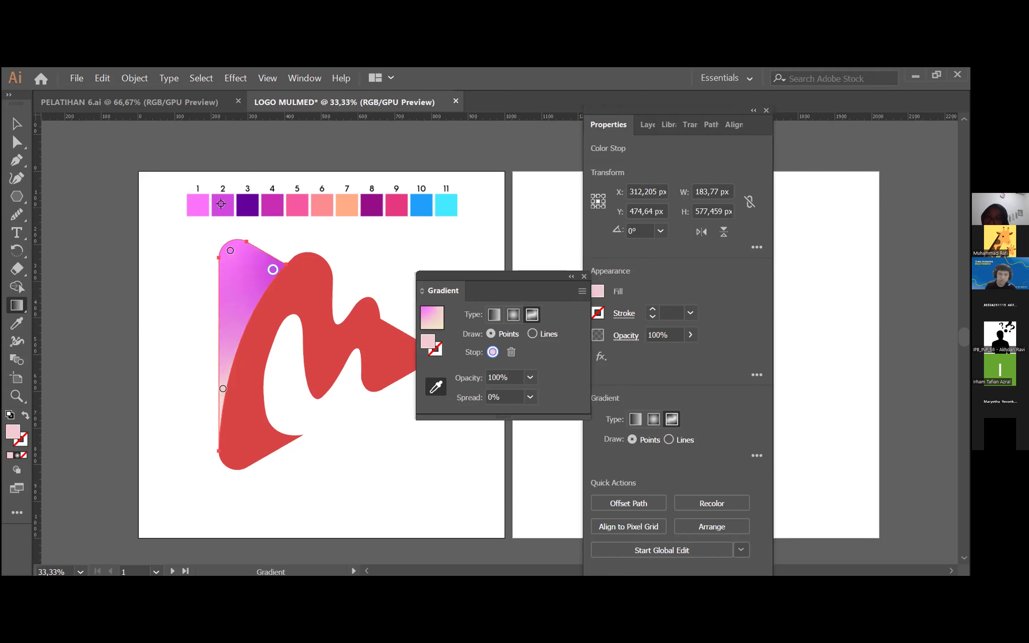
left_click(230, 251)
left_click(222, 389)
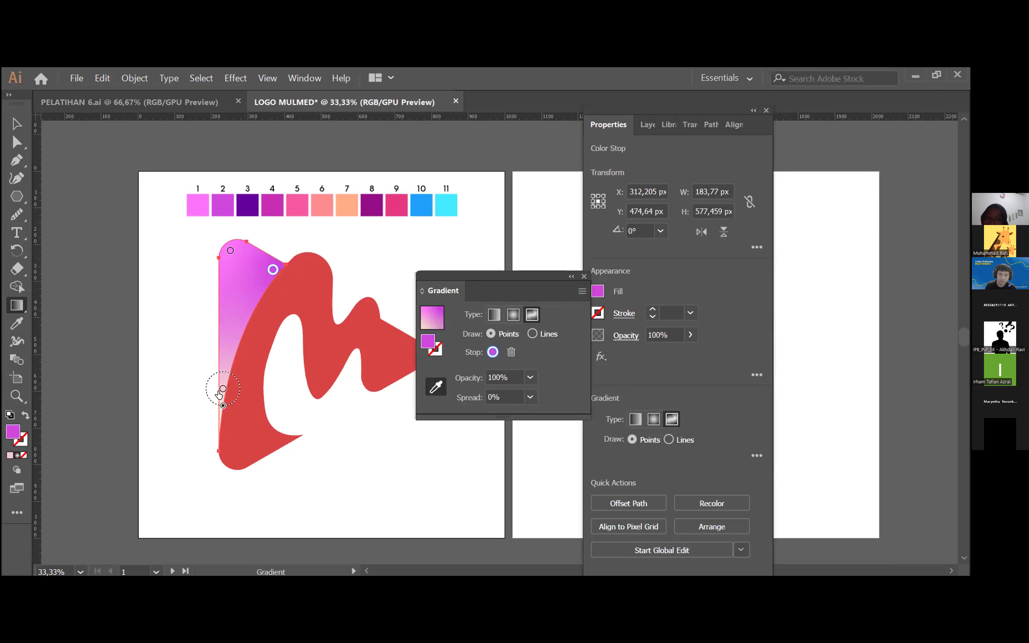
left_click(220, 391)
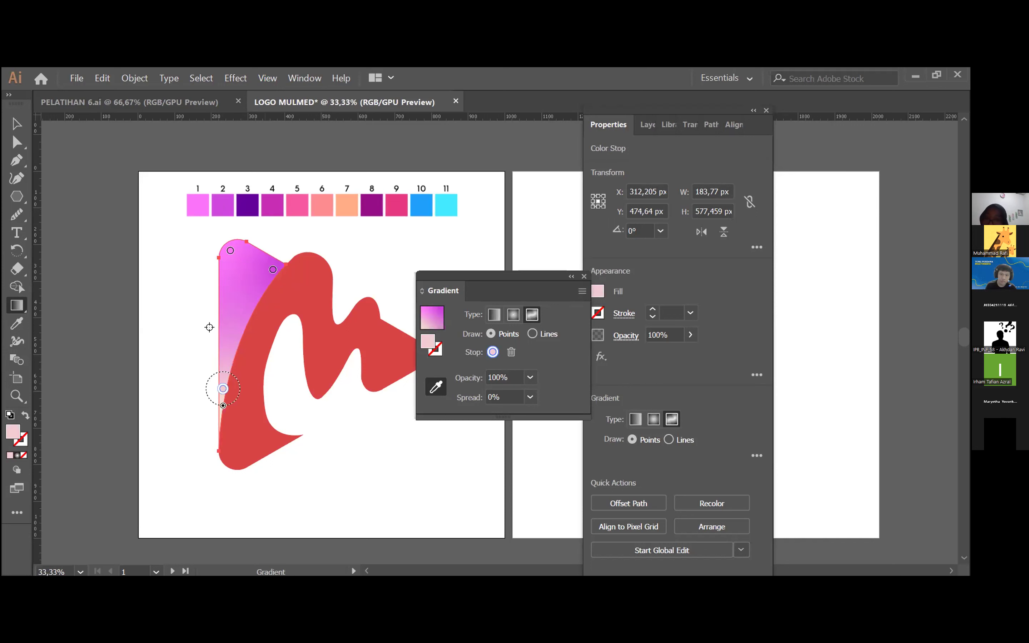
left_click(251, 205)
left_click_drag(228, 252, 265, 265)
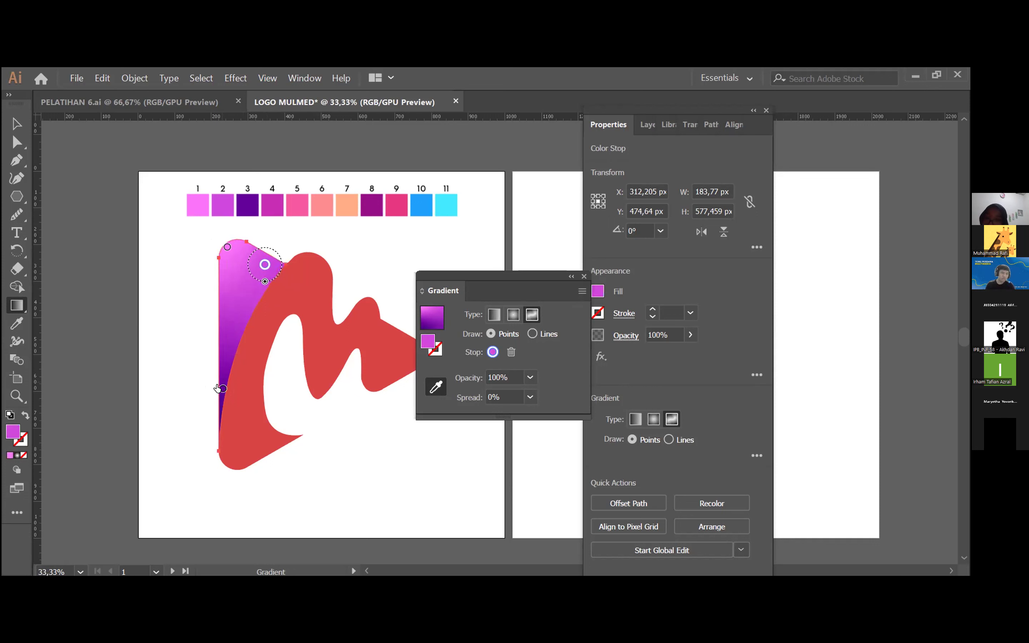
left_click_drag(220, 388, 215, 380)
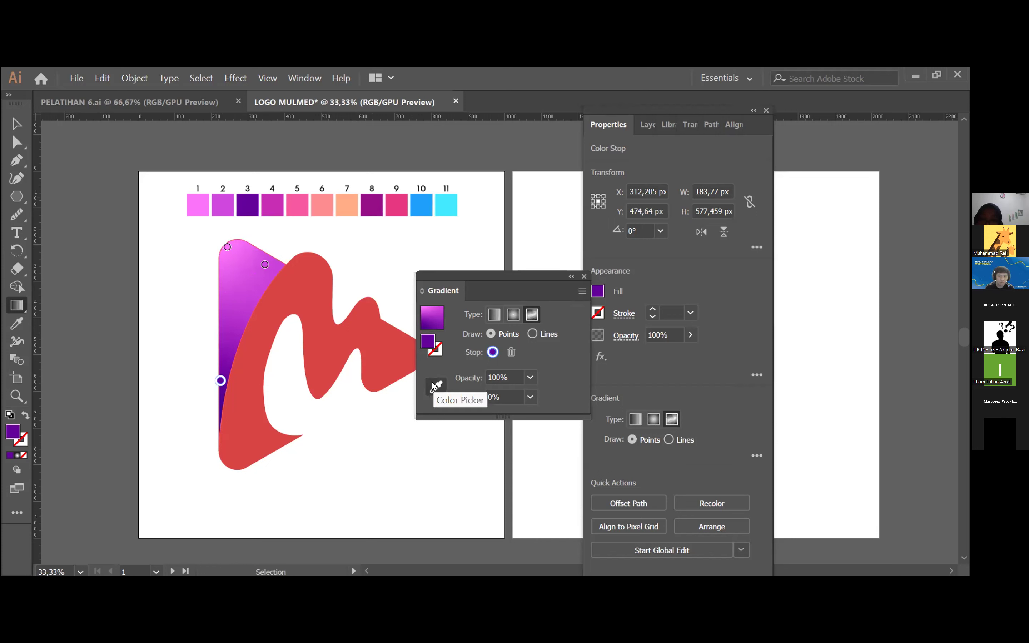
left_click(259, 281)
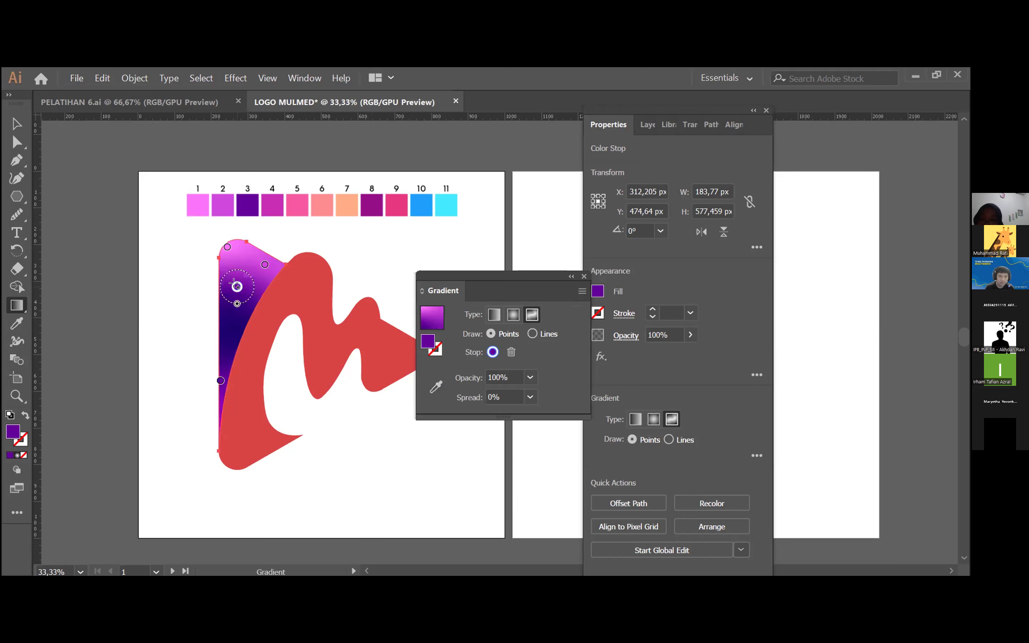
left_click(237, 303)
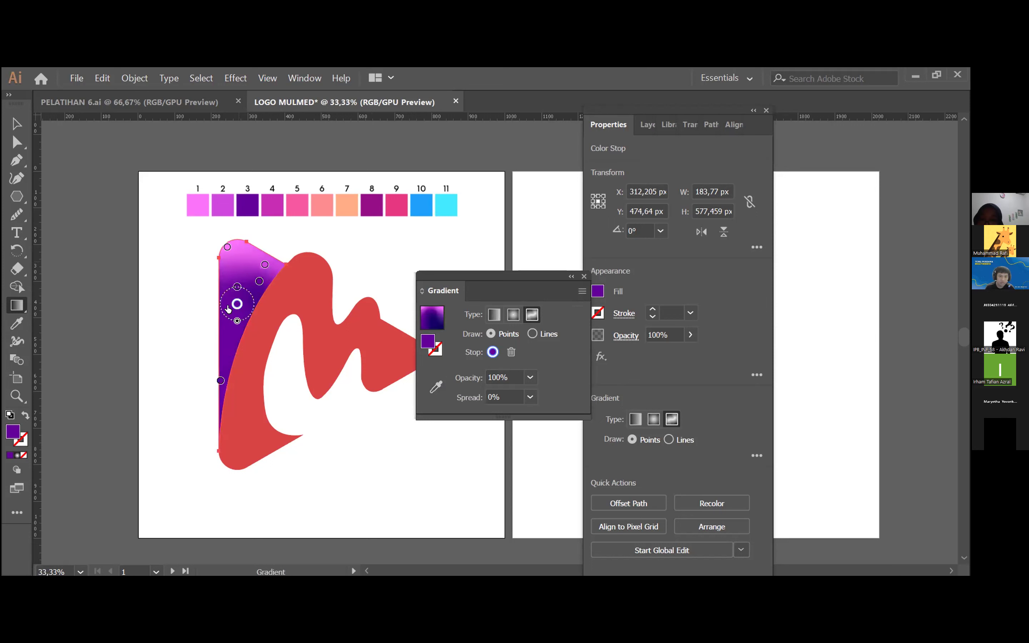
key("v")
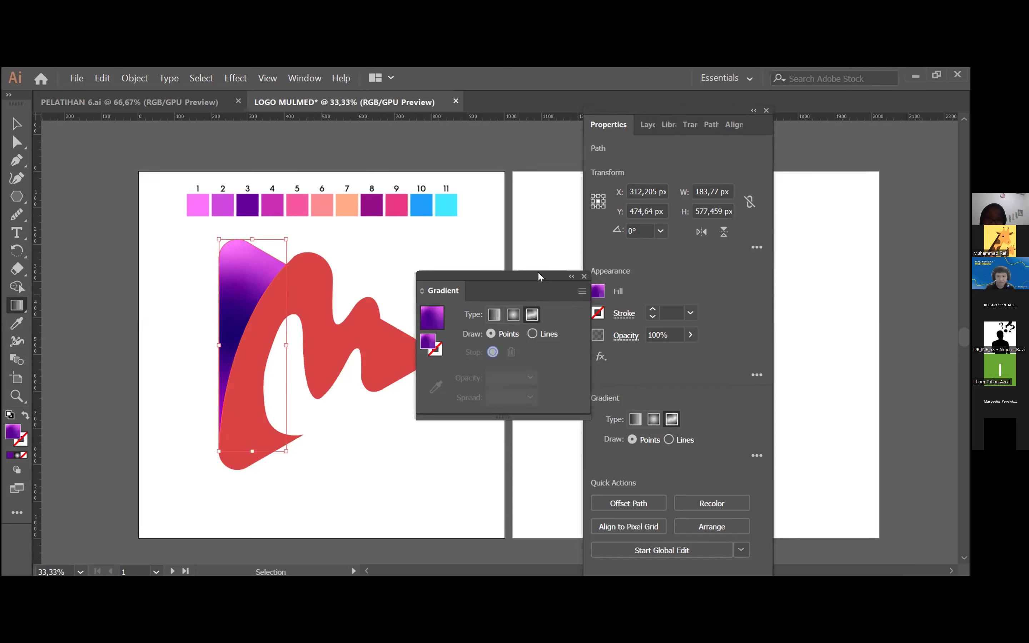
left_click_drag(538, 326, 534, 322)
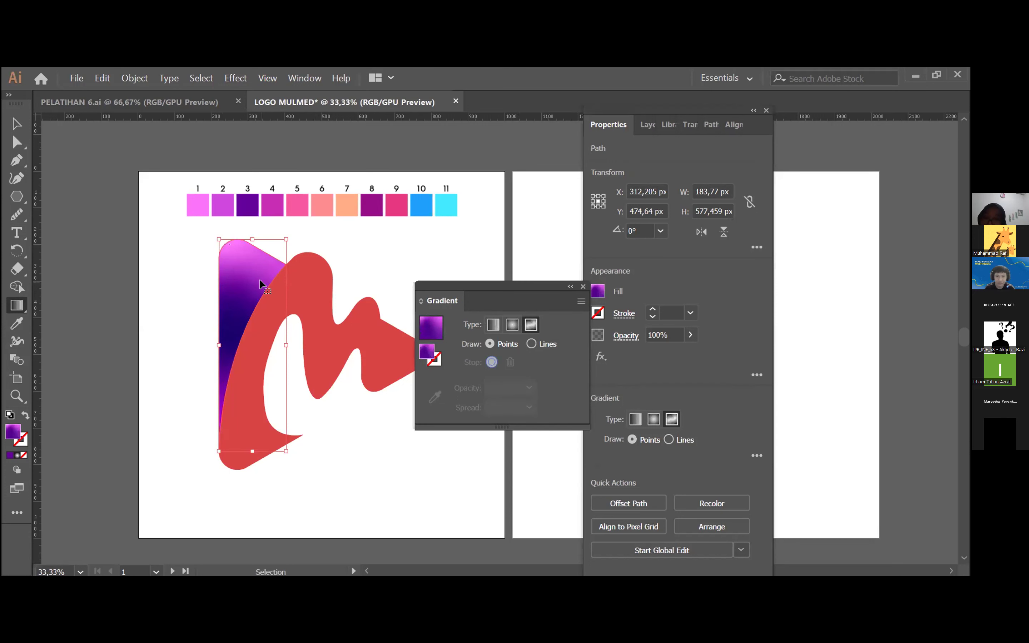
key("g")
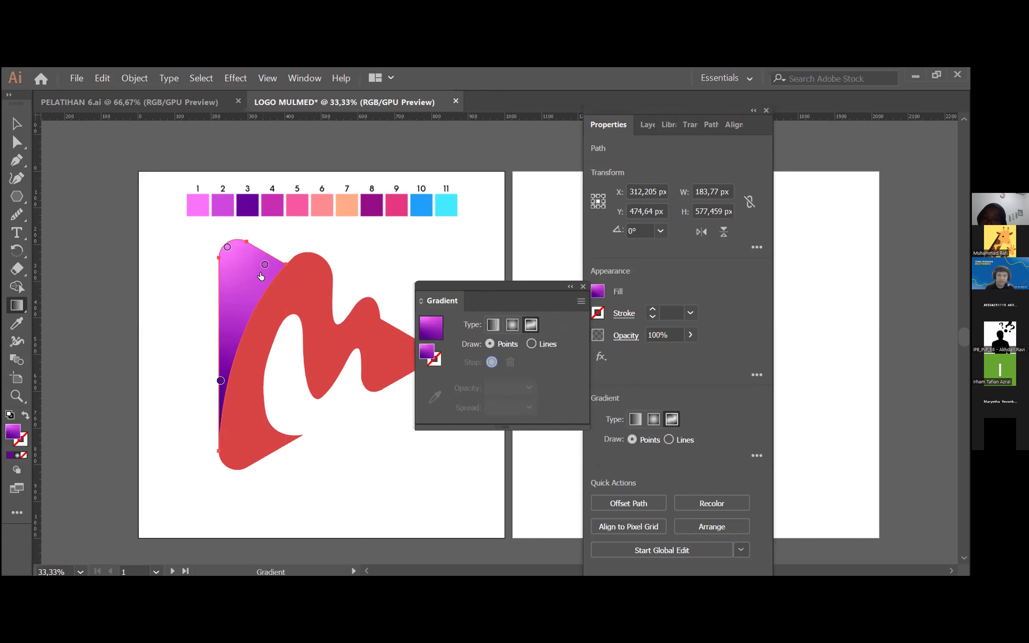
Fine-tune the positions of the three color stops on the triangle's left section and clear the selection.
left_click_drag(264, 265, 264, 271)
left_click_drag(217, 378, 219, 374)
left_click(254, 202)
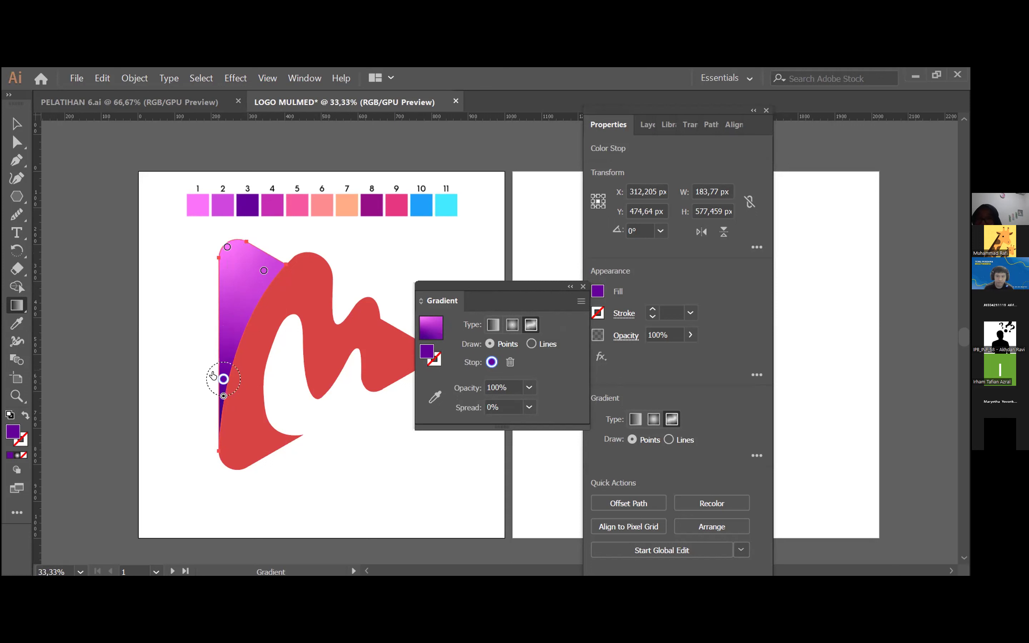
left_click(266, 268)
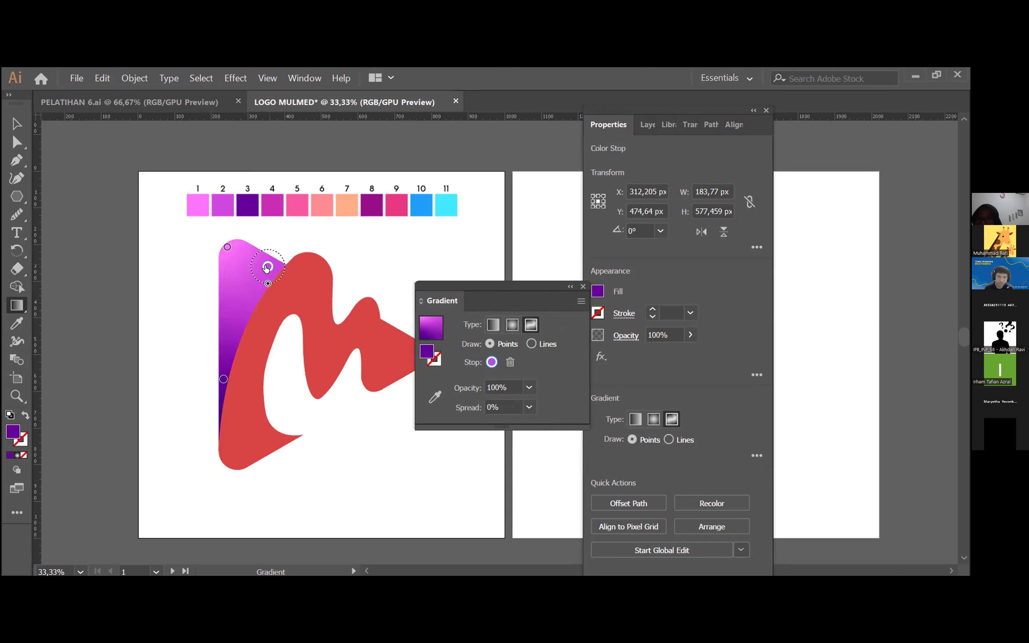
left_click(228, 247)
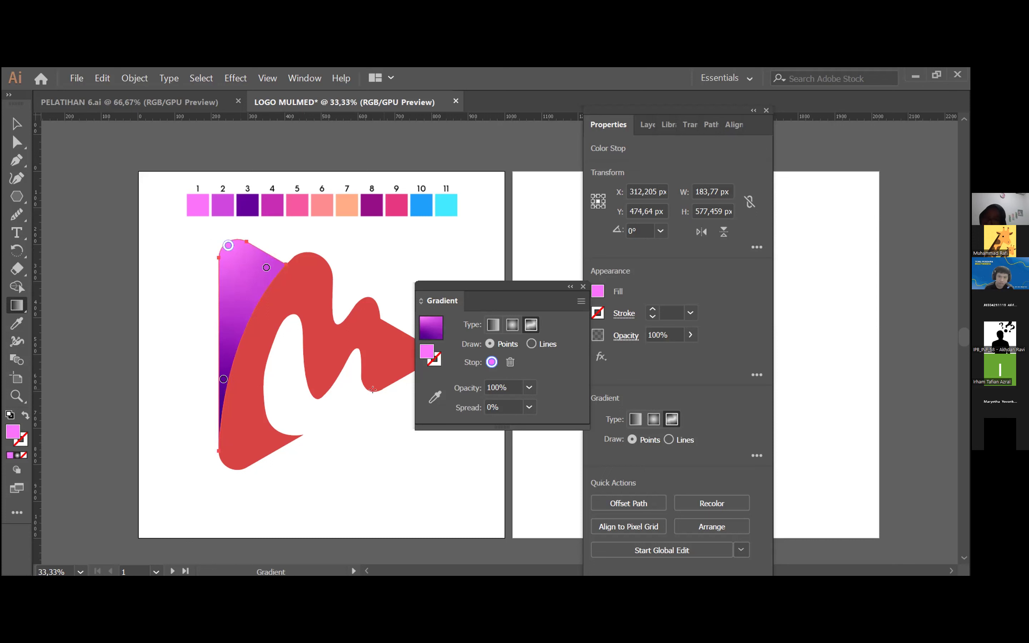
left_click(16, 127)
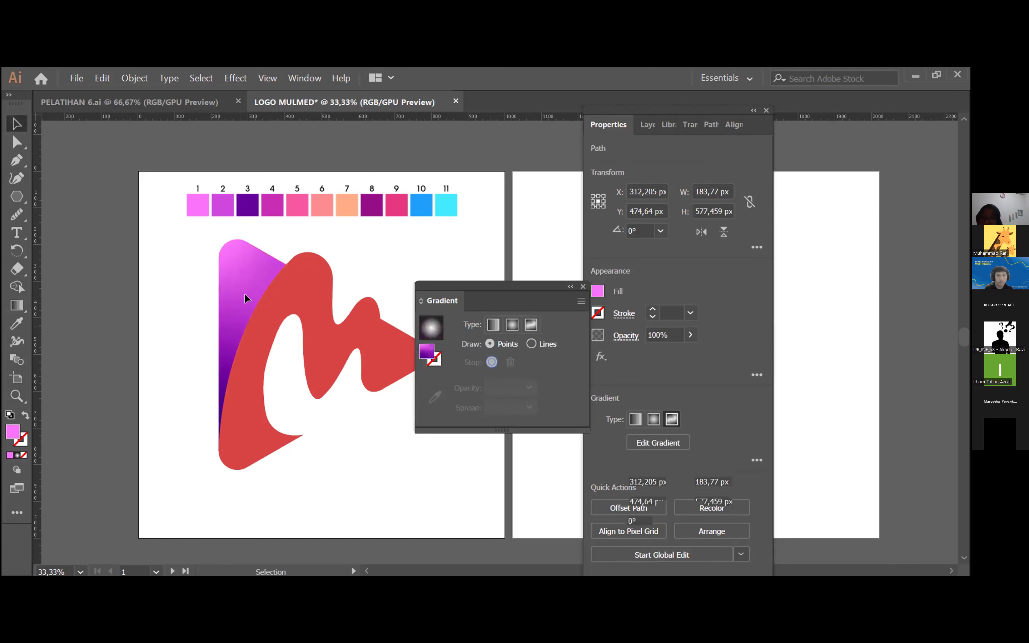
key("ctrl+shift+a")
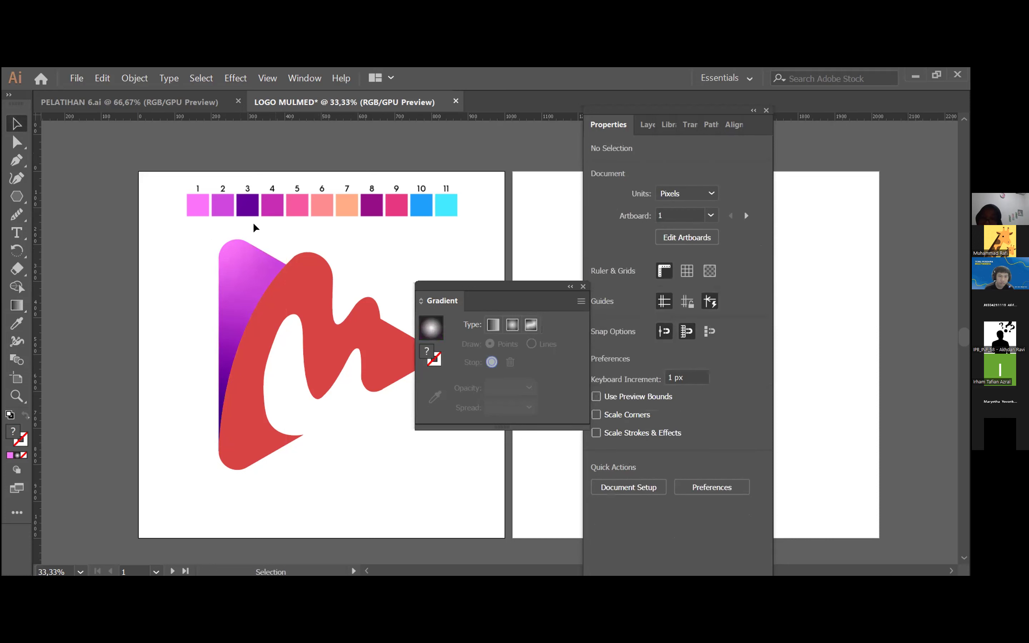
Apply a freeform gradient to the M's left leg and place stops at its top, middle, bottom-left corner and lower-right tip.
left_click(272, 297)
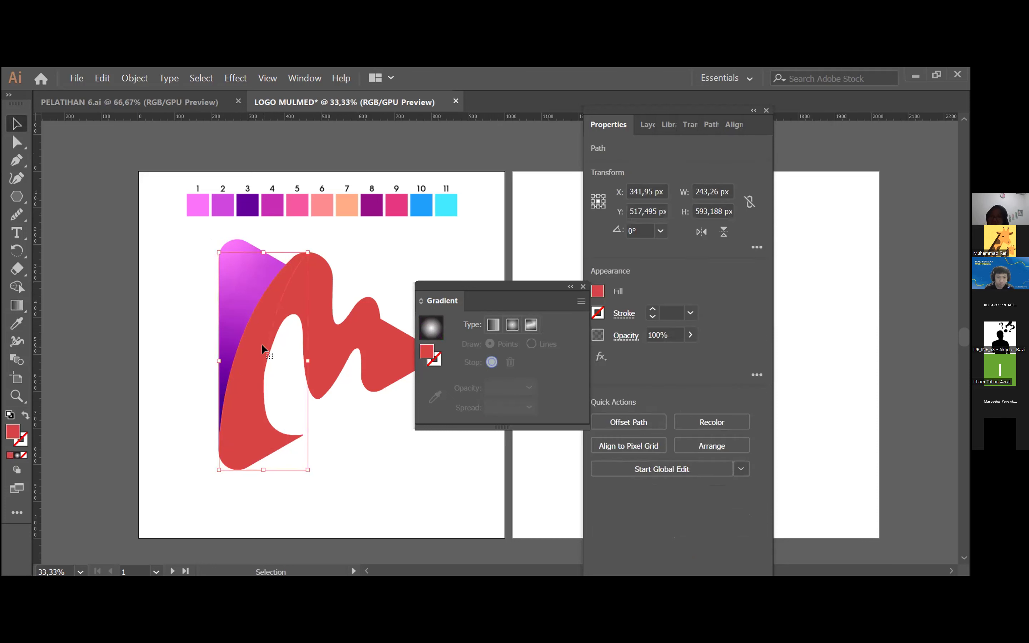
left_click(530, 324)
left_click(530, 326)
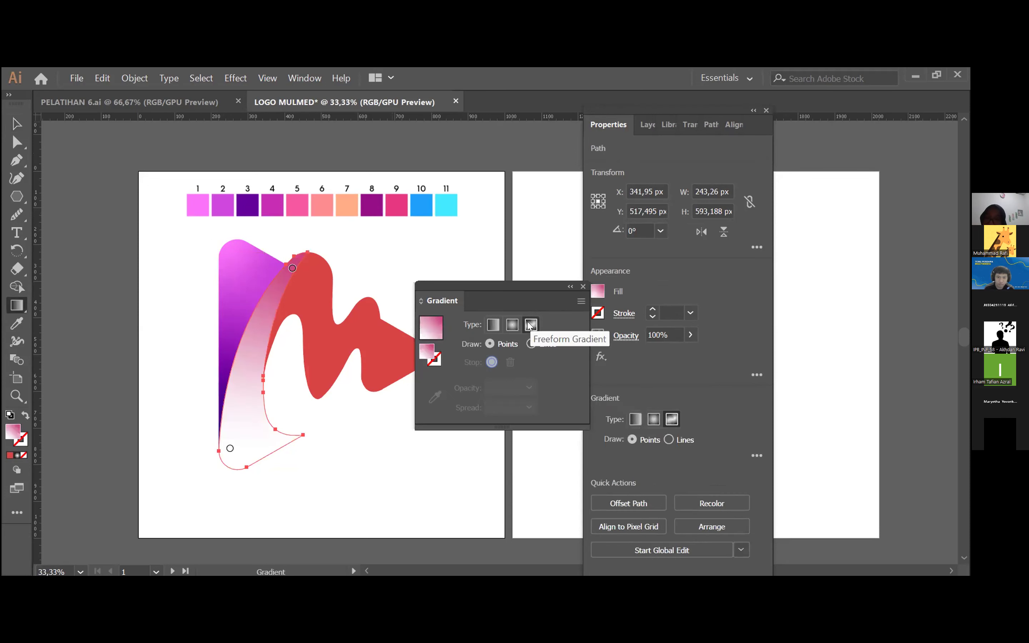
left_click_drag(230, 453, 233, 463)
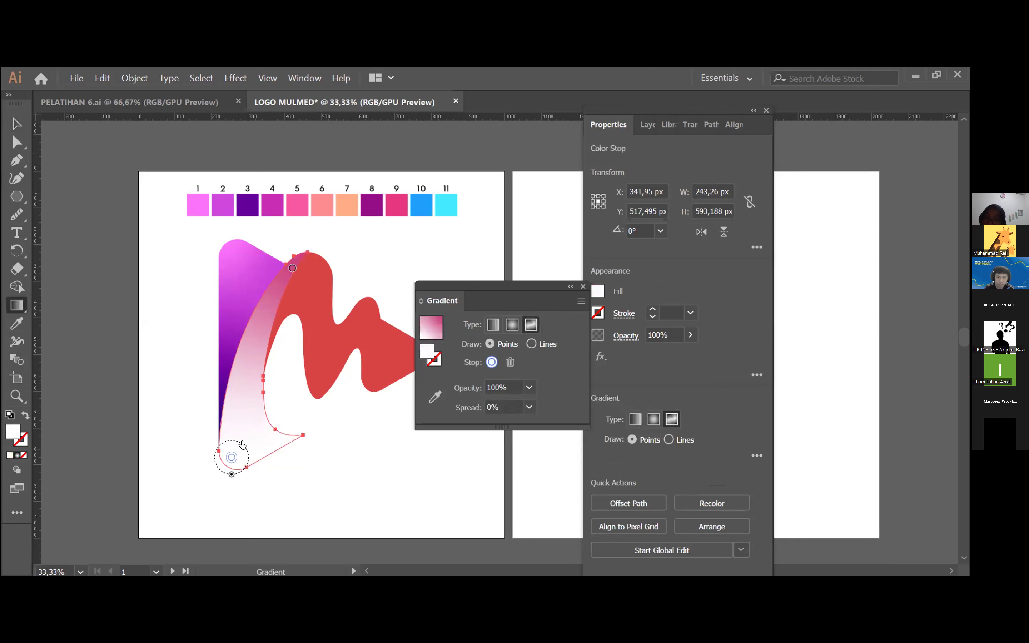
left_click(275, 438)
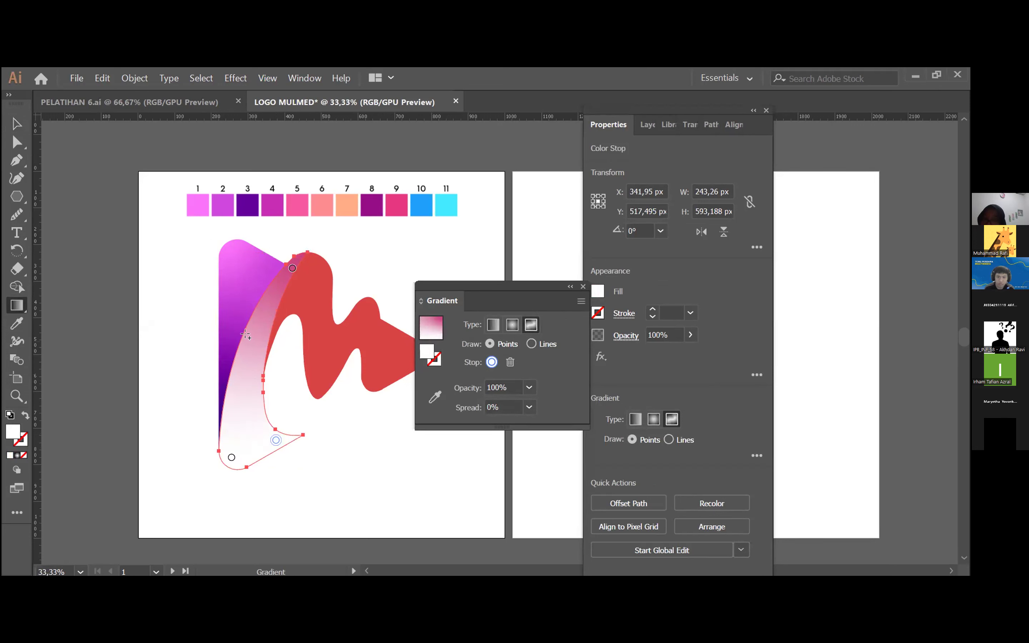
left_click(248, 348)
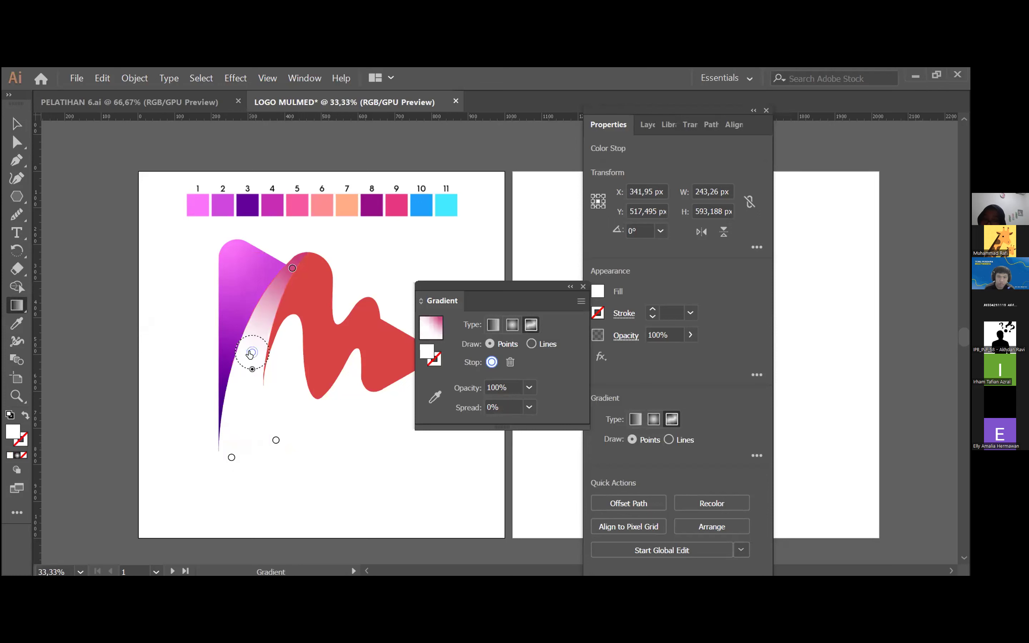
left_click_drag(248, 350, 251, 350)
left_click_drag(290, 268, 290, 265)
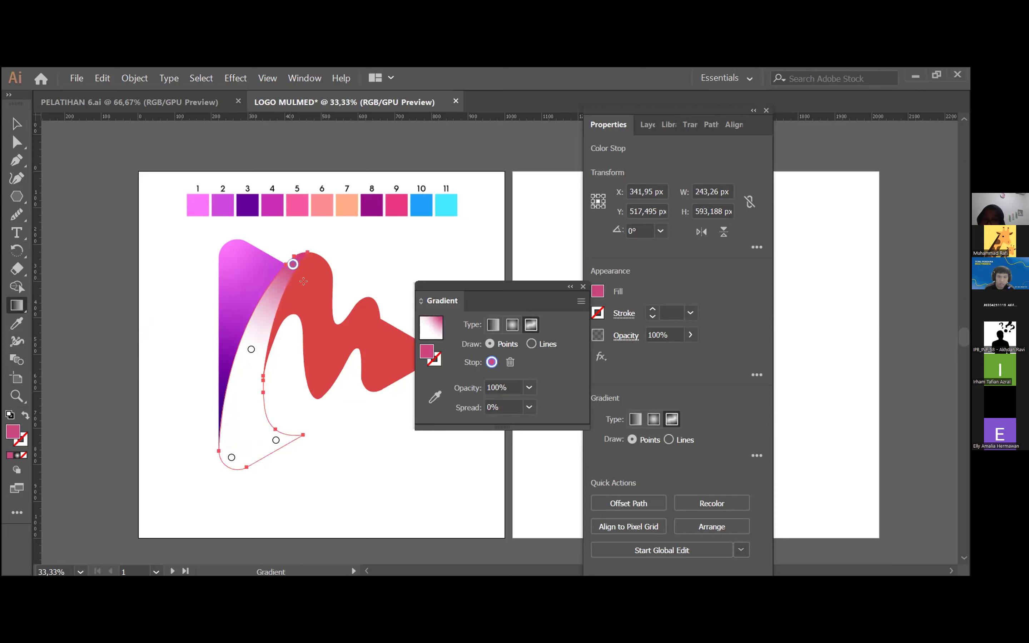
Sample palette color 4 for the left leg's top stop, 5 for the middle, 7 for the bottom-left and 6 for the lower-right tip.
left_click(433, 397)
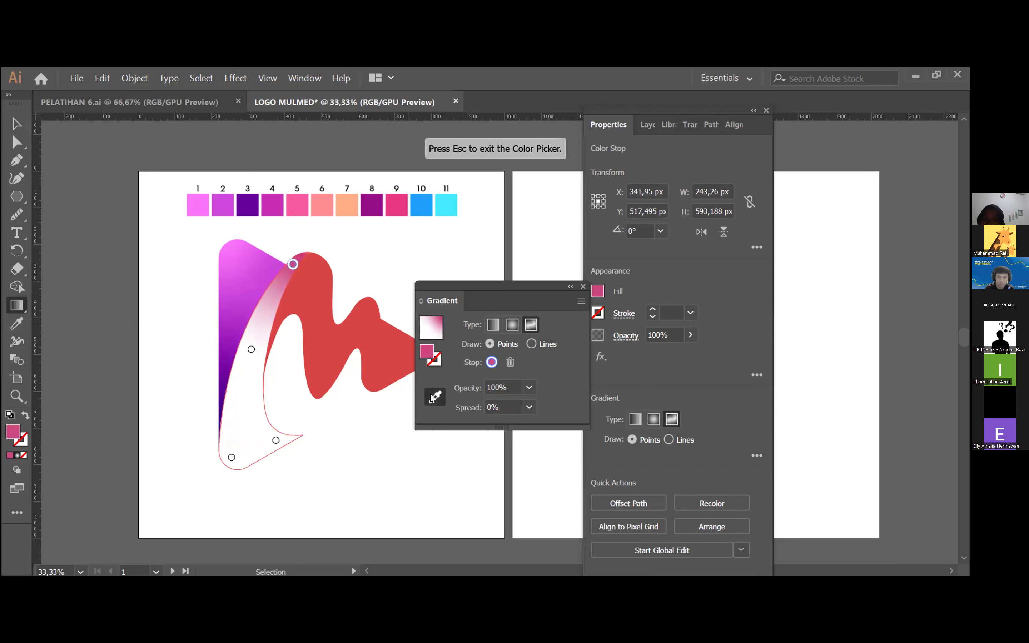
left_click(268, 203)
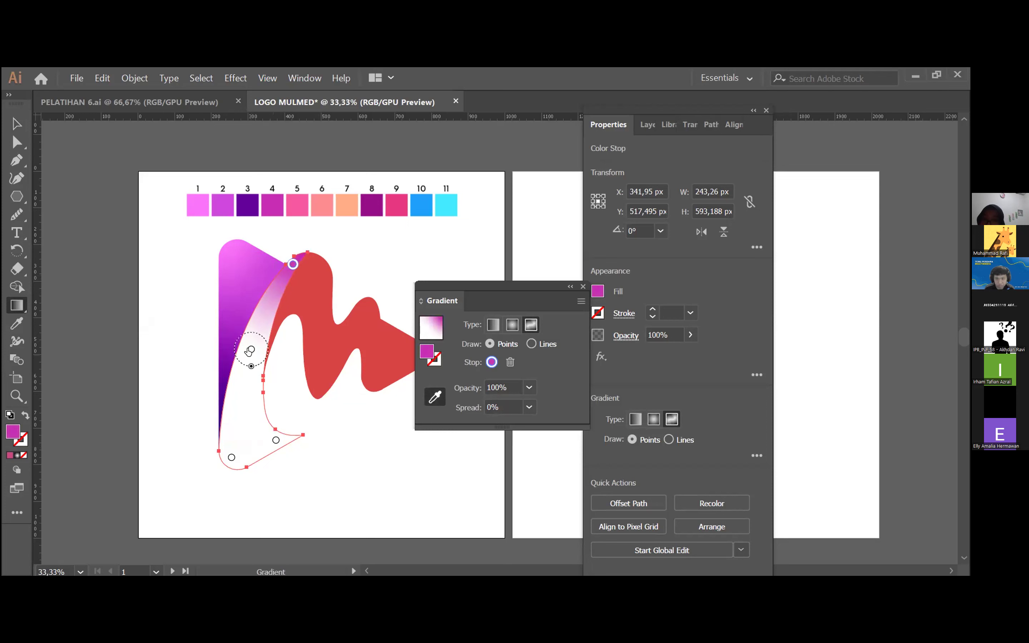
left_click(298, 203)
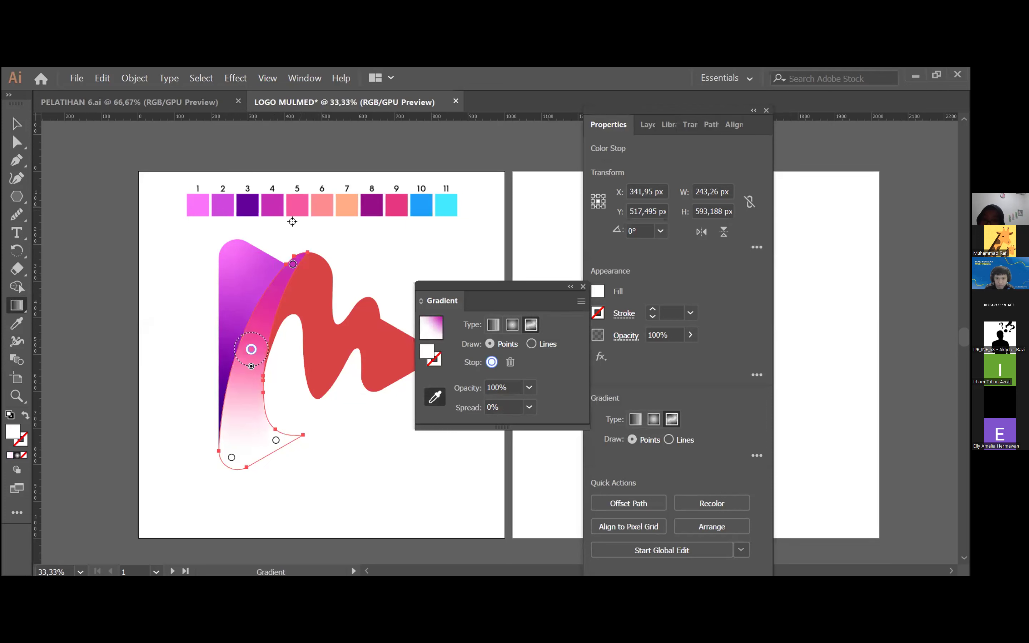
left_click(232, 459)
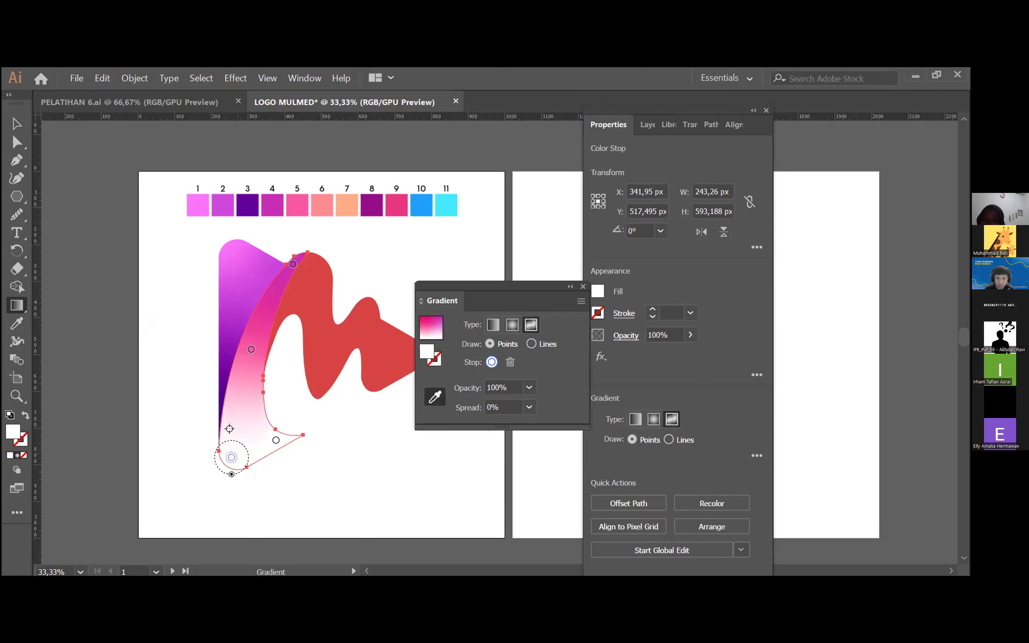
left_click(347, 205)
left_click(276, 440)
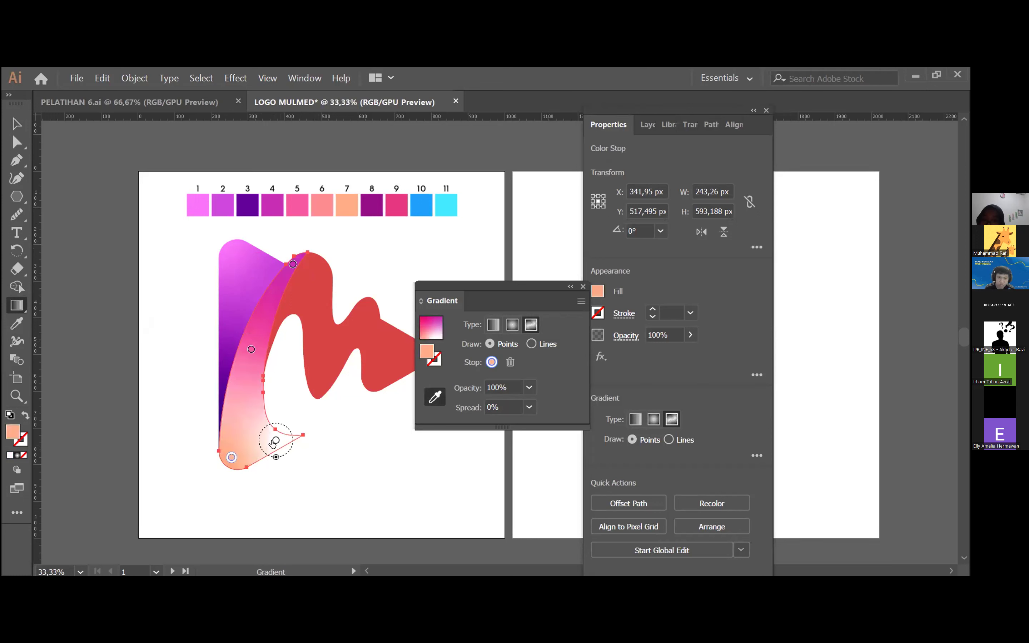
left_click(298, 211)
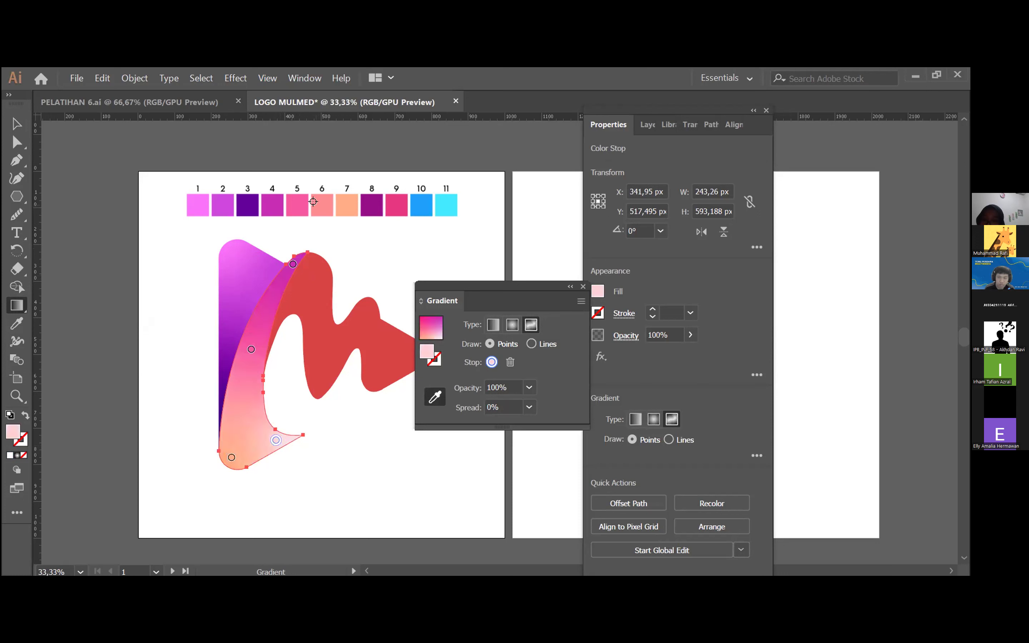
left_click(313, 201)
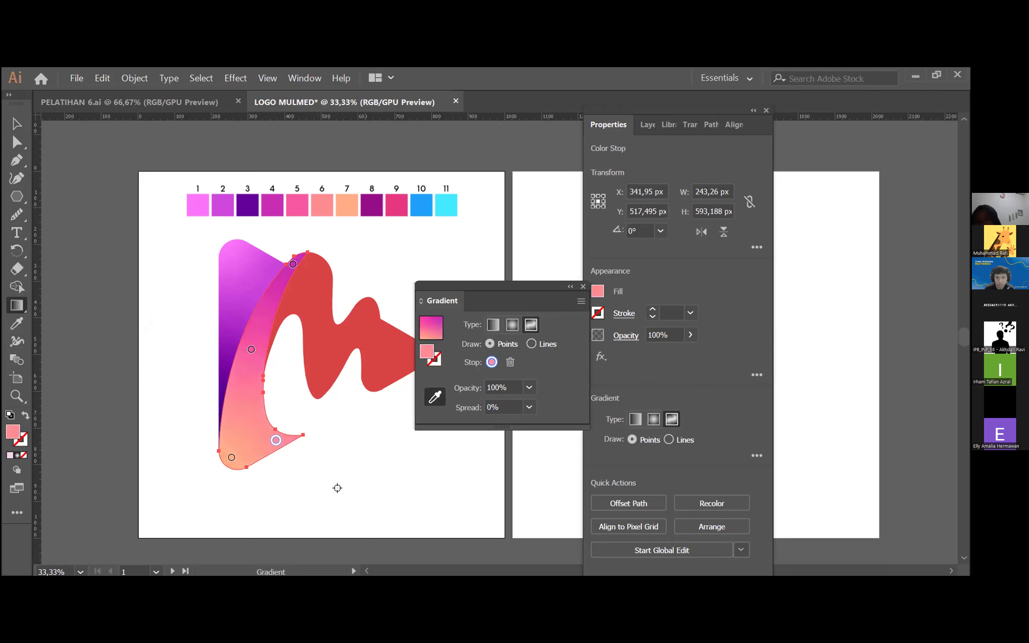
Fine-tune the positions of the color stops on the M's left leg and clear the selection.
left_click(273, 439)
left_click_drag(271, 440, 261, 440)
left_click(233, 455)
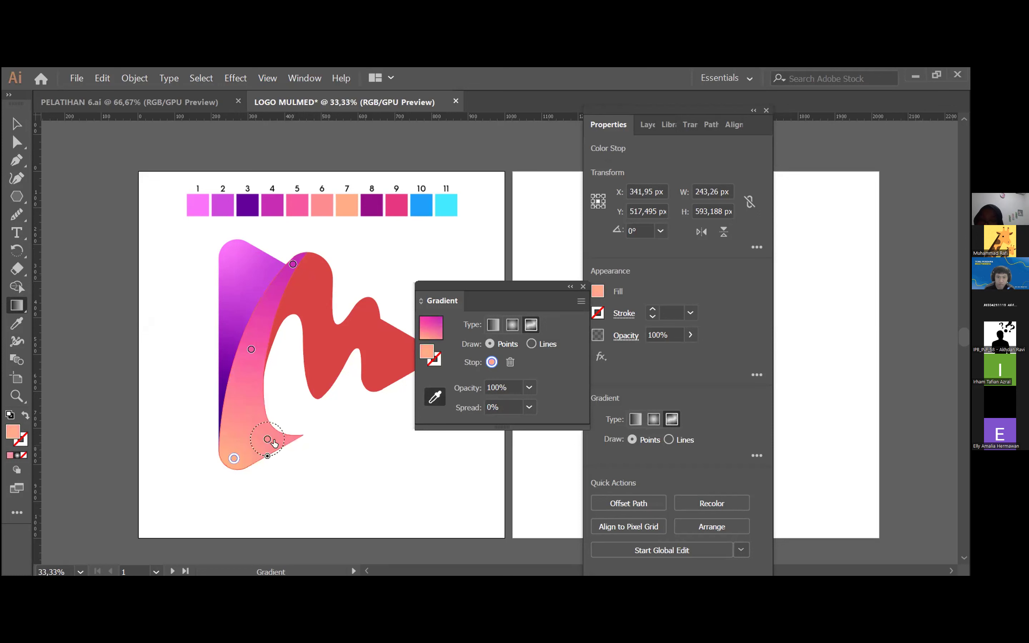
left_click_drag(267, 440, 276, 438)
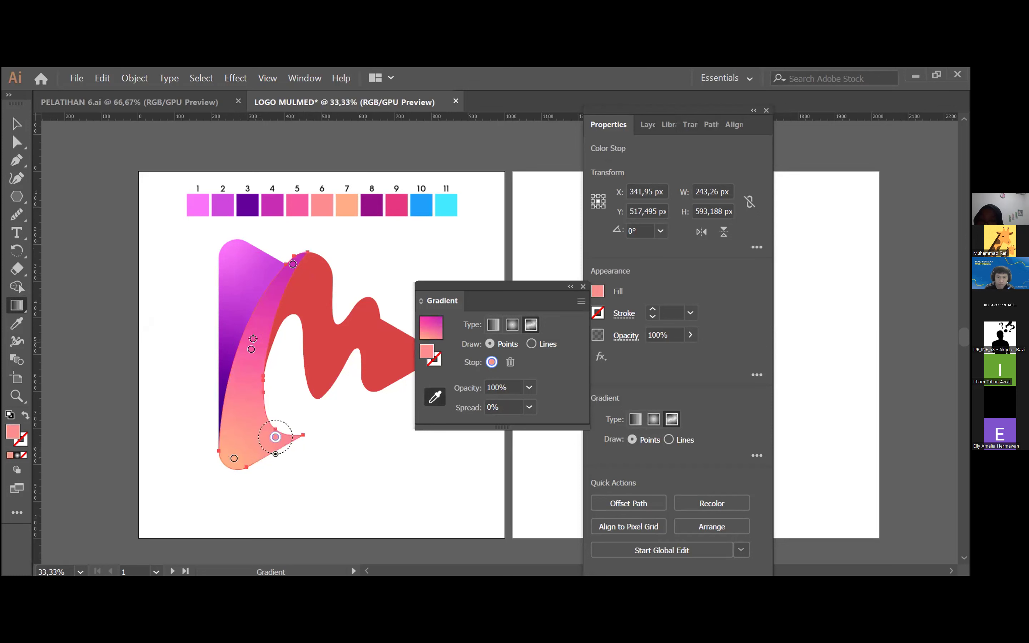
left_click(251, 349)
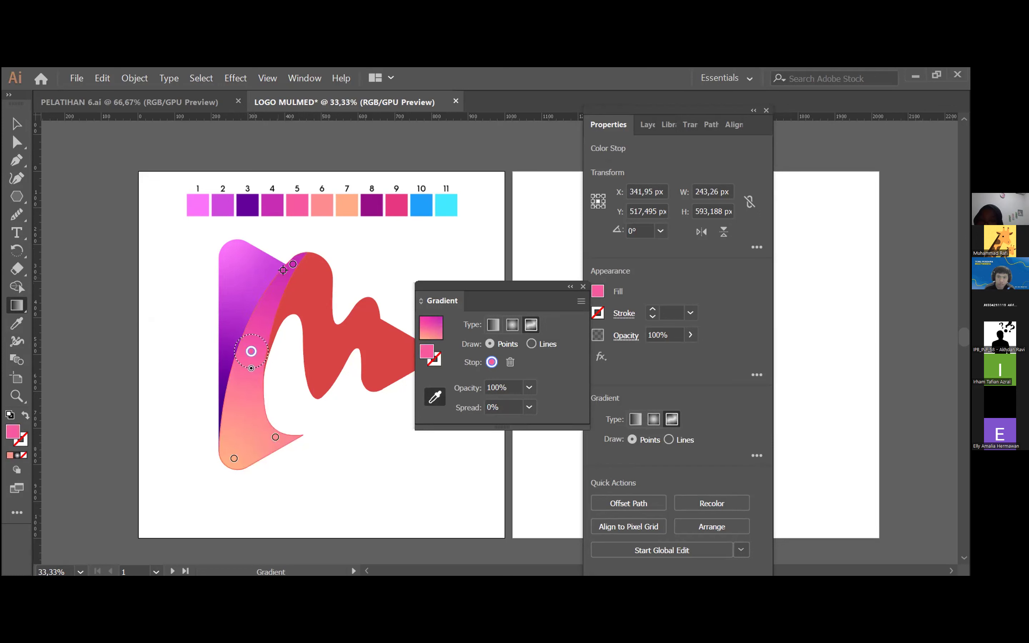
left_click_drag(293, 265, 295, 262)
left_click(252, 351)
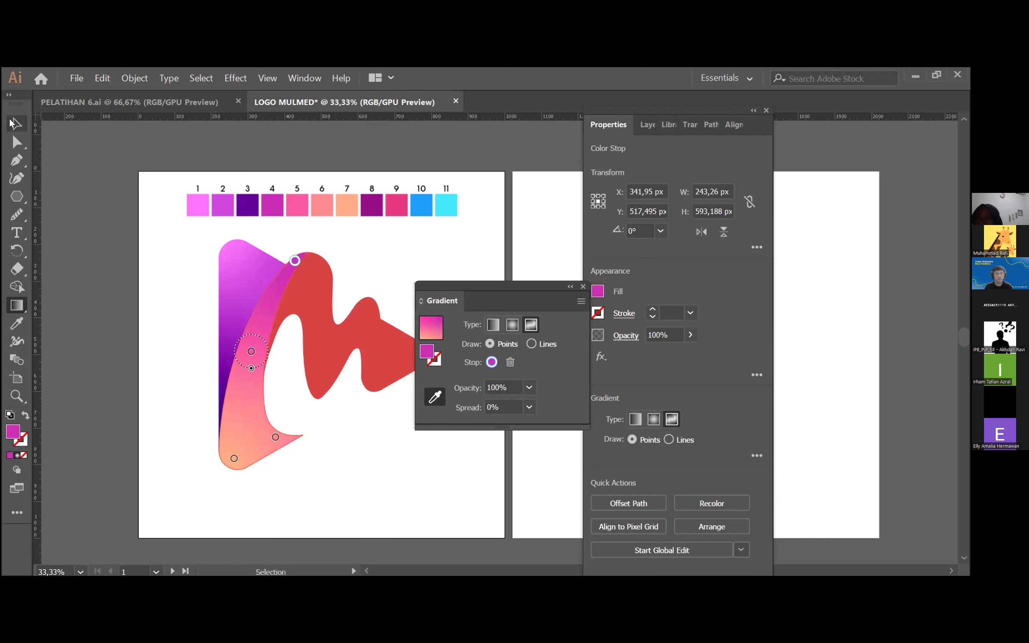
left_click(11, 123)
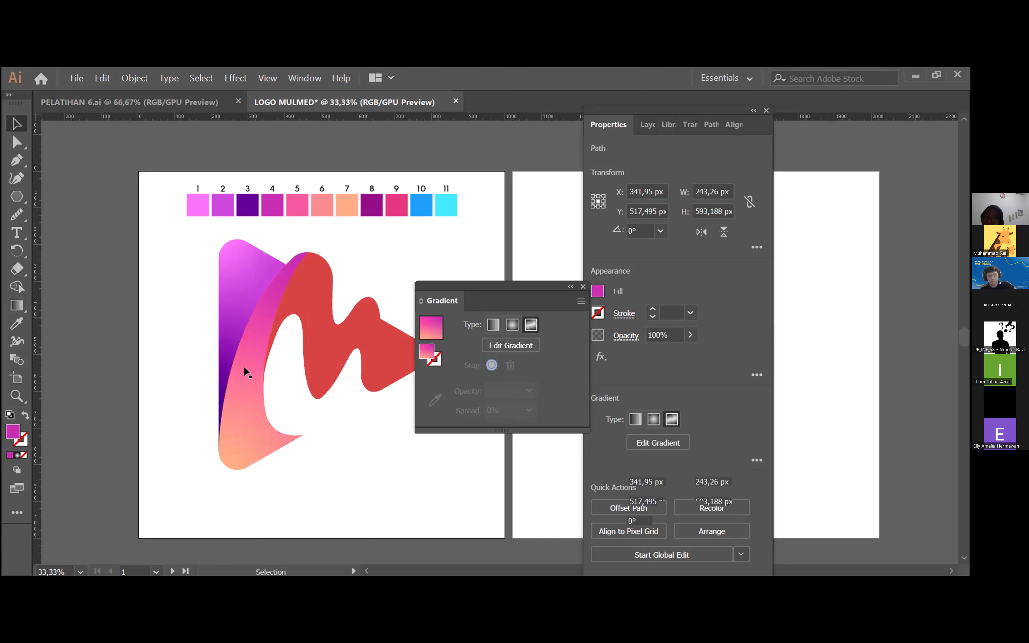
key("ctrl+shift+a")
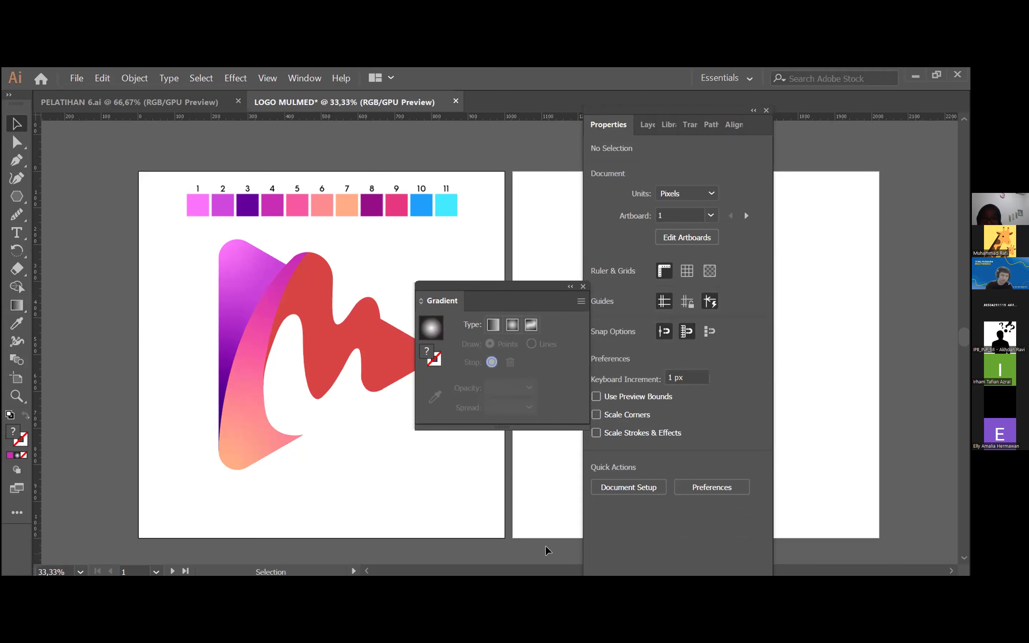
Open the freeform gradient of the triangle's left section, select its upper-left stop and reposition the Gradient panel.
left_click(260, 385)
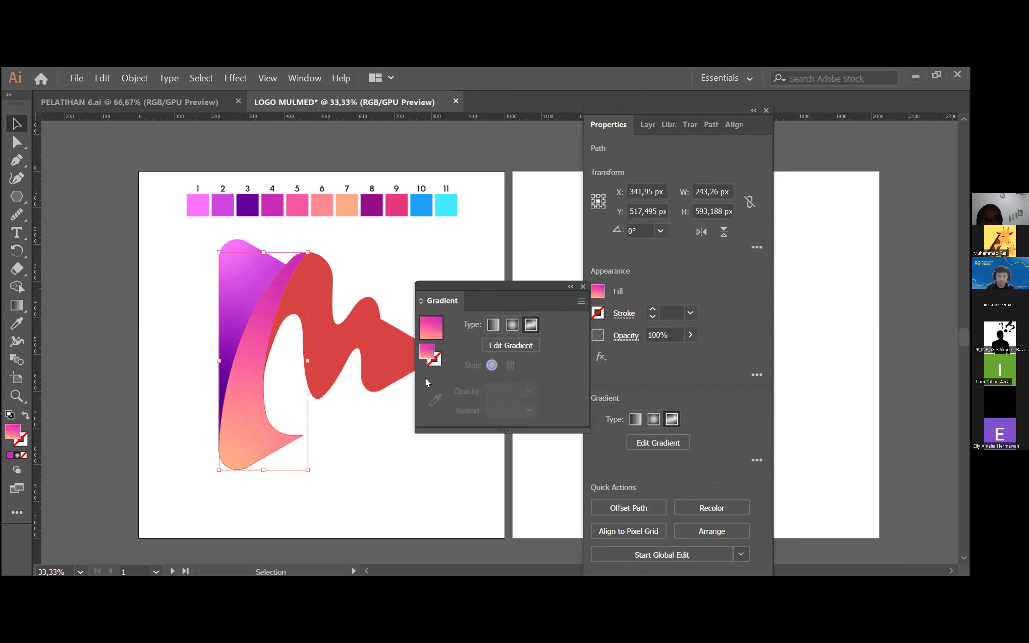
left_click(233, 239)
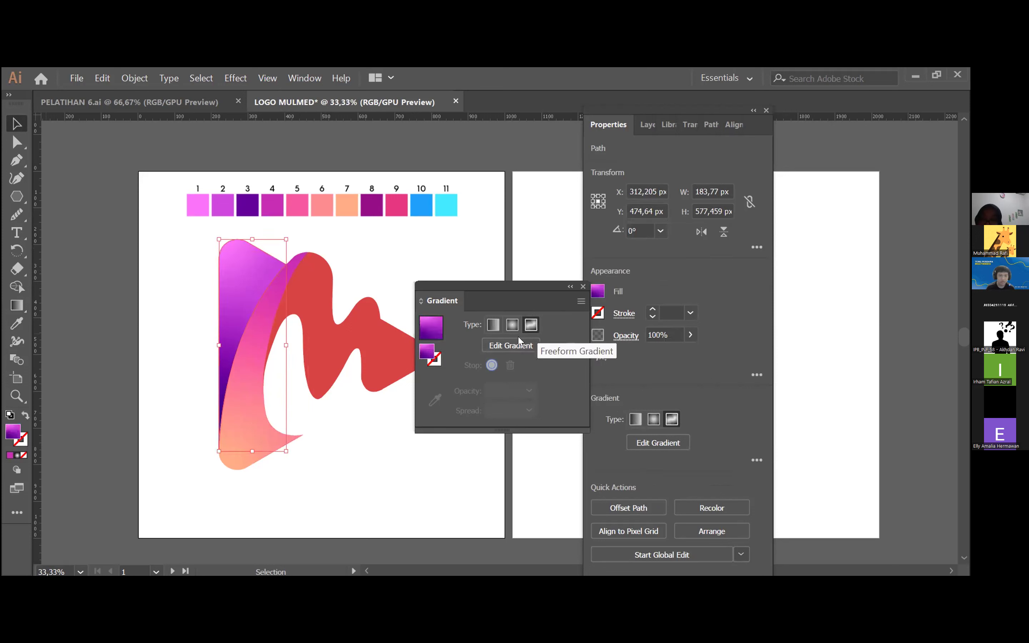
left_click(502, 345)
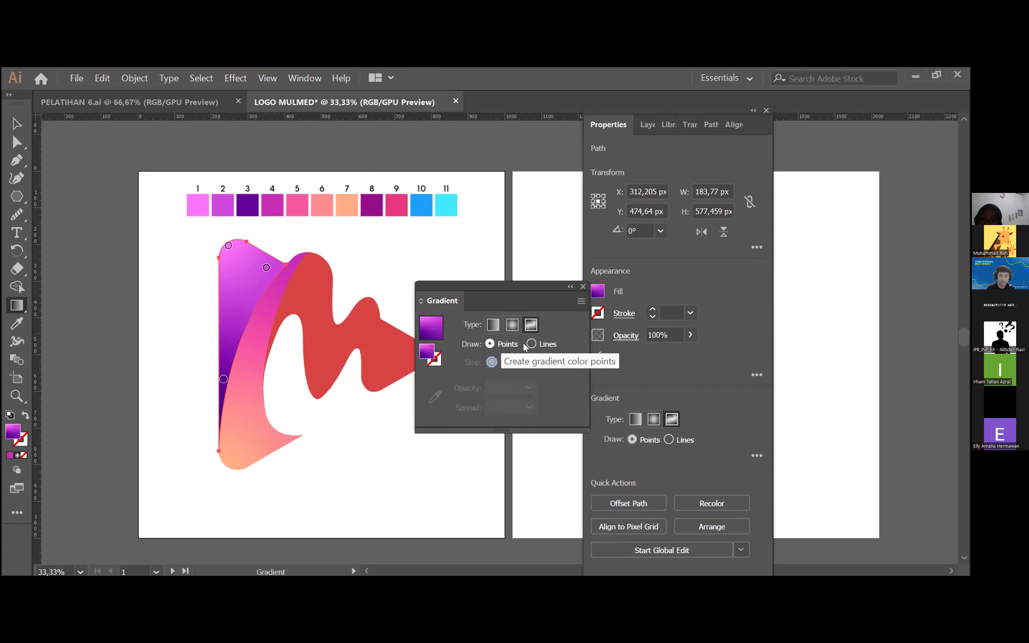
left_click(229, 246)
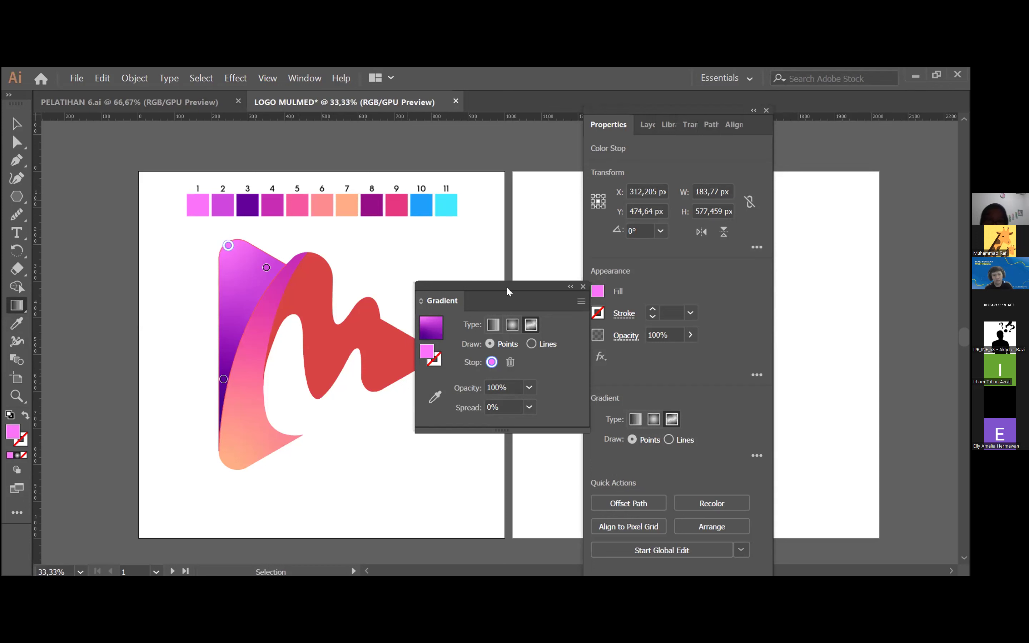
left_click_drag(507, 287, 489, 288)
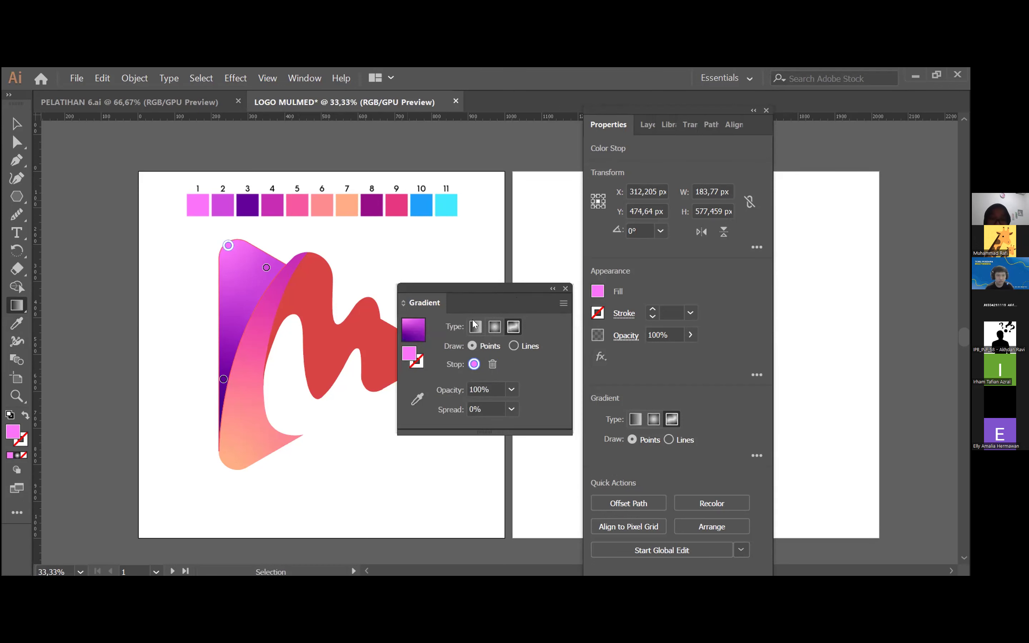
left_click_drag(539, 295, 549, 297)
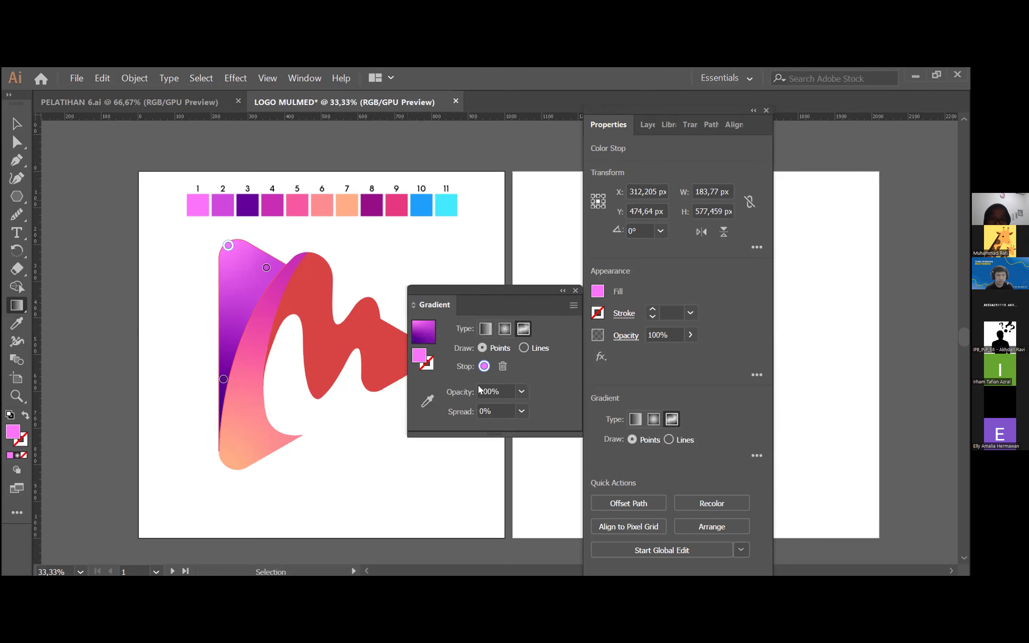
Close the Gradient panel, reselect the triangle's left section and bring the panel back with the Gradient tool.
left_click(575, 291)
key("v")
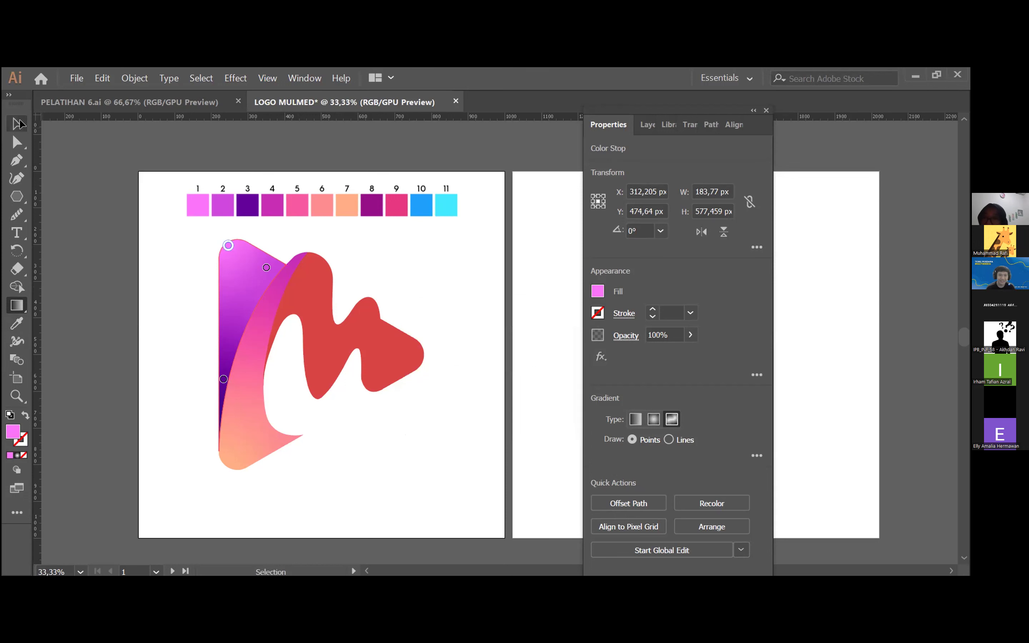
left_click(470, 252)
left_click(234, 266)
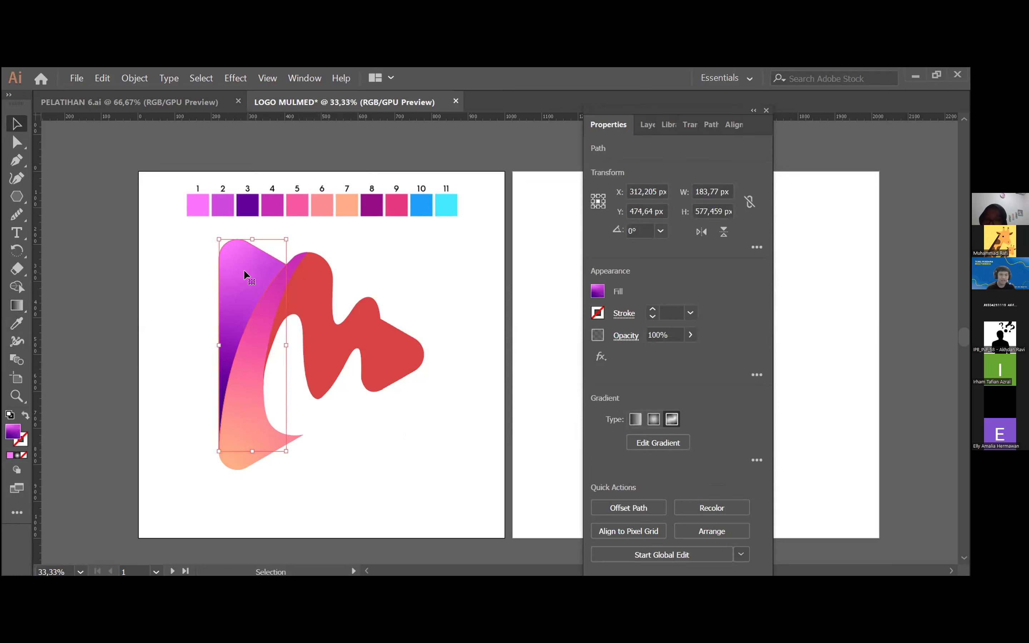
left_click(16, 306)
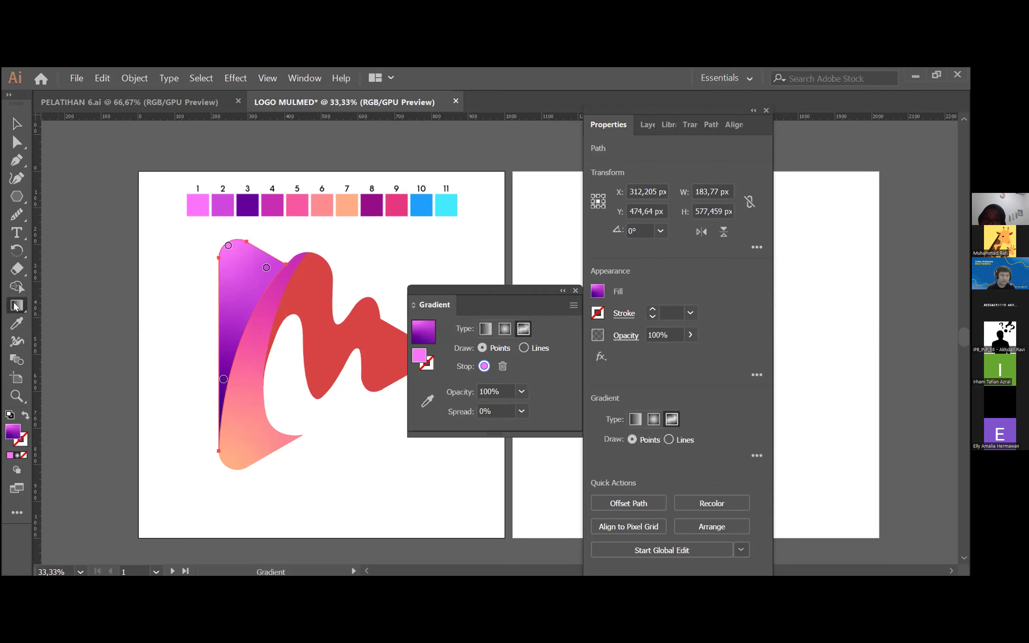
left_click(15, 306)
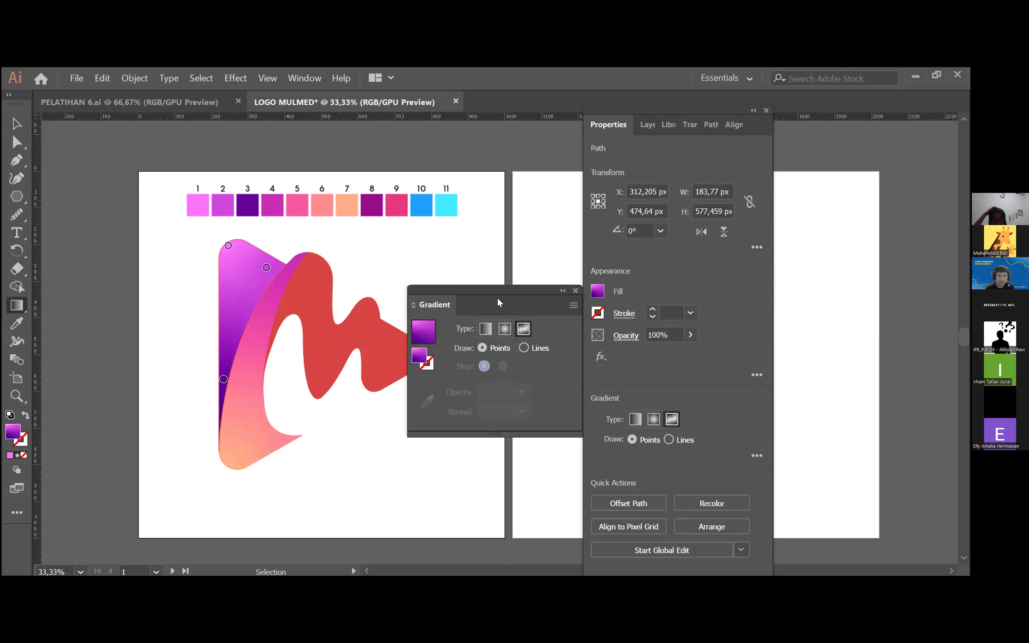
key("g")
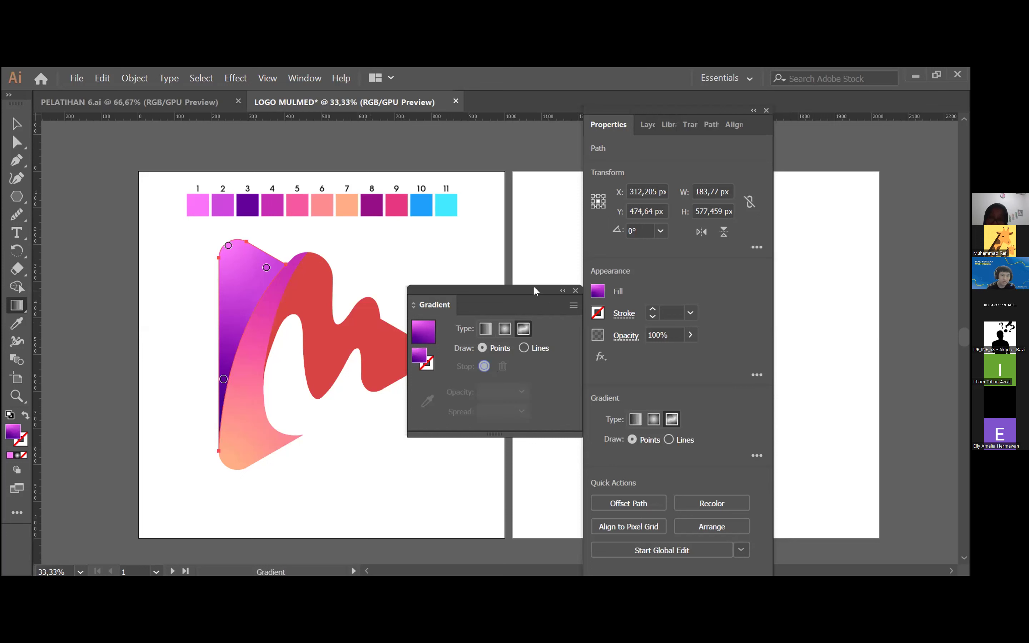
left_click_drag(531, 289, 532, 291)
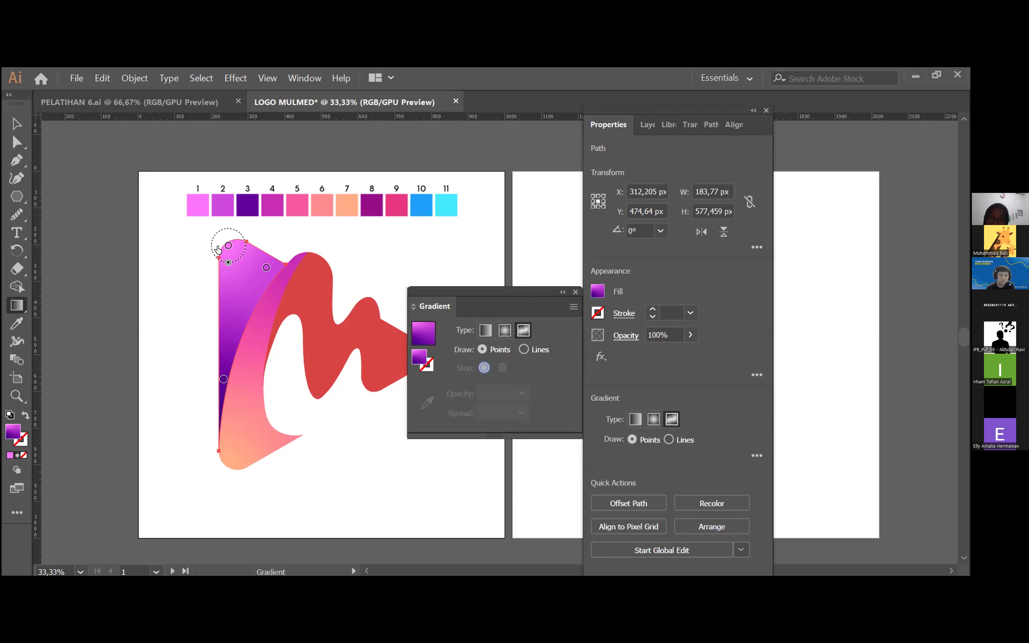
Review the upper-left, upper-right and lower color stops of the triangle's left section, trying the color picker without sampling.
left_click(228, 246)
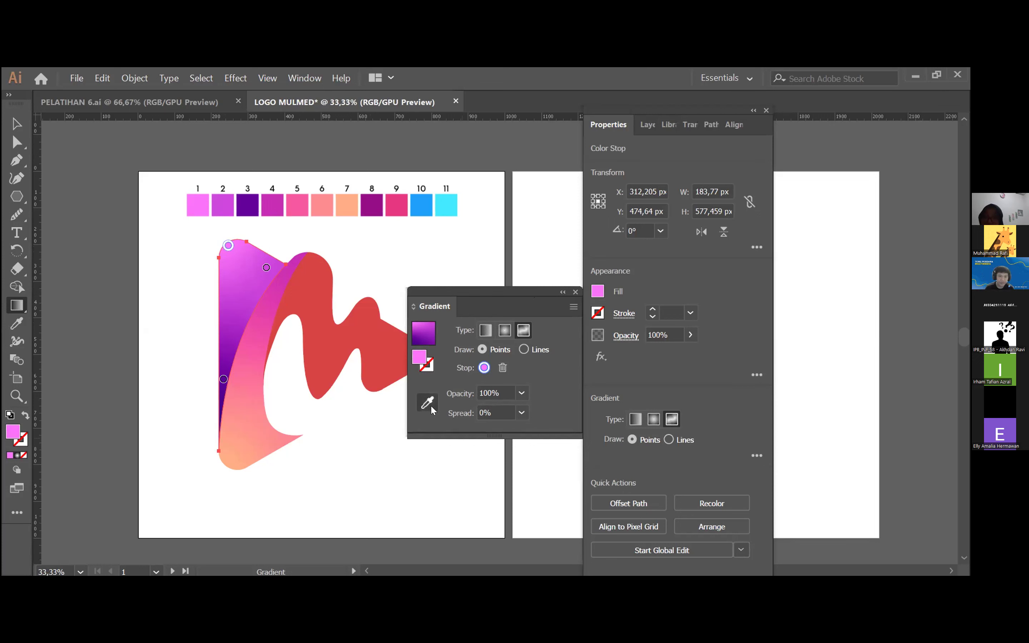
left_click(430, 407)
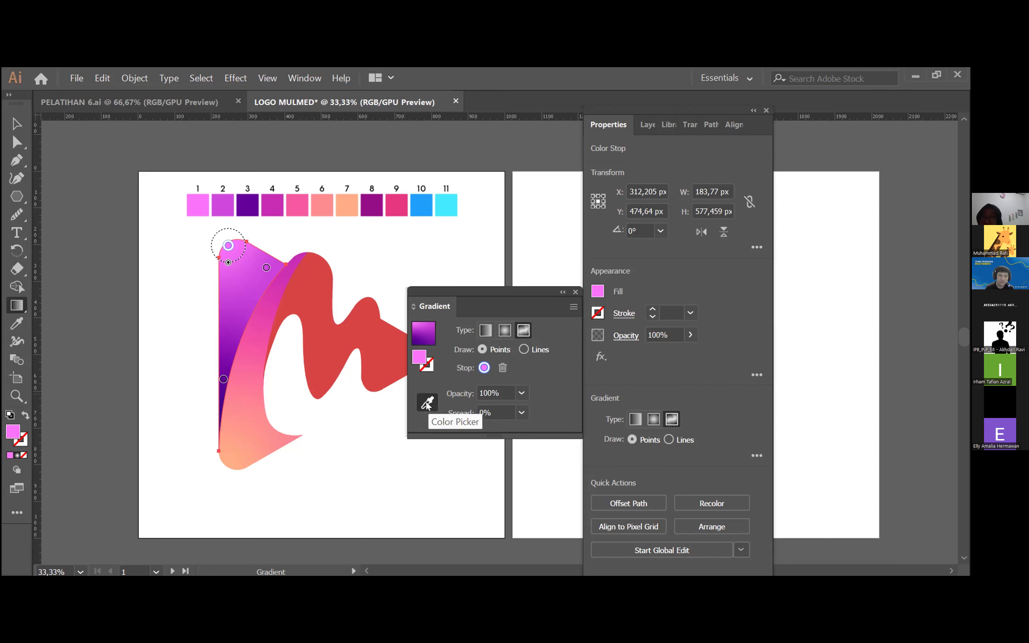
left_click(266, 268)
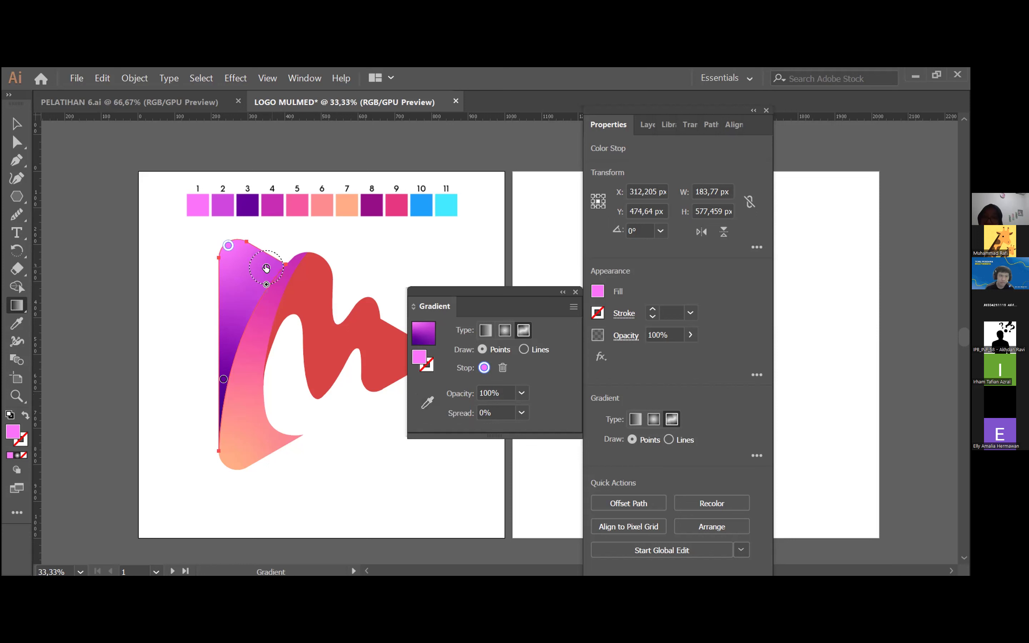
left_click(266, 268)
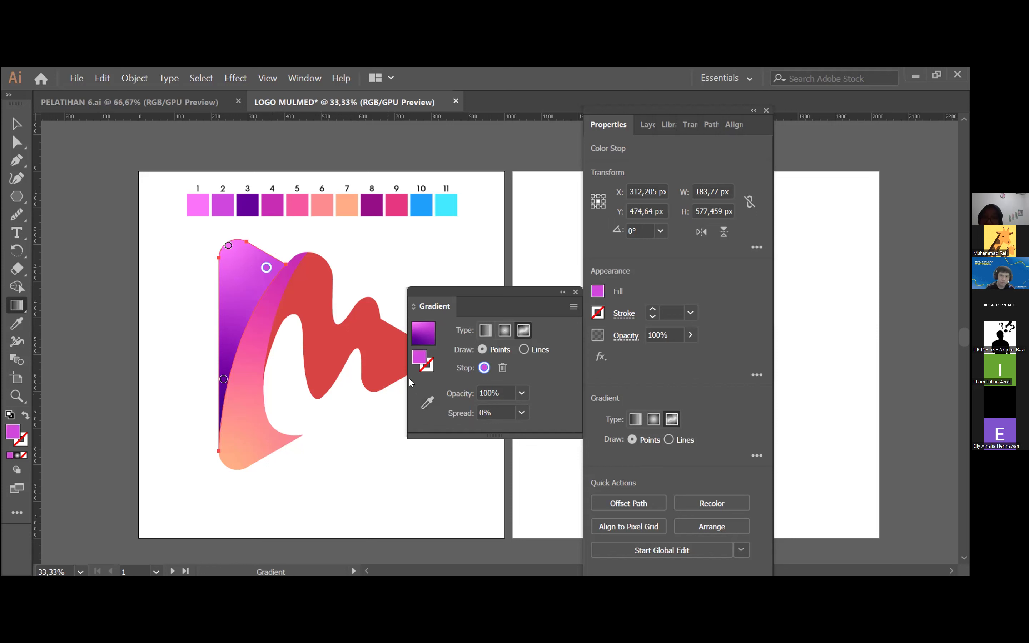
left_click(427, 403)
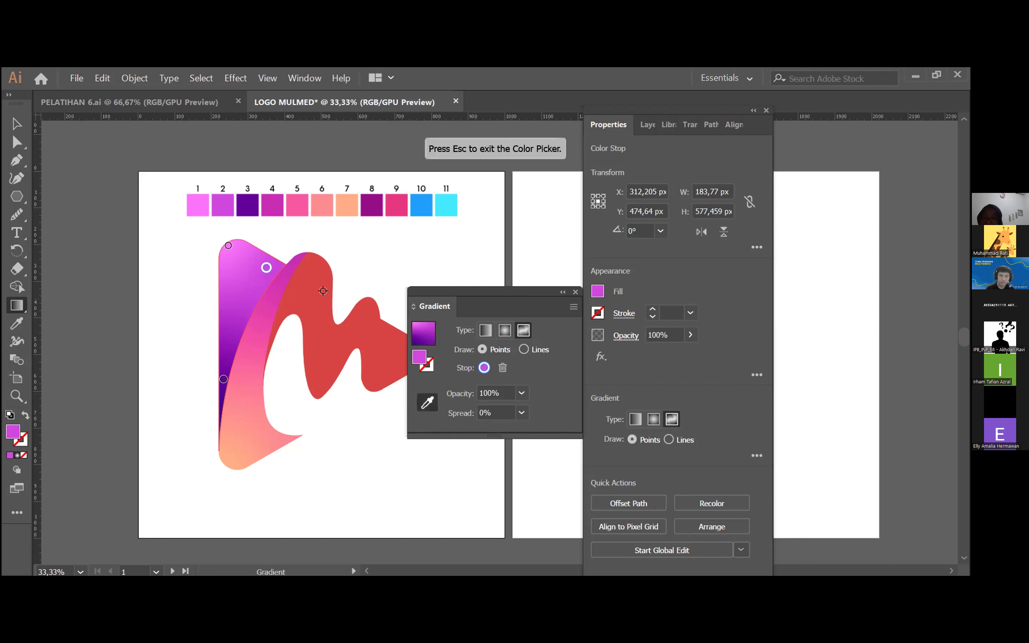
left_click(427, 402)
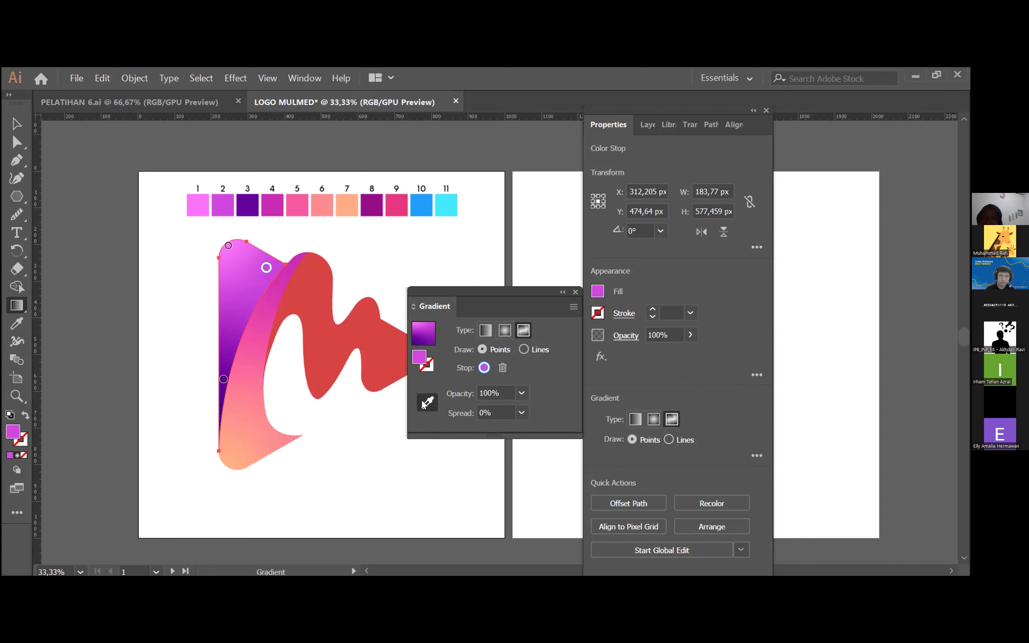
left_click(222, 378)
Leave the triangle section's gradient, select the M's left leg and open its freeform gradient for editing.
key("v")
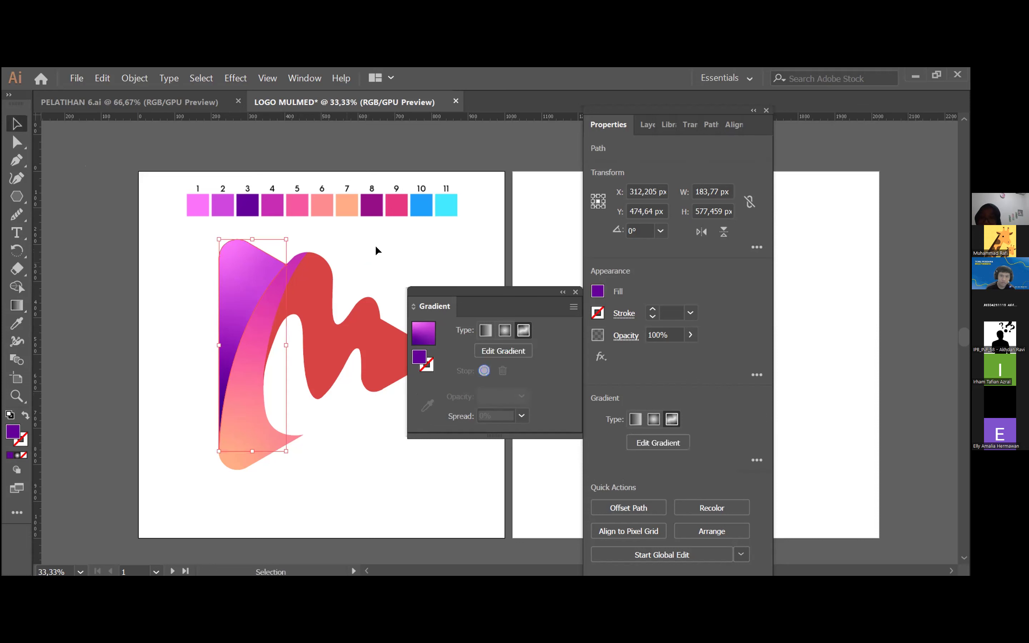
left_click(255, 389)
left_click(244, 399)
left_click(337, 232)
left_click(259, 276)
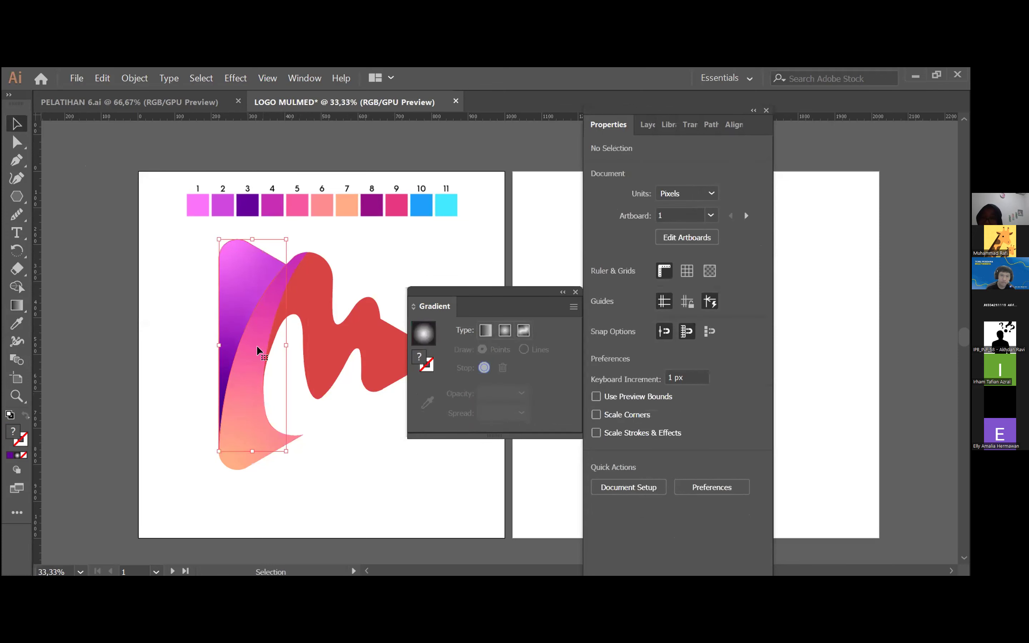
left_click(244, 386)
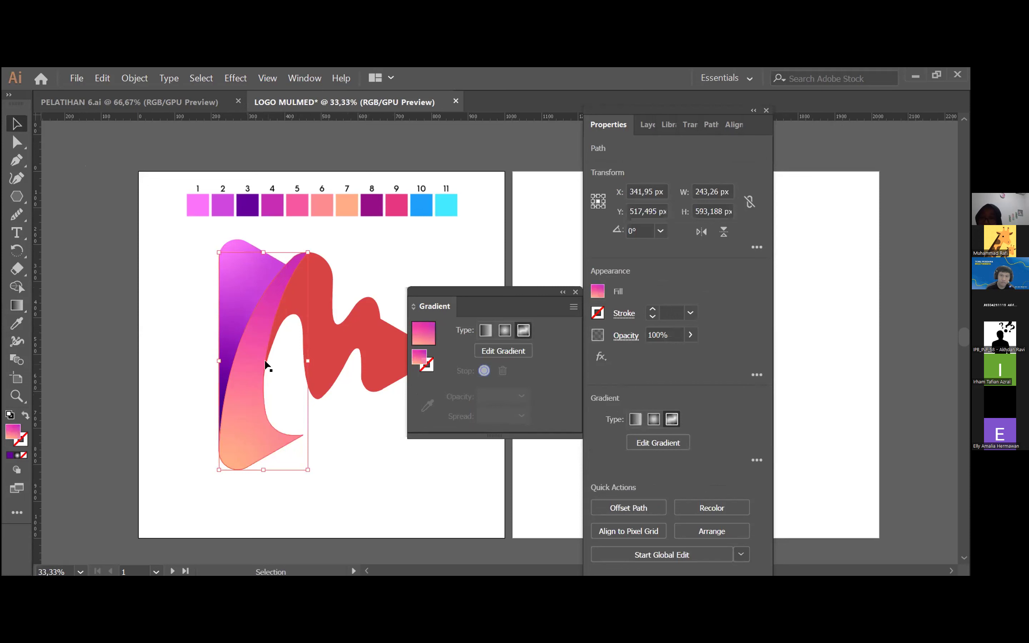
left_click(495, 351)
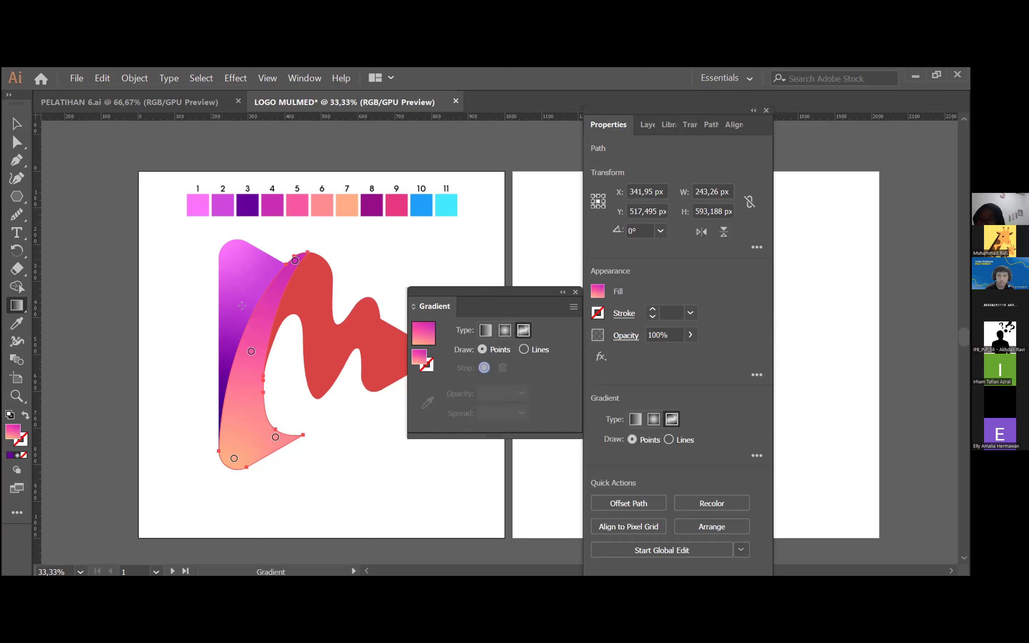
Leave the left leg's gradient, reopen it to review its freeform color stops, and deselect the leg.
left_click(17, 124)
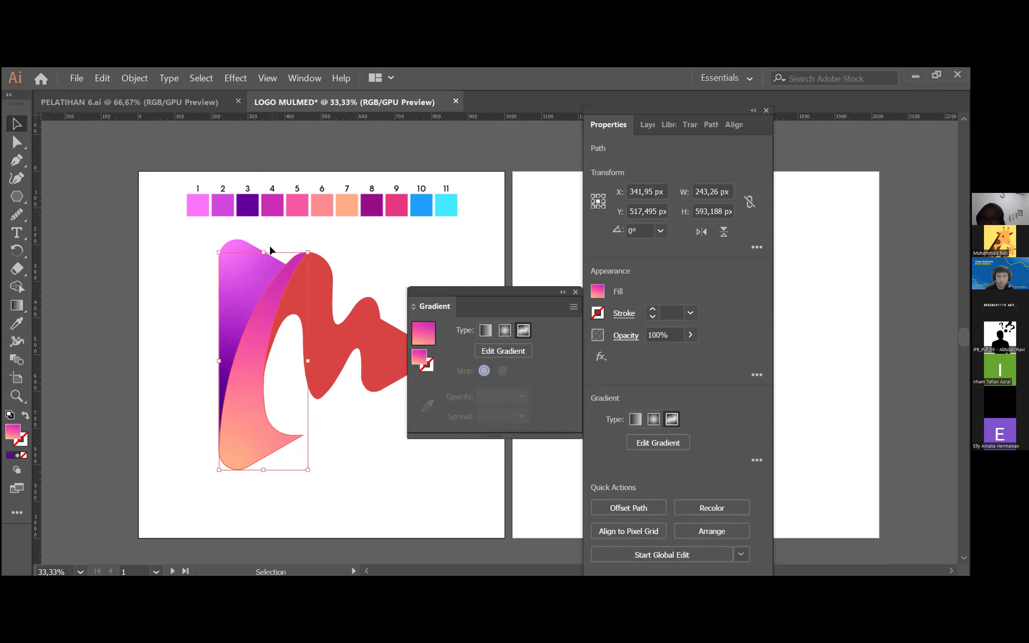
left_click(360, 247)
left_click(329, 277)
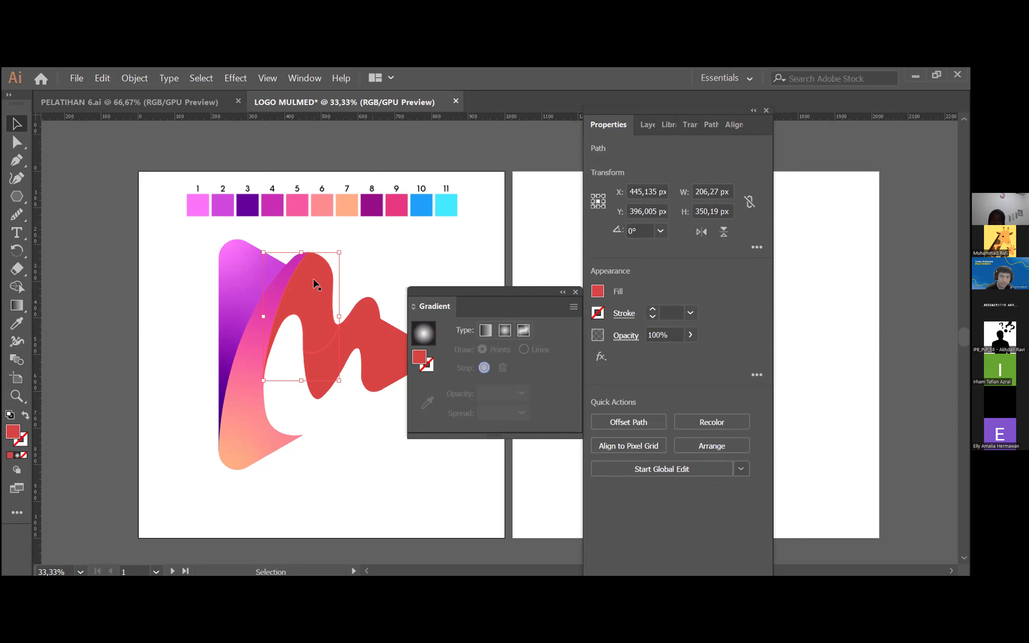
left_click(246, 402)
left_click(524, 331)
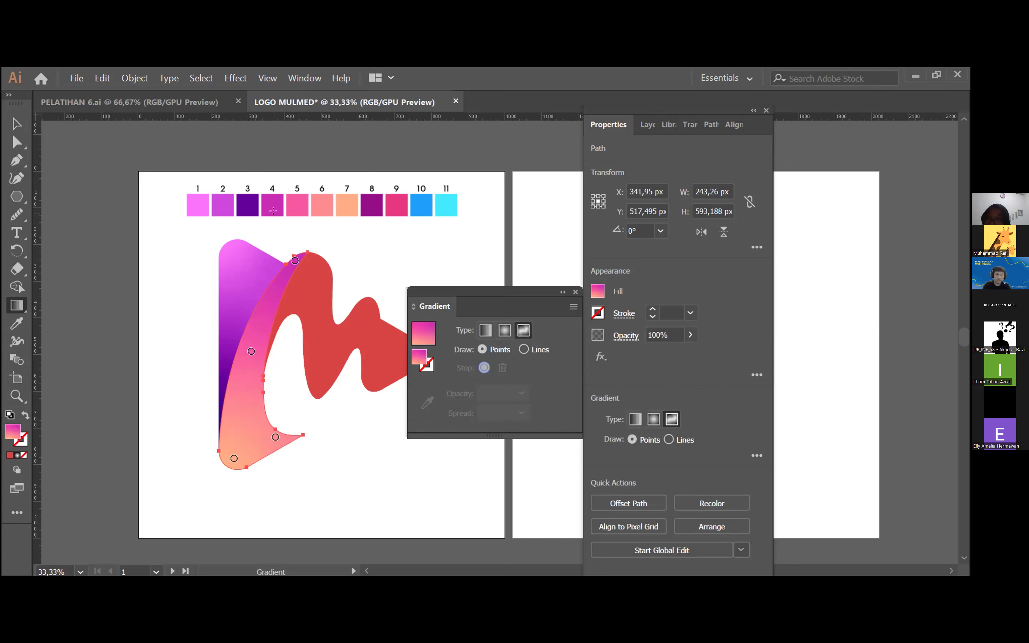
left_click(18, 130)
left_click(398, 243)
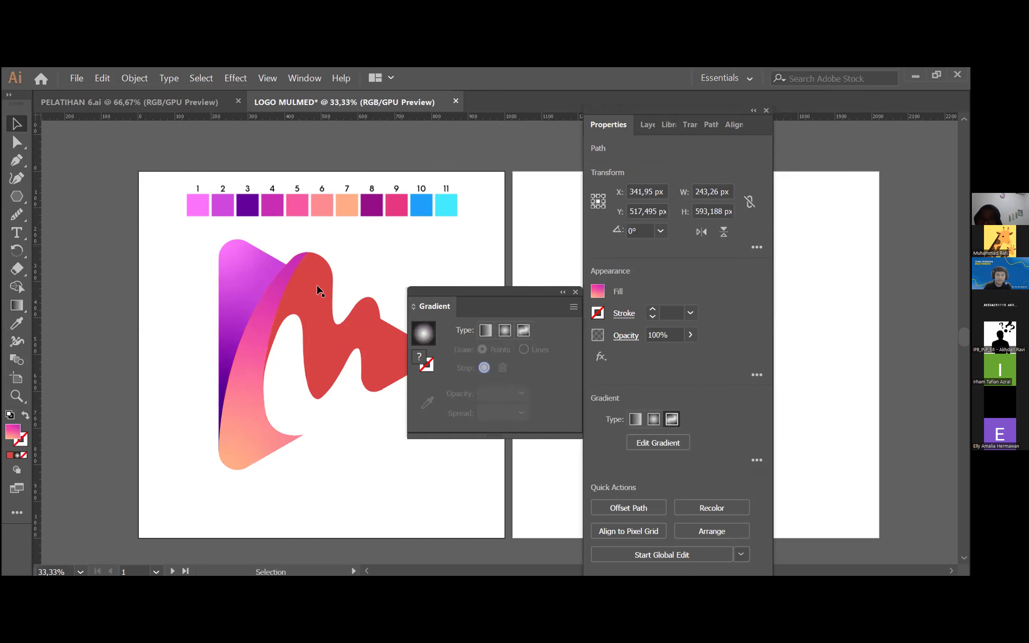
Apply a linear gradient to the M's first arch and rotate it to about -21.6°.
left_click(313, 331)
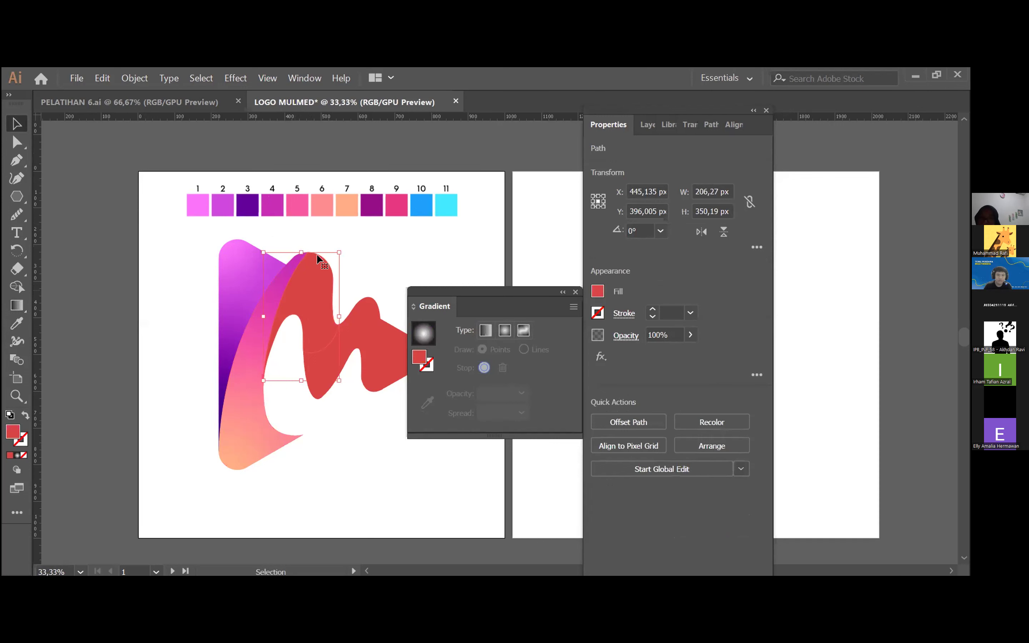
left_click(484, 331)
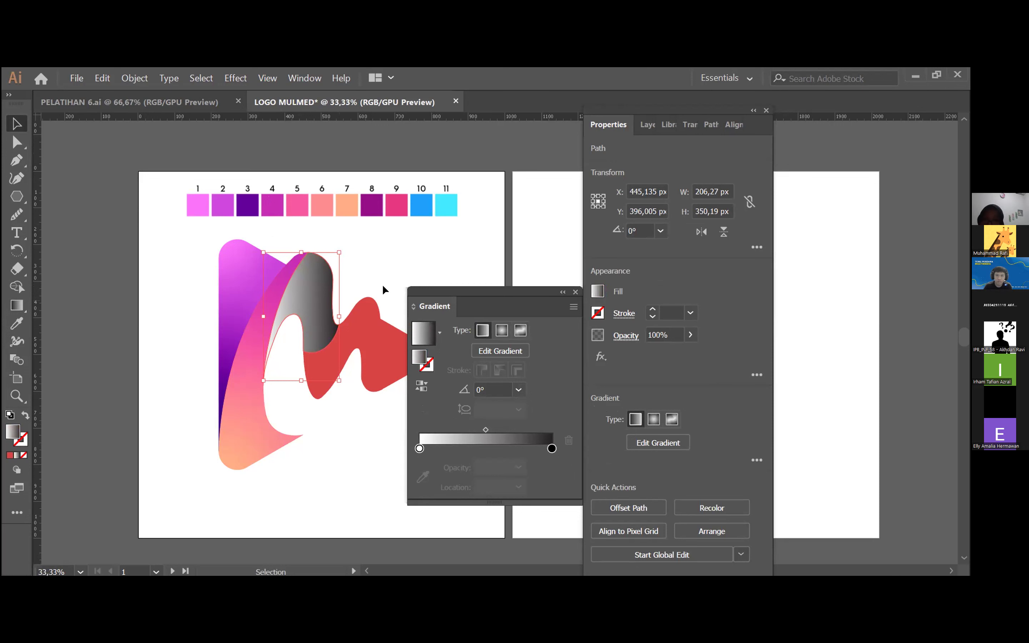
left_click(514, 353)
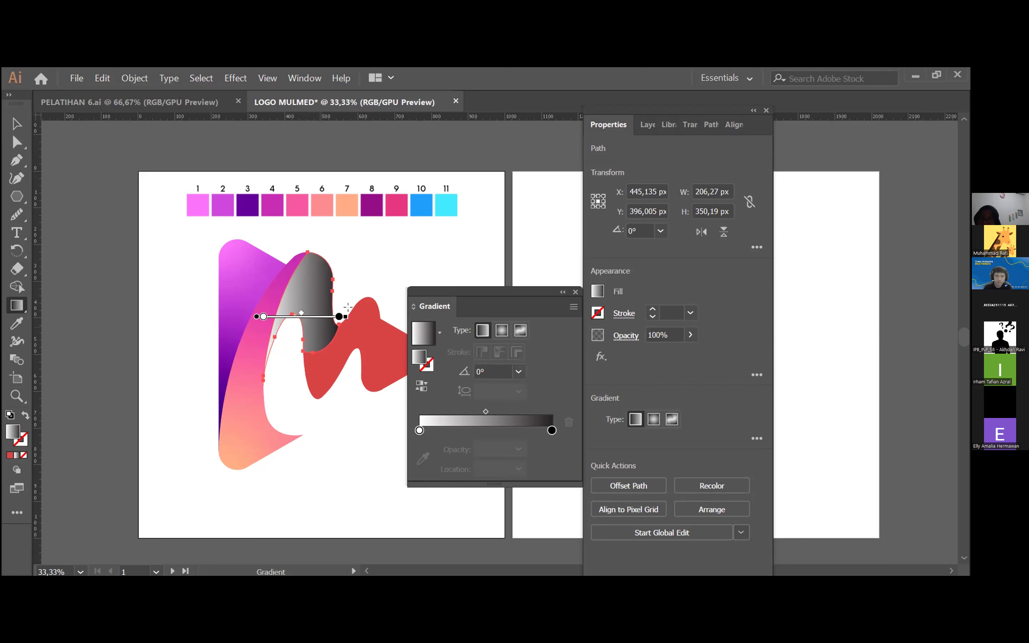
mouse_move(349, 306)
left_mouse_down()
mouse_move(316, 376)
mouse_move(308, 230)
mouse_move(301, 384)
mouse_move(284, 392)
mouse_move(341, 244)
left_mouse_up()
mouse_move(354, 357)
left_mouse_down()
mouse_move(311, 390)
mouse_move(346, 332)
mouse_move(345, 340)
left_mouse_up()
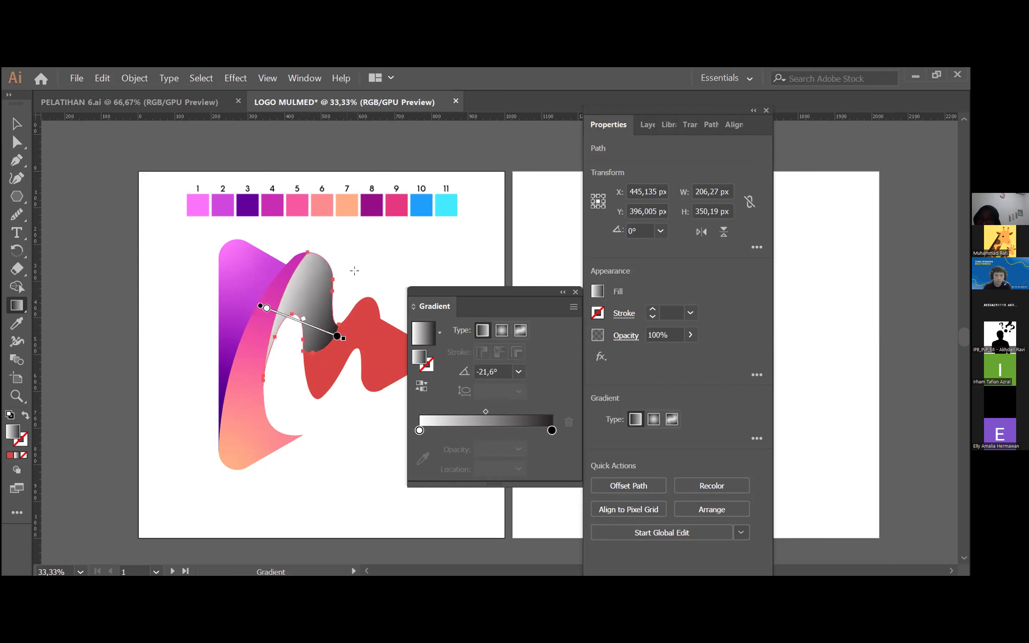
left_click(520, 371)
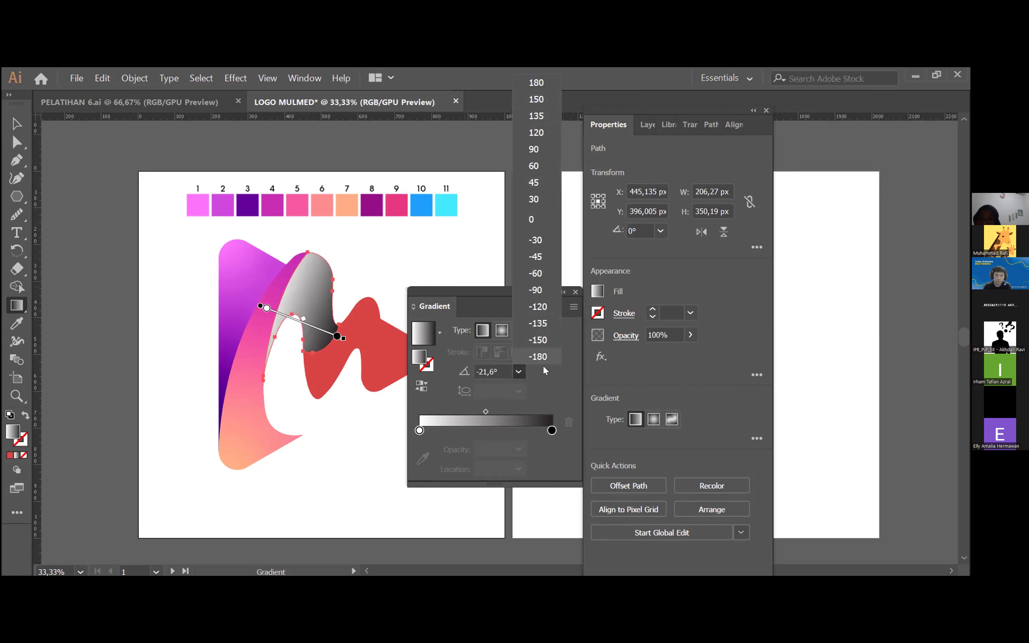
left_click(520, 373)
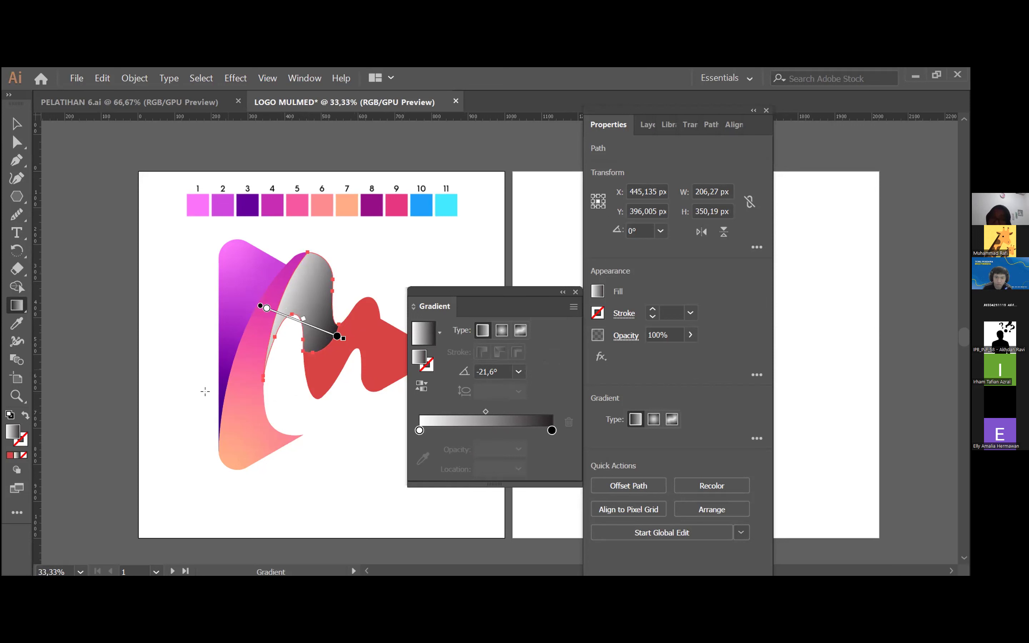
Sample swatch 8 for the arch gradient's start stop and swatch 9 for its end stop, placed at about 94%, and deselect.
left_click(419, 430)
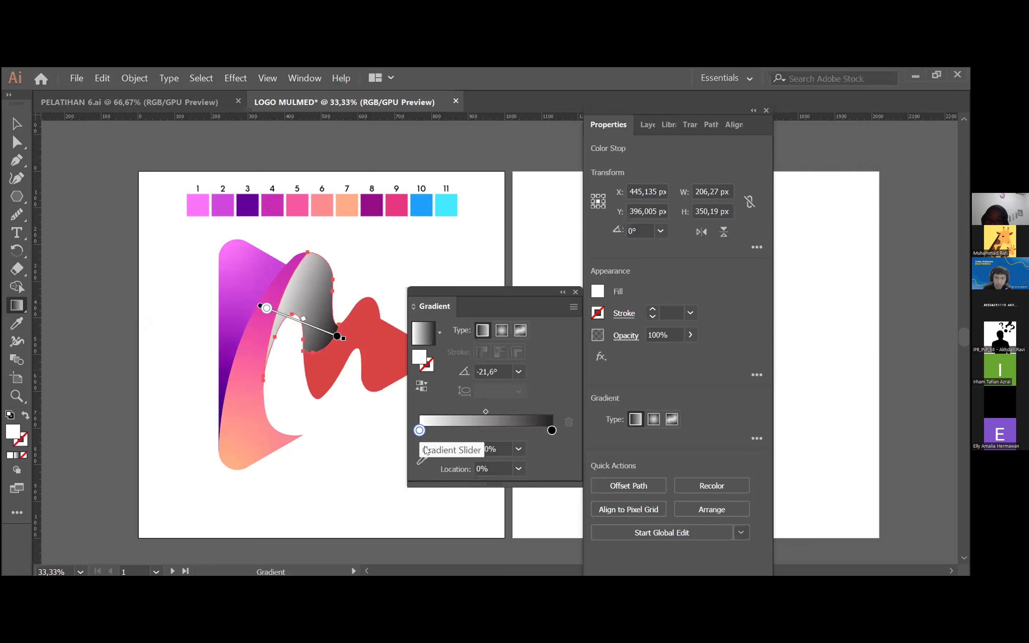
left_click(423, 459)
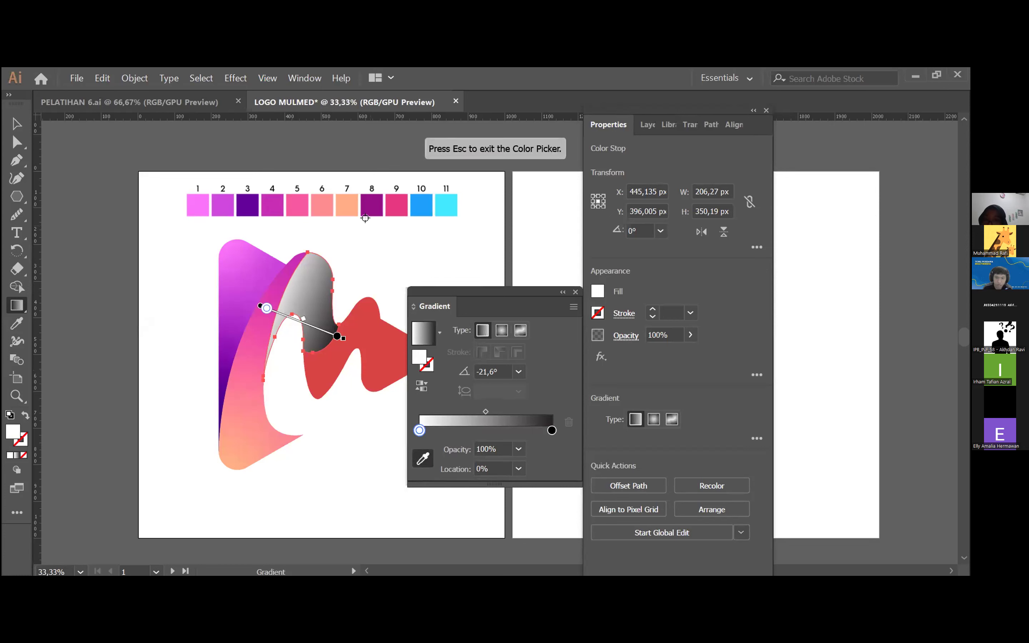
left_click(365, 206)
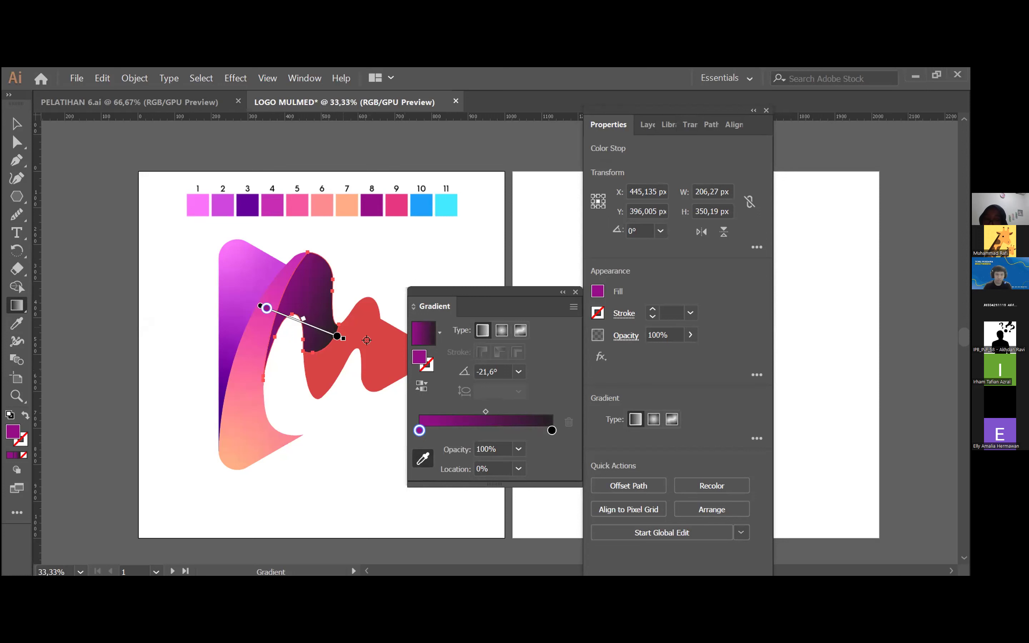
left_click(552, 431)
left_click(390, 204)
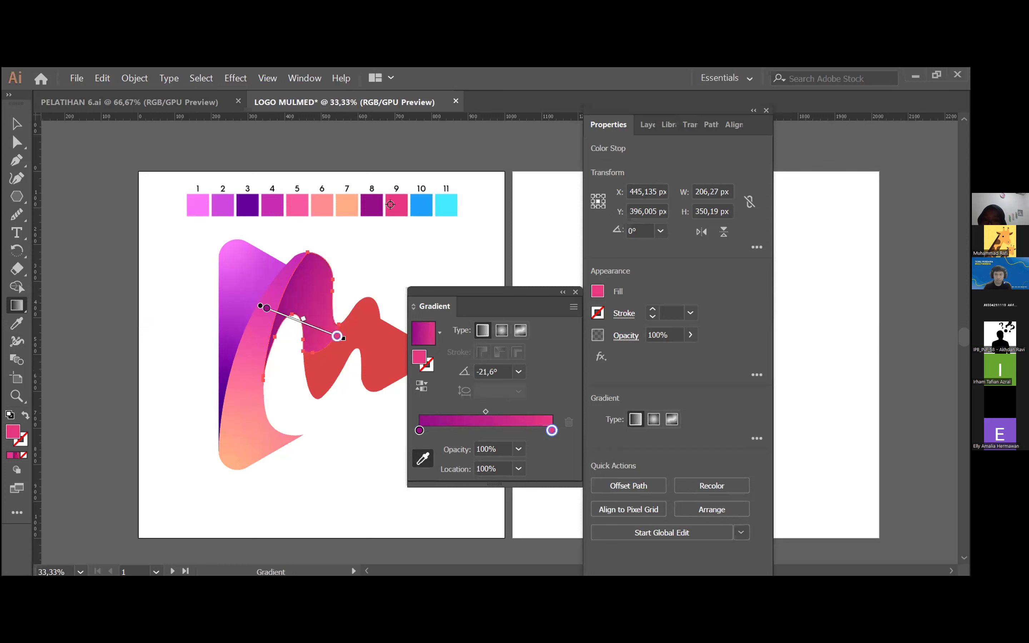
mouse_move(336, 336)
left_mouse_down()
mouse_move(293, 314)
mouse_move(342, 338)
mouse_move(333, 335)
left_mouse_up()
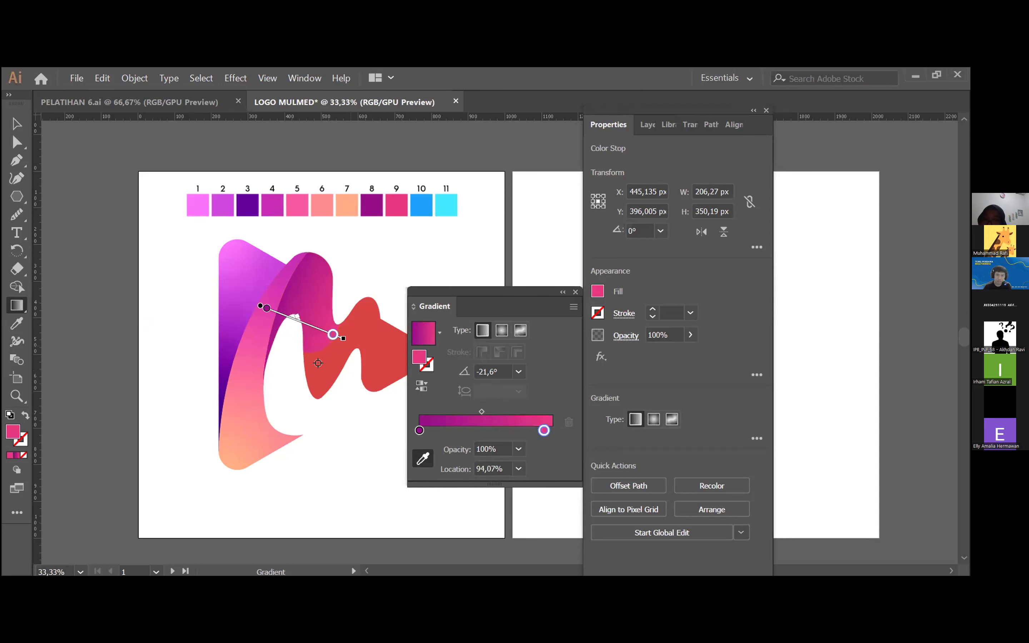
left_click(18, 121)
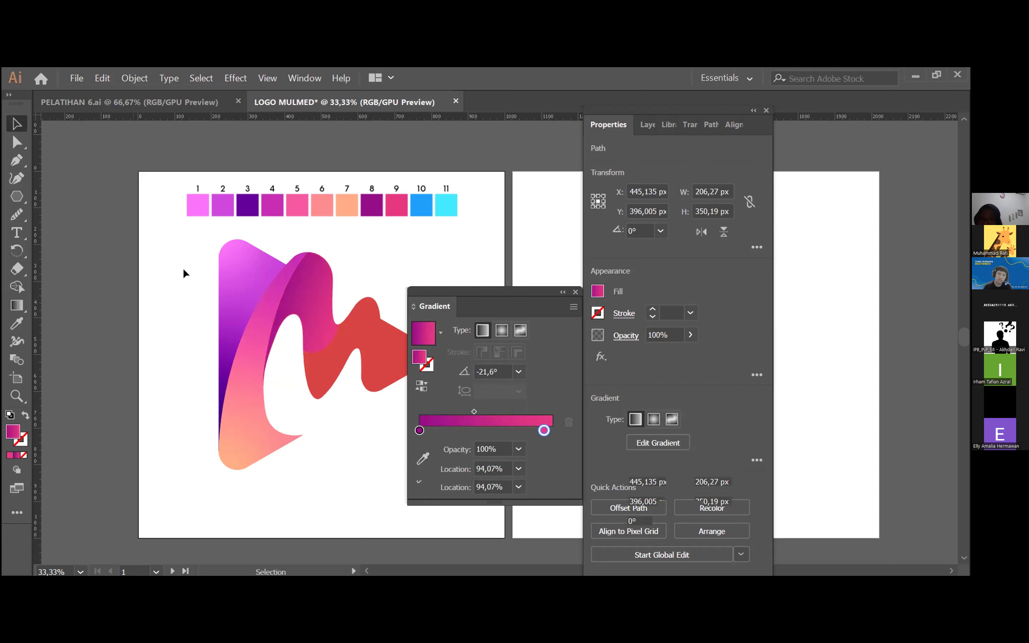
left_click(287, 461)
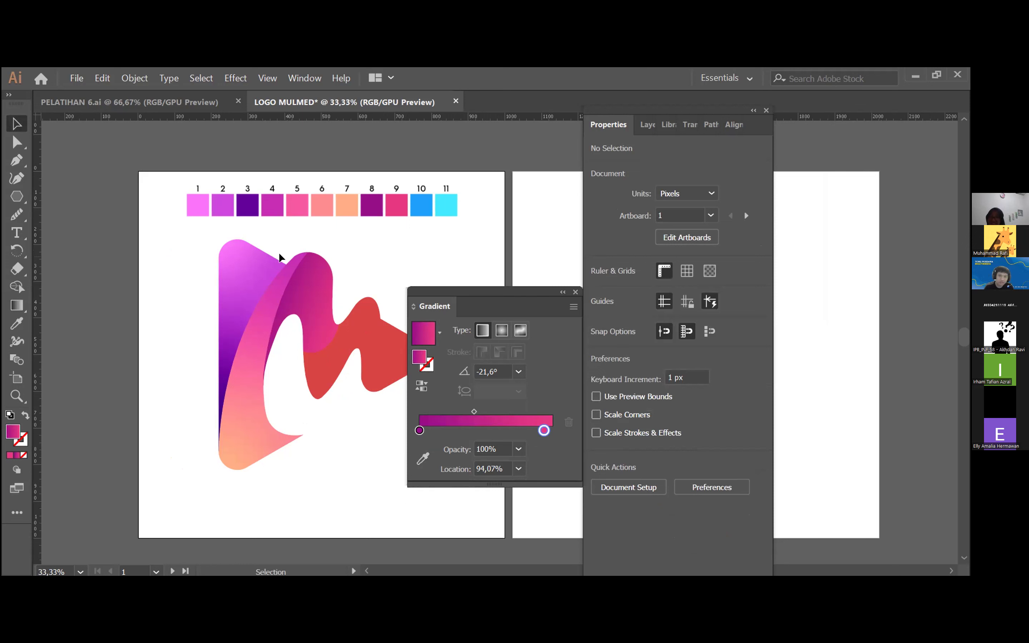
left_click(321, 302)
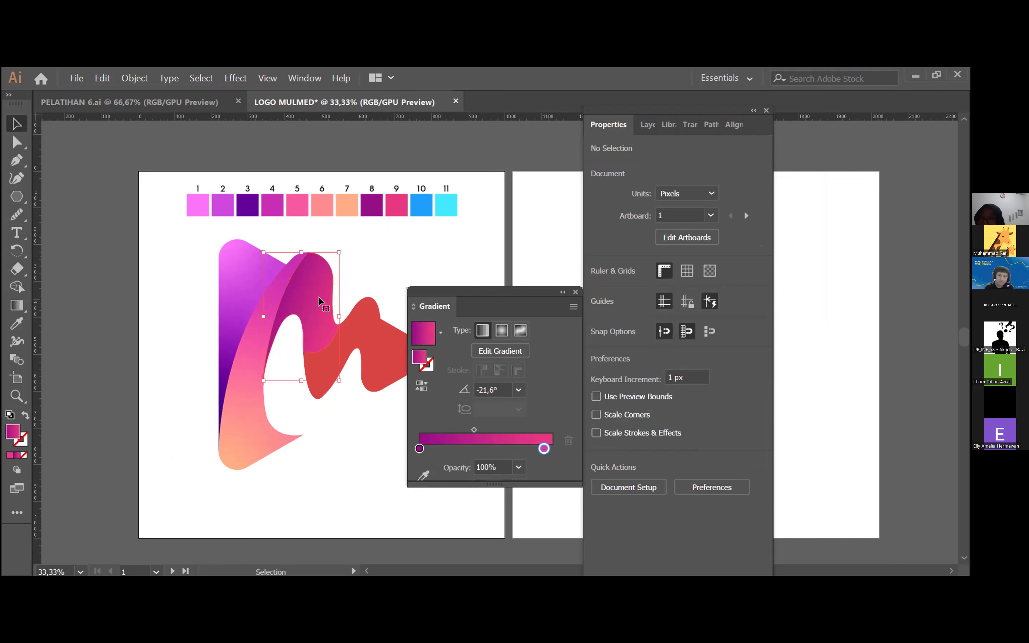
left_click(358, 263)
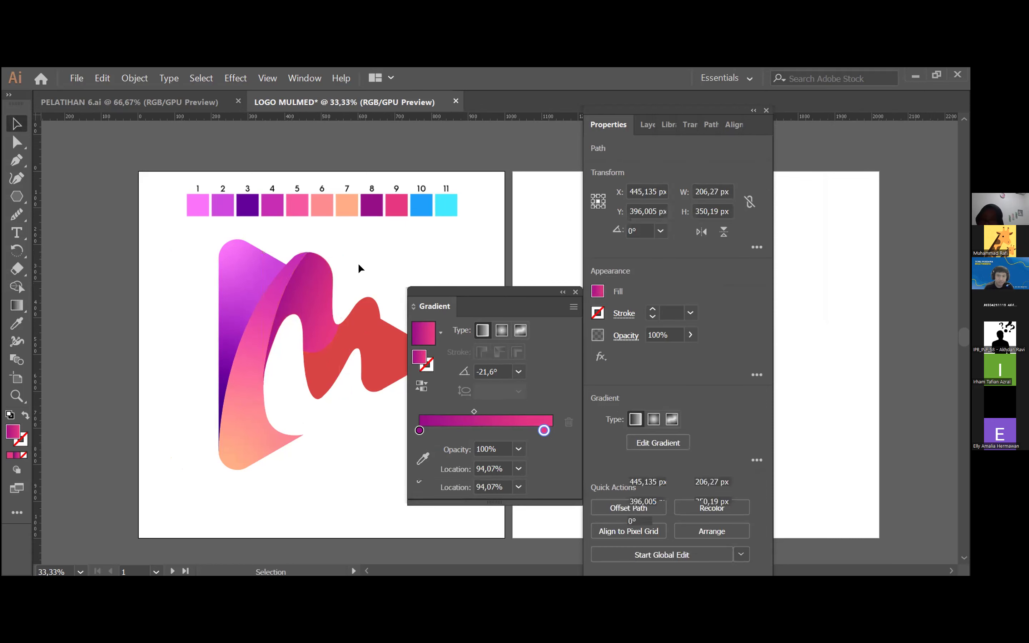
left_click(340, 357)
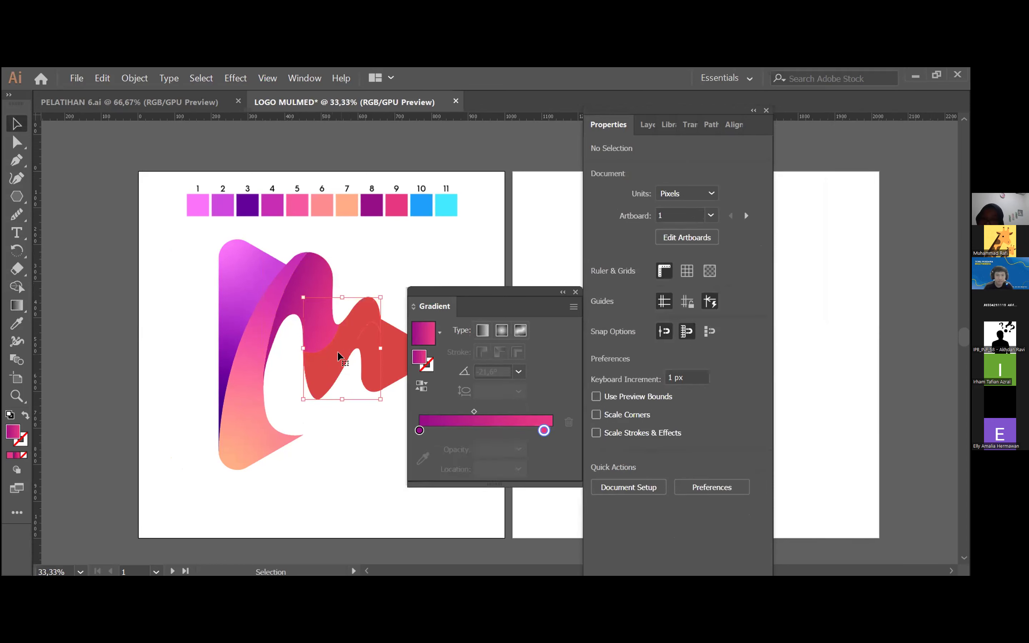
left_click(322, 275)
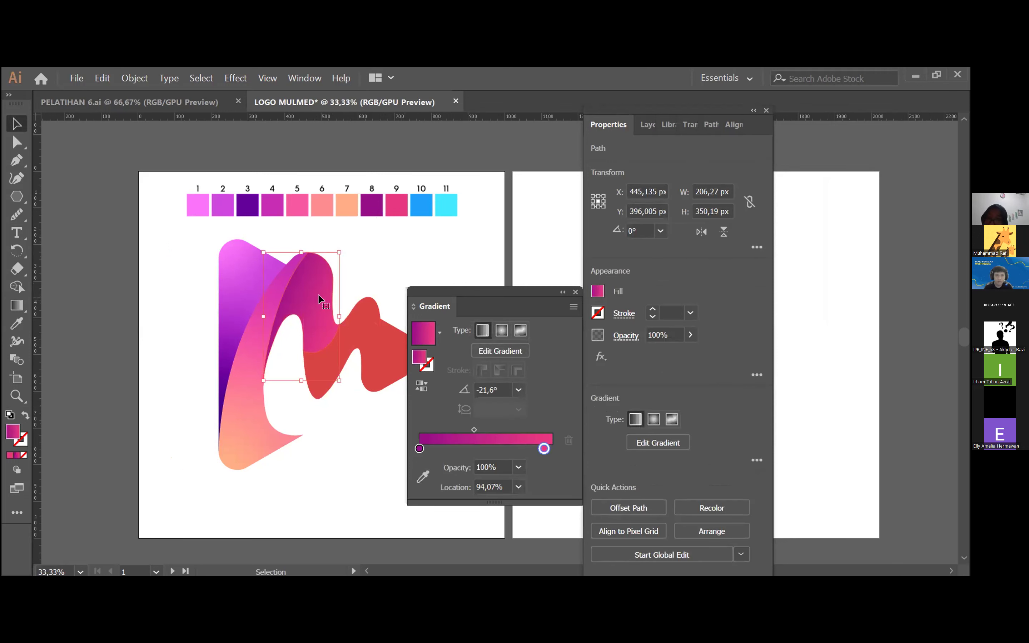
Apply a linear gradient to the M's middle wave section and open it for editing.
left_click(356, 317)
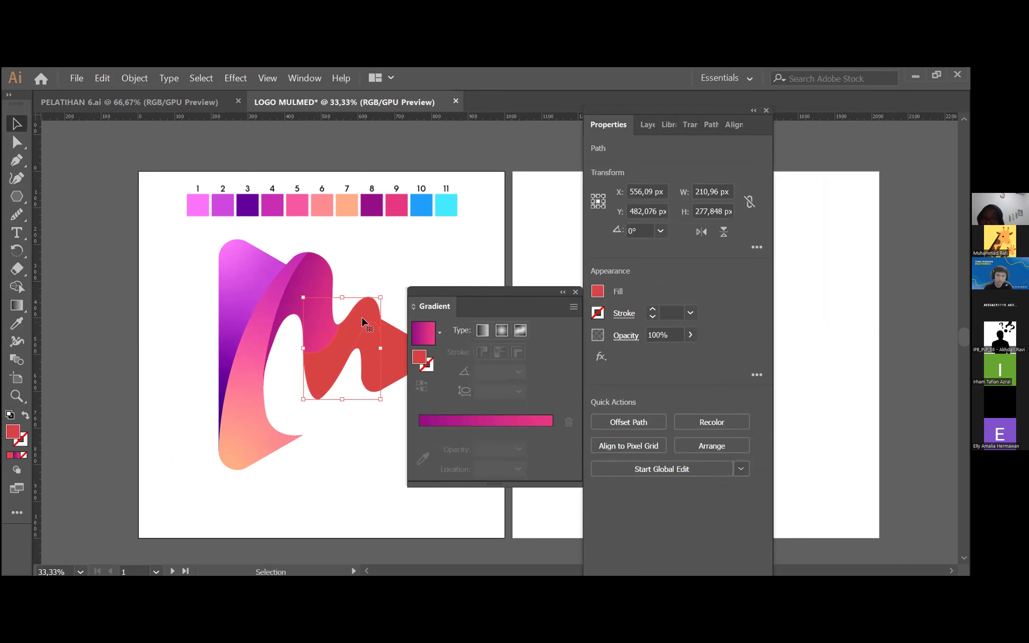
left_click(485, 335)
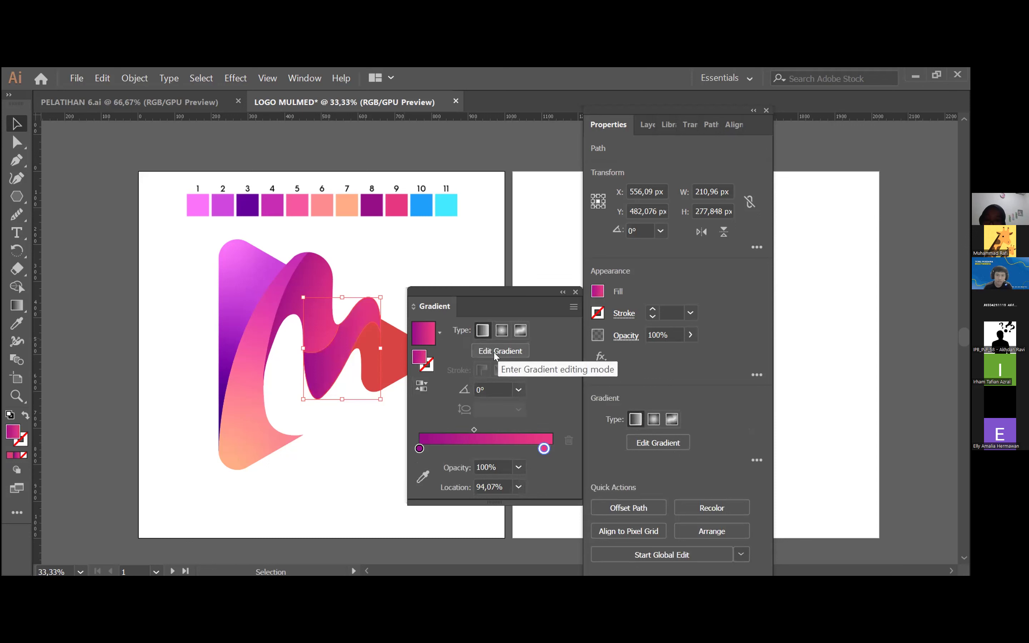
left_click(490, 353)
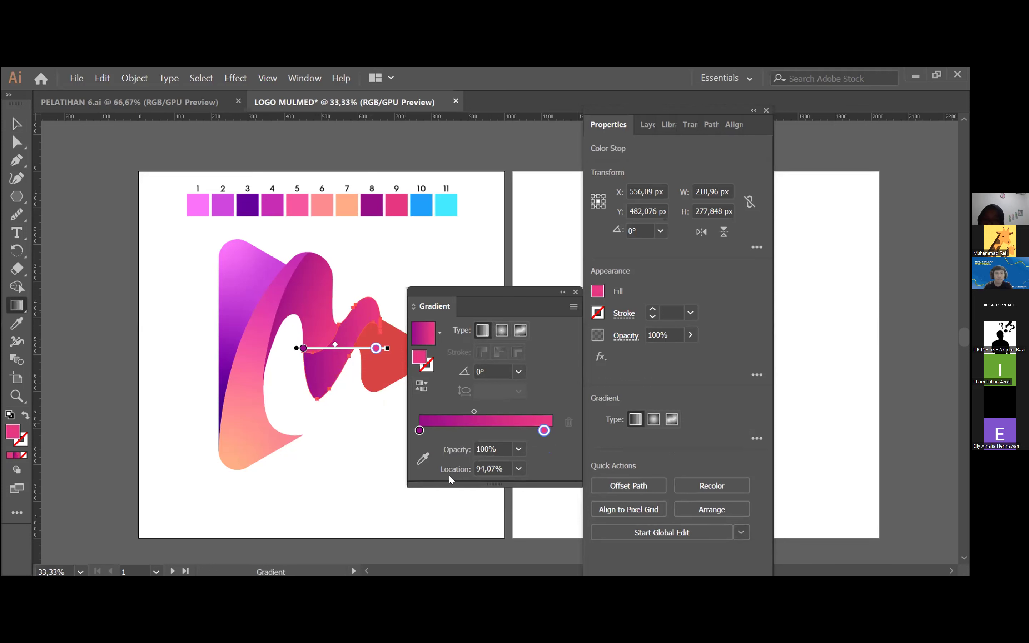
Sample swatch 10 for the wave gradient's start stop and swatch 11 for its end stop, placed at 100%.
left_click(420, 431)
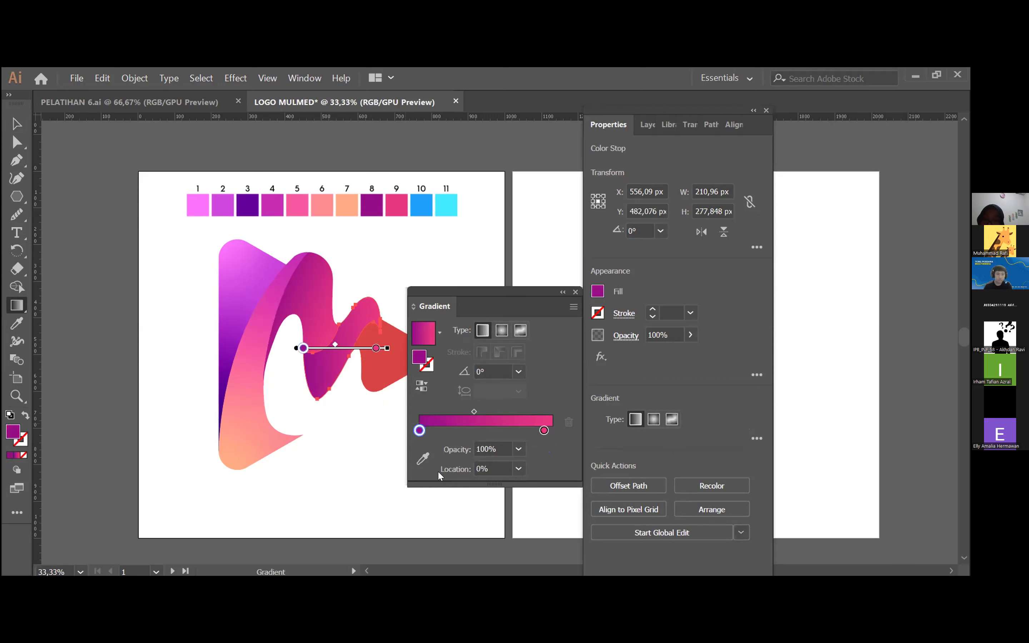
left_click(426, 458)
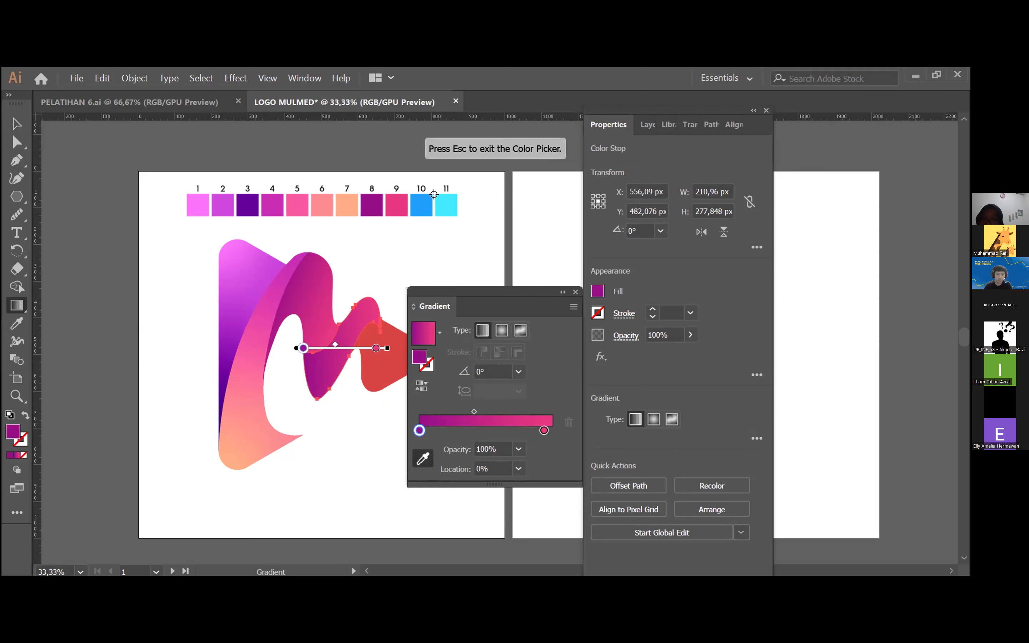
left_click(421, 198)
left_click_drag(545, 432, 553, 433)
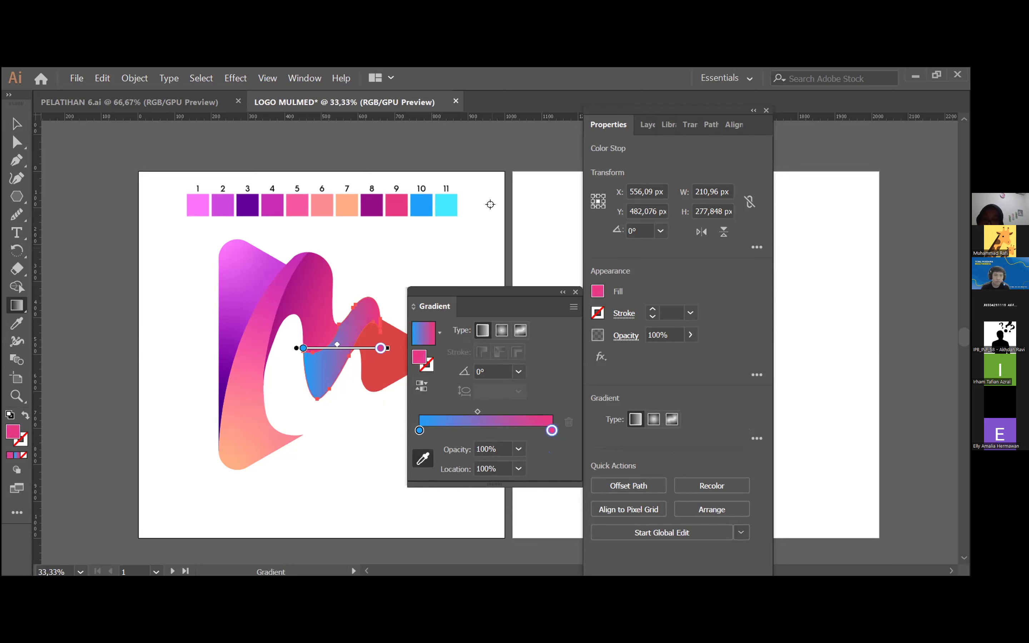
left_click(445, 199)
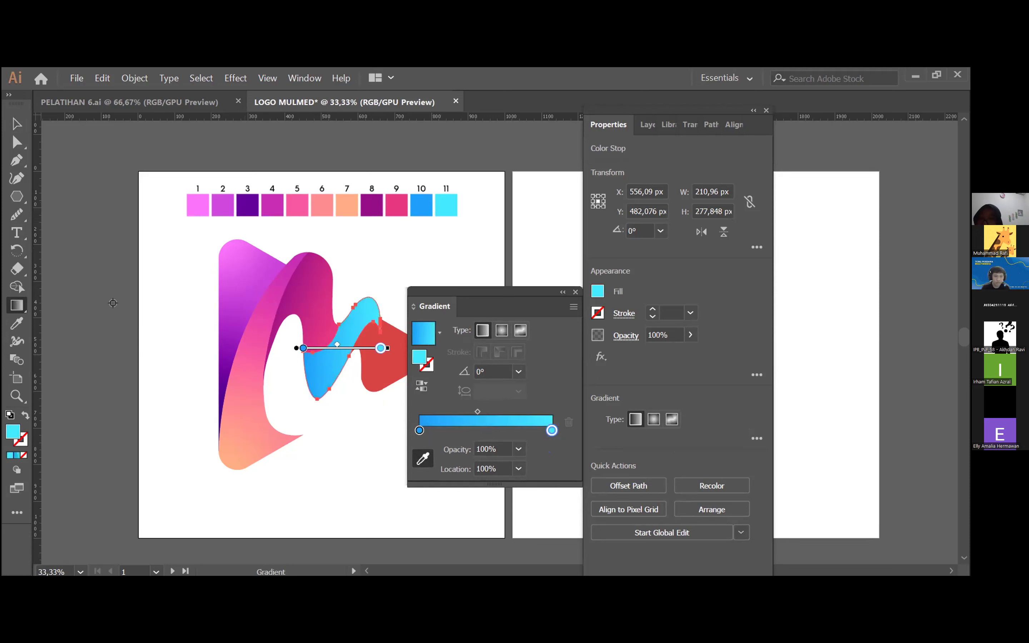
Shift the midpoint of the wave section's blue gradient slightly toward the start stop and deselect the section.
key("ctrl+h")
mouse_move(331, 347)
left_mouse_down()
mouse_move(355, 339)
mouse_move(326, 342)
mouse_move(335, 344)
left_mouse_up()
key("v")
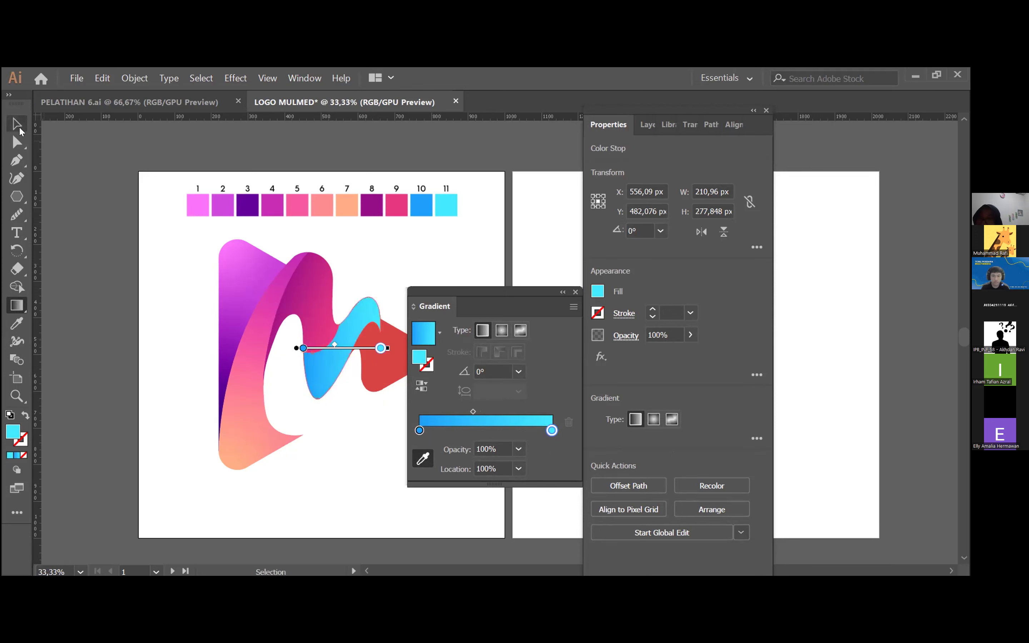
left_click(414, 248)
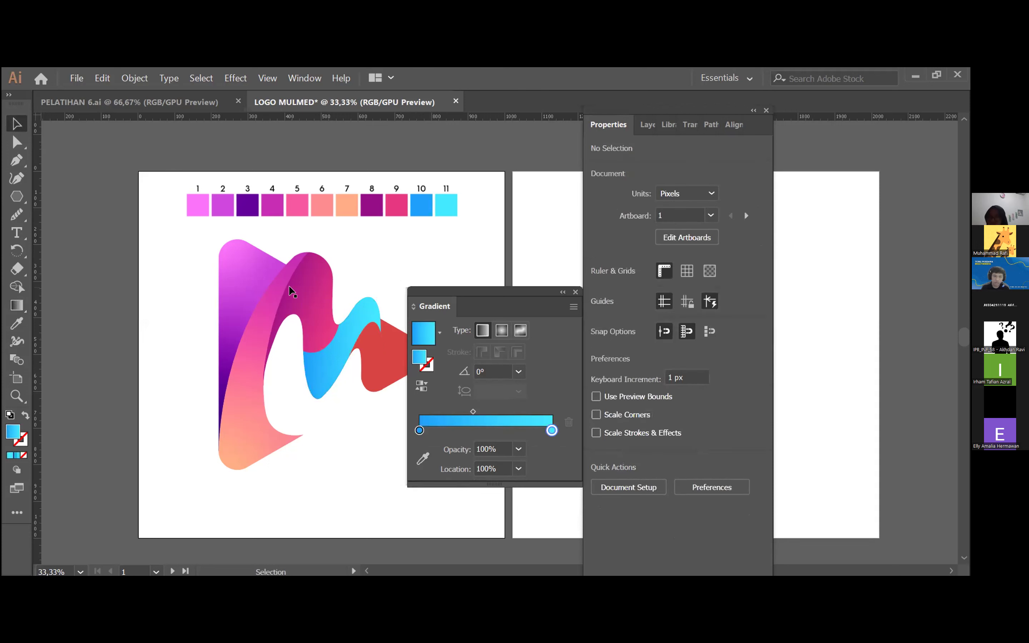
left_click(377, 346)
scroll(409, 281, "right", 2)
scroll(364, 278, "left", 2)
scroll(365, 295, "right", 3)
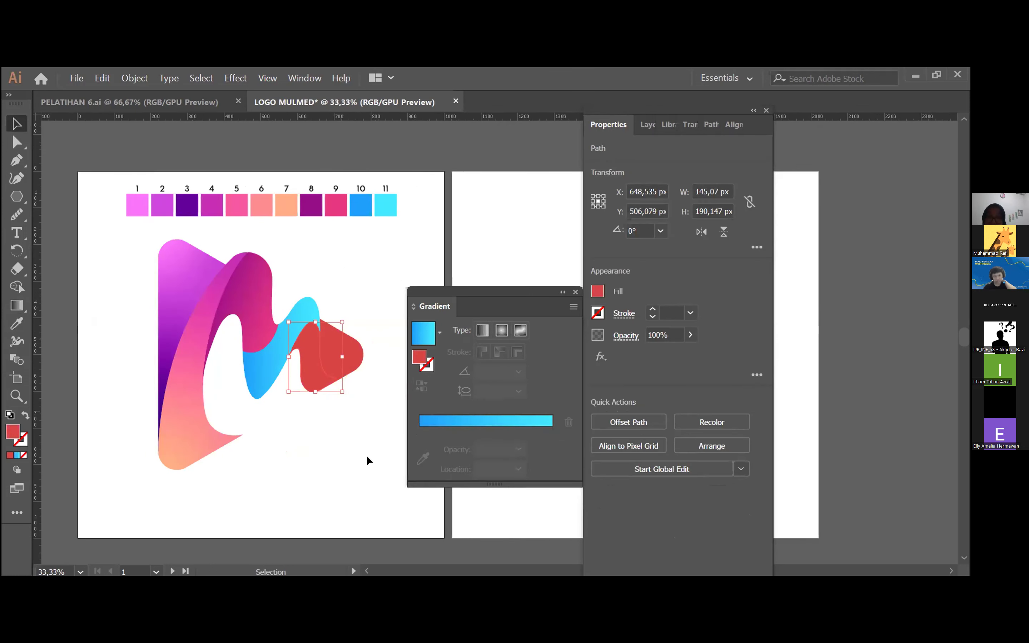
left_click(344, 430)
Reopen the linear gradient of the M's first arch and rotate it to about -24.6°.
left_click(257, 293)
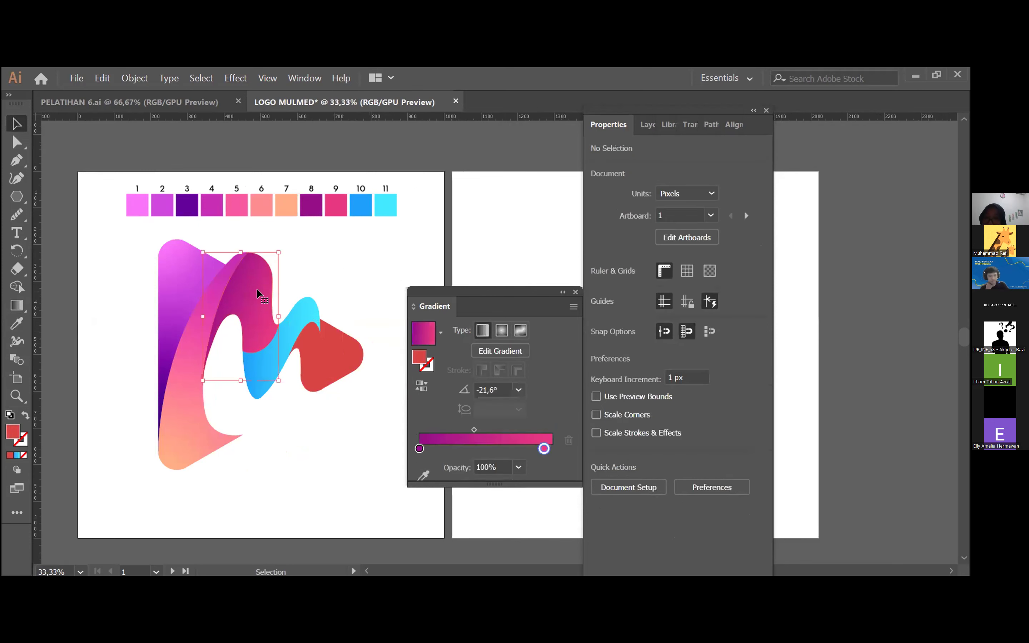
left_click(499, 350)
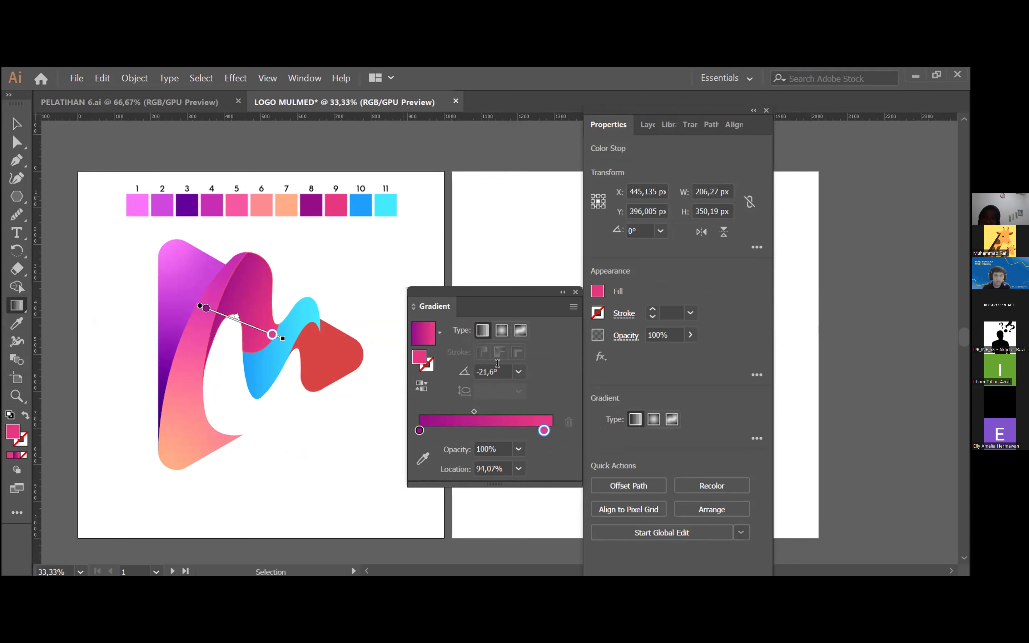
mouse_move(283, 339)
left_mouse_down()
mouse_move(278, 280)
mouse_move(319, 292)
mouse_move(280, 343)
left_mouse_up()
mouse_move(293, 413)
left_mouse_down()
mouse_move(338, 275)
mouse_move(284, 341)
mouse_move(287, 333)
mouse_move(265, 347)
mouse_move(275, 331)
left_mouse_up()
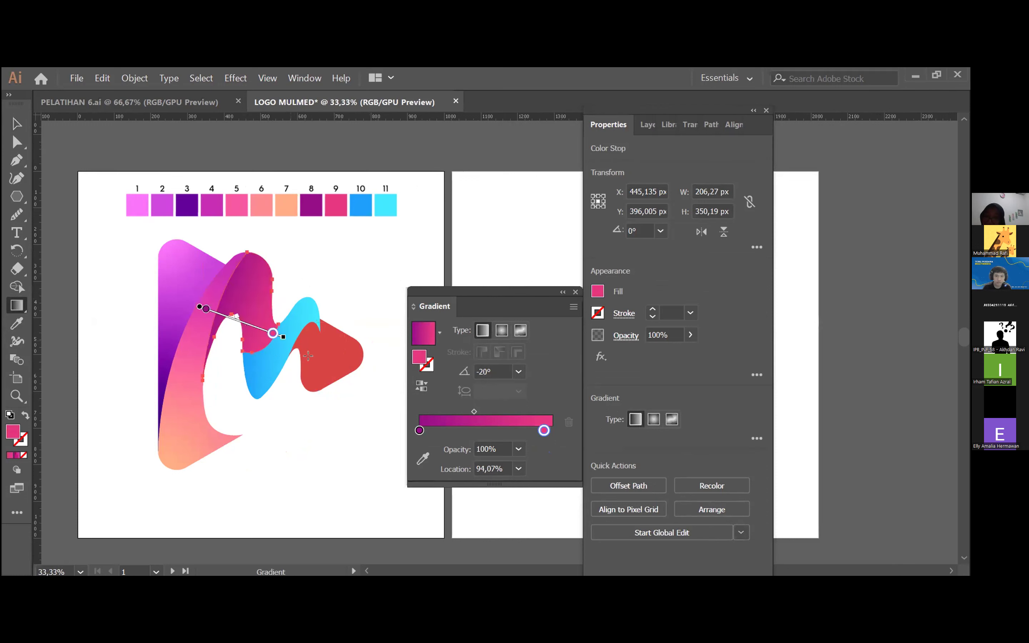
key("v")
key("g")
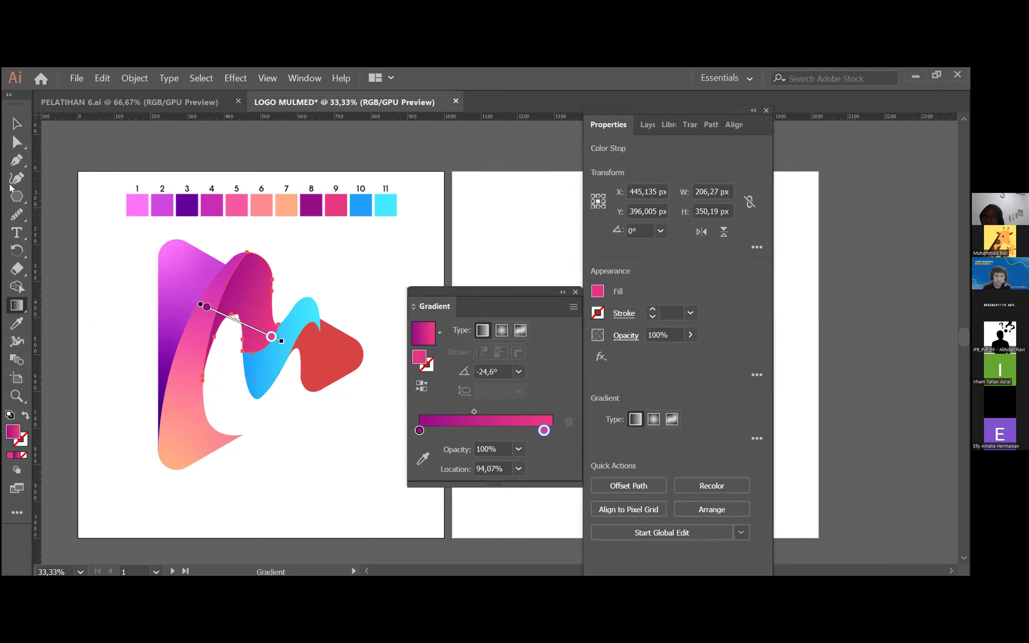
Copy the wave section's blue linear gradient onto the red curl between the wave and the play tip using the Eyedropper.
key("v")
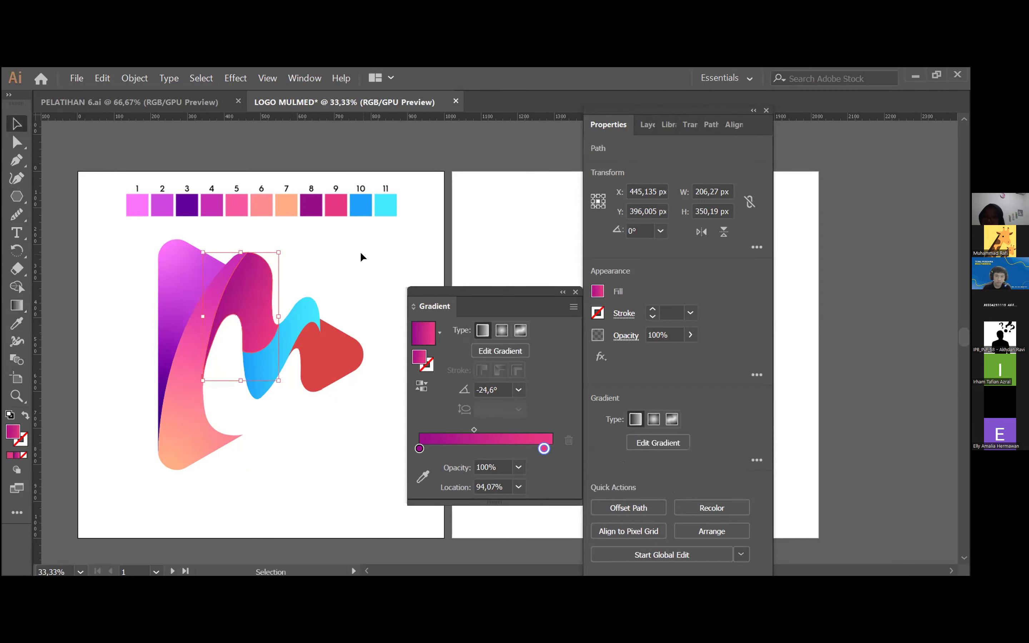
left_click(360, 253)
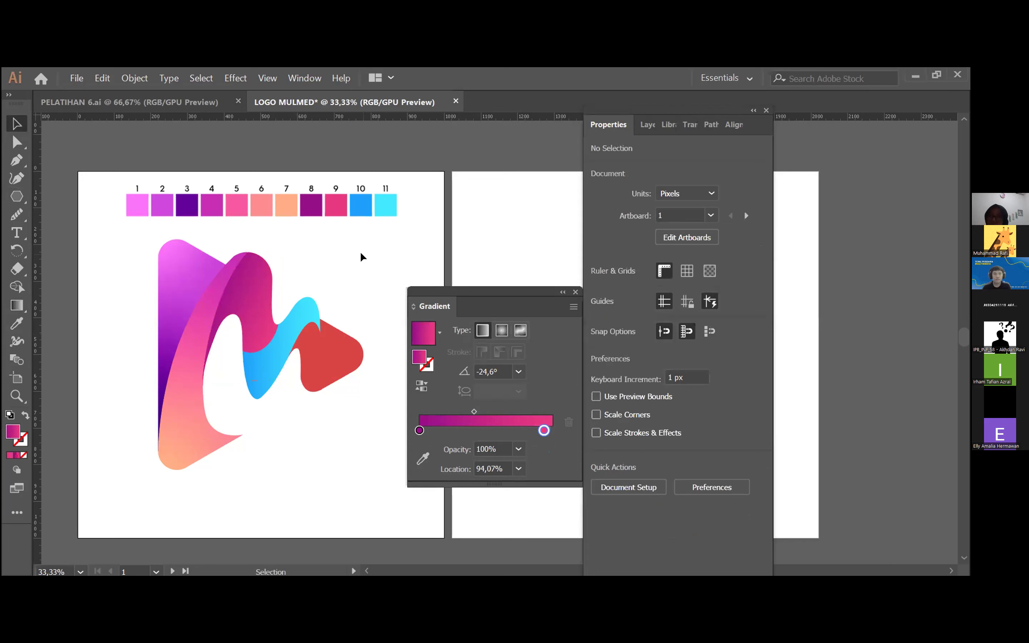
left_click(315, 364)
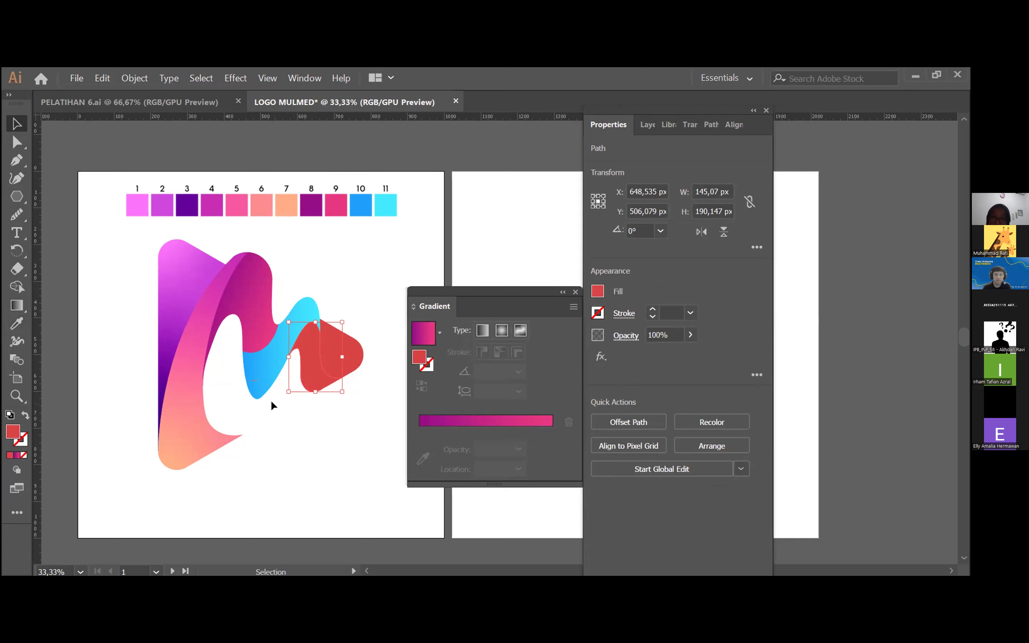
key("i")
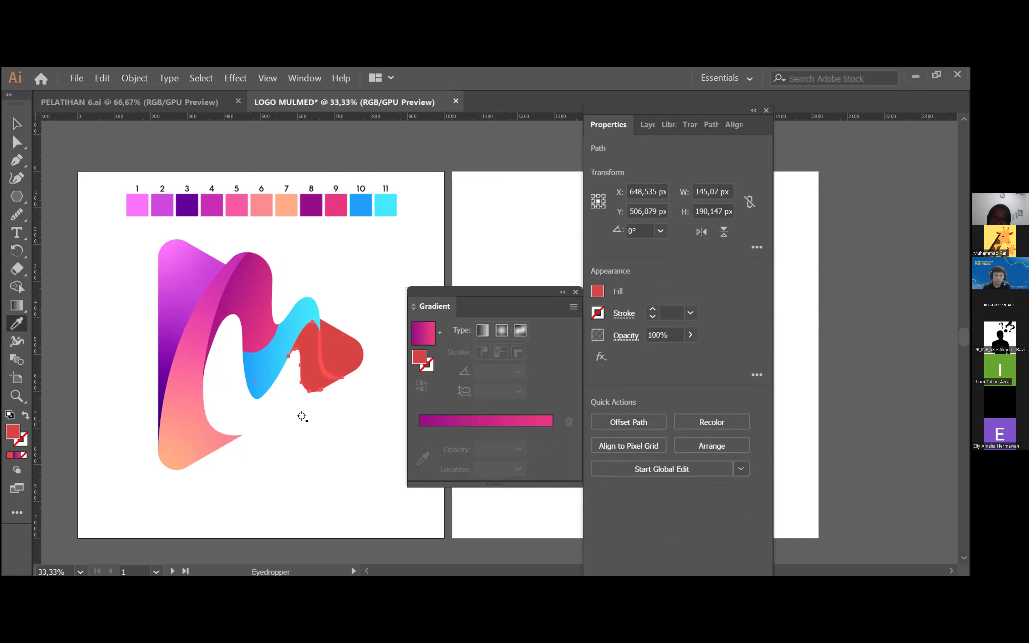
left_click(267, 360)
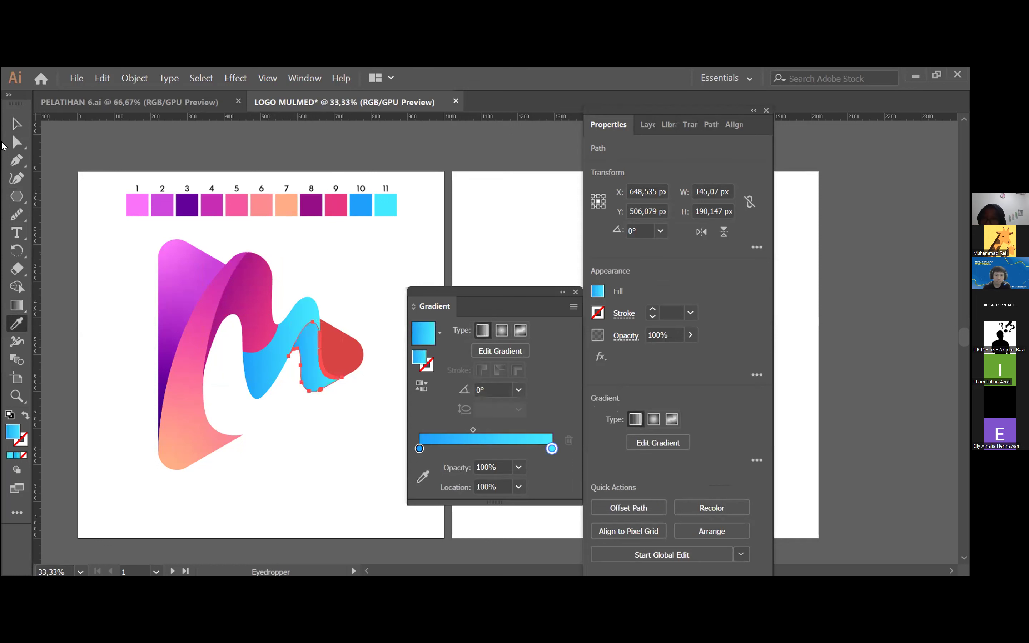
left_click(17, 124)
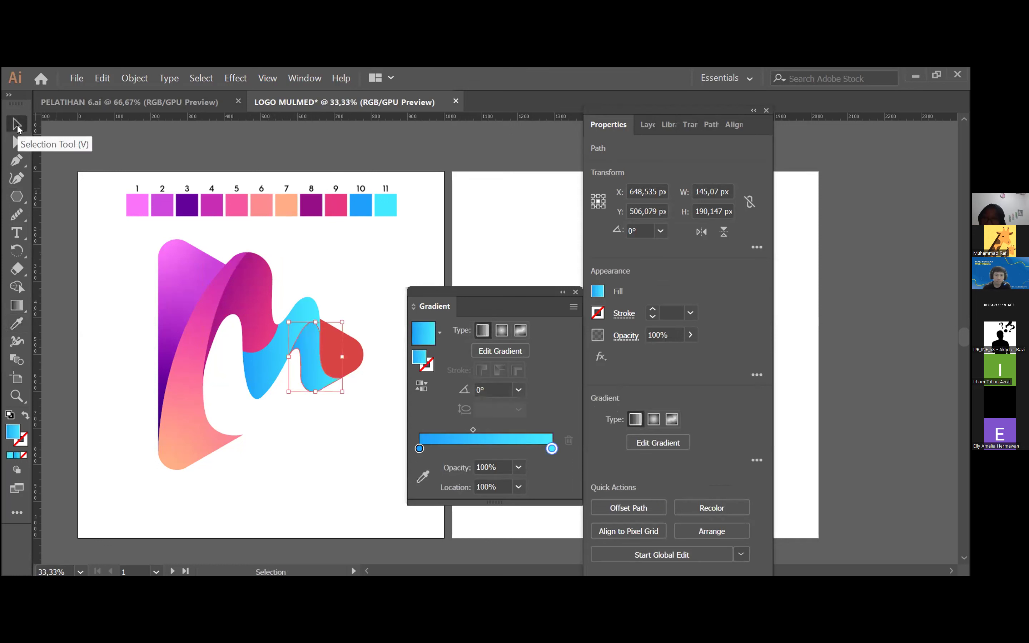
left_click(295, 389)
left_click(312, 377)
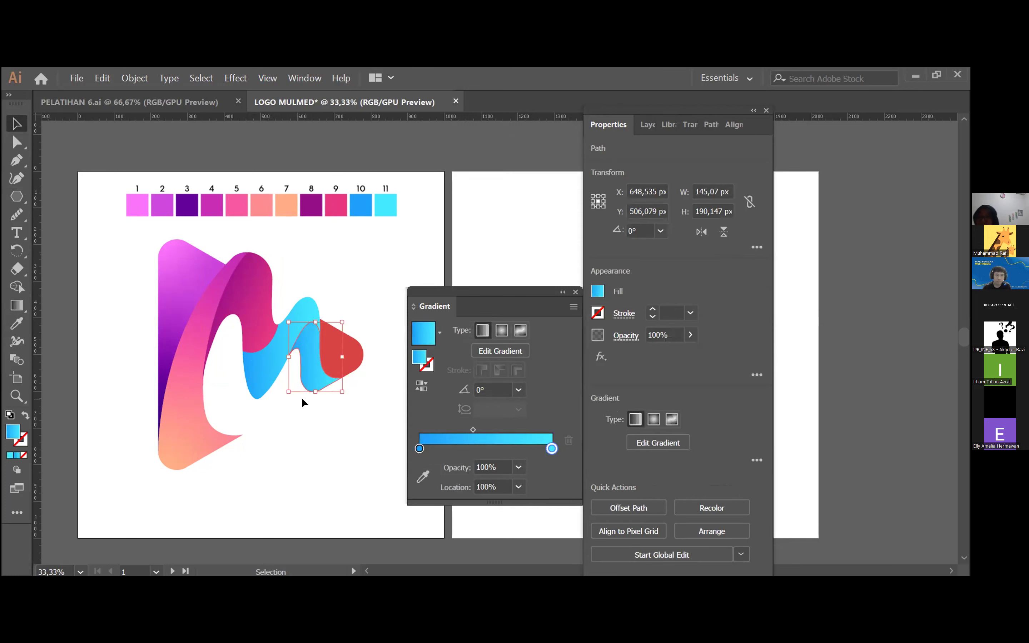
left_click(274, 349)
left_click(296, 309)
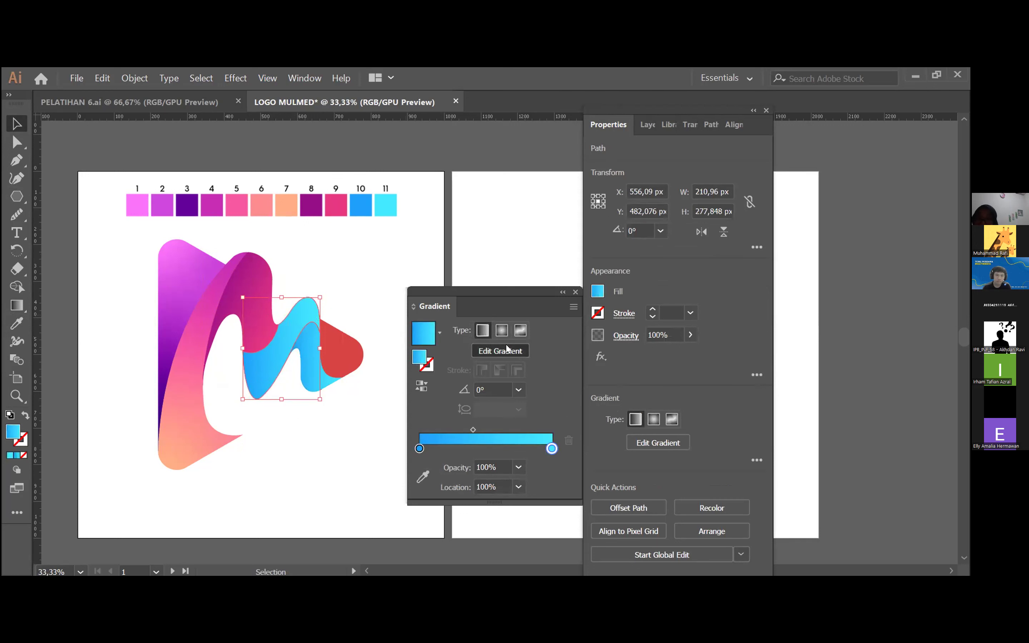
left_click(501, 351)
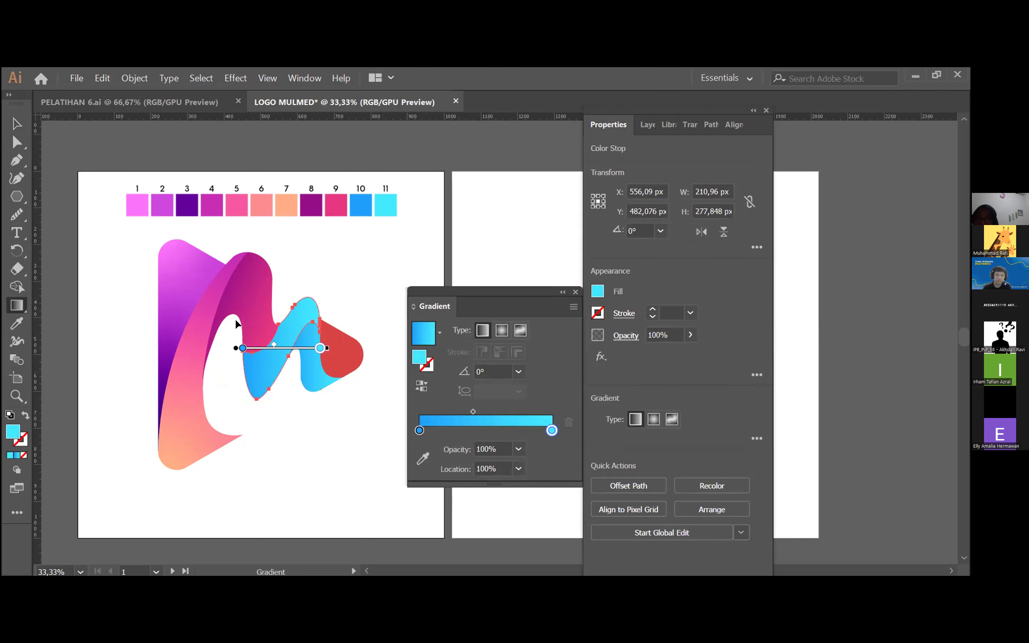
left_click(17, 124)
Set the linear gradient angle of the M's last blue curl to -90° and deselect it.
left_click(318, 357)
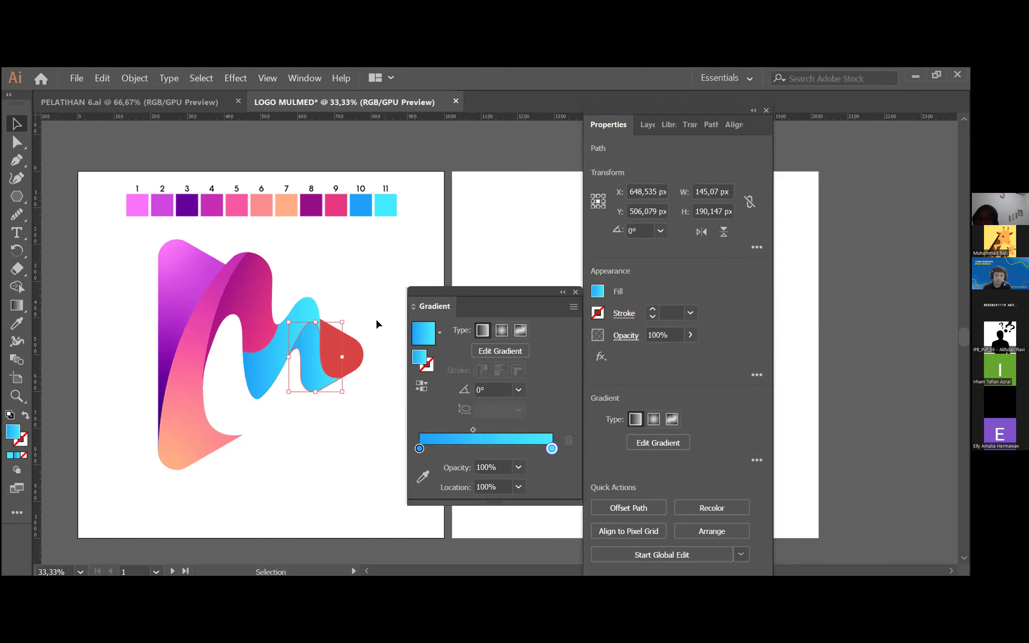
left_click(519, 389)
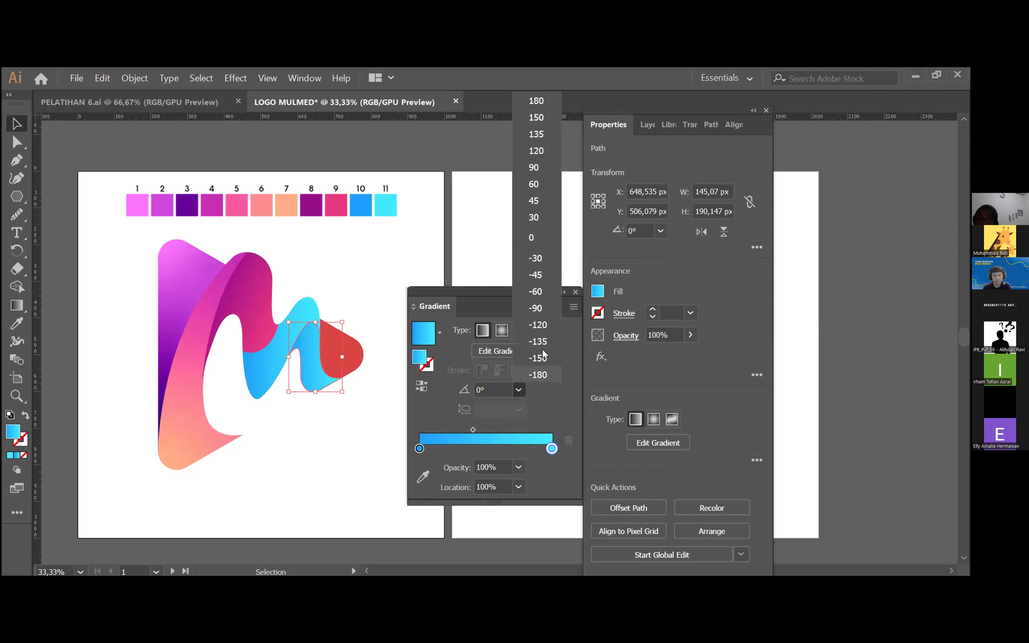
left_click(537, 308)
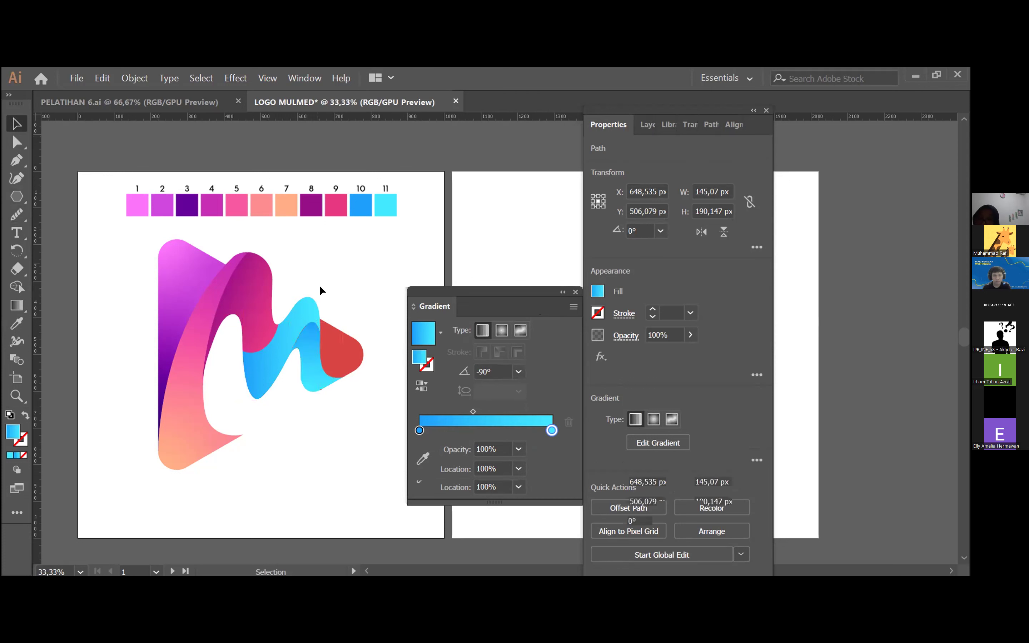
left_click(266, 403)
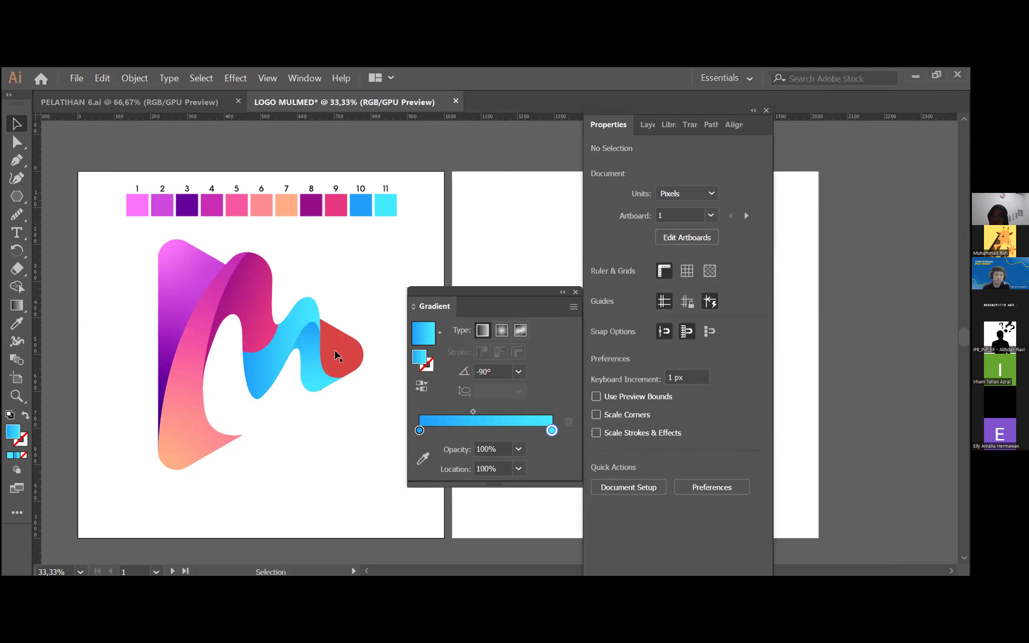
Shift the midpoint of the last blue curl's gradient slightly toward the end stop and deselect the curl.
left_click(309, 358)
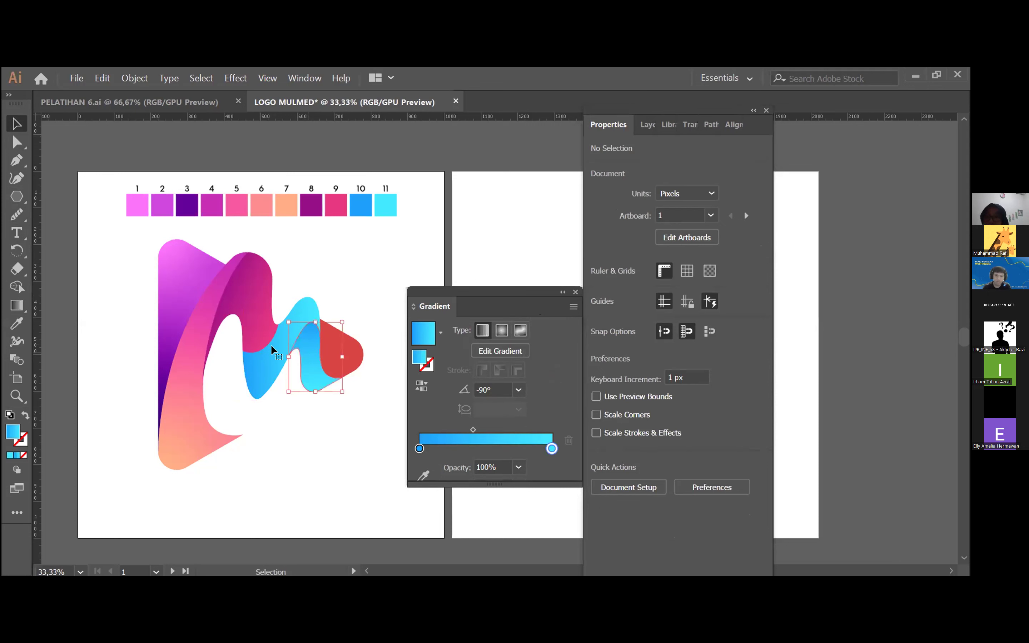
left_click(499, 352)
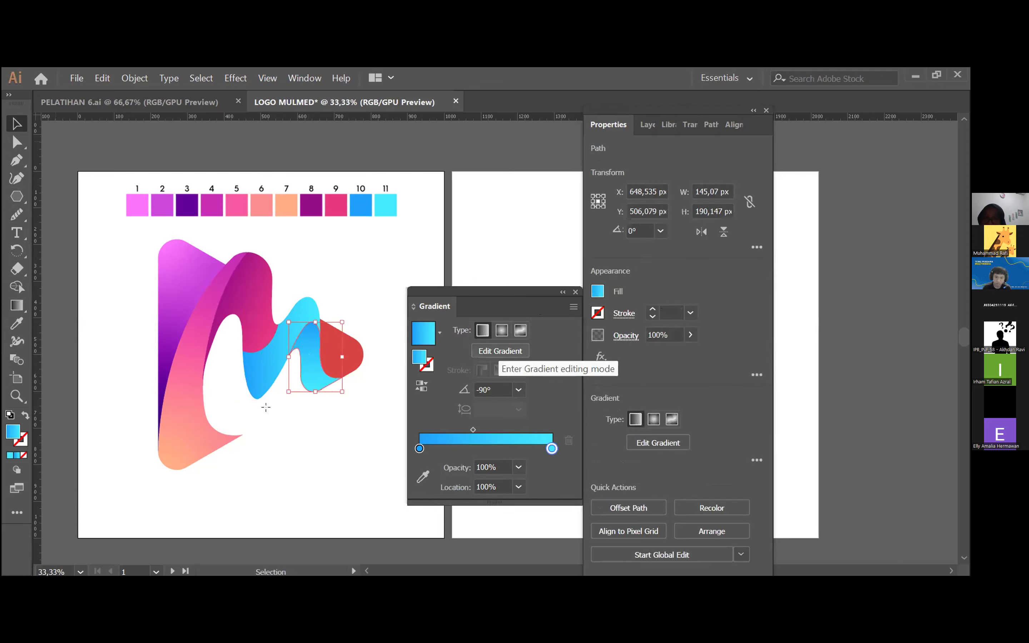
left_click_drag(317, 357, 317, 354)
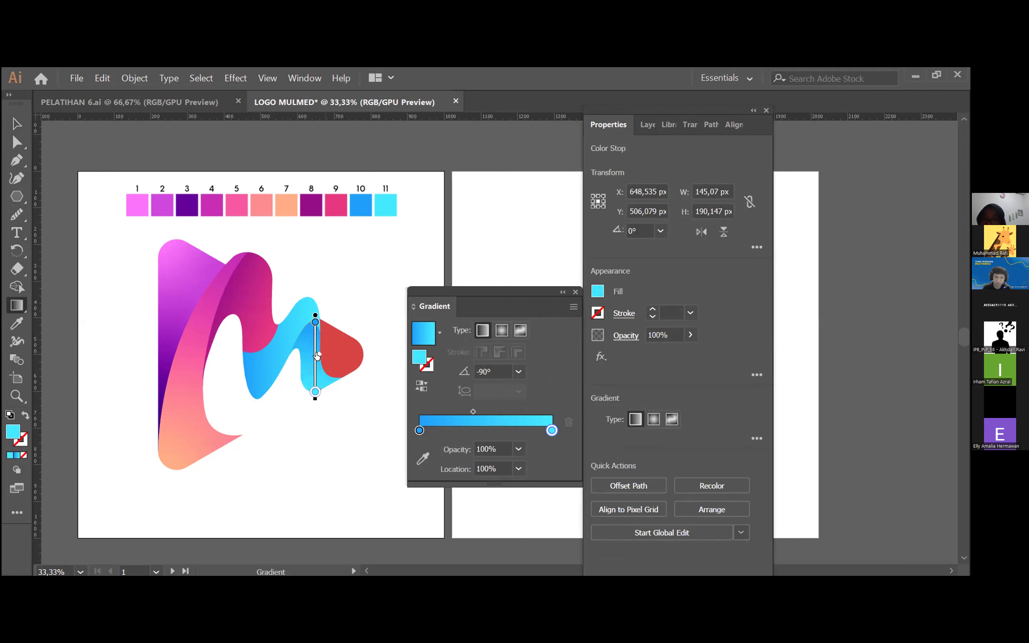
left_click(20, 122)
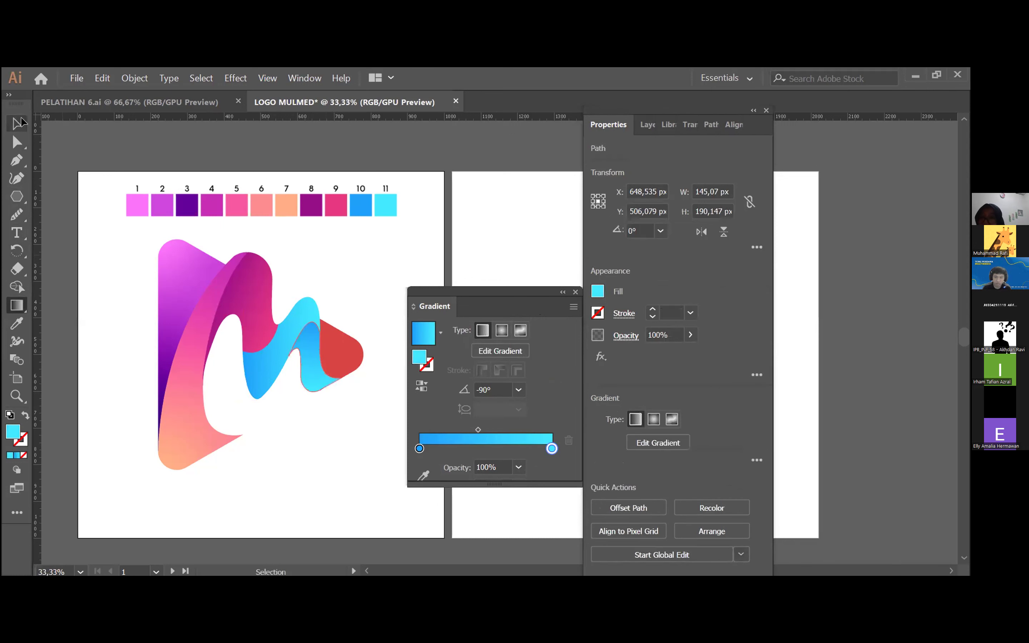
left_click(370, 280)
scroll(369, 280, "left", 6)
scroll(369, 281, "right", 9)
scroll(362, 290, "left", 3)
scroll(306, 355, "right", 1)
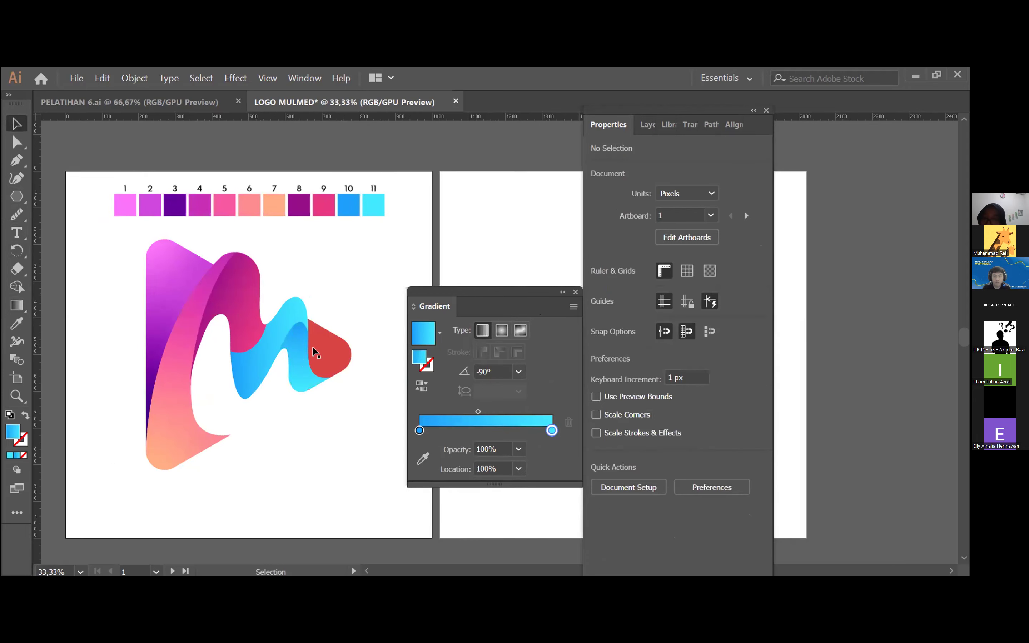
Apply a freeform gradient in Points mode to the red play tip, with a color point near its lower-right edge.
left_click(342, 351)
left_click(289, 330)
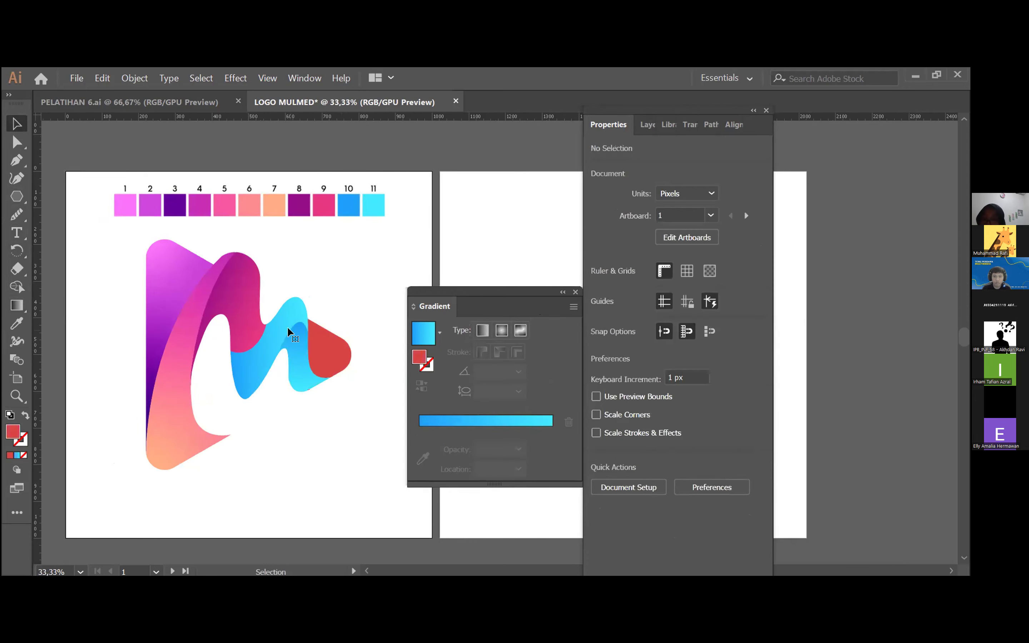
left_click(233, 310)
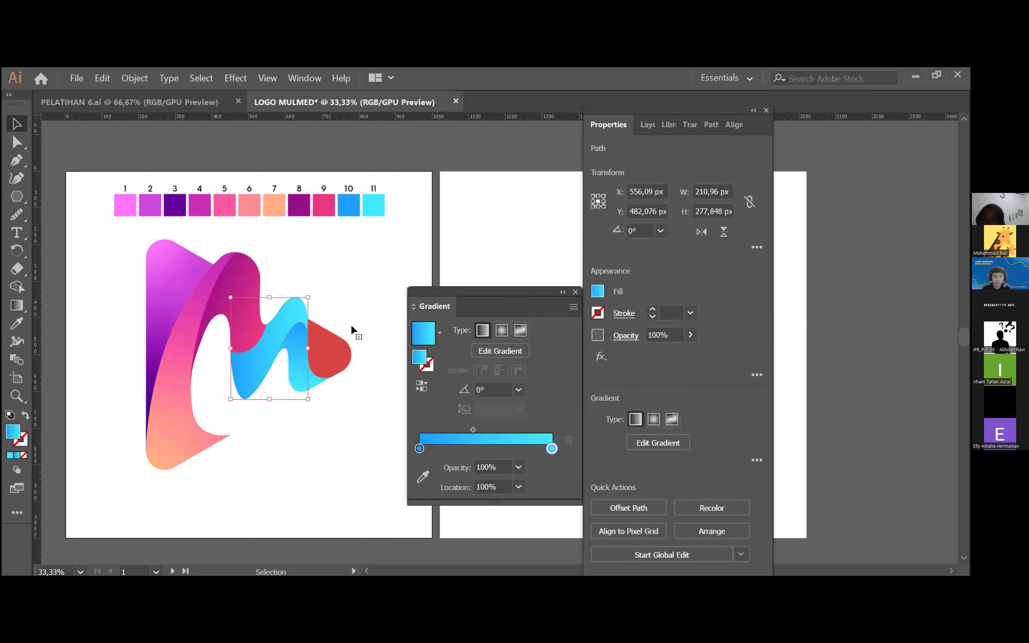
left_click(340, 338)
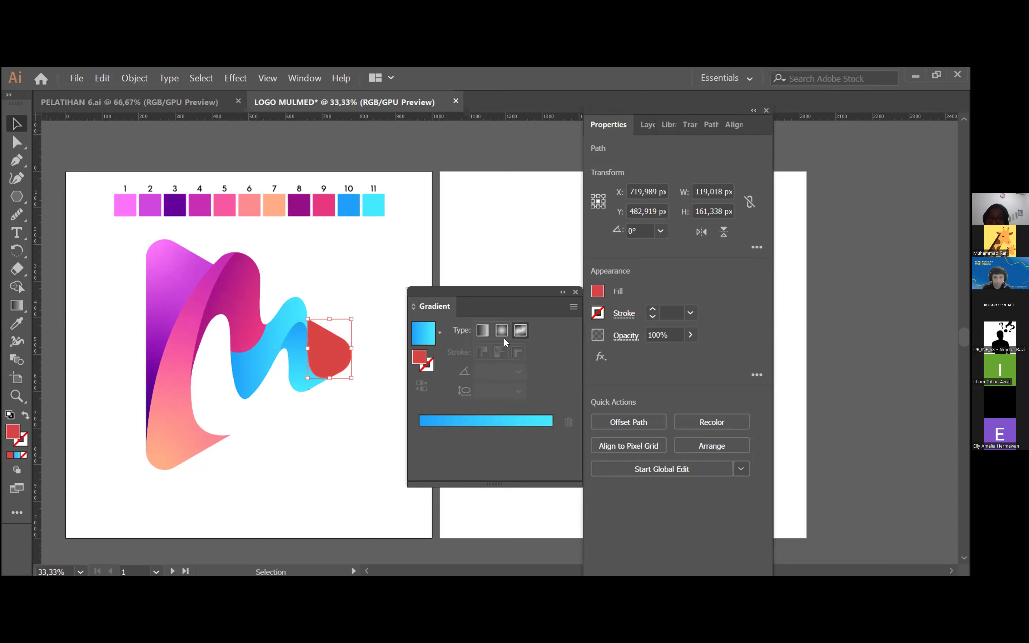
left_click(521, 331)
left_click(344, 362)
left_click(343, 362)
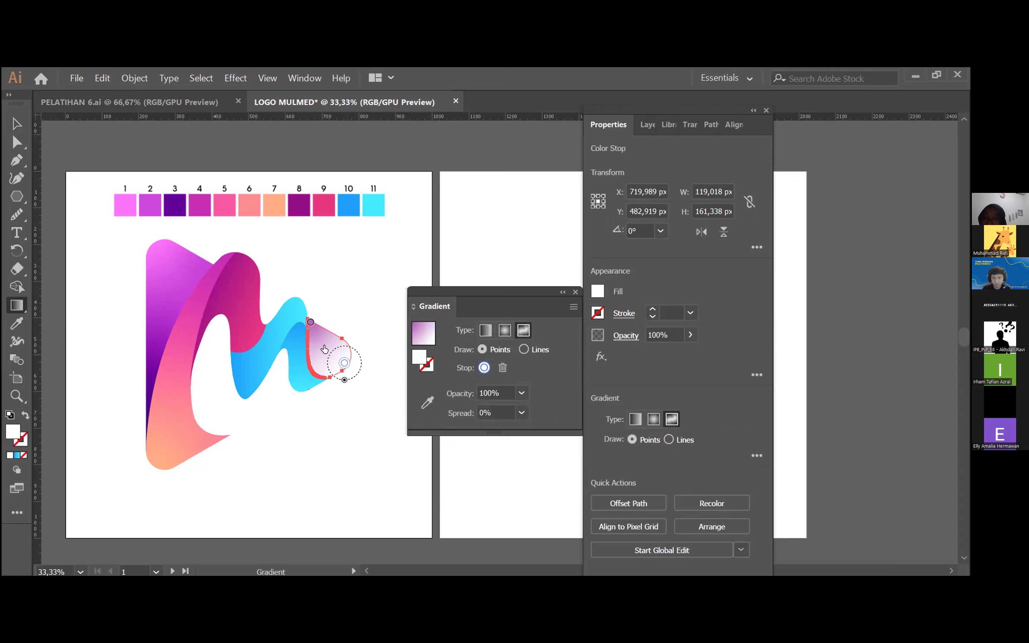
Sample swatch 2 for the play tip's upper-left gradient point and swatch 4 for its lower-right point.
left_click(309, 325)
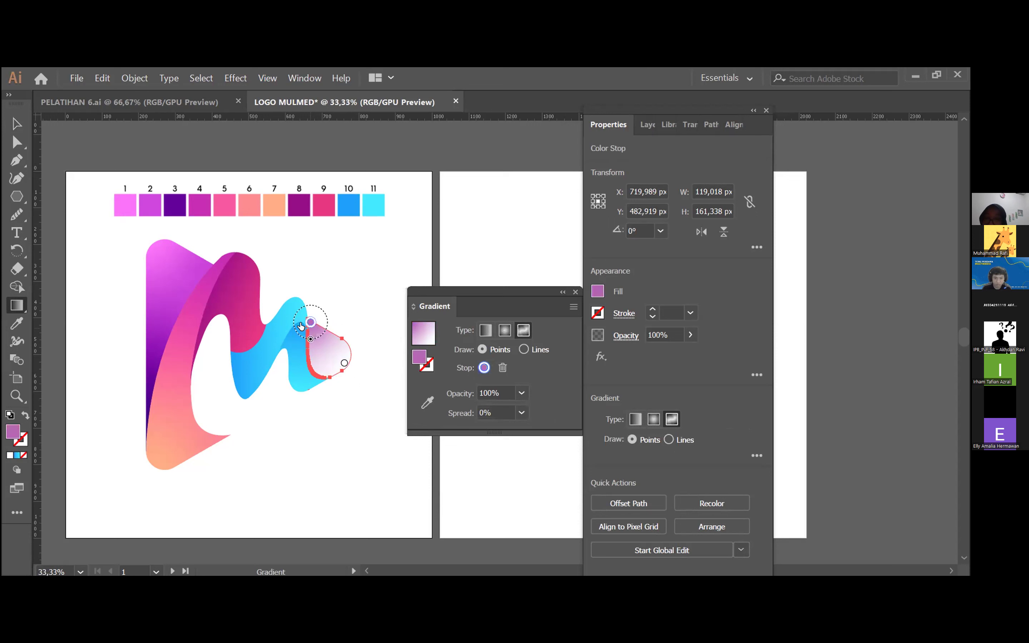
left_click(427, 402)
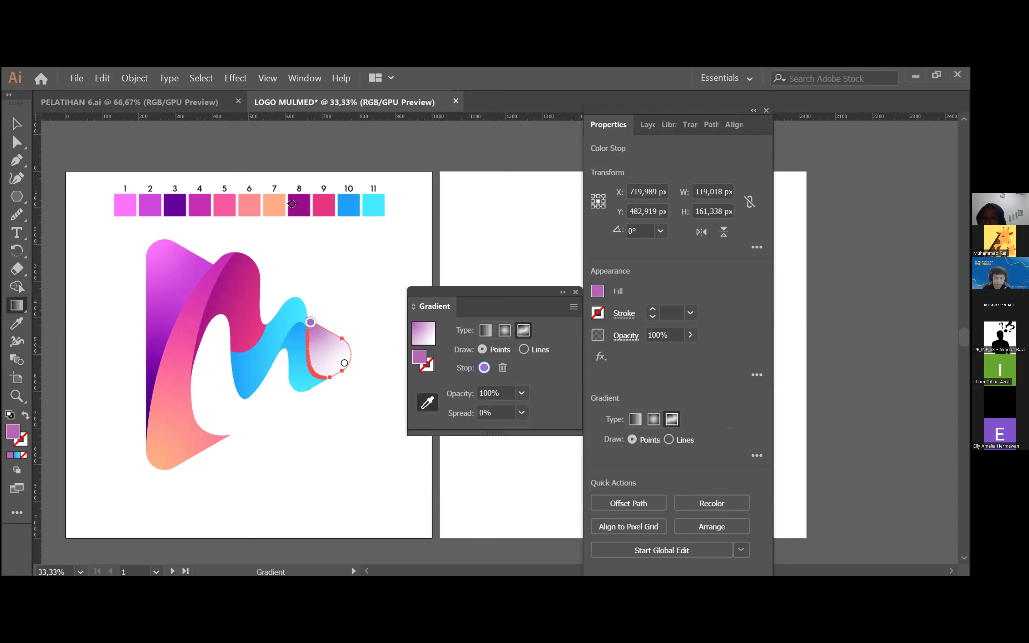
left_click(128, 205)
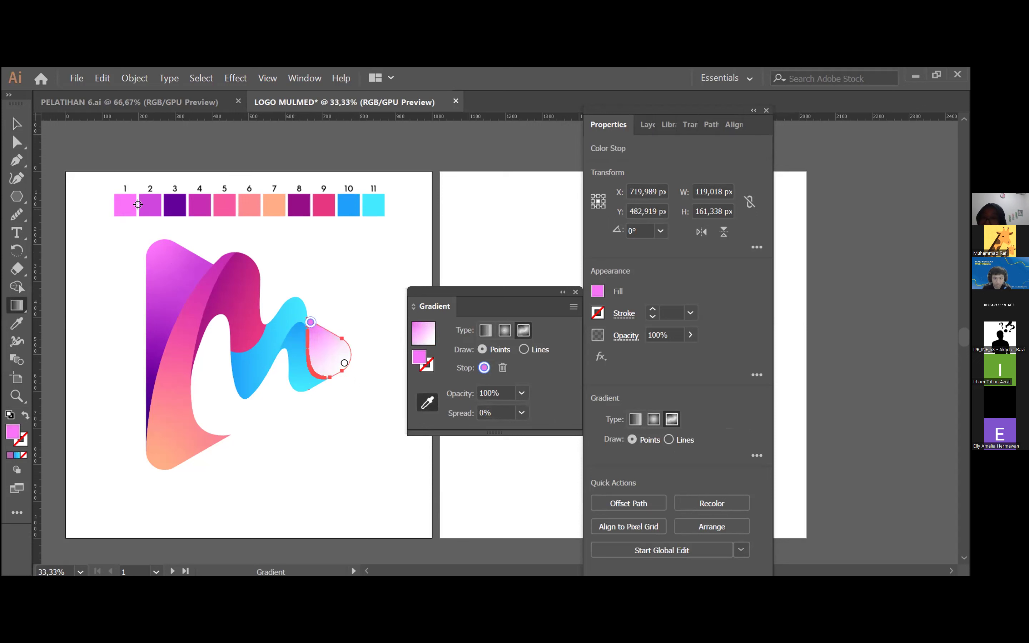
left_click(150, 204)
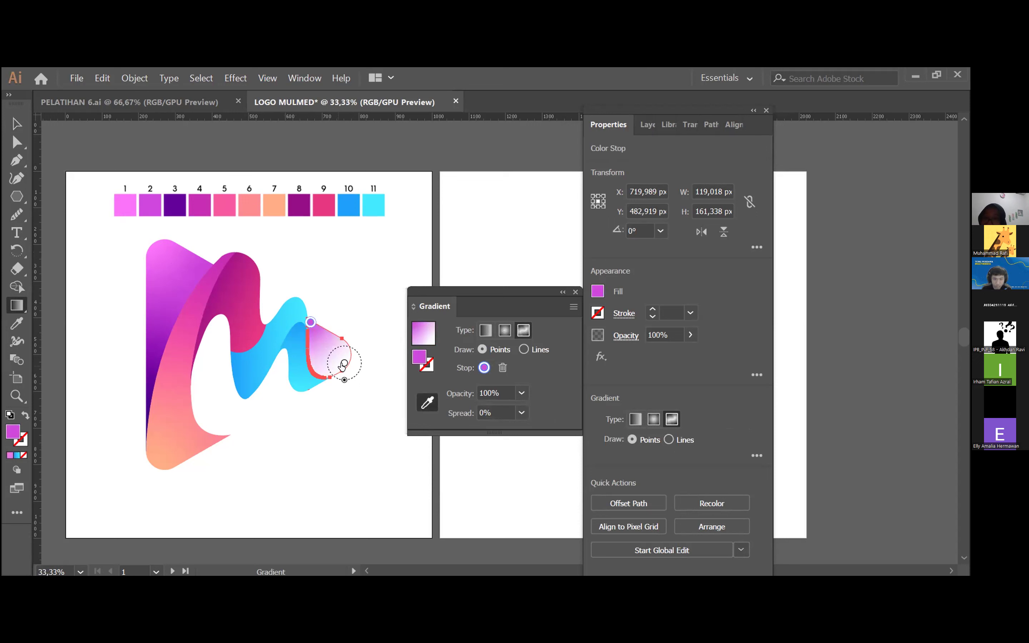
left_click(344, 364)
left_click(192, 205)
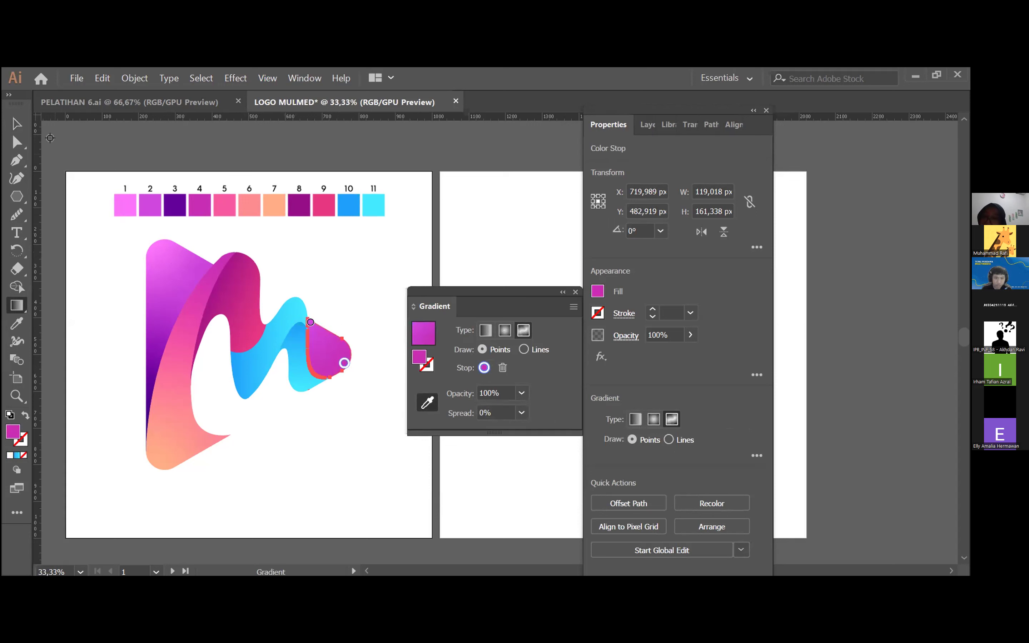
Recolor the play tip's upper-left gradient point with swatch 1 and deselect the shape.
left_click(311, 322)
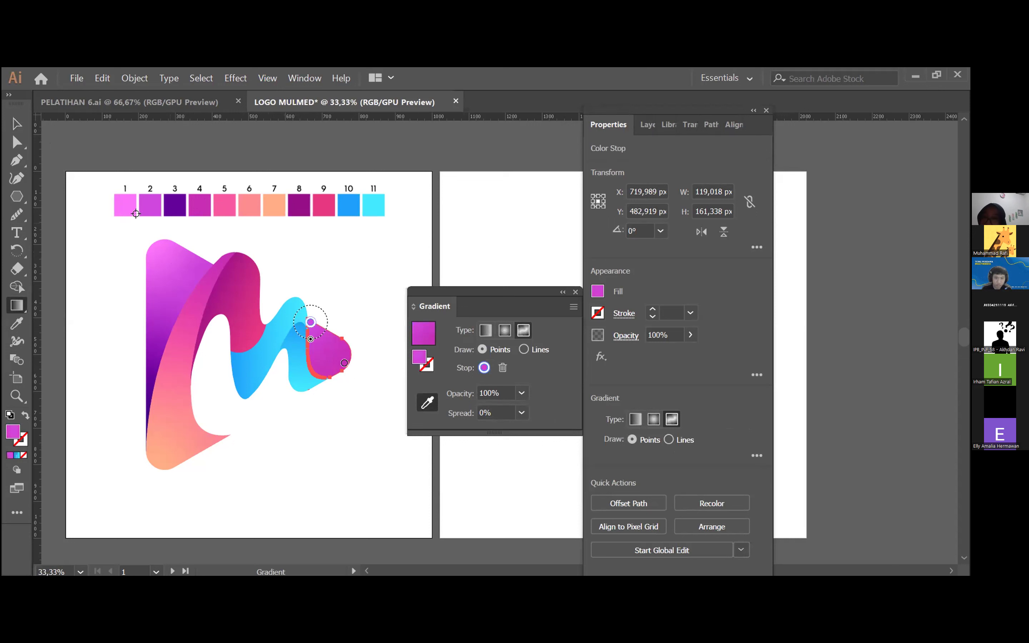
left_click(136, 211)
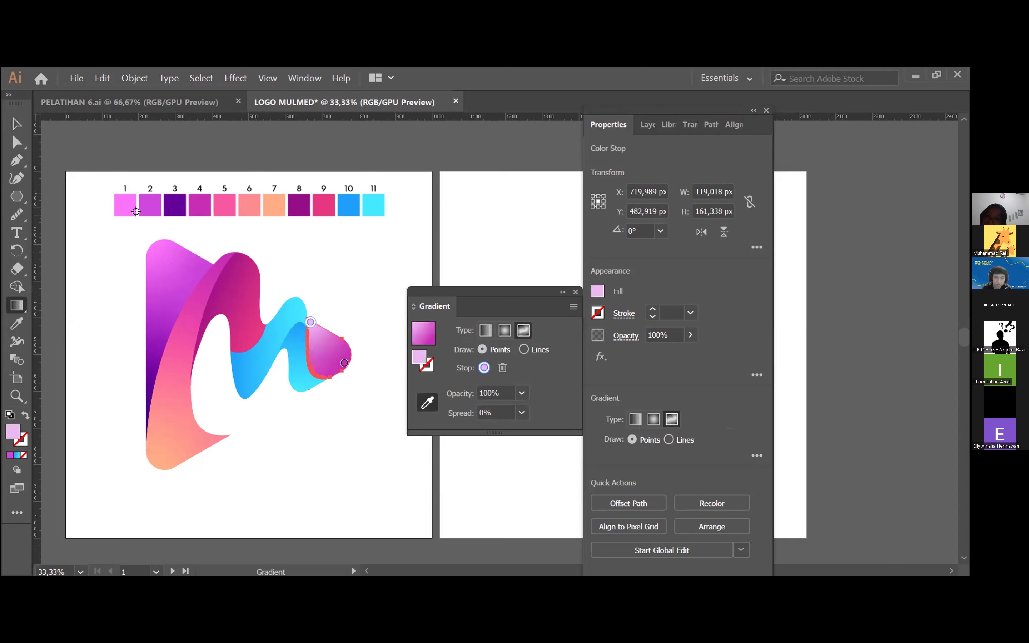
left_click(124, 199)
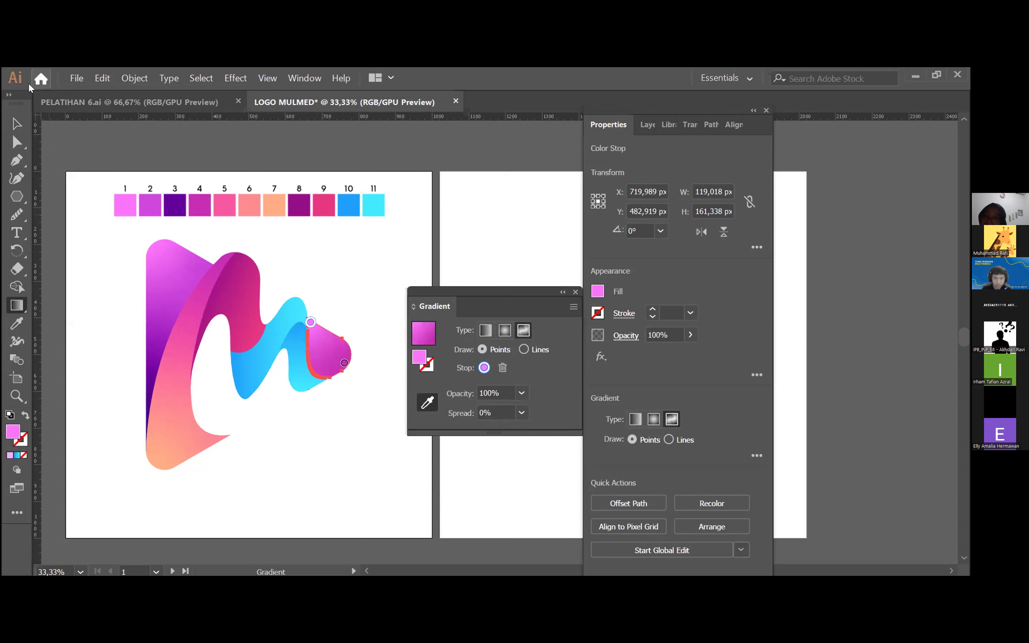
left_click(18, 126)
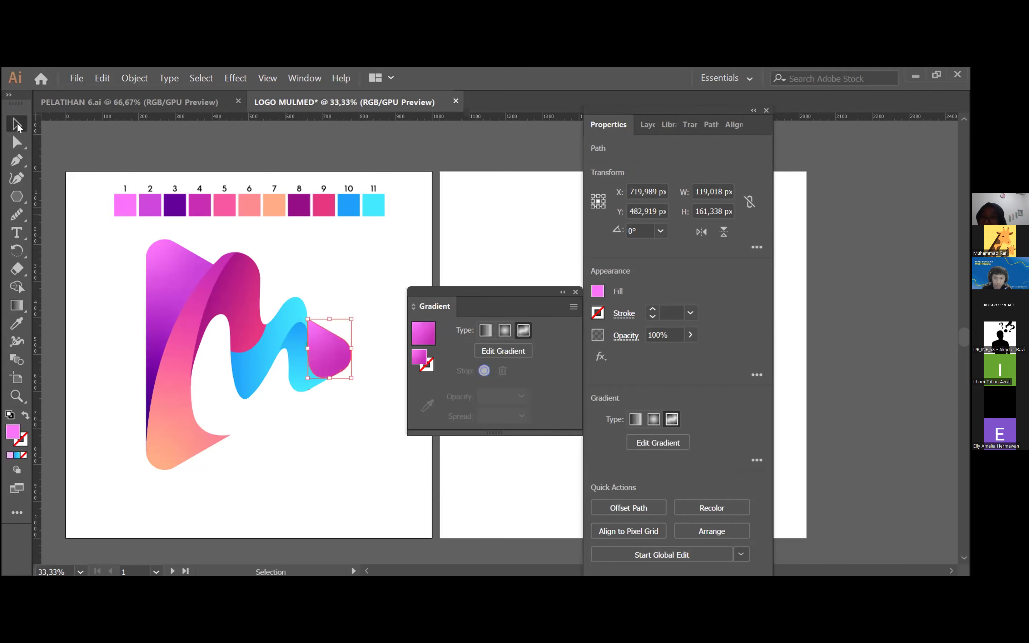
left_click(360, 297)
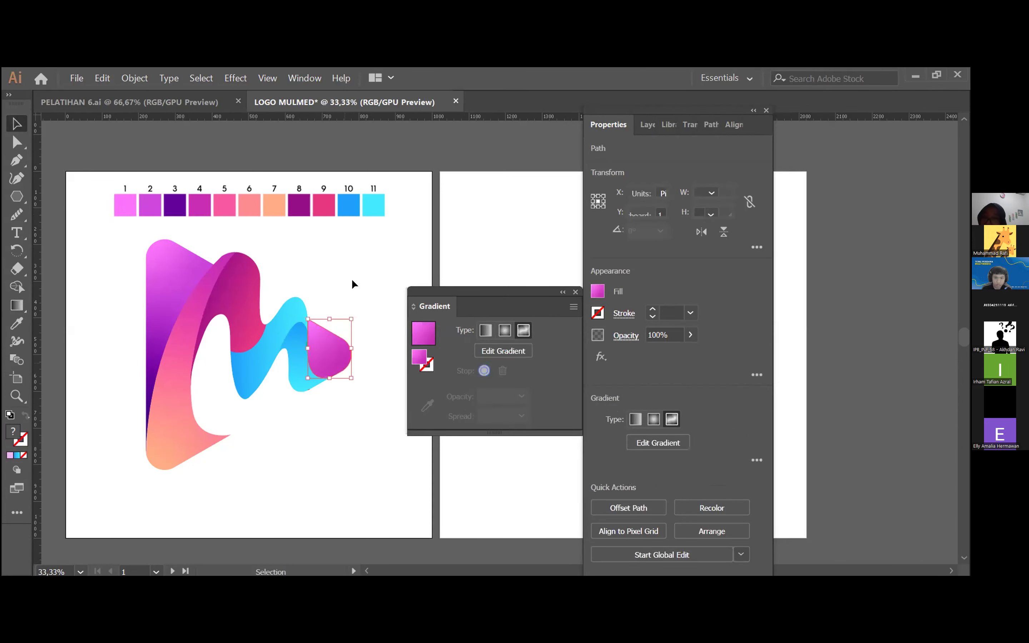
Collapse the floating gradient controls to clear the area beside the finished logo.
scroll(351, 279, "left", 2)
scroll(352, 282, "right", 2)
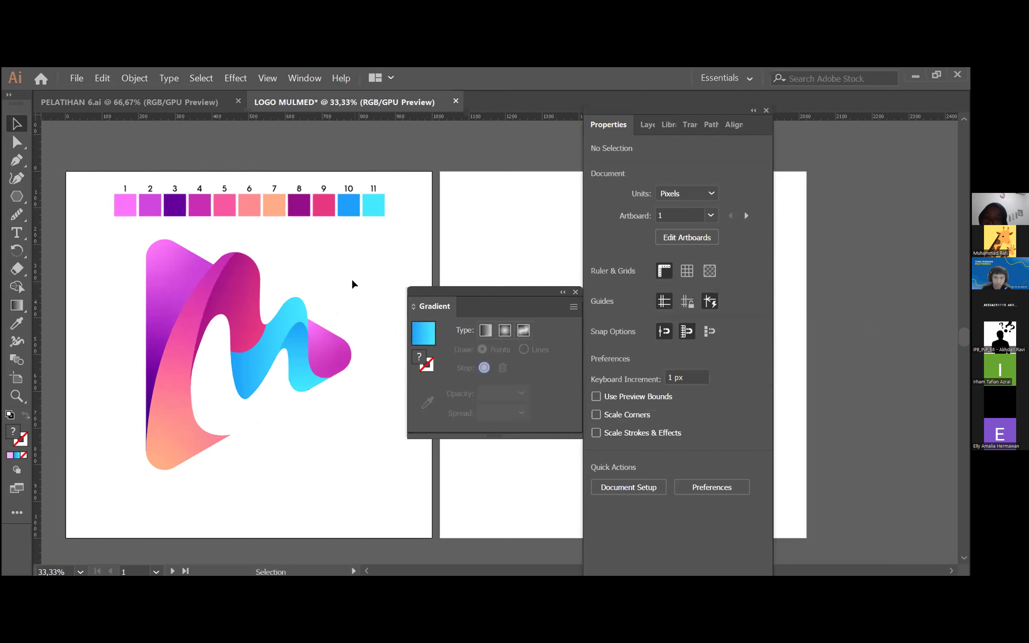
scroll(352, 280, "left", 4)
scroll(352, 281, "right", 3)
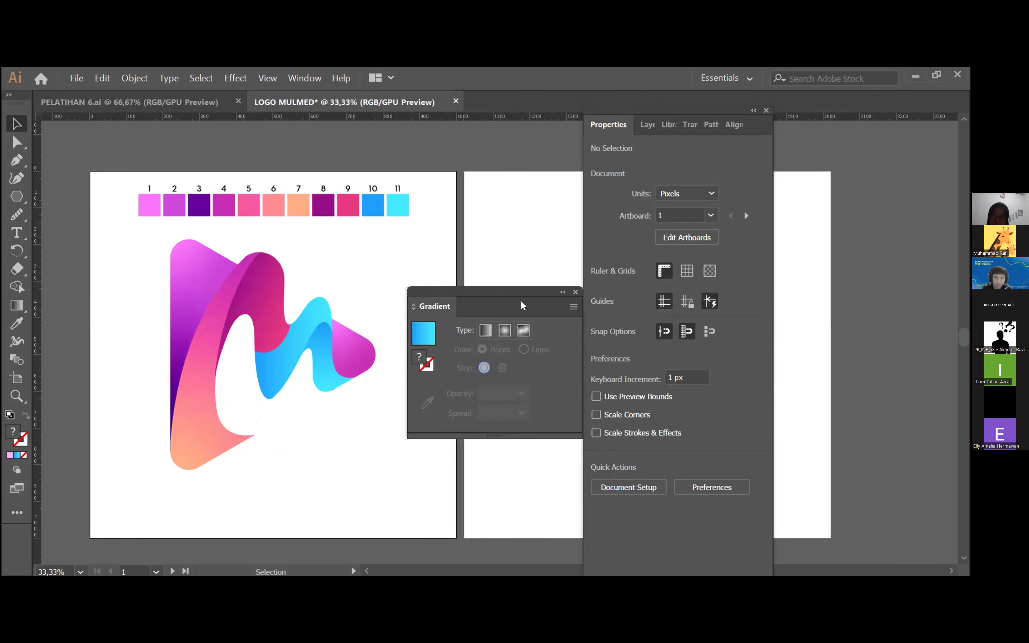
left_click(562, 292)
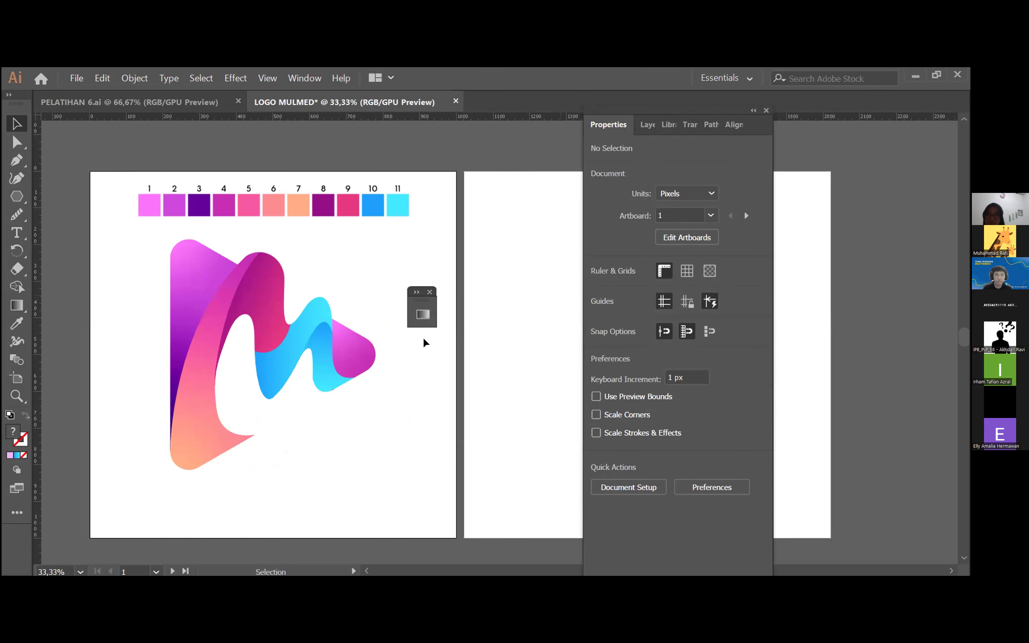
Delete the leftover slivers along the lower edge of the light-blue stroke beside the play tip.
key("ctrl+plus")
scroll(425, 342, "left", 5)
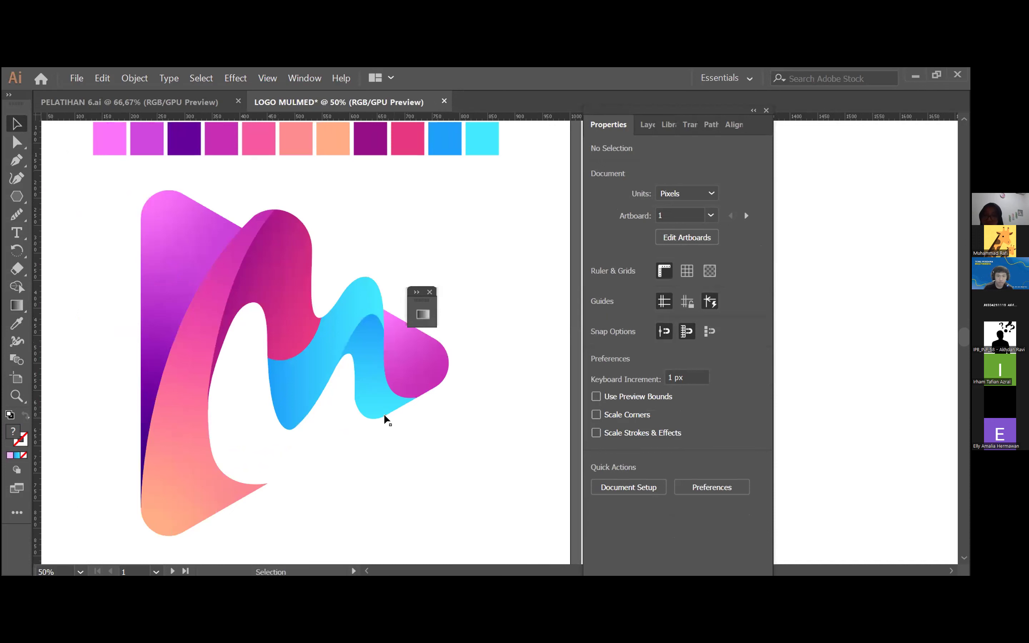
key("Delete")
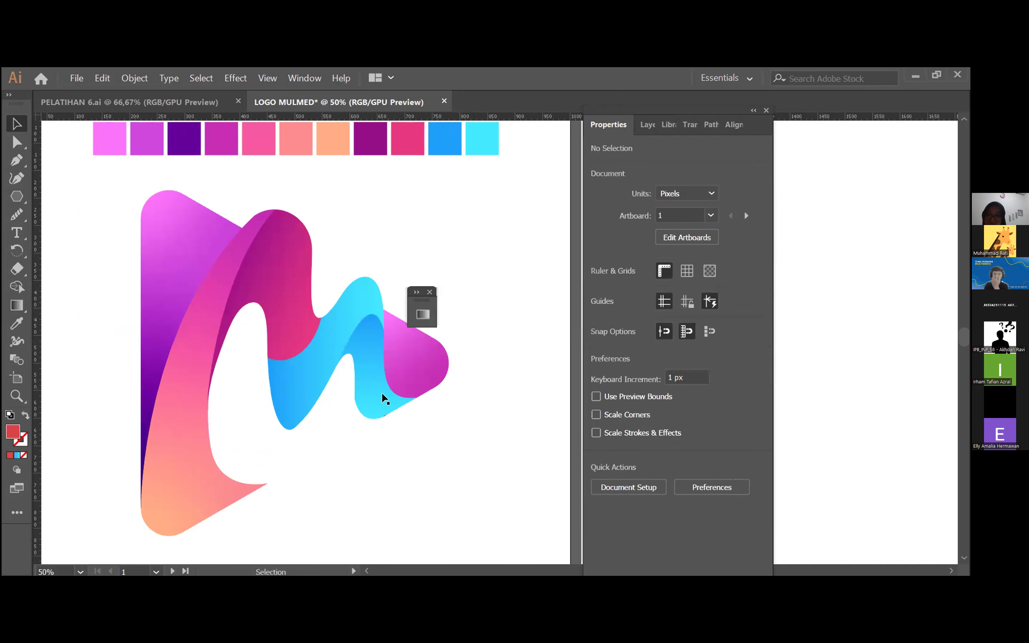
key("ctrl+z")
left_click(384, 423)
key("Delete")
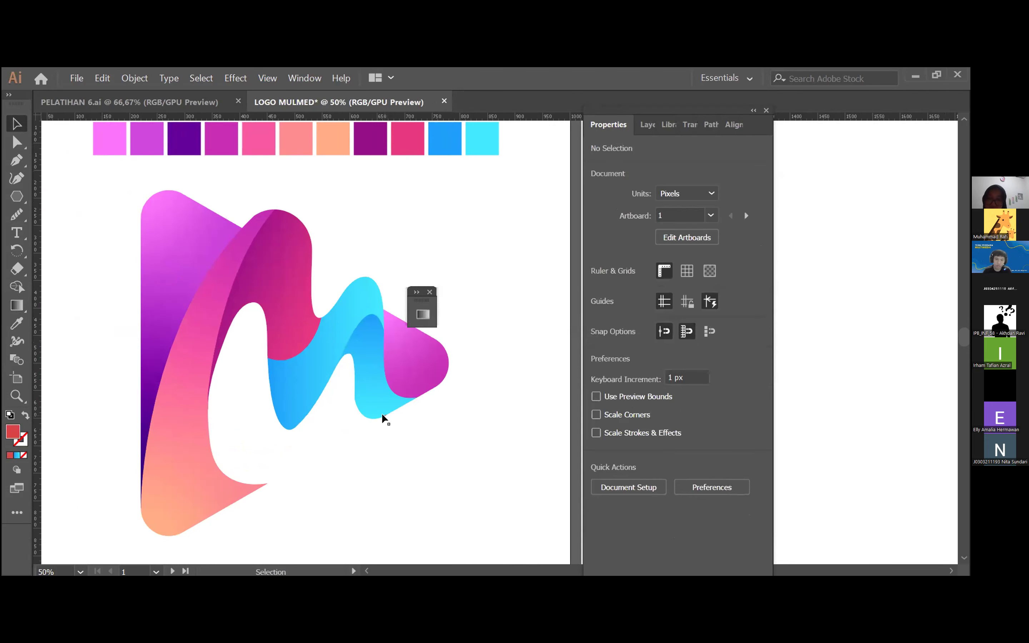
left_click(387, 416)
key("Delete")
key("ctrl+minus")
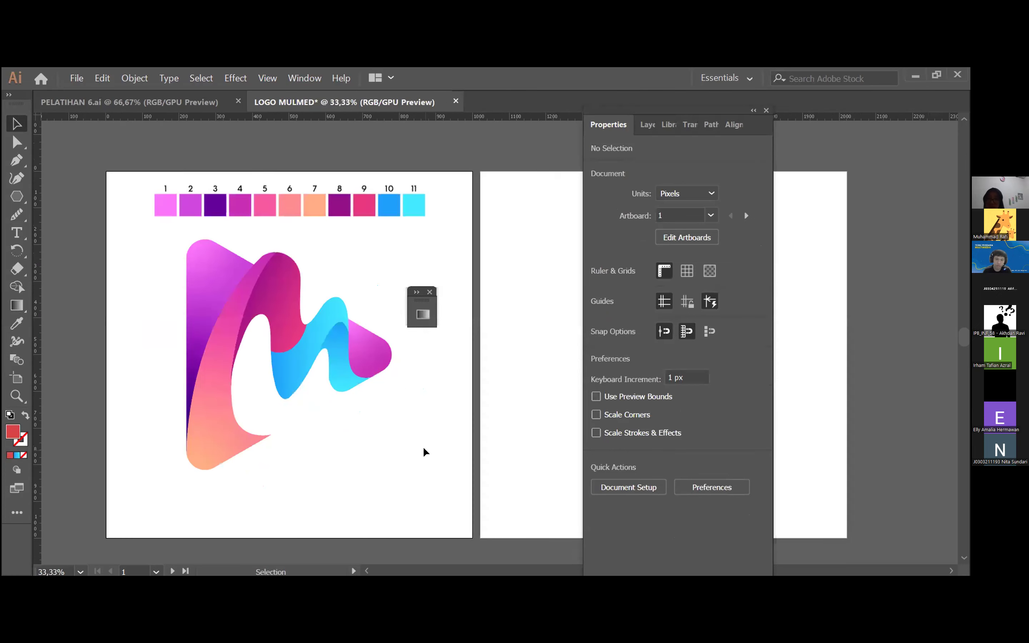
Close the gradient controls, select all logo sections and open the alignment options.
left_click_drag(403, 459, 416, 467)
scroll(416, 467, "left", 3)
scroll(416, 466, "right", 1)
scroll(416, 468, "right", 1)
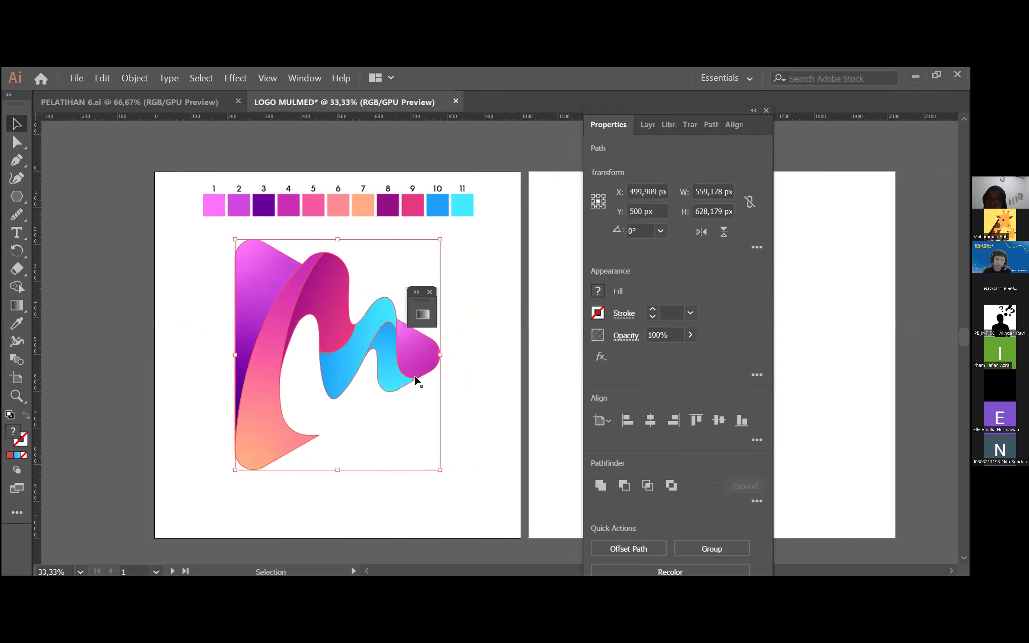
left_click(430, 292)
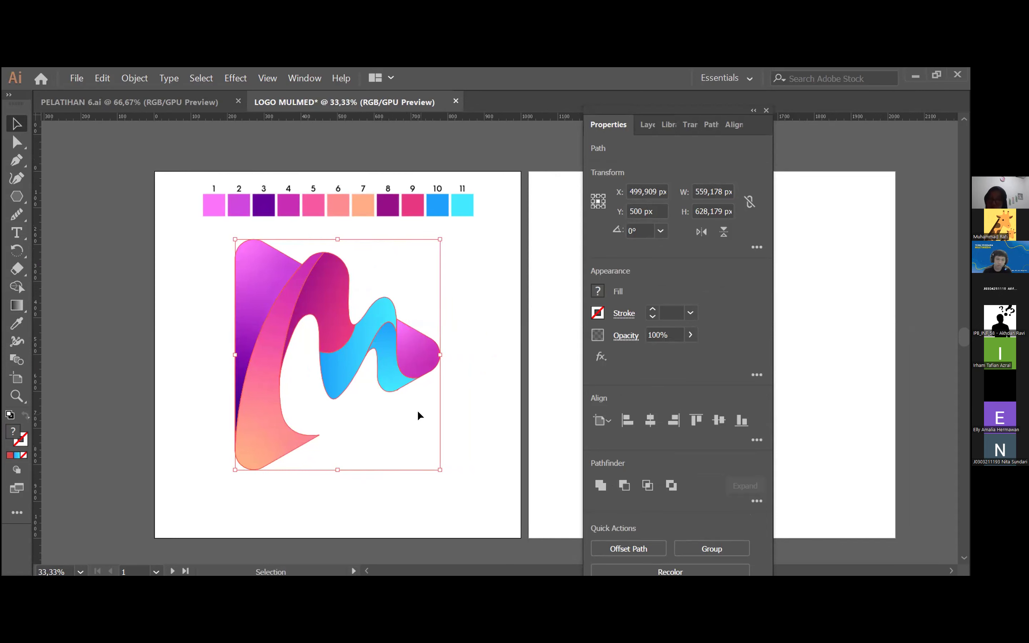
left_click(464, 334)
left_click_drag(214, 250, 458, 465)
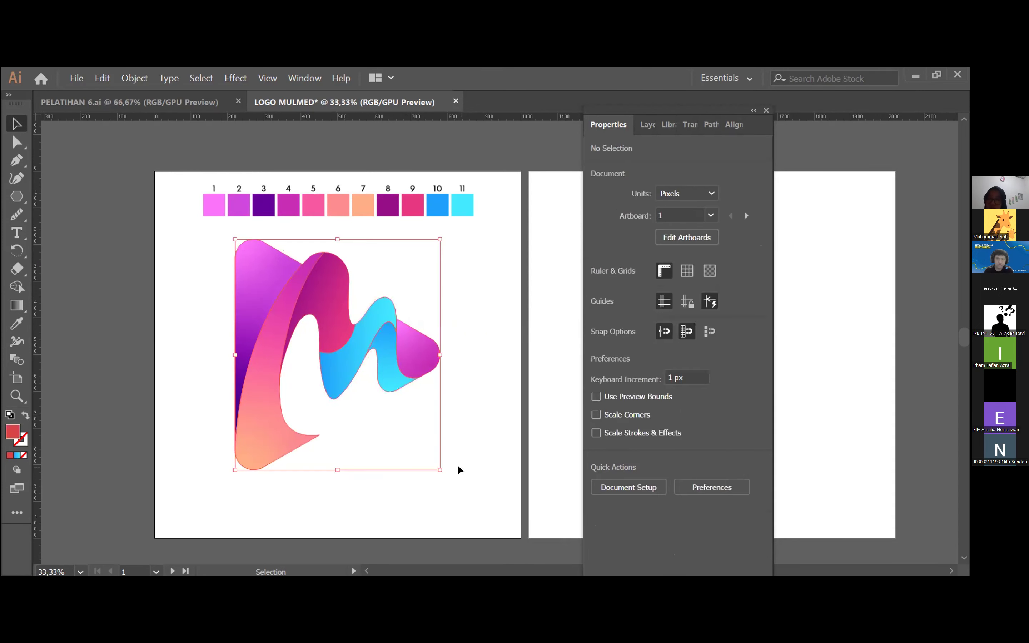
left_click(736, 126)
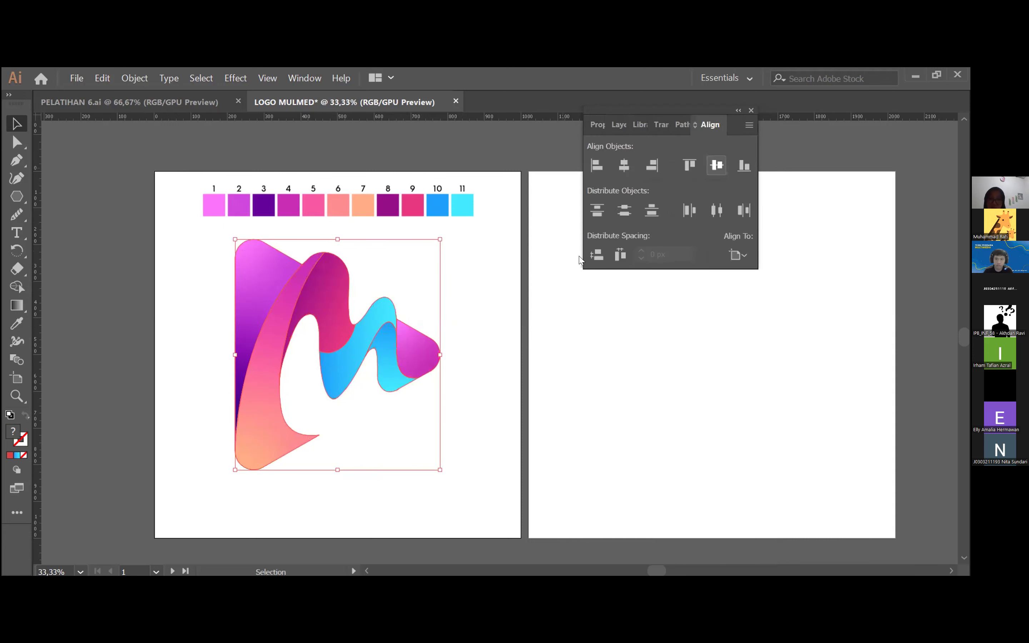
Delete the numbered color palette image above the logo.
left_click(499, 245)
left_click(294, 203)
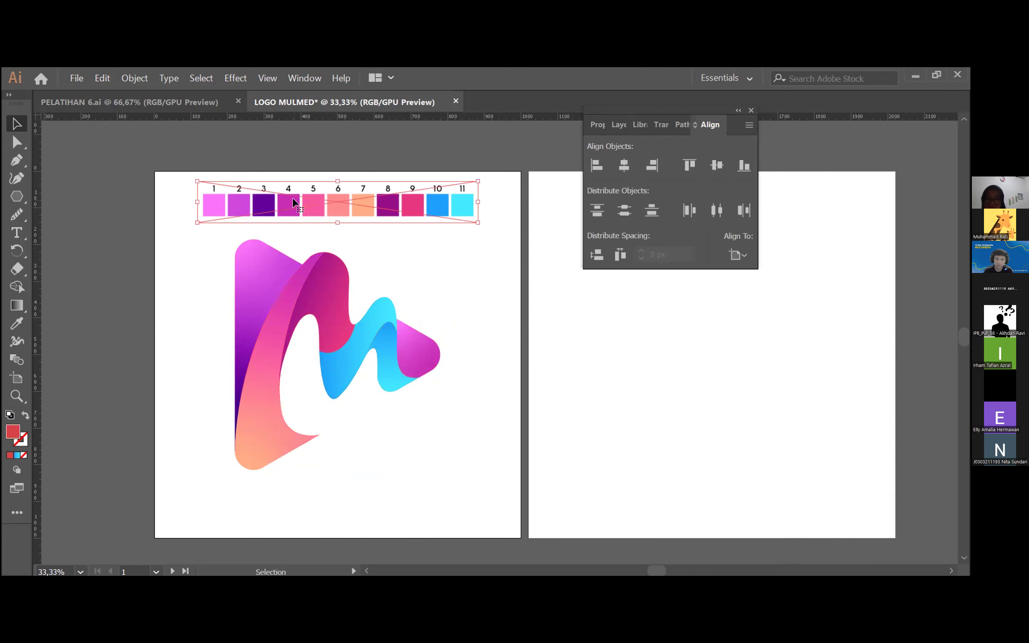
key("Delete")
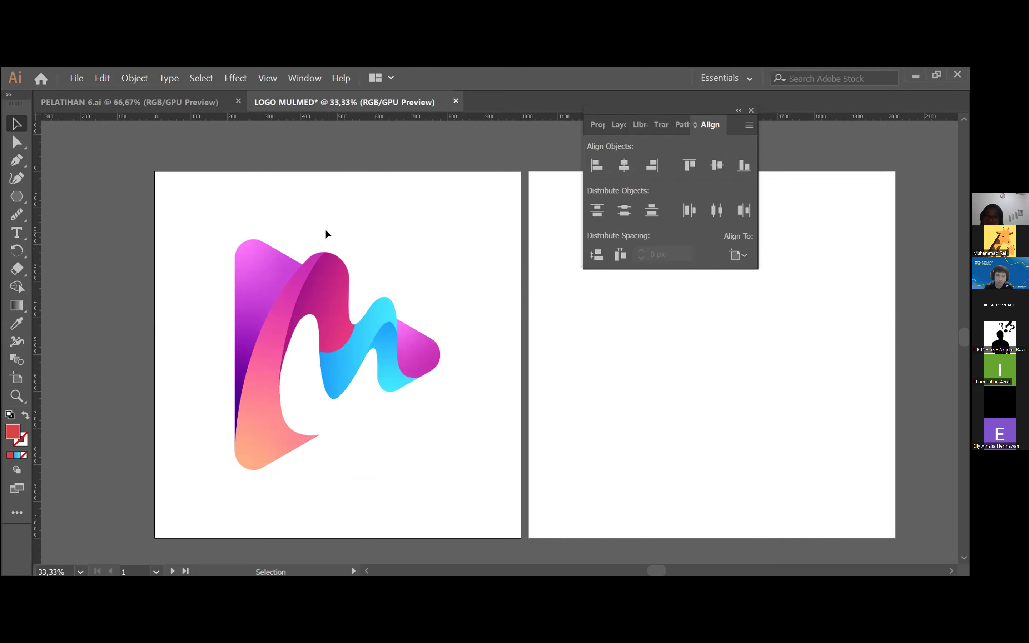
left_click(252, 265)
left_click_drag(187, 216, 440, 464)
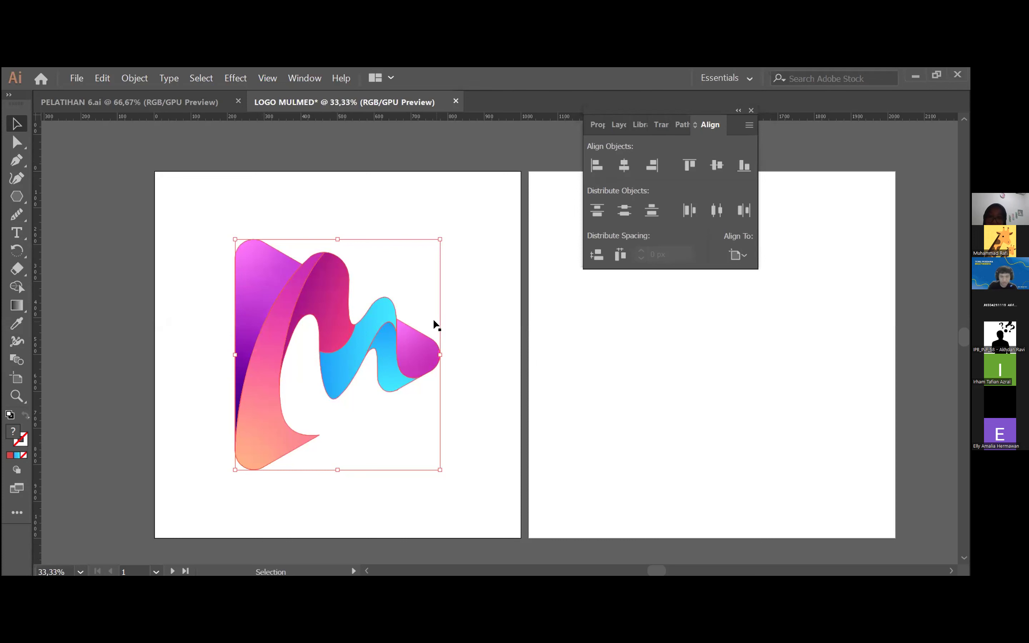
right_click(415, 360)
left_click(475, 224)
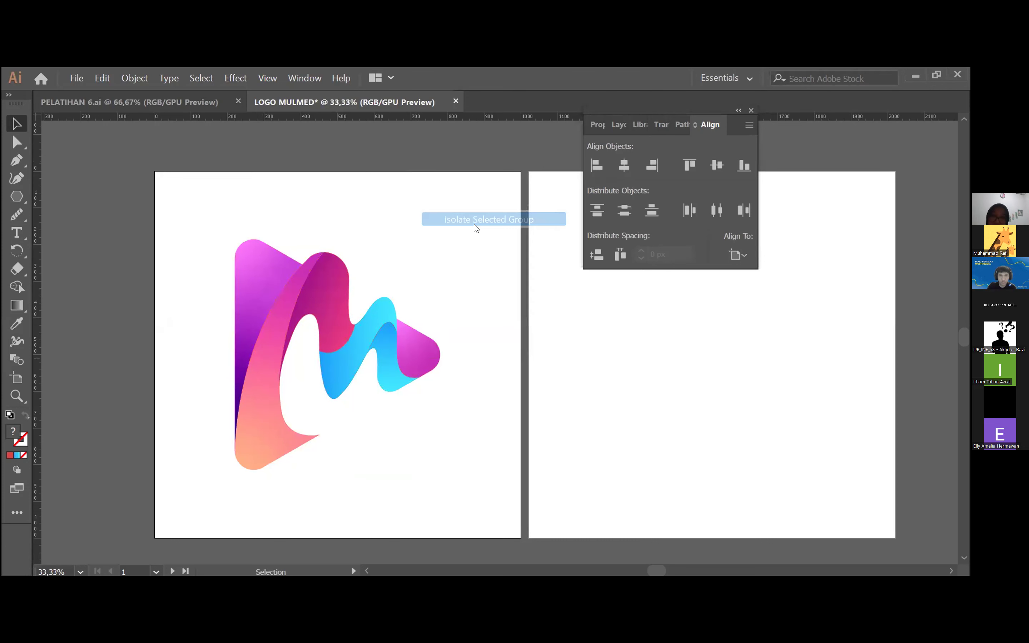
key("Escape")
key("Escape")
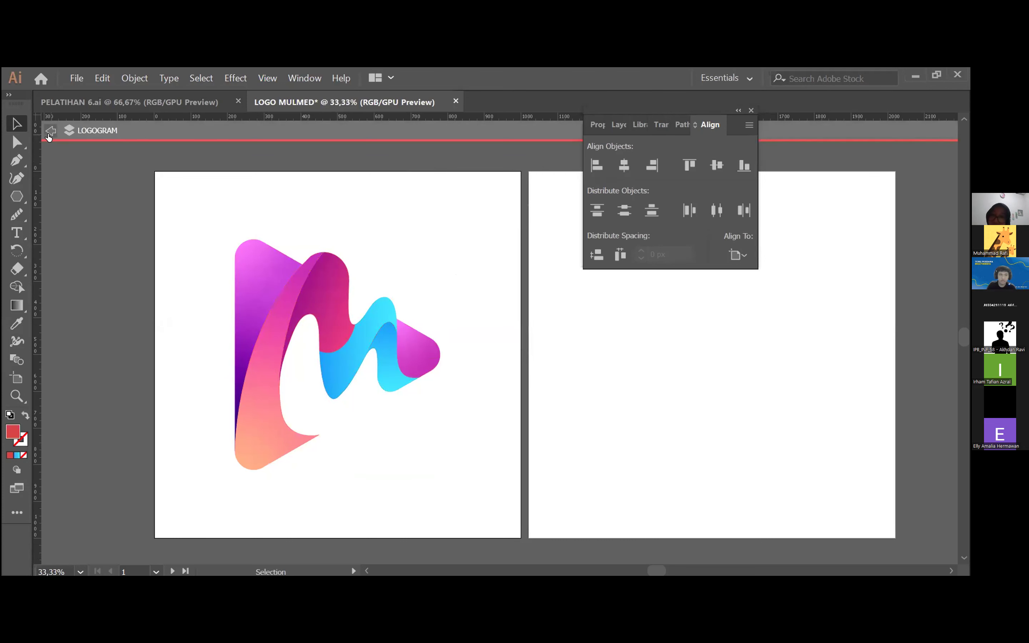
left_click(404, 336)
right_click(410, 344)
left_click(471, 220)
left_click(480, 278)
Display the freeform gradient points of the play tip and close the gradient controls again.
left_click(413, 358)
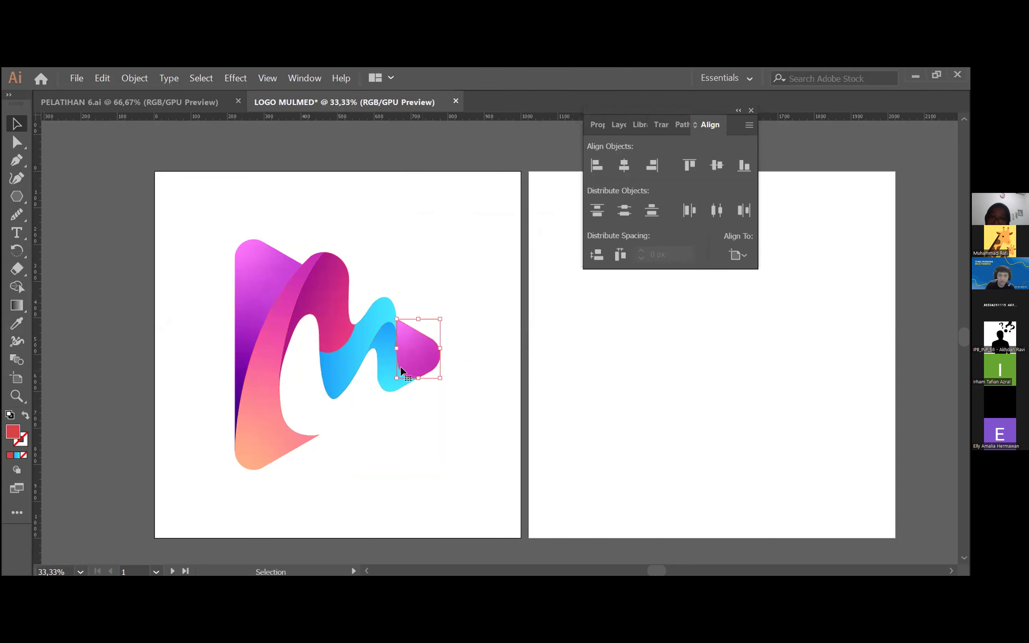
double_click(16, 305)
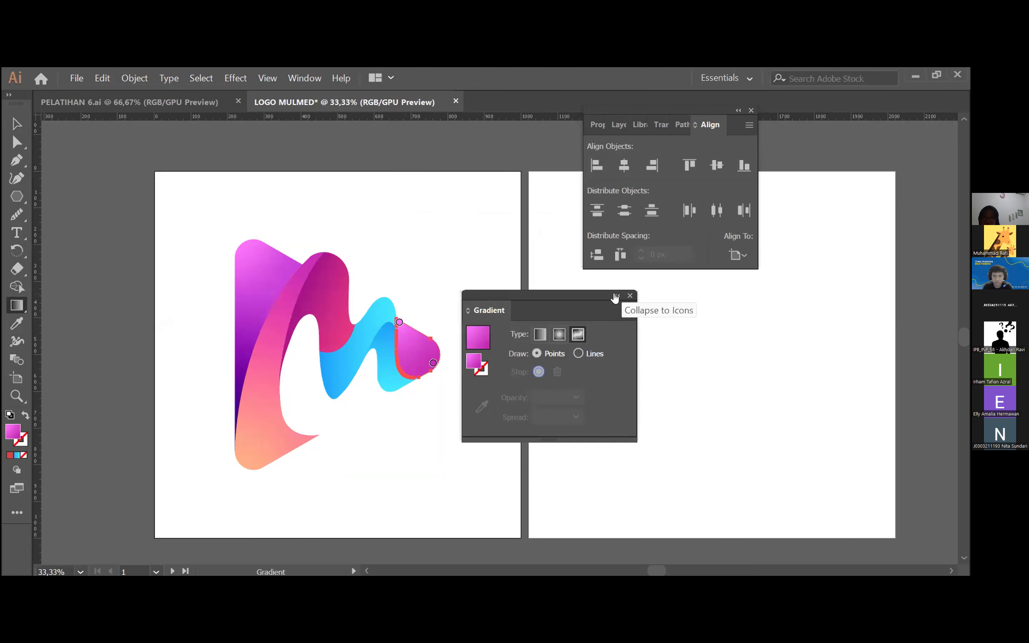
left_click(630, 296)
left_click(17, 124)
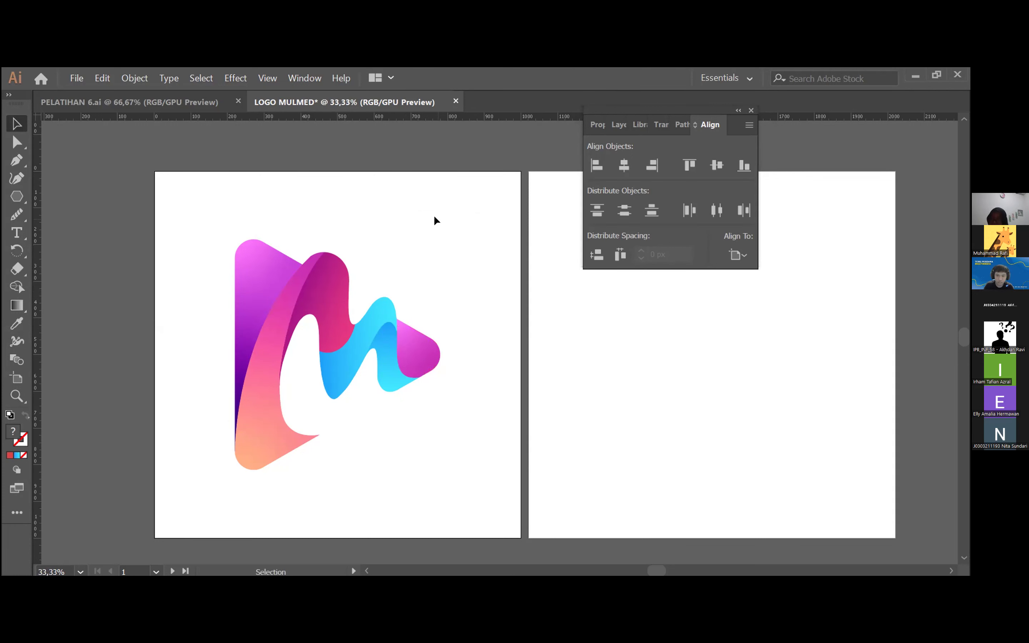
left_click(416, 350)
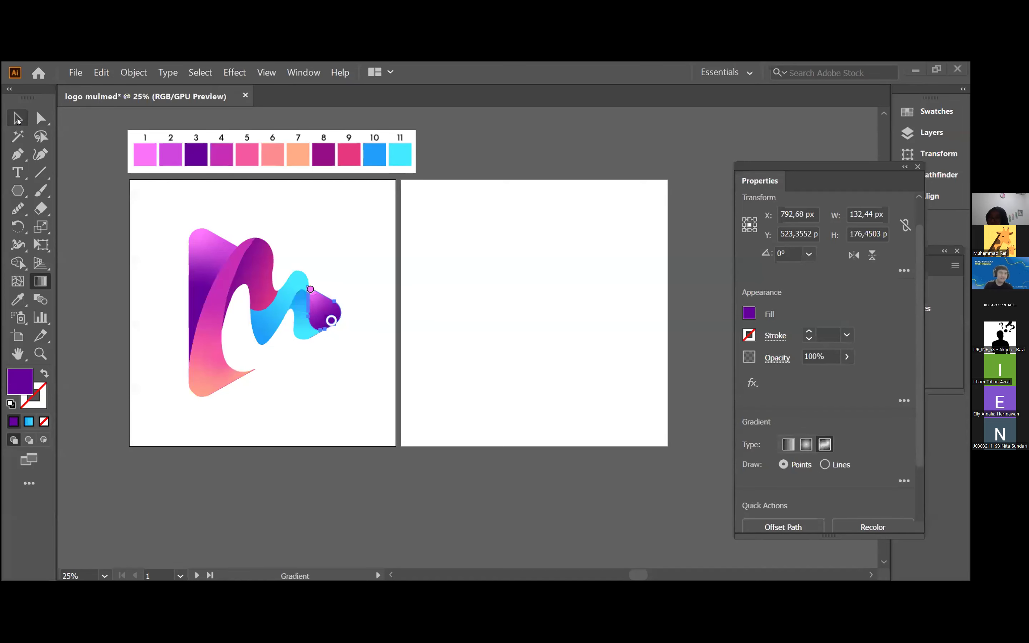
Leave gradient editing on the purple play tip and deselect the shape.
left_click(18, 120)
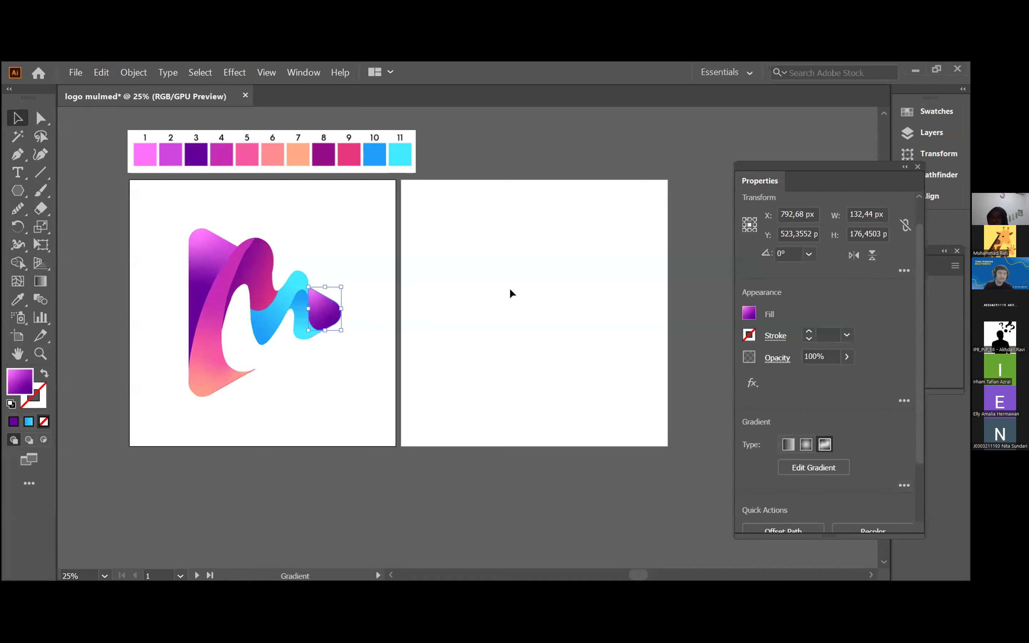
left_click(595, 455)
left_click_drag(416, 275, 608, 315)
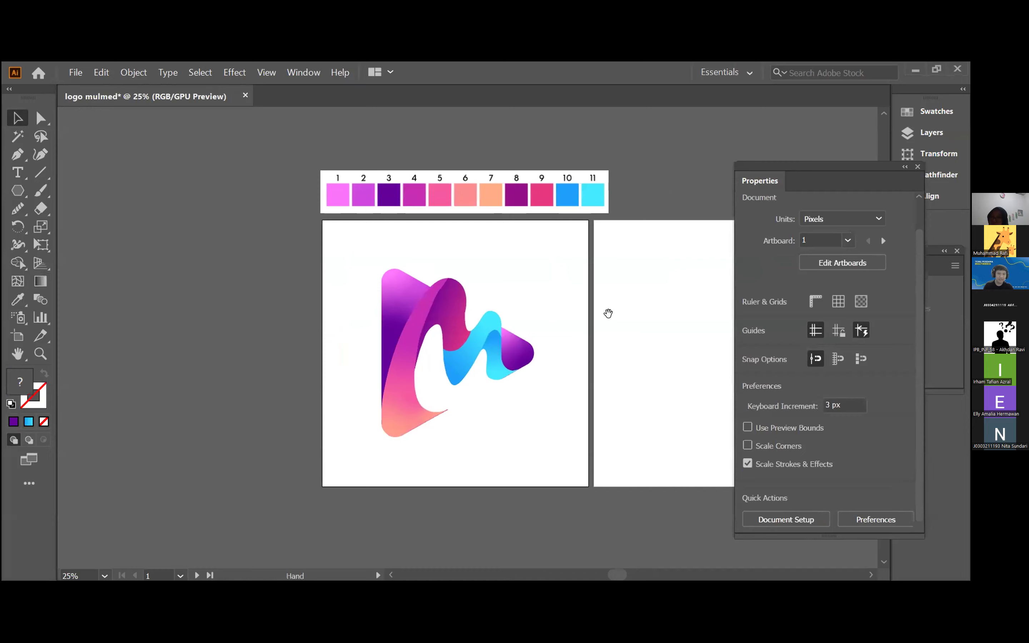
scroll(502, 299, "up", 1)
left_click_drag(548, 295, 578, 290)
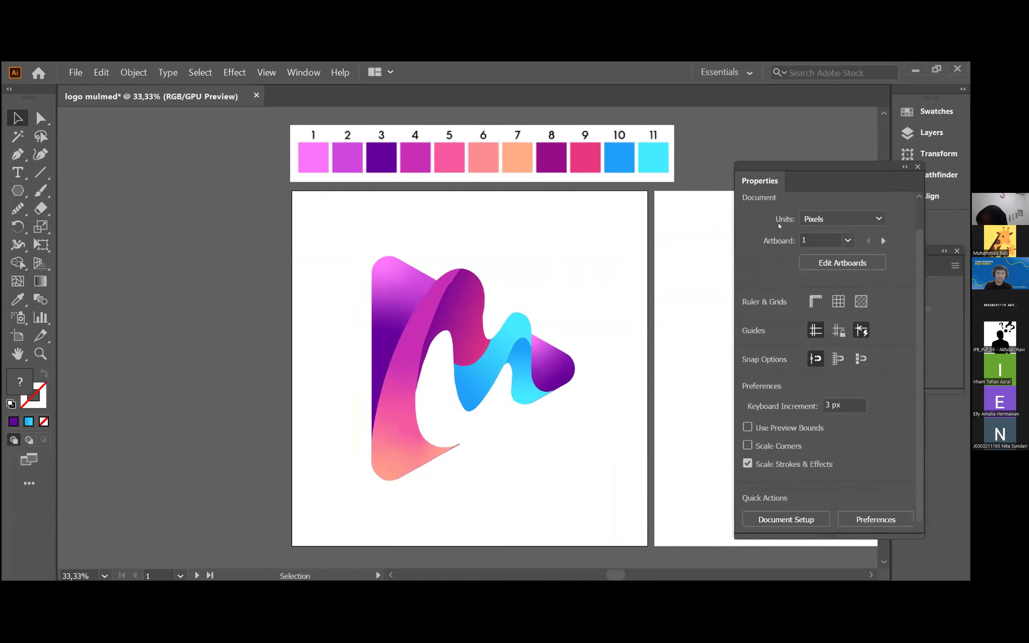
Collapse the floating Properties and Gradient controls and stack them together beside the artboards.
left_click_drag(822, 167, 778, 164)
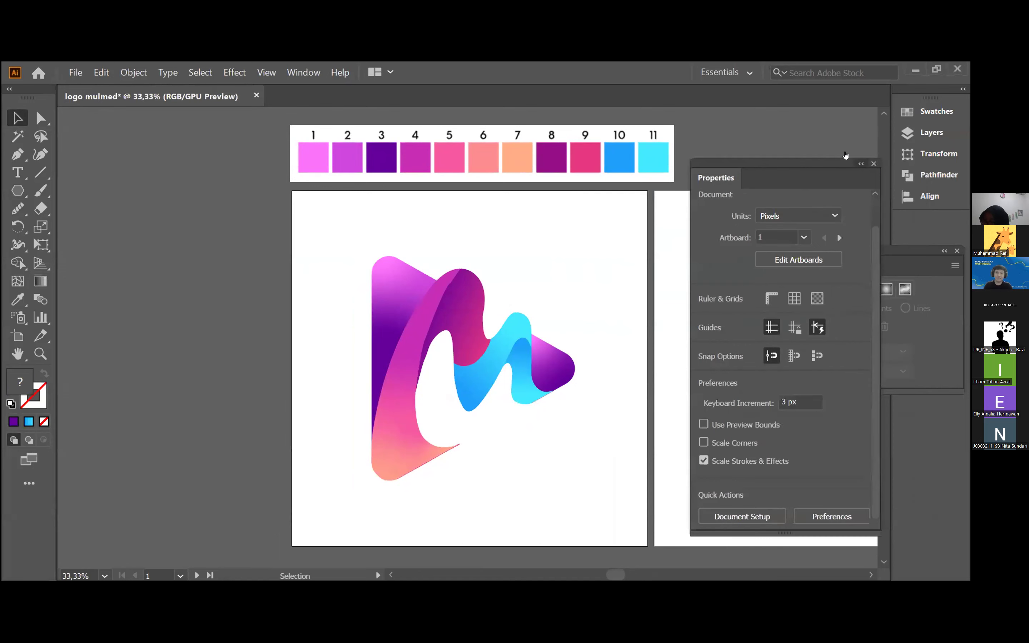
double_click(779, 164)
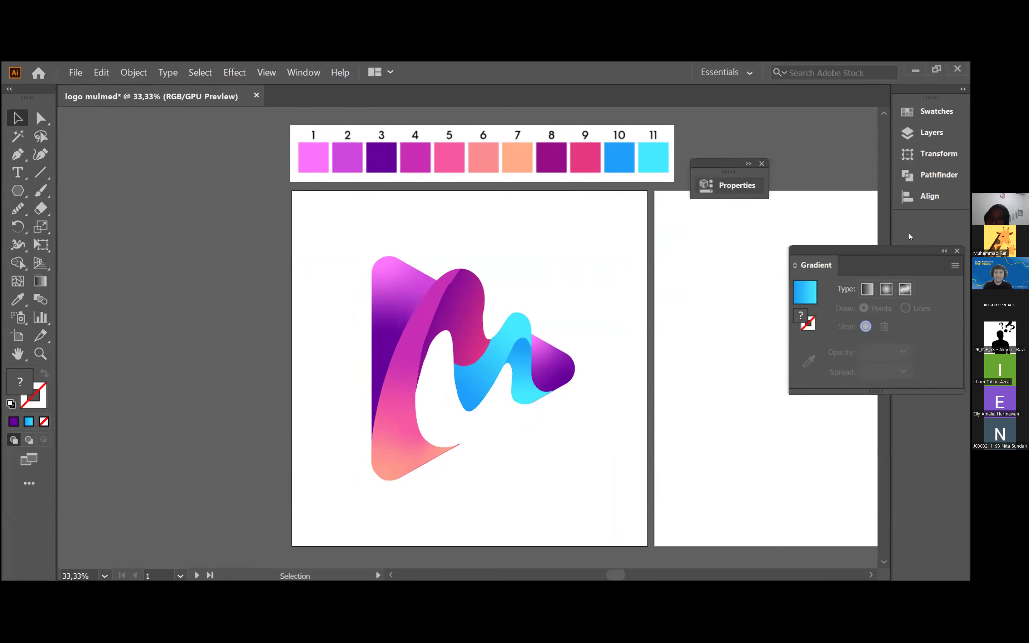
left_click(942, 253)
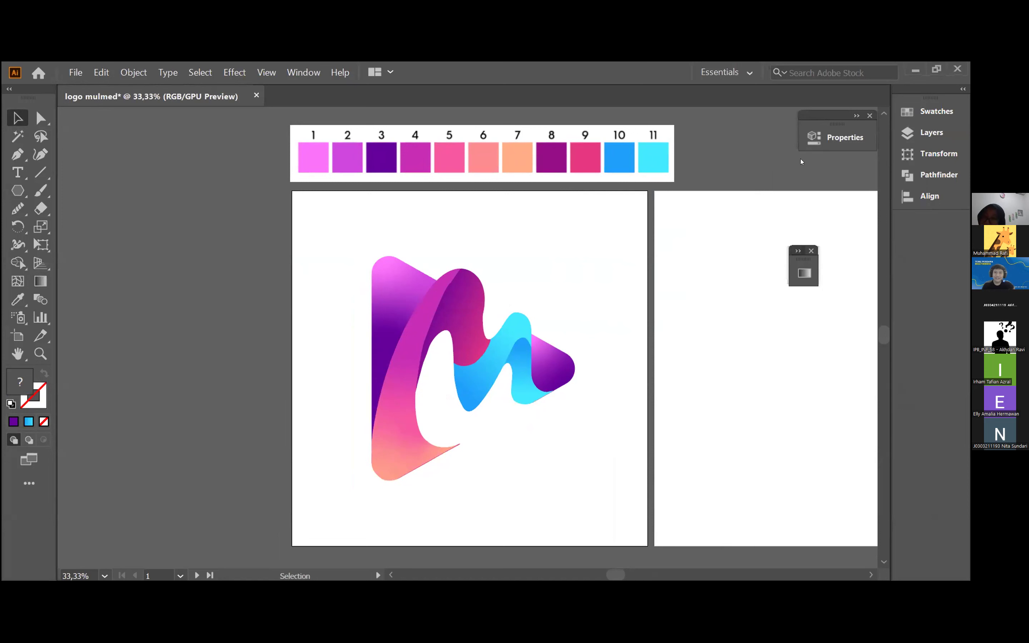
left_click_drag(803, 259, 802, 161)
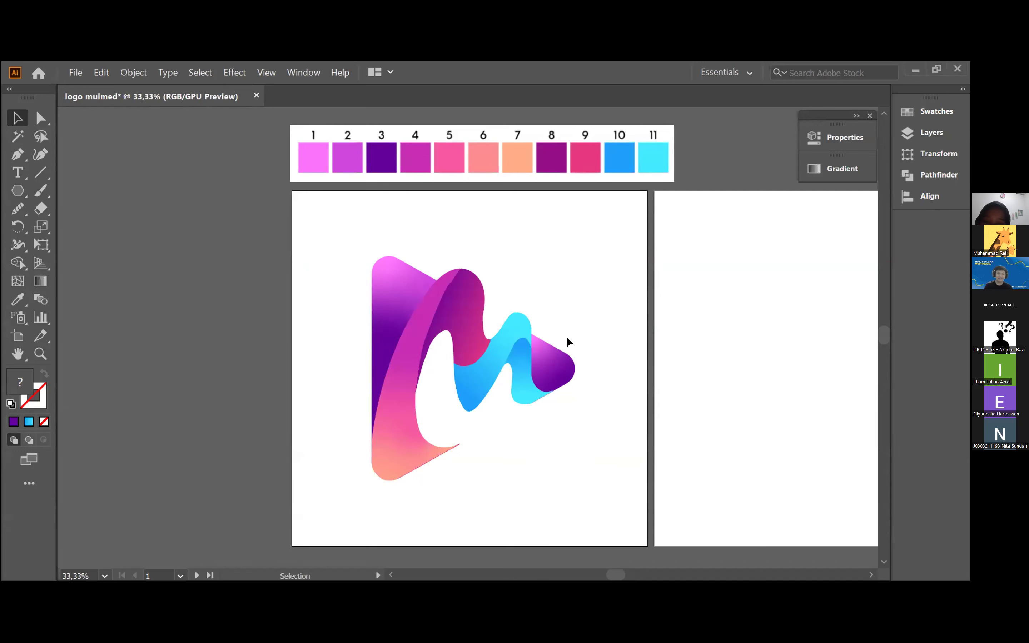
Examine the logo's curved edges and the joins between its colored sections for kinks and stray slivers.
scroll(522, 321, "up", 6)
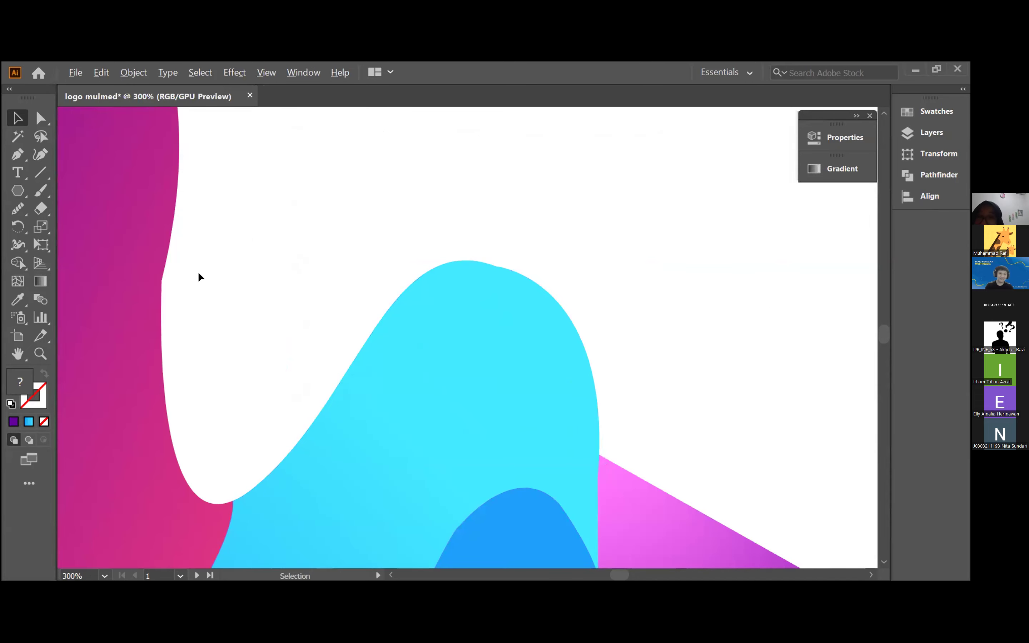
scroll(172, 274, "up", 2)
scroll(164, 272, "down", 5)
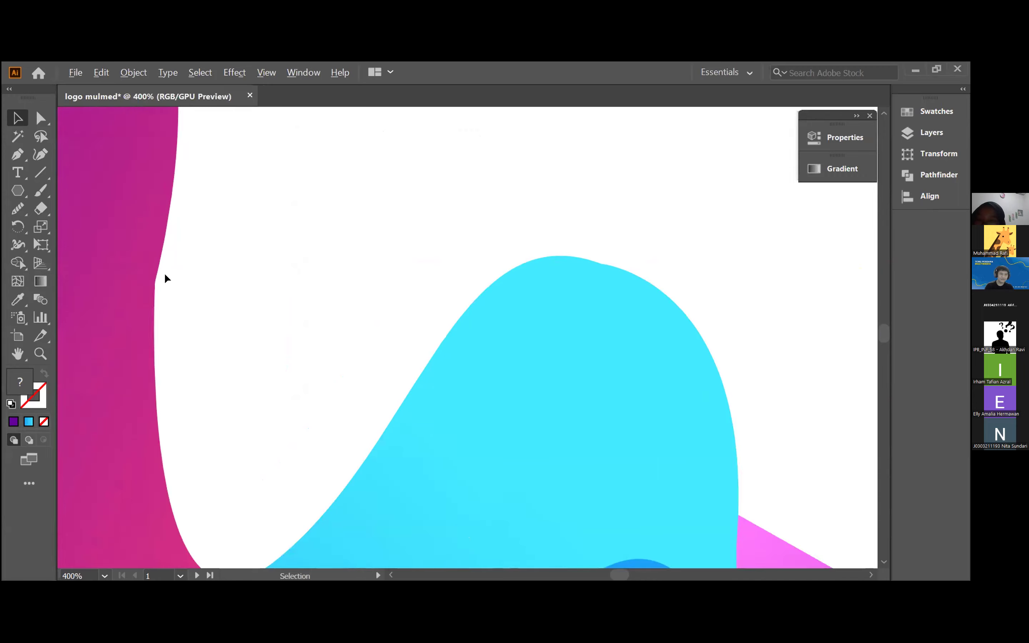
scroll(197, 284, "down", 4)
left_click_drag(347, 286, 673, 230)
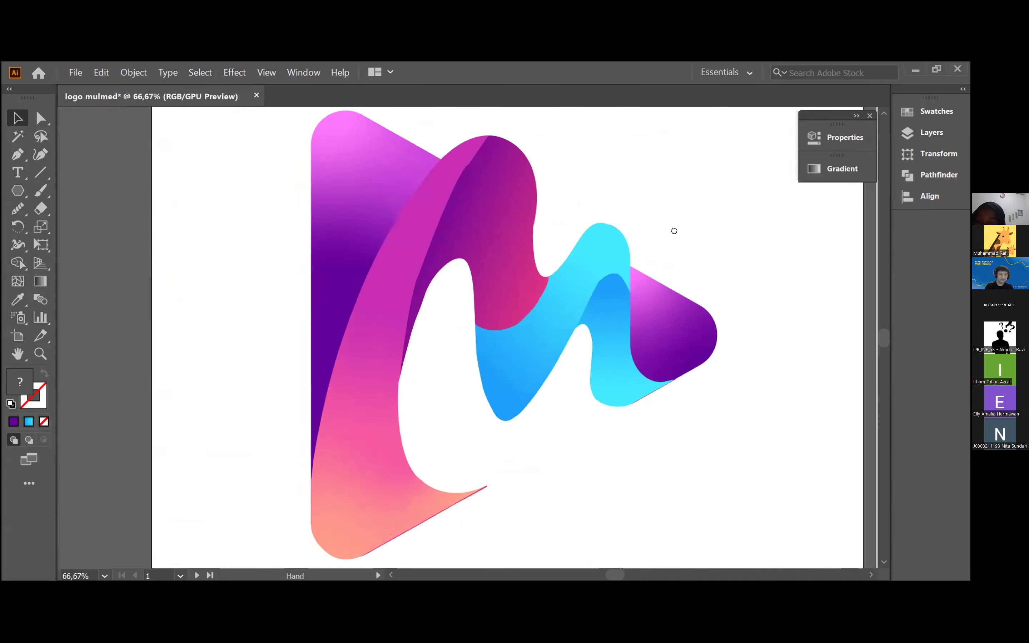
scroll(537, 214, "up", 1)
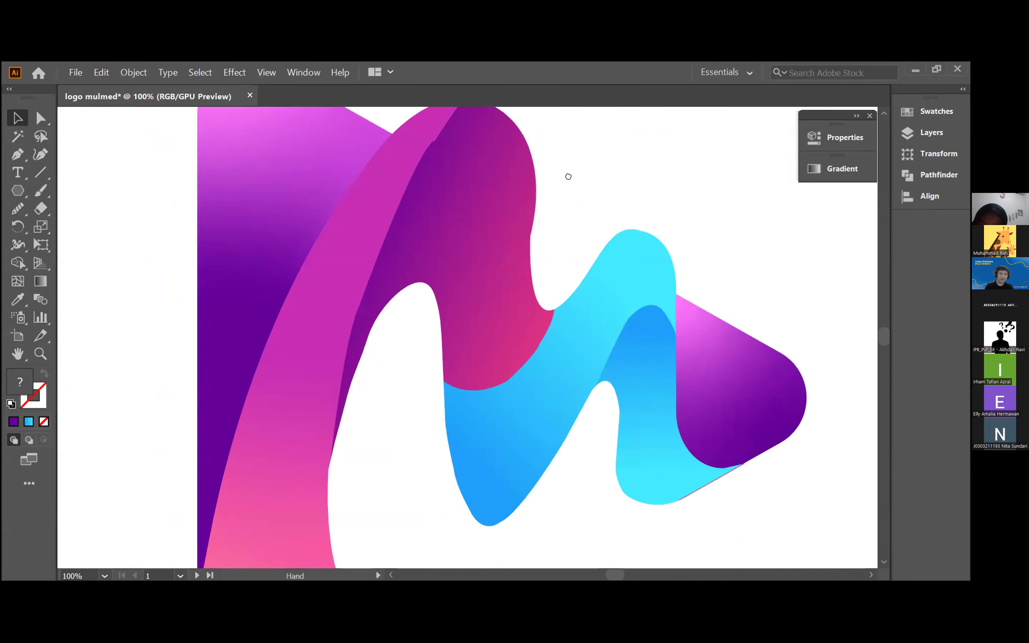
left_click_drag(565, 172, 599, 281)
scroll(599, 281, "up", 2)
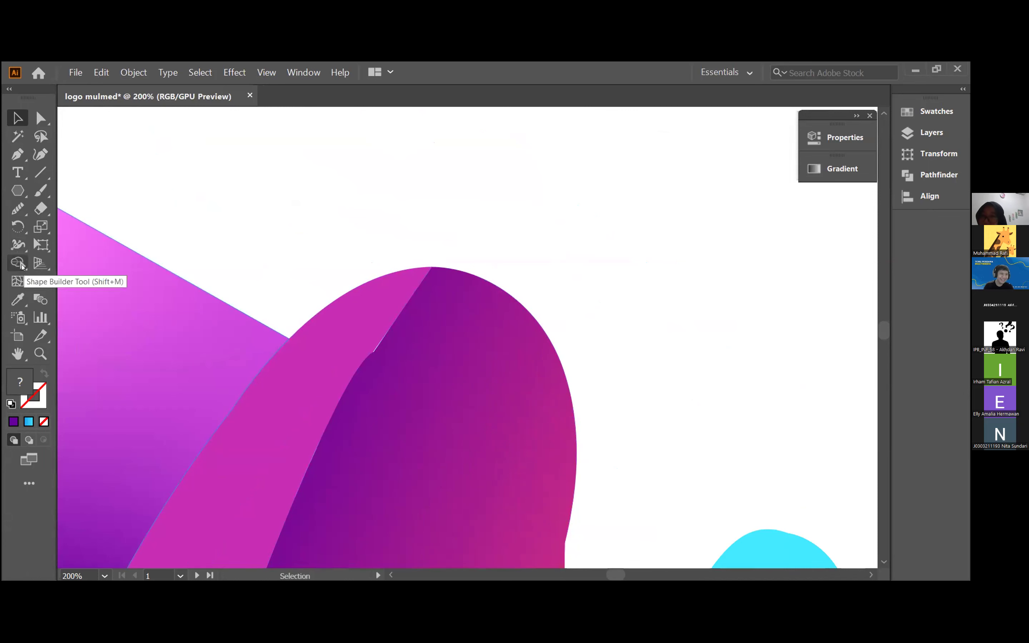
scroll(389, 229, "down", 4)
left_click_drag(169, 162, 623, 568)
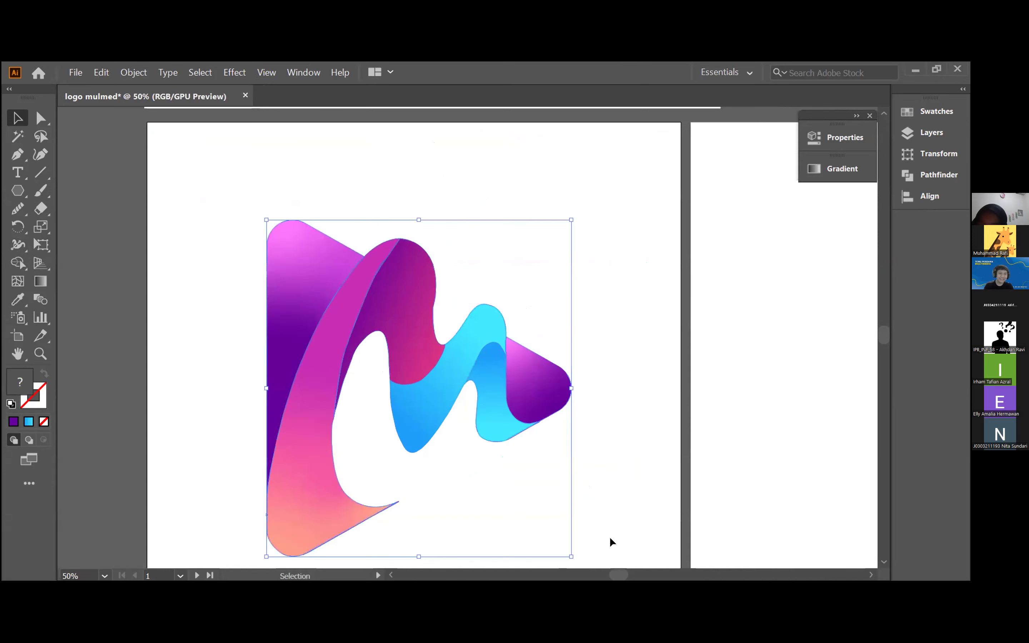
scroll(443, 288, "up", 3)
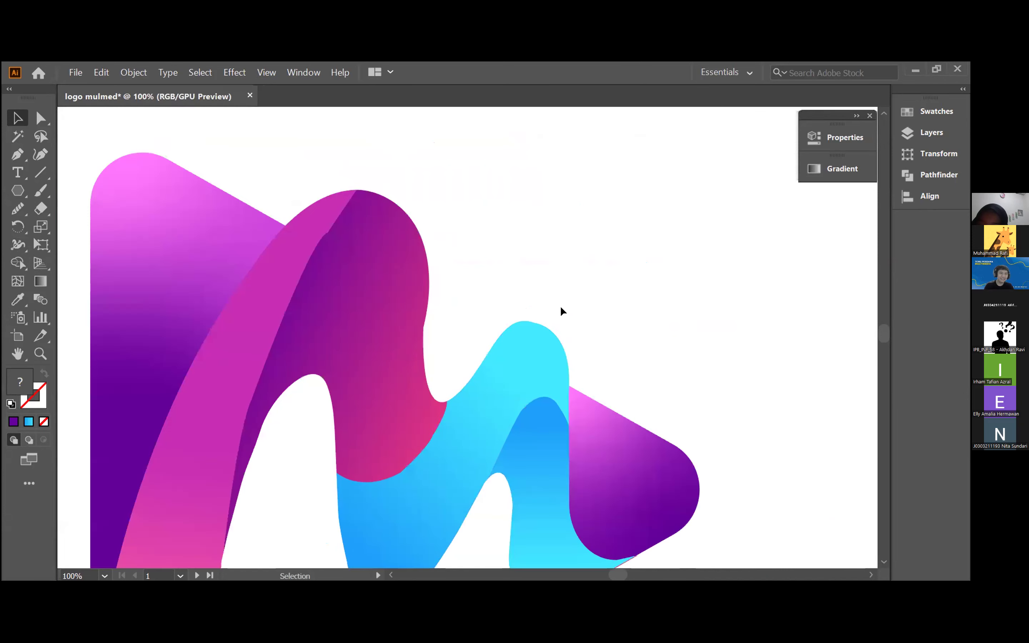
Delete the thin pink sliver along the lower diagonal edge of the pink-to-orange section.
left_click_drag(705, 494, 702, 211)
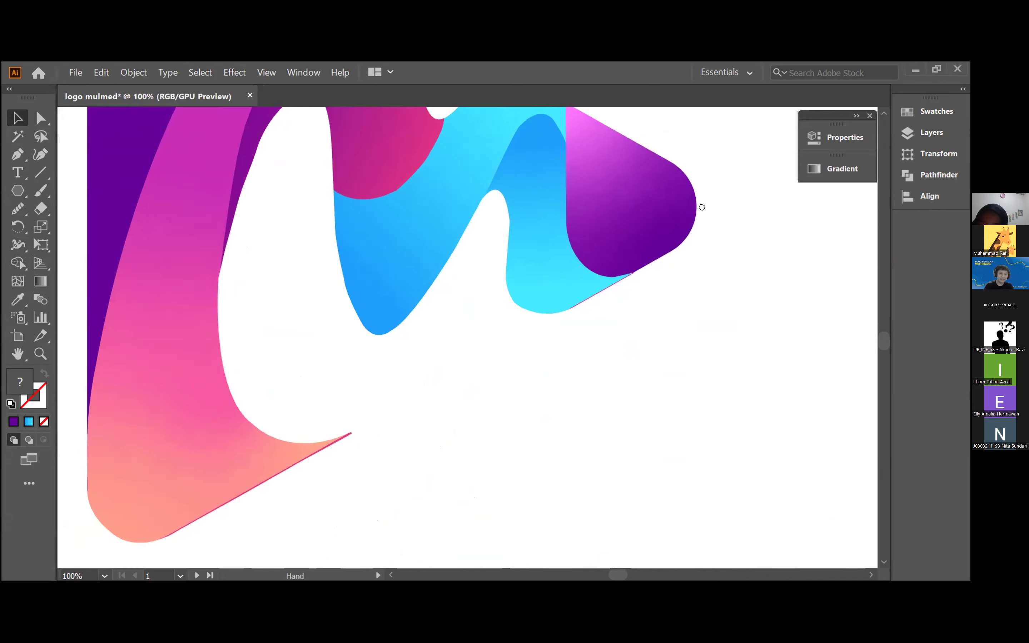
left_click(343, 436)
left_click(369, 448)
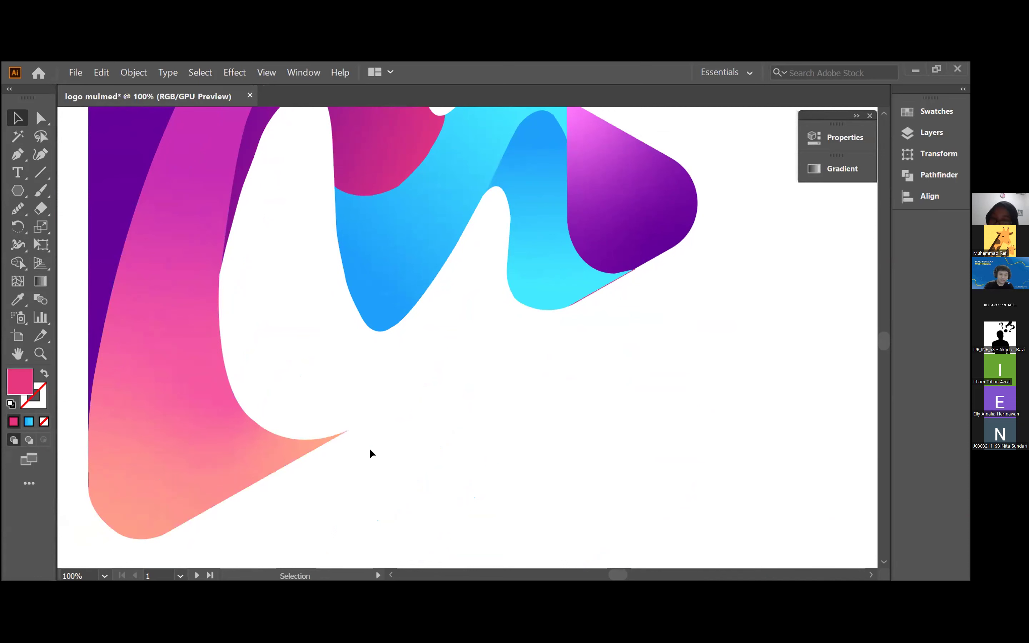
scroll(310, 384, "down", 1)
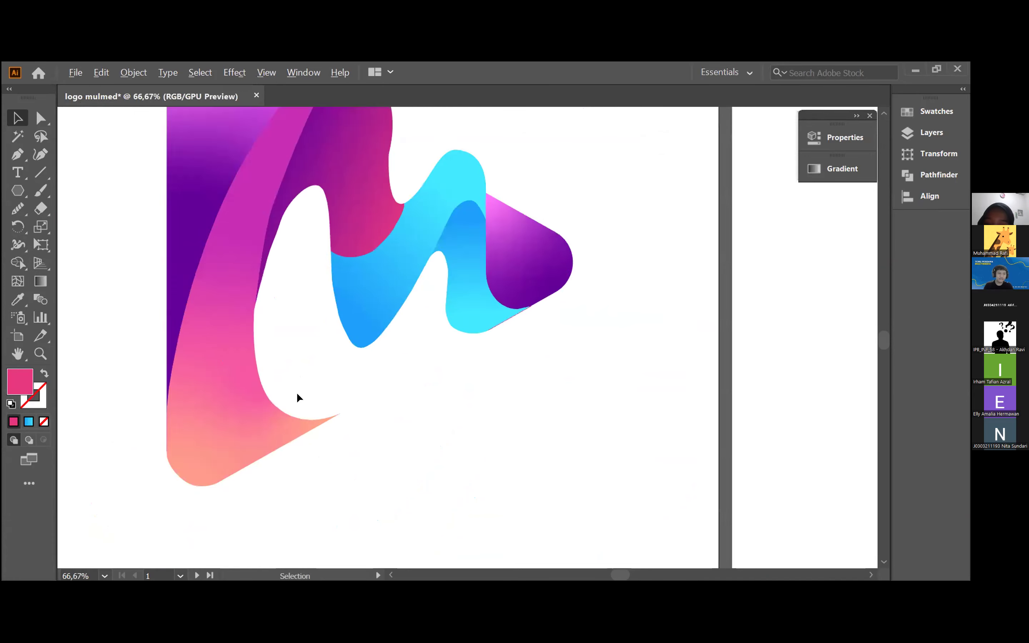
scroll(283, 393, "up", 1)
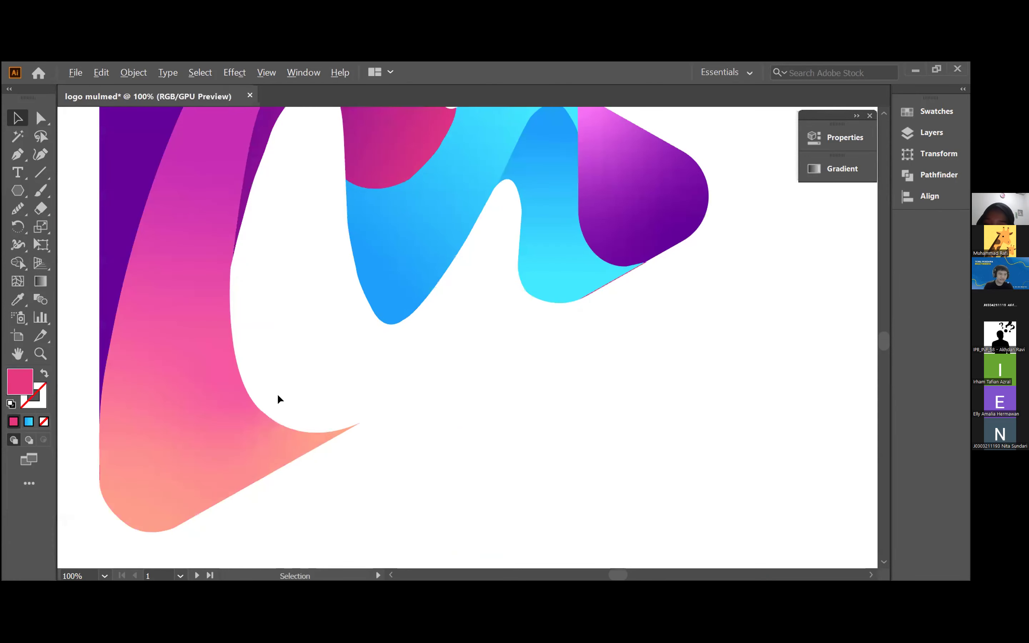
Delete the thin dark sliver along the lower diagonal edge of the cyan section beside the purple play tip.
left_click(595, 292)
key("Delete")
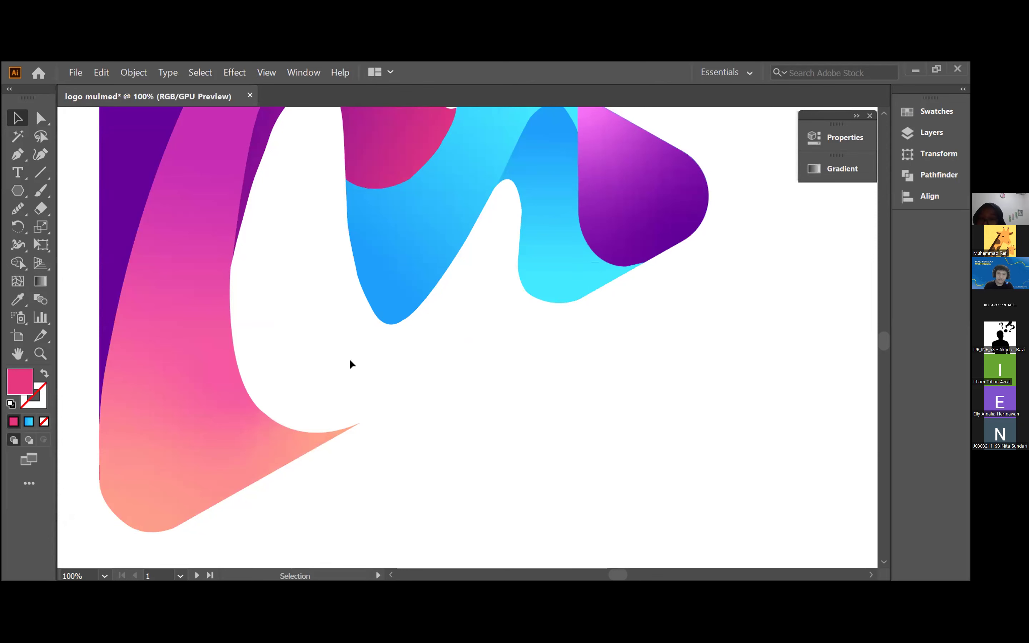
Check the joins between the colored sections, then select all sections of the M play-button logo.
left_click_drag(258, 311, 435, 384)
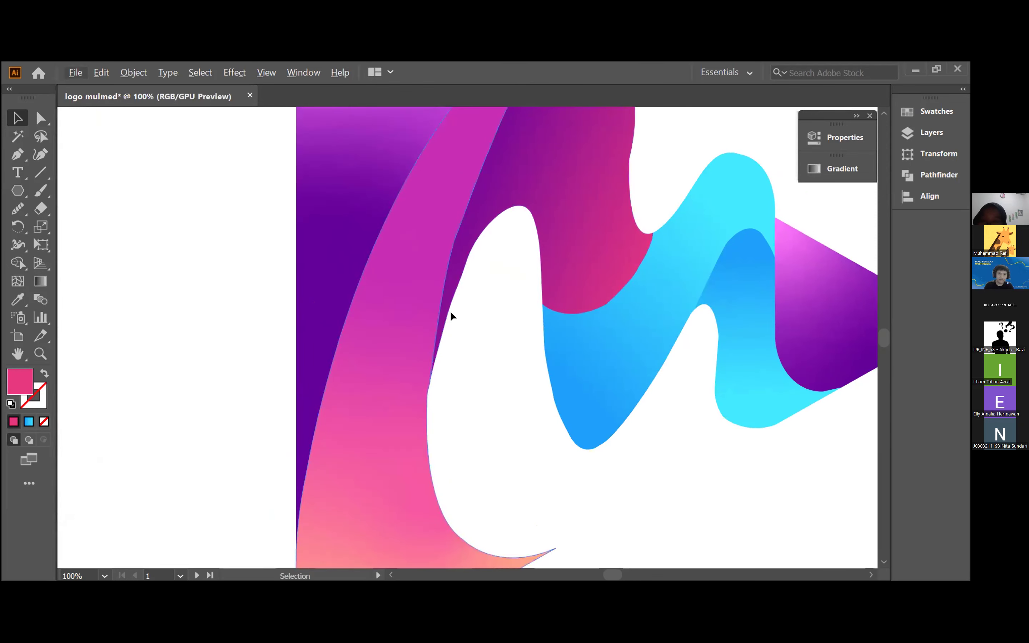
scroll(450, 280, "up", 2)
scroll(450, 279, "up", 1)
scroll(529, 398, "down", 6)
left_click_drag(653, 454, 551, 448)
scroll(567, 349, "up", 2)
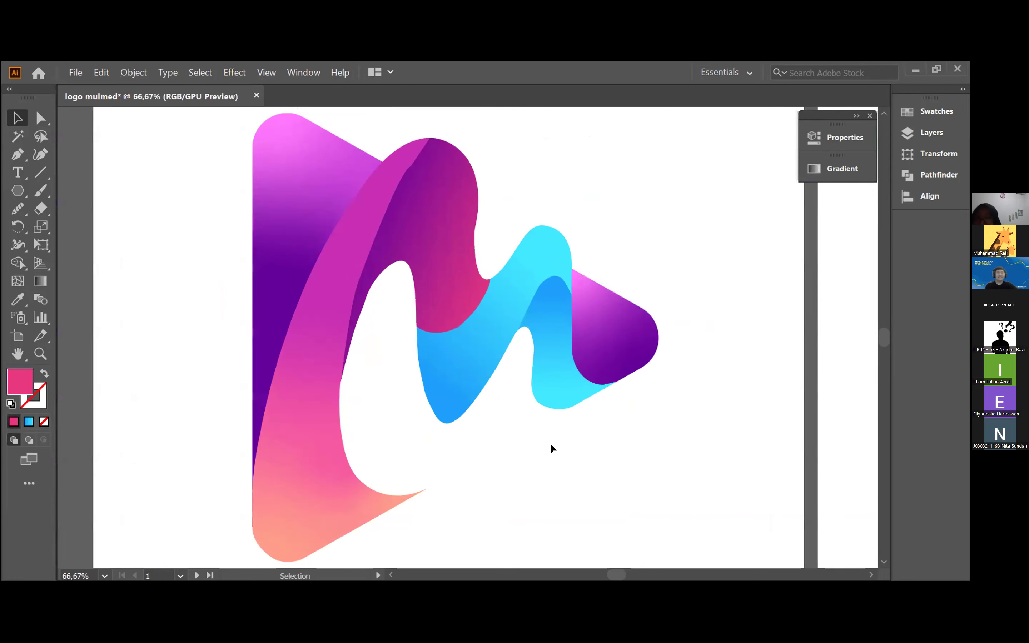
scroll(415, 416, "down", 1)
left_click_drag(219, 172, 627, 452)
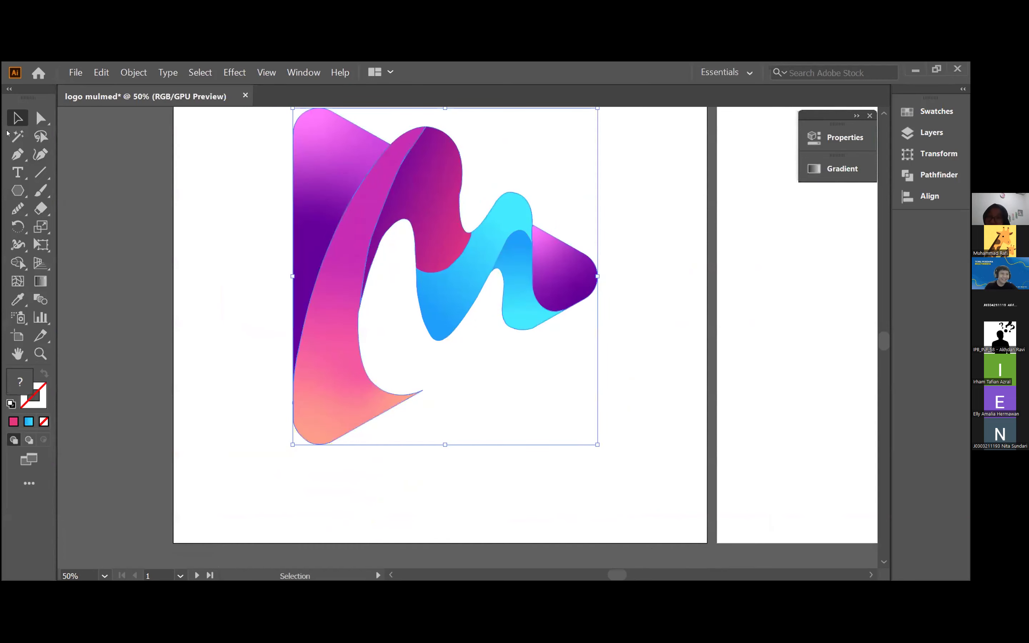
left_click(18, 262)
scroll(432, 191, "up", 2)
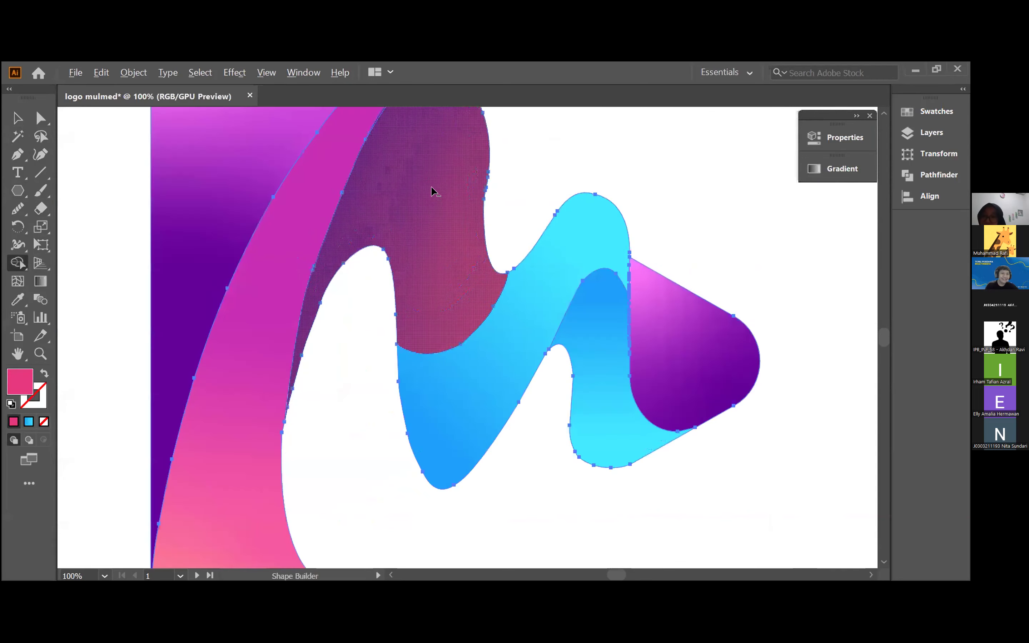
Smooth the magenta band's inner edge along the dark purple section near the top of the M with the Smooth tool.
left_click(18, 208)
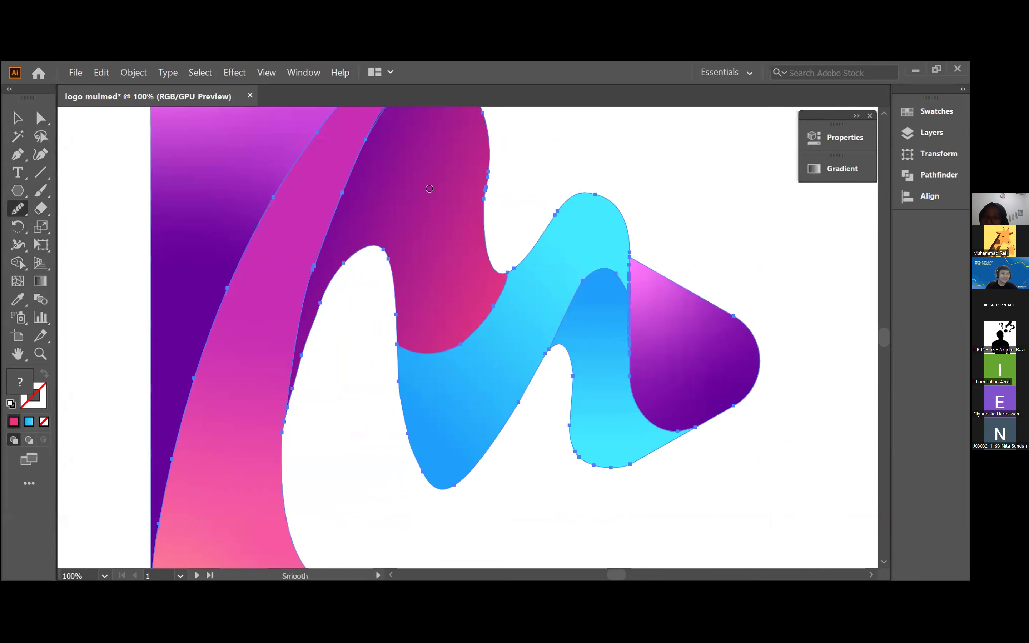
scroll(377, 332, "up", 3)
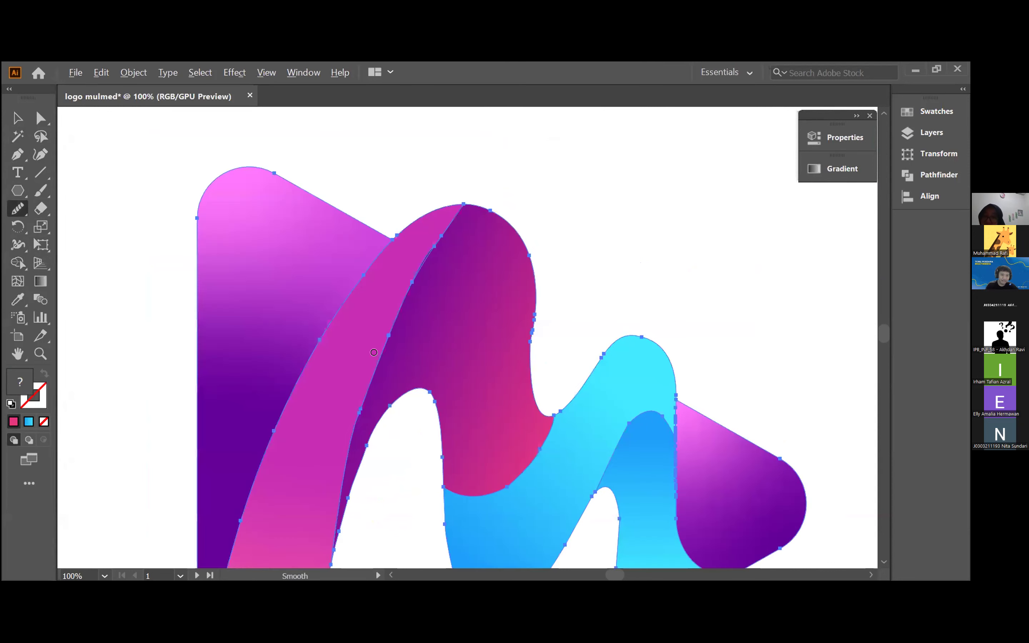
scroll(379, 367, "up", 2)
left_click_drag(348, 409, 405, 304)
left_click_drag(524, 230, 531, 396)
left_click_drag(451, 376, 512, 286)
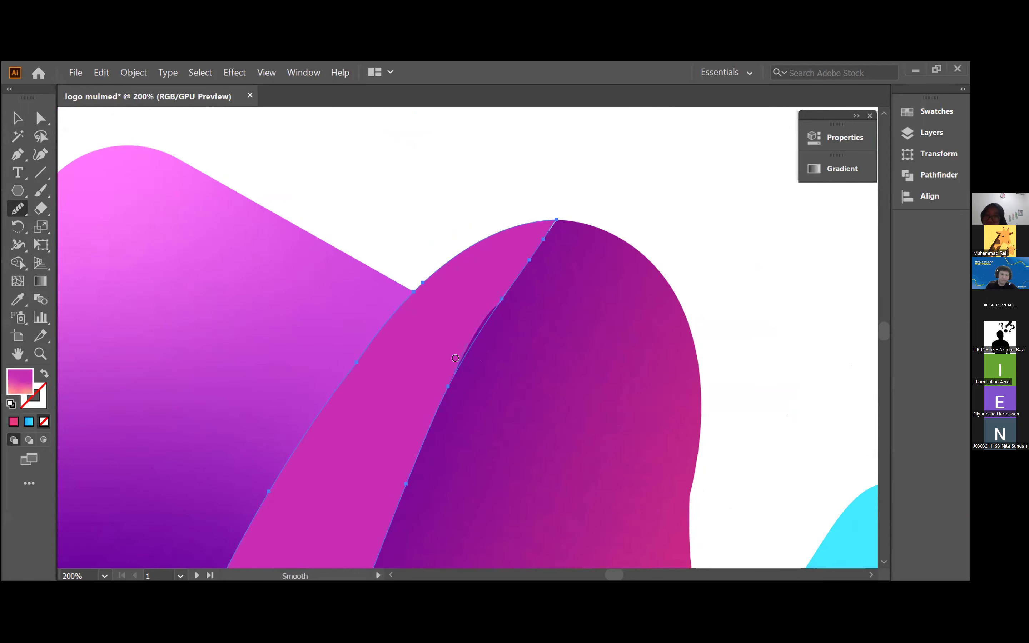
left_click_drag(466, 354, 513, 269)
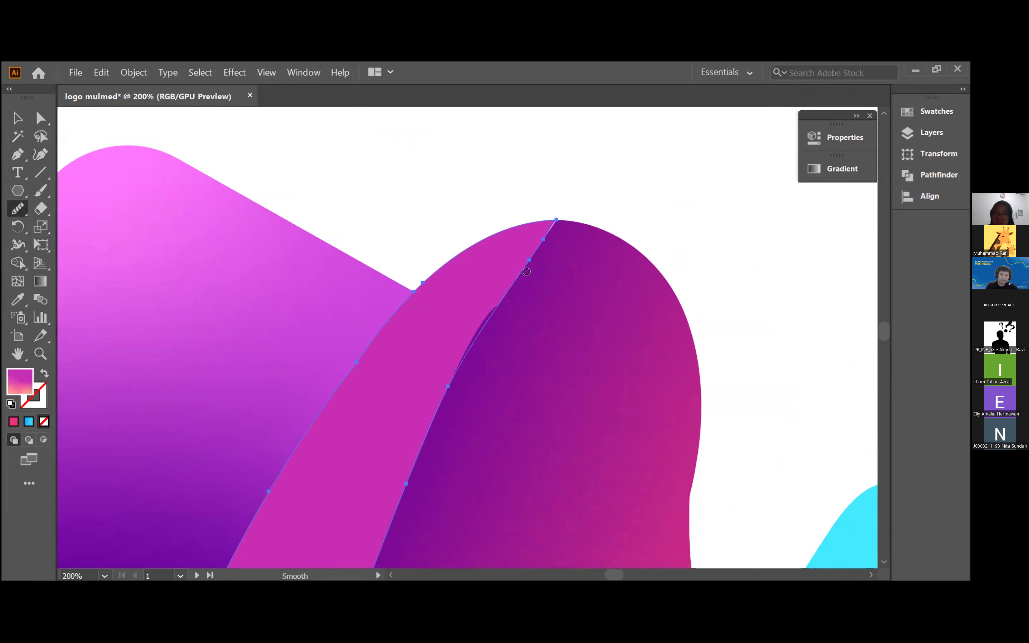
key("ctrl+minus")
key("ctrl+minus")
key("ctrl+minus")
key("ctrl+minus")
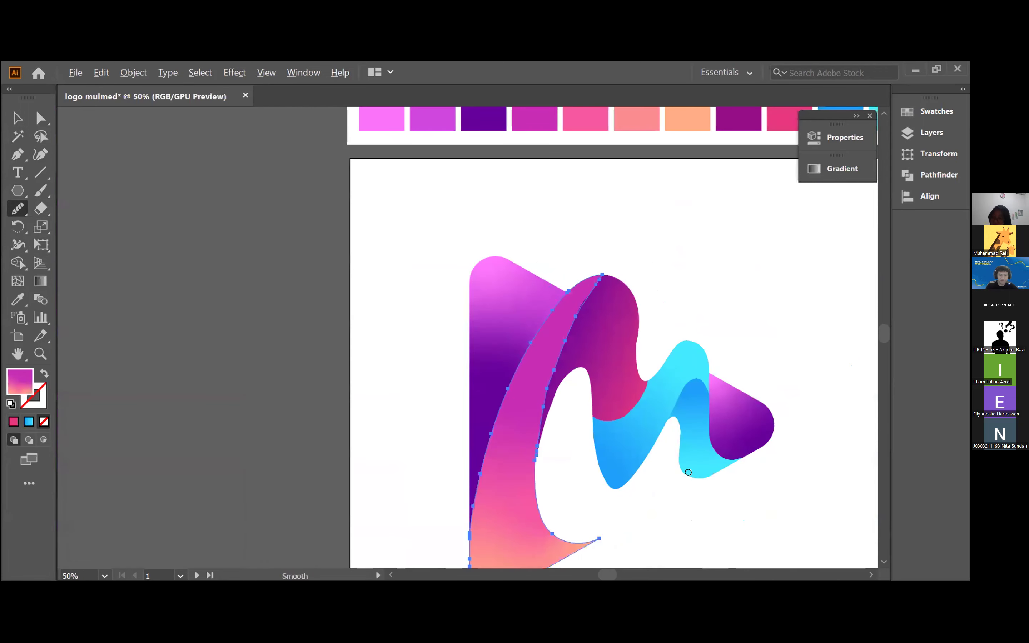
key("ctrl+minus")
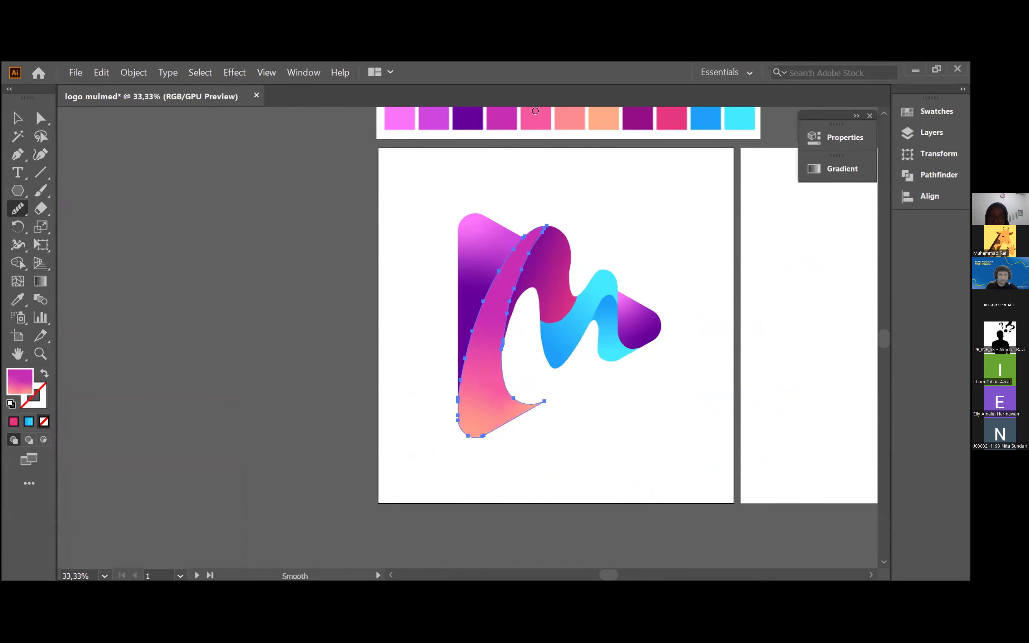